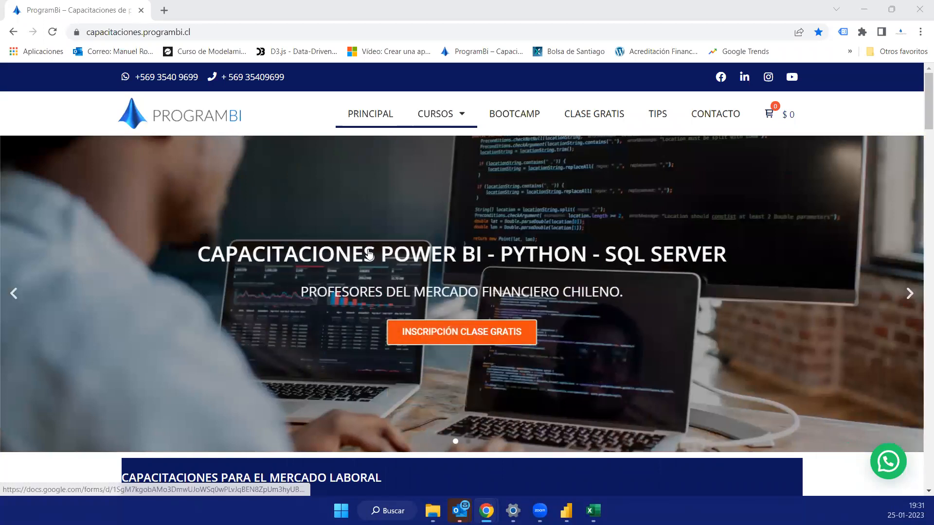
- Look over the training courses on the ProgramBI home page and switch to Power BI Desktop
scroll(231, 222, "down", 5)
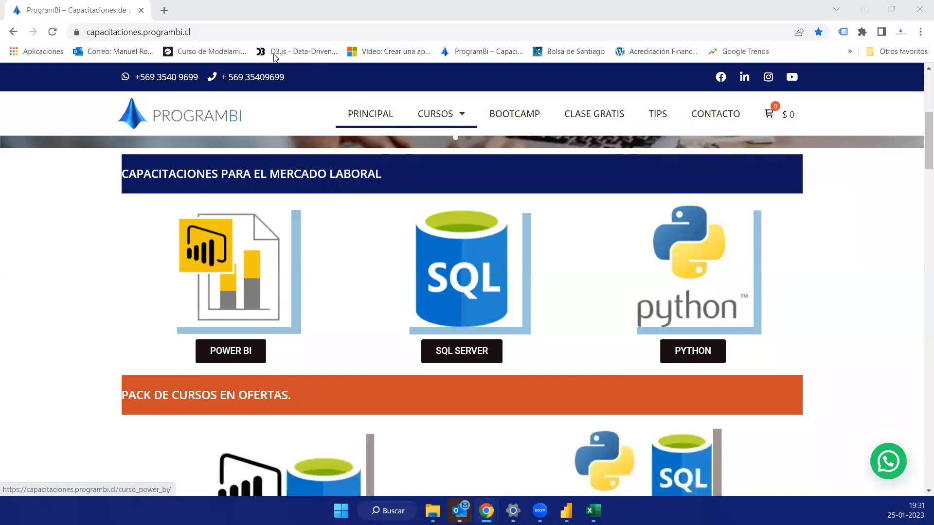
left_click(233, 32)
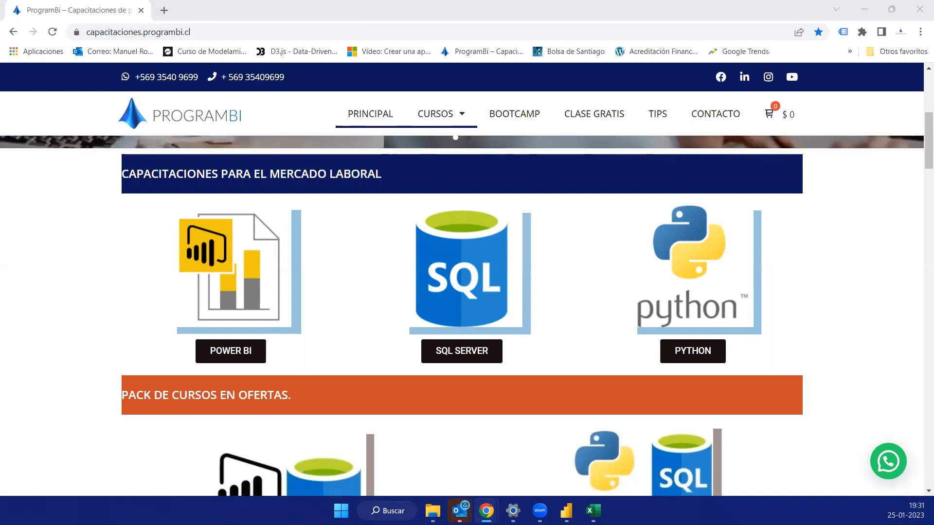
left_click(564, 509)
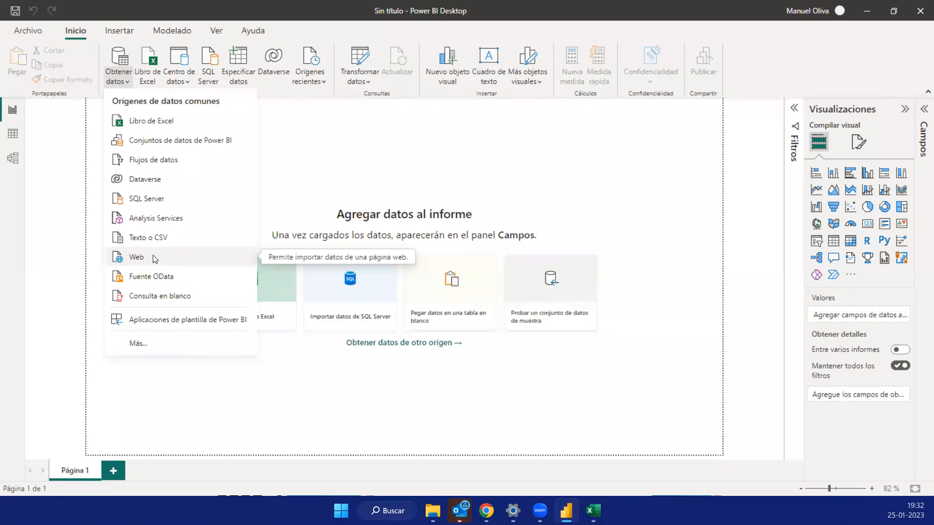
- Switch to the ProgramBI site in Chrome and look over its courses, discounted course packs and free-class section
mouse_move(486, 511)
left_click(539, 420)
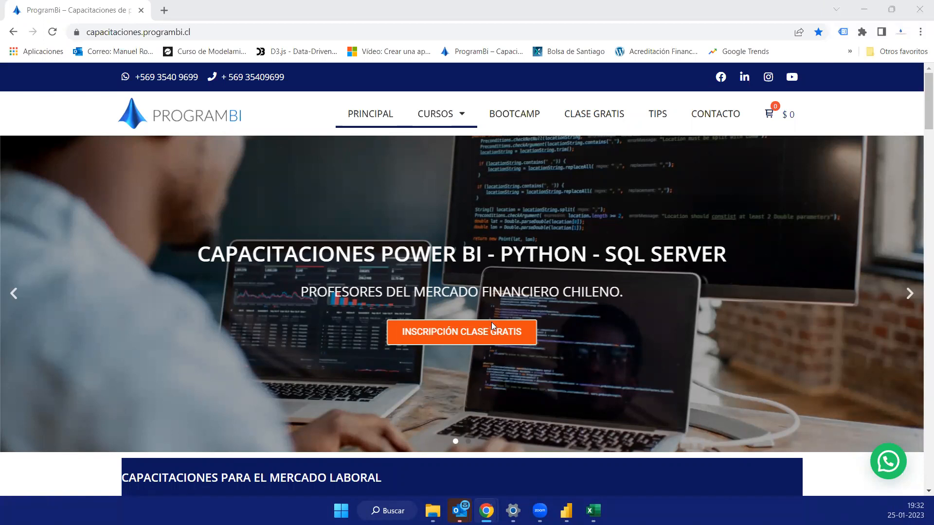
scroll(492, 325, "down", 3)
scroll(498, 339, "down", 3)
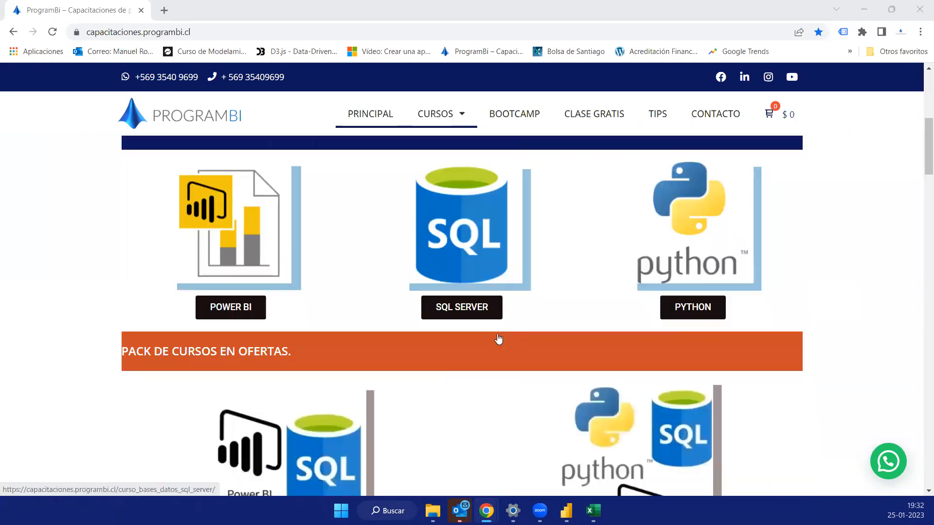
scroll(499, 339, "down", 8)
scroll(498, 339, "up", 1)
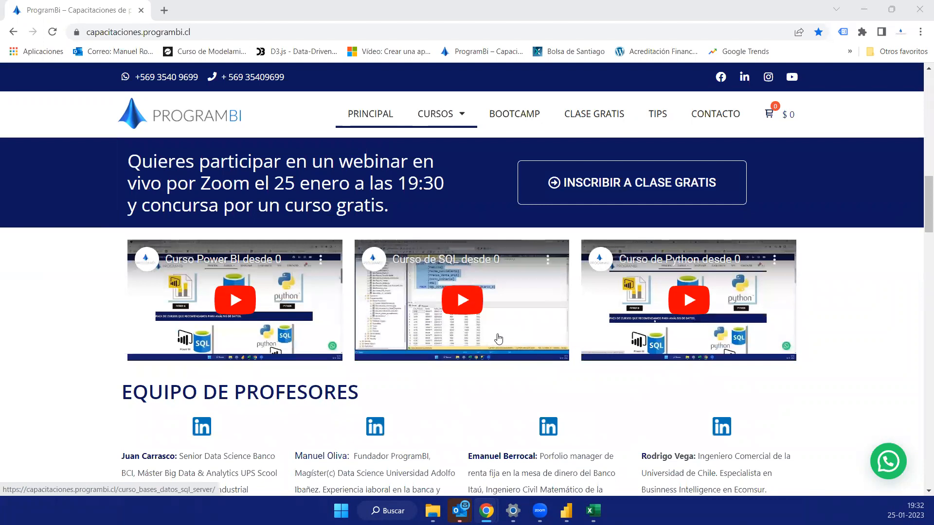
scroll(499, 339, "up", 6)
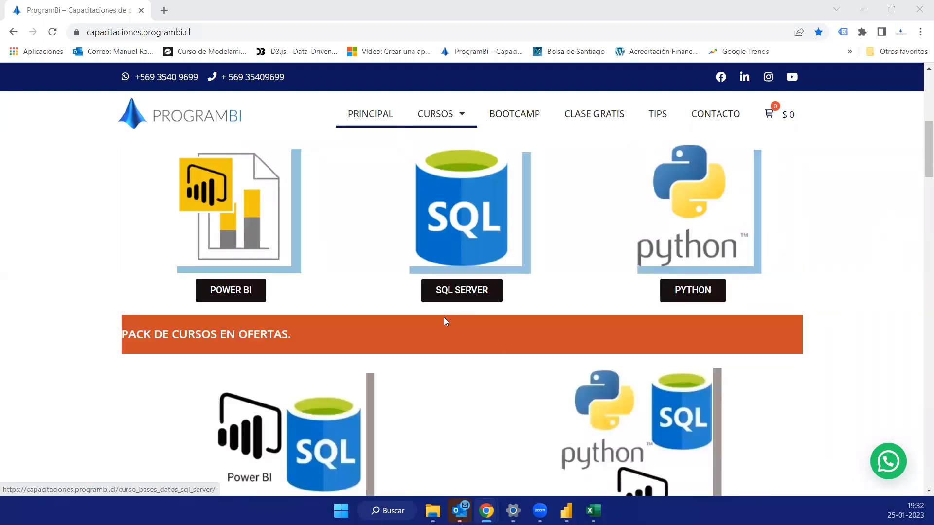
scroll(316, 348, "up", 2)
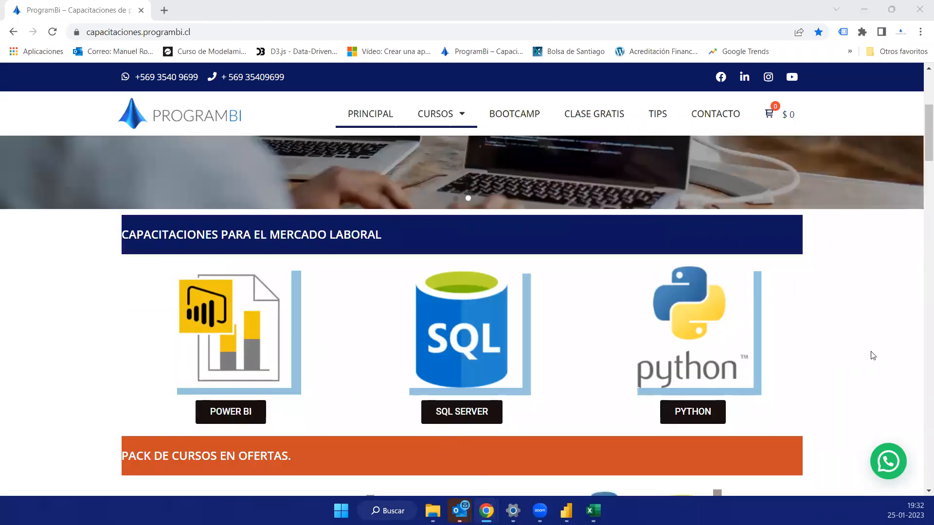
- Examine the ProgramBI page's teaching team section and return to the course packs
scroll(487, 368, "down", 6)
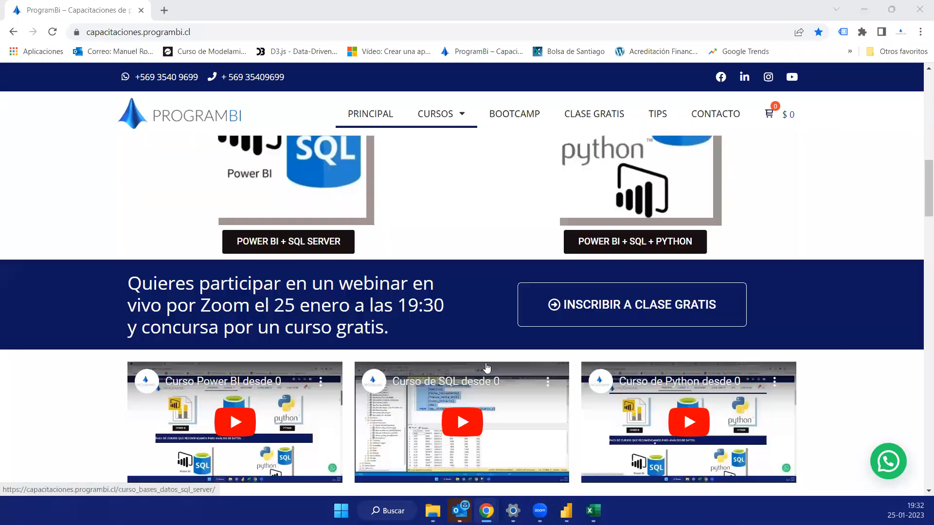
scroll(487, 368, "down", 3)
scroll(487, 368, "down", 3)
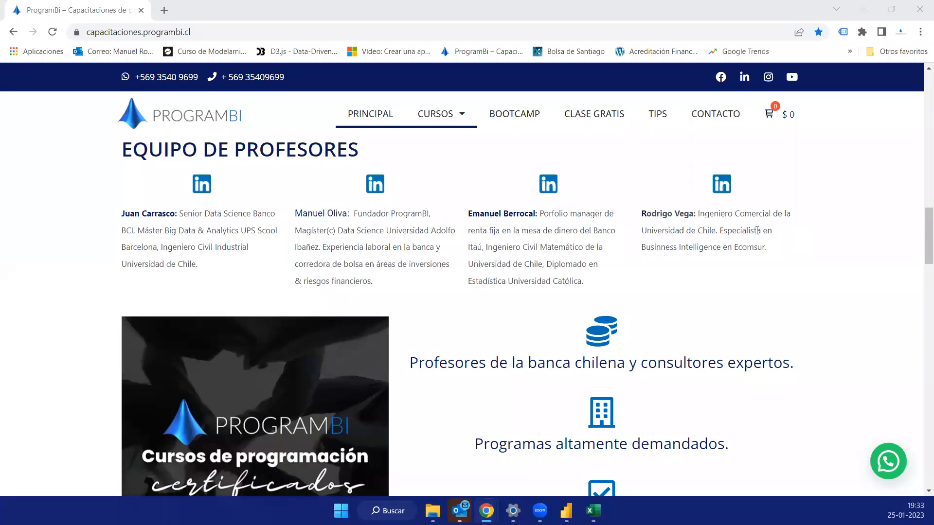
scroll(206, 214, "up", 3)
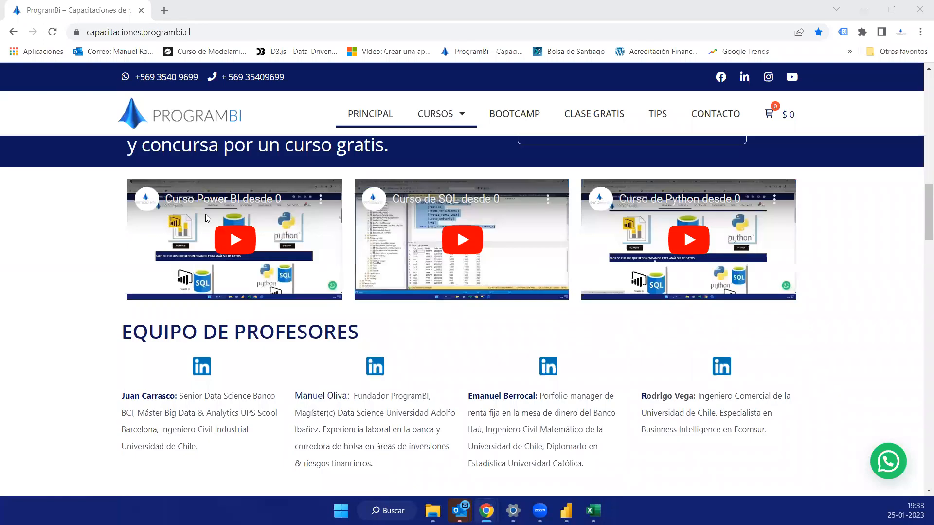
scroll(205, 214, "up", 6)
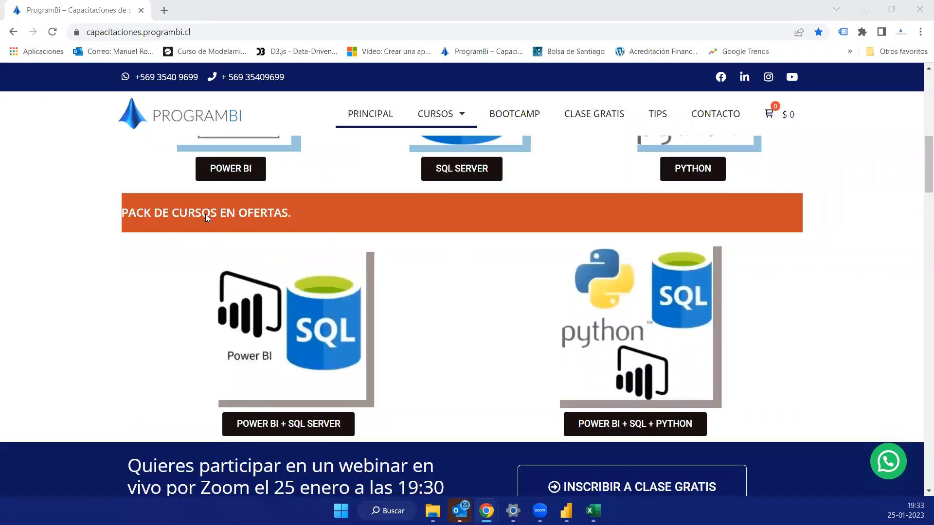
scroll(205, 214, "up", 3)
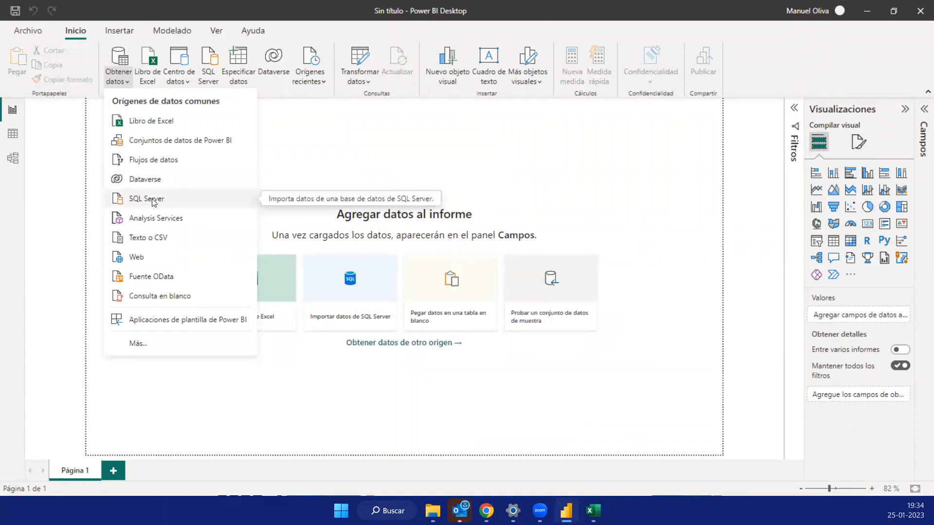
- Open Power BI's full list of data connectors and search it for "azure" and for "sql"
left_click(147, 343)
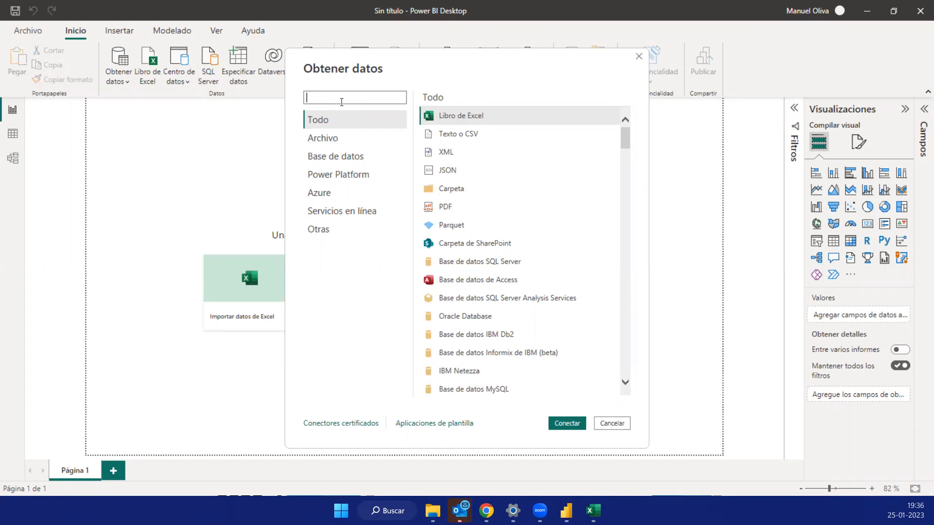
type("azure")
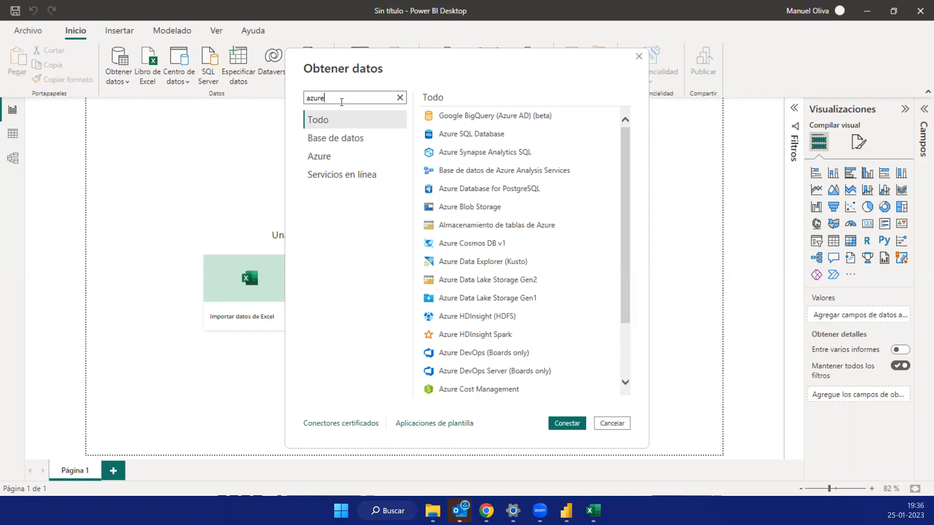
key("BackSpace")
key("BackSpace")
key("BackSpace")
key("BackSpace")
key("BackSpace")
type("sql")
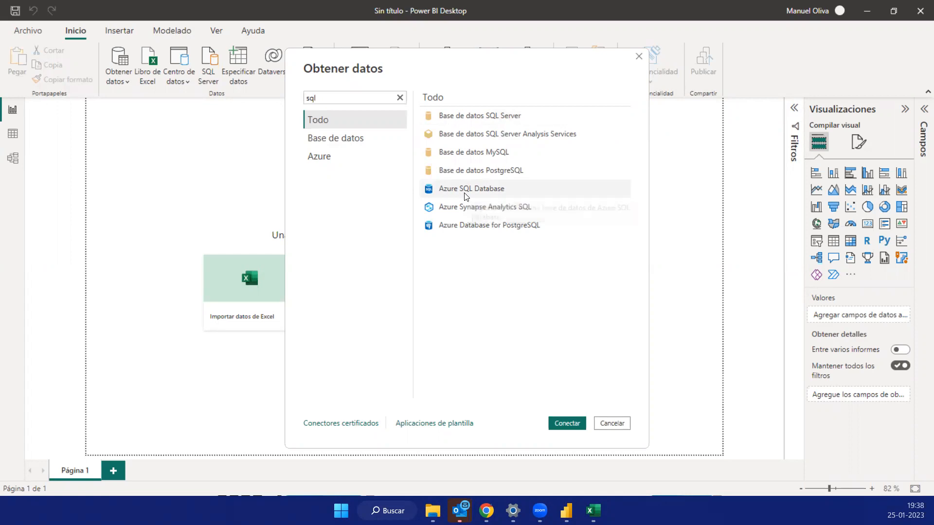
- Open the Azure SQL Database connection settings, examine the server and database fields, and close them without connecting
left_click(465, 193)
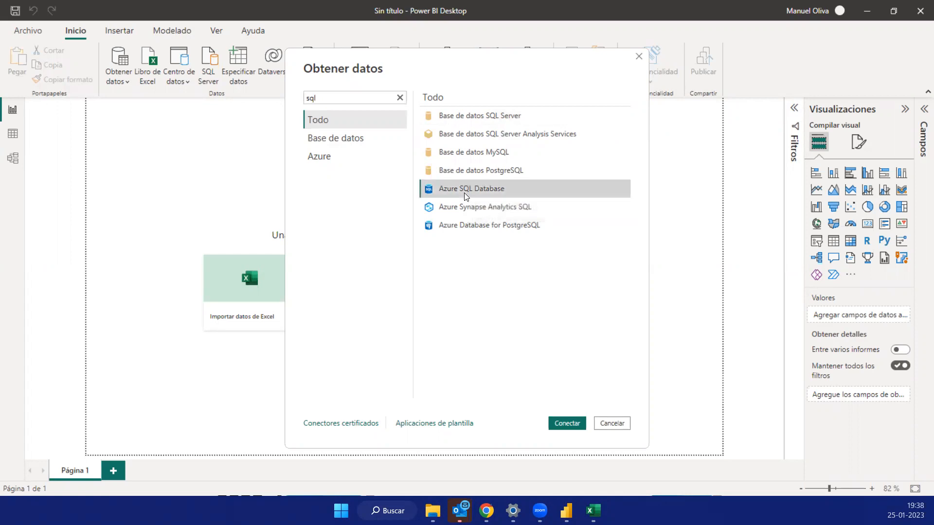
left_click(570, 423)
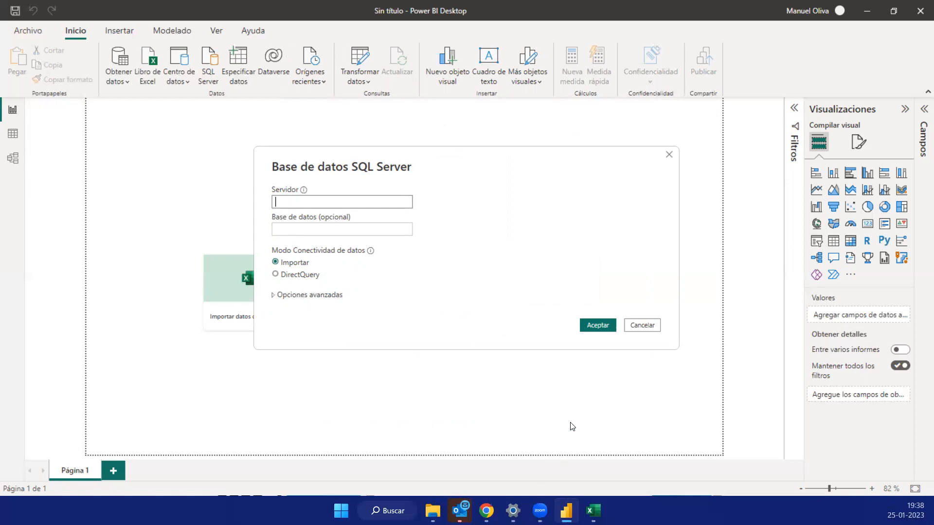
left_click(295, 229)
left_click(300, 204)
left_click(292, 233)
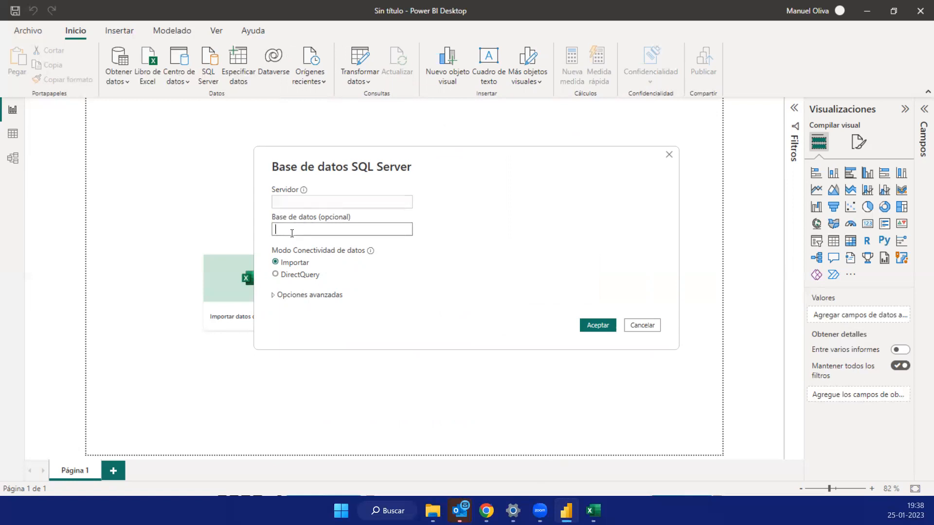
left_click(299, 201)
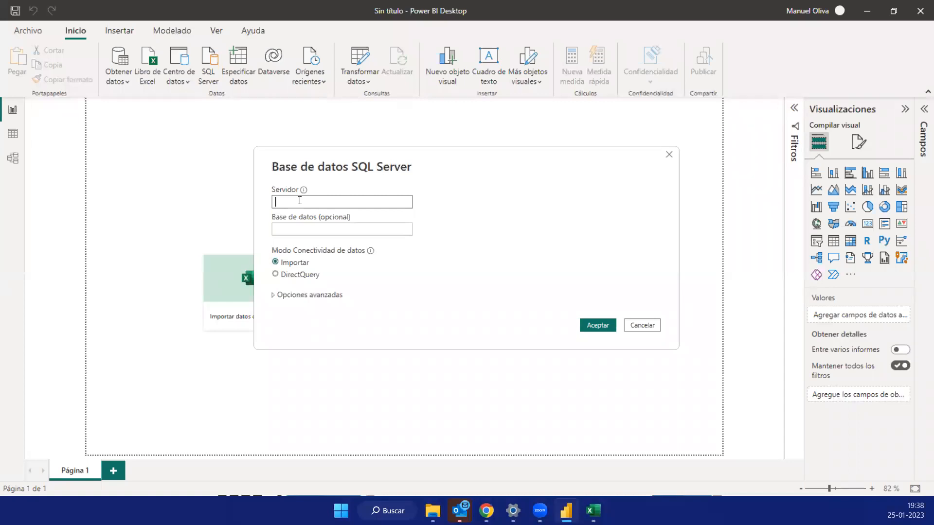
left_click(669, 155)
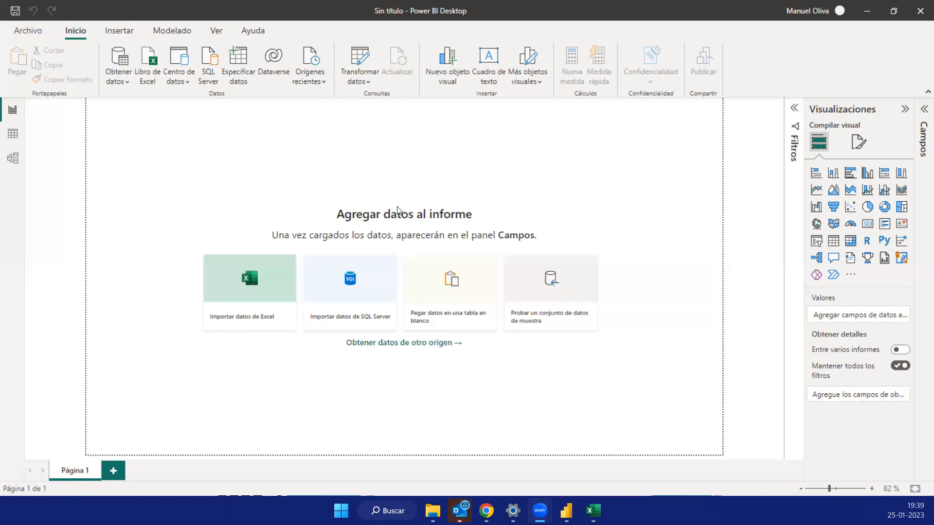
- Display the list of common data sources for importing data into the report
left_click(185, 85)
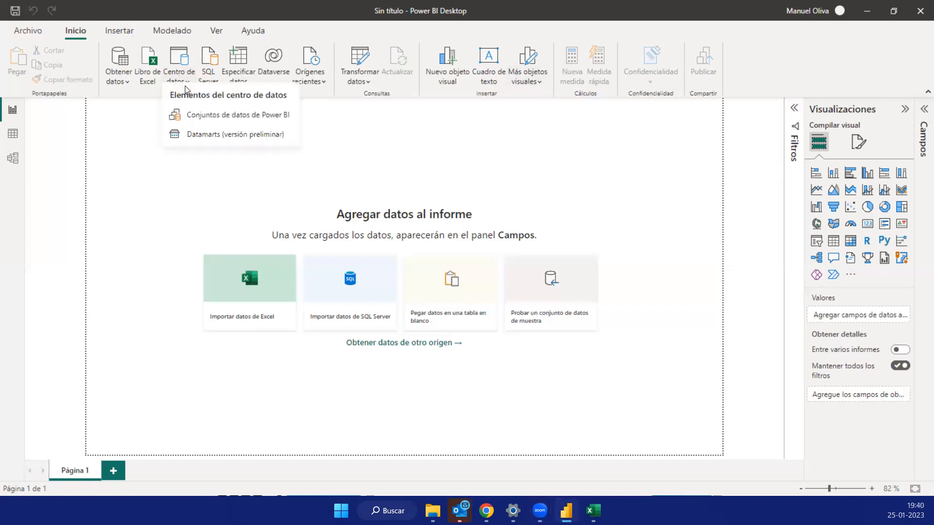
left_click(120, 81)
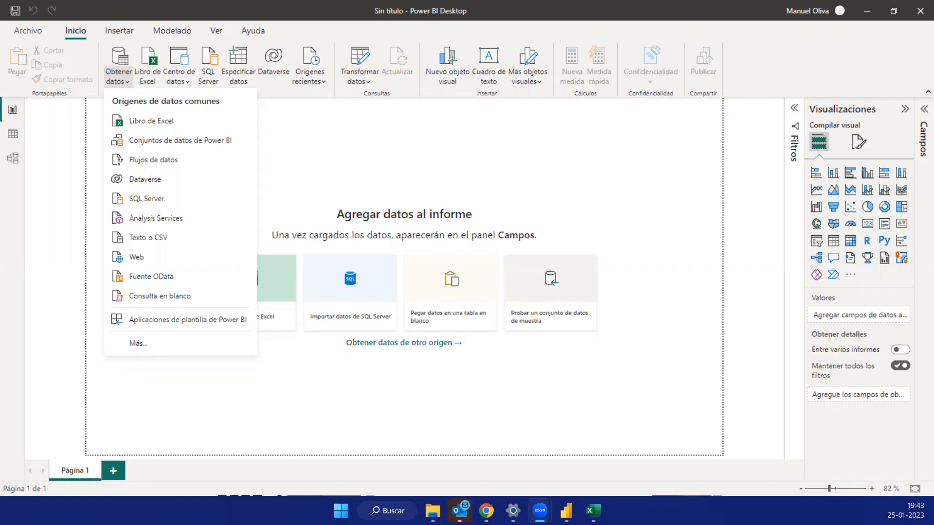
- Switch to the ProgramBI site in Chrome and browse forward through the client logo carousel
mouse_move(487, 511)
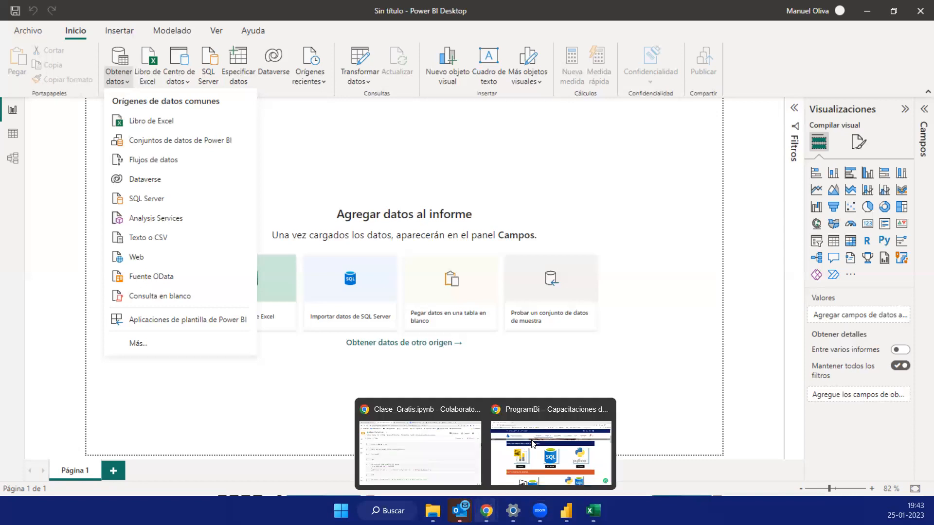
left_click(547, 415)
scroll(382, 316, "down", 10)
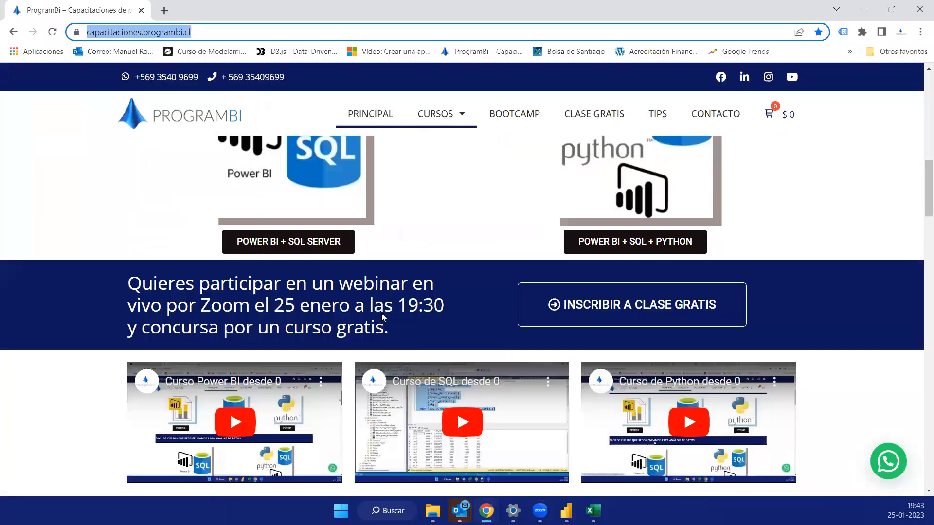
scroll(382, 317, "down", 12)
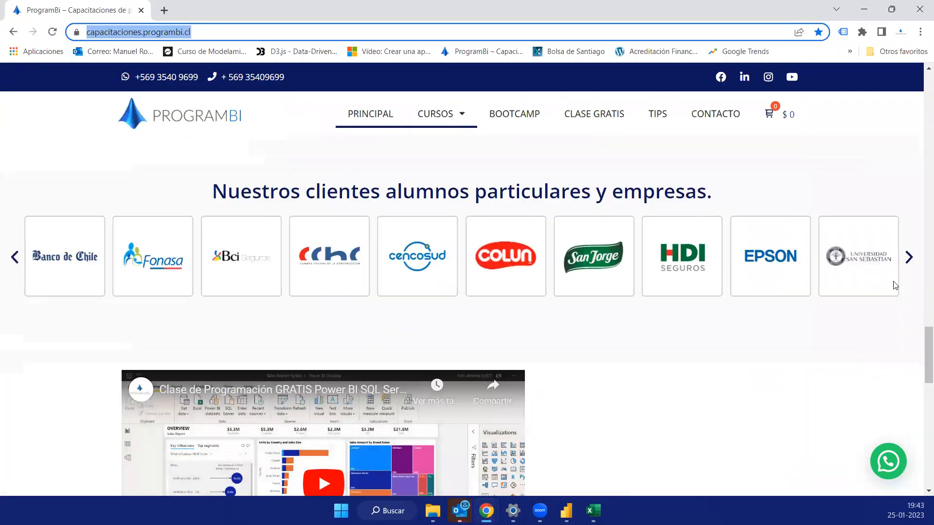
left_click(915, 262)
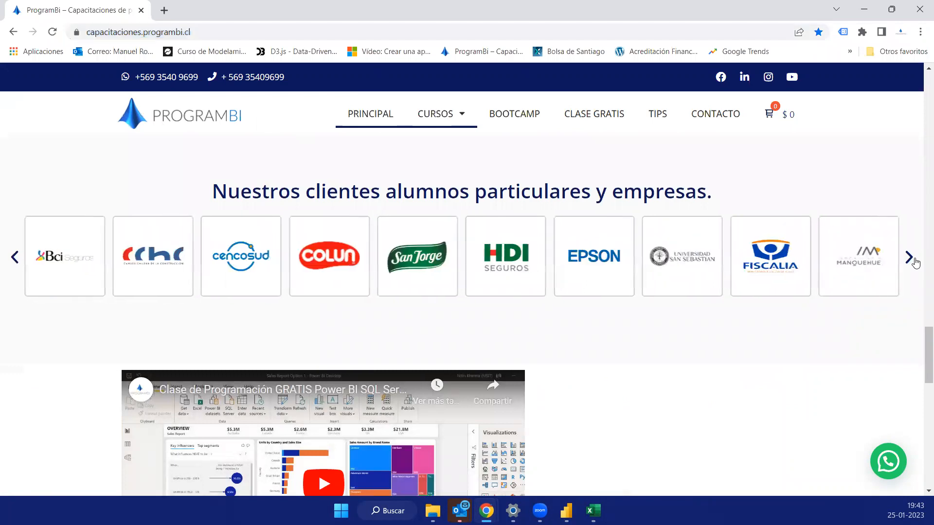
left_click(916, 263)
left_click(916, 264)
left_click(915, 263)
left_click(916, 263)
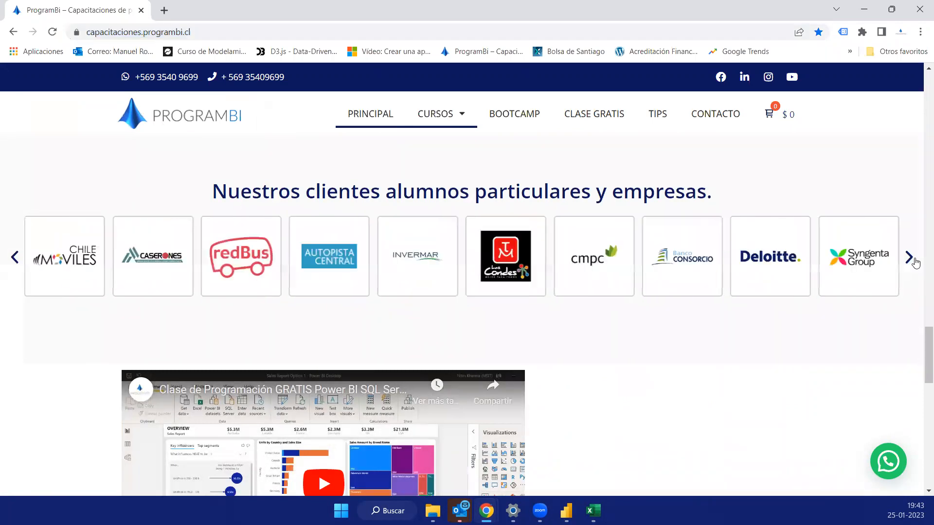
left_click(916, 263)
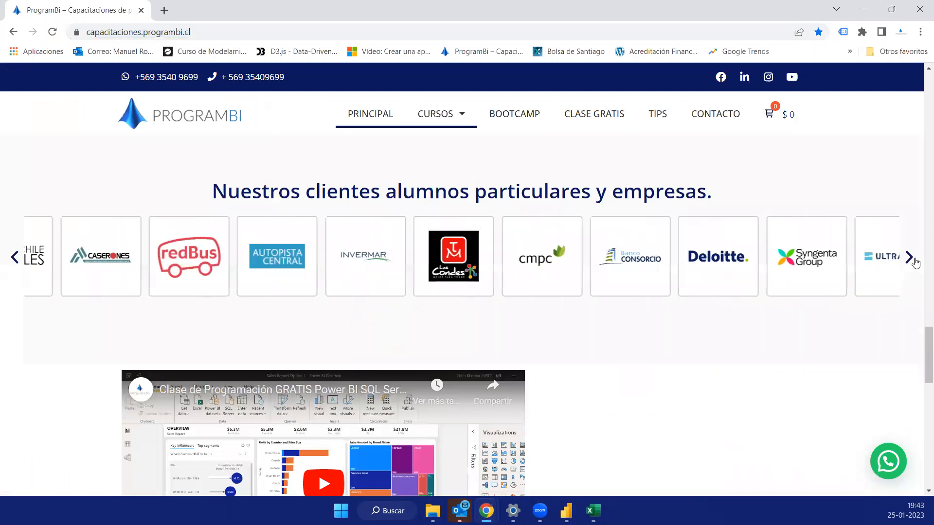
left_click(915, 264)
left_click(915, 264)
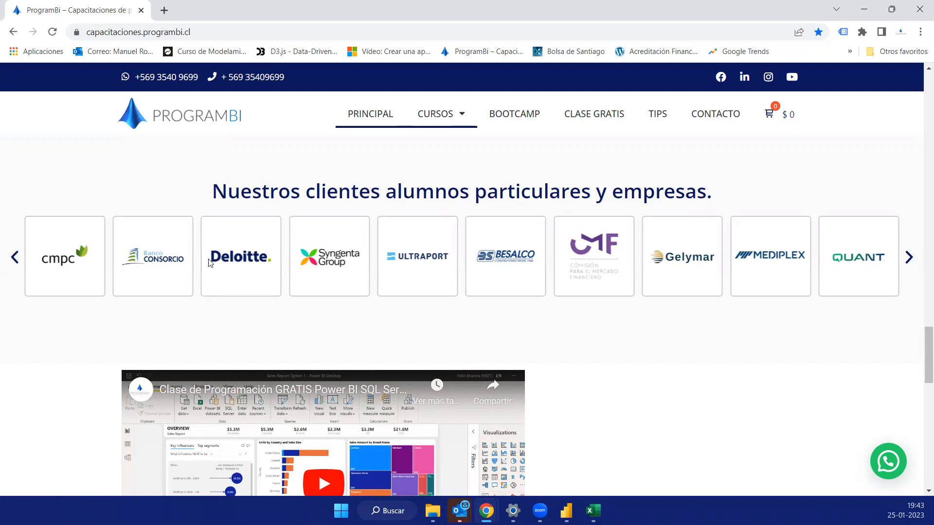
left_click(909, 258)
left_click(909, 259)
left_click(908, 260)
left_click(909, 259)
left_click(909, 260)
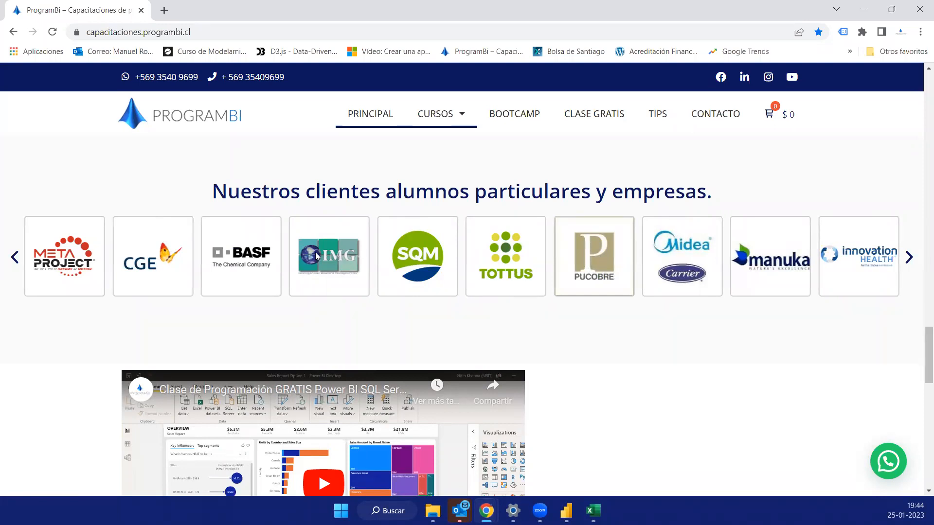
- Browse backward through the client logo carousel to the earlier companies
scroll(327, 243, "up", 6)
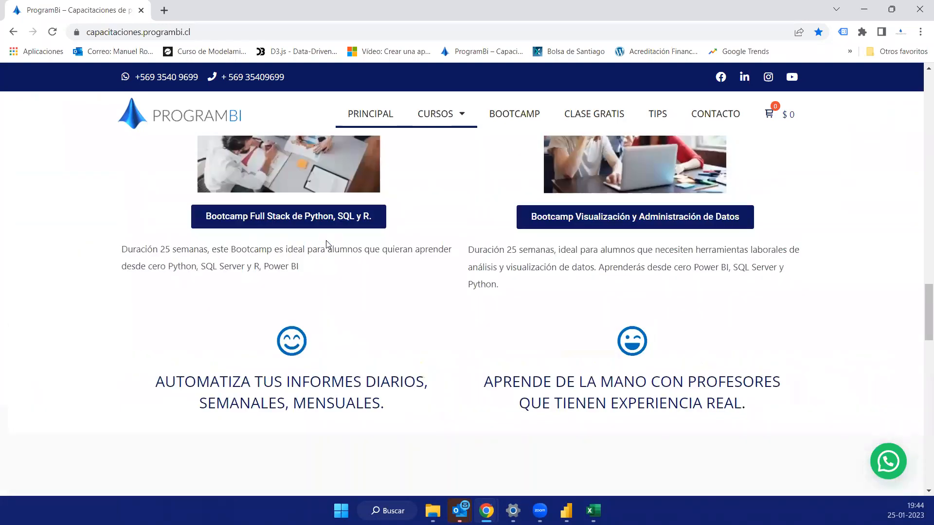
scroll(326, 243, "down", 6)
left_click(14, 257)
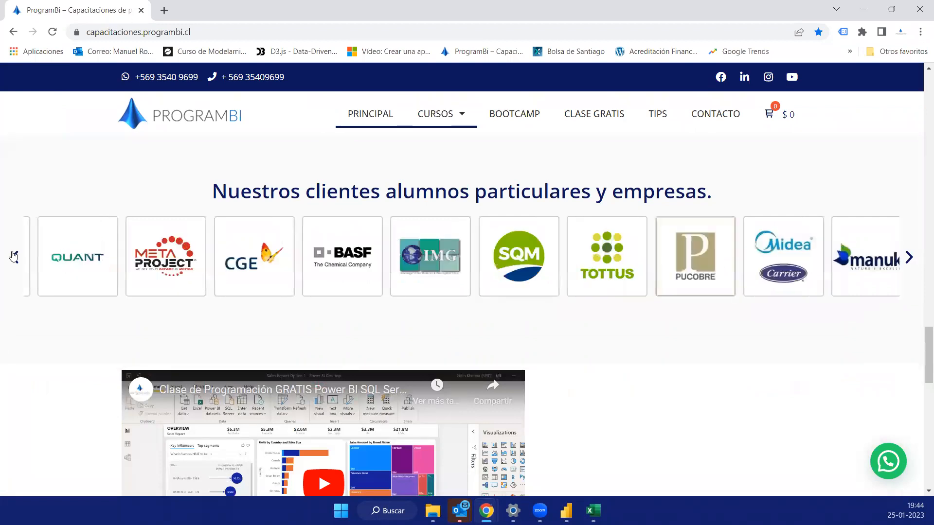
left_click(14, 257)
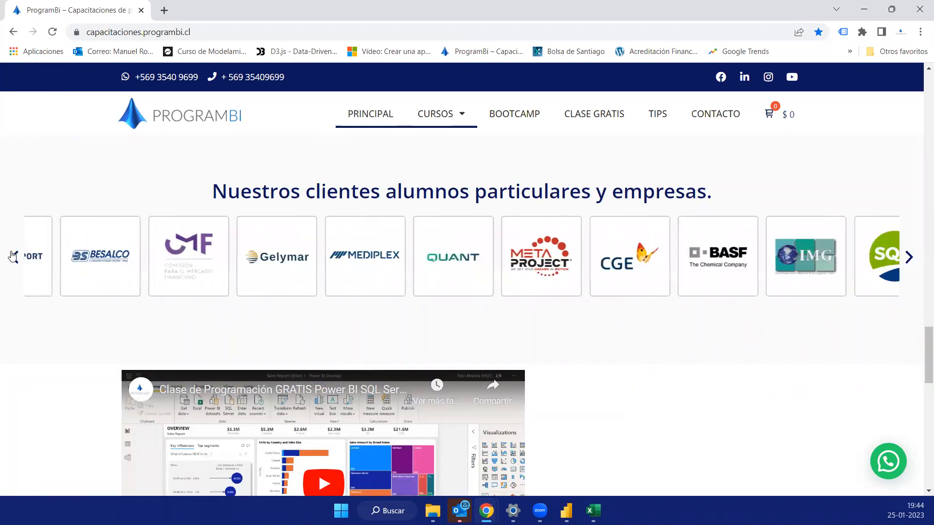
left_click(13, 257)
left_click(14, 256)
left_click(14, 257)
left_click(13, 257)
left_click(13, 257)
left_click(13, 257)
left_click(13, 257)
left_click(13, 257)
left_click(13, 257)
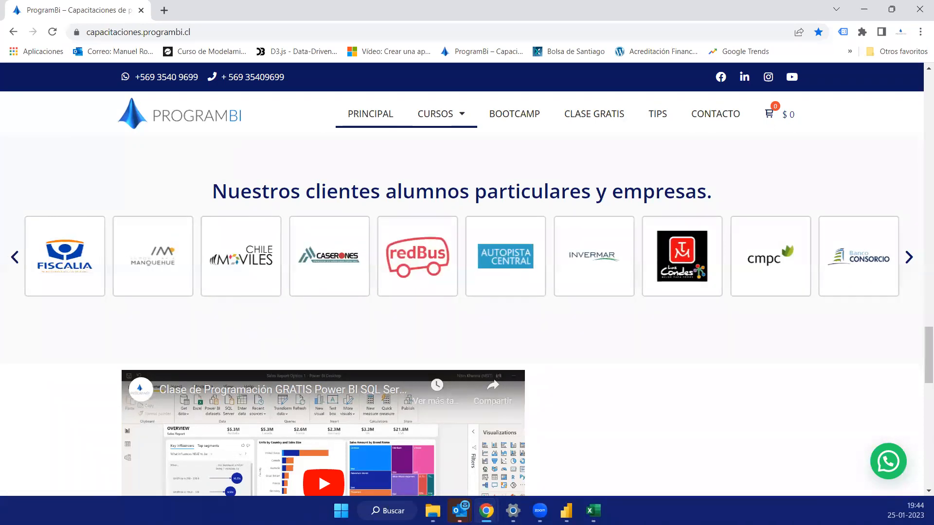
- Switch to Power BI Desktop and choose the Excel workbook Metas.xlsx from the Clase Gratis 25-01-2023 folder on drive C as data source
mouse_move(487, 511)
left_click(566, 510)
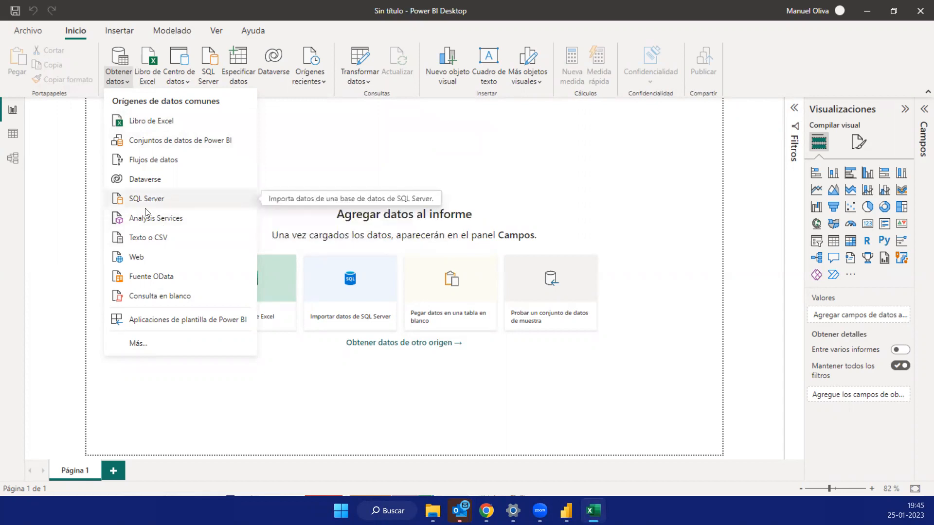
left_click(161, 125)
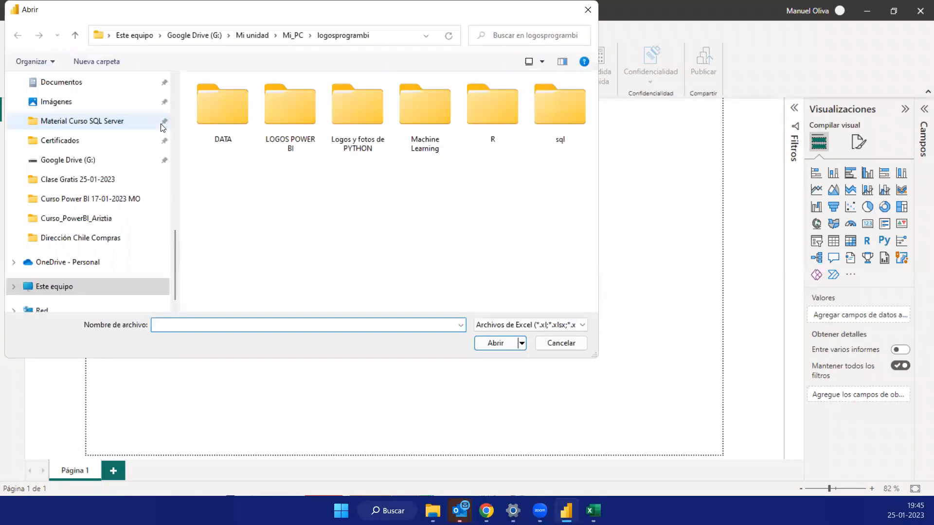
left_click_drag(183, 123, 181, 291)
left_click(58, 268)
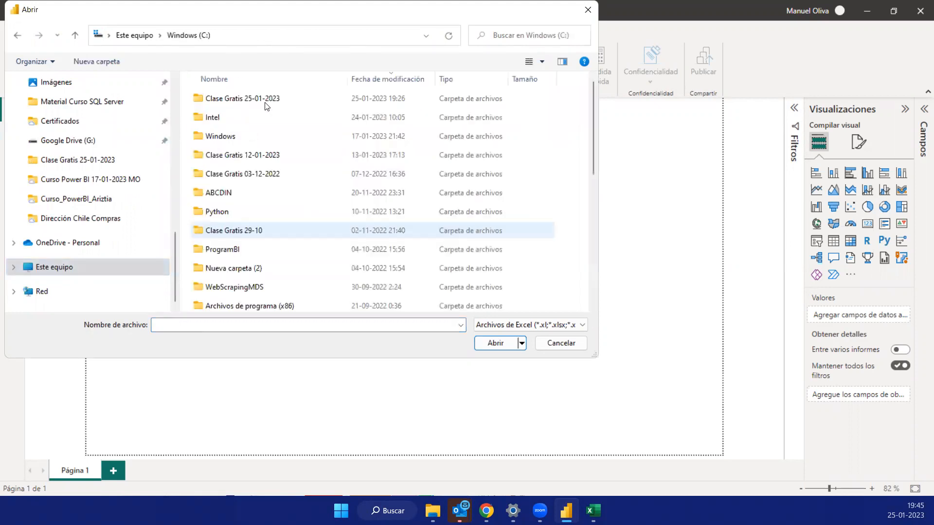
double_click(219, 100)
left_click(492, 341)
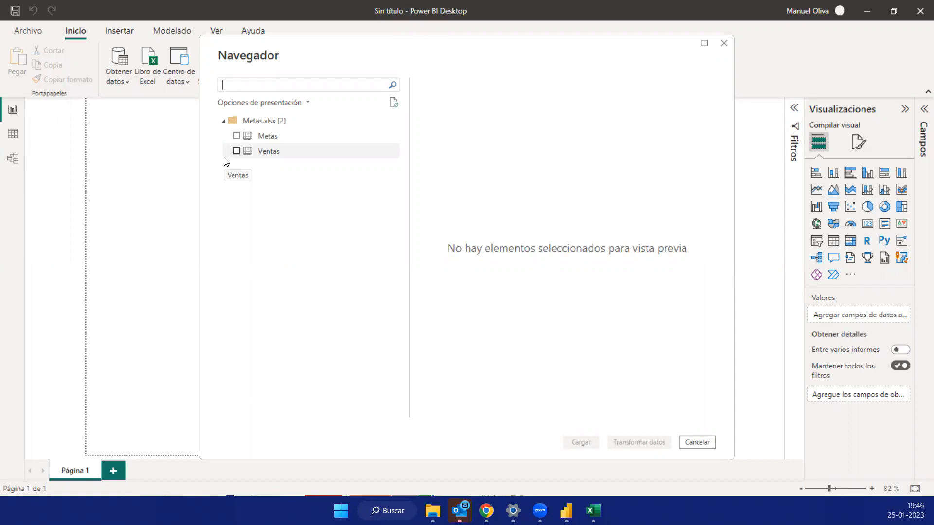
- Select the Metas and Ventas tables of the workbook, compare their previews, and load both into the model
left_click(237, 136)
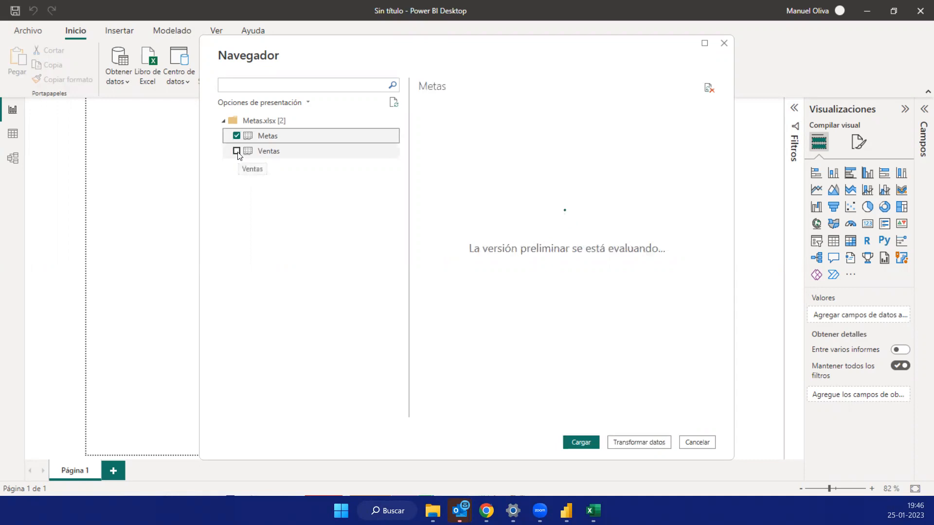
left_click(237, 151)
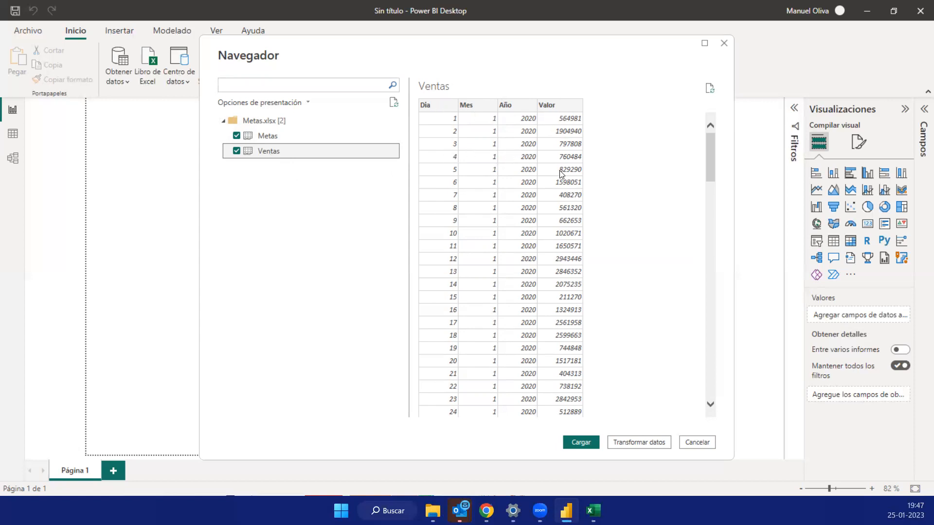
left_click(267, 138)
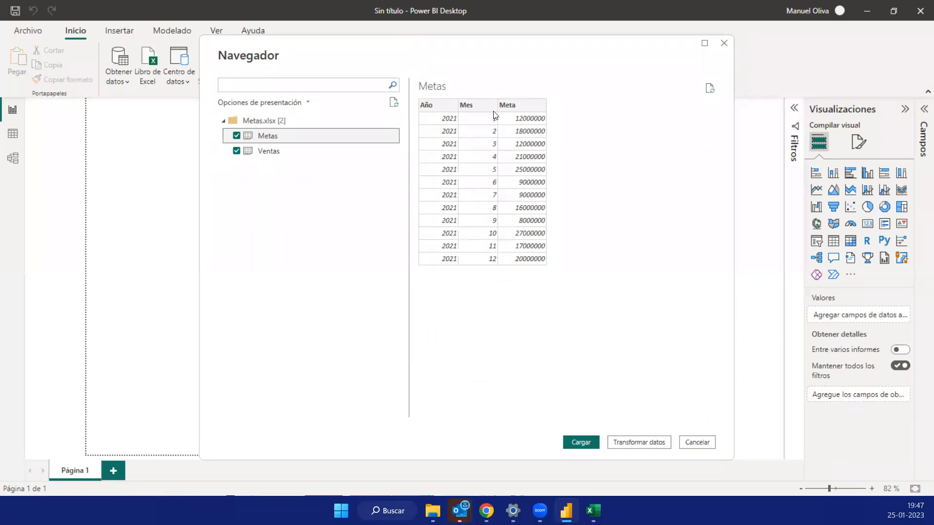
left_click(266, 153)
left_click(265, 136)
left_click(271, 147)
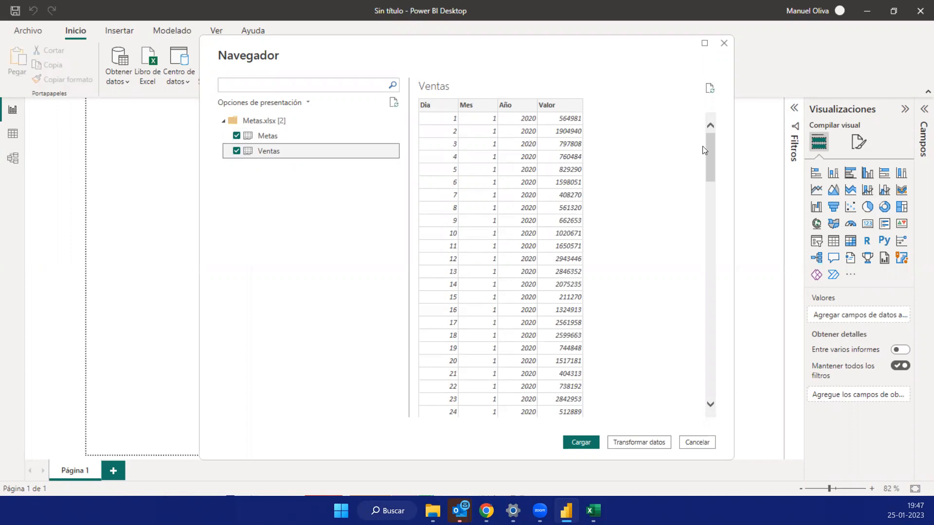
left_click(588, 447)
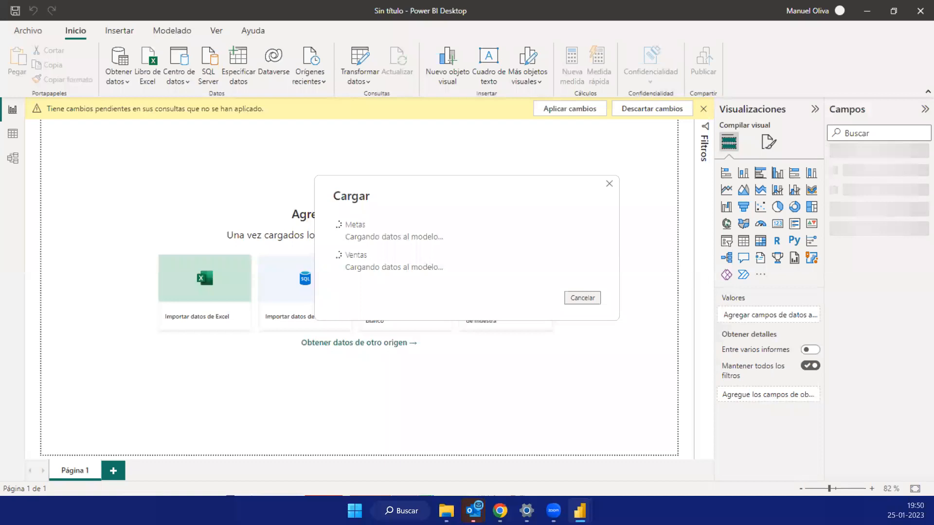
- Switch to Chrome, search Google for banco central de chile in a new tab, and open the bank's home page
left_click(500, 511)
left_click(165, 10)
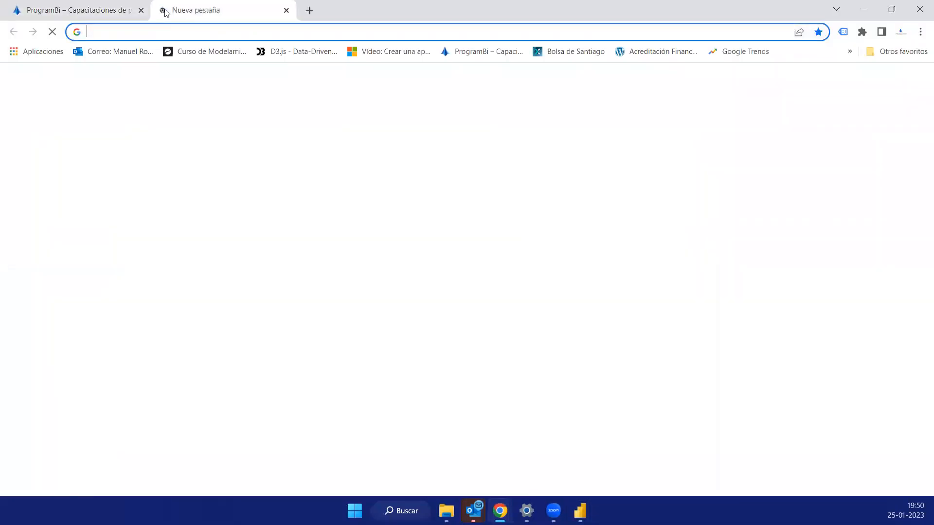
type("ban")
key("Down")
key("Down")
key("Down")
key("Down")
key("Return")
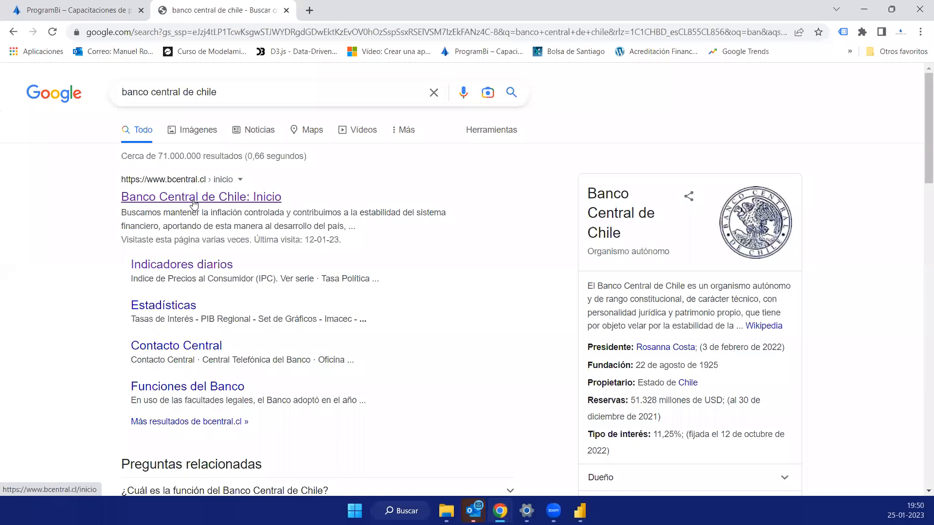
left_click(194, 200)
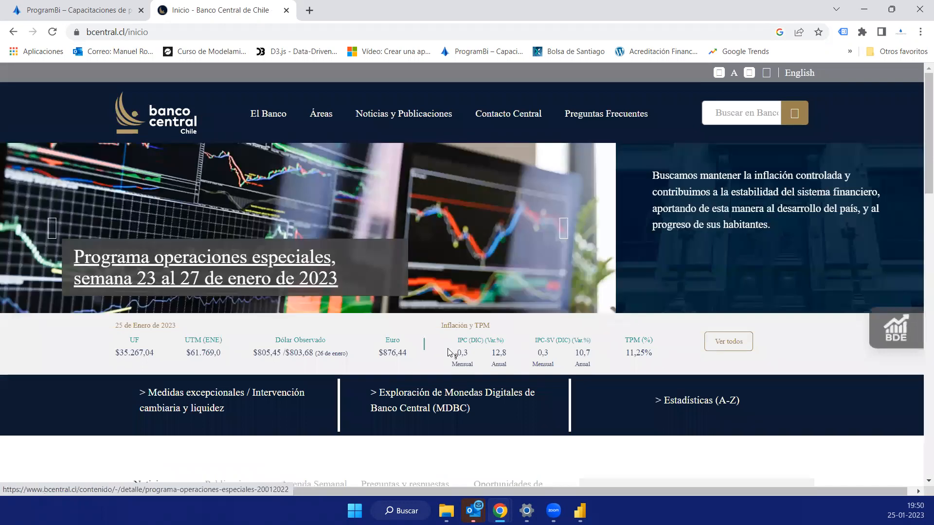
- Examine the daily economic indicators on the Banco Central home page and select the page's web address
scroll(402, 298, "down", 4)
scroll(766, 258, "up", 3)
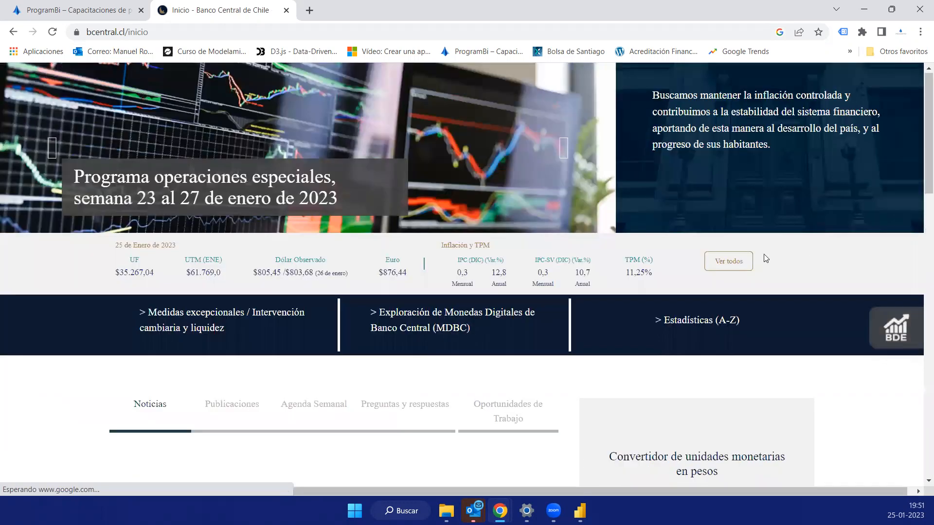
scroll(766, 259, "up", 2)
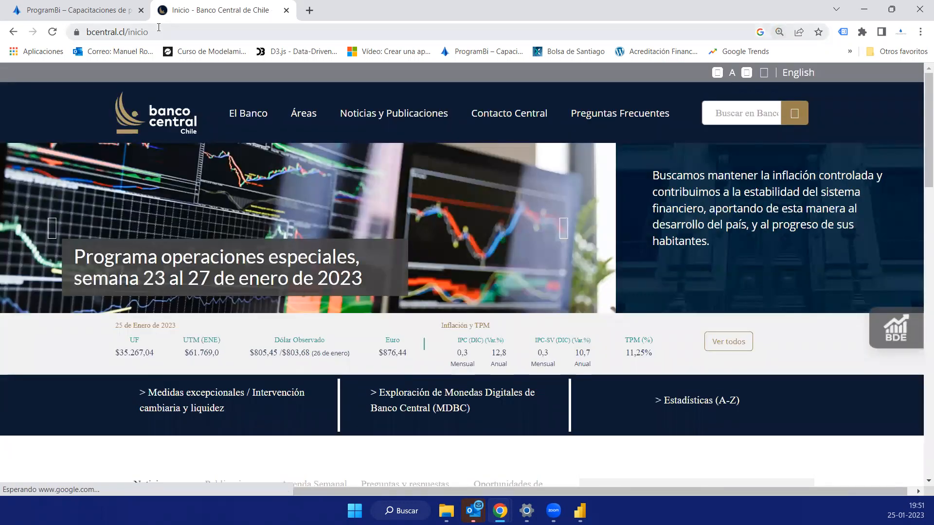
left_click(159, 29)
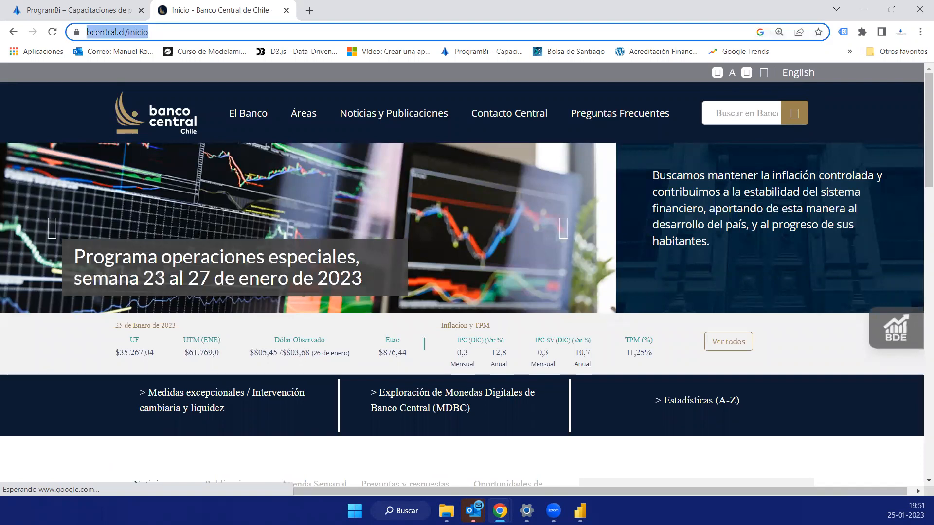
key("alt+Tab")
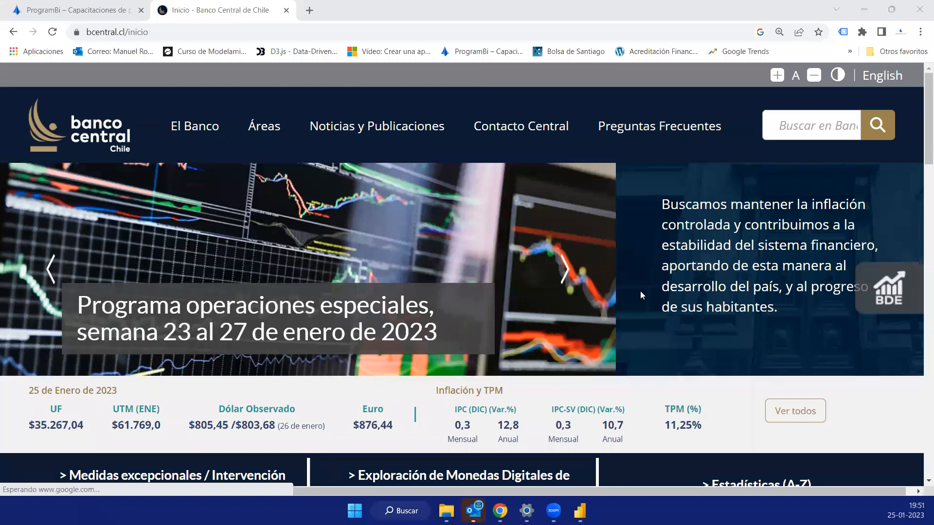
scroll(656, 259, "down", 3)
scroll(655, 259, "up", 2)
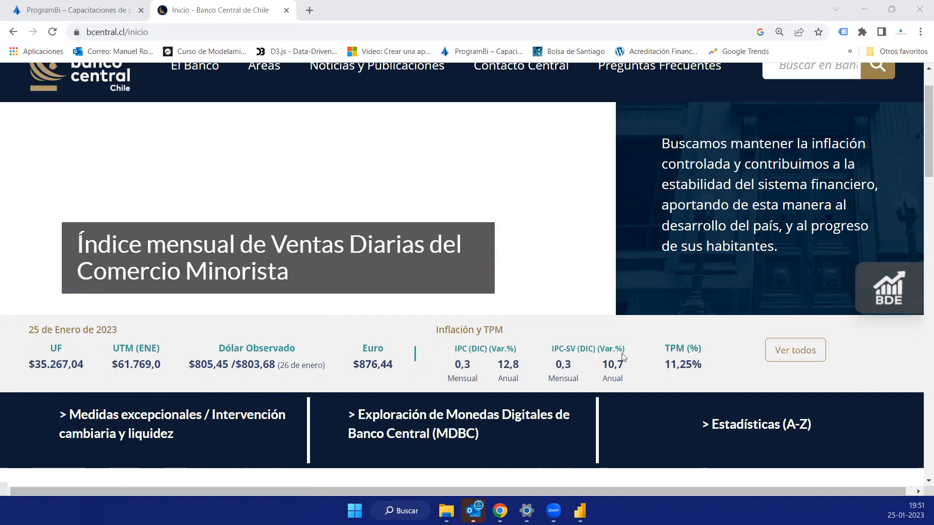
mouse_move(318, 338)
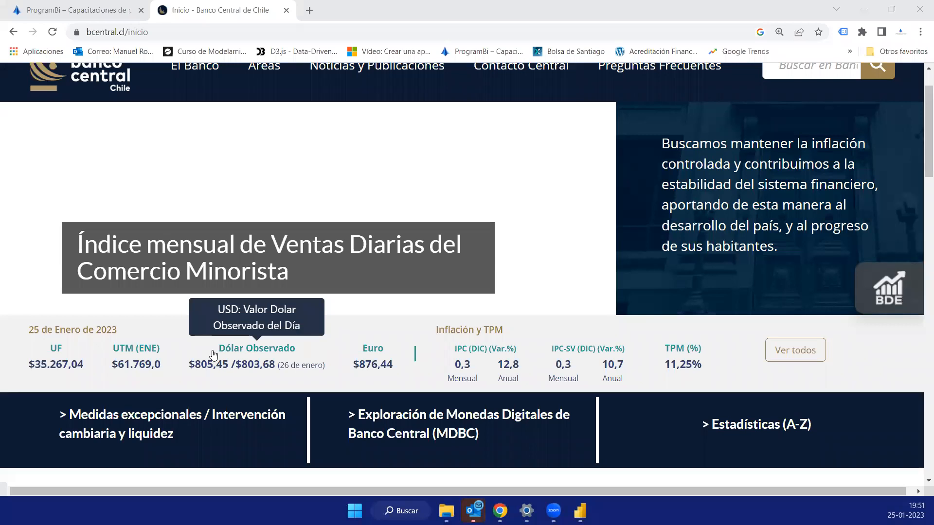
- Open the full list of daily indicators and select that page's web address
left_click(795, 352)
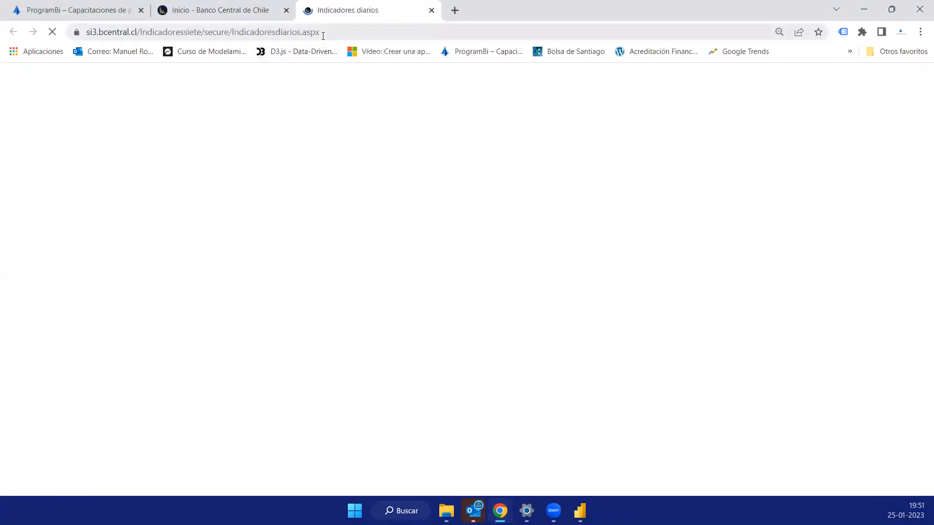
key("ctrl+l")
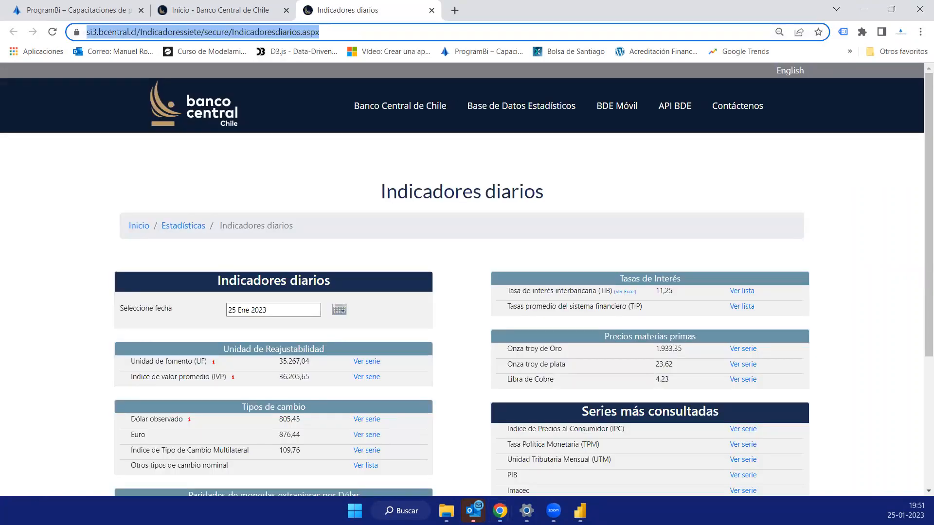
key("alt+Tab")
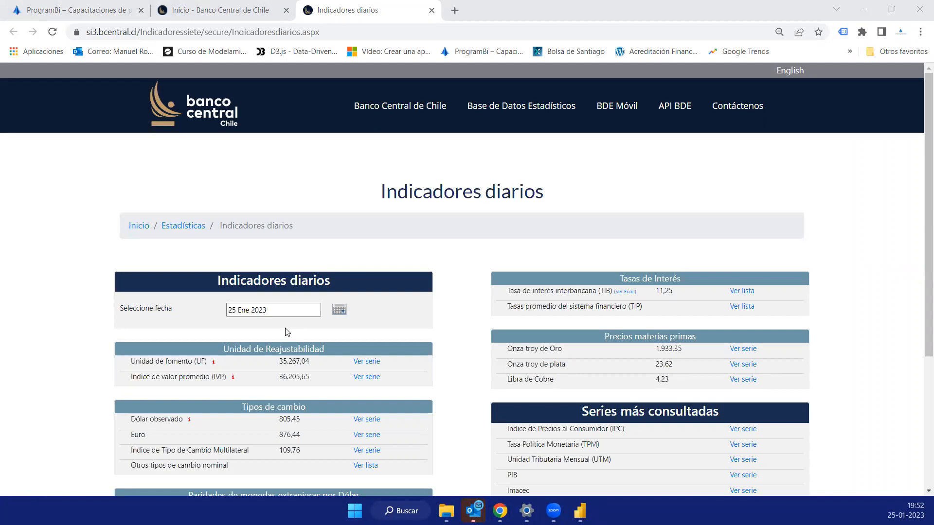
- Open the Dólar observado series from the exchange rates and examine its daily values for January 2023
scroll(392, 305, "down", 3)
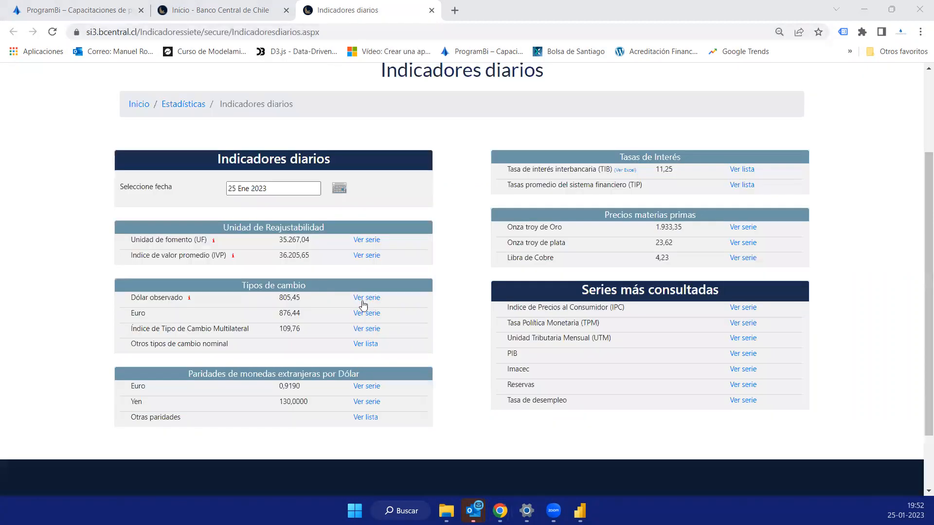
left_click(365, 299)
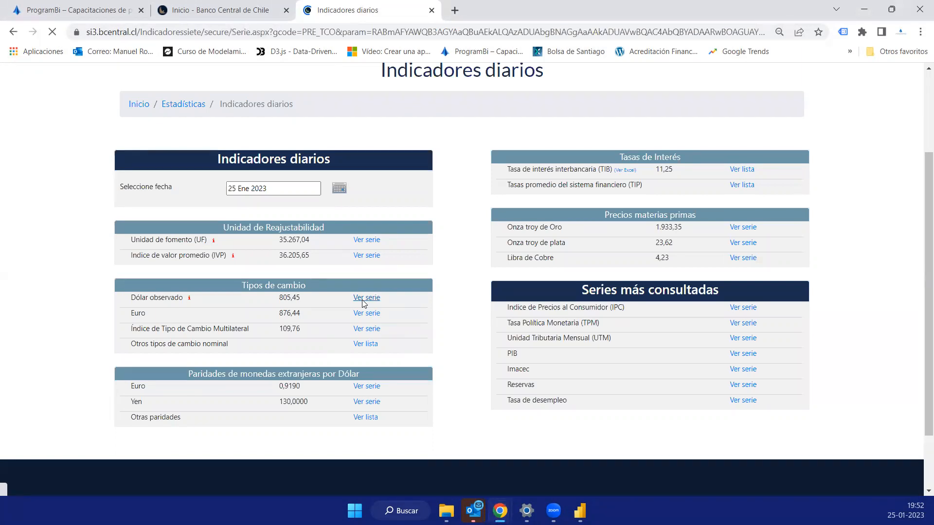
scroll(358, 285, "down", 5)
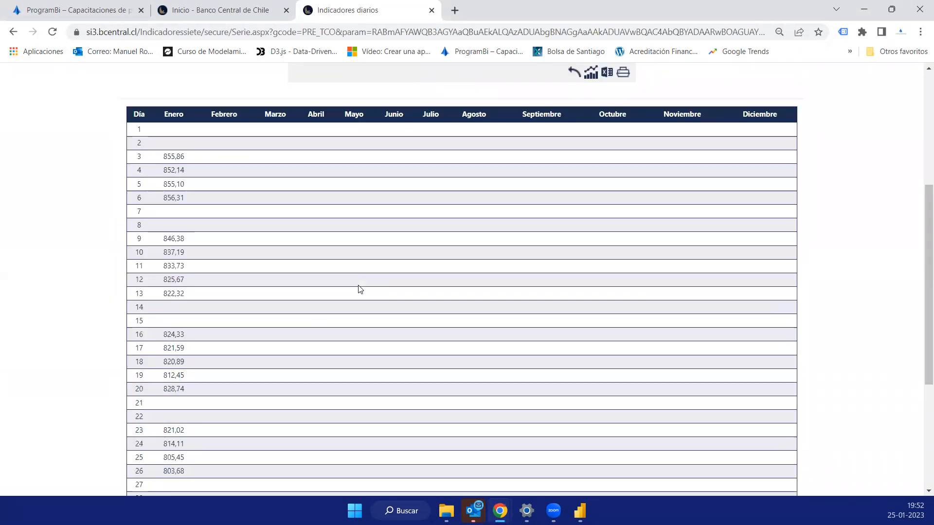
scroll(204, 403, "down", 1)
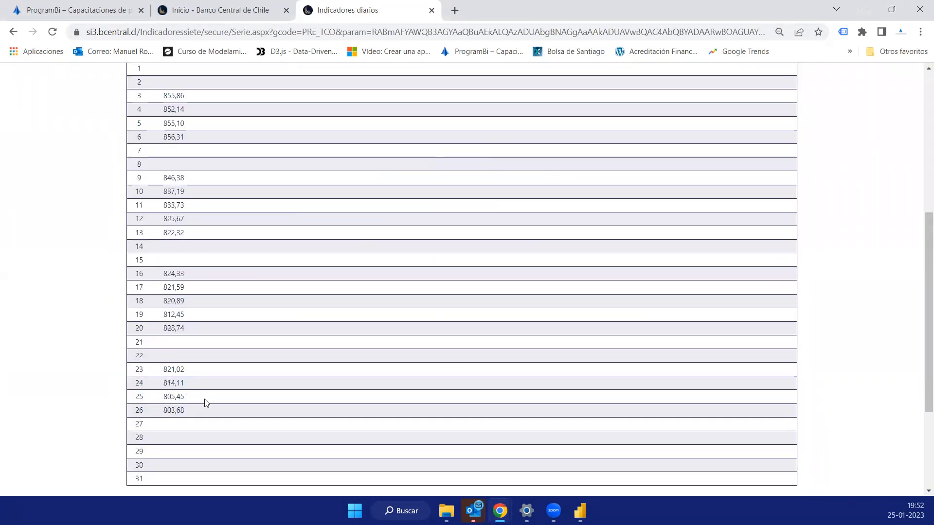
scroll(236, 382, "up", 4)
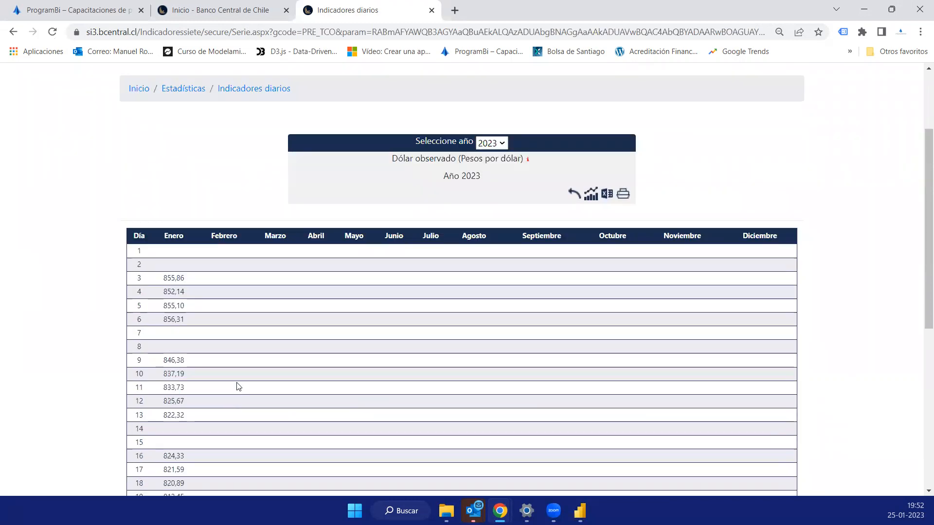
scroll(237, 387, "down", 5)
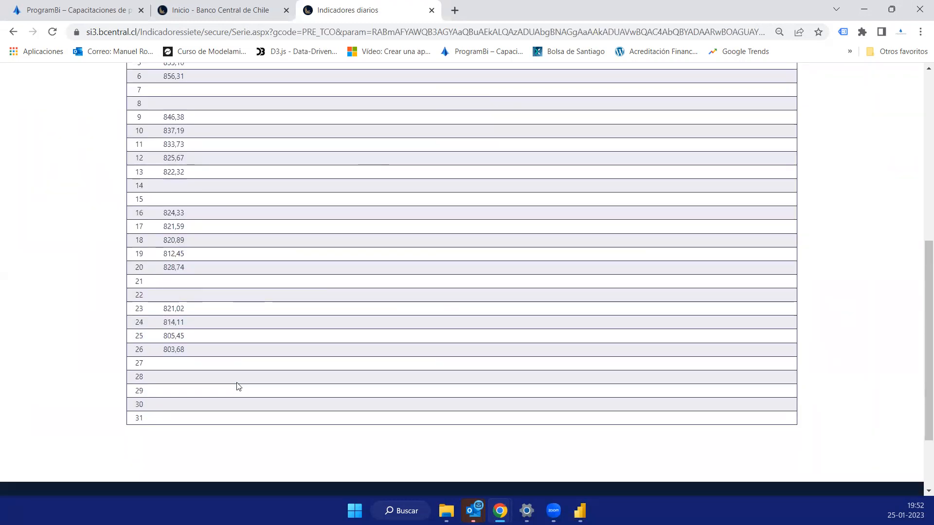
scroll(243, 380, "up", 3)
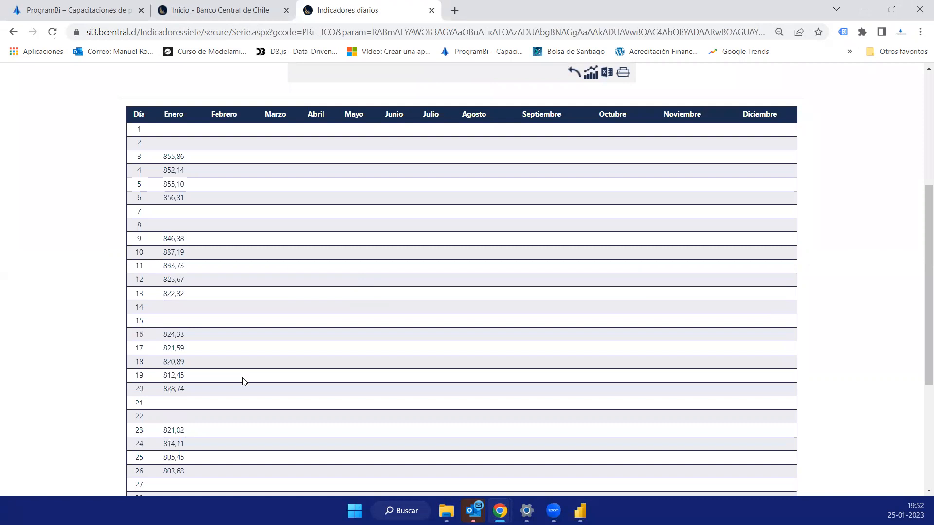
- Set the year of the Dólar observado series to 2022
scroll(244, 381, "up", 1)
left_click(491, 82)
key("Up")
key("Up")
key("Up")
key("Up")
left_click(489, 317)
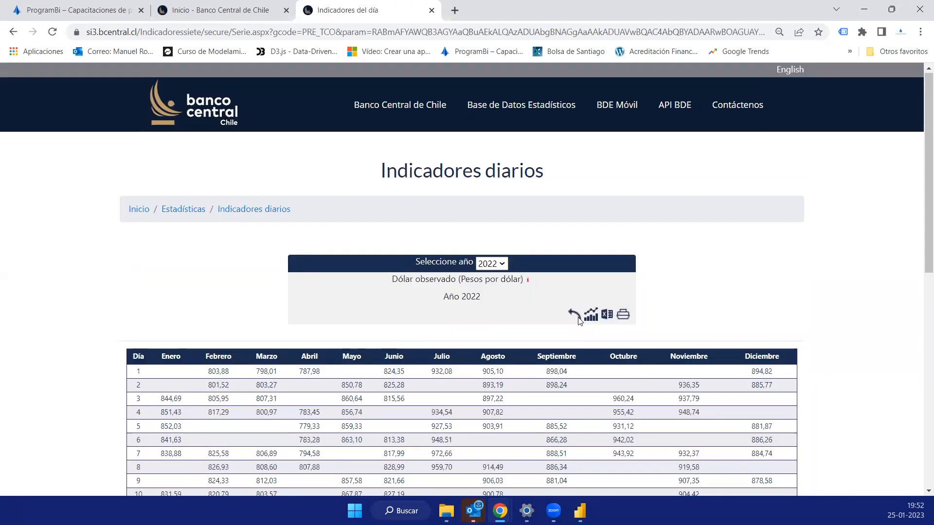
- Examine how the 2022 dollar table is laid out, highlighting the month headings from Enero to Diciembre and the day rows
scroll(578, 320, "down", 6)
scroll(155, 231, "up", 4)
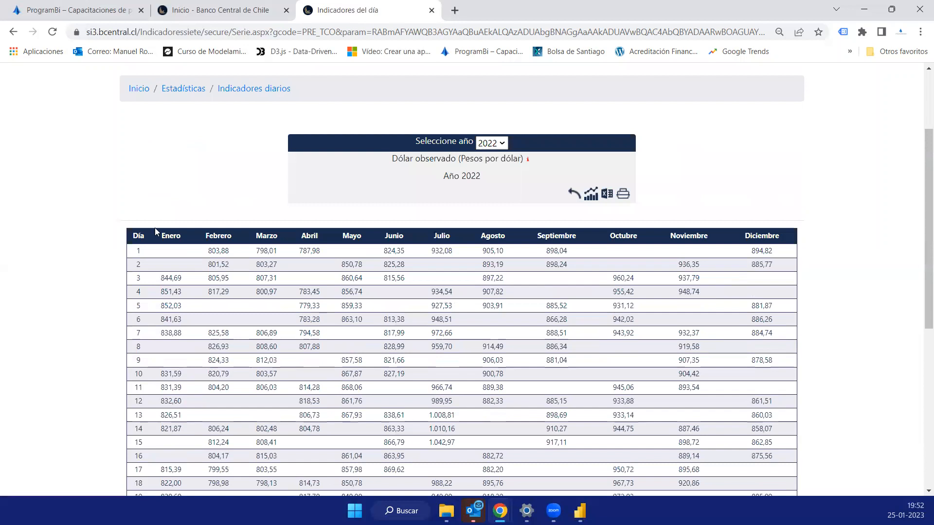
left_click_drag(167, 238, 159, 237)
left_click_drag(311, 233, 780, 240)
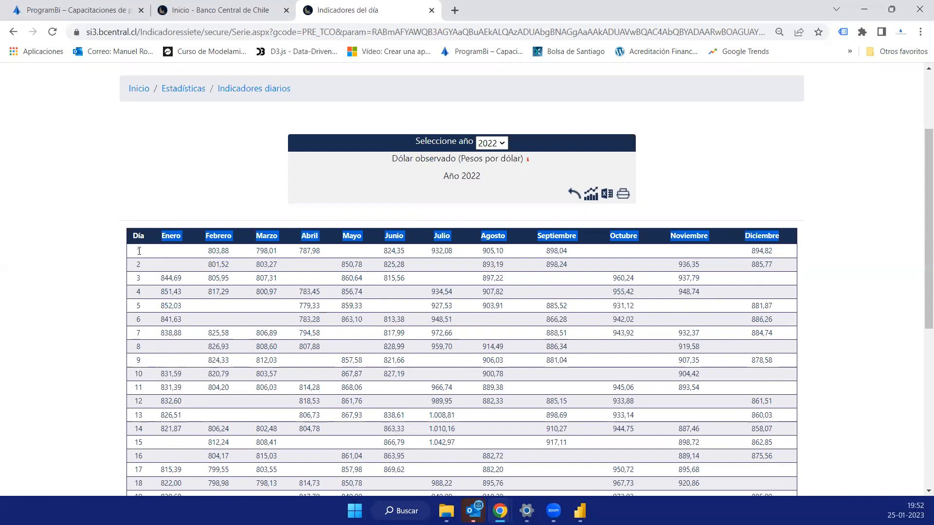
left_click_drag(142, 271, 142, 355)
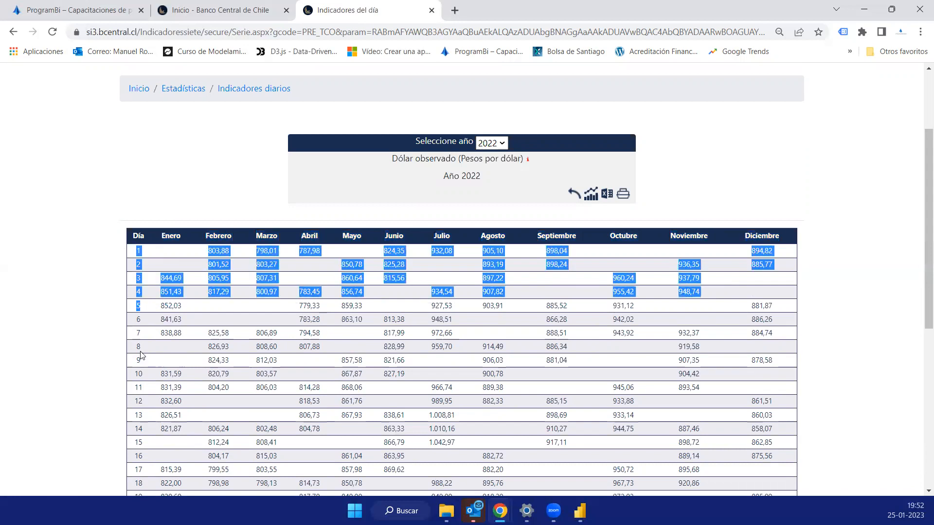
left_click(142, 259)
double_click(137, 251)
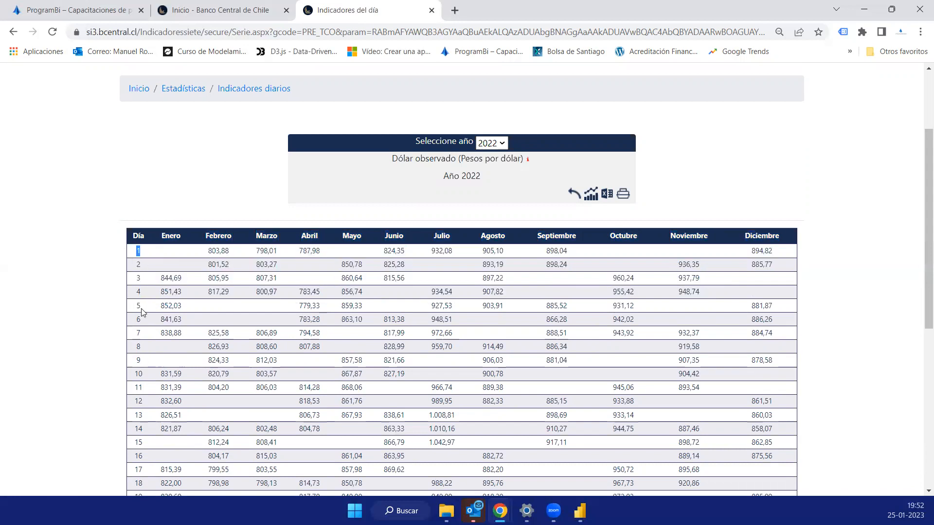
left_click_drag(142, 309, 132, 309)
left_click(183, 400)
scroll(104, 95, "down", 2)
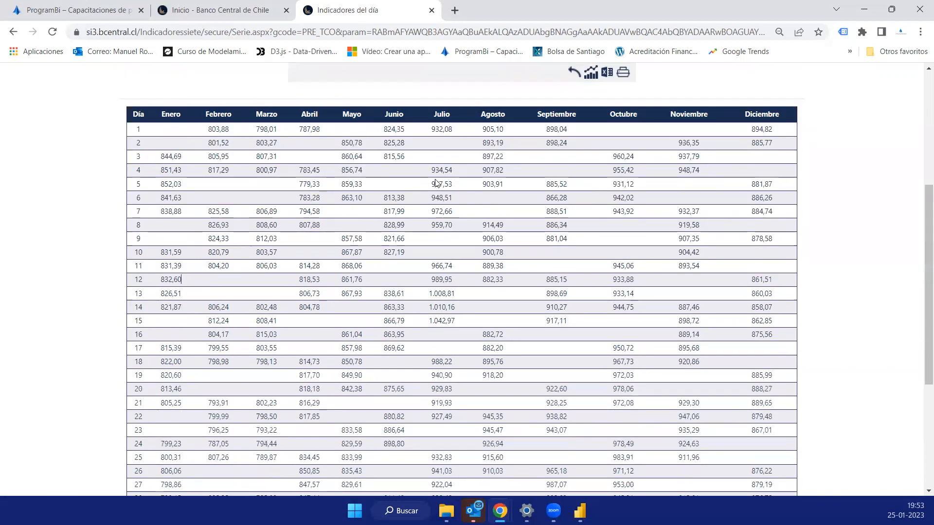
- Set the year of the Dólar observado series back to 2023 and look through its daily values
scroll(437, 183, "up", 3)
left_click(492, 143)
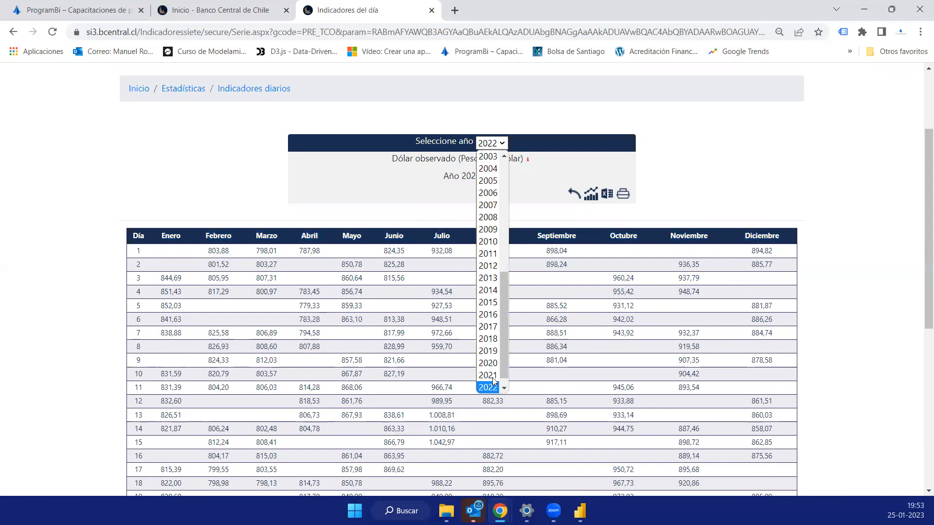
scroll(493, 384, "down", 1)
left_click(489, 388)
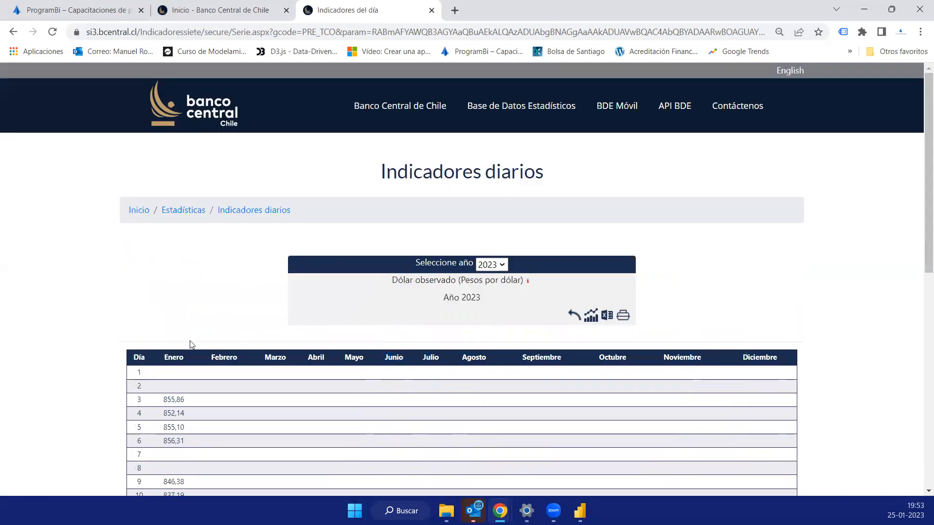
scroll(186, 351, "down", 9)
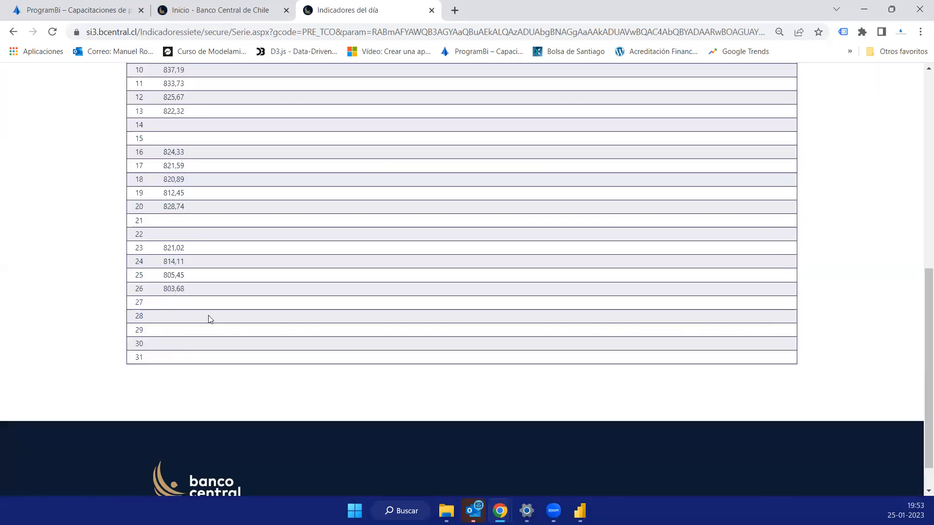
scroll(214, 112, "up", 5)
- Copy the complete web address of the 2023 Dólar observado page
left_click(340, 32)
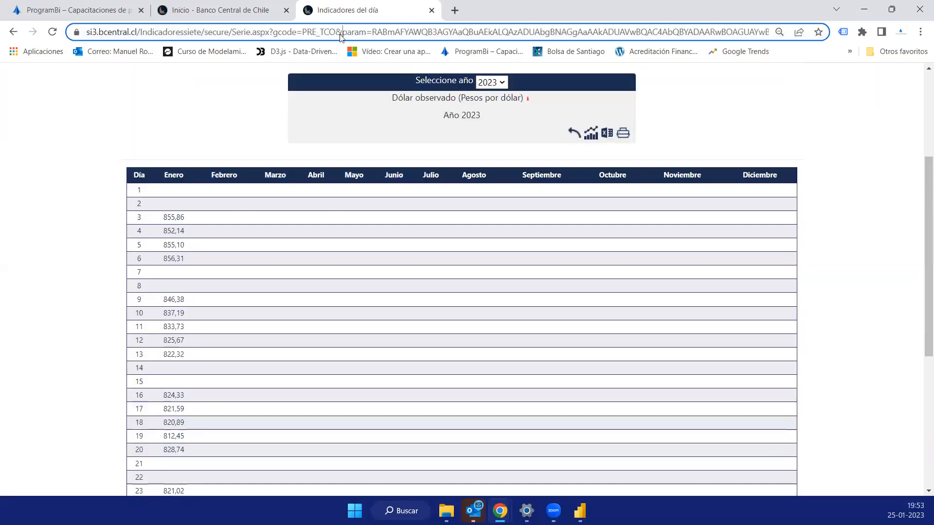
key("ctrl+a")
right_click(198, 30)
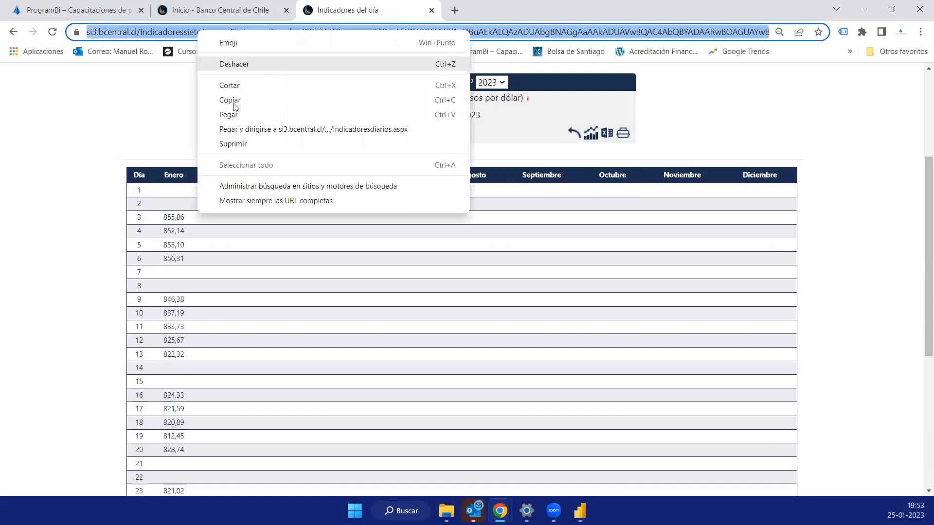
left_click(230, 99)
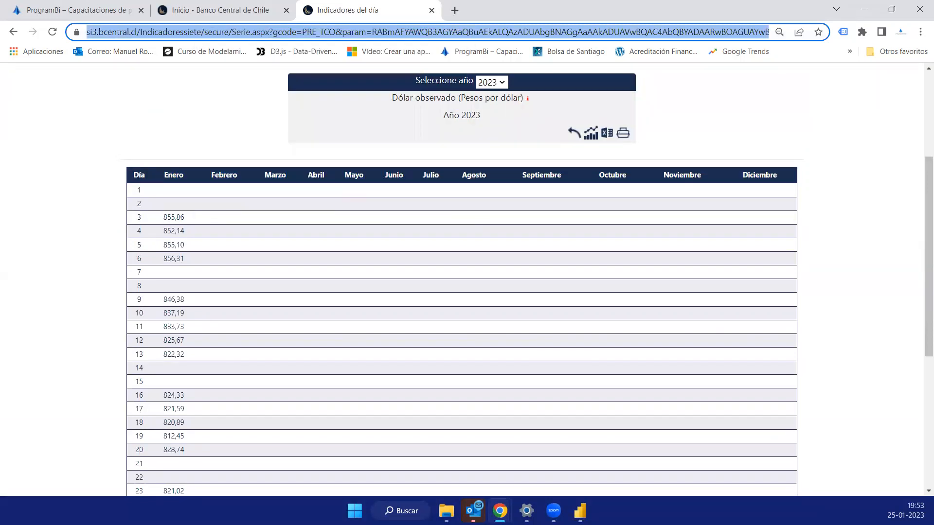
key("alt+Tab")
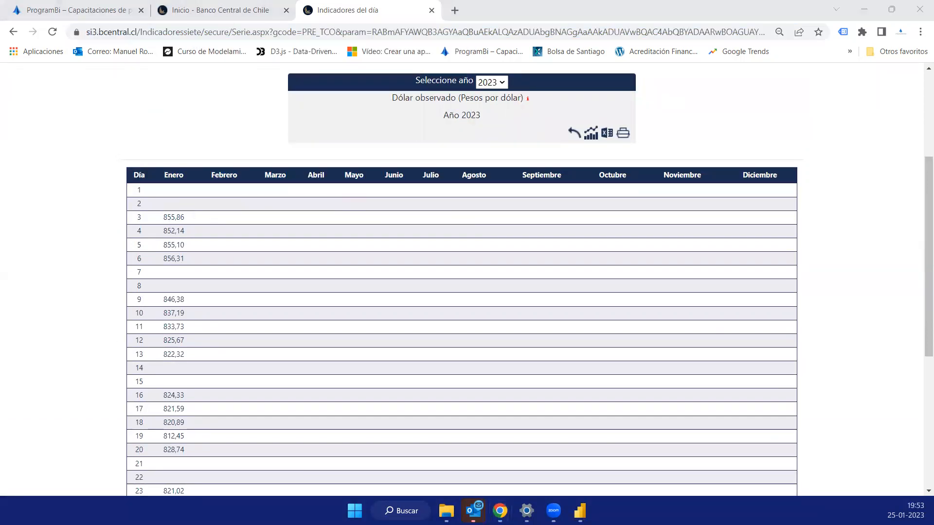
left_click(379, 32)
left_click(346, 32)
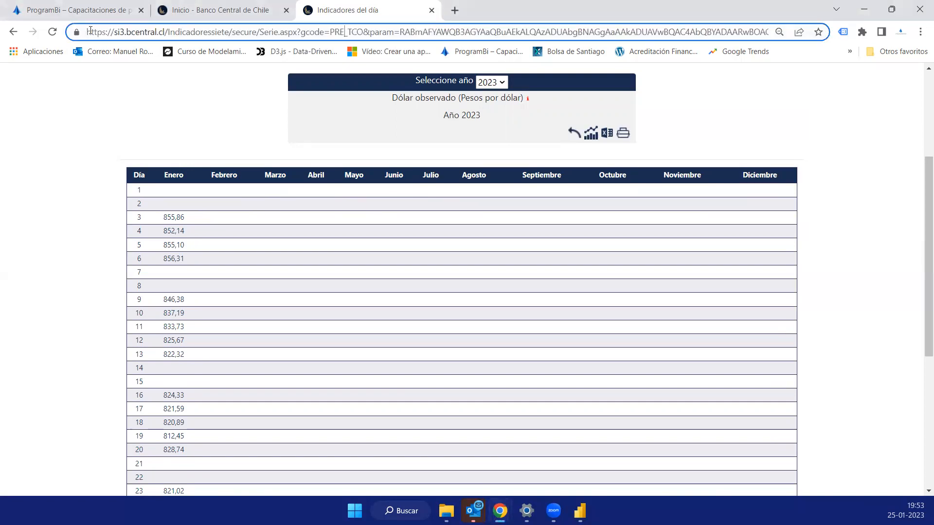
left_click_drag(90, 31, 269, 32)
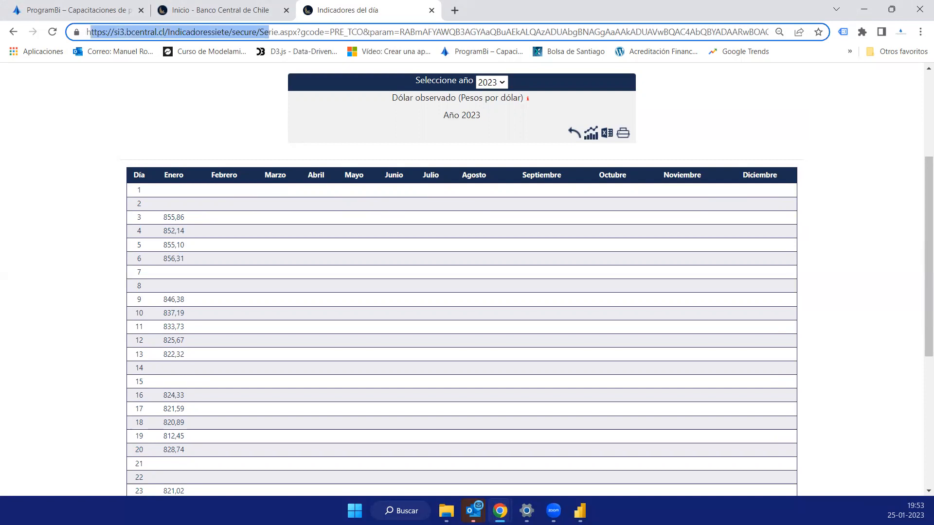
- Switch to Power BI Desktop and connect to a Web data source using the copied address of the dollar series page
key("alt+Tab")
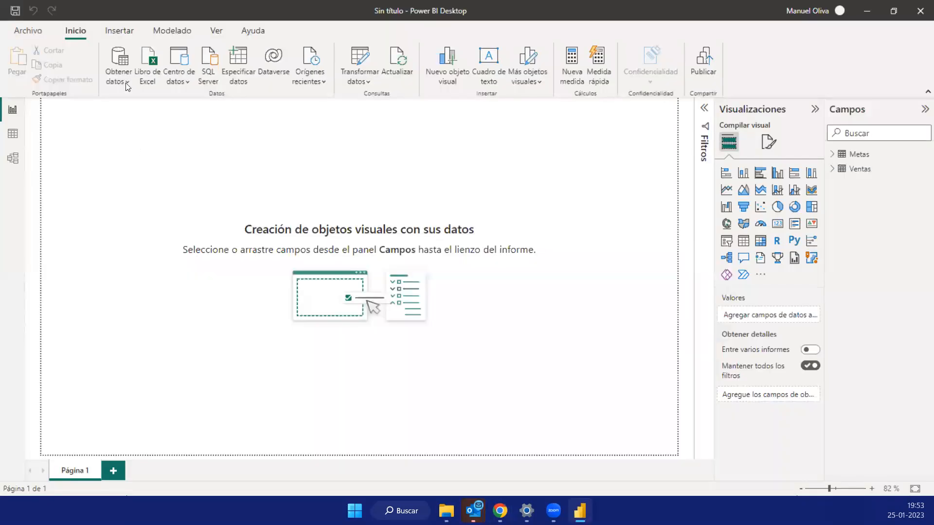
left_click(127, 85)
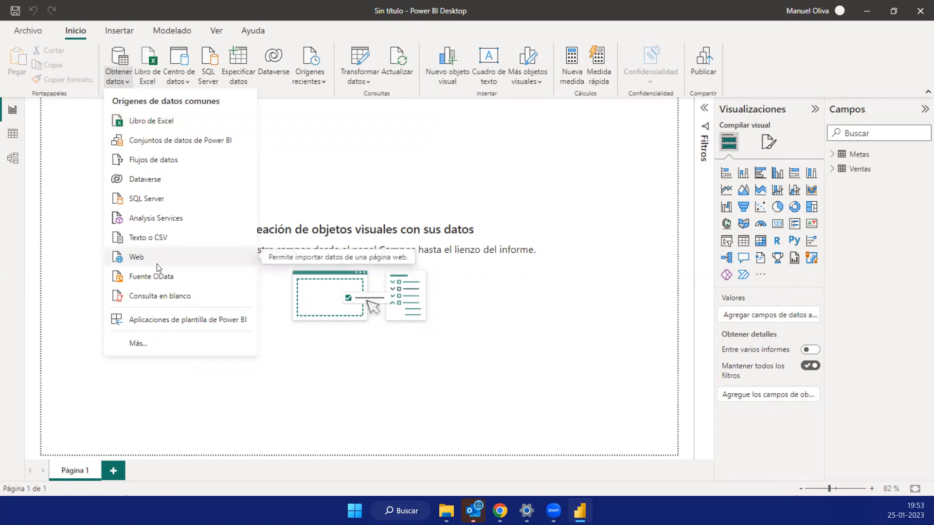
left_click(140, 261)
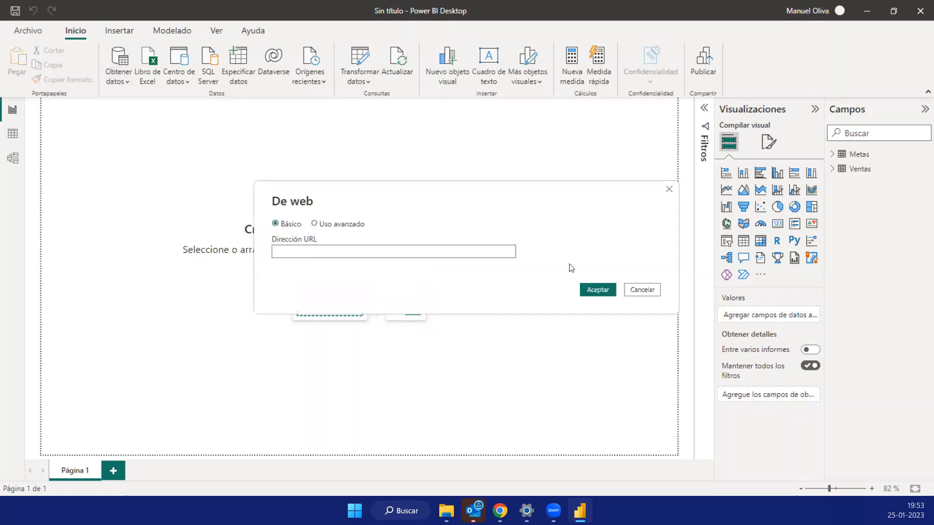
key("ctrl+v")
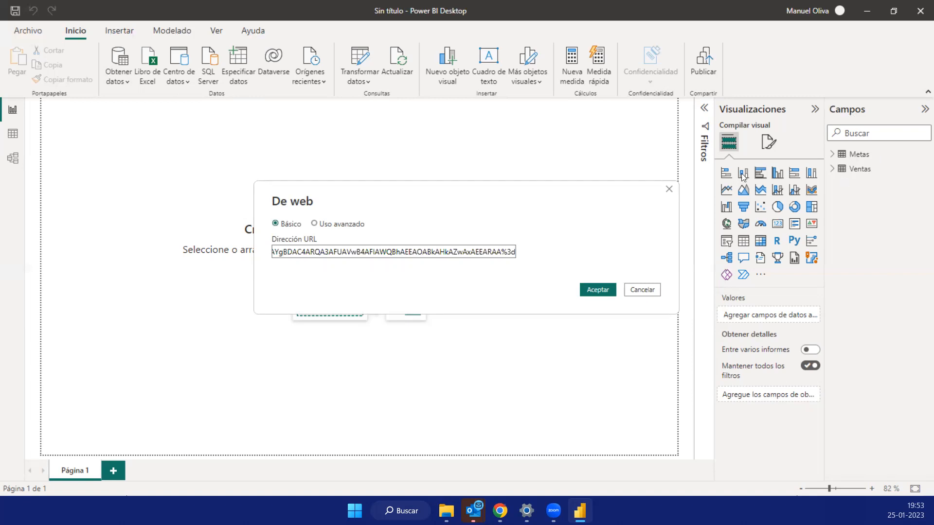
left_click(596, 290)
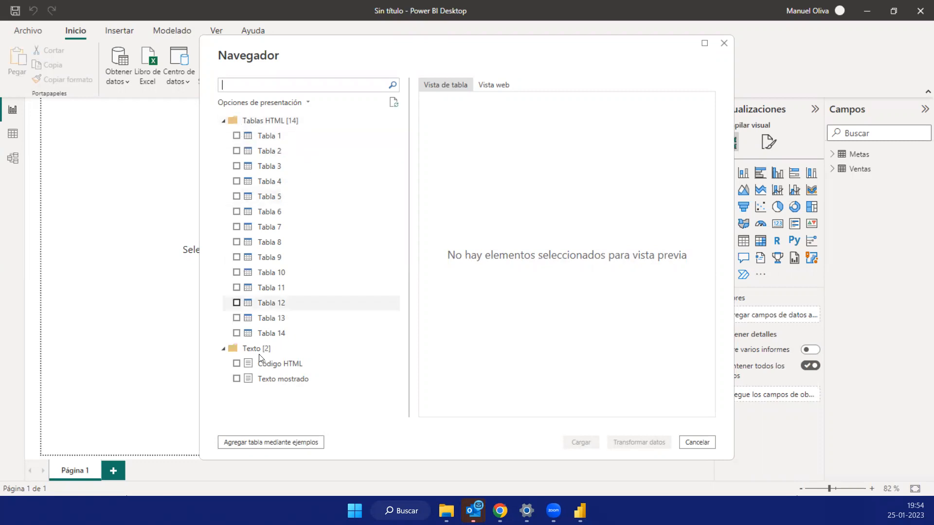
- Switch to Chrome to examine the dollar table on the source page, and return to Power BI Desktop's Navigator
mouse_move(500, 510)
left_click(538, 412)
scroll(423, 325, "down", 5)
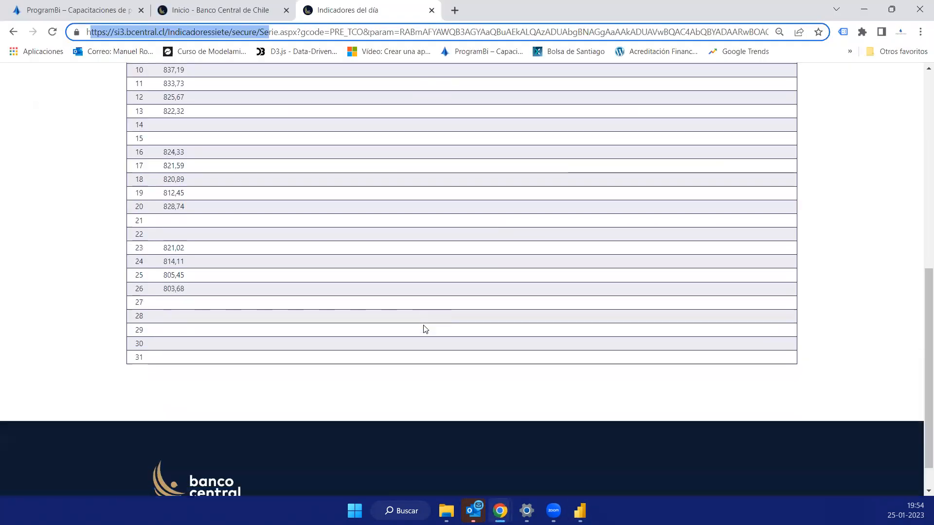
scroll(423, 325, "up", 9)
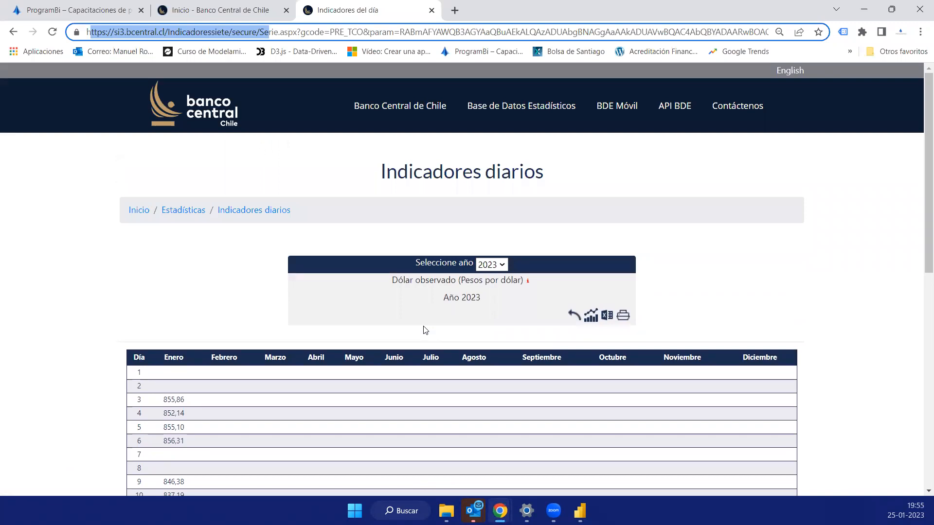
scroll(425, 330, "down", 7)
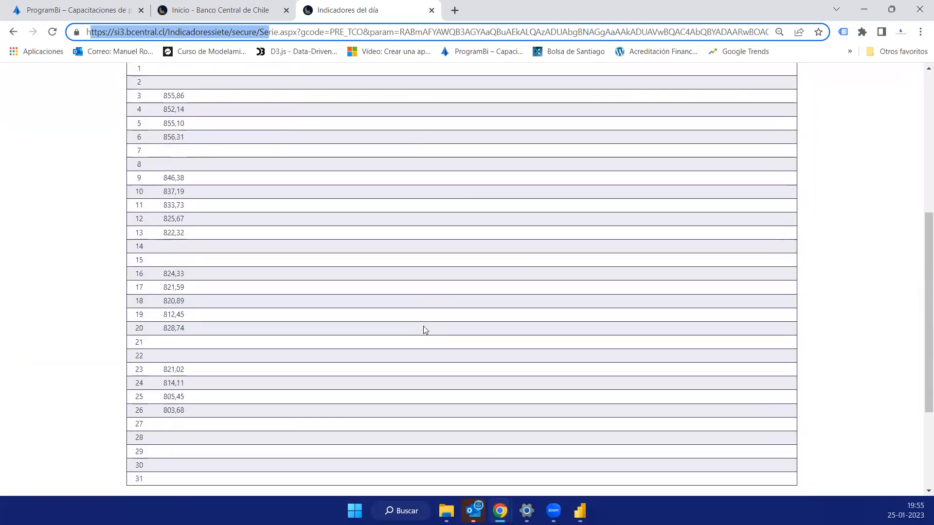
scroll(424, 329, "down", 3)
key("alt+Tab")
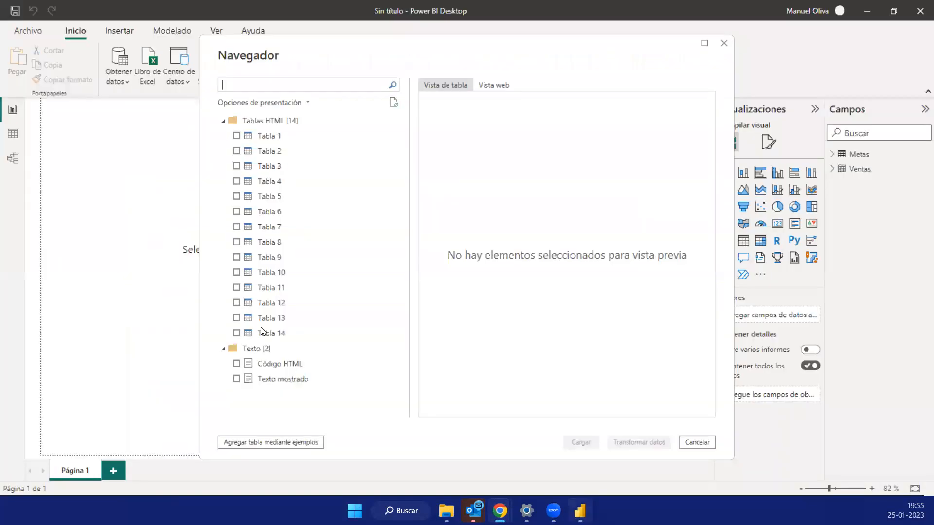
- Preview Tabla 1 and Tabla 2 from the web page, and load only Tabla 2 into the model
left_click(237, 136)
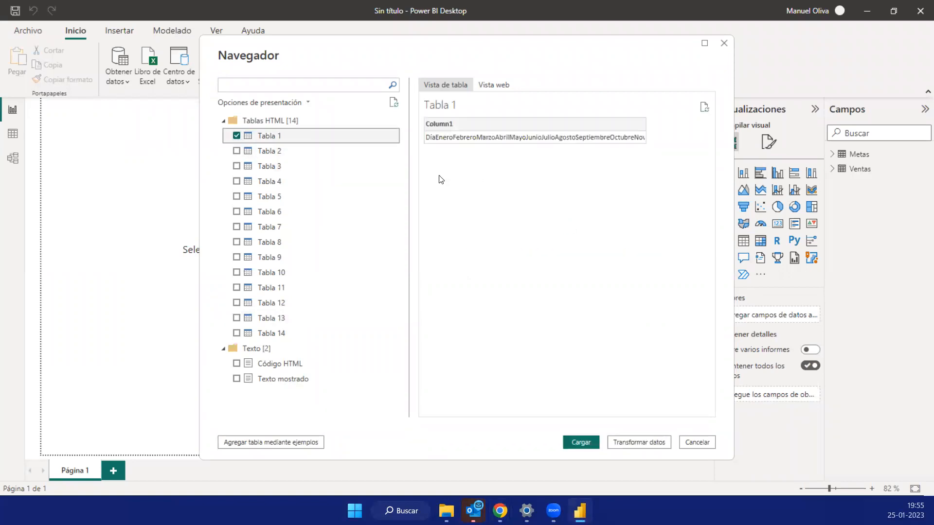
left_click(237, 152)
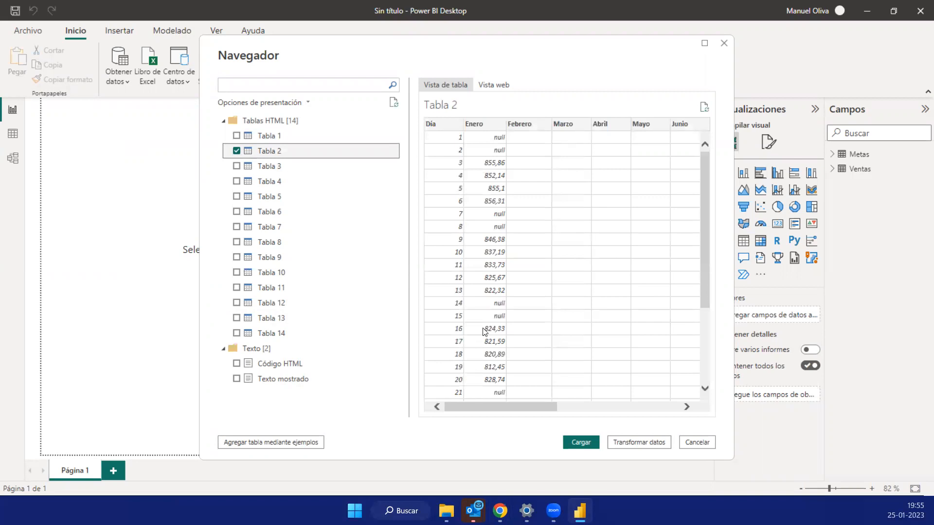
scroll(485, 332, "down", 5)
scroll(475, 263, "up", 5)
scroll(494, 402, "down", 5)
left_click_drag(504, 404, 659, 417)
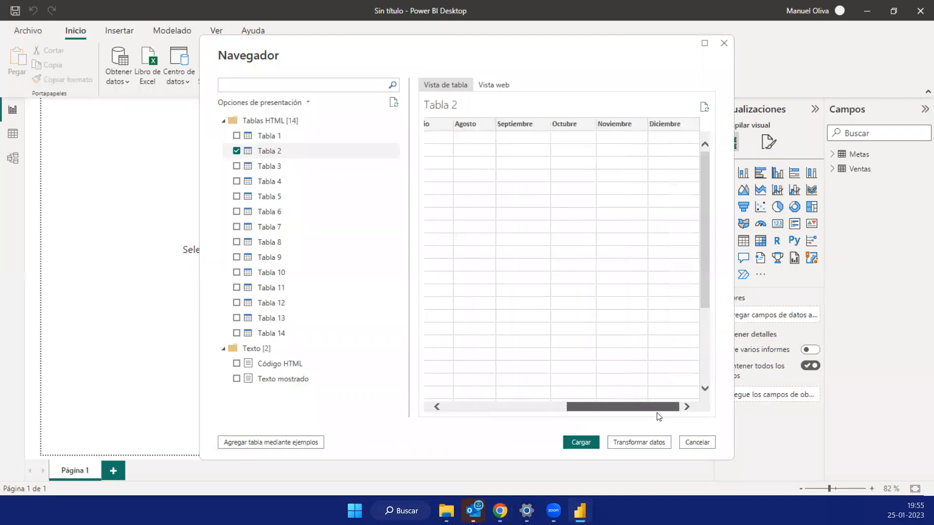
left_click(498, 410)
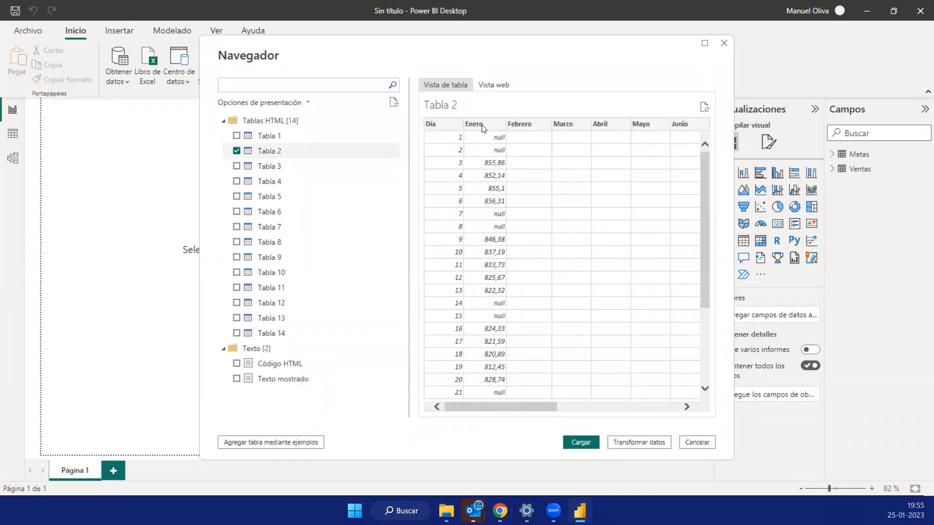
scroll(500, 284, "down", 3)
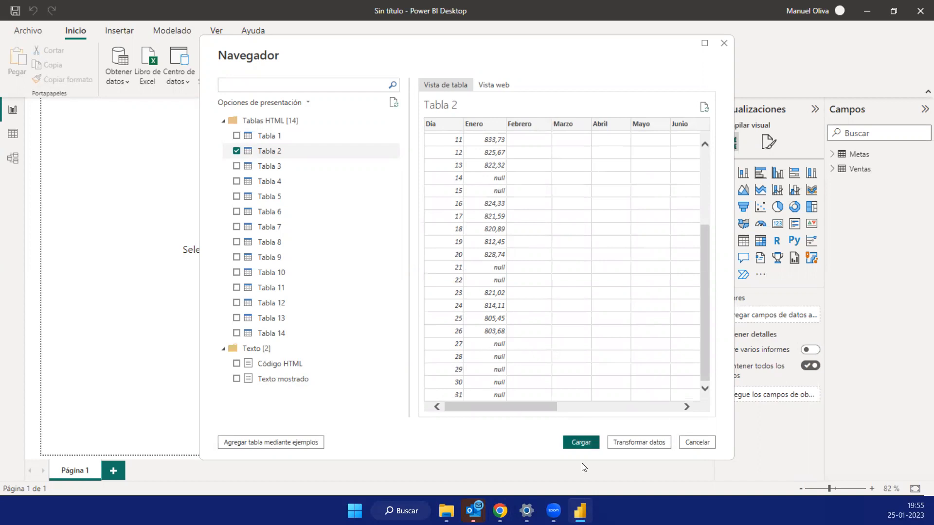
key("alt+Tab")
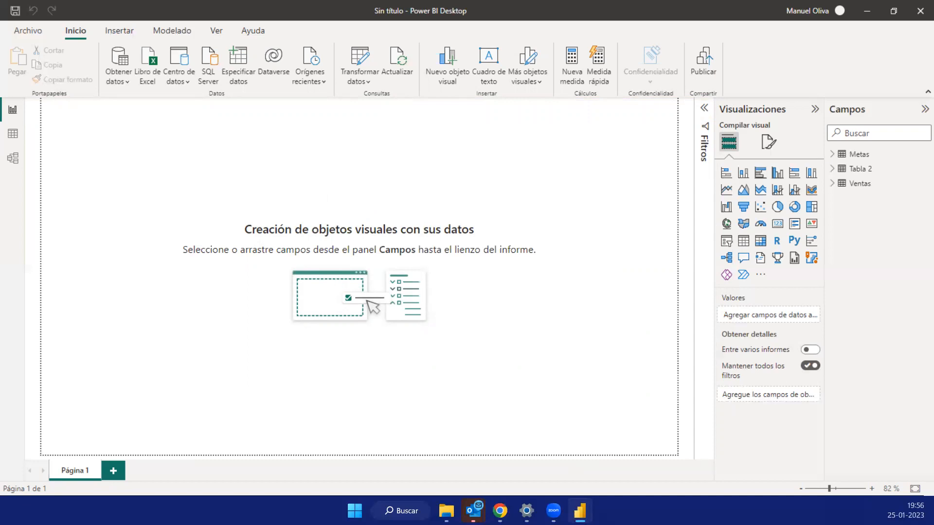
- Expand the fields of the Metas, Tabla 2 and Ventas tables, and switch to the Data view
left_click(833, 169)
left_click(832, 417)
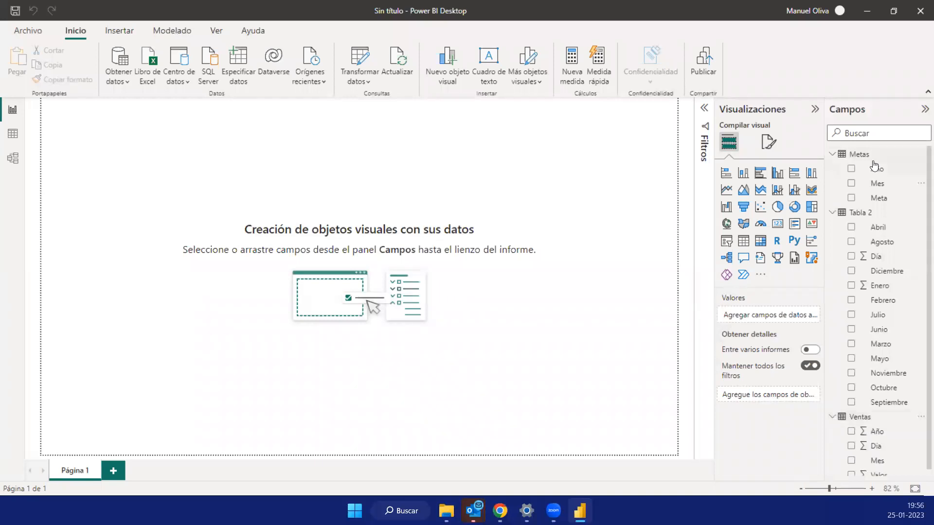
left_click(13, 135)
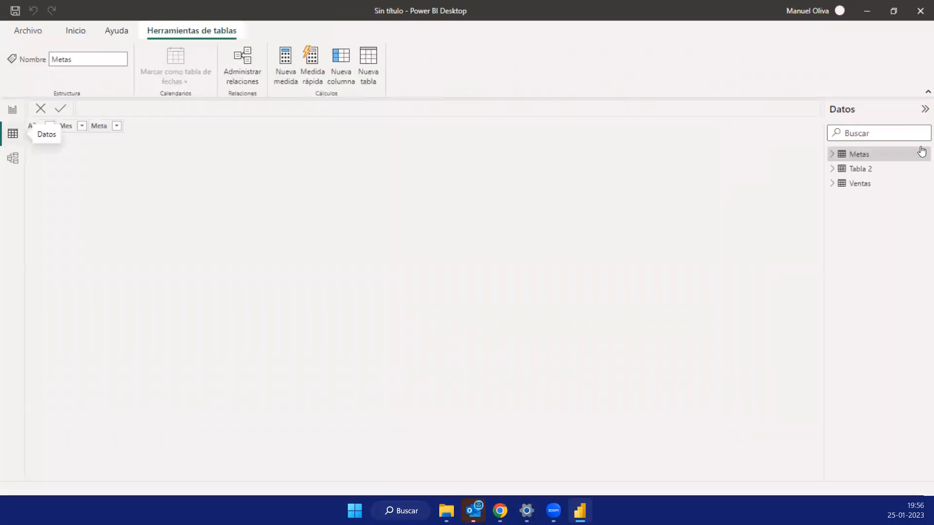
- Examine the rows of the Ventas table from the first to the last record
left_click(857, 189)
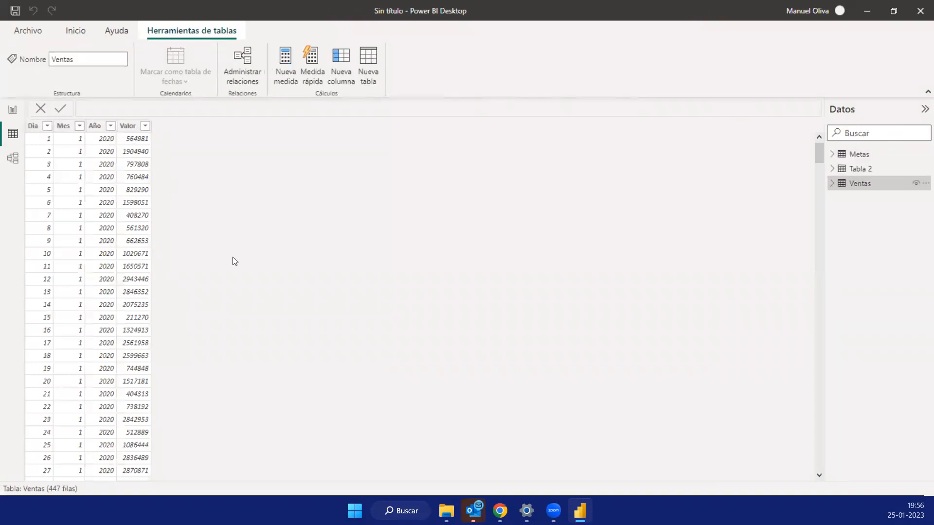
scroll(210, 302, "down", 20)
left_click_drag(825, 293, 821, 473)
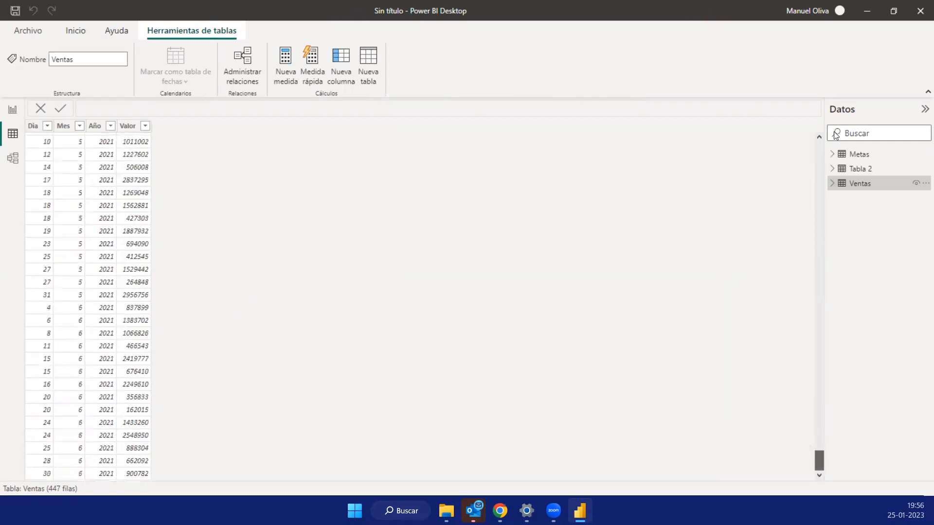
left_click_drag(834, 132, 827, 130)
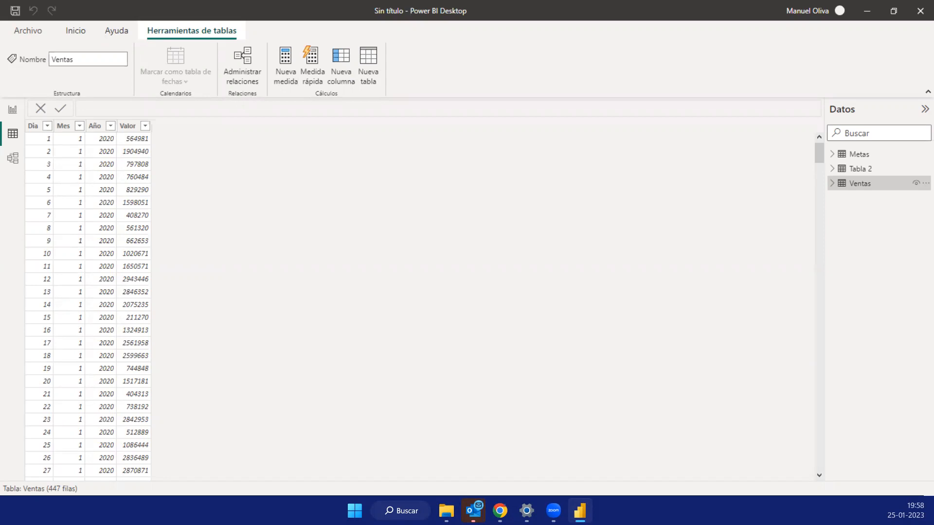
- Review the contents of the Metas, Ventas and Tabla 2 tables, checking all the day rows of Tabla 2
left_click(858, 155)
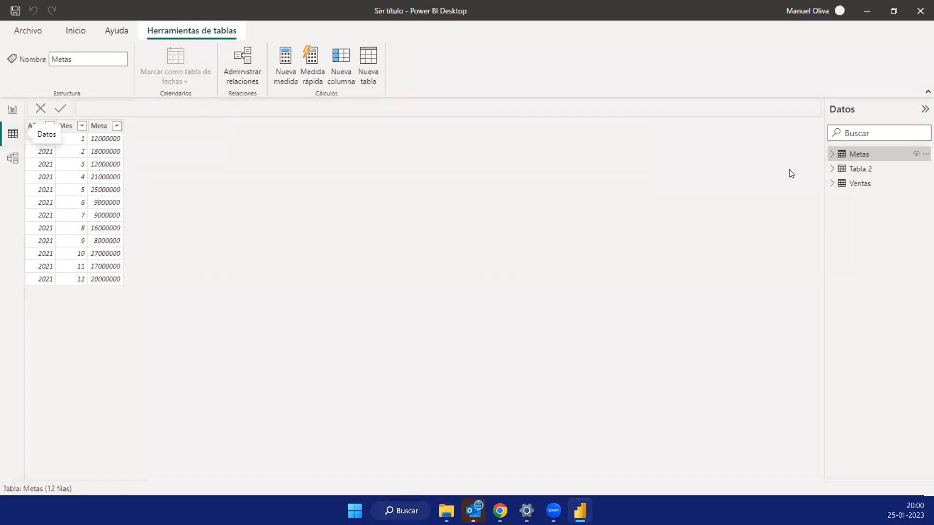
left_click(853, 187)
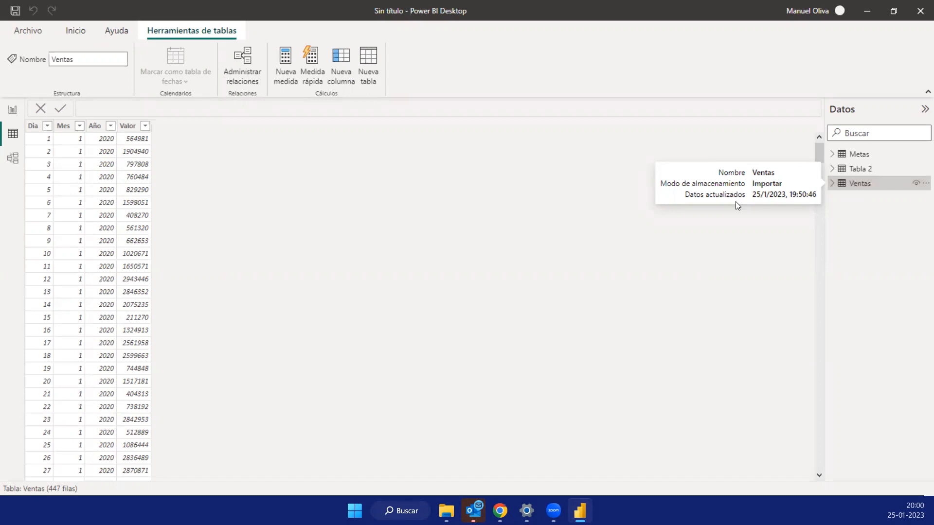
left_click(858, 155)
left_click(858, 188)
left_click(859, 171)
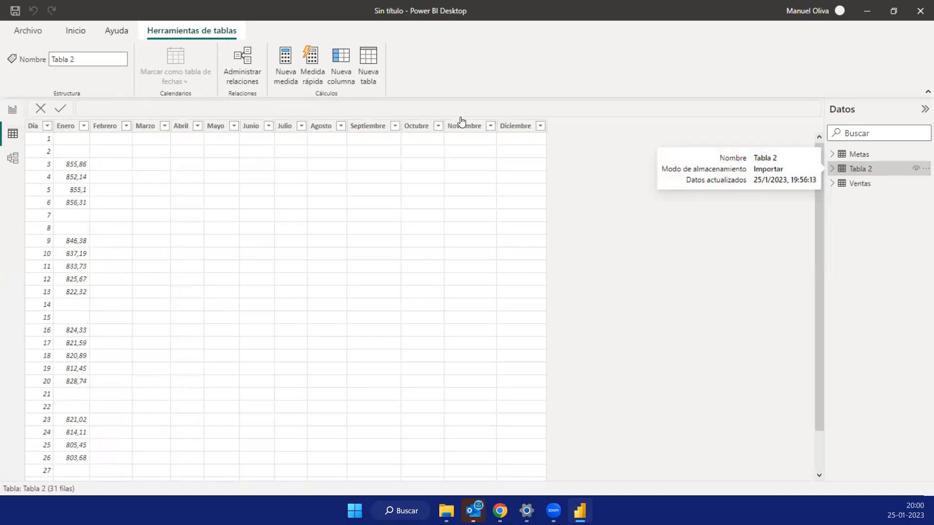
scroll(516, 428, "down", 2)
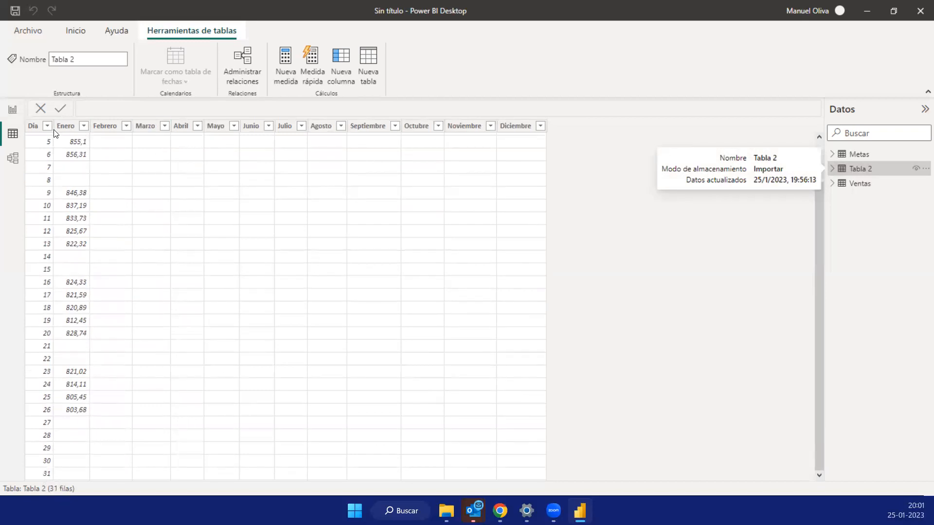
scroll(440, 214, "up", 2)
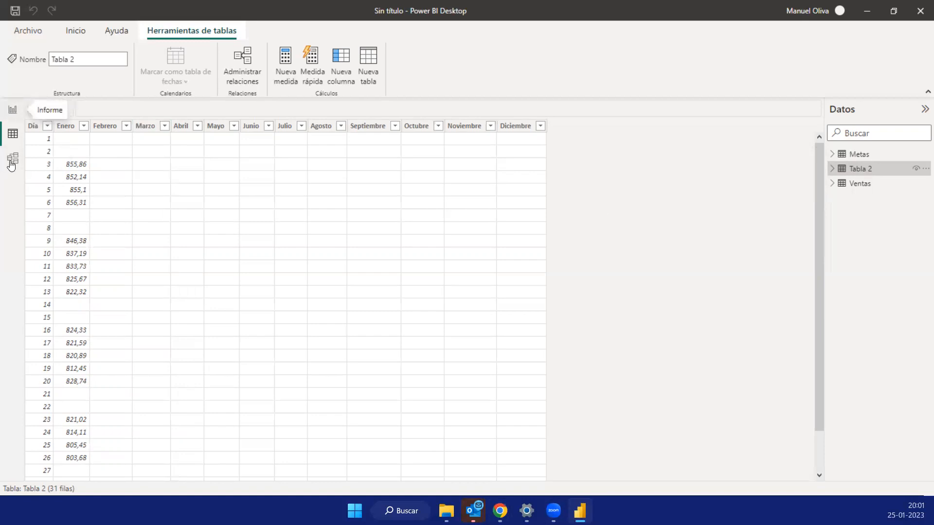
left_click(857, 183)
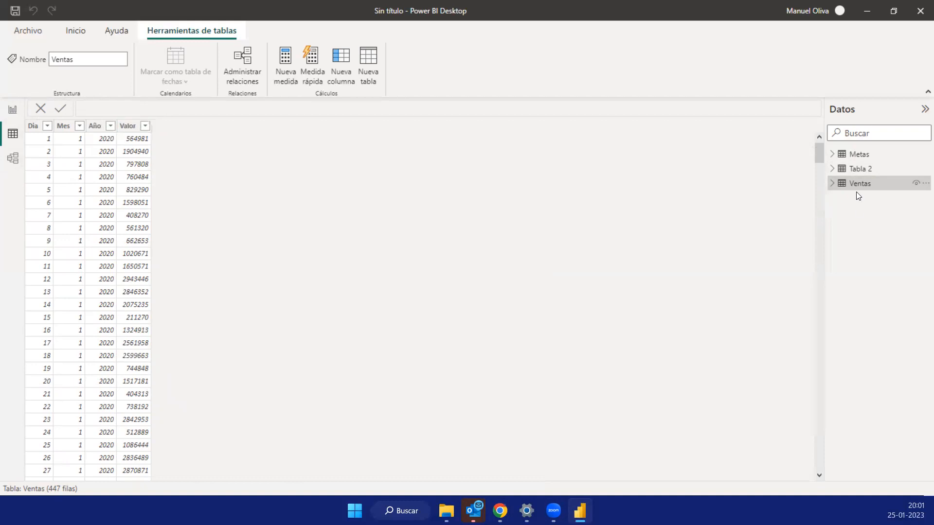
- Try to open the Tabla 2 query for editing from the Data view
left_click(861, 174)
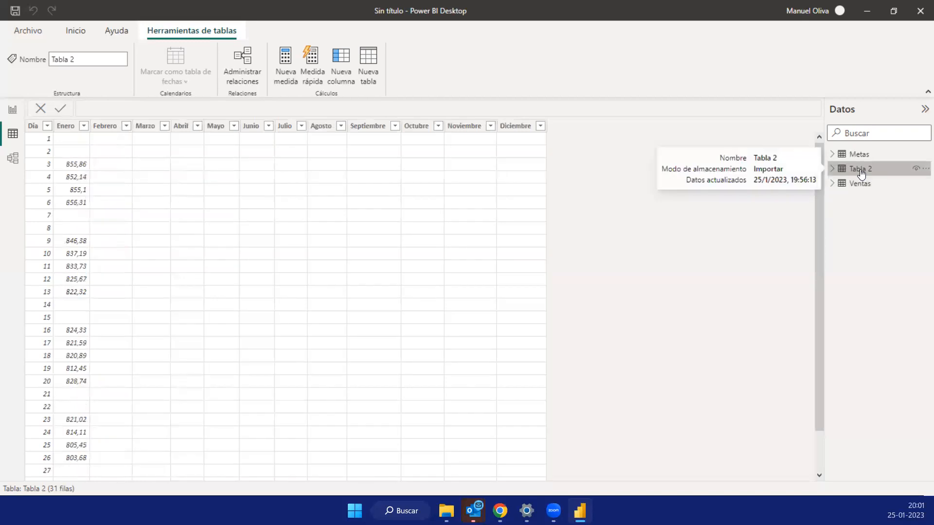
right_click(860, 172)
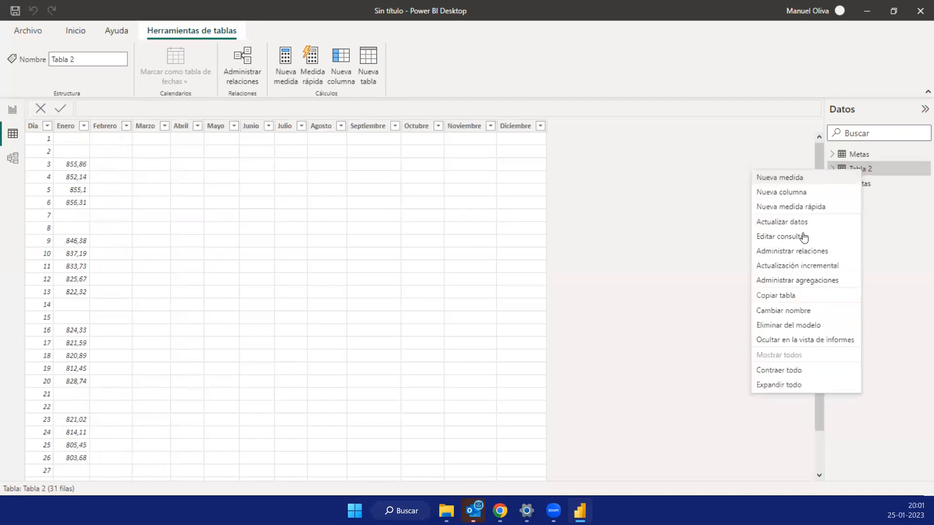
left_click(800, 241)
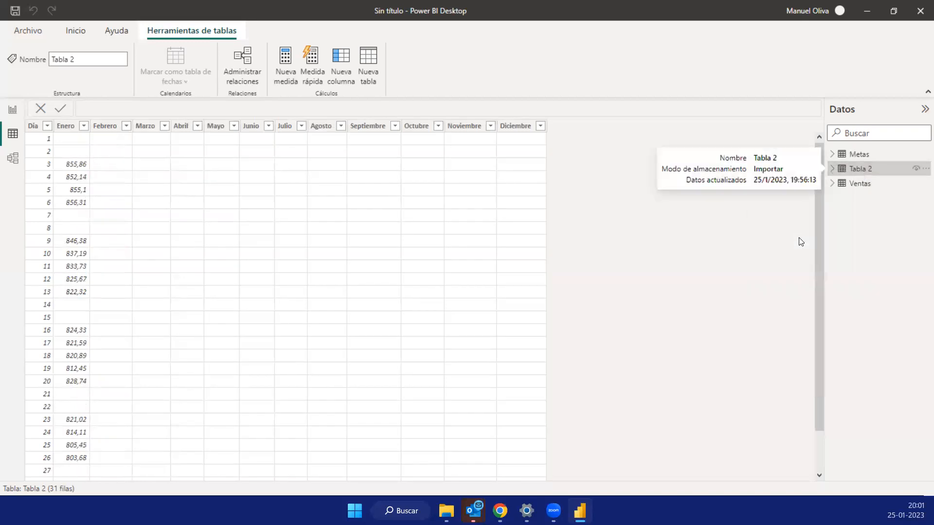
left_click(859, 169)
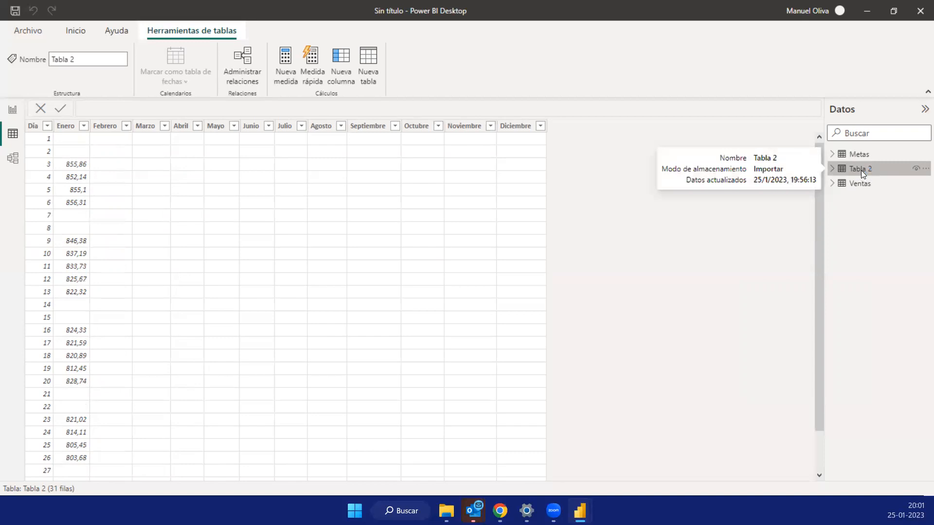
right_click(861, 170)
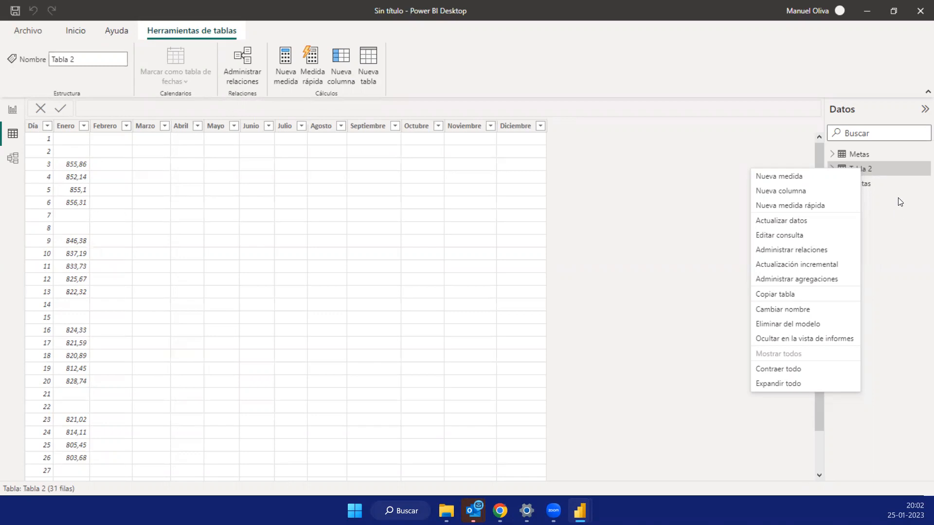
key("Escape")
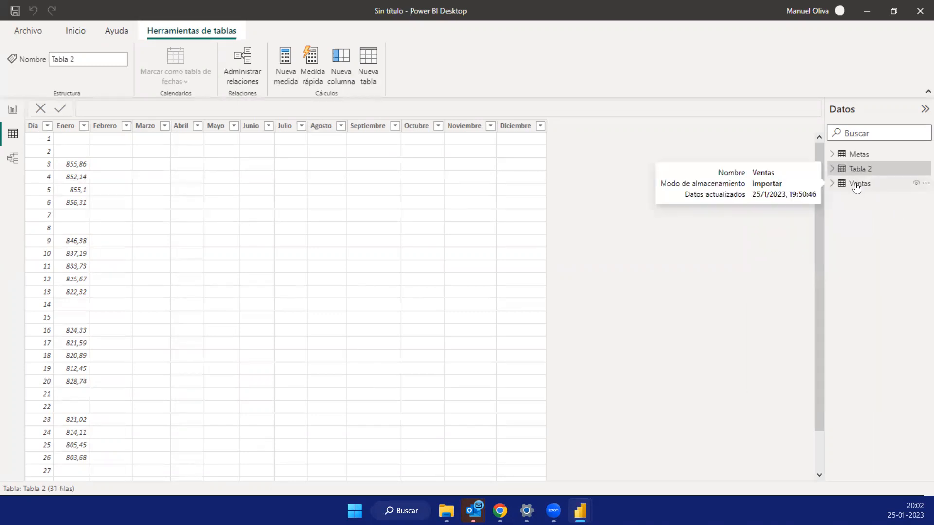
- Compare the date columns of the Ventas, Metas and Tabla 2 tables
left_click(857, 189)
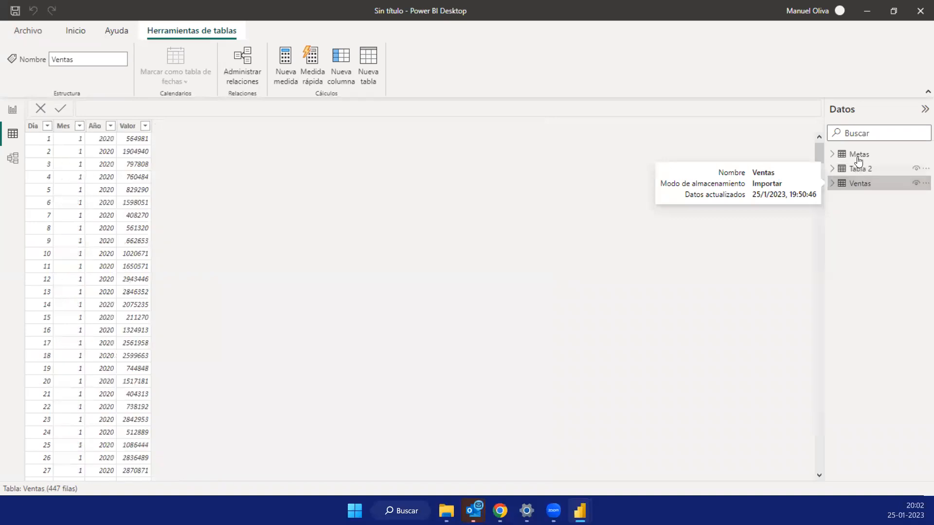
left_click(859, 161)
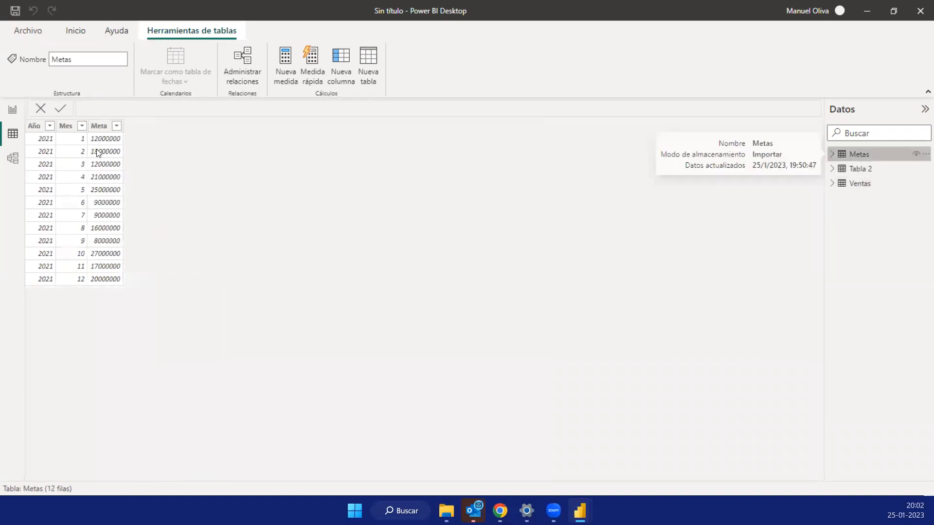
left_click(859, 173)
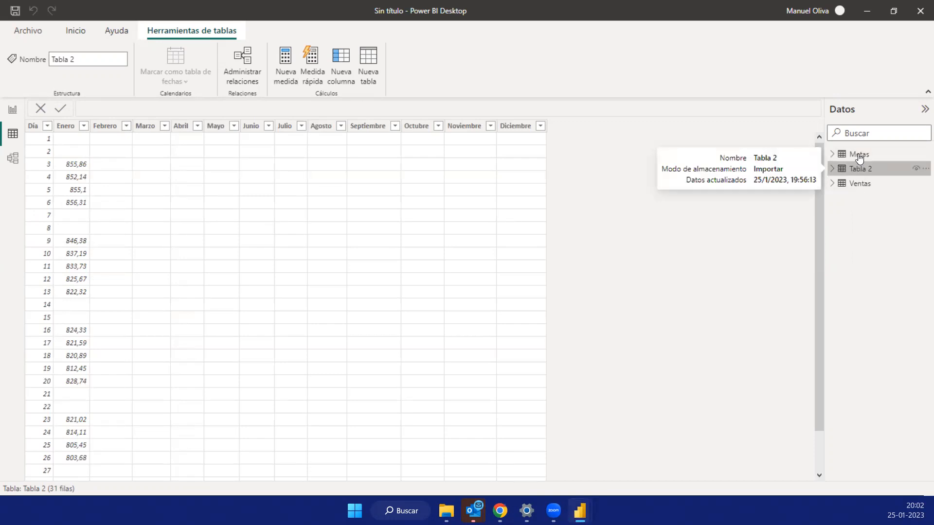
left_click(859, 188)
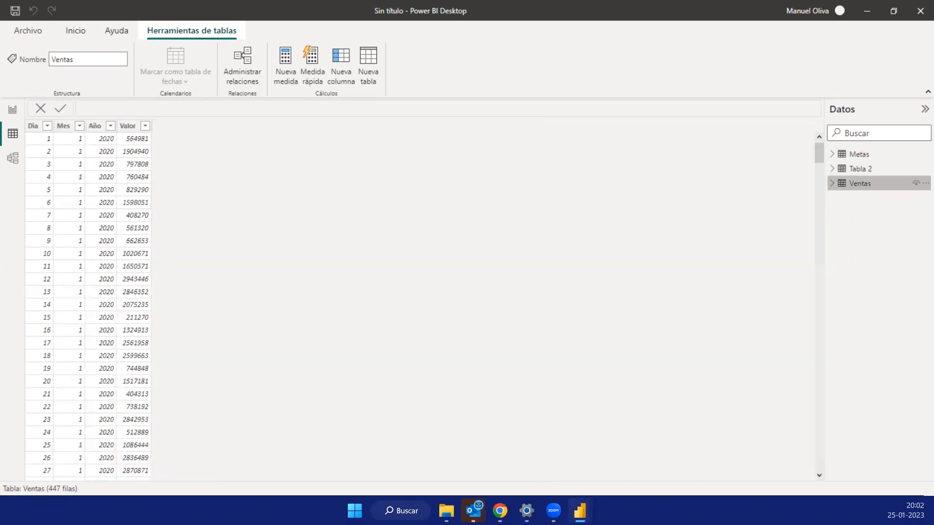
key("alt+Tab")
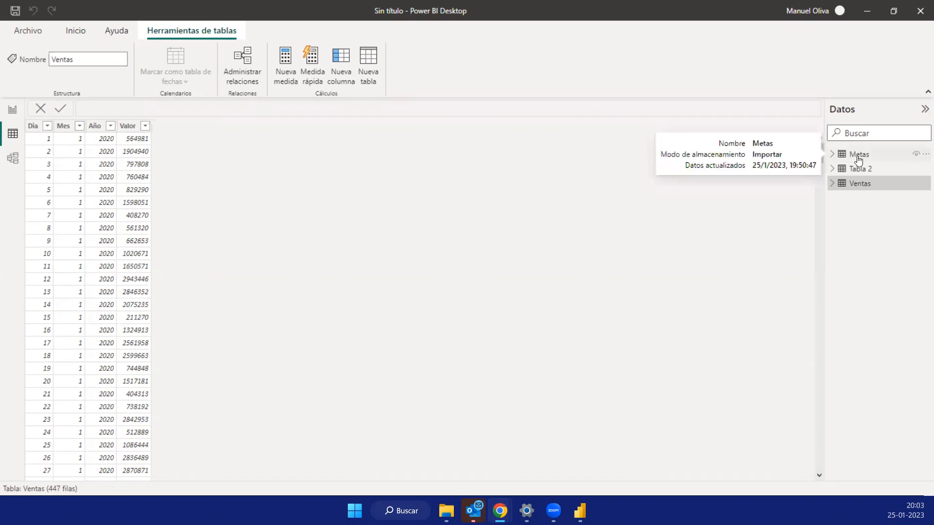
- Open the Power Query editor from the Ventas table and display the Ventas query
right_click(849, 187)
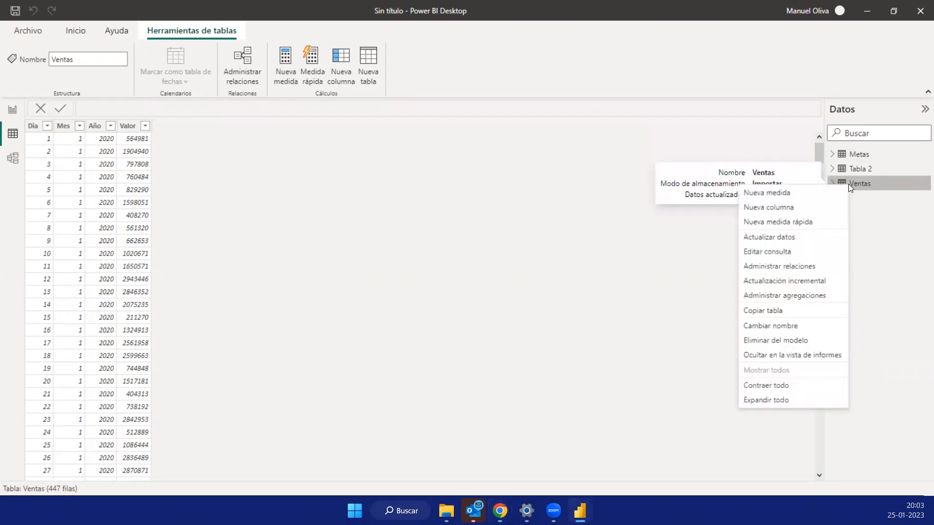
left_click(770, 252)
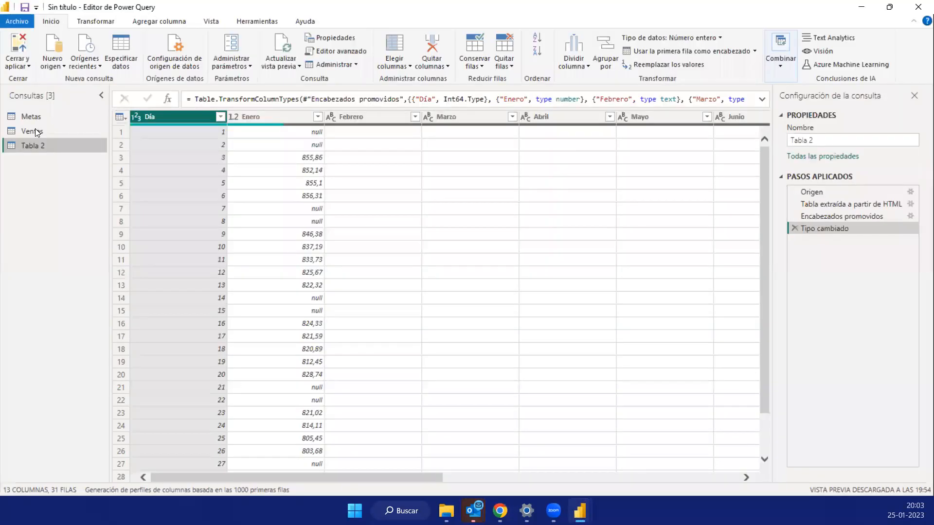
left_click(34, 132)
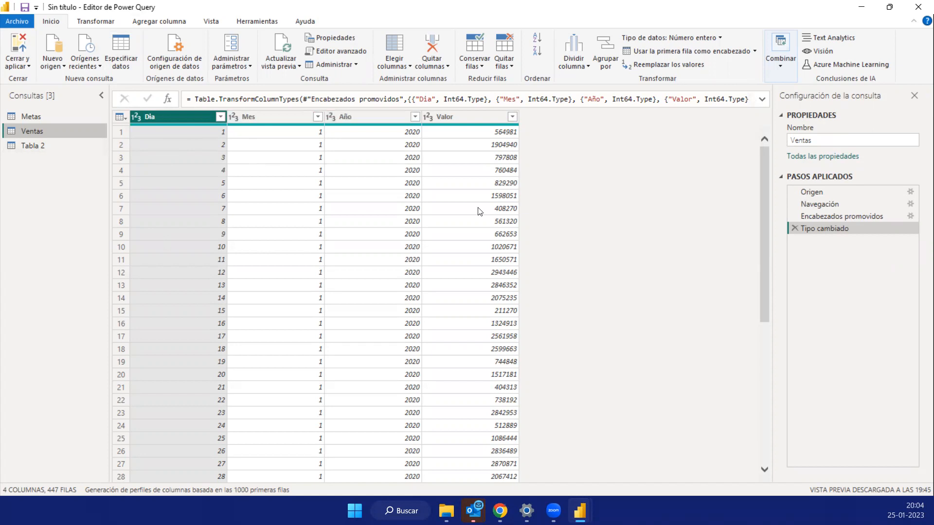
- Start a custom column in the Ventas query and name it Fecha
left_click(164, 21)
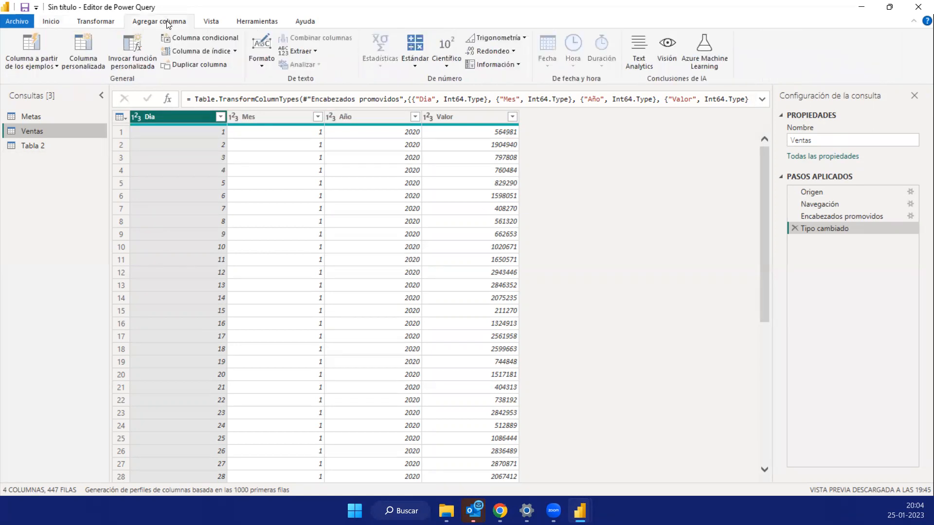
left_click(85, 49)
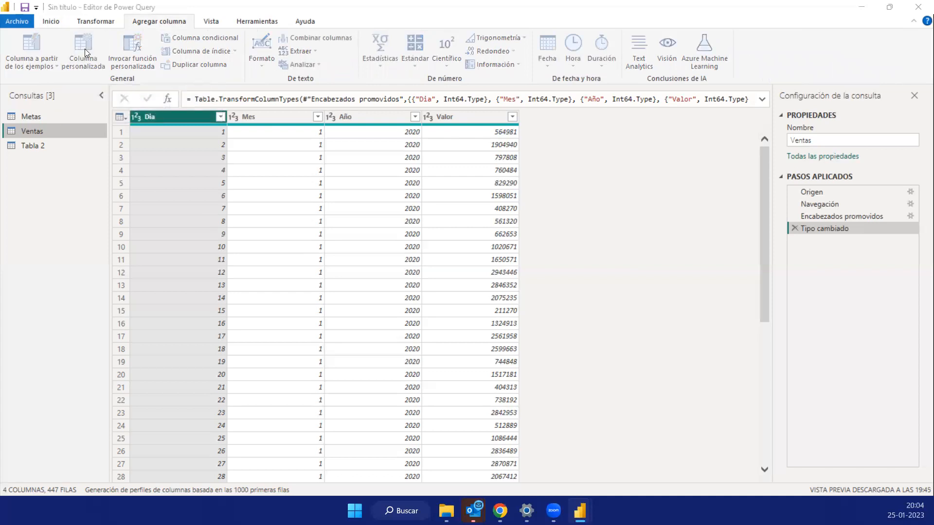
left_click(85, 48)
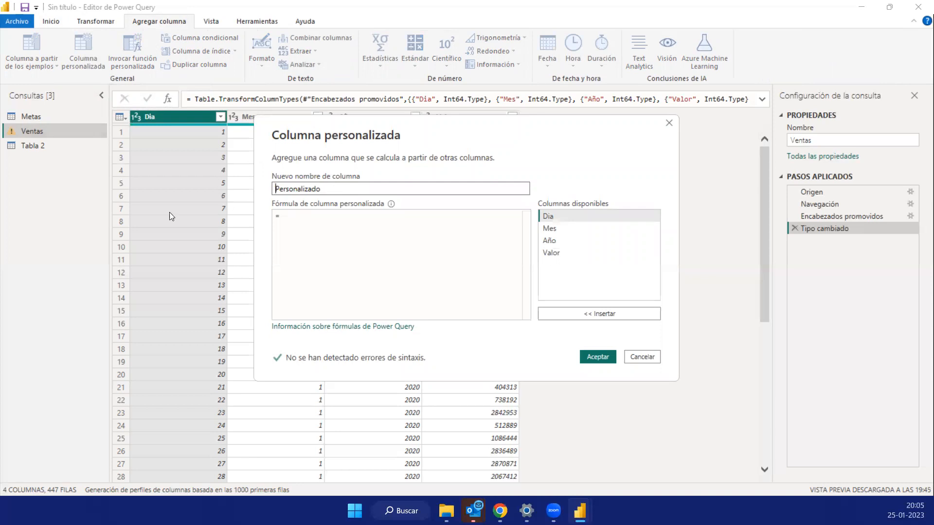
key("ctrl+a")
type("Fecha")
- Enter the custom column formula #date([Año],[Mes],[Dia]), using the available Año, Mes and Dia columns
left_click(308, 222)
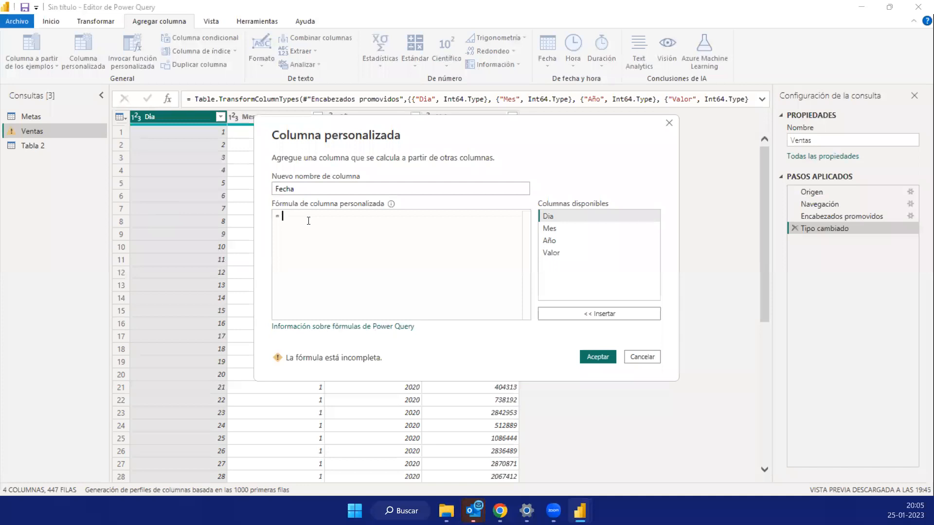
type("#")
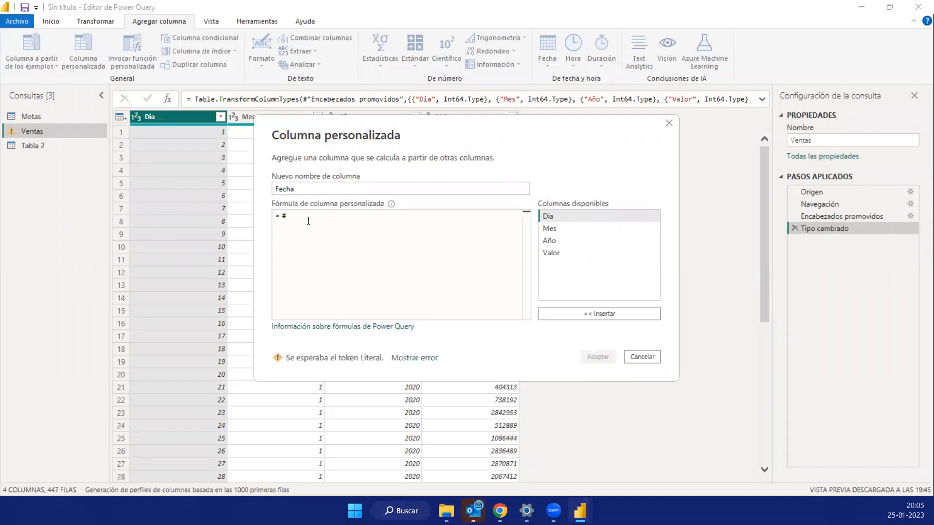
type("date(")
double_click(551, 244)
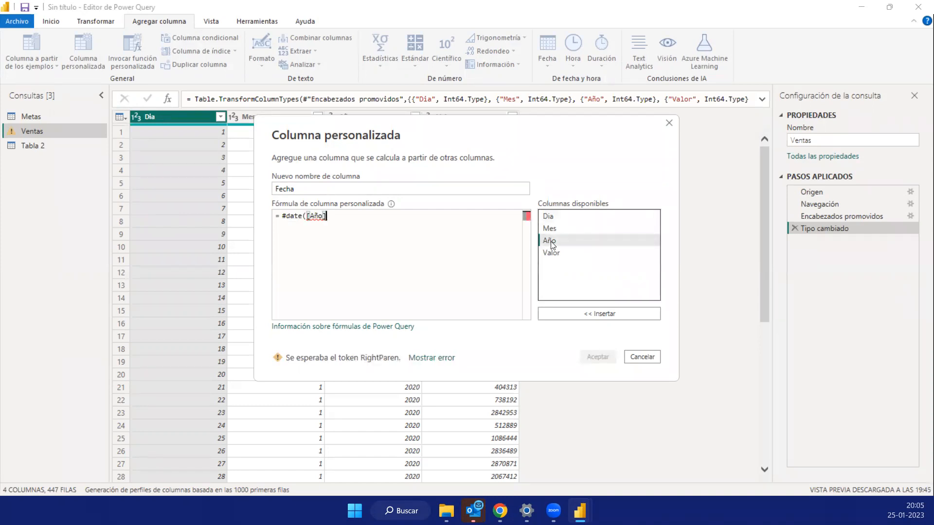
type(",")
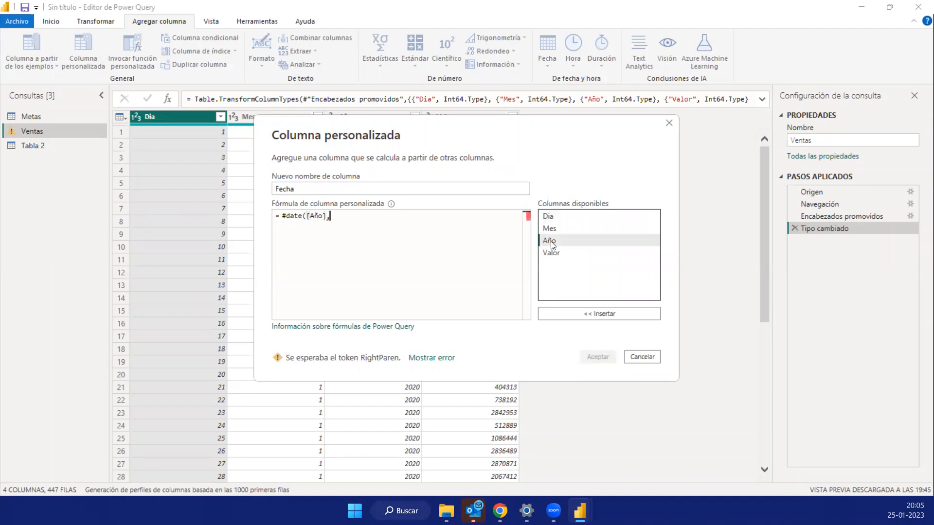
double_click(576, 231)
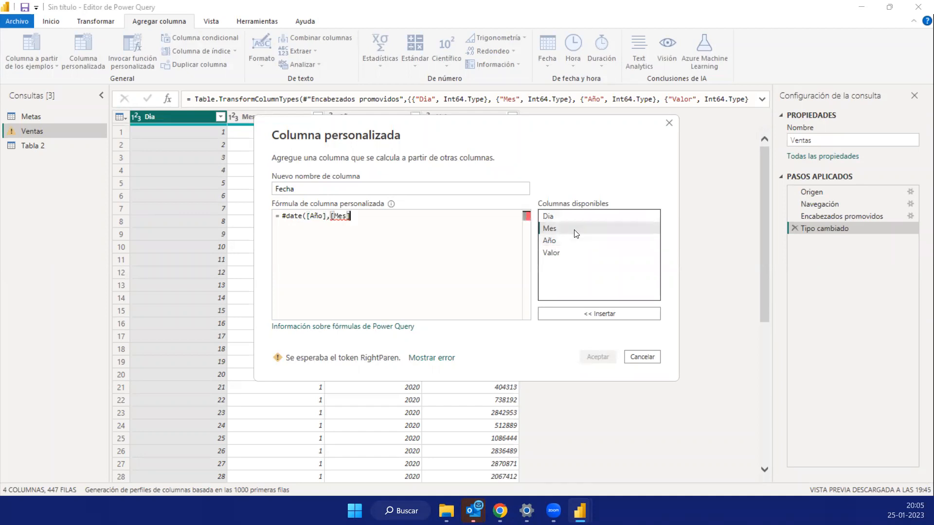
type(",")
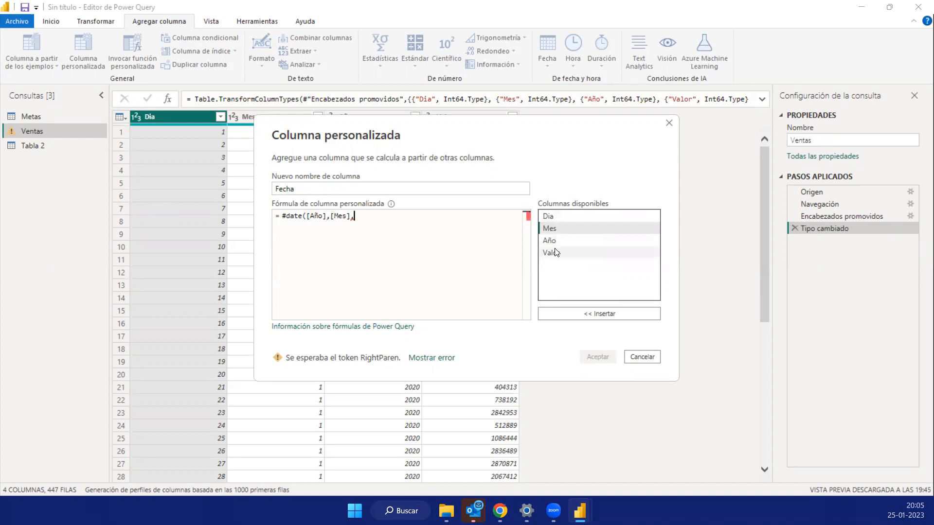
double_click(550, 216)
type(")")
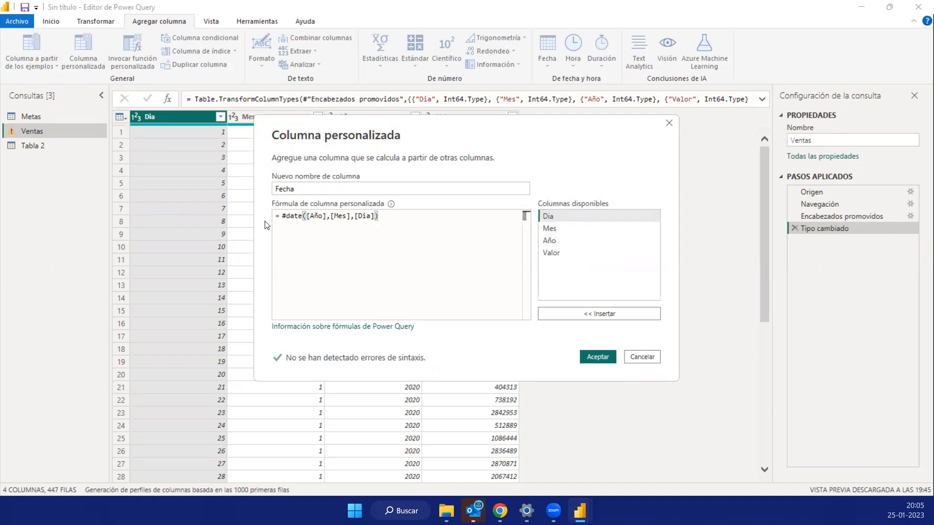
- Review the Fecha column's name and formula arguments, and add the column to the Ventas query
key("ctrl+a")
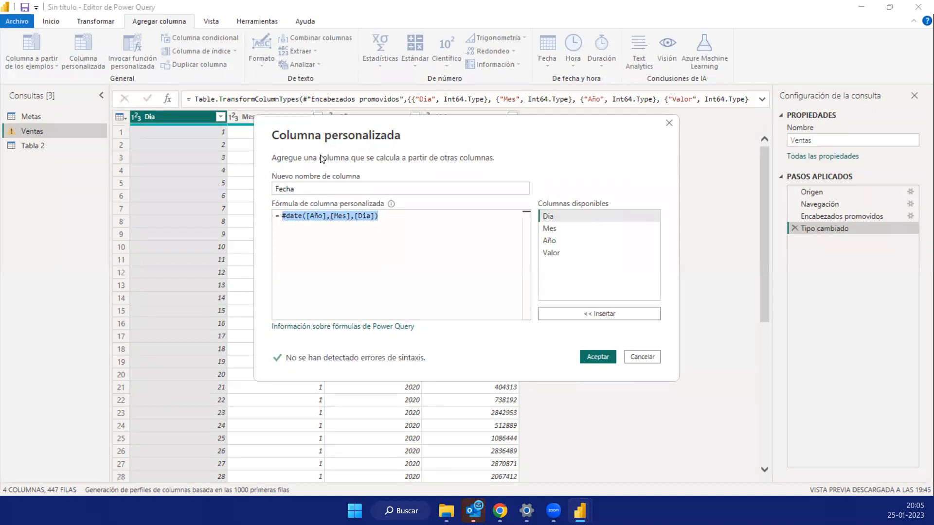
left_click(328, 188)
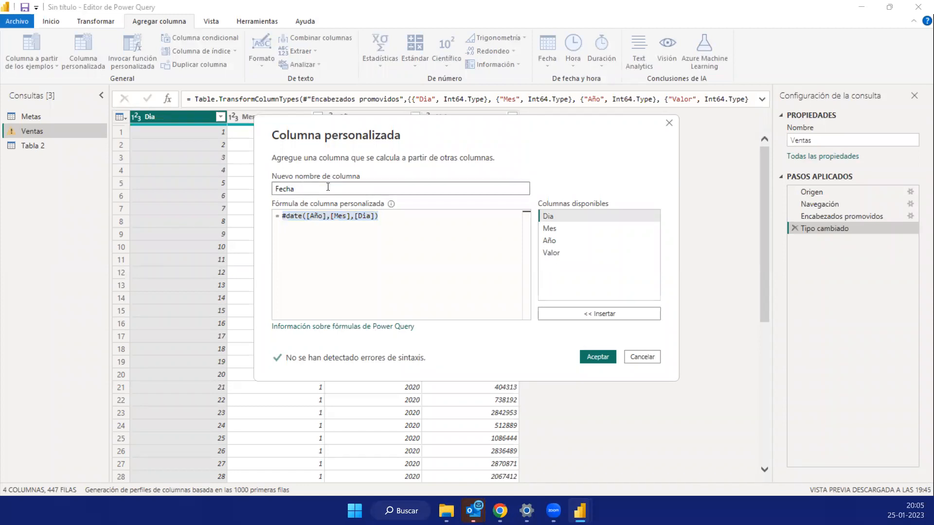
left_click(298, 219)
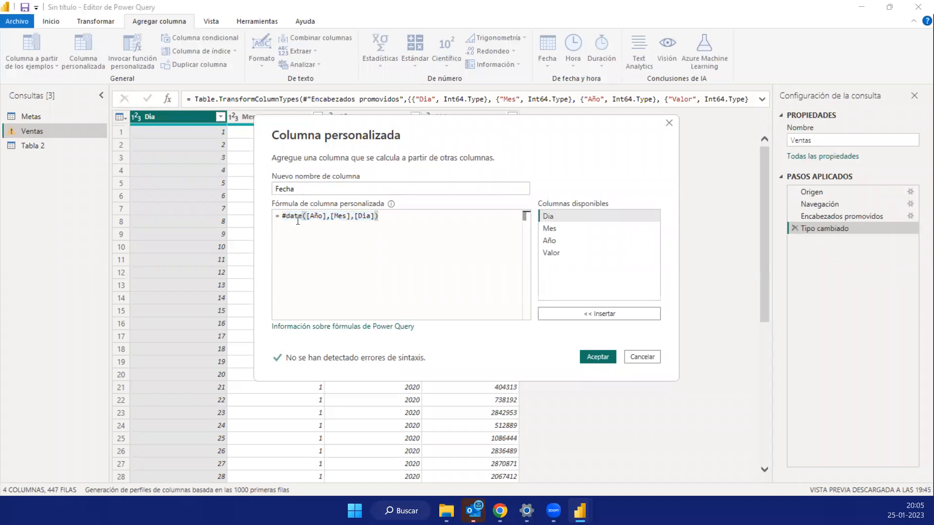
left_click_drag(305, 216, 384, 218)
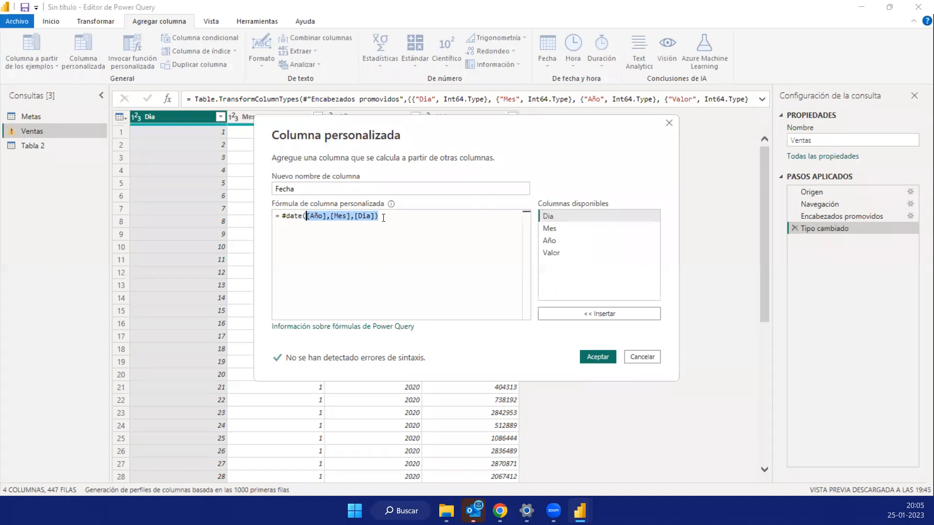
left_click(600, 358)
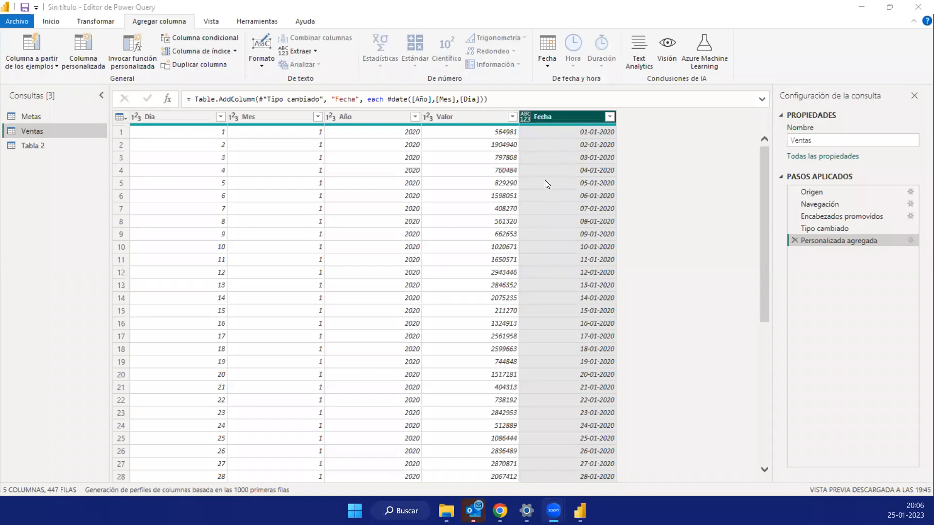
- Check the generated dates in the Ventas query and set the Fecha column's data type to Fecha
scroll(564, 211, "down", 7)
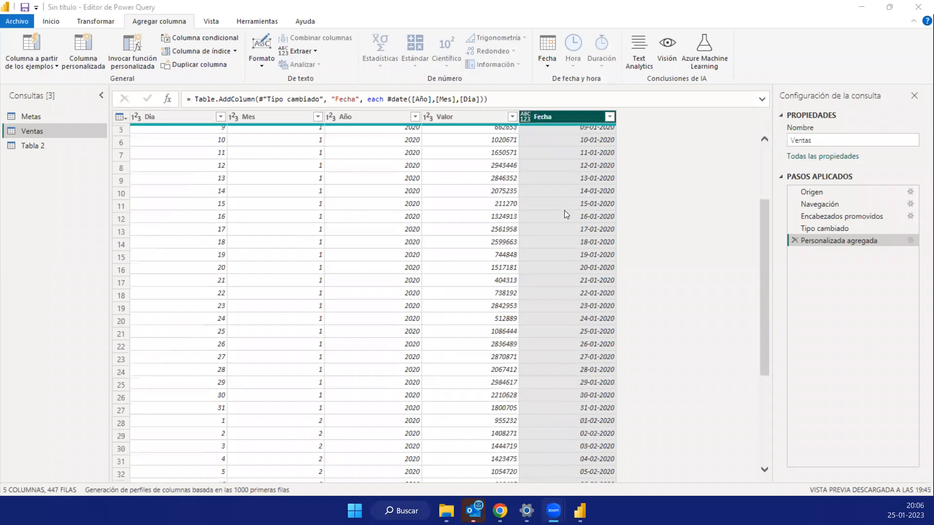
scroll(564, 220, "up", 7)
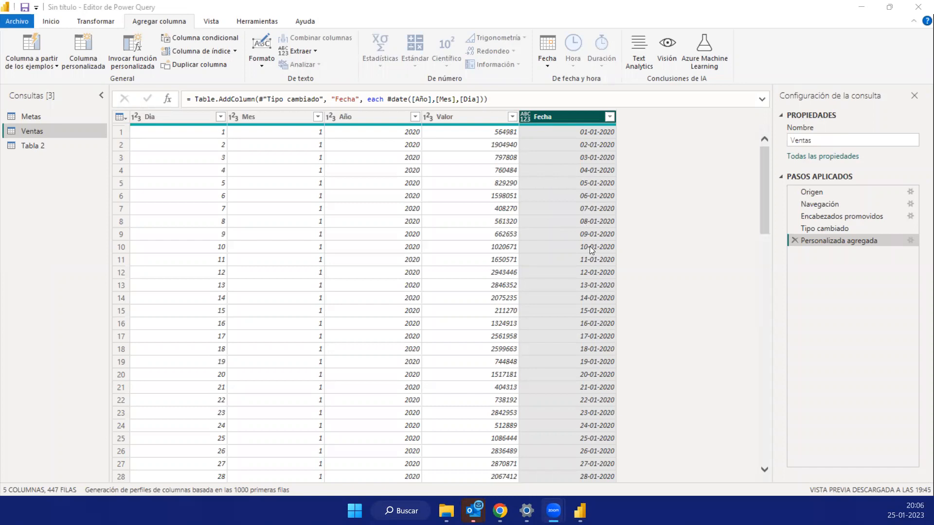
scroll(582, 321, "down", 20)
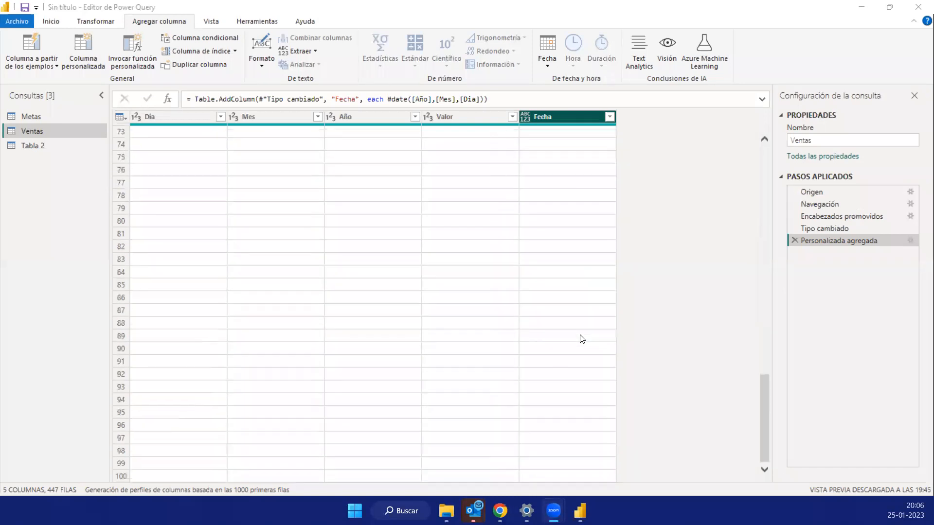
scroll(582, 339, "up", 18)
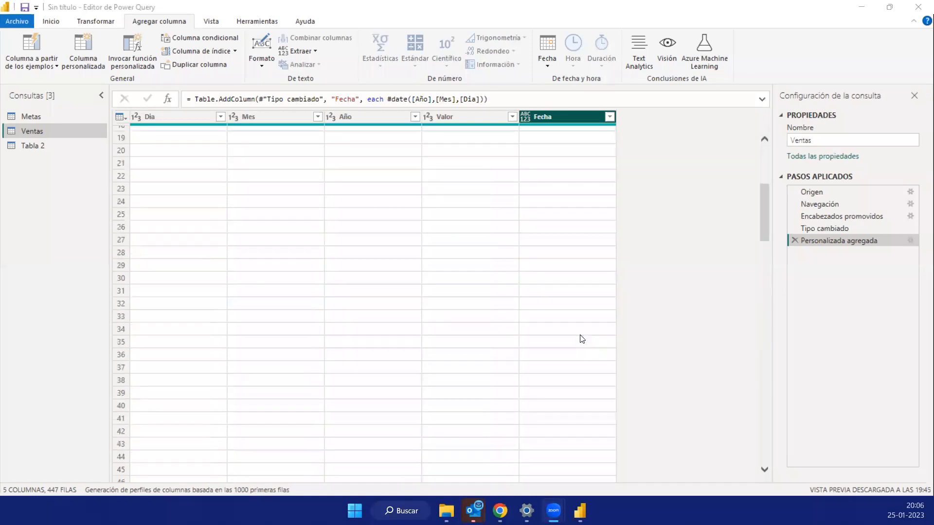
scroll(582, 339, "up", 6)
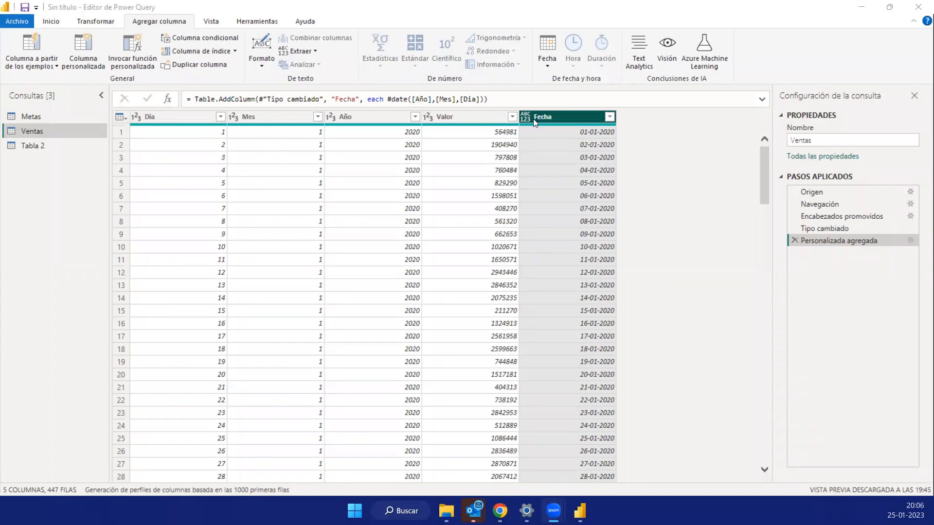
left_click(98, 21)
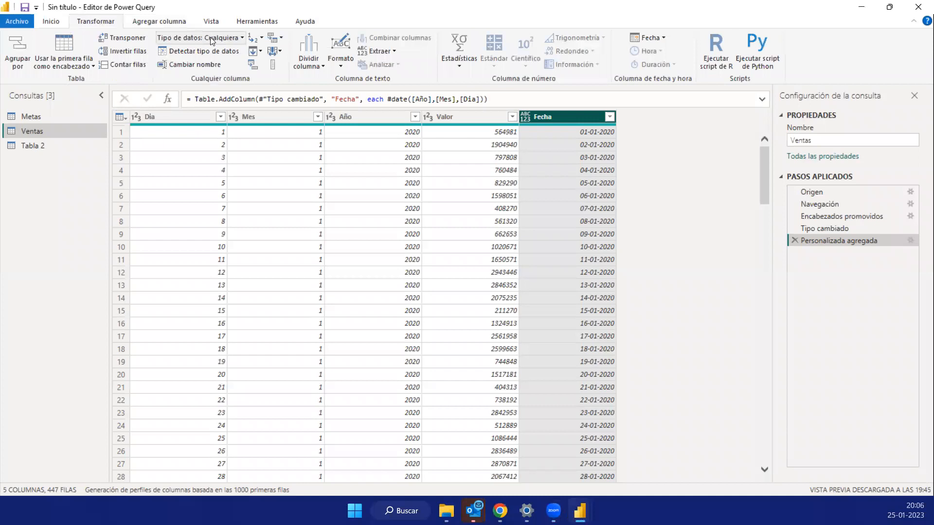
left_click(241, 39)
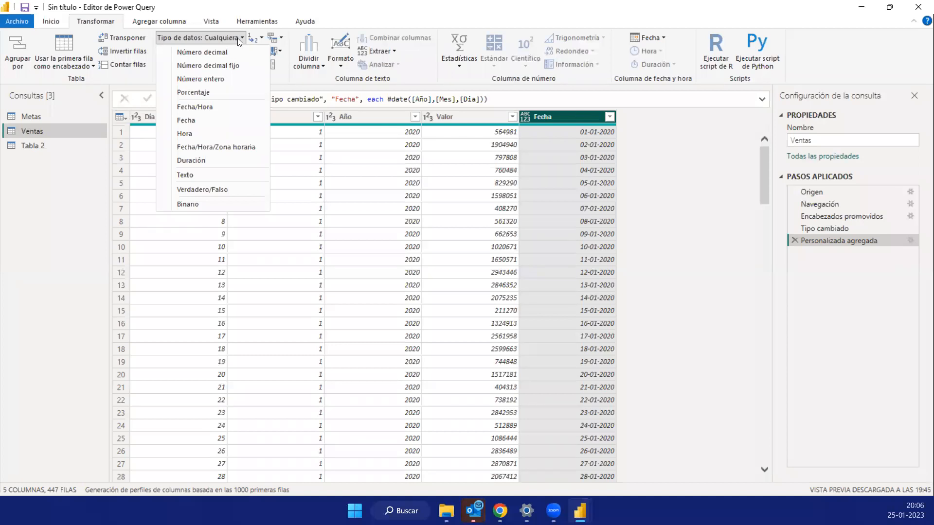
left_click(194, 121)
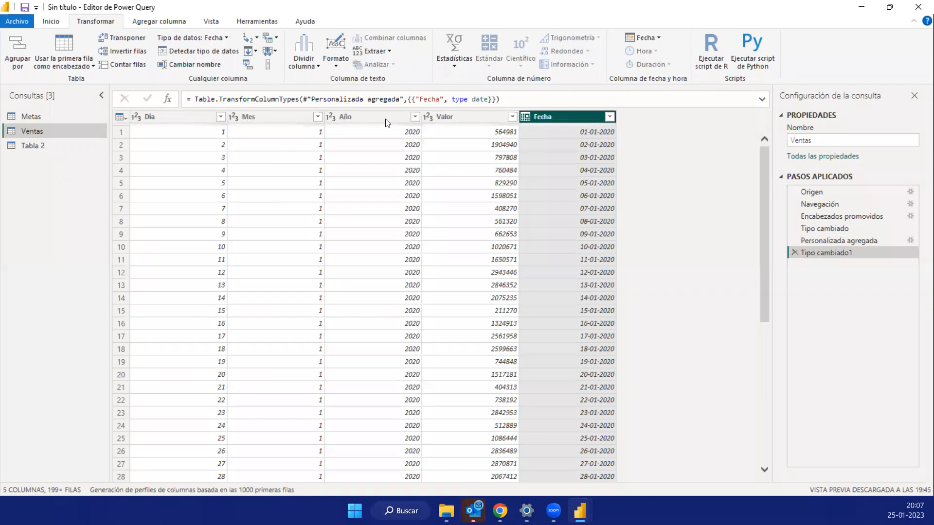
- Compare the data types of the Dia, Año and Fecha columns in the Ventas query
left_click(150, 119, "ctrl")
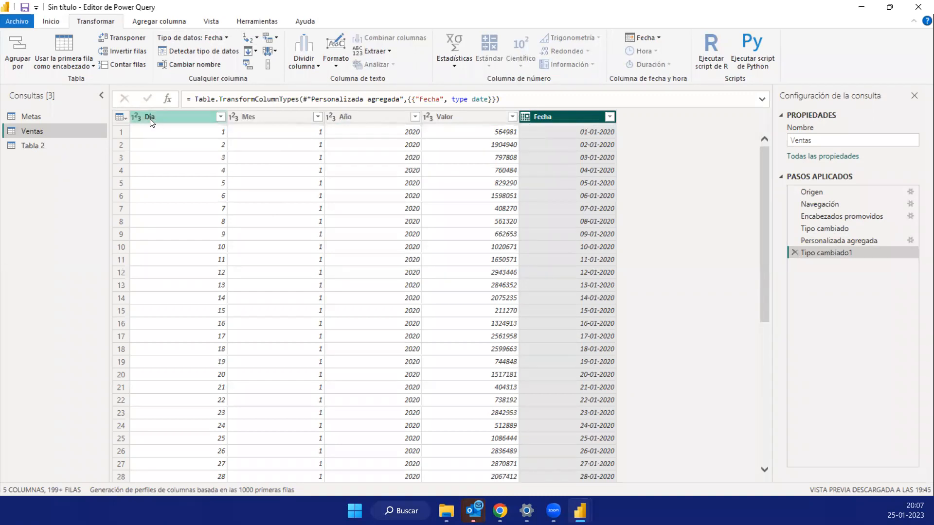
left_click(349, 113)
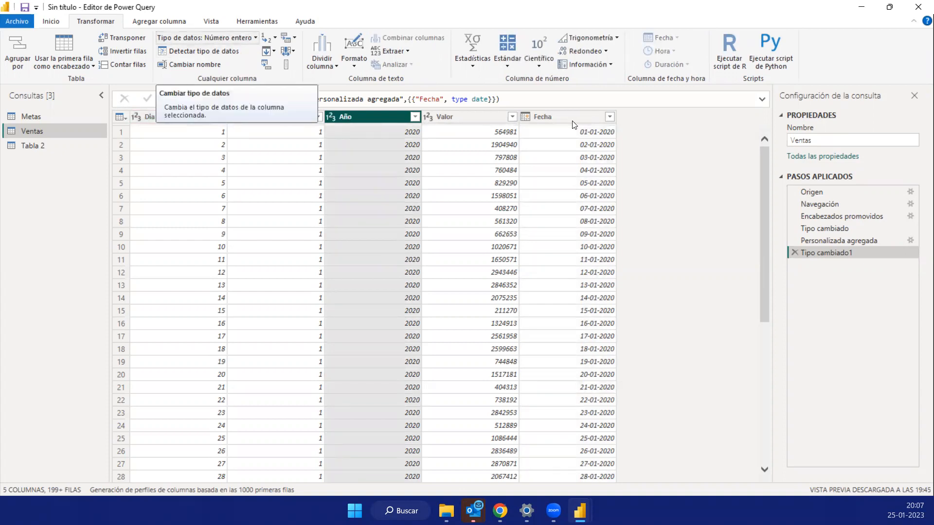
left_click(536, 121)
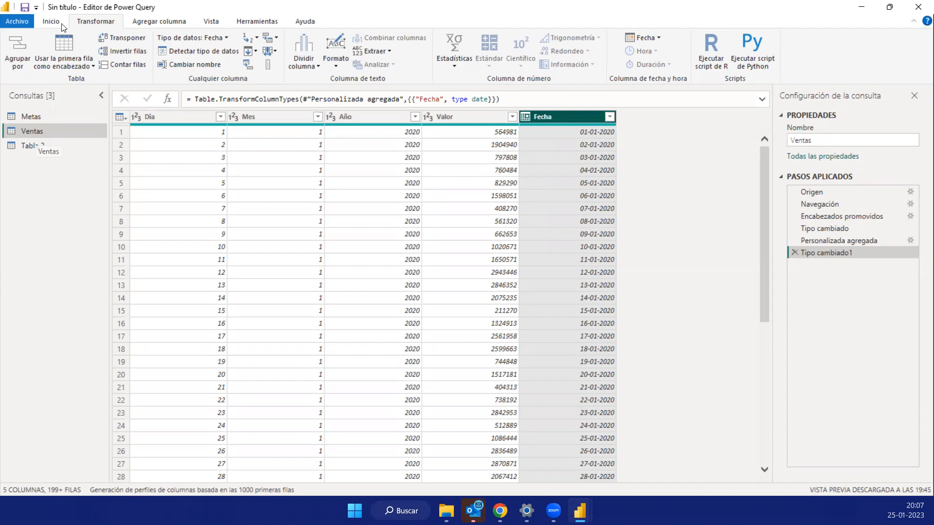
- Save the file as Clase_Gratis_PowerBI_250123 and apply the pending query changes
left_click(25, 7)
type("Clase_Gratis_S")
key("BackSpace")
type("PowerBI_250123")
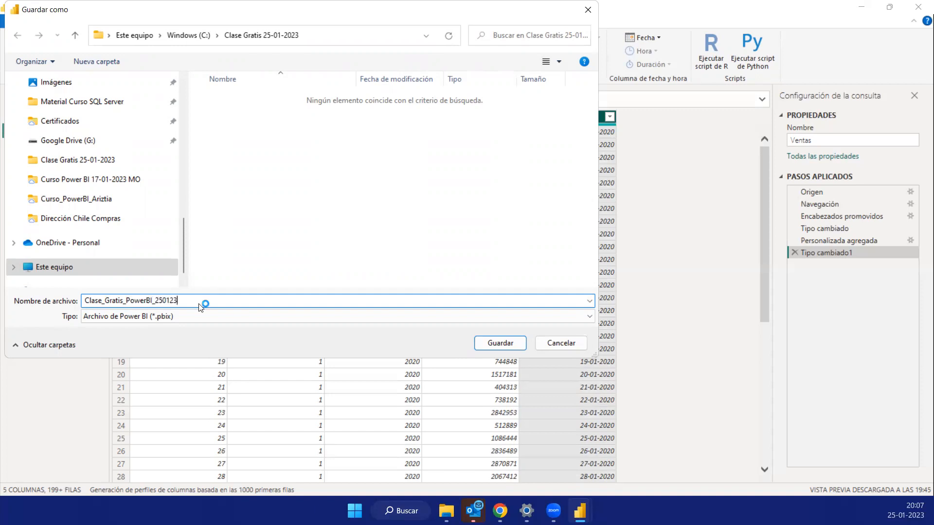
key("Return")
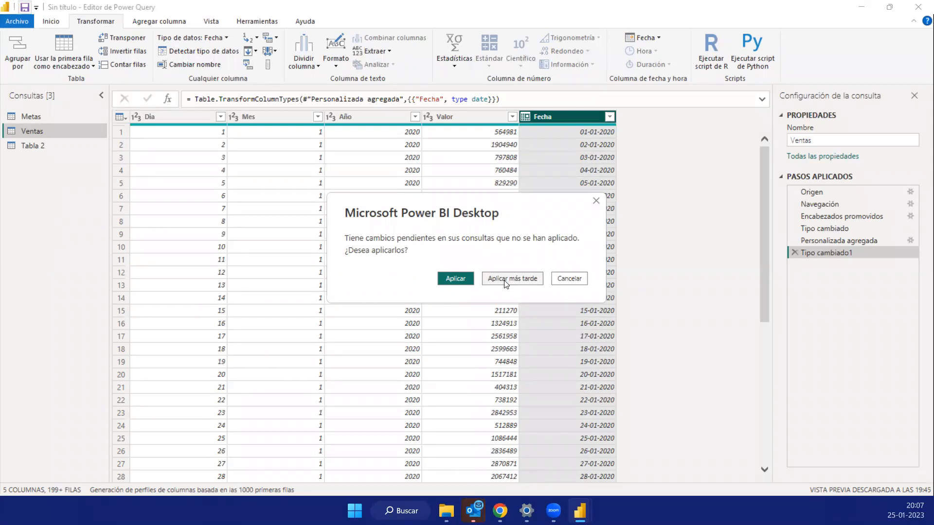
left_click(456, 280)
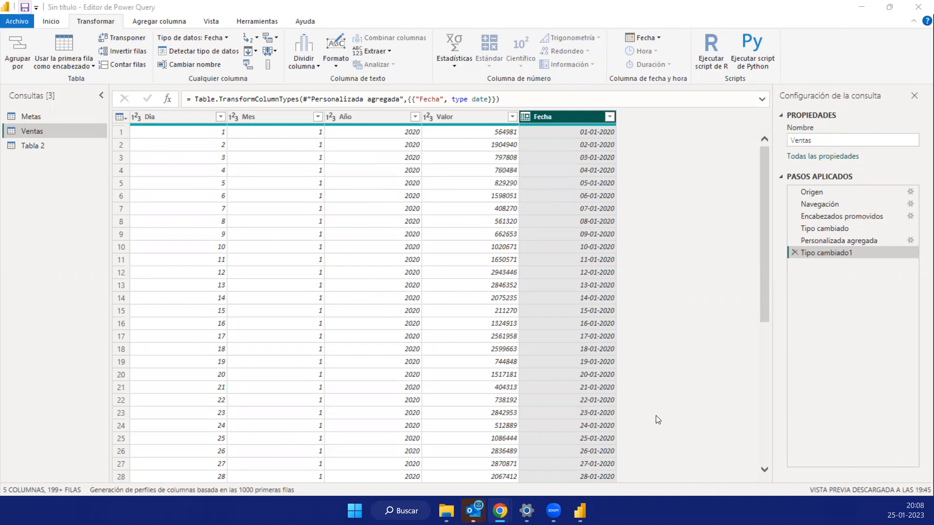
- Switch to the report view of Power BI Desktop and collapse the Tabla 2 fields, leaving Metas and Ventas expanded
left_click(580, 511)
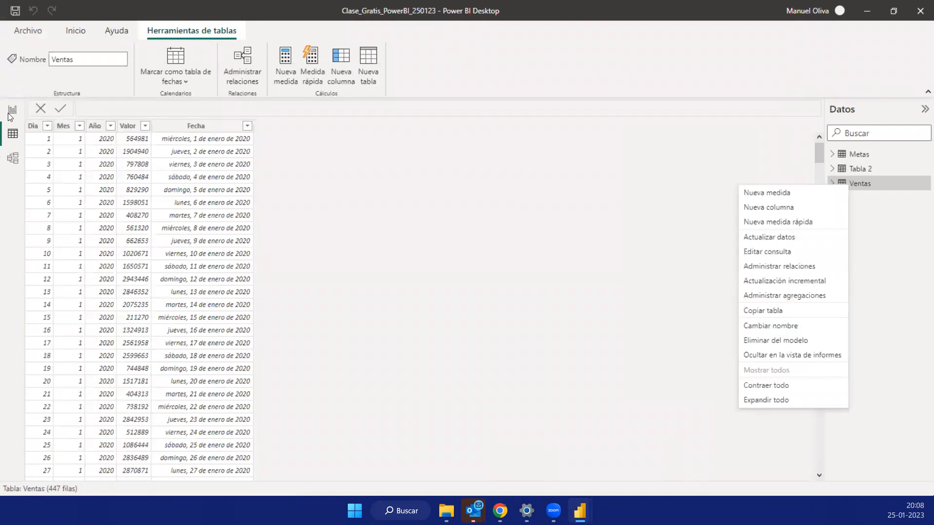
left_click(9, 119)
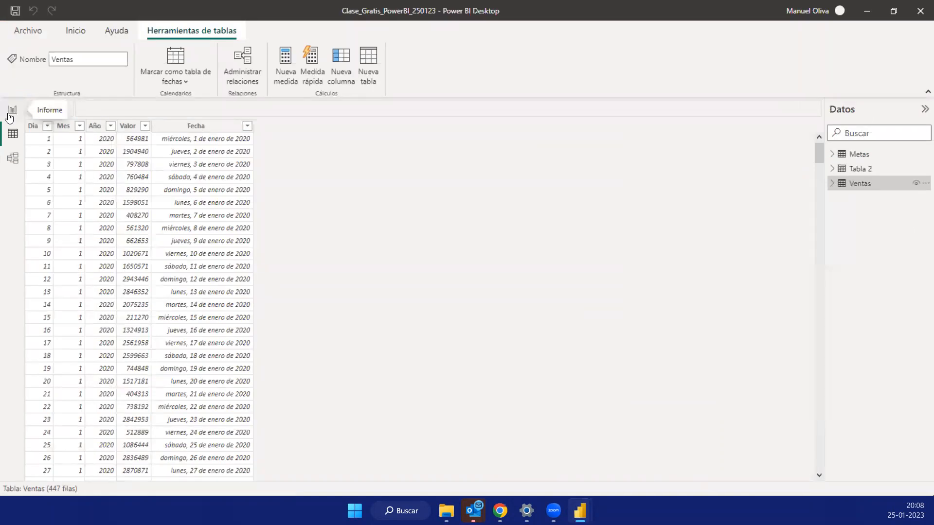
left_click(10, 116)
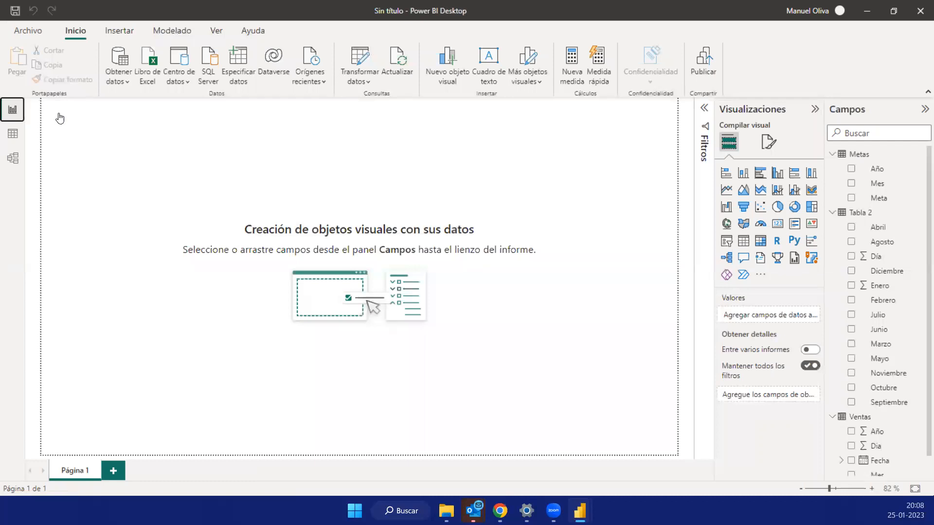
left_click(833, 155)
left_click(835, 170)
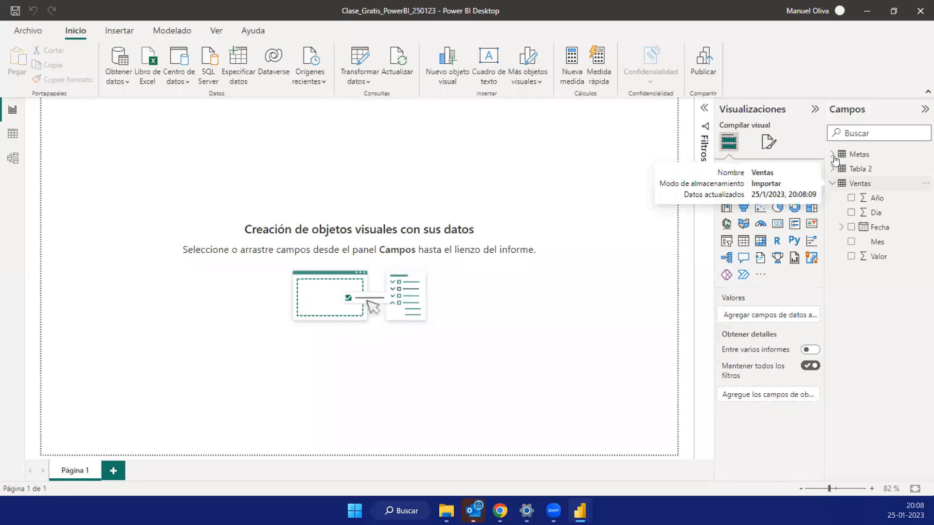
left_click(834, 159)
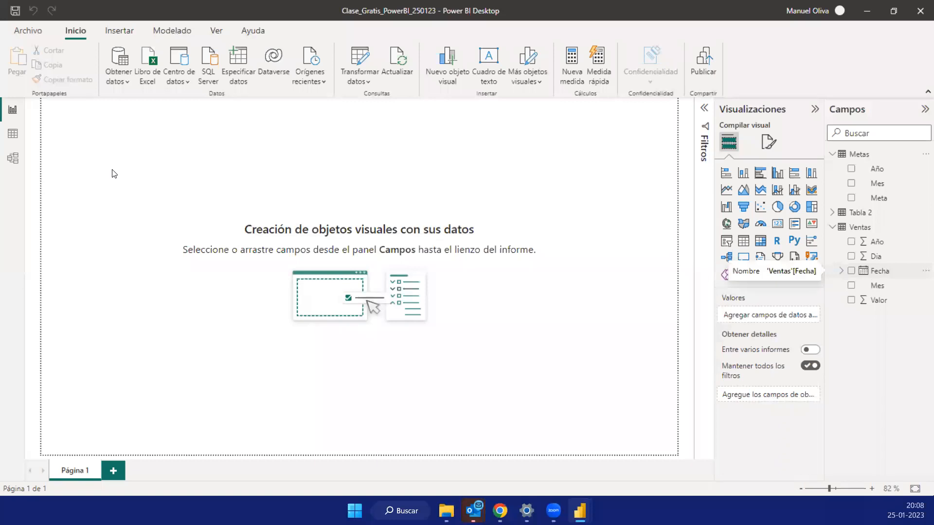
- In the Ventas data, format Fecha as *14-03-2001 (Short Date) and give Valor a thousands separator
left_click(10, 140)
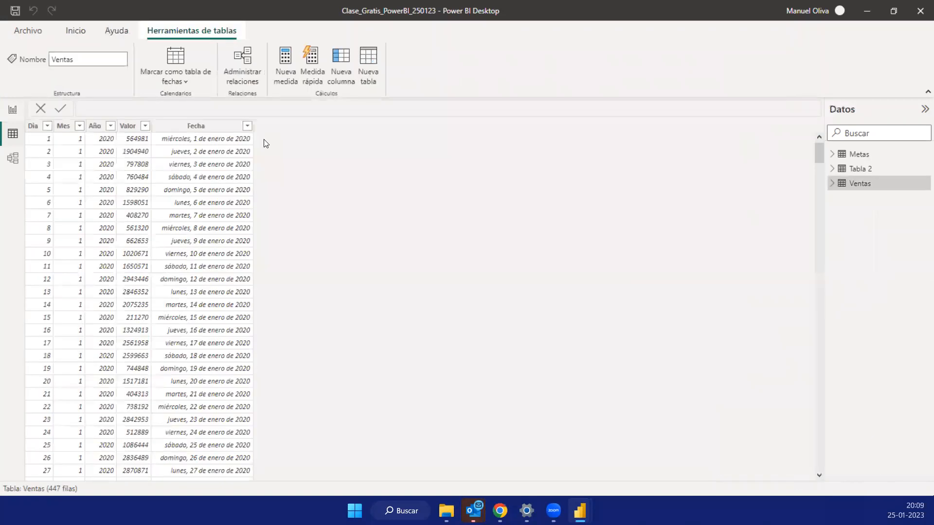
left_click(203, 128)
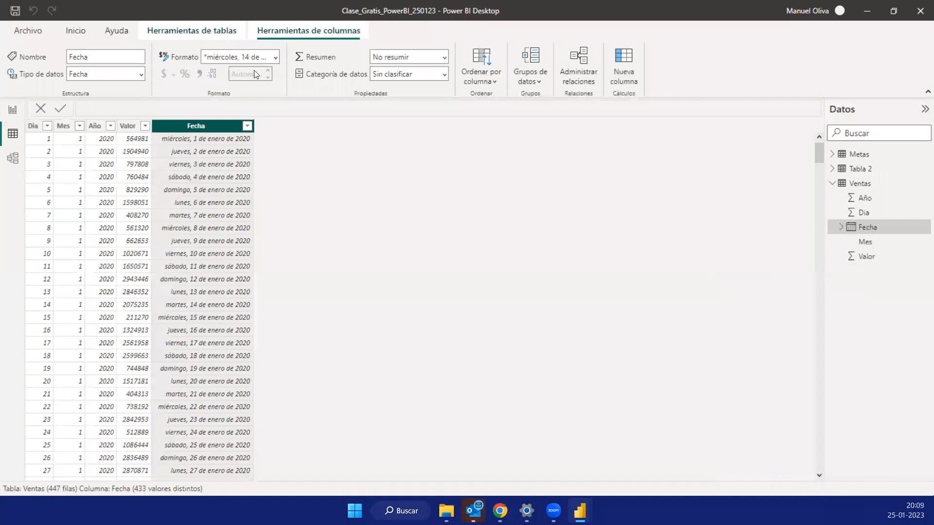
left_click(275, 56)
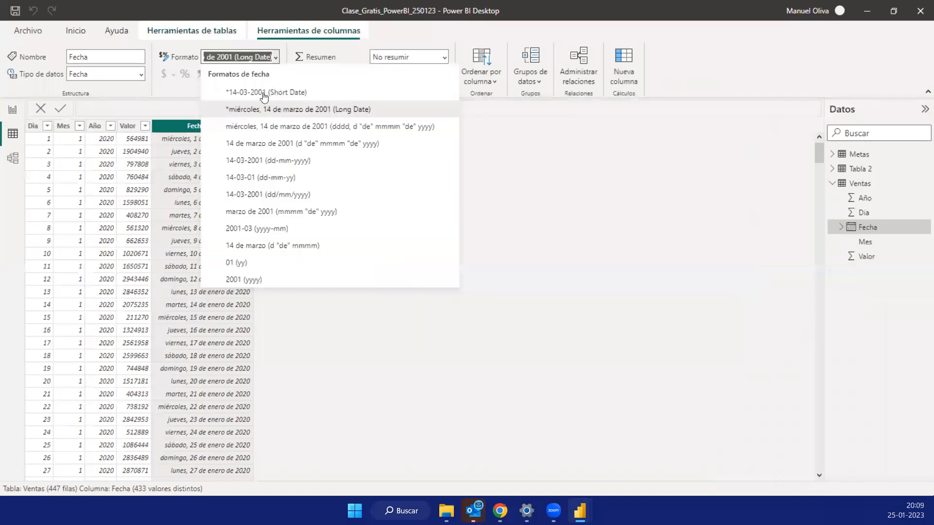
left_click(263, 93)
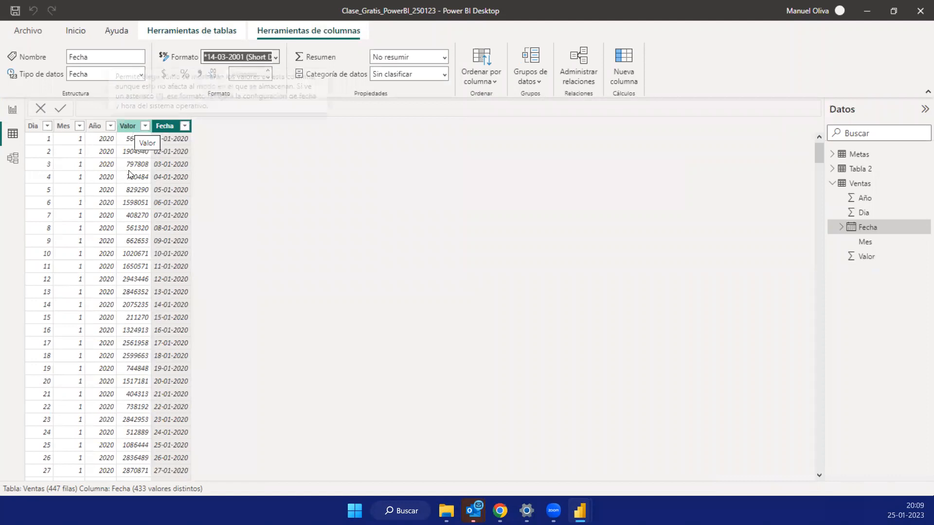
left_click(135, 181)
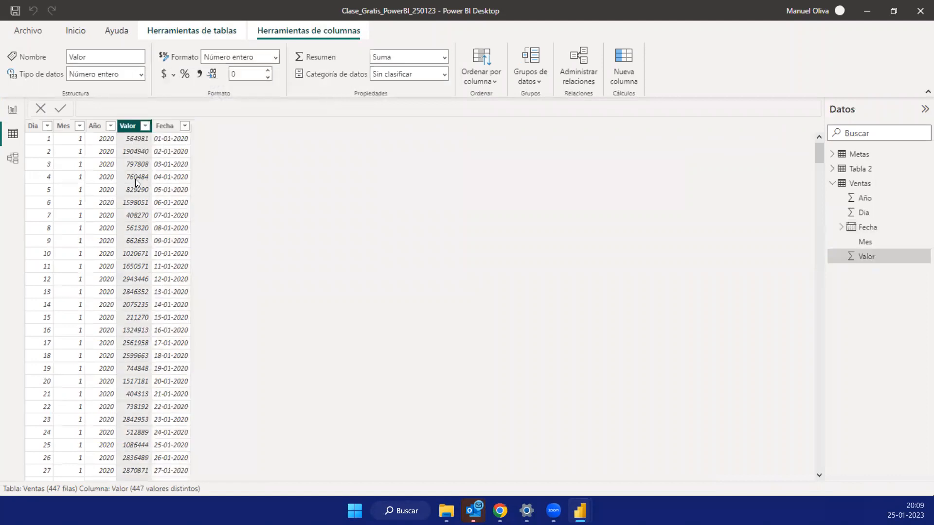
left_click(199, 74)
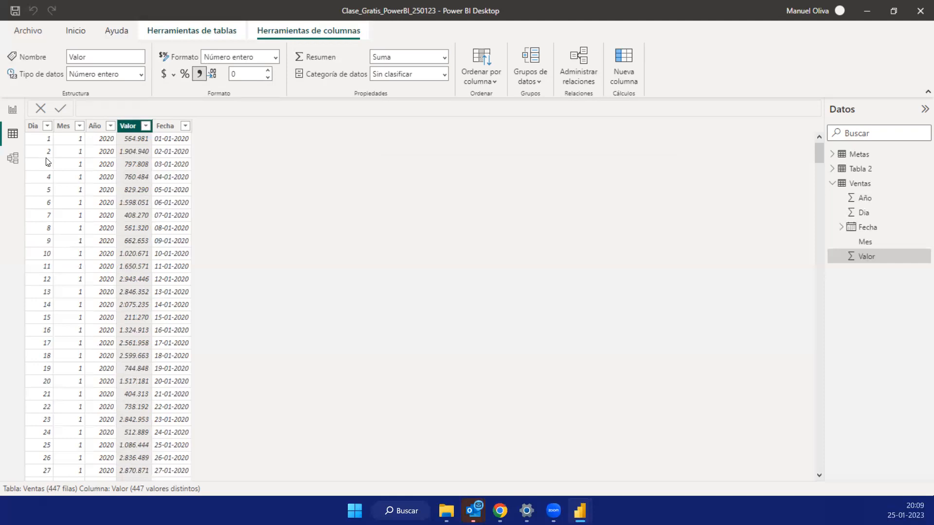
- Create a table visual on the report page from the Ventas Fecha field and display it in focus mode
left_click(13, 110)
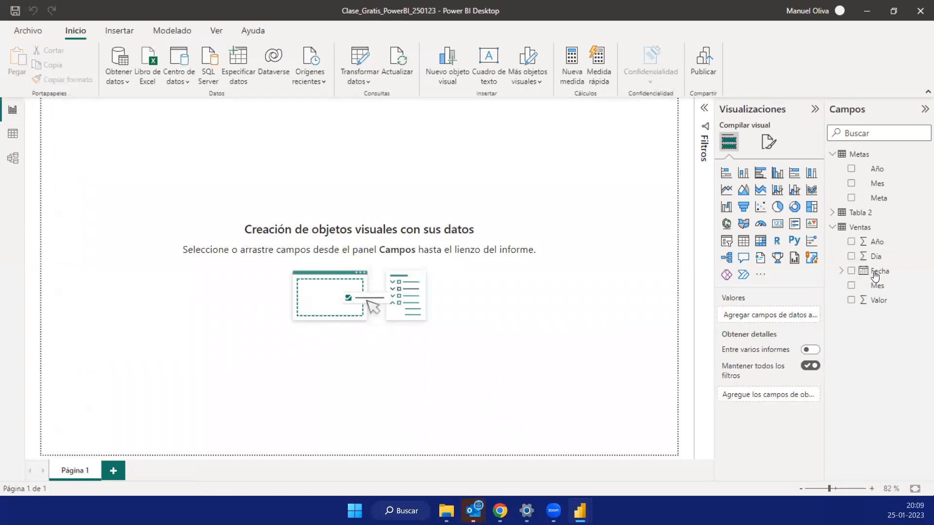
left_click_drag(876, 274, 294, 174)
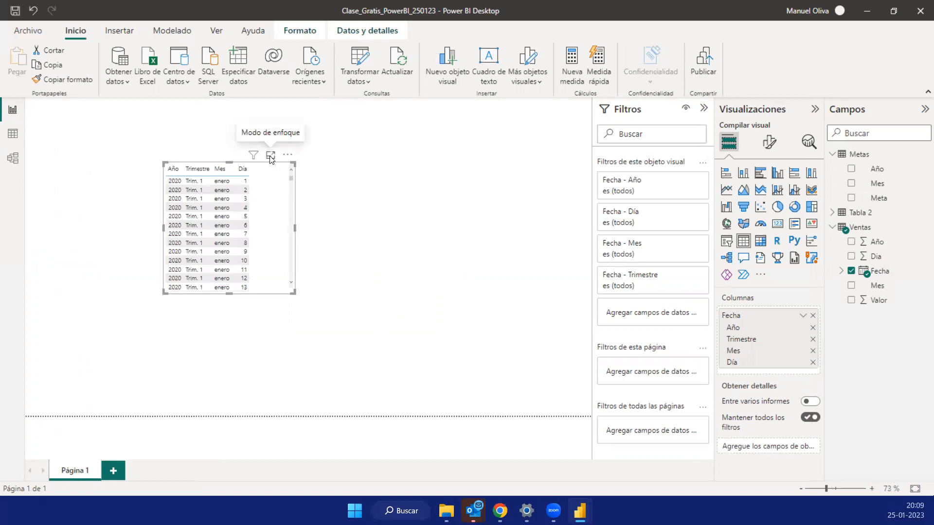
left_click(271, 156)
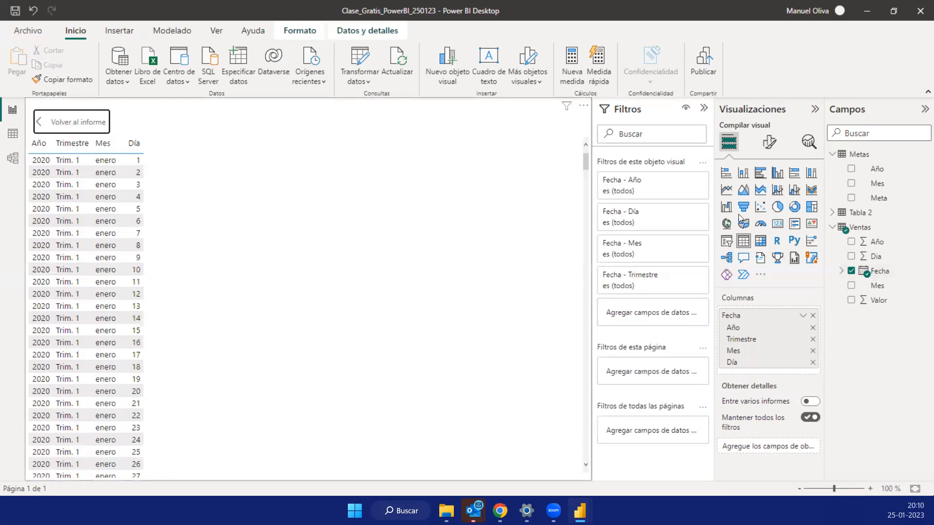
left_click(71, 122)
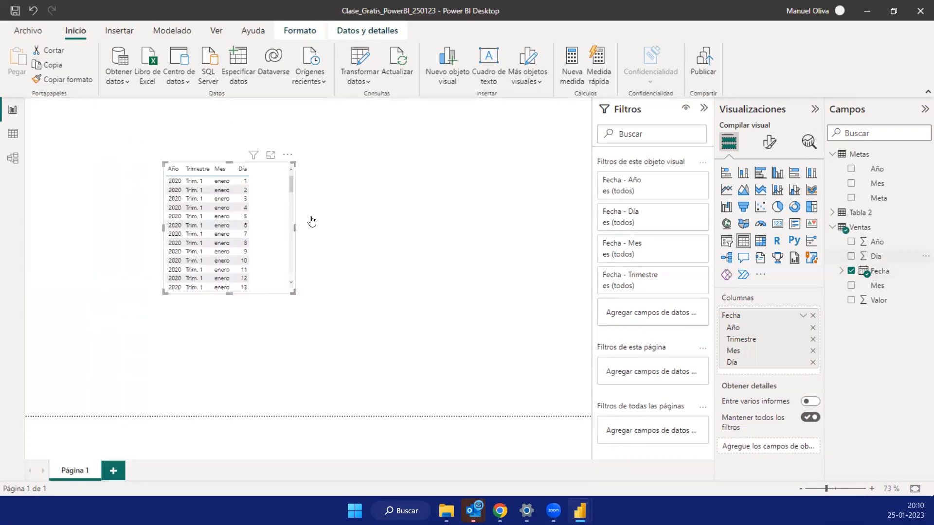
left_click(270, 156)
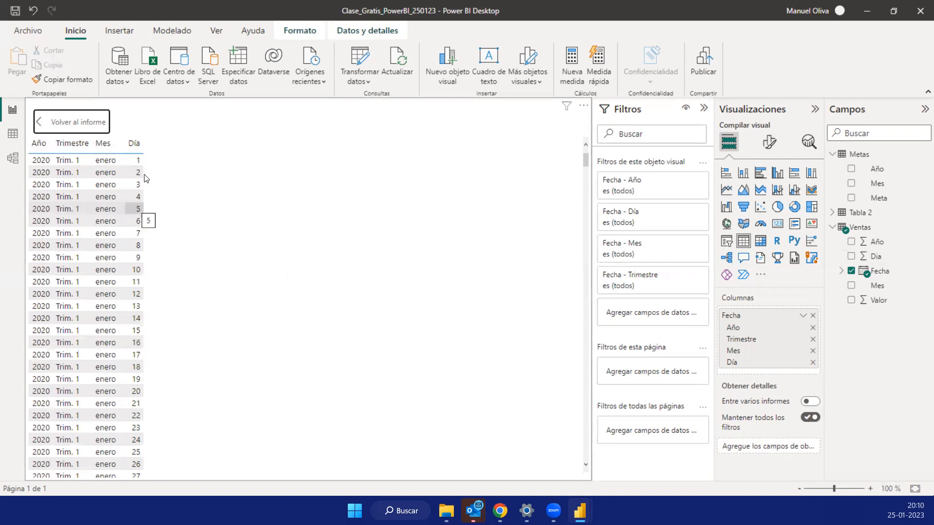
- Show Fecha as a plain date in the table visual instead of as a date hierarchy
left_click(803, 317)
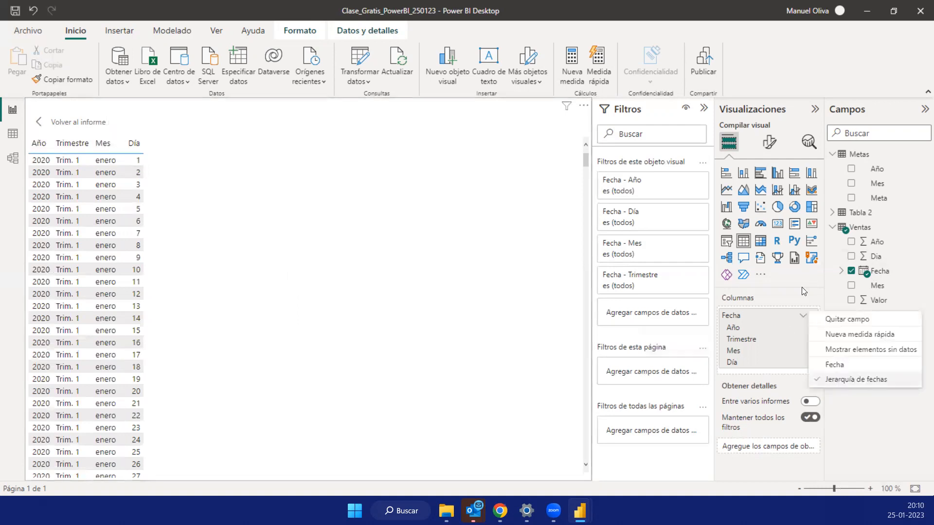
left_click(802, 317)
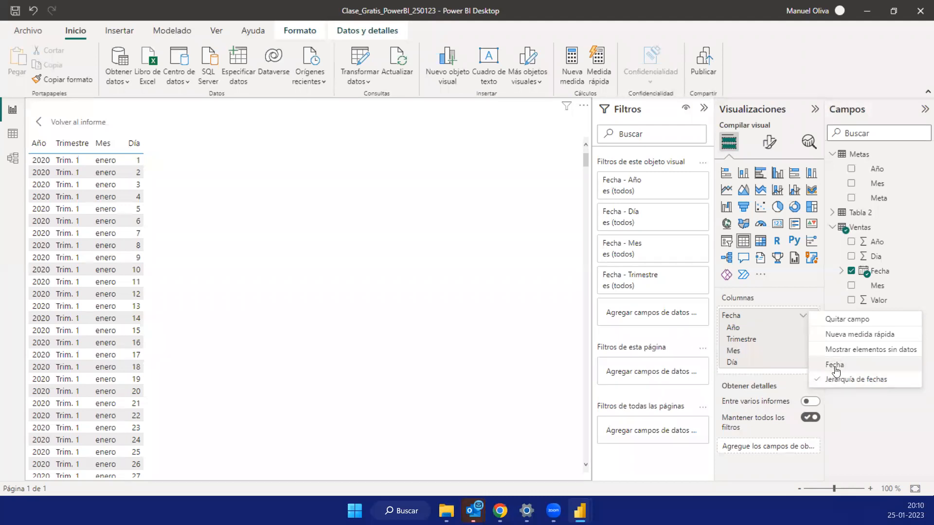
left_click(835, 365)
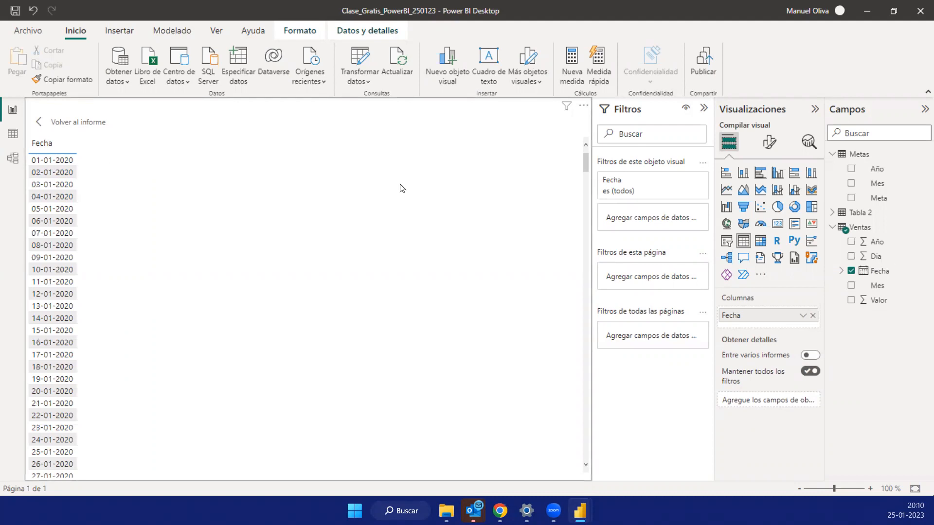
- Add the Ventas Valor field to the table visual and rename its column for this visual as Total Venta $
left_click(852, 302)
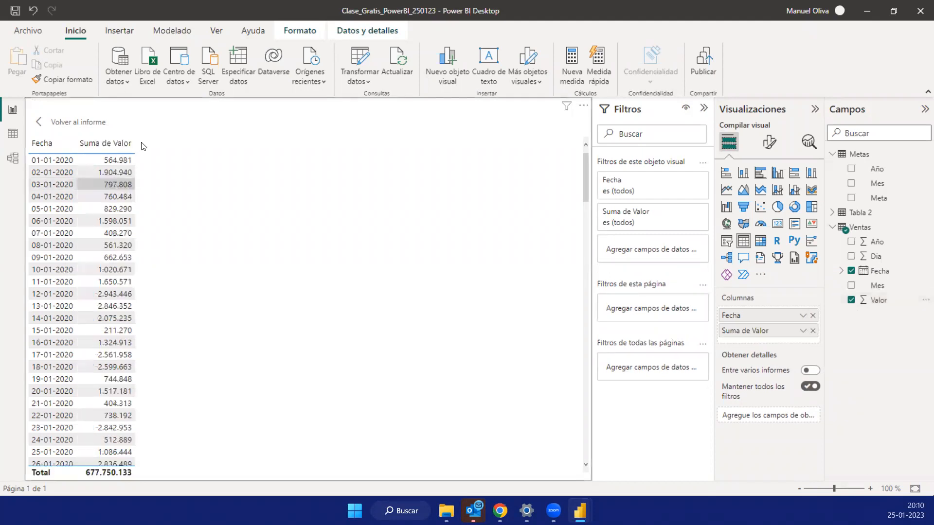
double_click(737, 333)
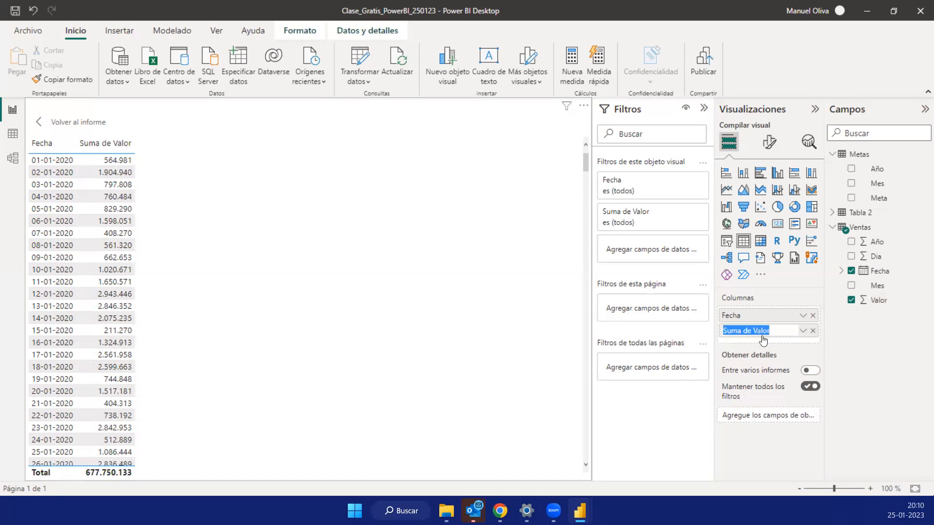
left_click(804, 332)
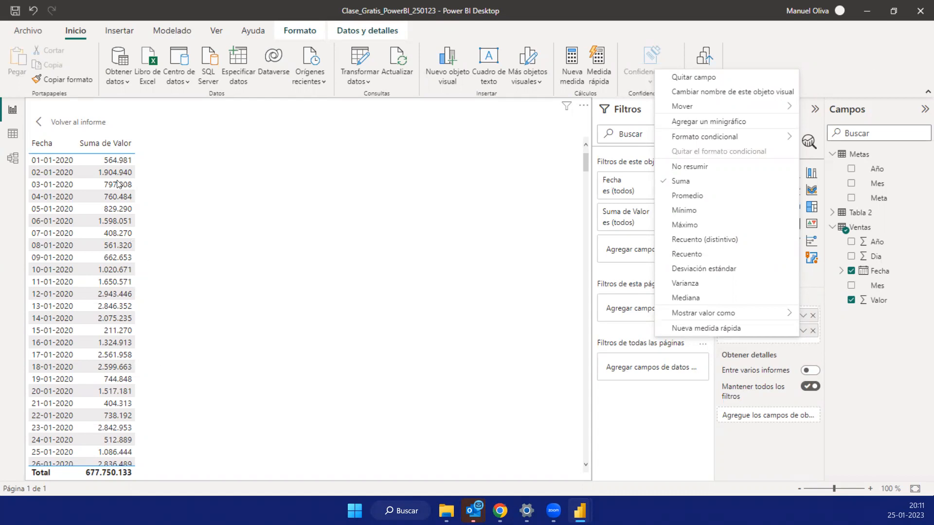
left_click(828, 82)
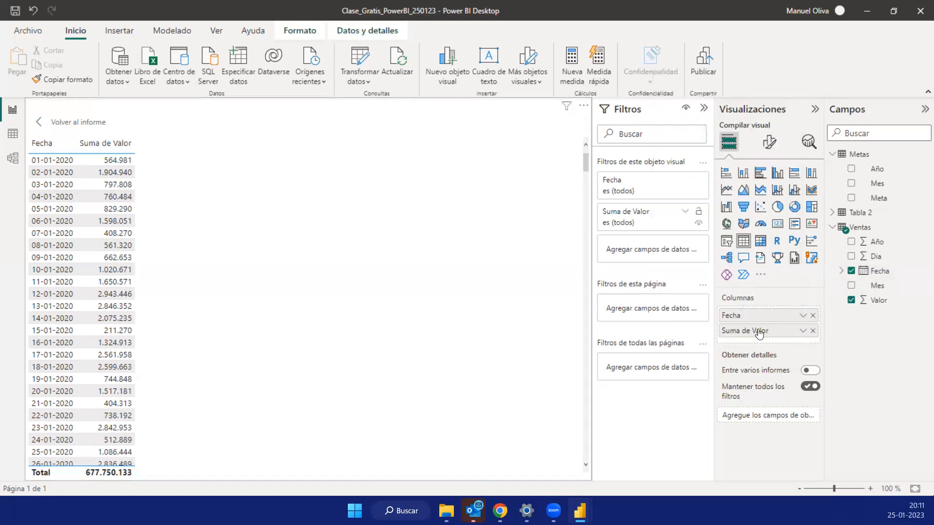
double_click(742, 331)
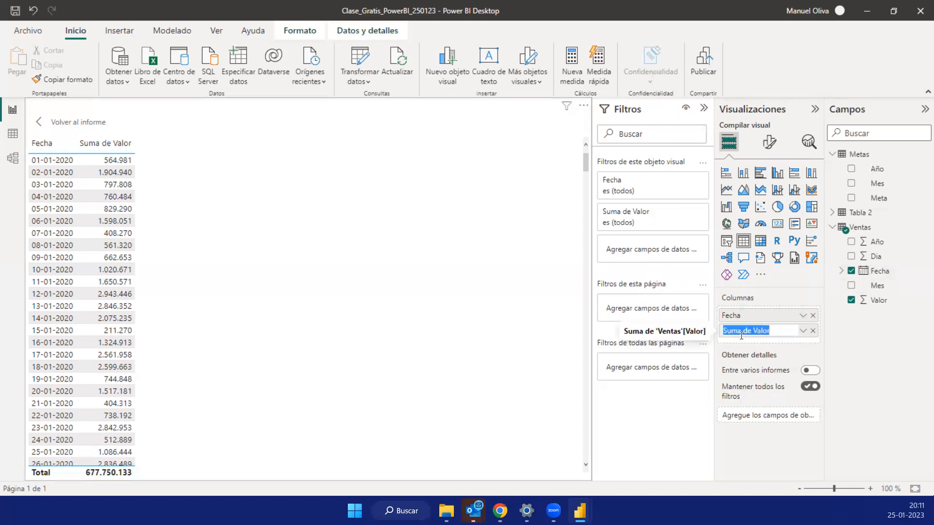
type("Total Venta $")
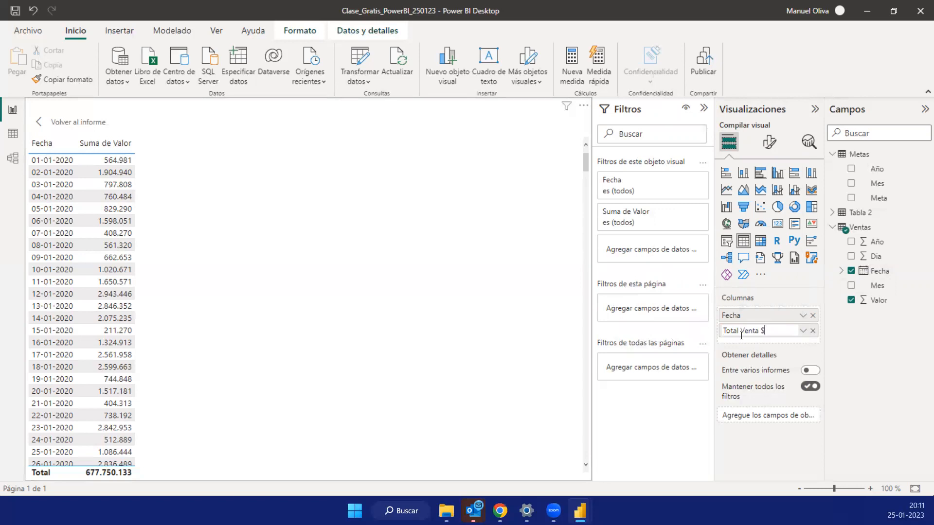
key("Return")
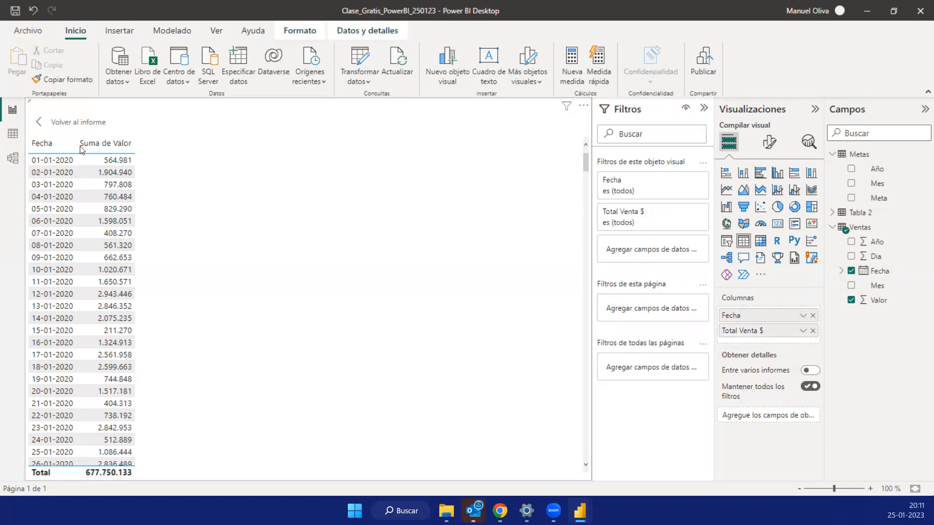
- Change the table visual into a line chart of Total Venta $ by Fecha and collapse the Filtros pane
left_click(727, 191)
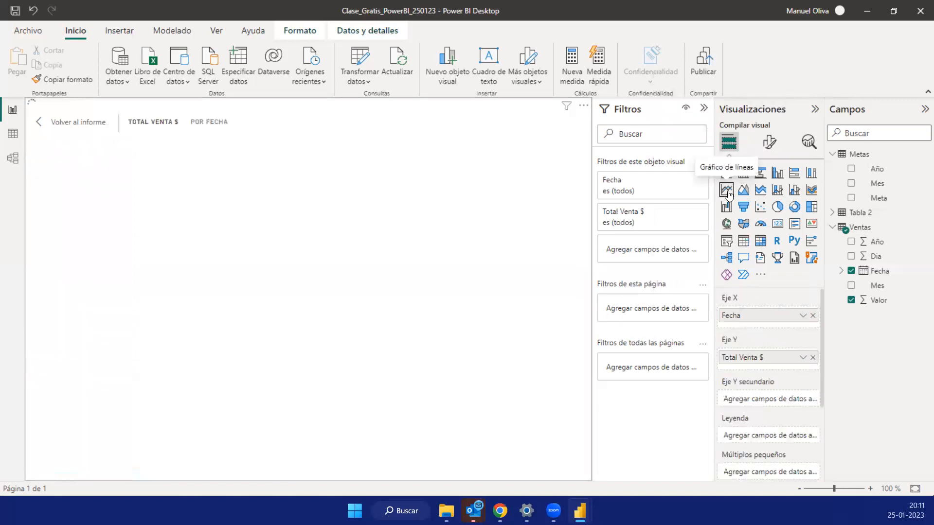
left_click(704, 109)
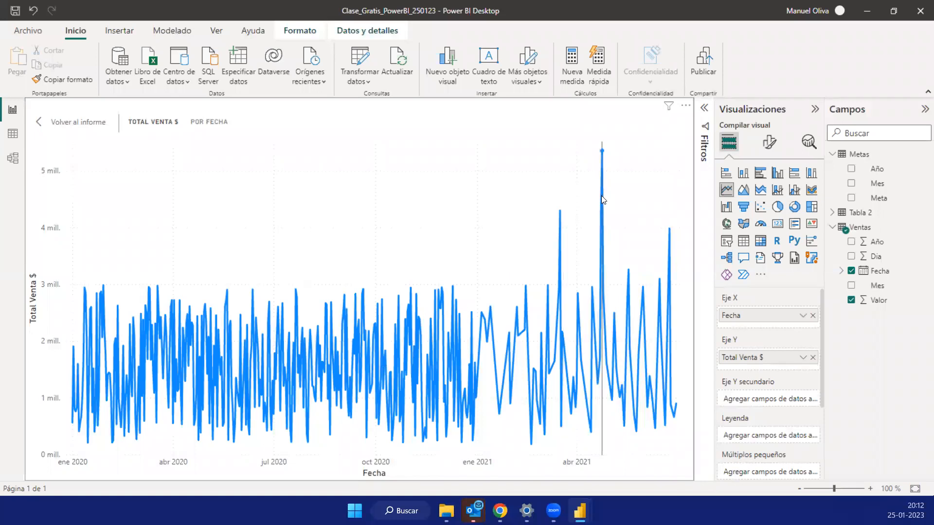
mouse_move(605, 187)
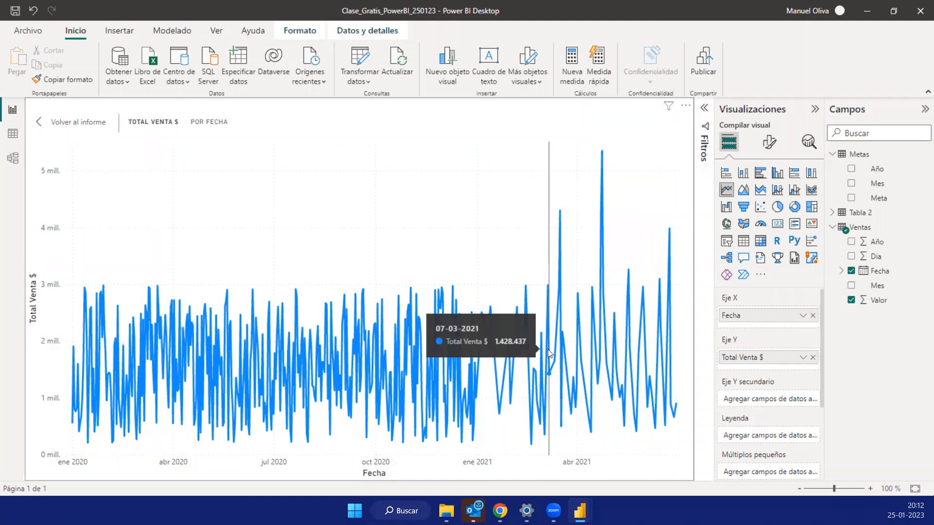
- Change the visual to a stacked column chart, leave focus mode and enlarge it across the report page's width
left_click(744, 173)
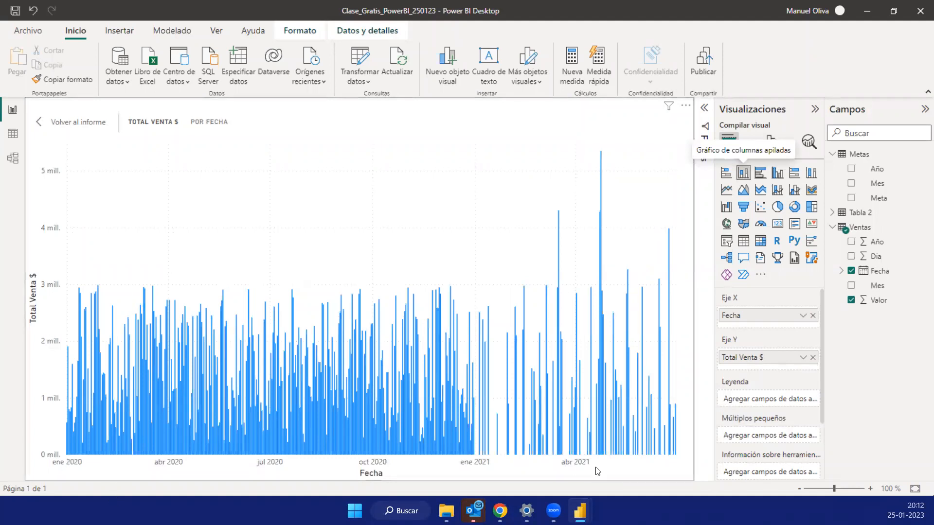
left_click(57, 121)
left_click_drag(195, 316, 61, 423)
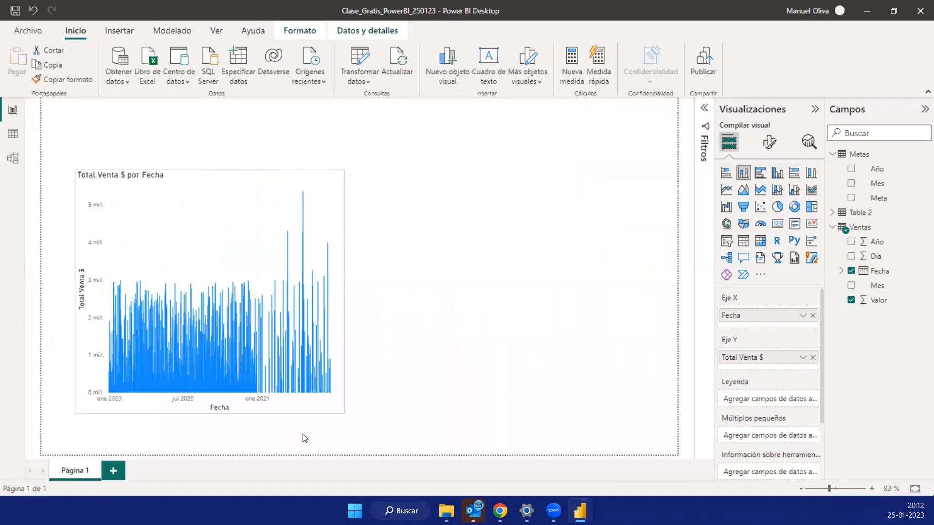
left_click_drag(634, 442, 652, 437)
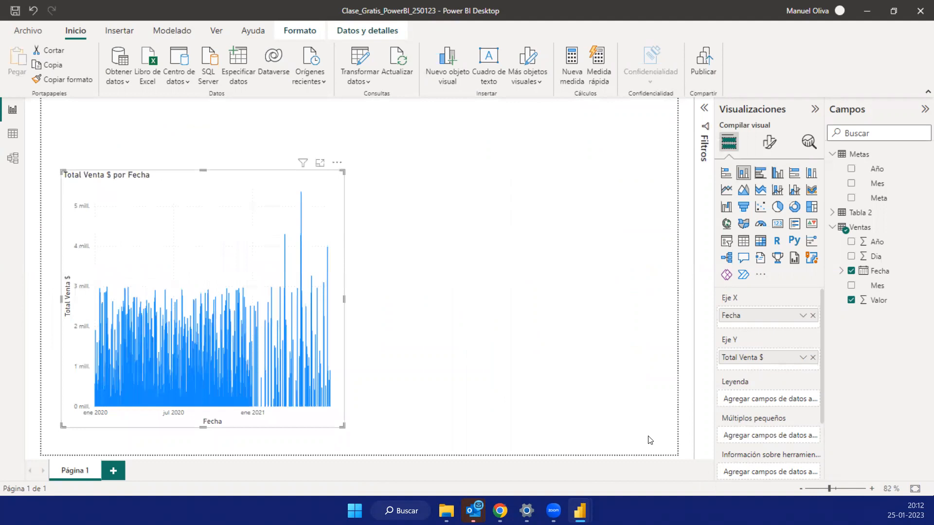
- Rename the report page as Vta Diaria
double_click(78, 471)
type("Vta")
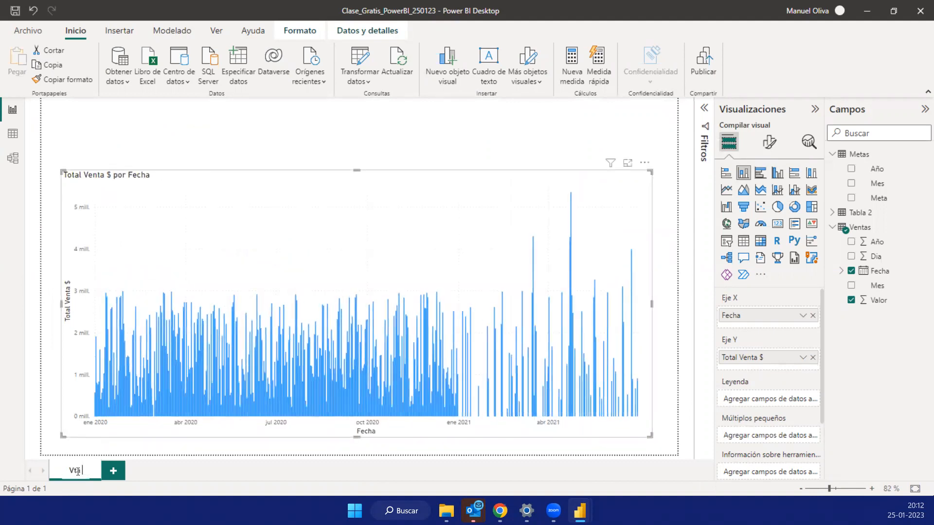
type("Diaria")
key("Return")
left_click(79, 476)
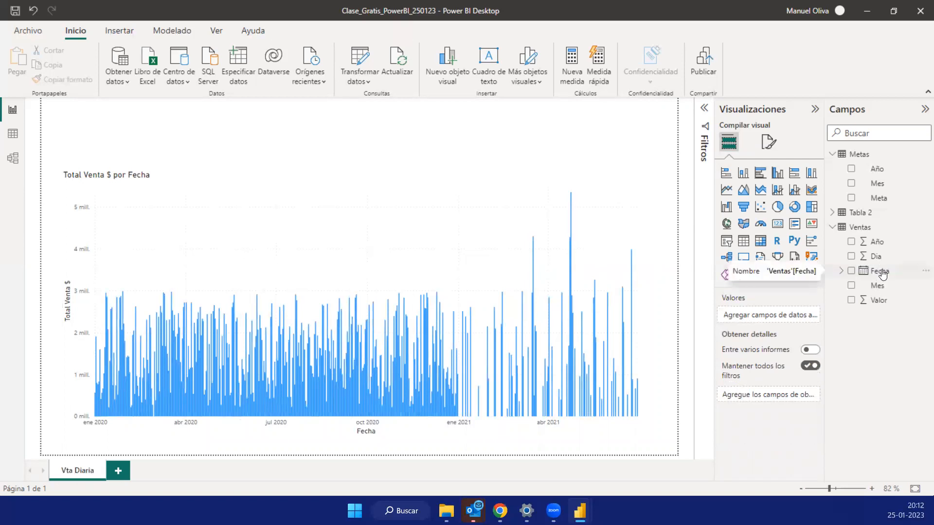
- Add the Ventas Fecha field to the page as a new visual and turn it into a slicer
left_click_drag(883, 275, 391, 137)
left_click_drag(235, 116, 232, 119)
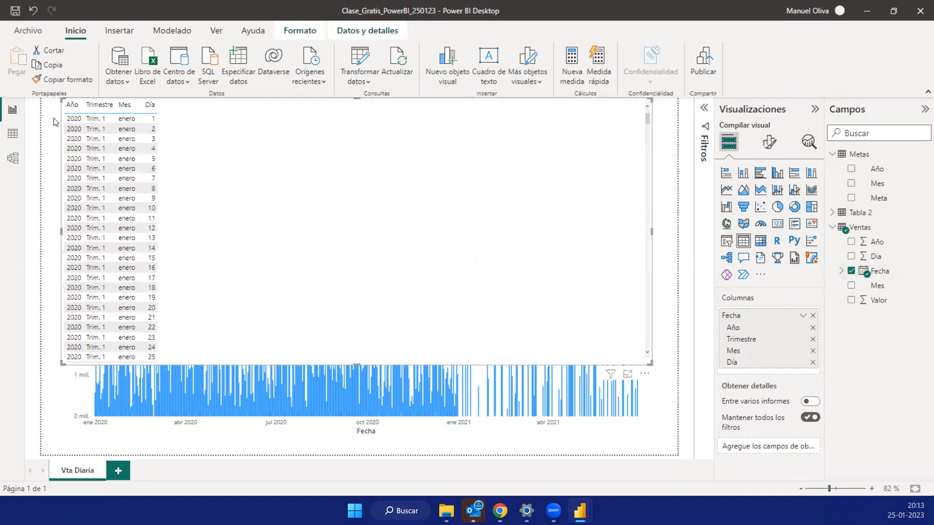
left_click(727, 242)
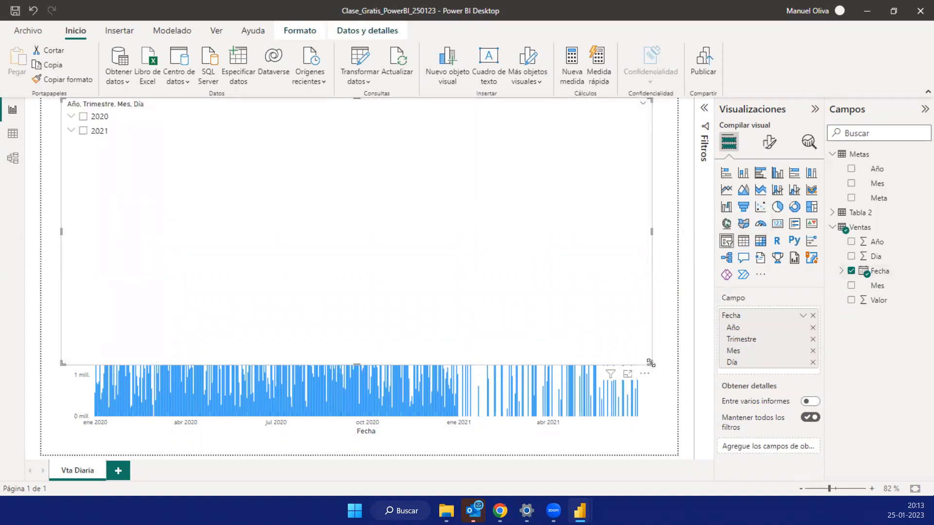
- Shrink the Fecha slicer beside the page's left edge and resize the column chart to fill the space next to it
left_click_drag(651, 363, 556, 308)
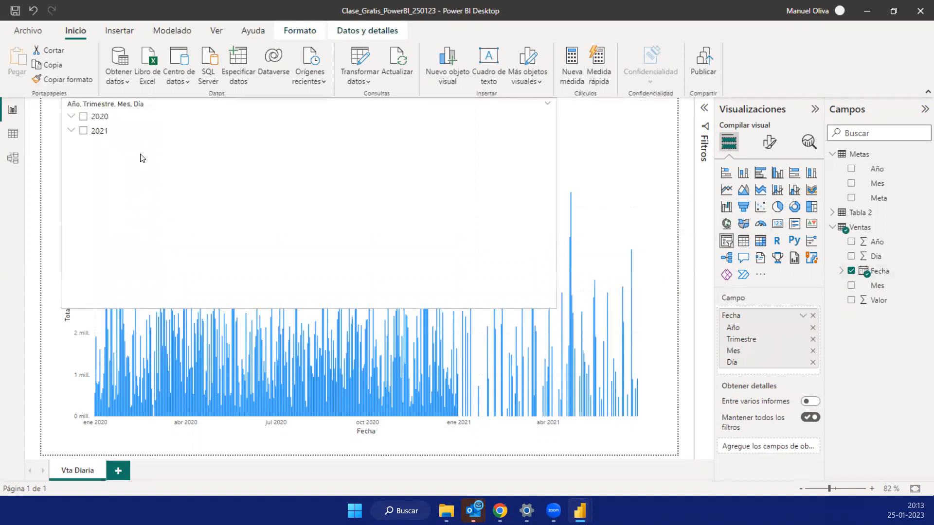
left_click_drag(142, 158, 142, 156)
left_click_drag(570, 107, 60, 171)
left_click_drag(145, 147, 160, 112)
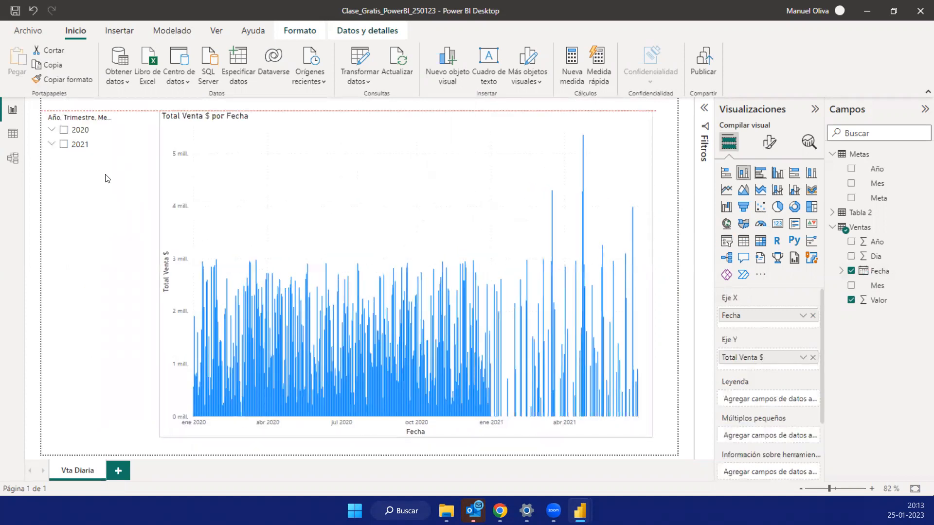
- Expand 2020 in the Fecha slicer and lengthen the slicer so all of its quarters fit
left_click(51, 135)
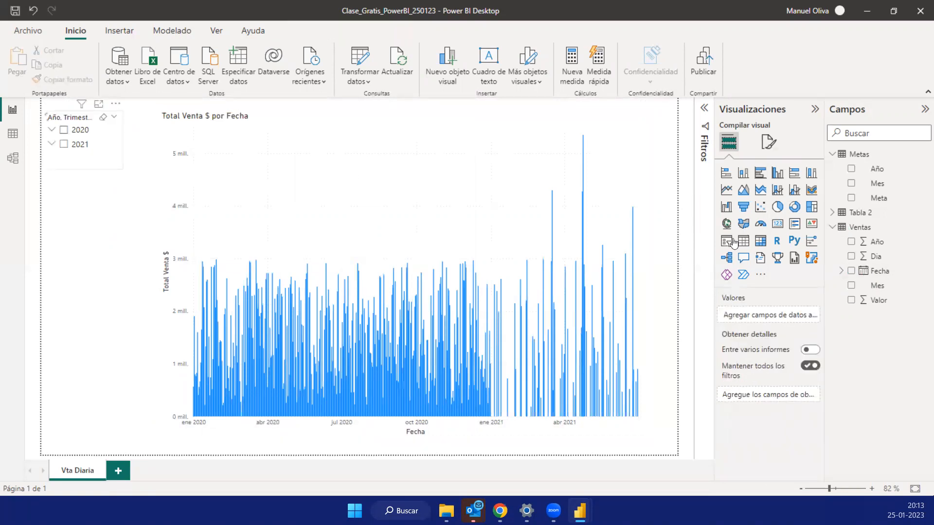
left_click(95, 115)
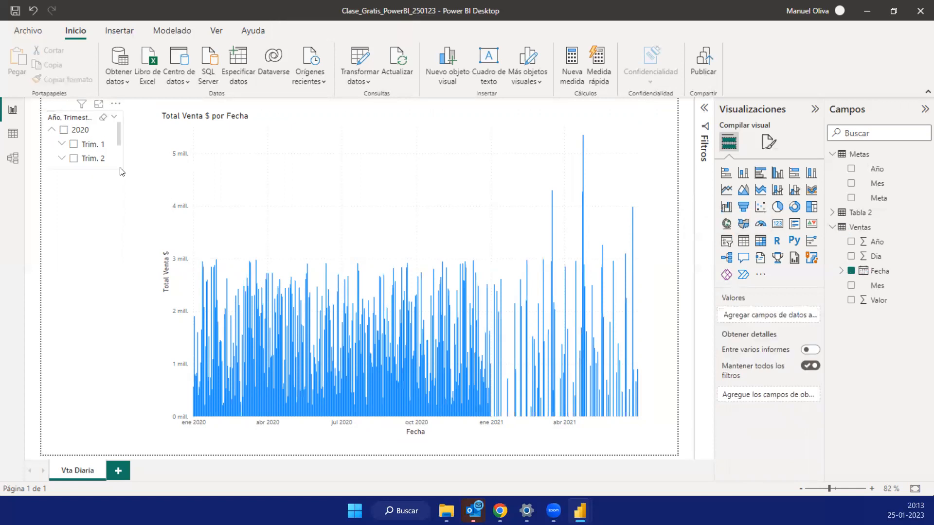
left_click_drag(121, 294, 122, 304)
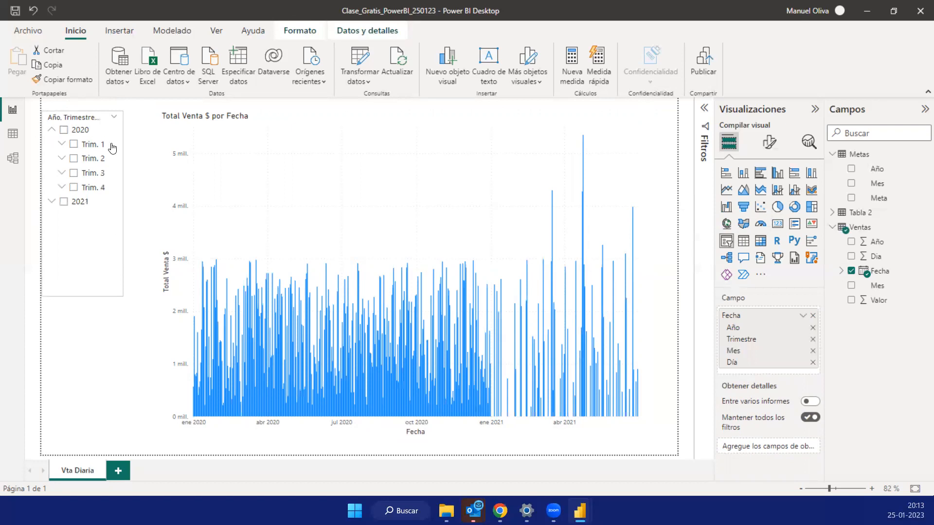
- Filter the chart to Trim. 1 of 2020 with the slicer, and narrow the selection to marzo
left_click(74, 145)
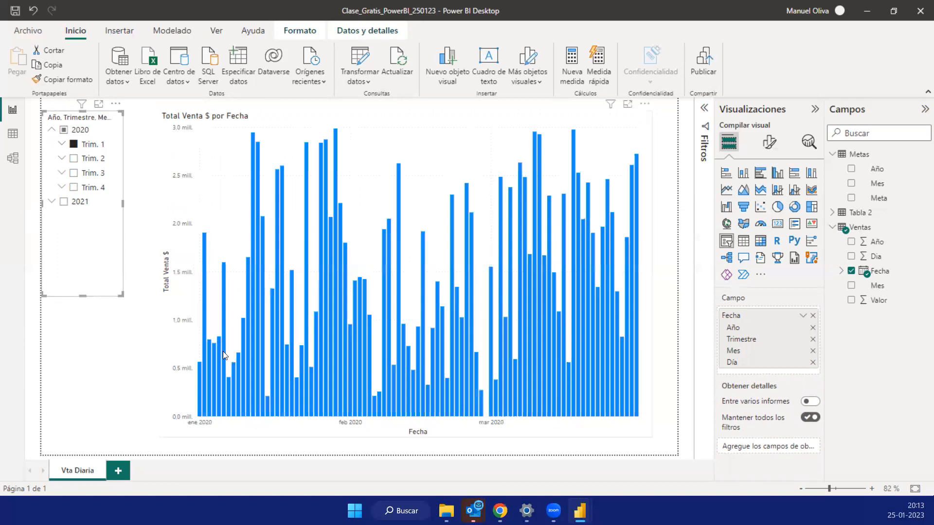
mouse_move(529, 362)
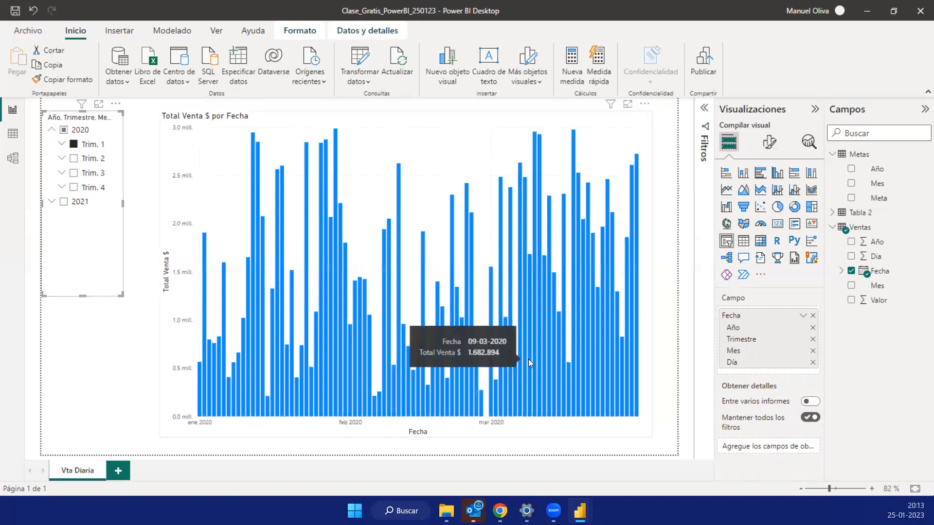
left_click(62, 144)
left_click(83, 157)
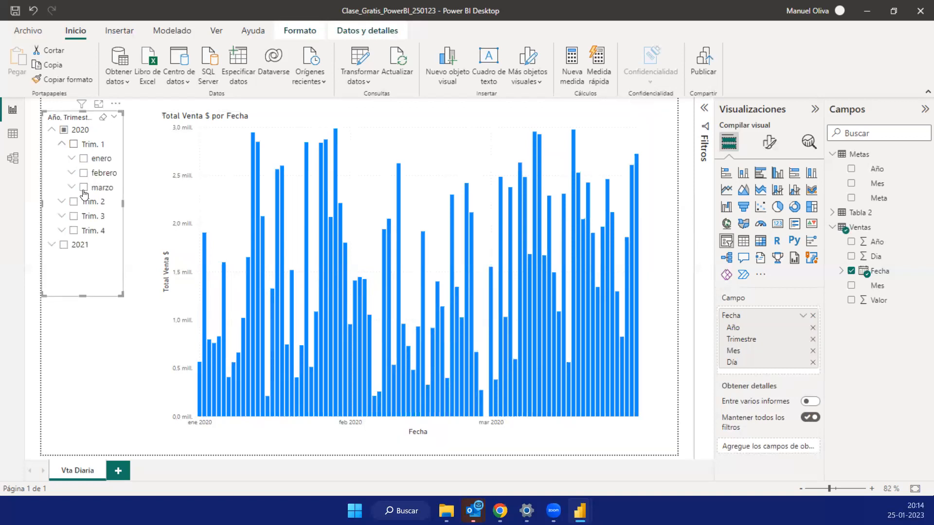
left_click(83, 187)
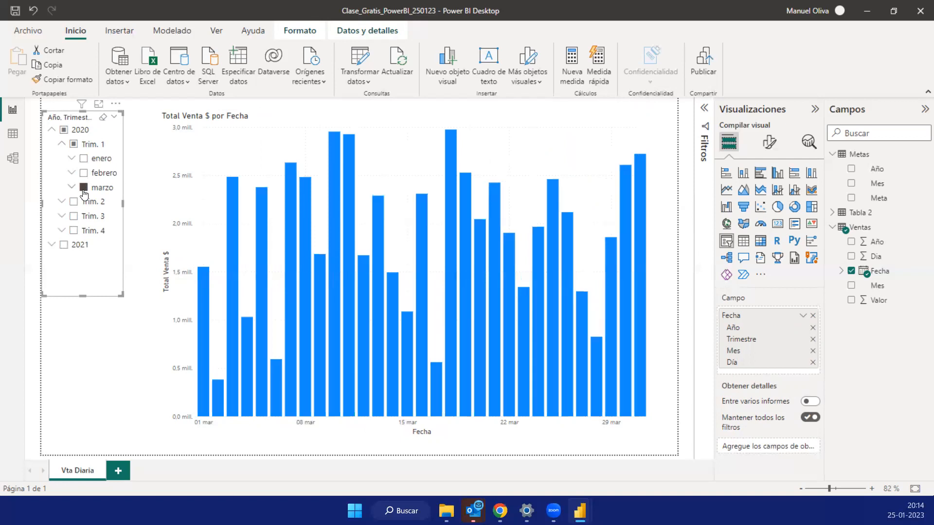
- Expand marzo in the slicer to examine its individual days, and collapse it again
left_click(72, 189)
scroll(117, 200, "down", 1)
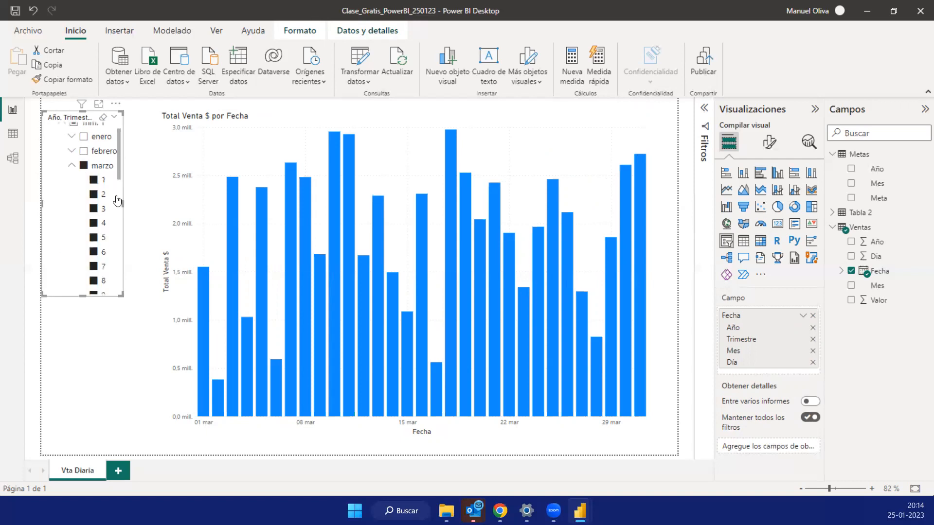
scroll(113, 256, "down", 2)
scroll(122, 151, "up", 3)
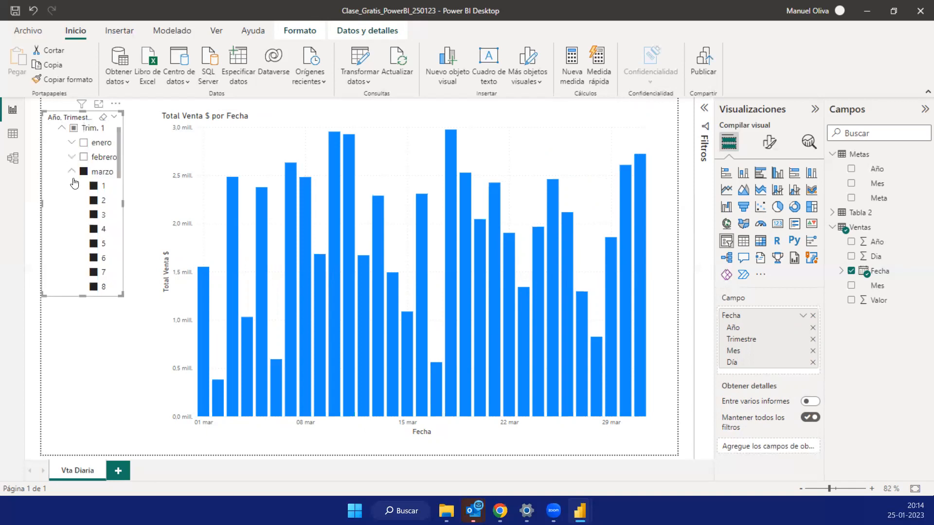
scroll(70, 192, "up", 1)
left_click(71, 189)
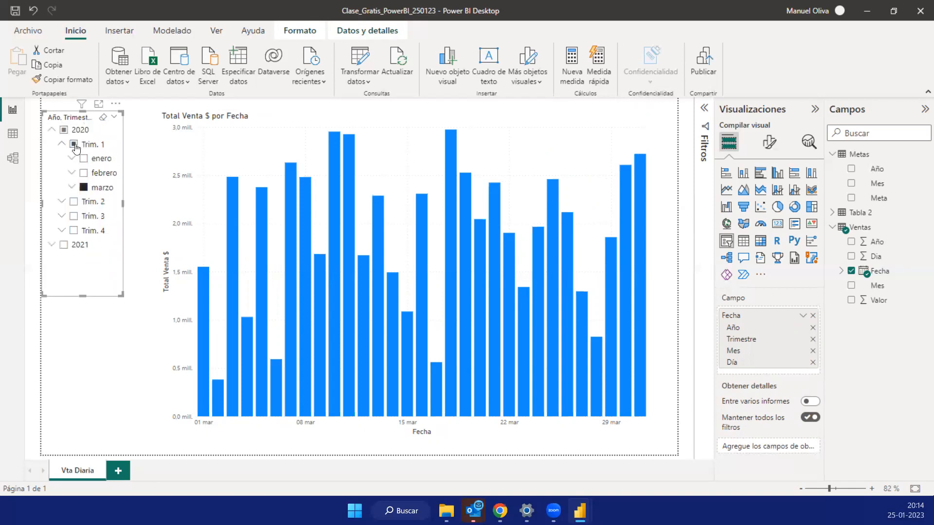
- Filter the chart to Trim. 1 and Trim. 2 of 2020, view it in focus mode and return to the report
left_click(74, 145)
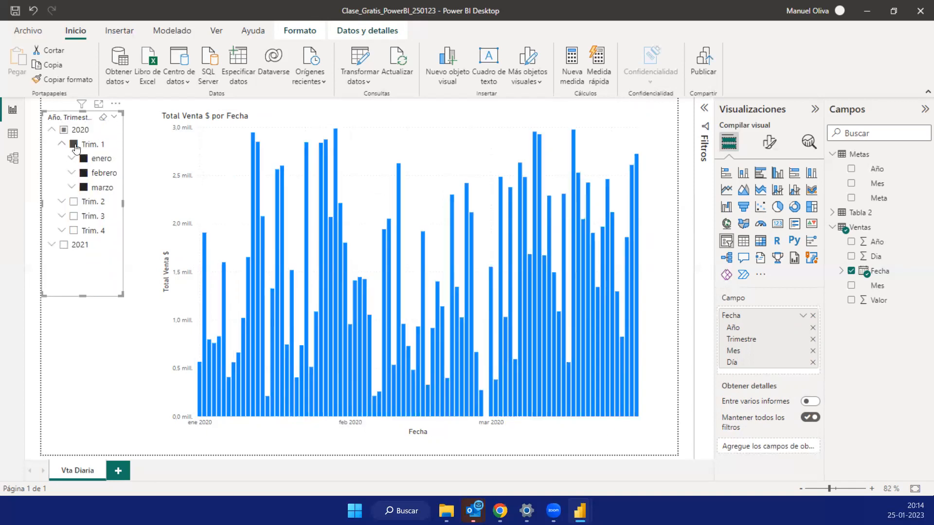
left_click(73, 203)
left_click(63, 146)
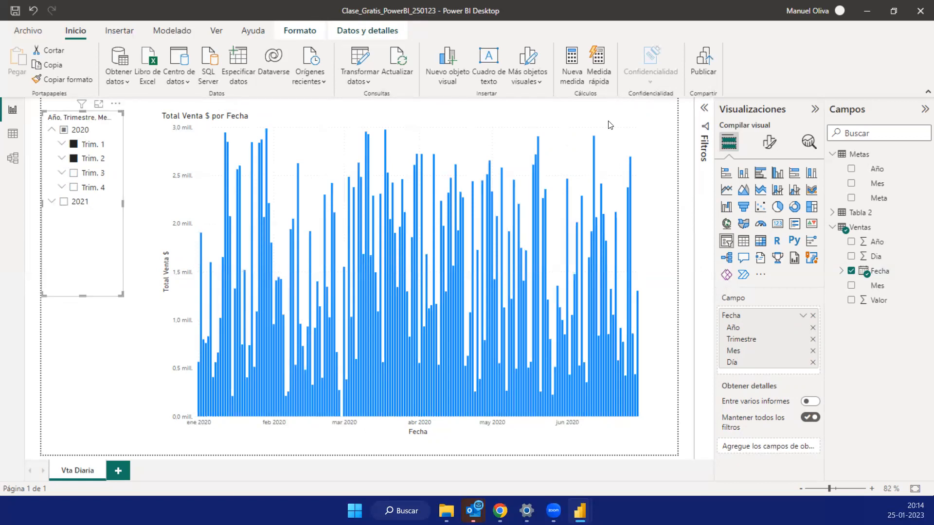
left_click(628, 105)
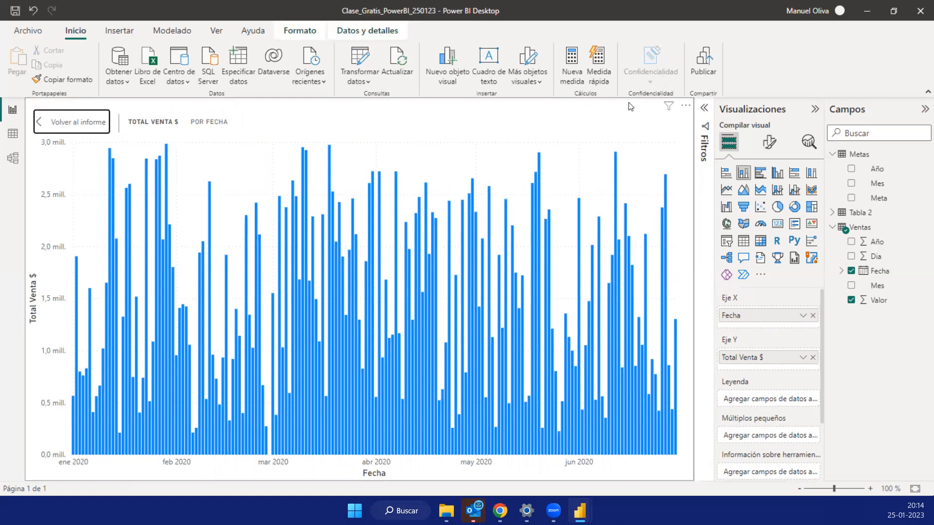
left_click(49, 127)
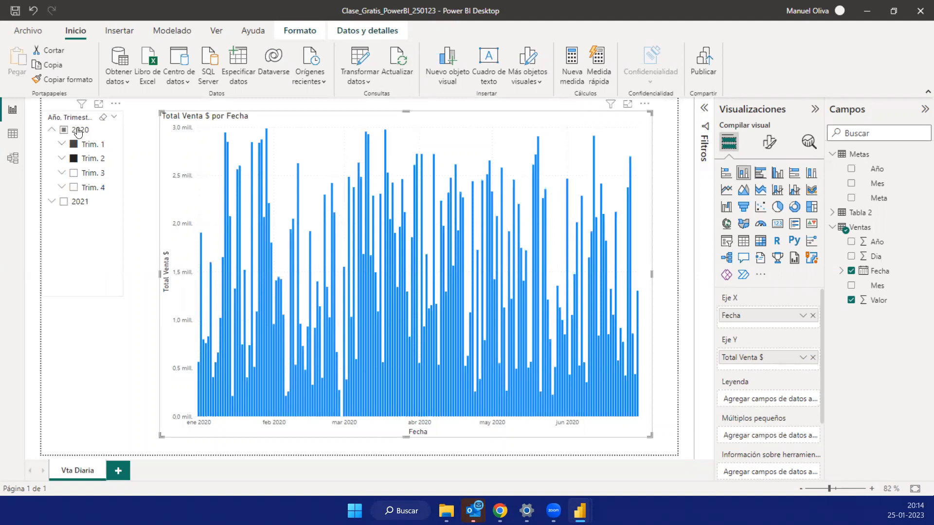
- Expand Trim. 1 and enero of 2020 in the slicer to examine the days, collapse enero, and select the whole of 2020
left_click(62, 144)
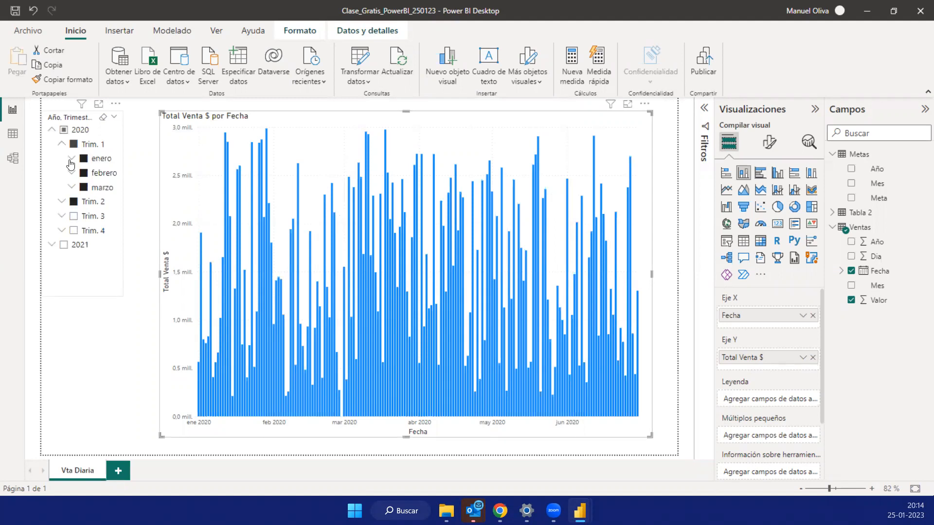
left_click(72, 160)
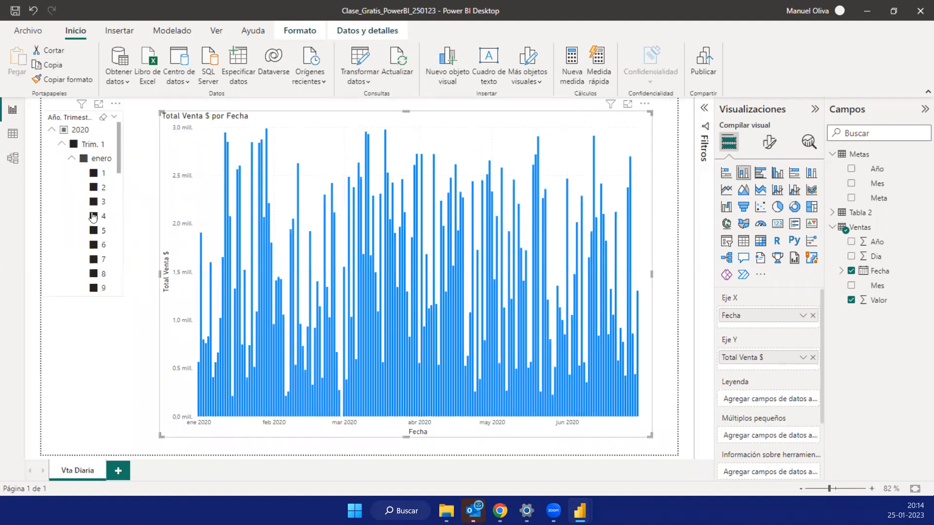
left_click(73, 159)
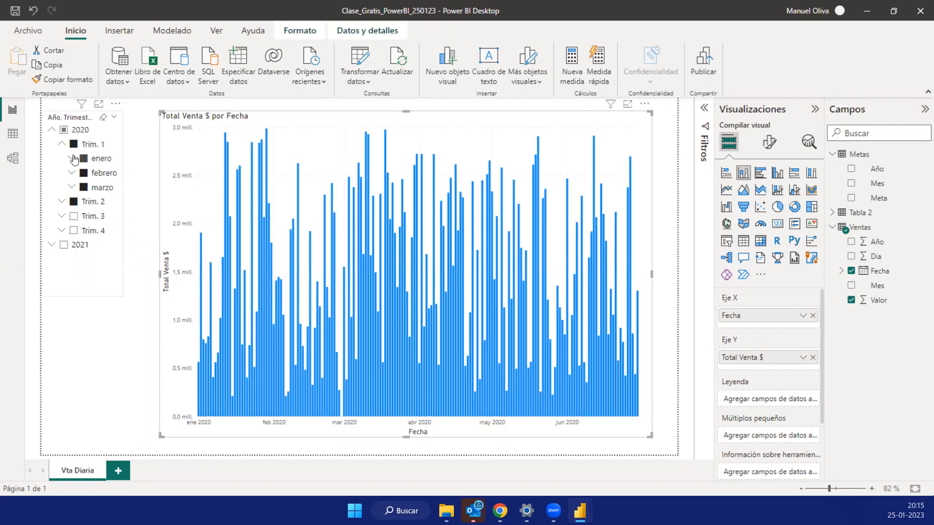
left_click(117, 136)
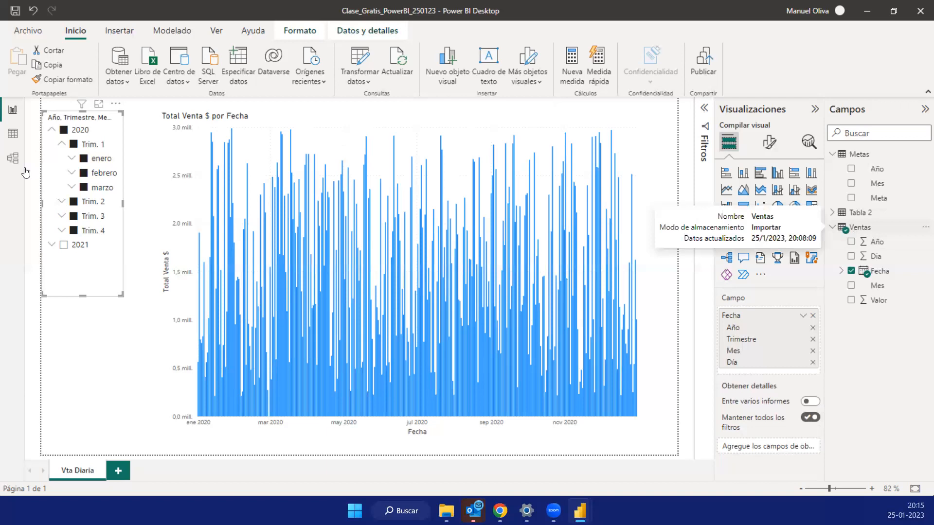
- View the Ventas table's data, including its Fecha column, and return to the report
left_click(13, 134)
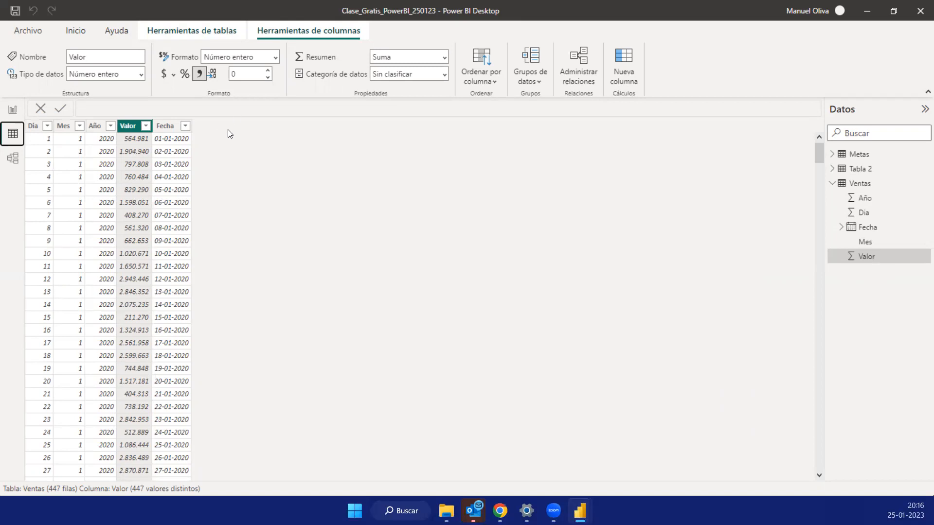
left_click(12, 110)
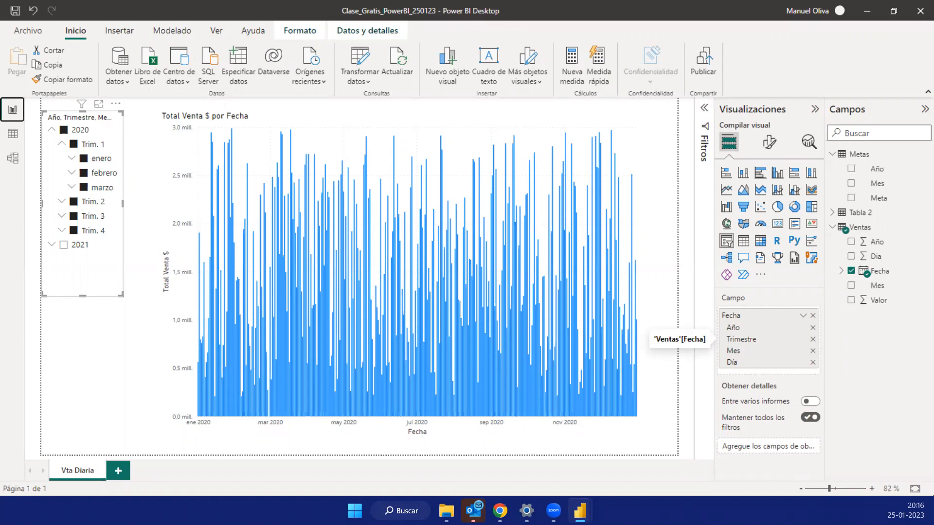
- Switch to Chrome and look over the ProgramBi homepage from its client logos up to the main banner
mouse_move(500, 511)
left_click(442, 411)
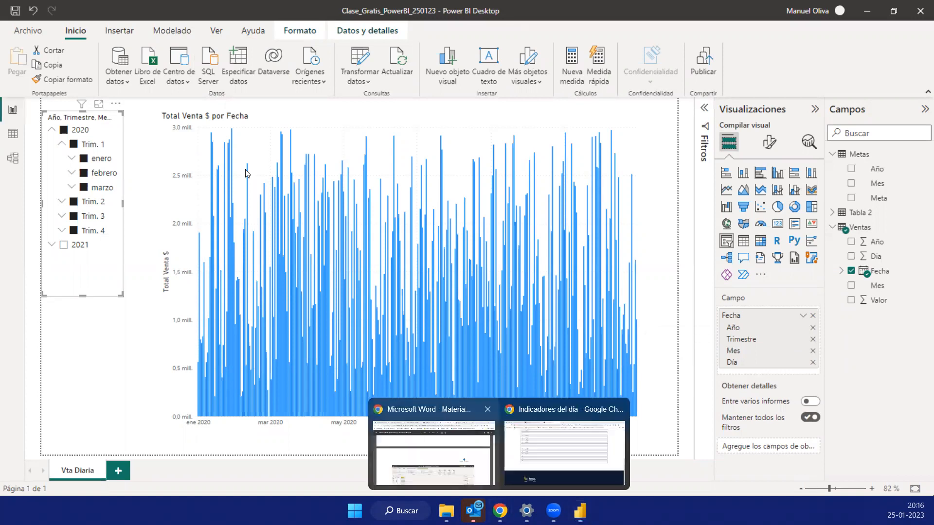
mouse_move(446, 510)
mouse_move(500, 511)
left_click(550, 413)
left_click(65, 11)
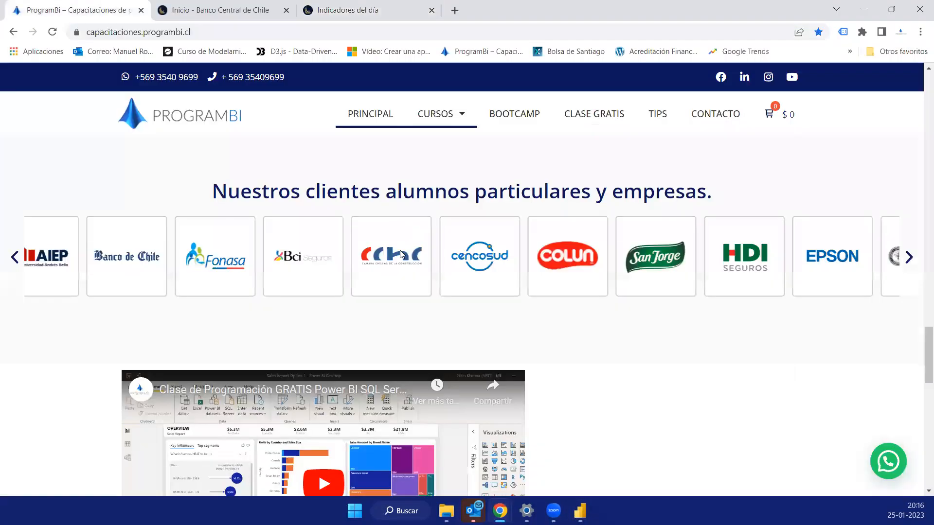
scroll(402, 258, "up", 4)
scroll(436, 227, "up", 4)
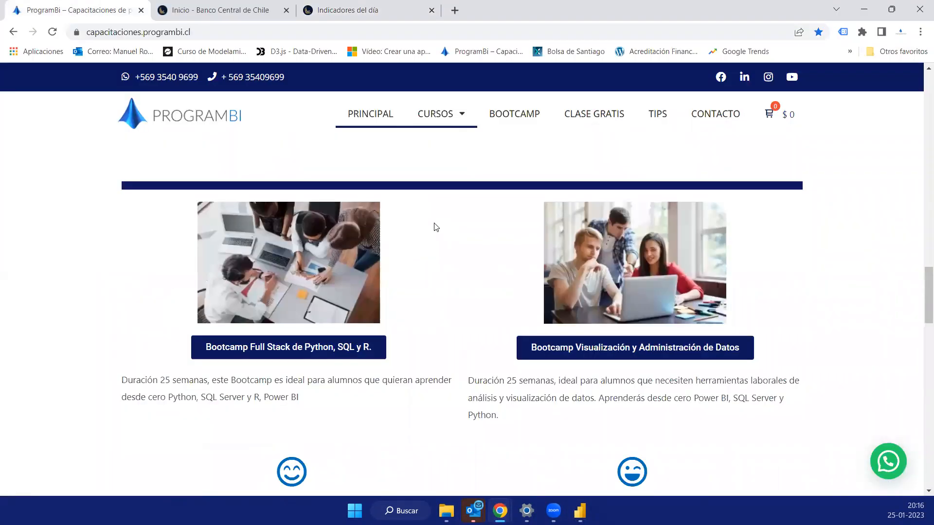
scroll(435, 227, "up", 5)
scroll(435, 227, "up", 4)
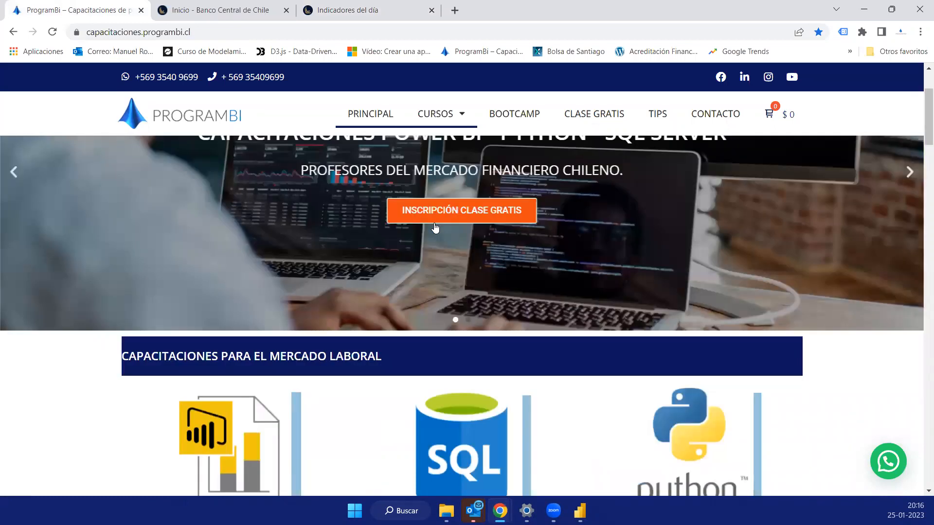
scroll(436, 227, "up", 2)
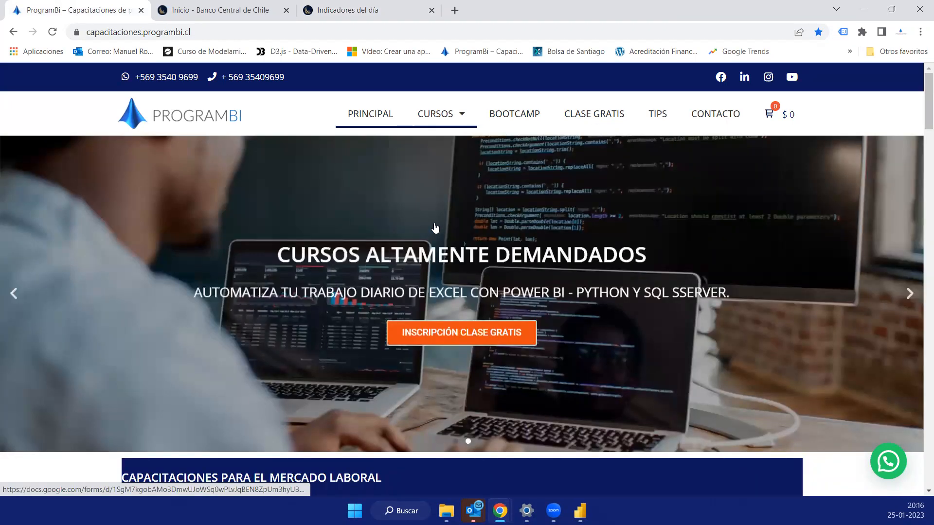
- Look through the ProgramBi homepage's courses, course packs, bootcamps and clients, and switch back to Power BI Desktop
scroll(435, 227, "down", 2)
scroll(435, 227, "down", 1)
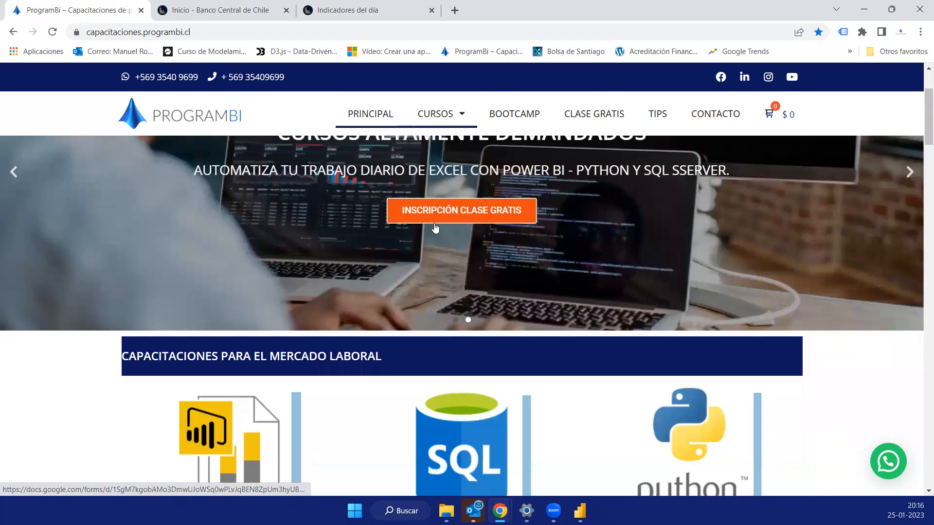
scroll(436, 227, "down", 4)
scroll(331, 236, "down", 2)
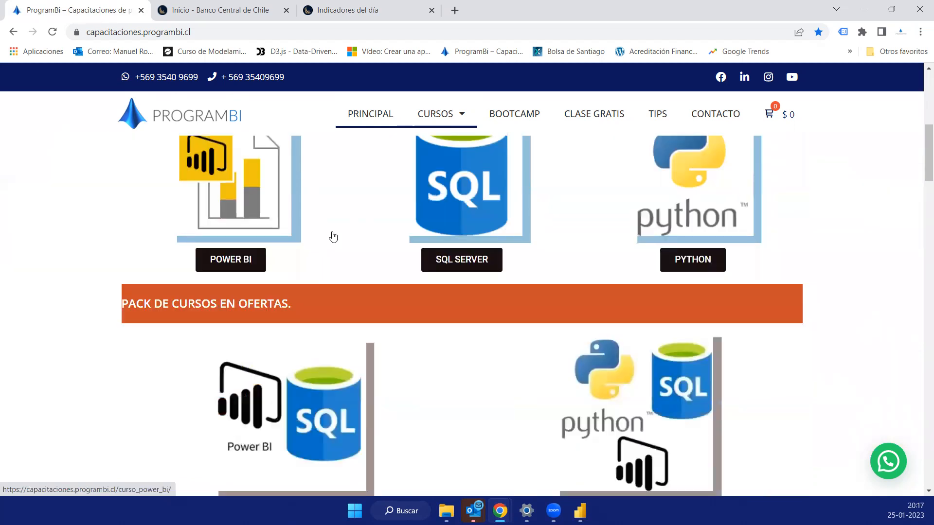
scroll(332, 237, "down", 15)
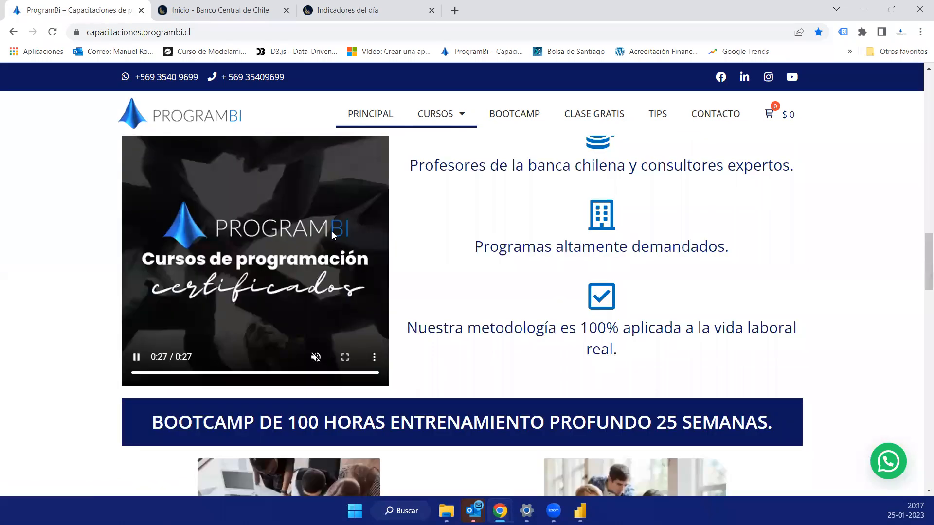
scroll(333, 232, "down", 10)
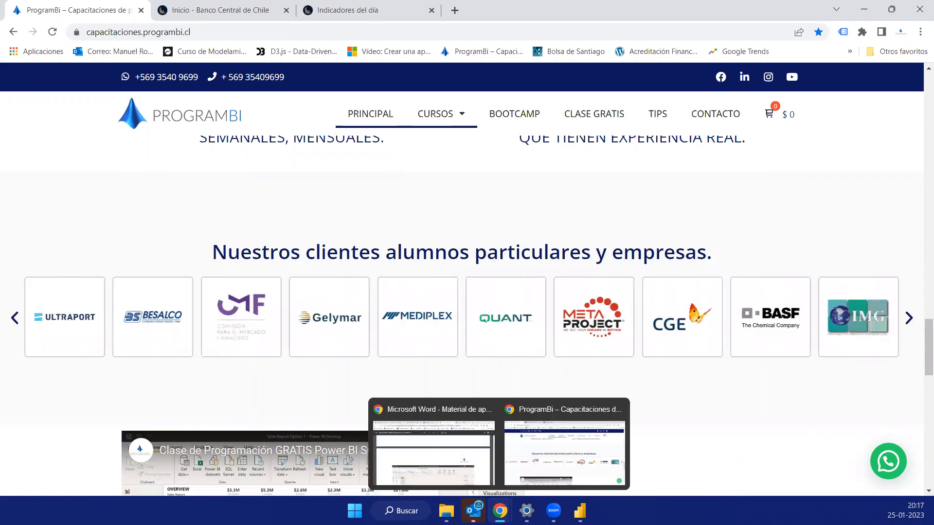
mouse_move(580, 511)
left_click(513, 450)
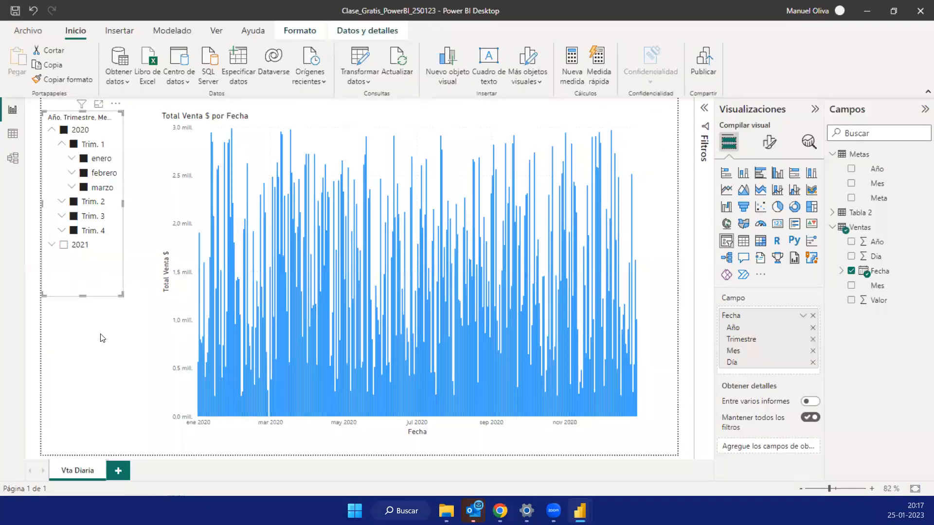
- Add a second, blank report page, return to the Vta Diaria page and select its chart
left_click(102, 338)
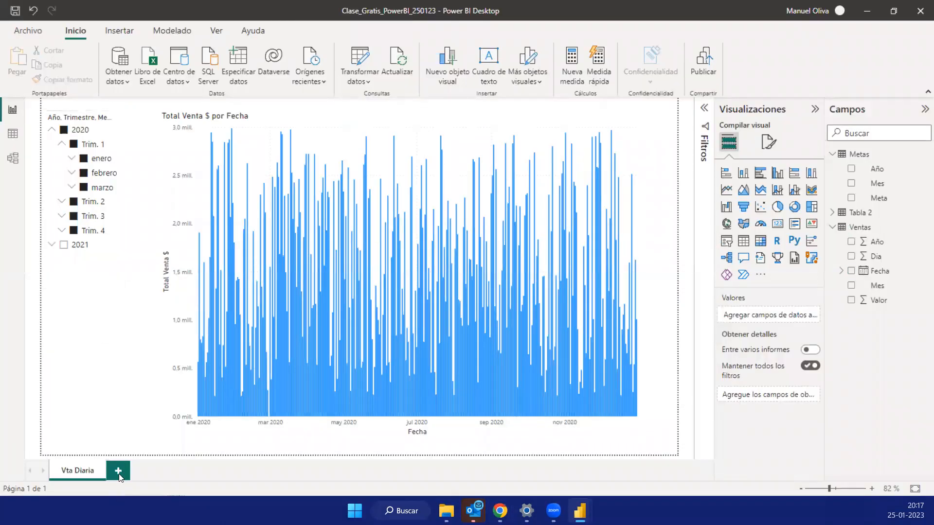
left_click(77, 295)
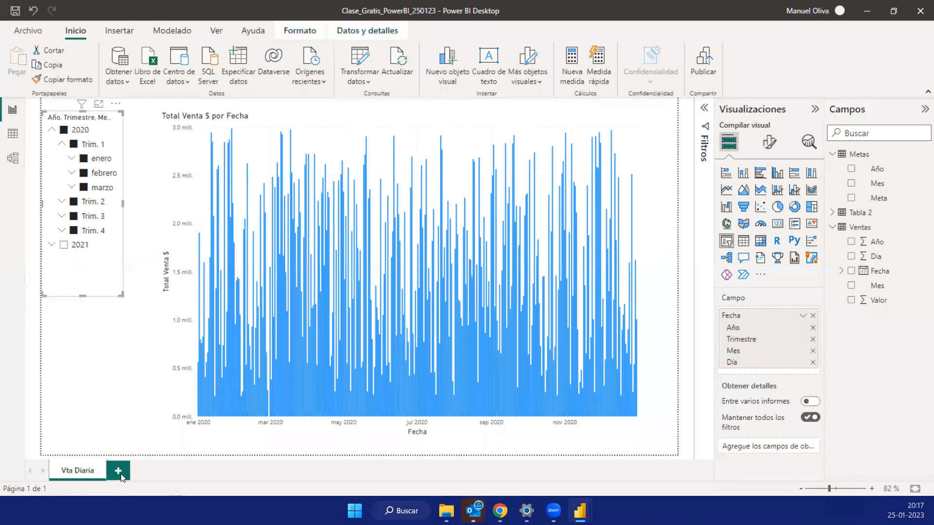
left_click(120, 472)
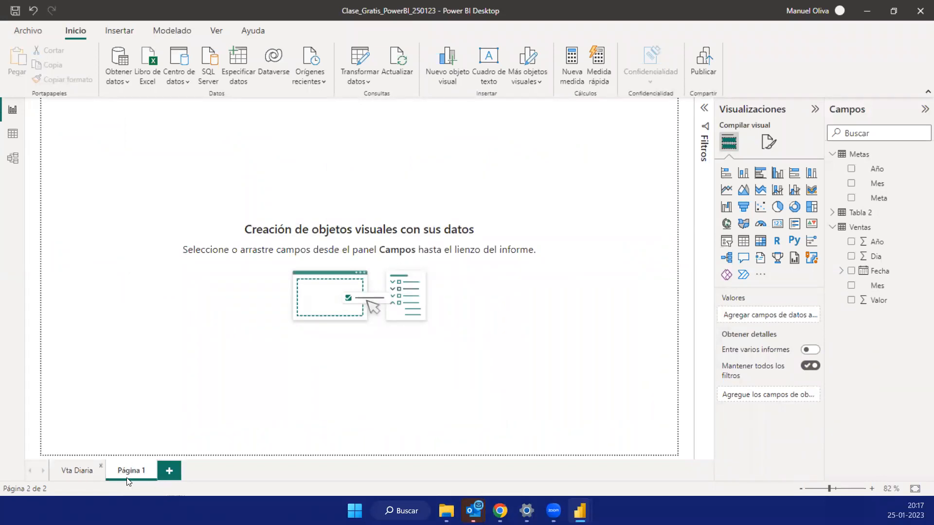
left_click(71, 472)
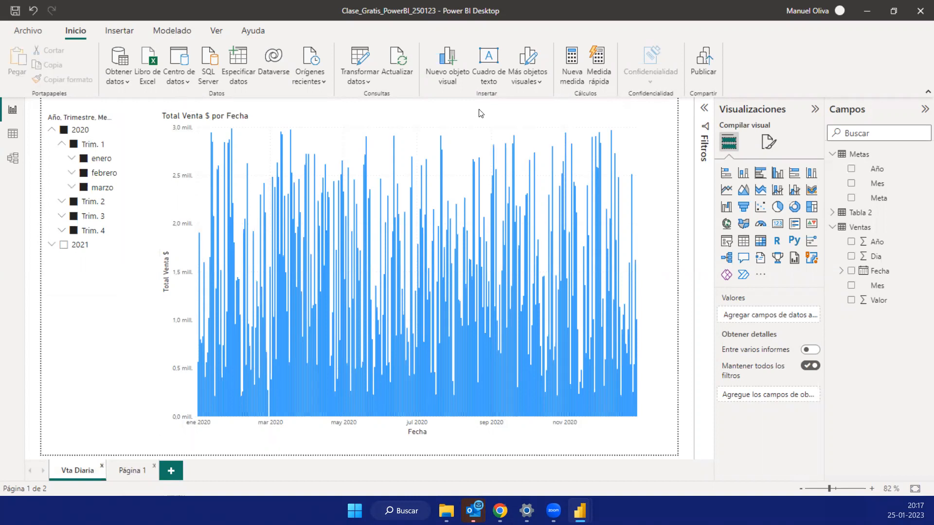
left_click(436, 120)
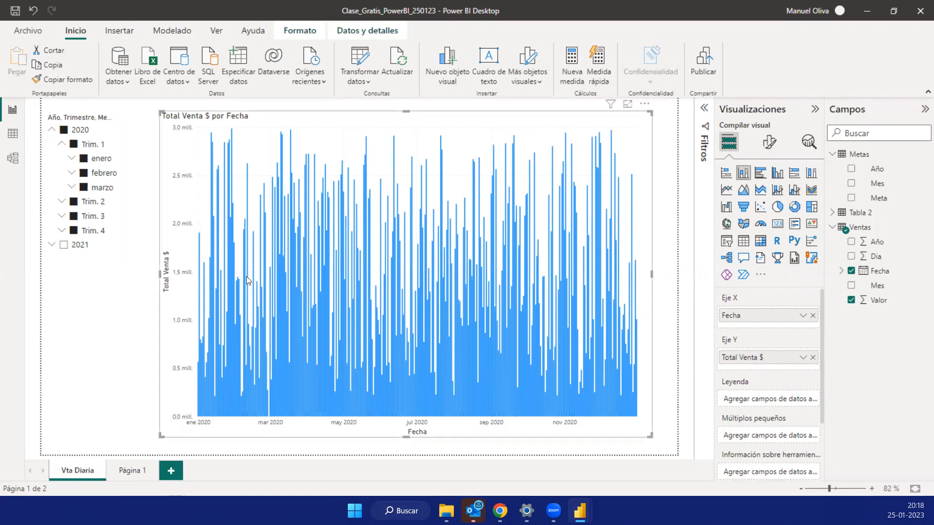
- Open the Ventas table's data and look through its daily rows and dates
left_click(15, 134)
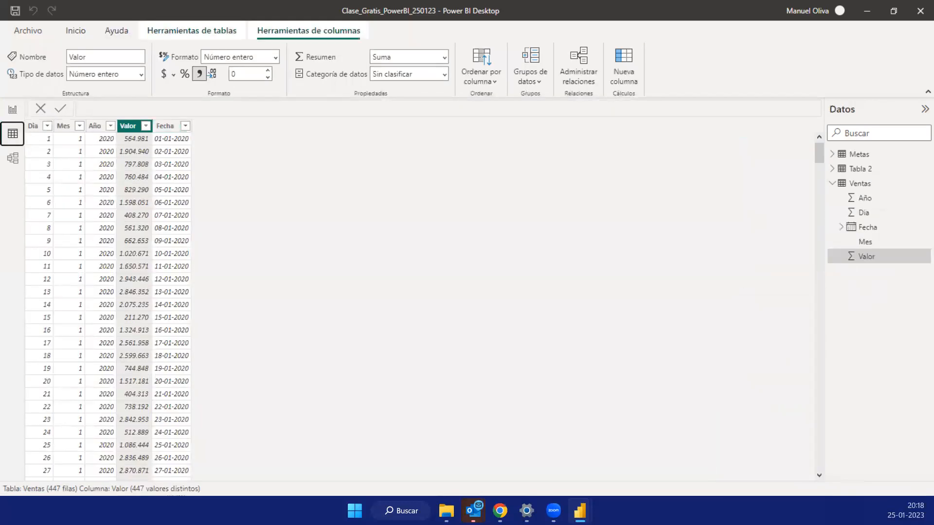
scroll(262, 244, "down", 20)
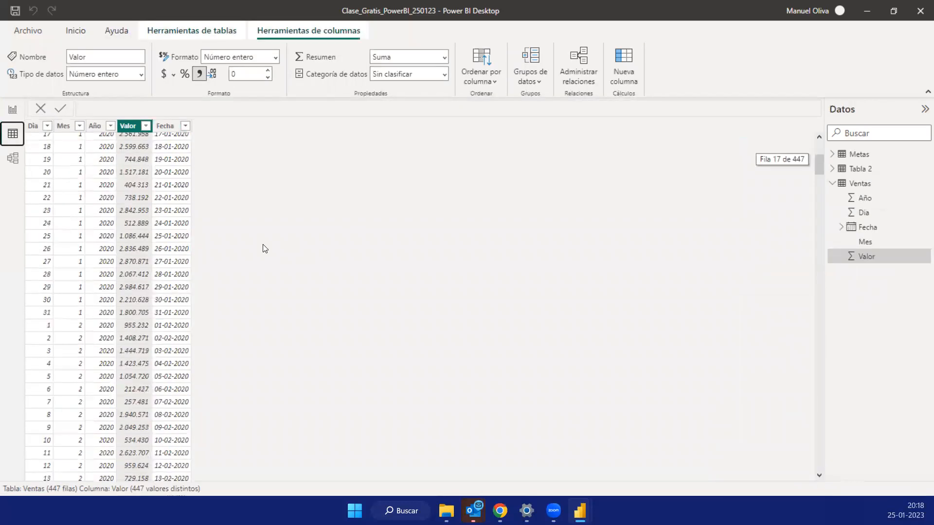
scroll(263, 244, "down", 3)
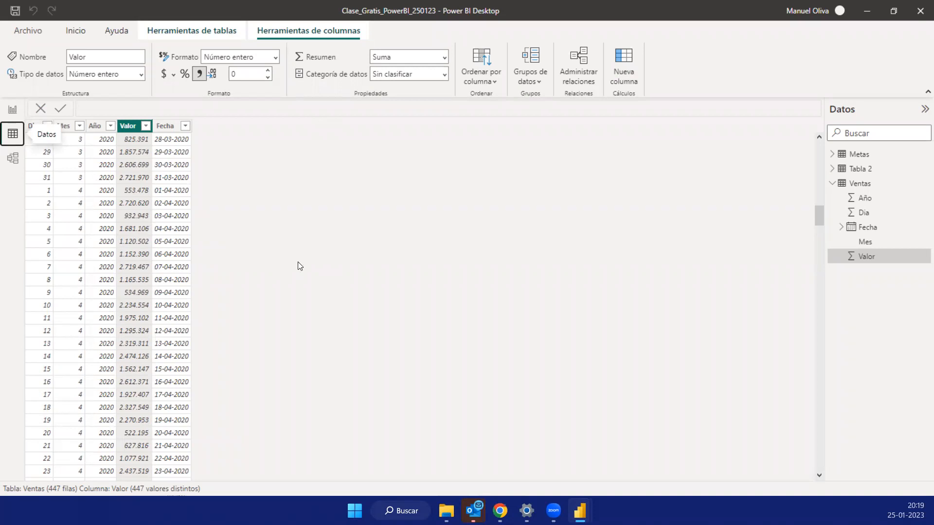
- Start a new calculated table and name it Calendario in its formula
left_click(859, 188)
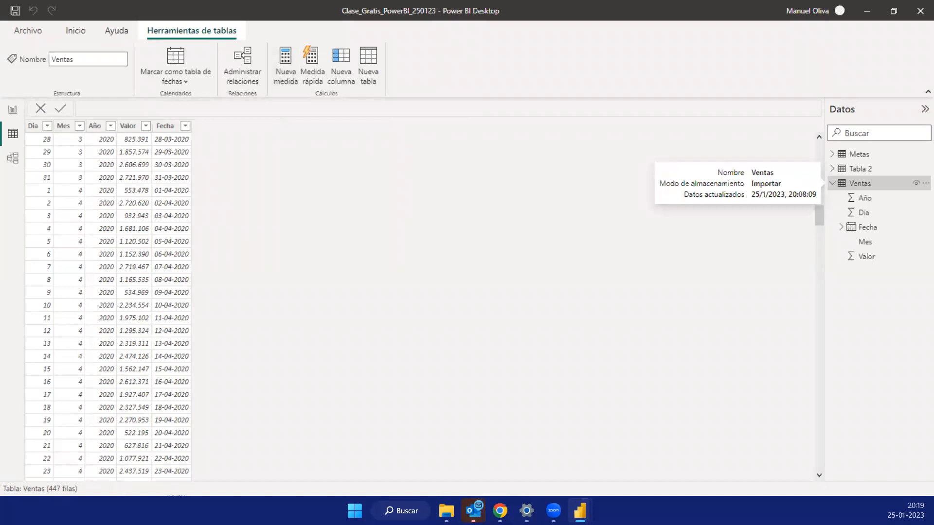
left_click(365, 72)
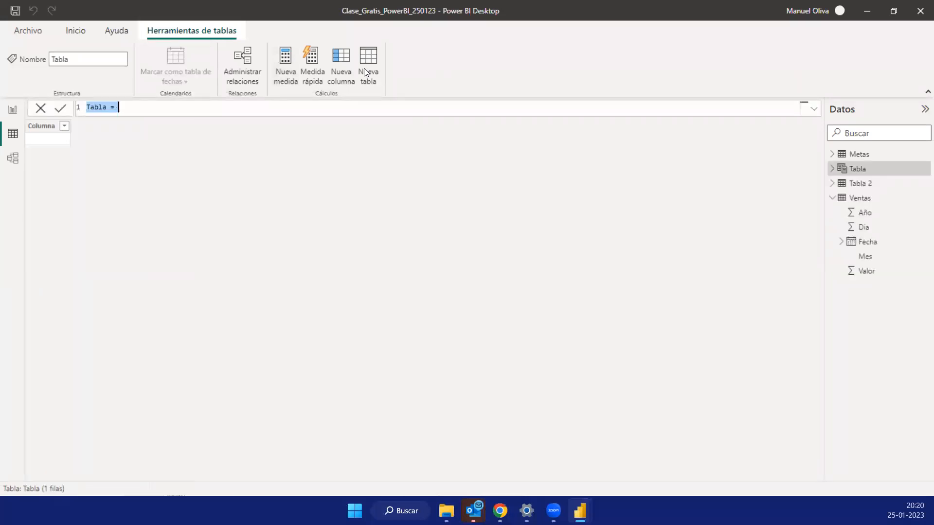
double_click(106, 107)
key("shift+Left")
key("shift+Left")
type("Calendario")
- Begin the Calendario table's formula with the CALENDAR function and the start date DATE(2020,1,1)
left_click(149, 110)
type("CALE")
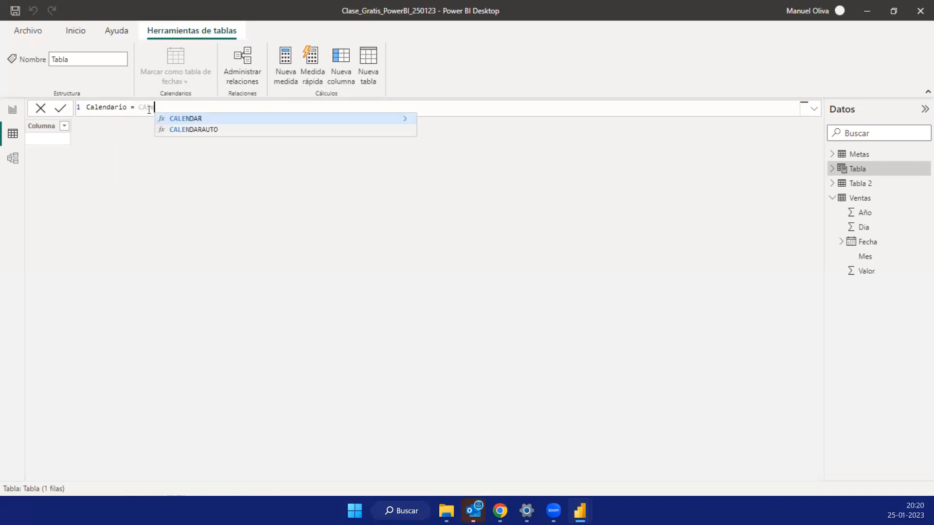
key("Tab")
type("DAT")
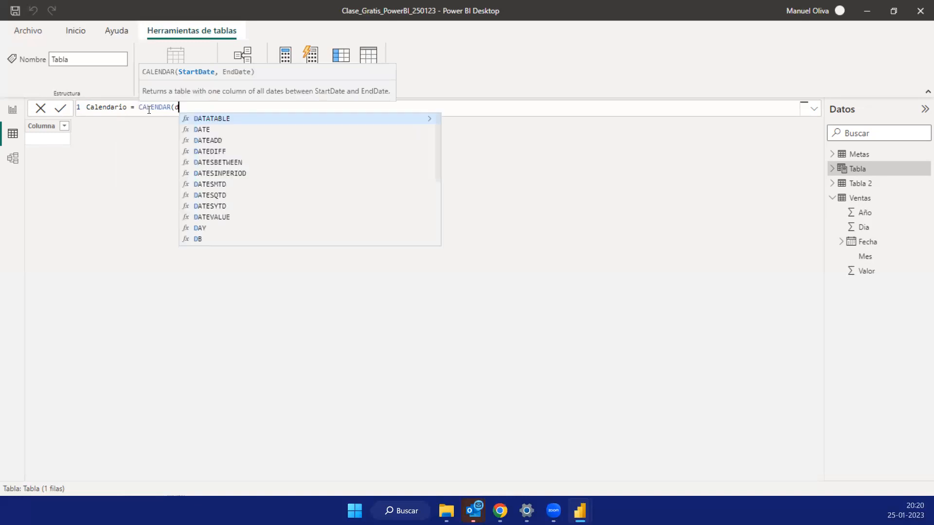
key("BackSpace")
key("BackSpace")
key("BackSpace")
type("DATE")
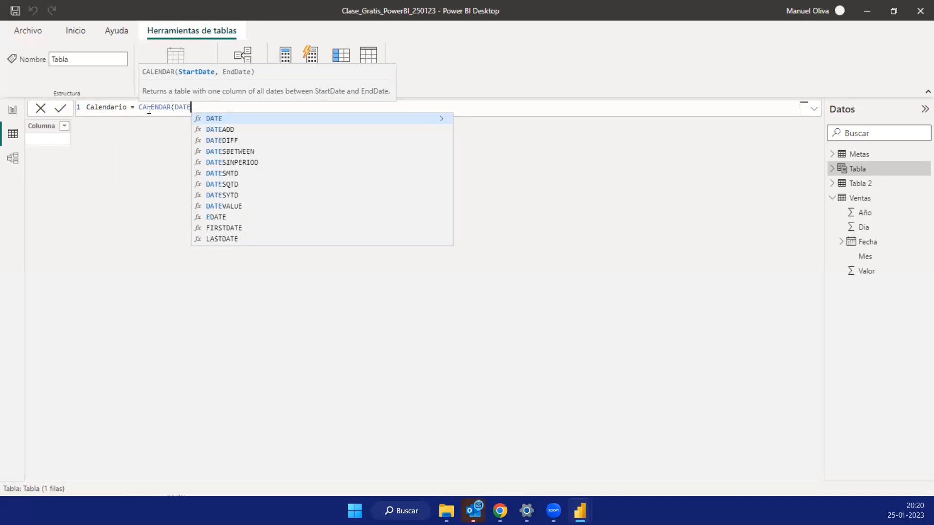
type("(")
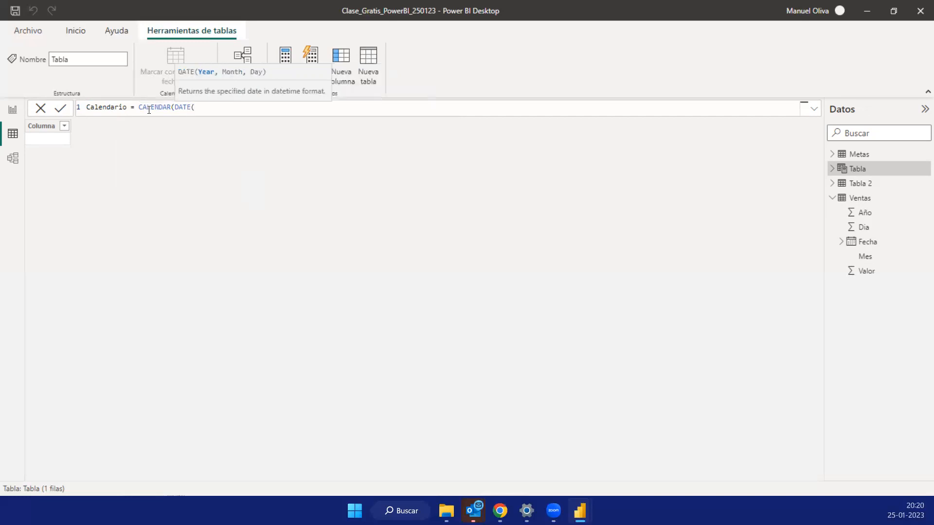
type("2020,1,1)")
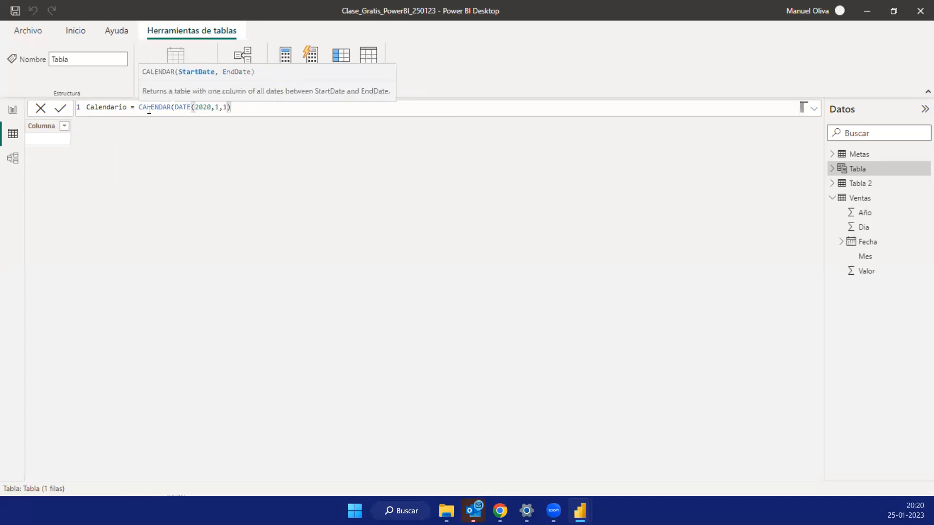
type(",DATE")
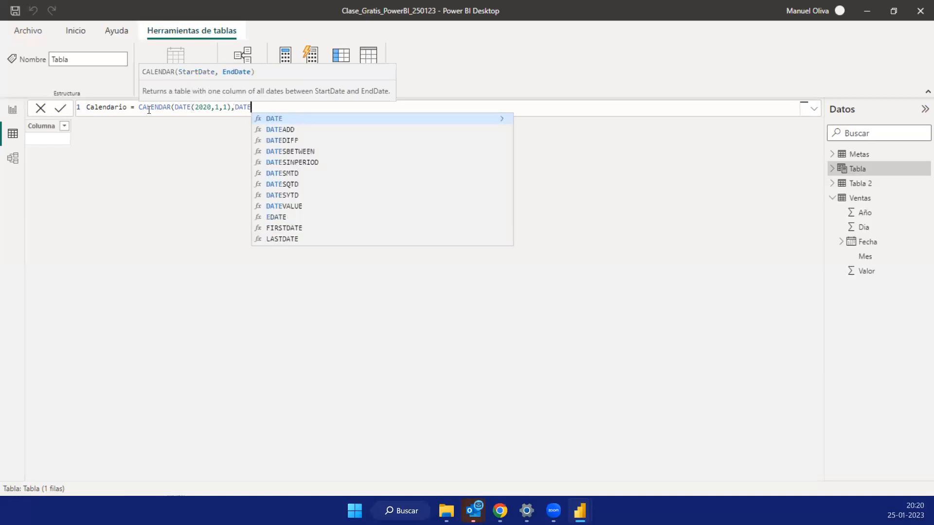
type("(")
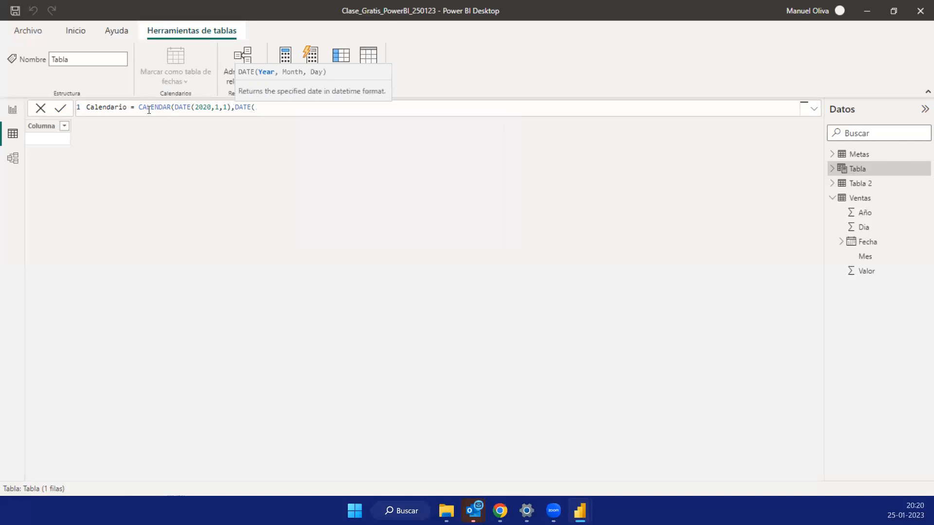
type("2021,12,31))")
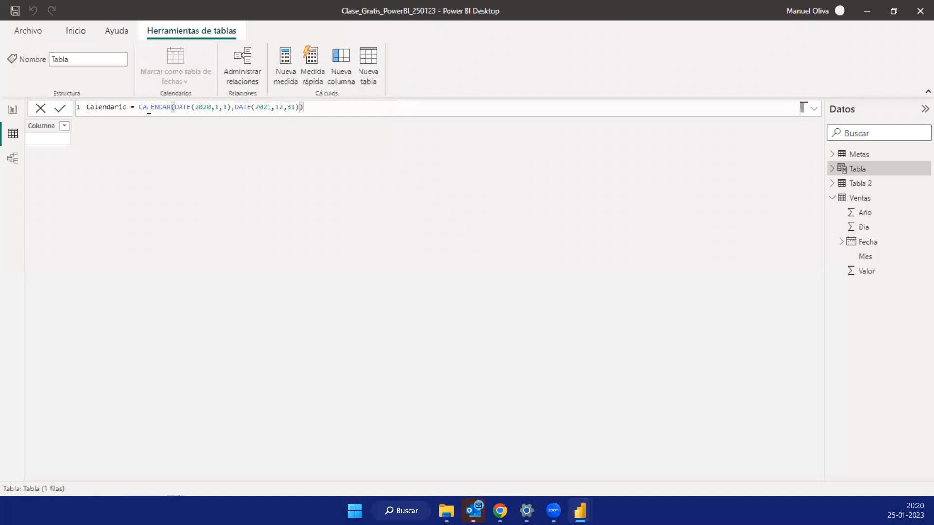
- Complete the CALENDAR formula with the end date DATE(2021,12,31) and create the Calendario table
key("Return")
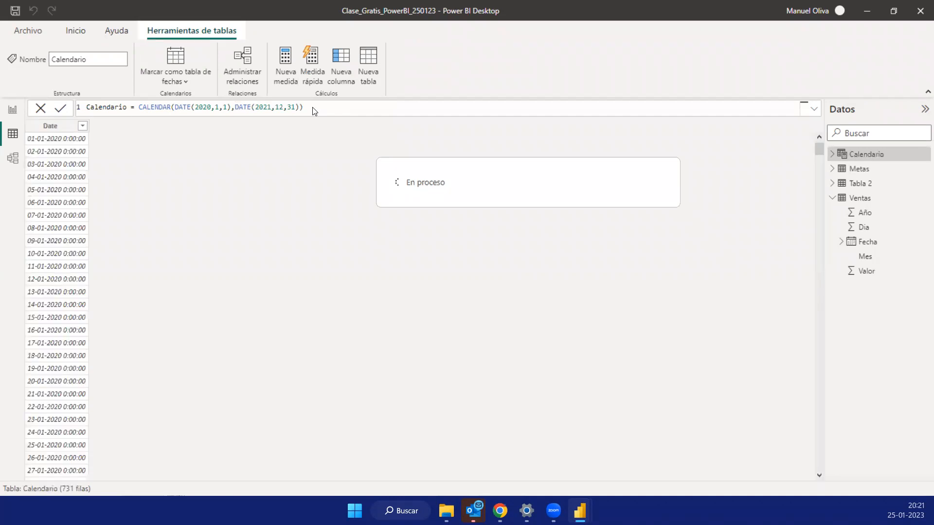
- Format the Calendario table's Date column as a short date, *14-03-2001 (Short Date)
left_click_drag(308, 108, 67, 114)
left_click(302, 107)
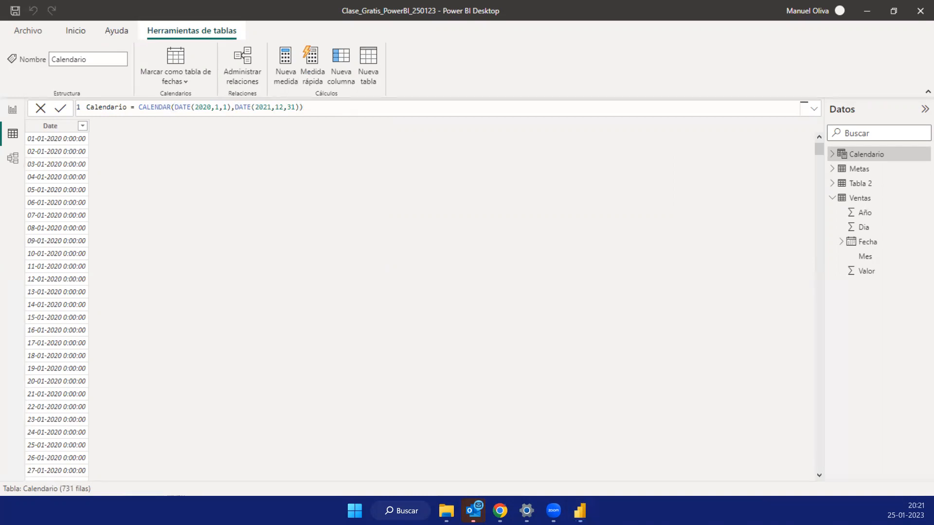
left_click(58, 127)
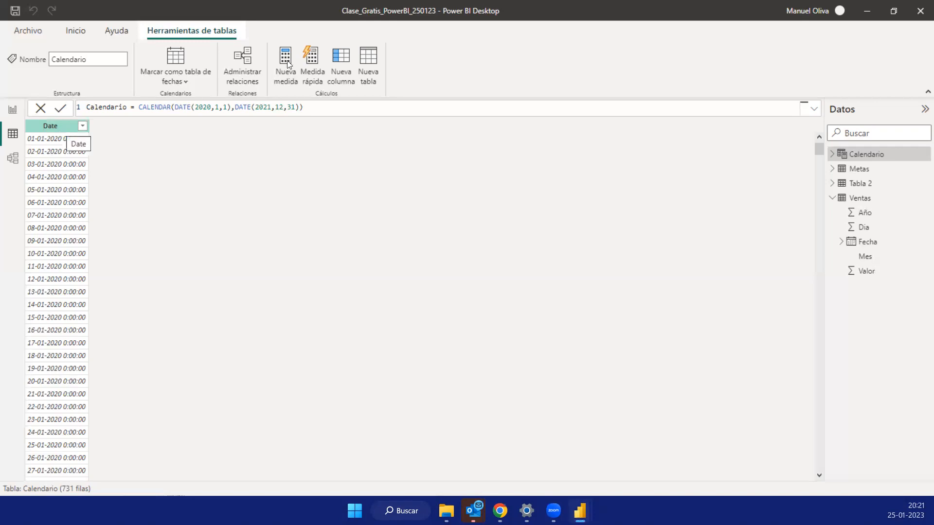
left_click(51, 127)
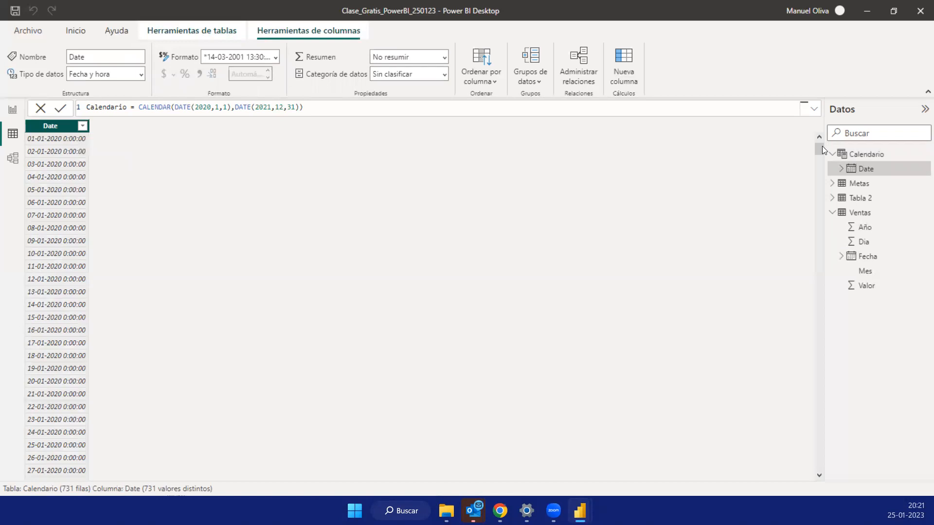
left_click_drag(819, 148, 819, 465)
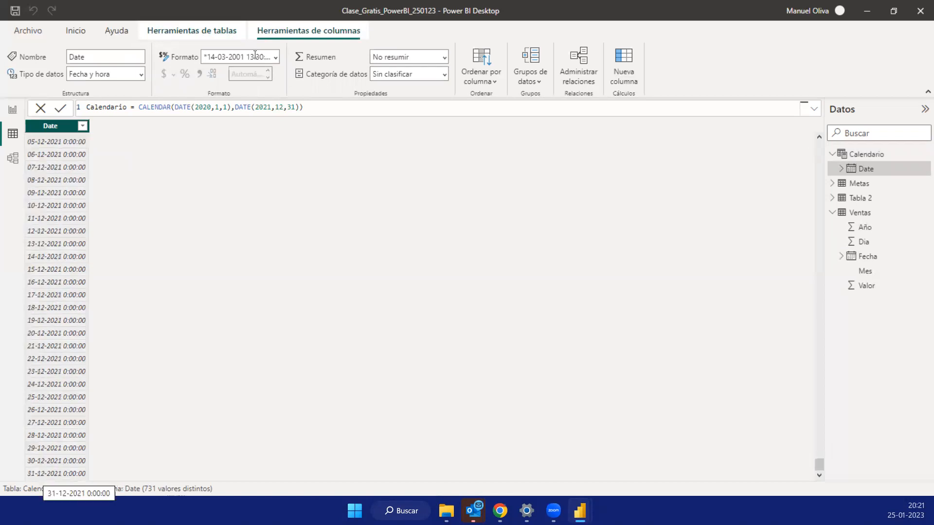
left_click(276, 59)
left_click(266, 114)
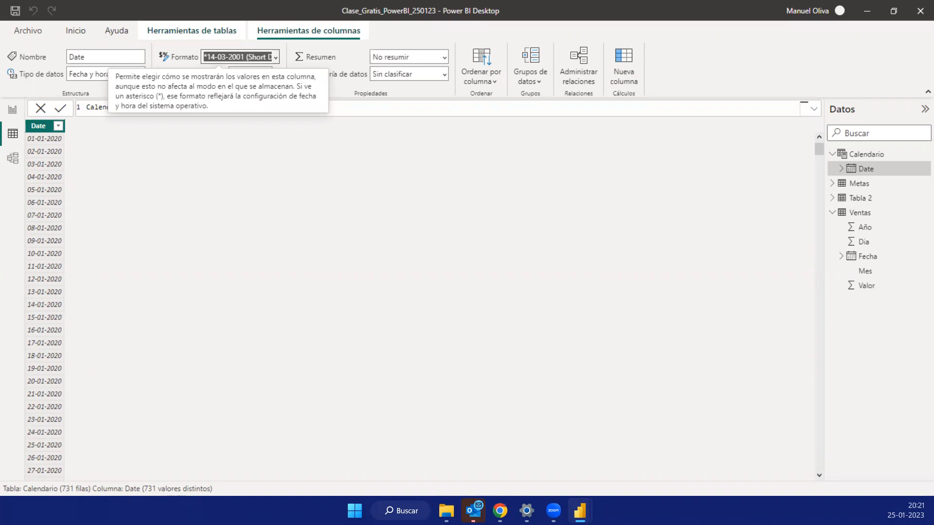
- Arrange the model diagram with Calendario above Ventas, Metas moved lower, and Ventas shifted slightly aside
left_click(13, 165)
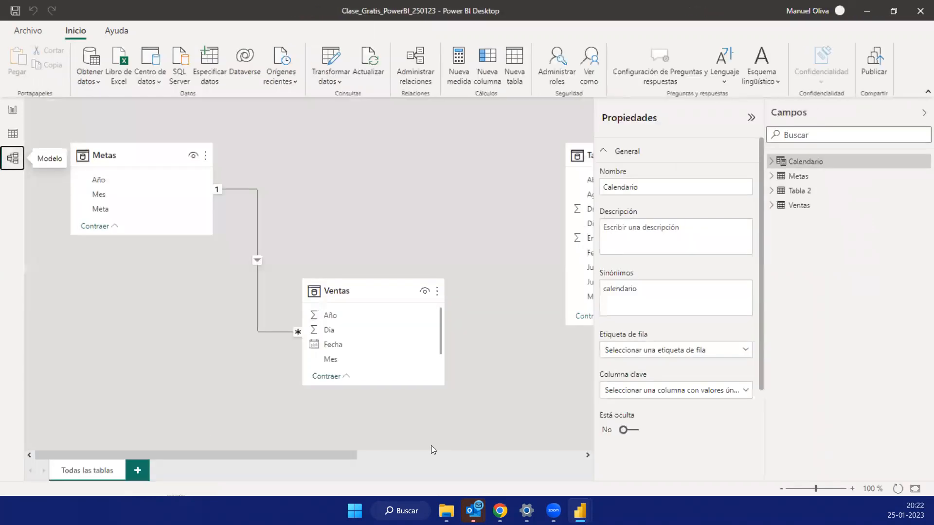
scroll(429, 446, "right", 5)
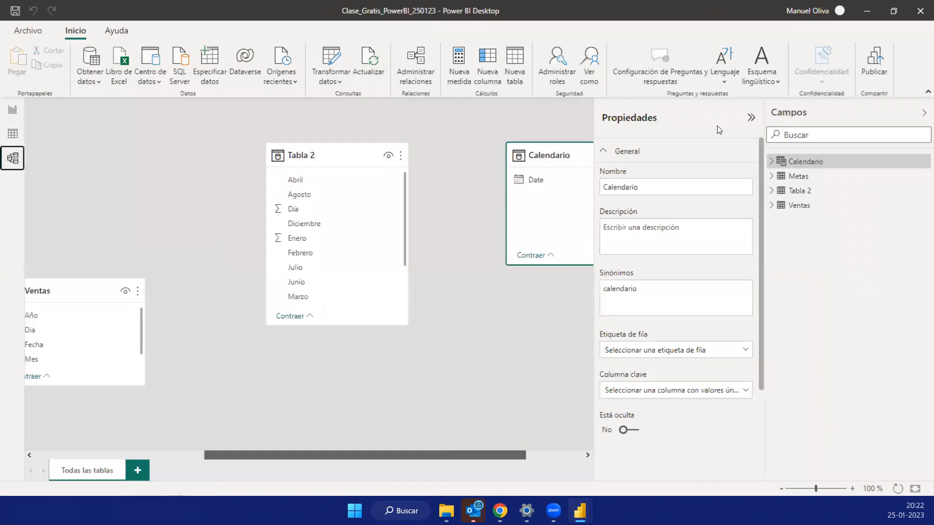
left_click(752, 119)
left_click_drag(367, 137, 367, 138)
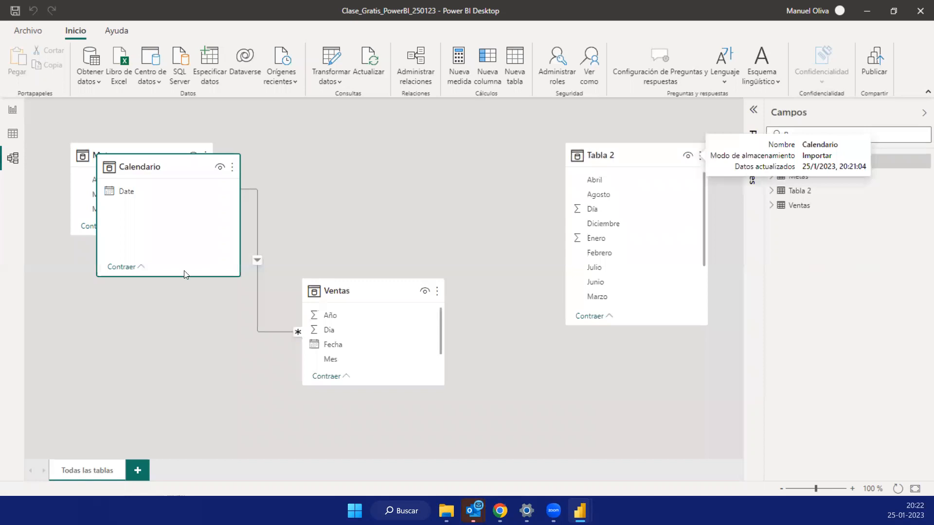
left_click_drag(127, 149, 108, 203)
left_click_drag(342, 292, 384, 304)
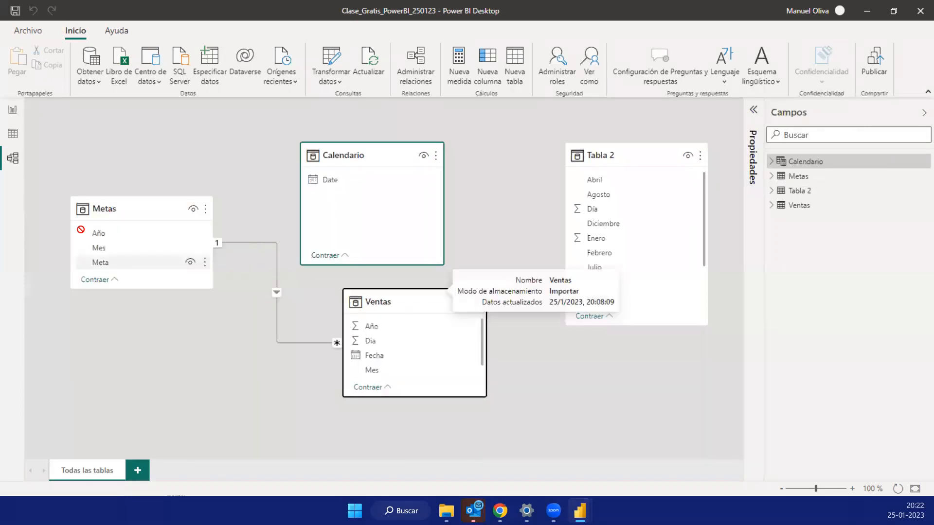
left_click(192, 269)
left_click_drag(249, 241, 248, 270)
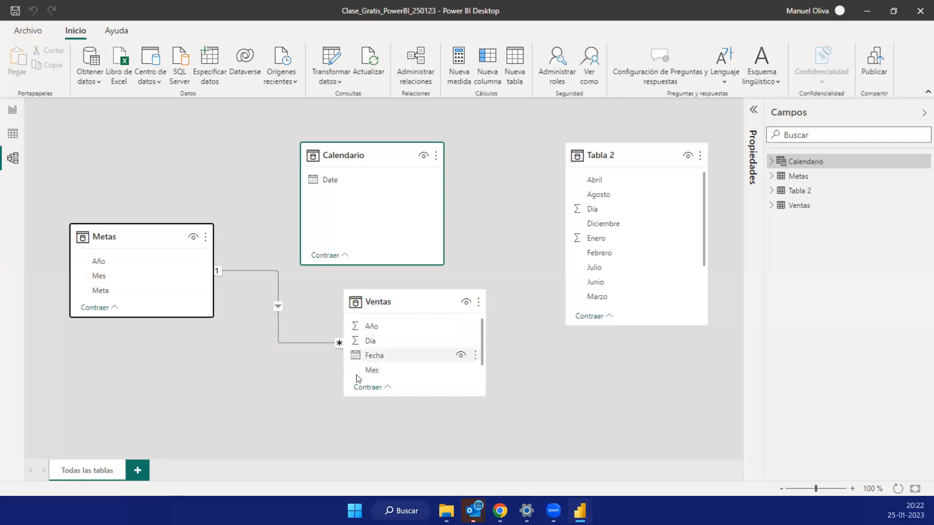
- Review the Metas and Ventas table data, and delete the relationship between those two tables in the model
left_click(13, 134)
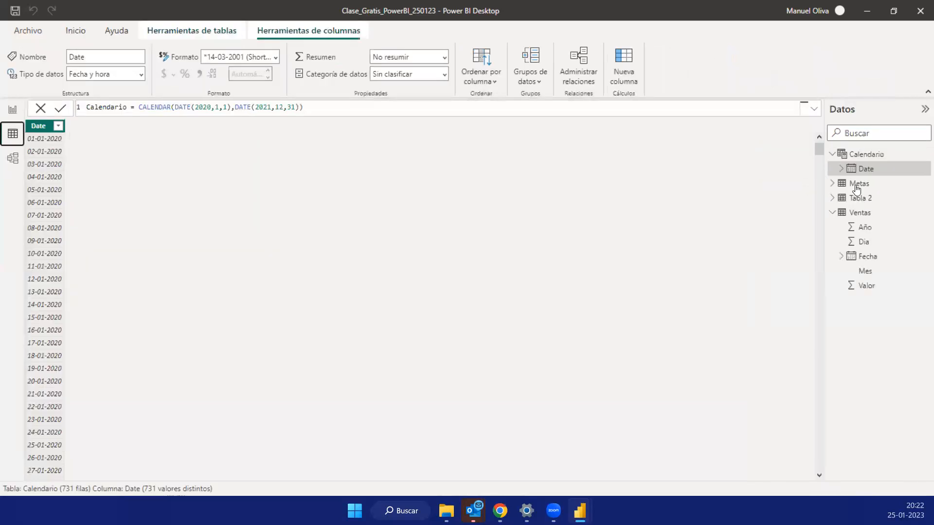
left_click(857, 185)
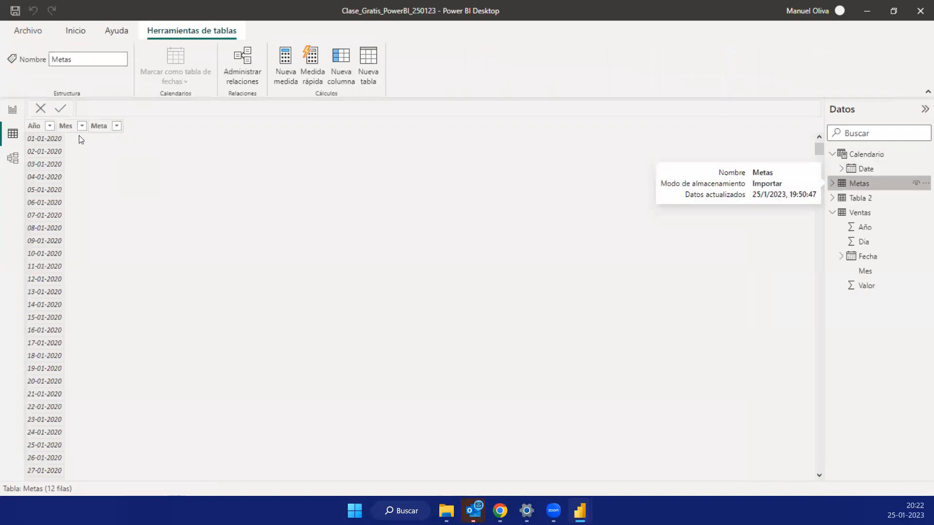
left_click(861, 214)
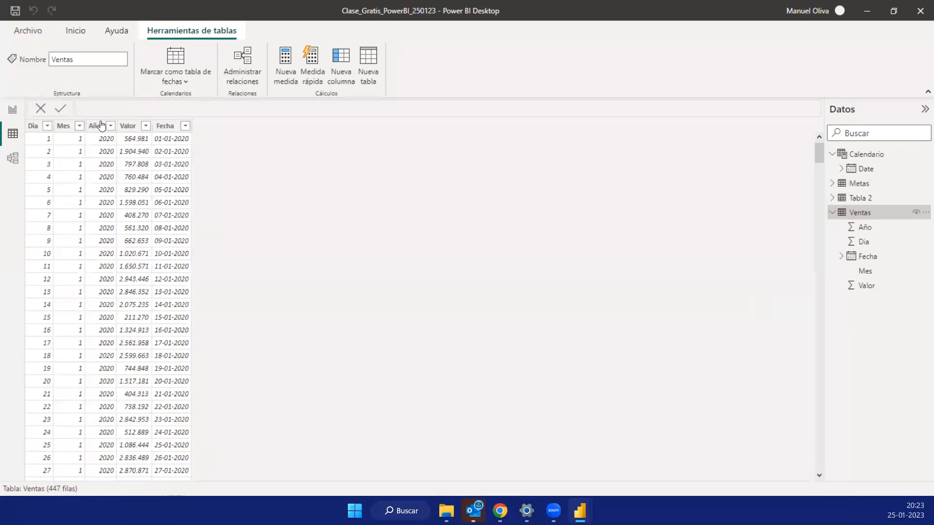
left_click_drag(823, 156, 839, 98)
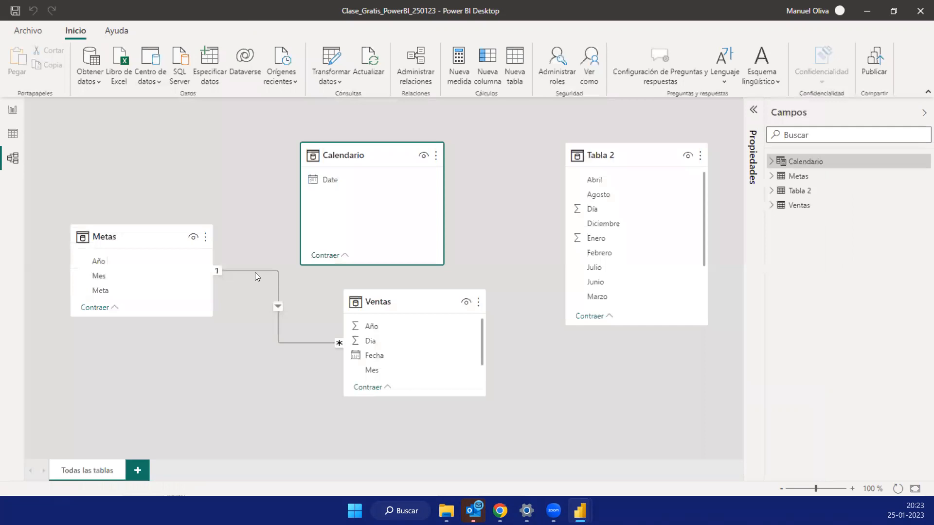
right_click(256, 275)
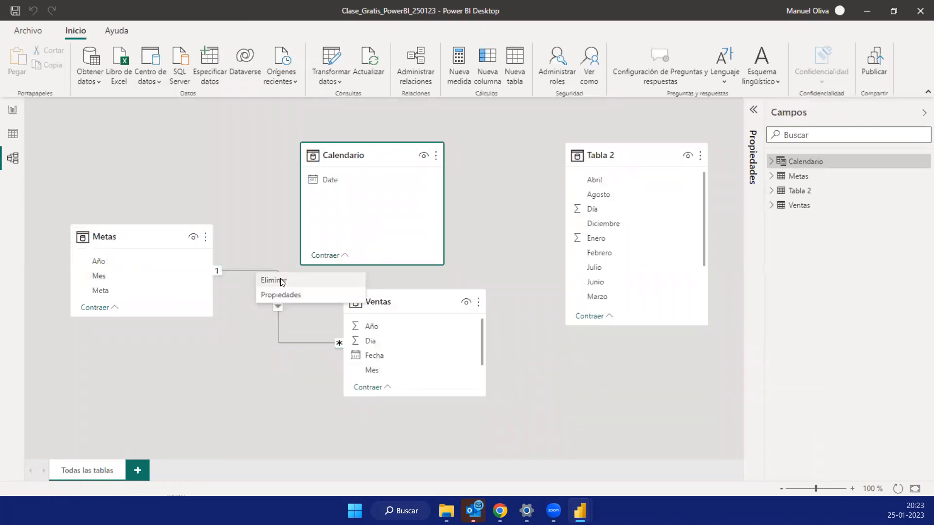
left_click(281, 281)
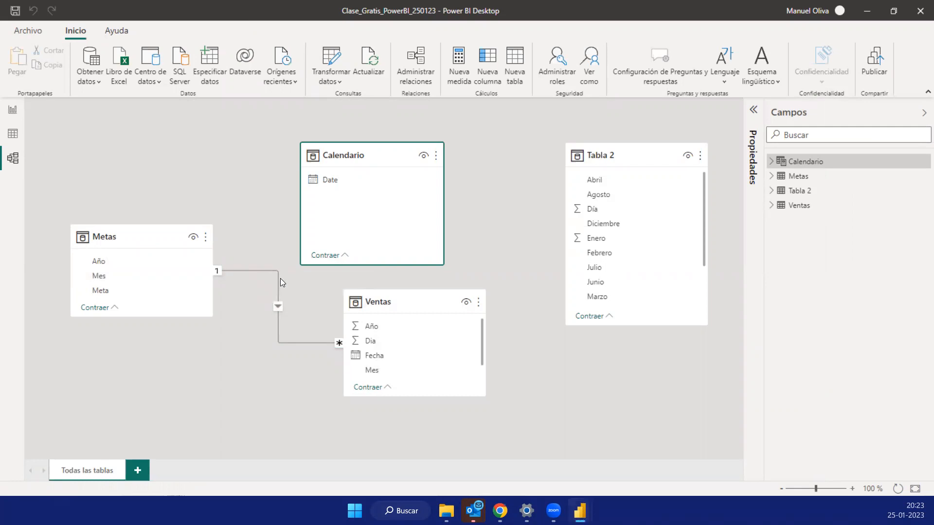
left_click(528, 282)
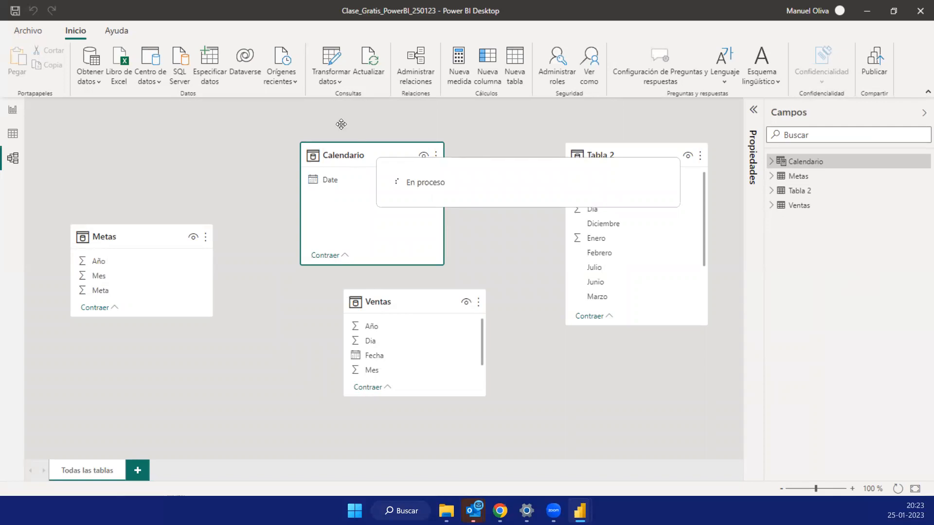
- Relate Calendario's Date field to the Fecha field in Ventas and space the two tables apart in the diagram
left_click_drag(390, 304, 440, 304)
left_click_drag(330, 181, 421, 362)
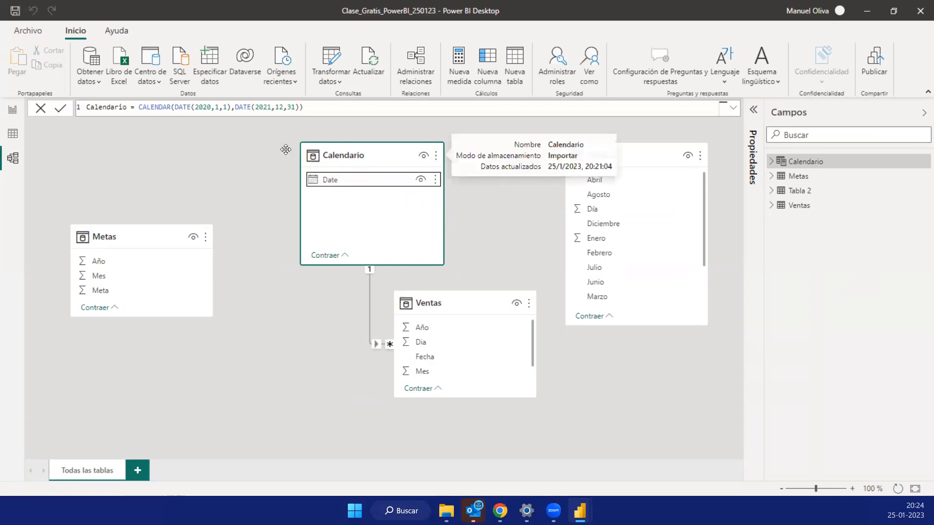
left_click_drag(361, 150, 278, 150)
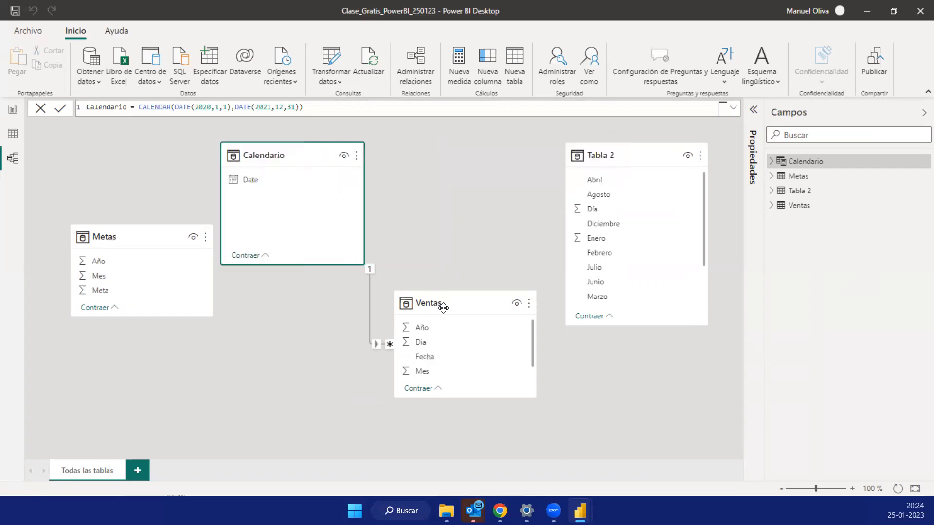
left_click_drag(443, 308, 455, 308)
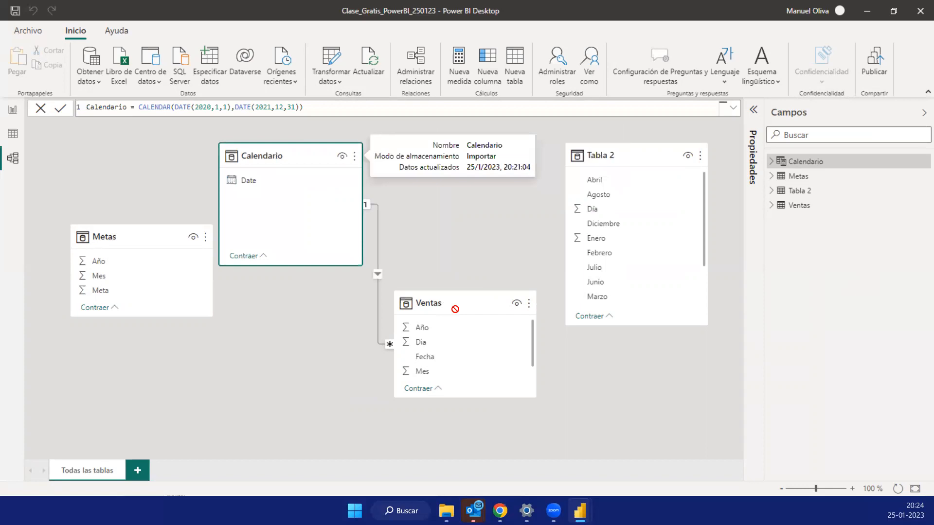
- Examine the linked columns, cardinality and cross-filter direction of the Calendario–Ventas relationship, and accept its settings
left_click(381, 235)
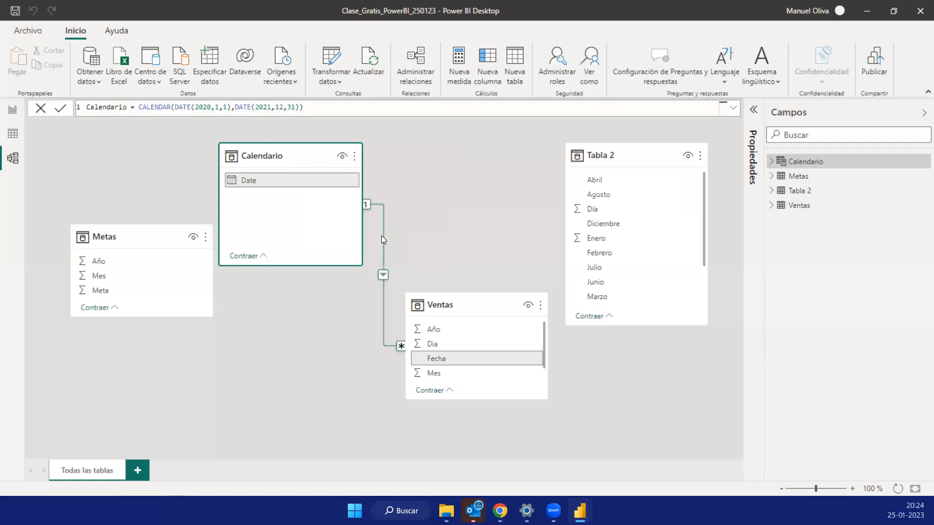
double_click(382, 237)
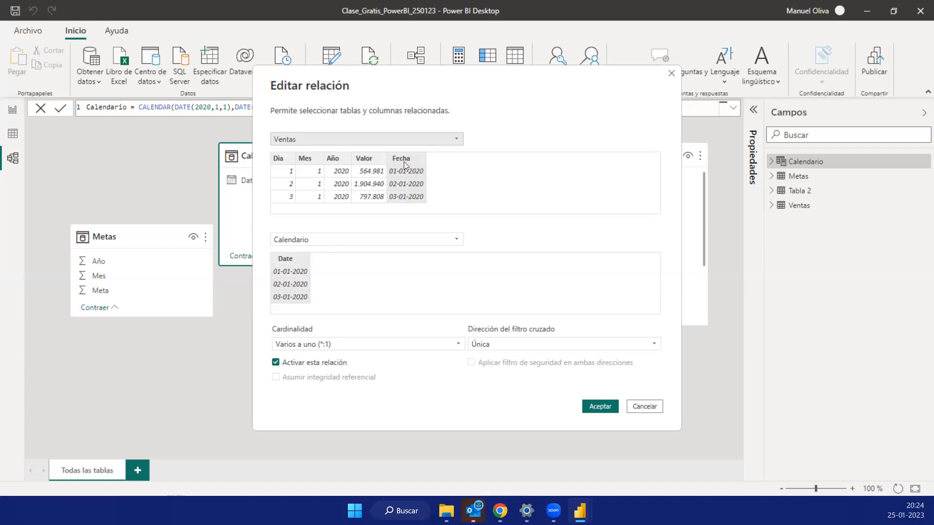
left_click(599, 407)
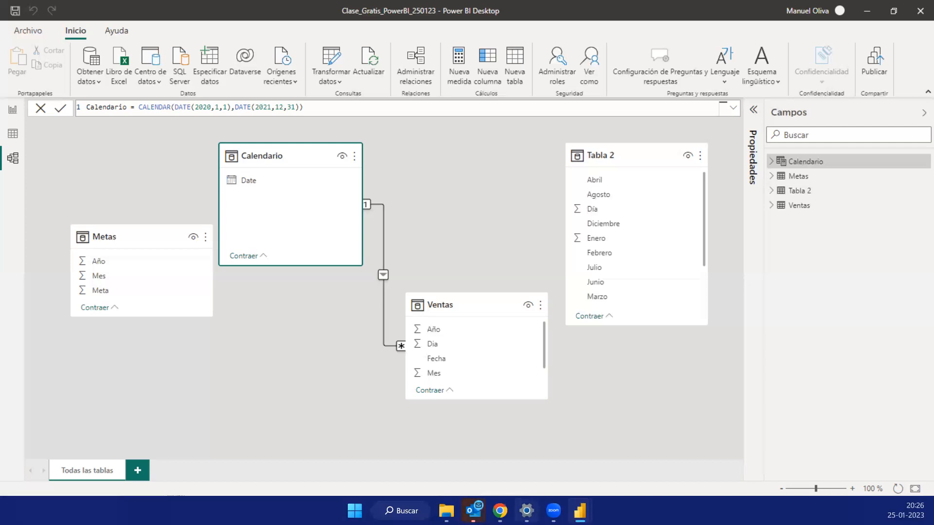
- Switch to Chrome's ProgramBI website and open the Power BI course page
left_click(500, 511)
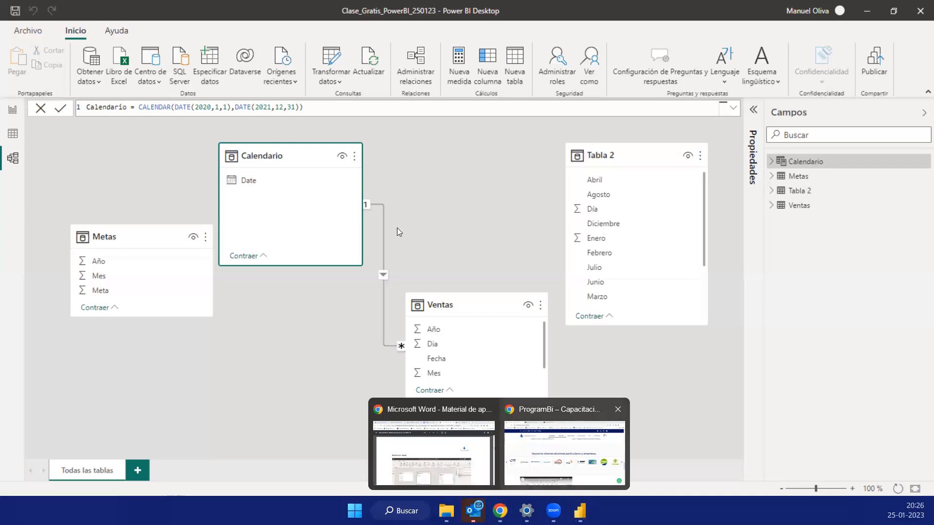
left_click(564, 453)
scroll(397, 228, "up", 5)
scroll(397, 231, "up", 20)
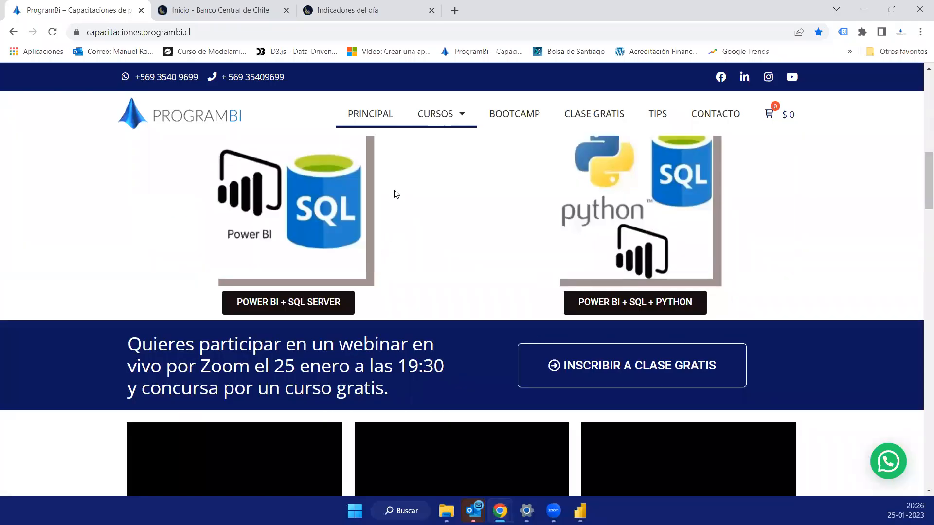
scroll(346, 262, "down", 3)
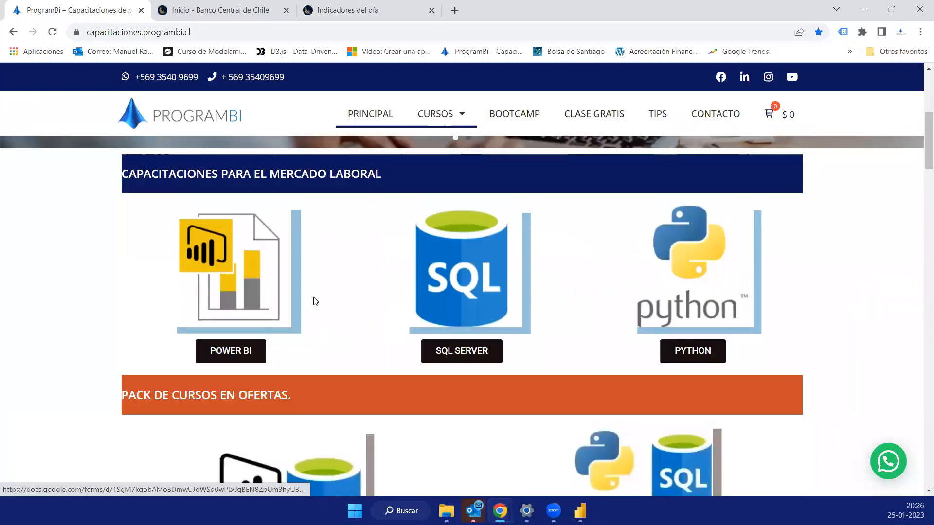
left_click(228, 289)
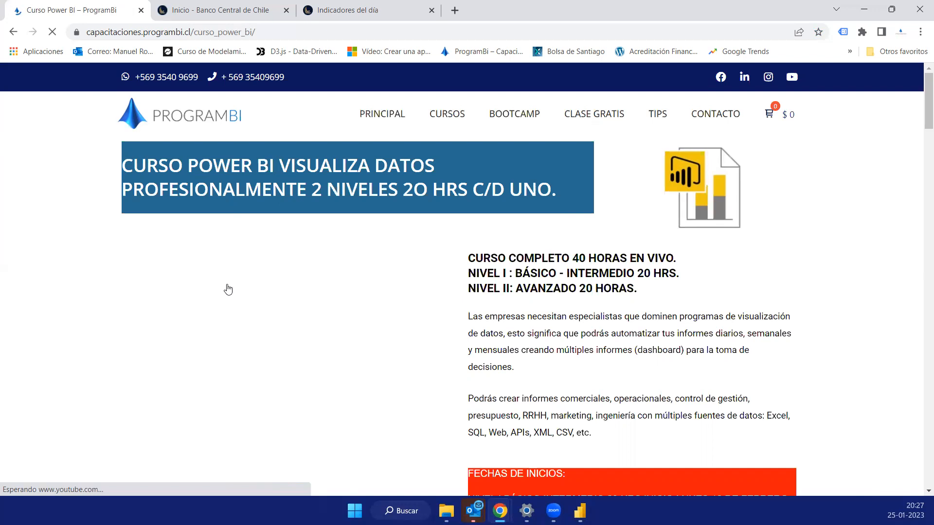
- Look through the Power BI course page, examining the start dates and the module lists of levels I and II
scroll(670, 322, "down", 5)
scroll(669, 318, "down", 9)
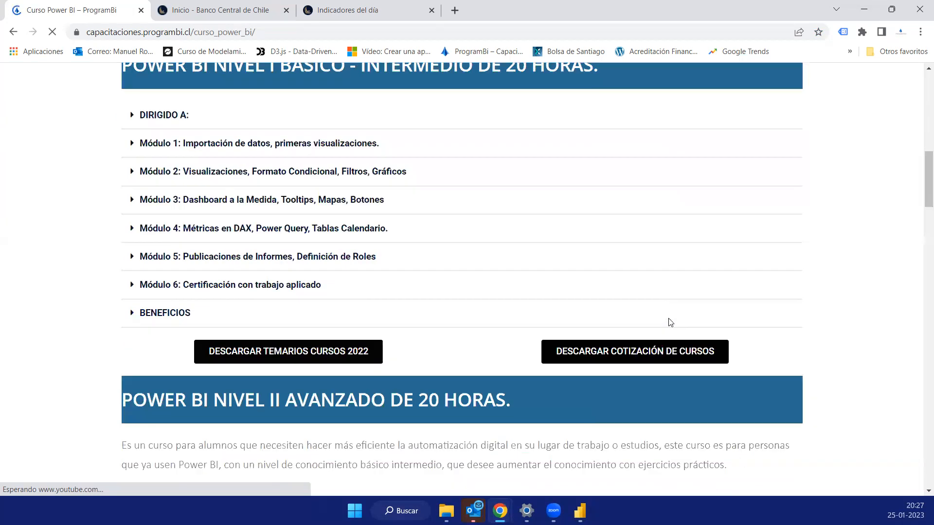
scroll(510, 274, "up", 2)
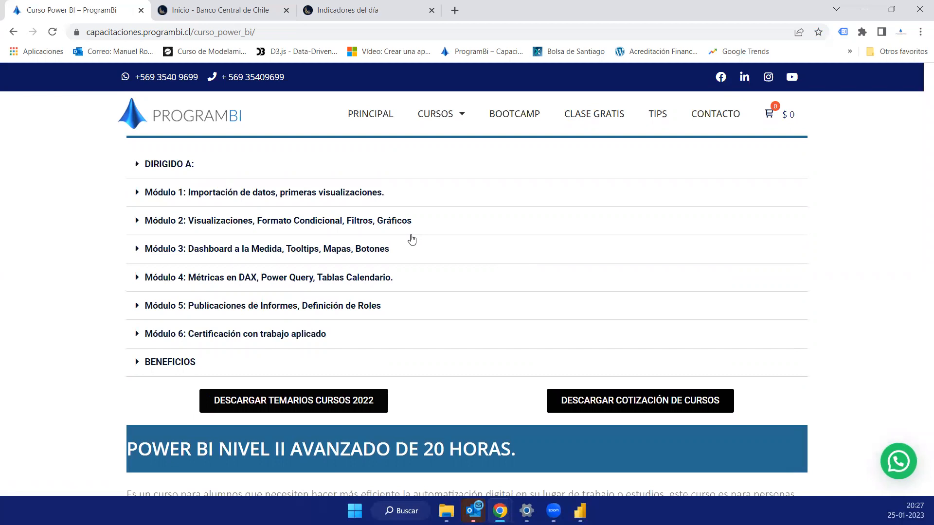
scroll(364, 245, "down", 7)
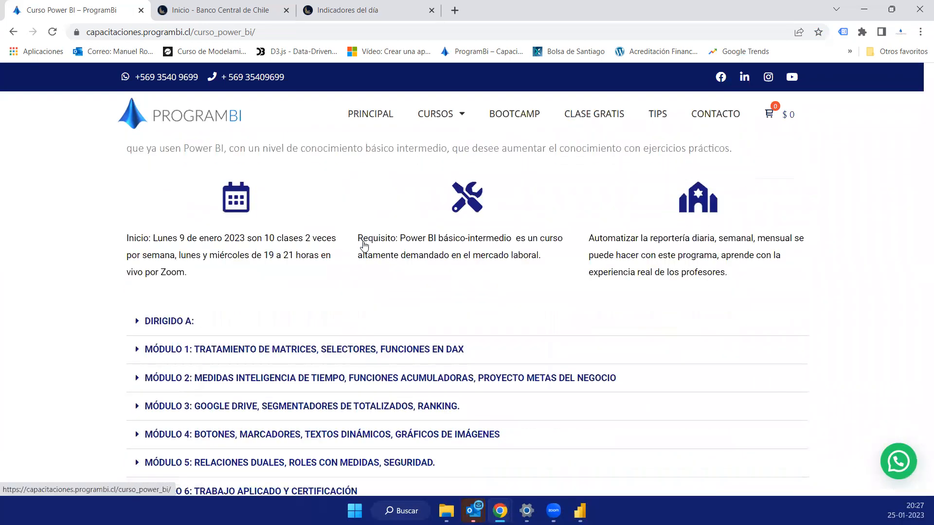
scroll(364, 244, "down", 3)
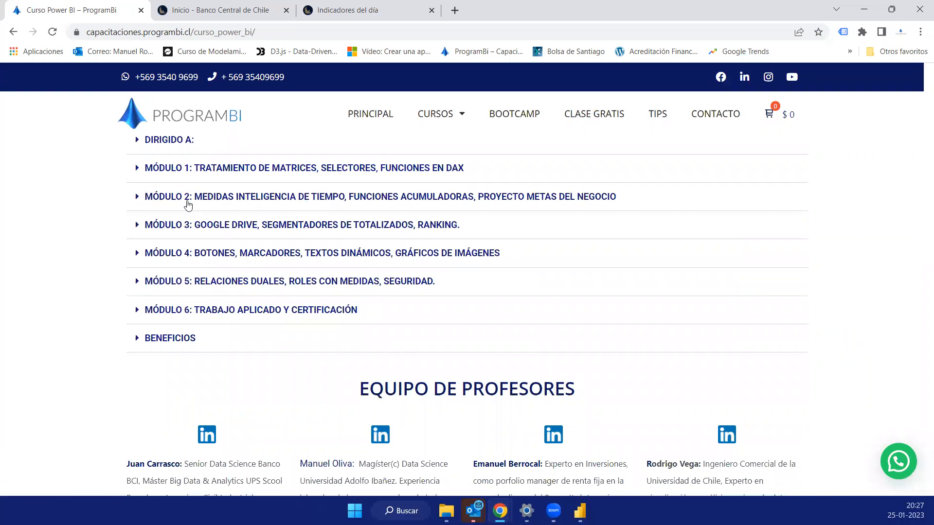
scroll(327, 287, "up", 7)
scroll(292, 277, "down", 1)
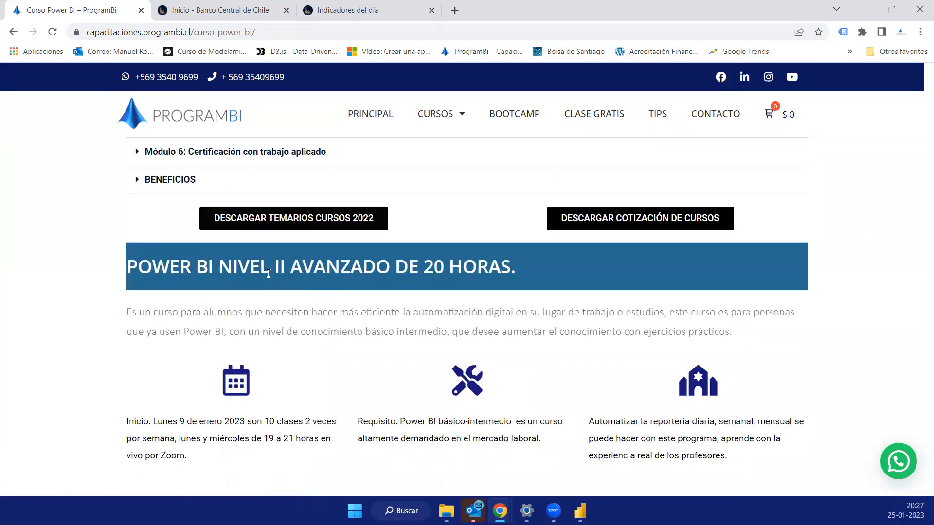
scroll(275, 294, "down", 1)
scroll(274, 293, "down", 1)
scroll(274, 294, "up", 10)
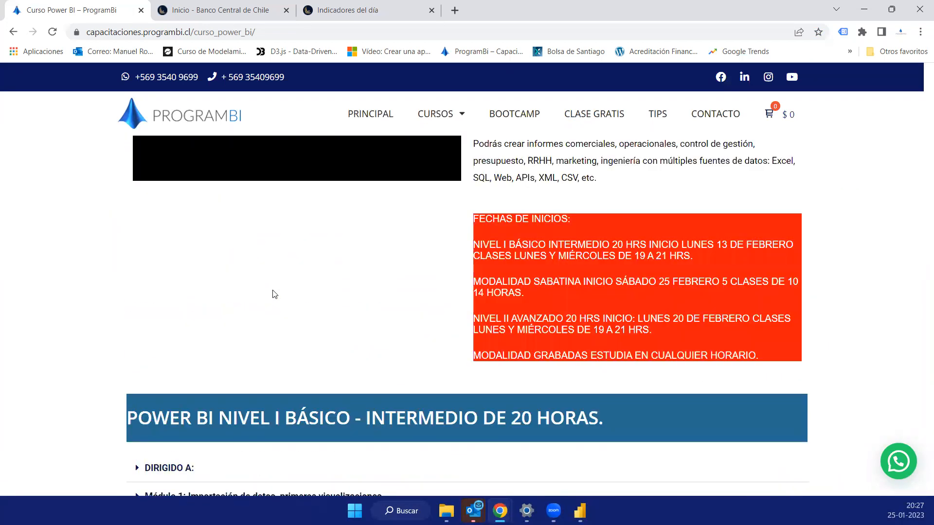
- Expand Módulo 1 of the Power BI Nivel I course and highlight its list of topics
scroll(274, 295, "down", 3)
scroll(239, 290, "down", 1)
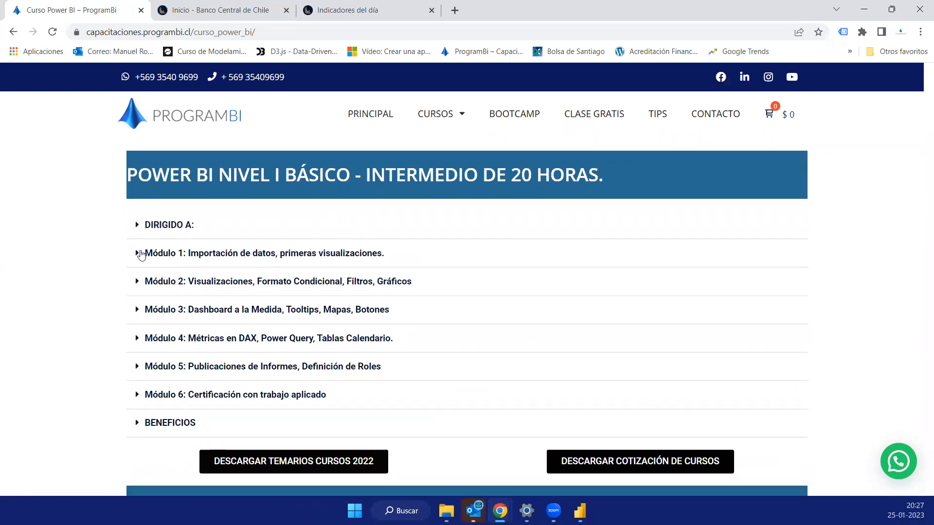
left_click(140, 254)
left_click_drag(168, 284, 344, 307)
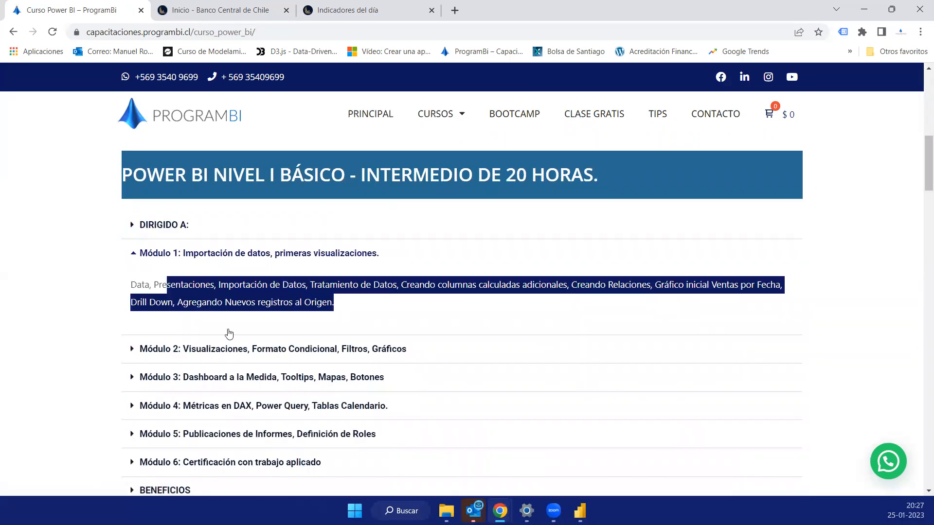
- Expand Módulo 2 of the Power BI Nivel I course and highlight the data slicer topic (Segmentador de Datos) in its description
left_click(137, 286, "shift")
scroll(155, 243, "down", 2)
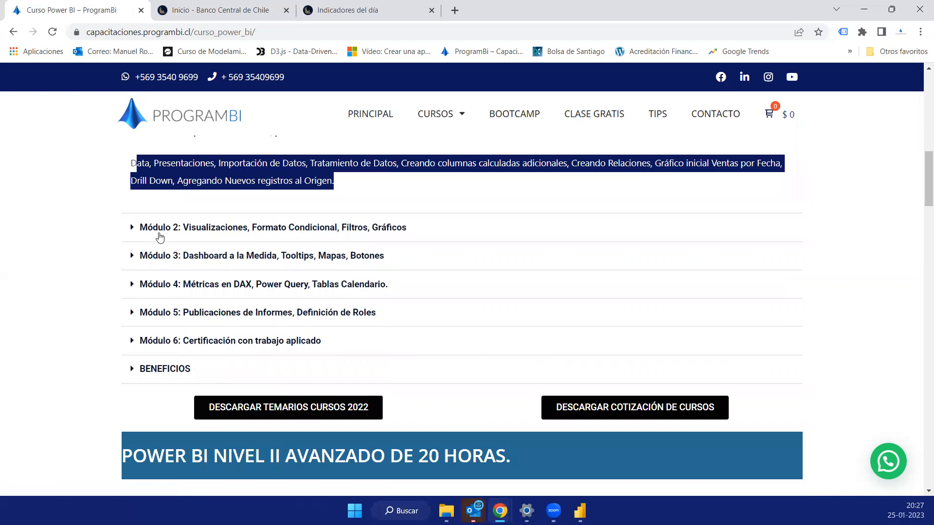
left_click(162, 232)
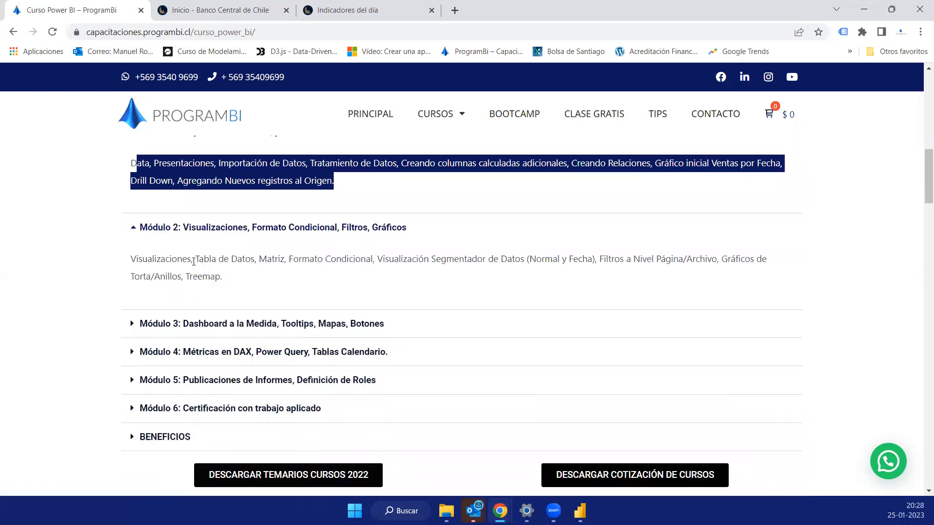
left_click(192, 259)
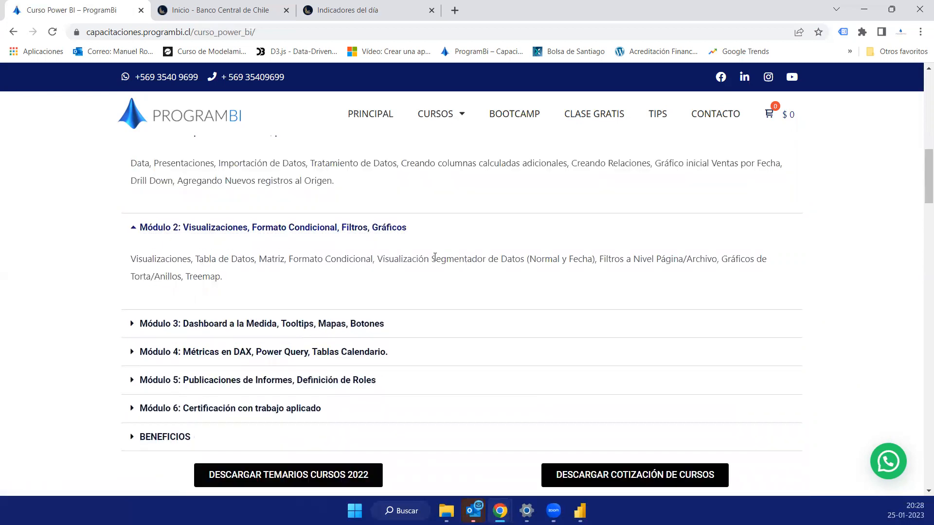
left_click_drag(436, 260, 494, 259)
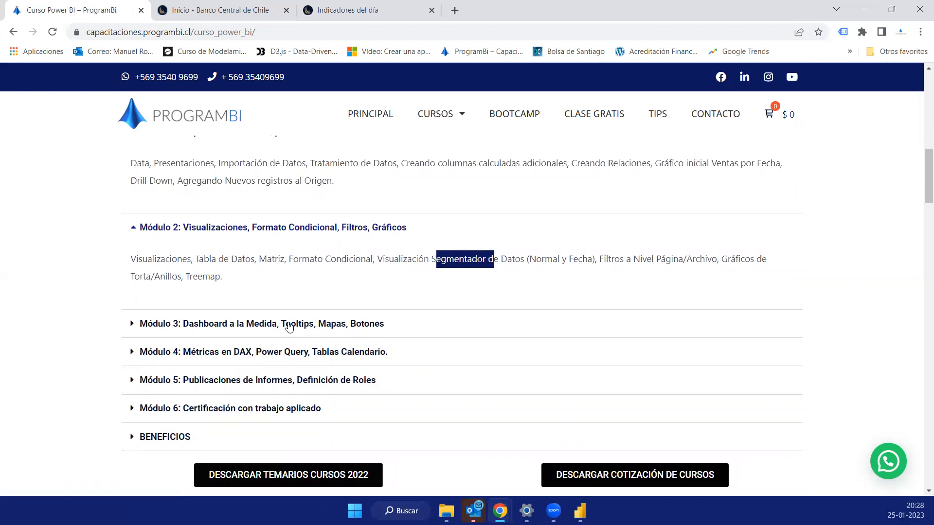
- Expand Módulo 3 of the Nivel I course and highlight its tooltips and map visualization topics
left_click(289, 325)
scroll(144, 234, "down", 3)
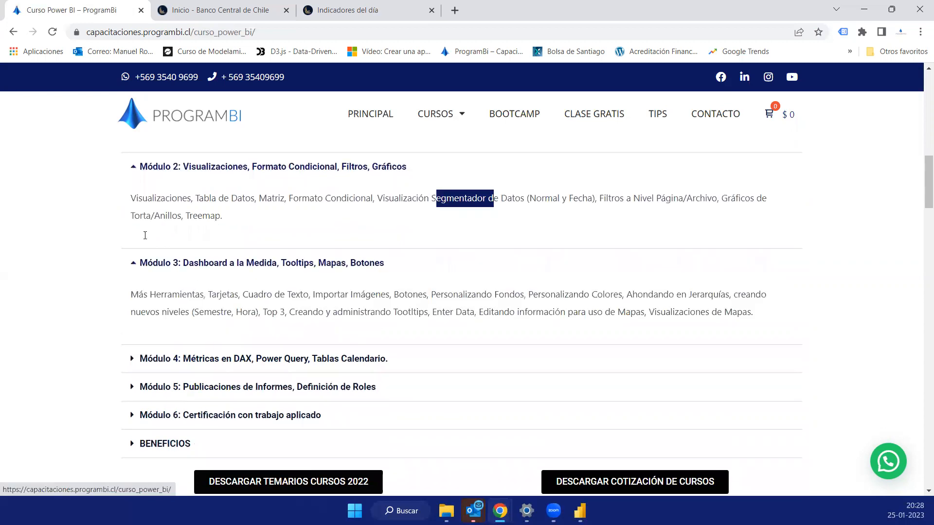
left_click_drag(144, 234, 344, 251)
left_click(464, 276)
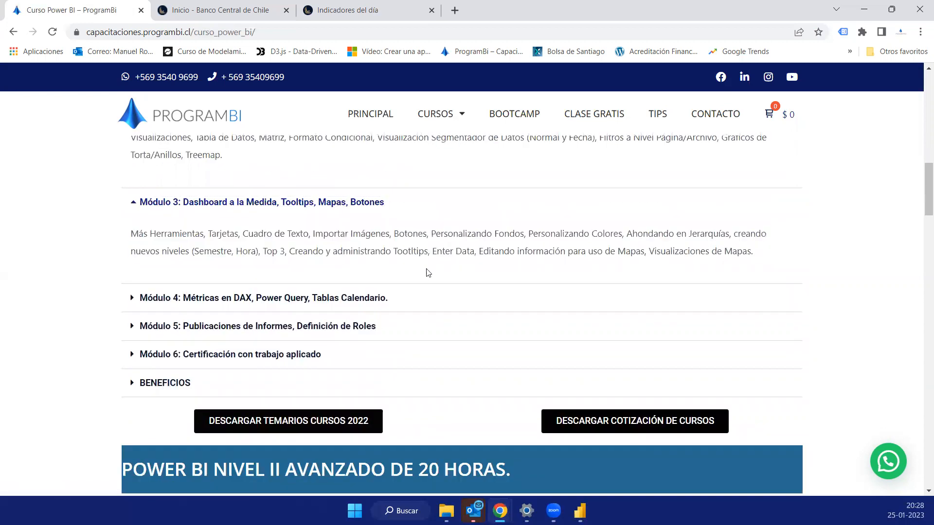
double_click(411, 251)
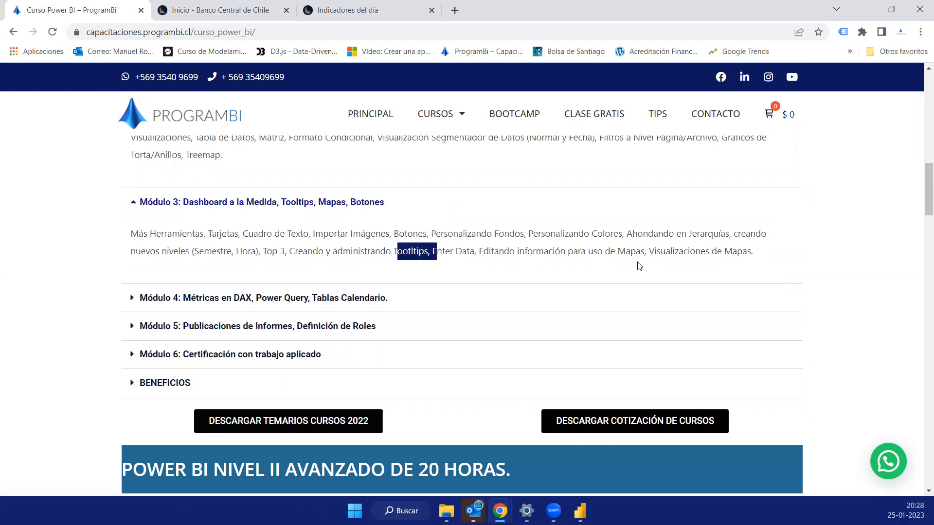
left_click(513, 251)
left_click_drag(753, 251, 509, 251)
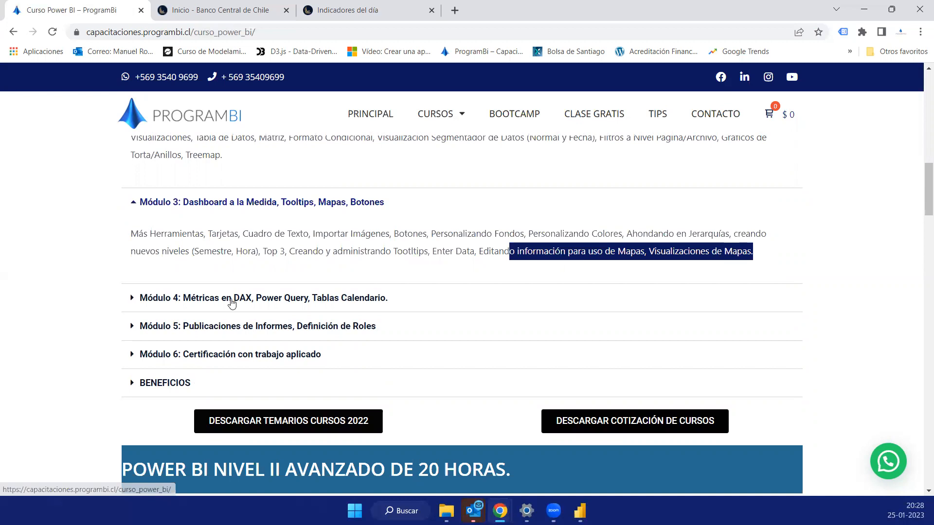
- Expand Módulo 4 of the Nivel I course, on DAX metrics and calendar tables, and highlight its topics
left_click(232, 299)
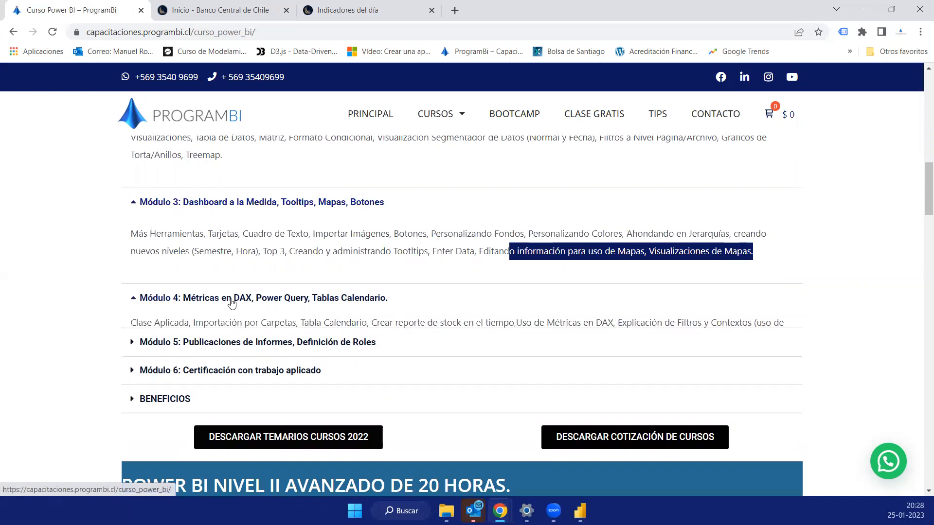
scroll(232, 302, "down", 1)
left_click_drag(222, 289, 138, 269)
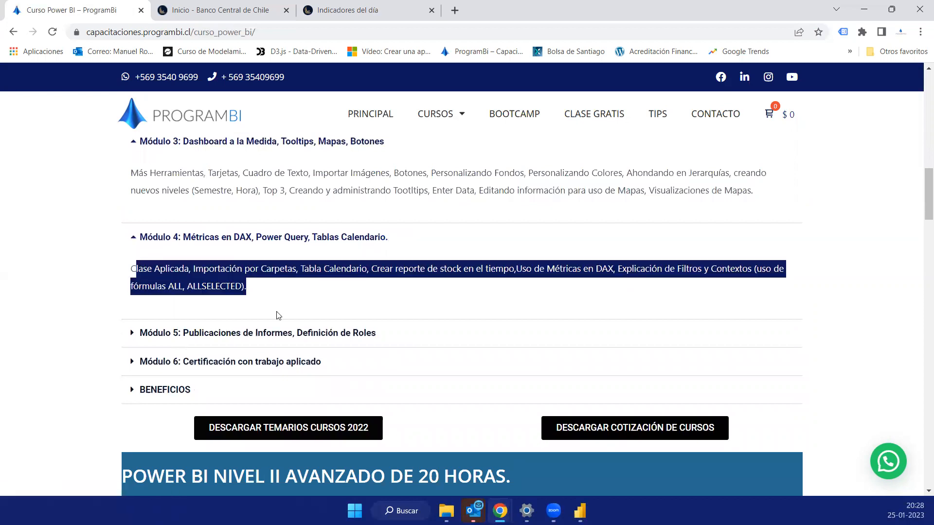
- Expand Módulo 5 of the Nivel I course, on publishing reports and defining roles, and highlight its Power BI Service topics
scroll(272, 219, "down", 2)
left_click(233, 213)
left_click_drag(163, 244, 464, 261)
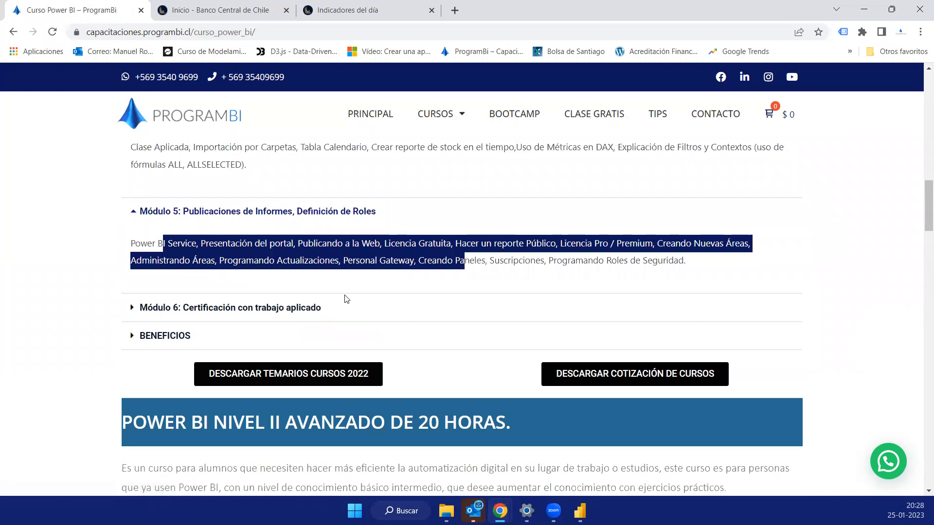
- Expand Módulo 6 and the Beneficios section of the Nivel I course to read the certification requirement and benefits
left_click(224, 311)
scroll(191, 296, "down", 2)
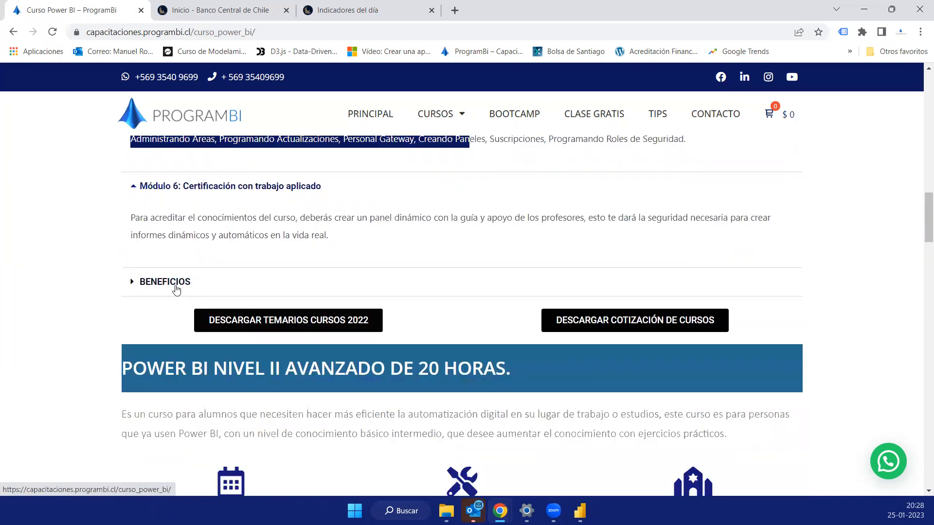
left_click(175, 289)
scroll(354, 308, "down", 1)
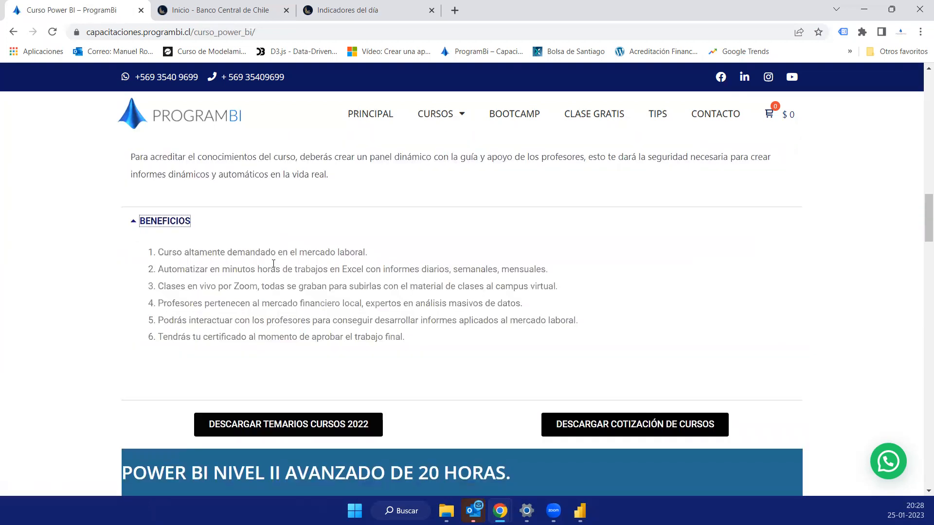
- Expand Módulo 1 and Módulo 2 of the Power BI Nivel II course to show their topics
scroll(273, 264, "down", 3)
scroll(273, 267, "down", 4)
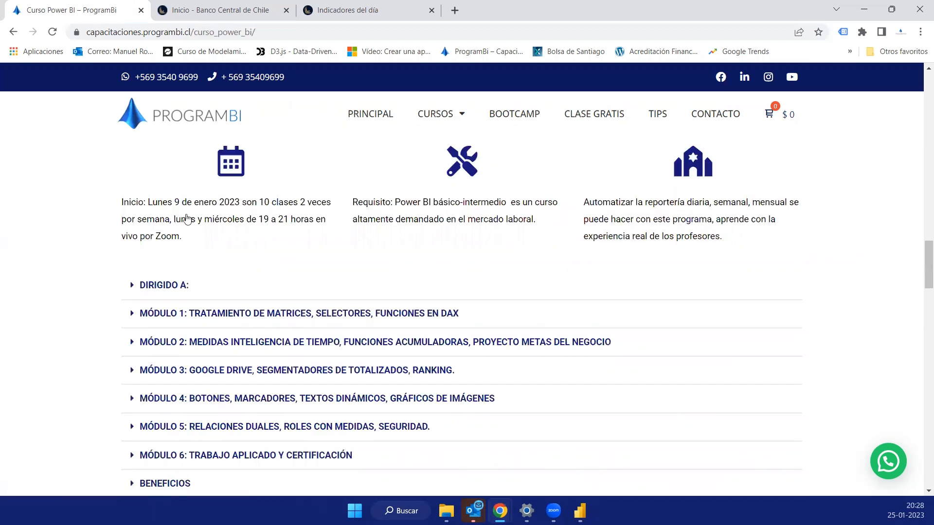
scroll(185, 219, "down", 1)
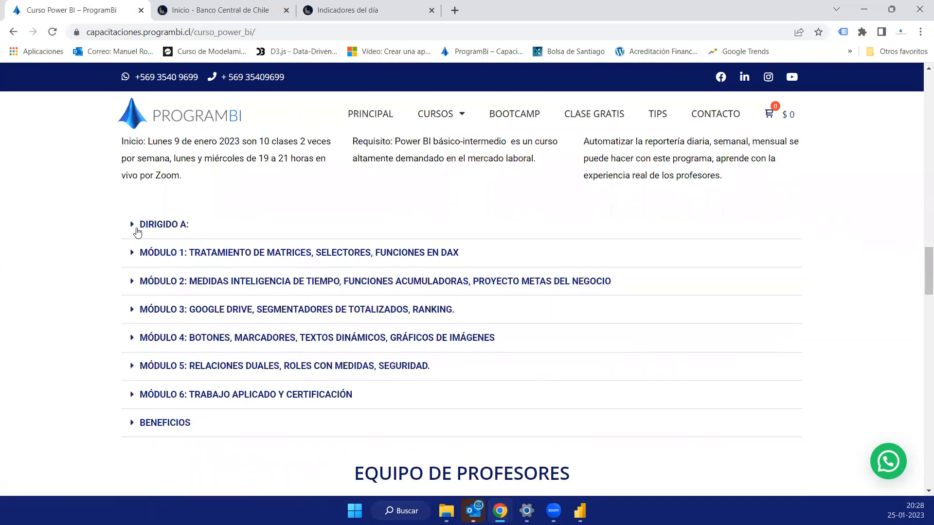
left_click(144, 256)
left_click(135, 248)
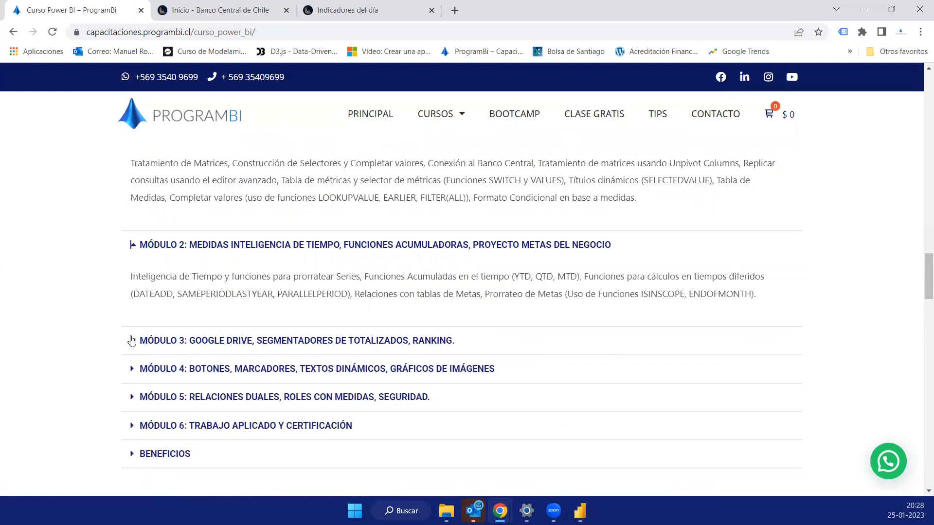
- Expand Módulo 3 through Módulo 6 of the Nivel II course to show their topics
left_click(131, 341)
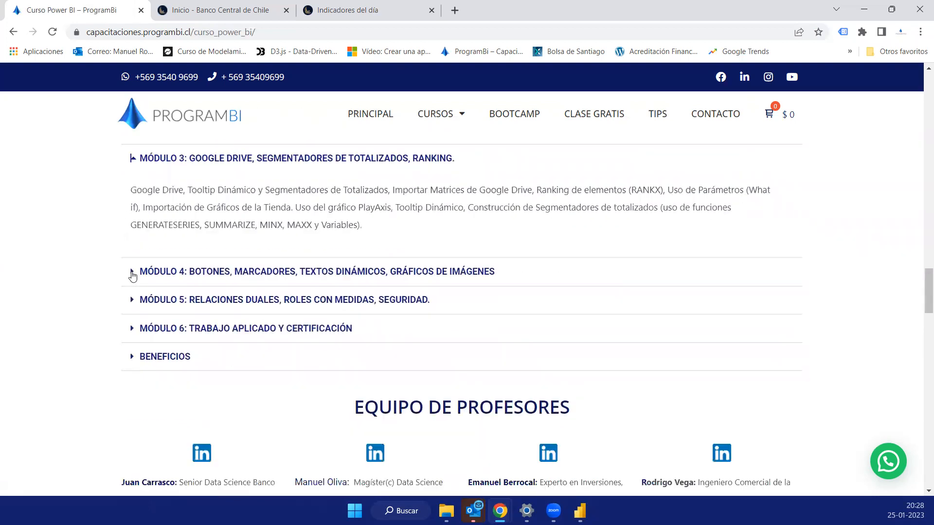
left_click(132, 273)
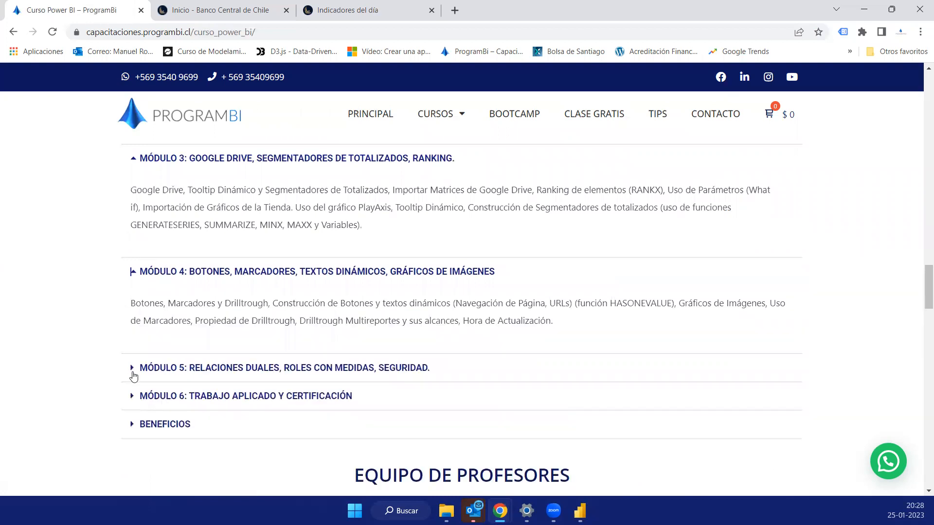
left_click(133, 369)
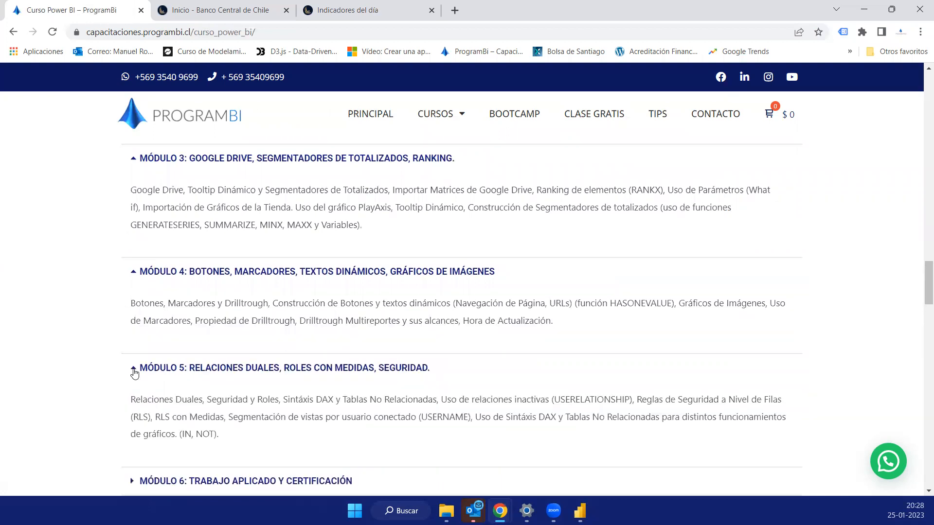
scroll(132, 367, "down", 2)
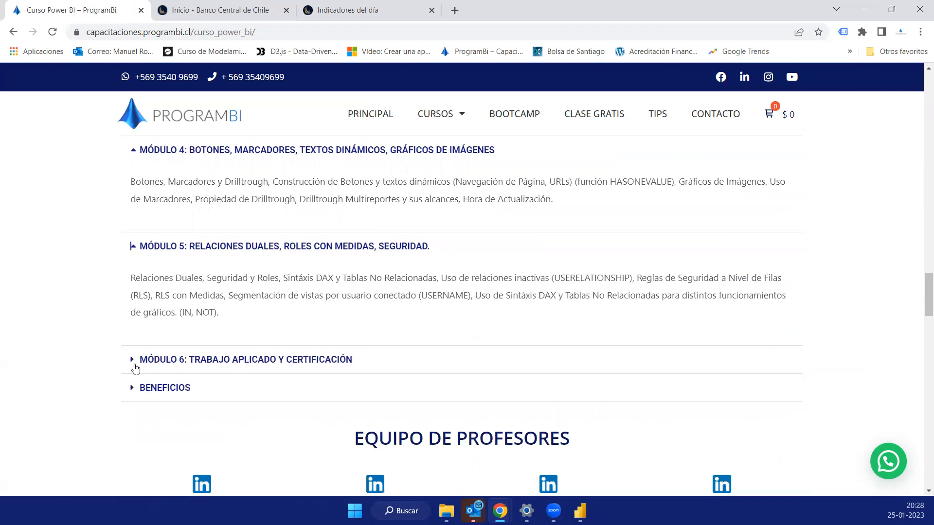
left_click(134, 365)
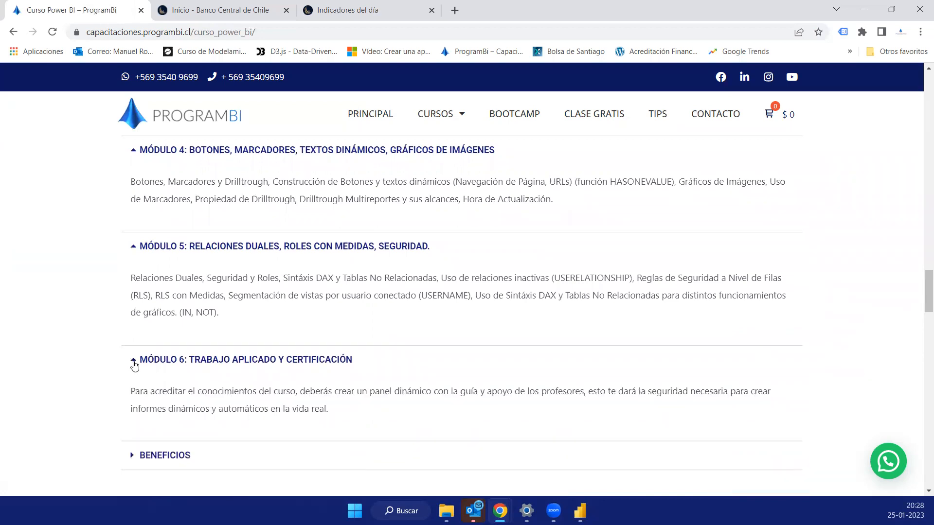
- Review the expanded Nivel II modules and highlight the cumulative time functions (YTD, QTD, MTD) in Módulo 2
scroll(135, 366, "down", 1)
scroll(174, 297, "down", 1)
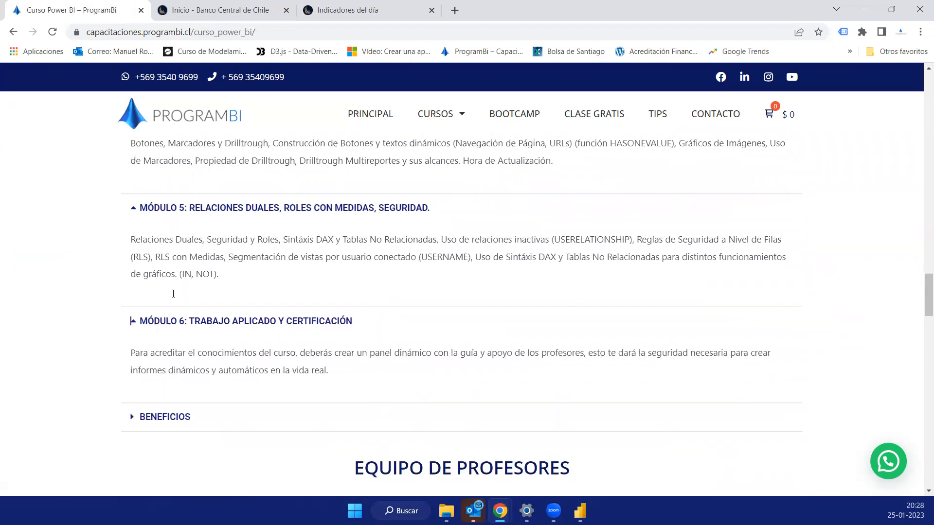
scroll(245, 267, "up", 3)
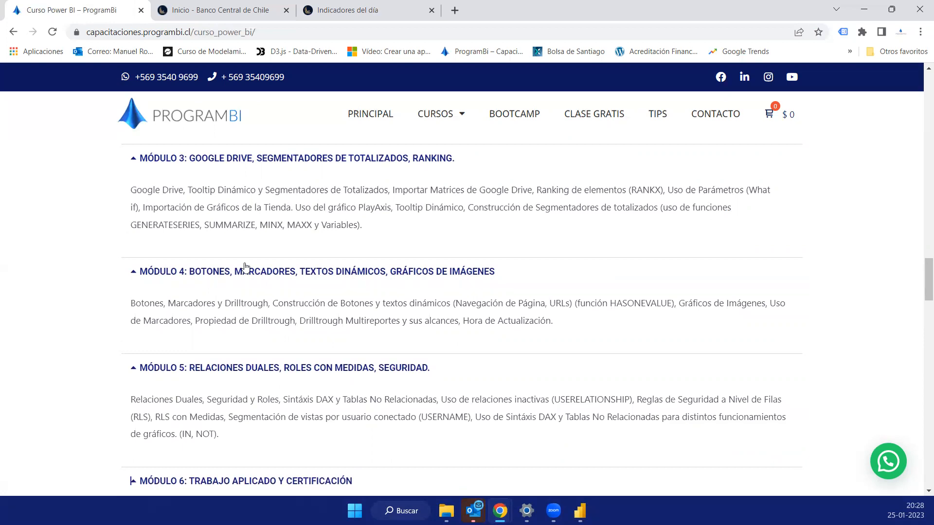
scroll(396, 227, "up", 3)
left_click_drag(389, 216, 277, 235)
left_click(277, 234)
scroll(279, 238, "up", 1)
scroll(281, 239, "up", 3)
scroll(311, 311, "down", 2)
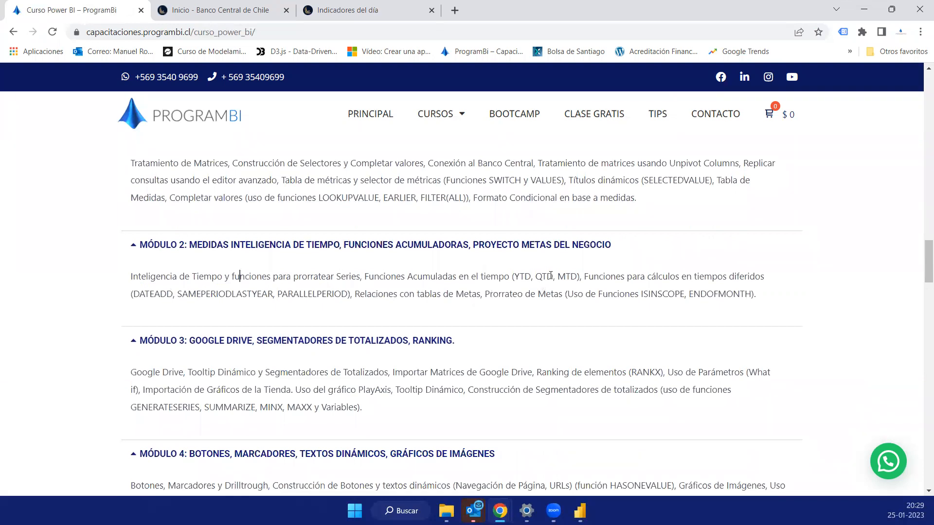
left_click_drag(441, 272, 580, 275)
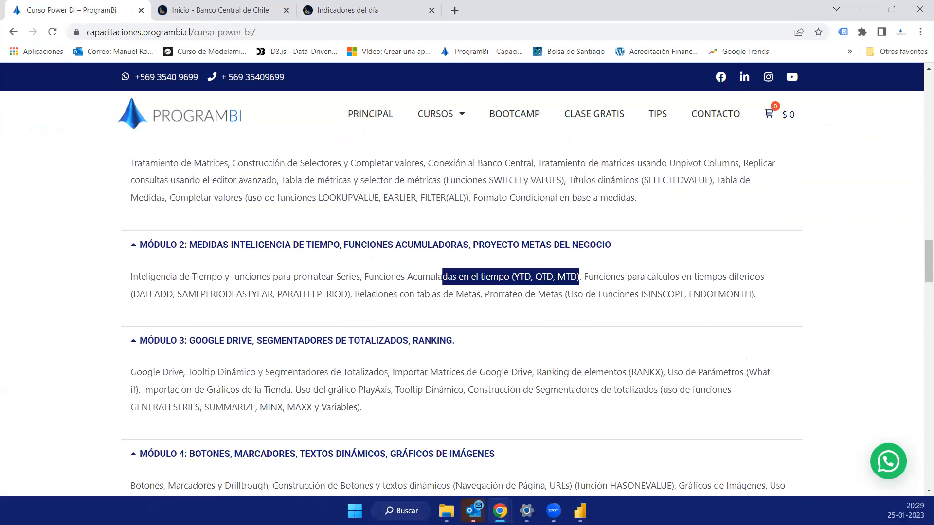
- Look back through the expanded modules of levels I and II and the teaching team section of the course page
scroll(485, 295, "up", 11)
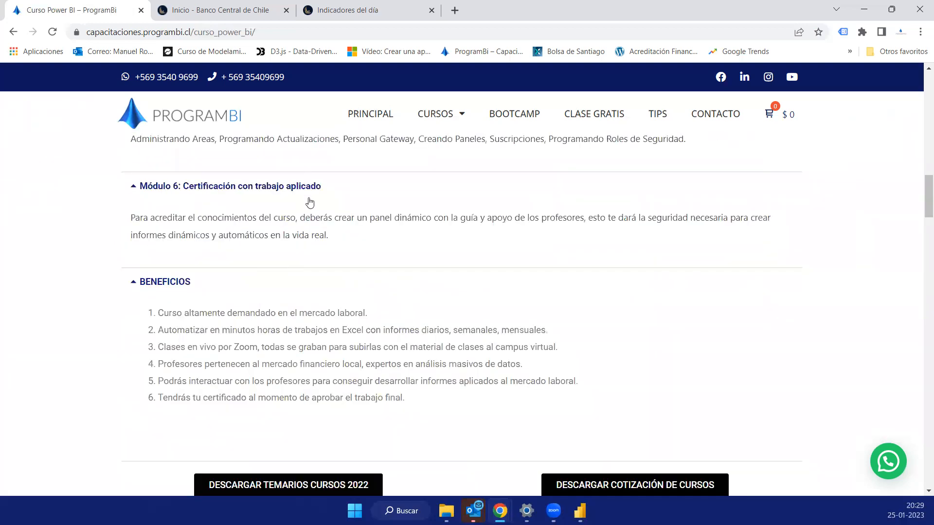
scroll(264, 294, "up", 3)
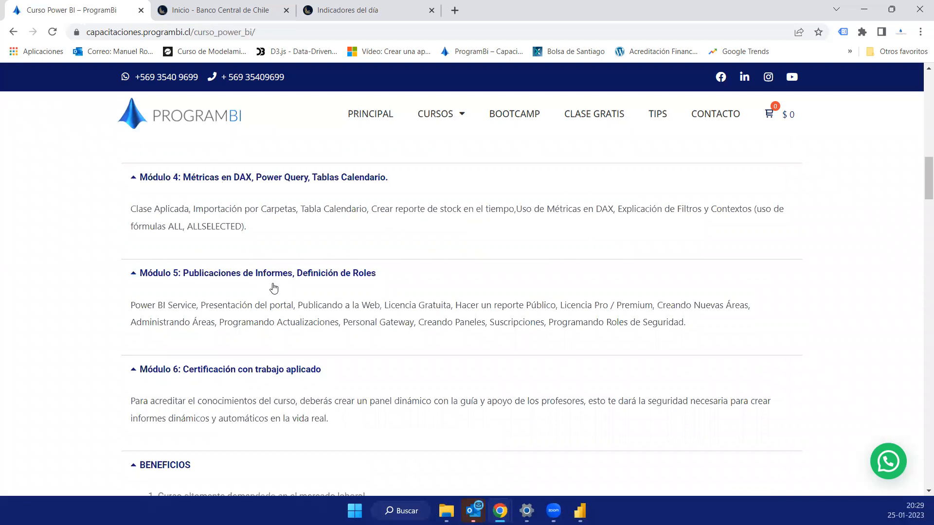
scroll(274, 287, "up", 6)
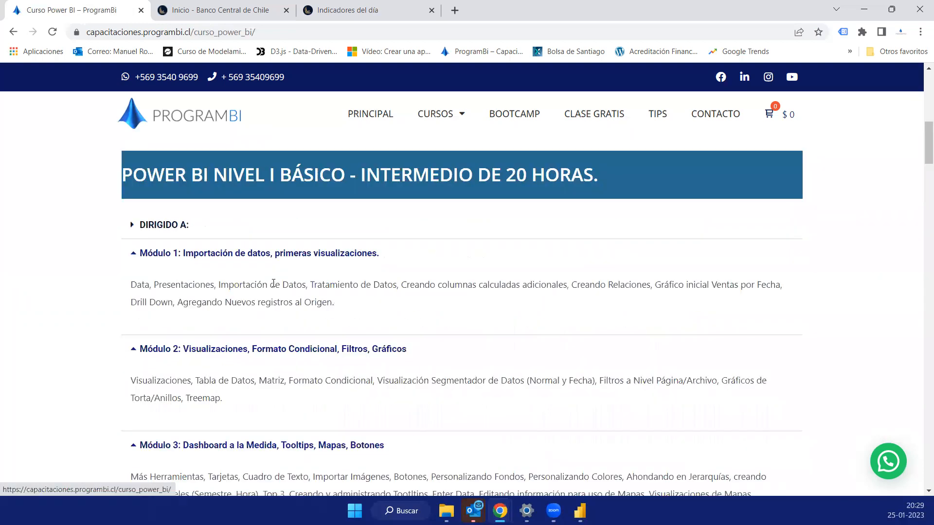
scroll(274, 284, "down", 1)
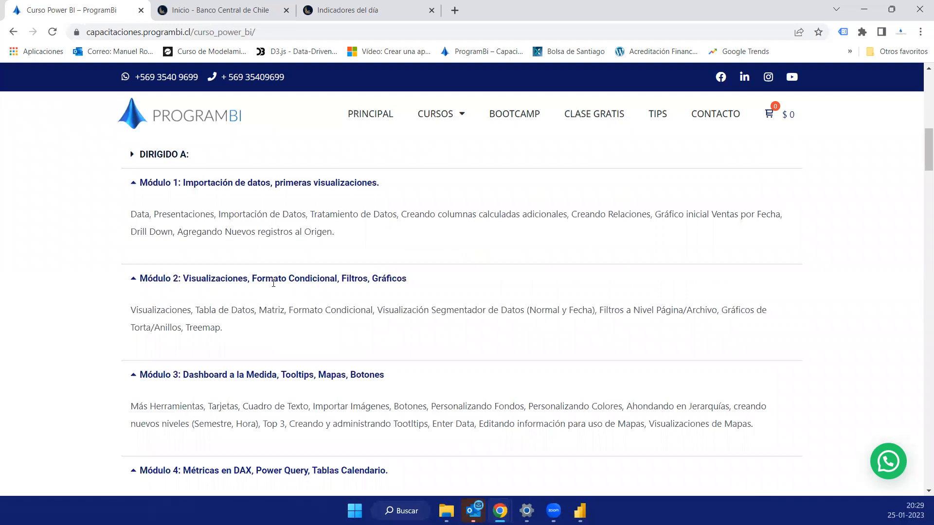
scroll(274, 285, "down", 10)
scroll(274, 287, "down", 8)
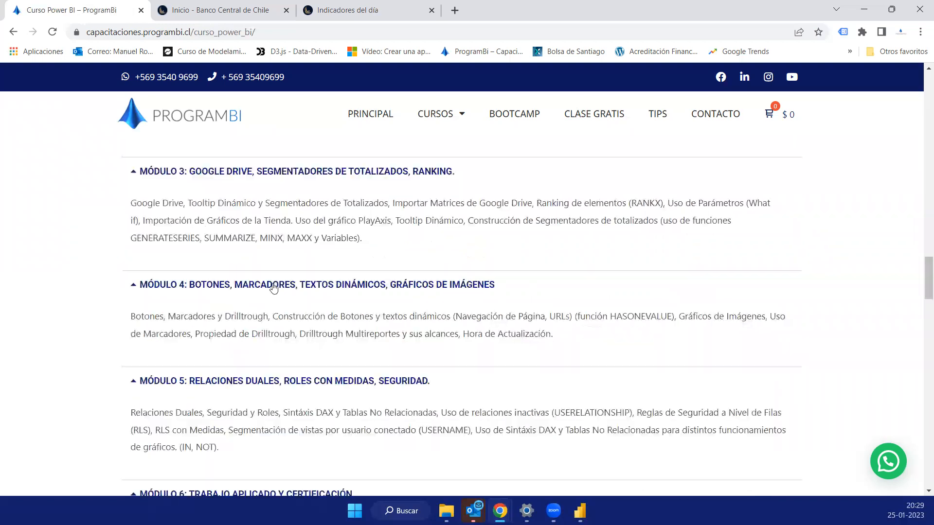
scroll(274, 287, "down", 6)
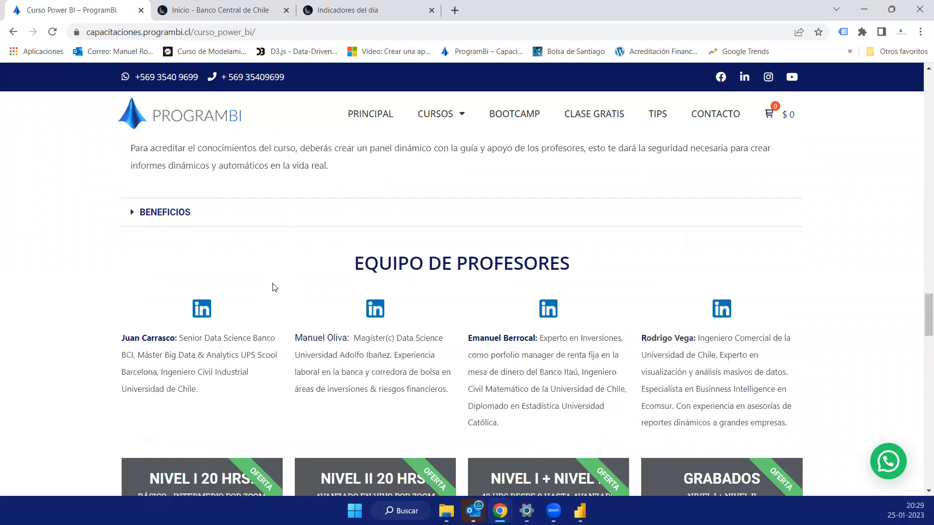
scroll(274, 287, "up", 6)
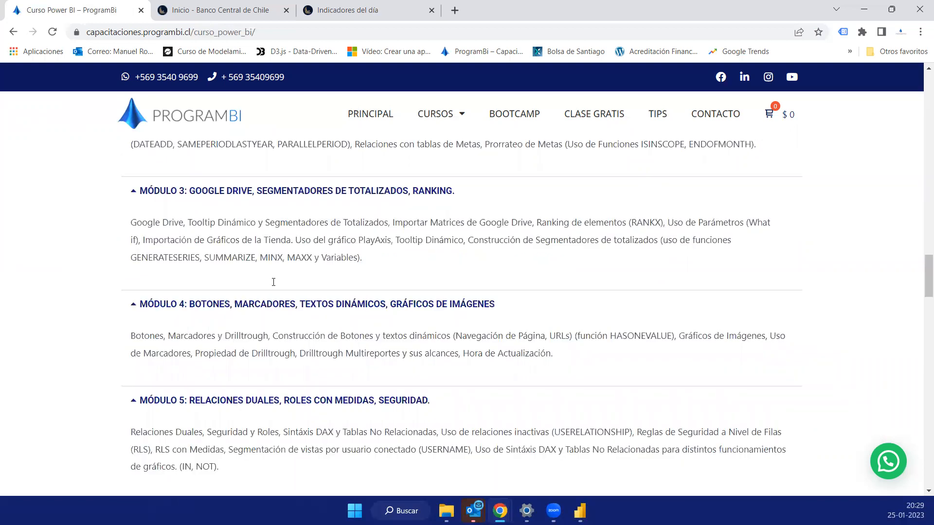
scroll(273, 282, "up", 7)
scroll(274, 287, "up", 6)
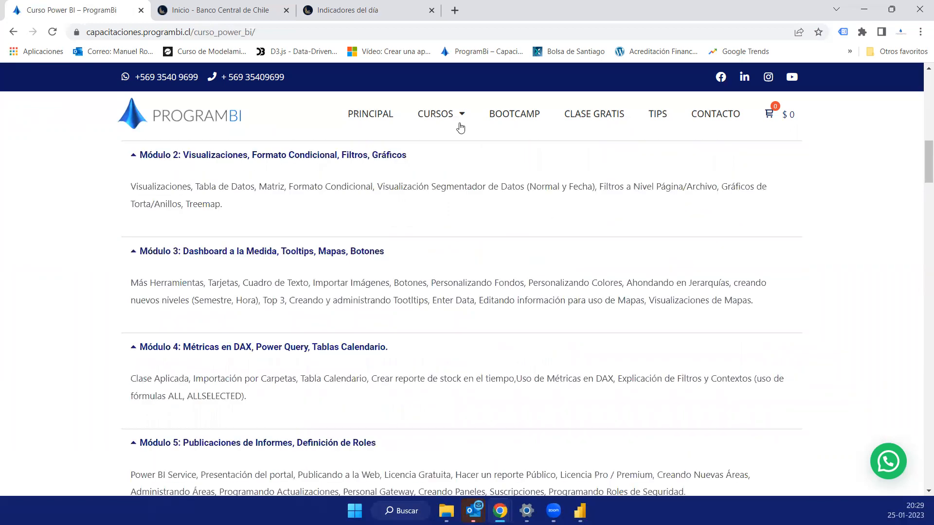
- Open the ProgramBI home page and view its individual courses and discounted course packs
scroll(459, 125, "up", 6)
mouse_move(459, 119)
left_click(491, 145)
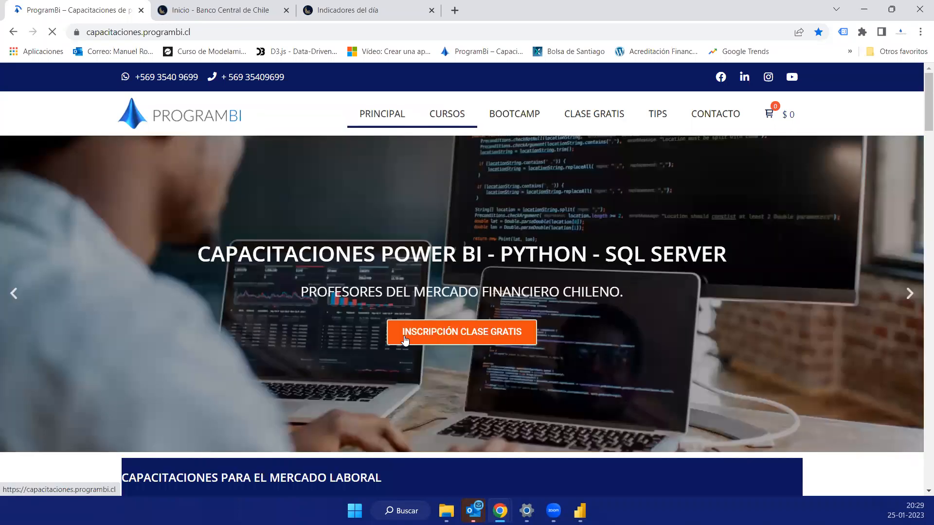
scroll(534, 222, "down", 10)
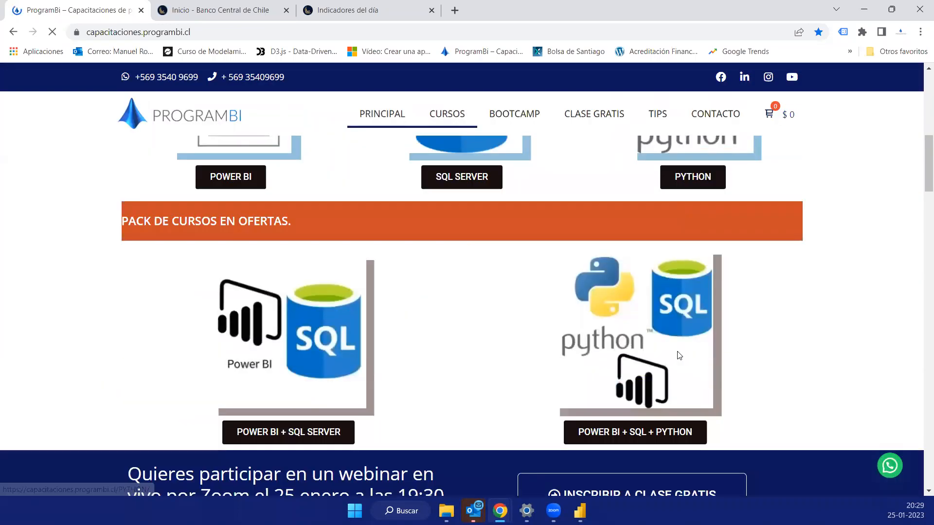
- Open the Power BI + SQL + Python pack's course page in a new browser tab and switch to it
scroll(603, 369, "up", 1)
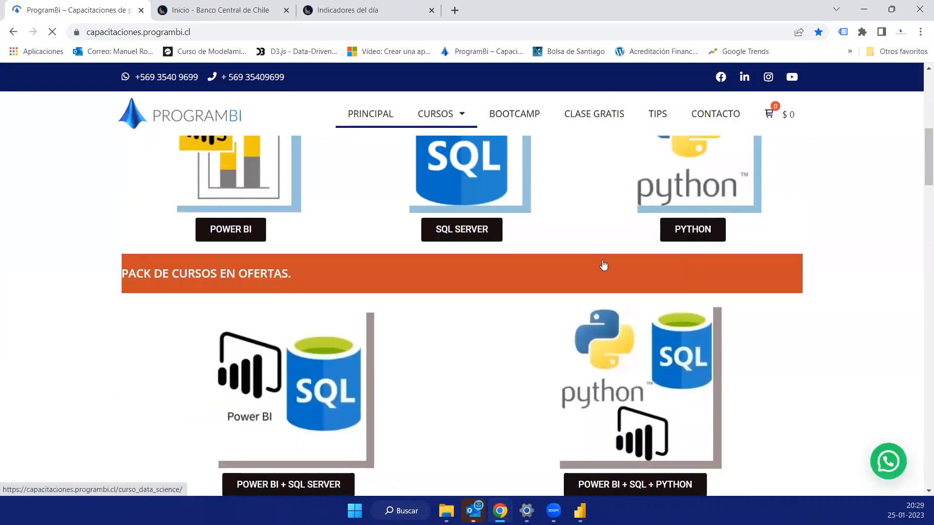
scroll(604, 265, "down", 1)
middle_click(632, 292)
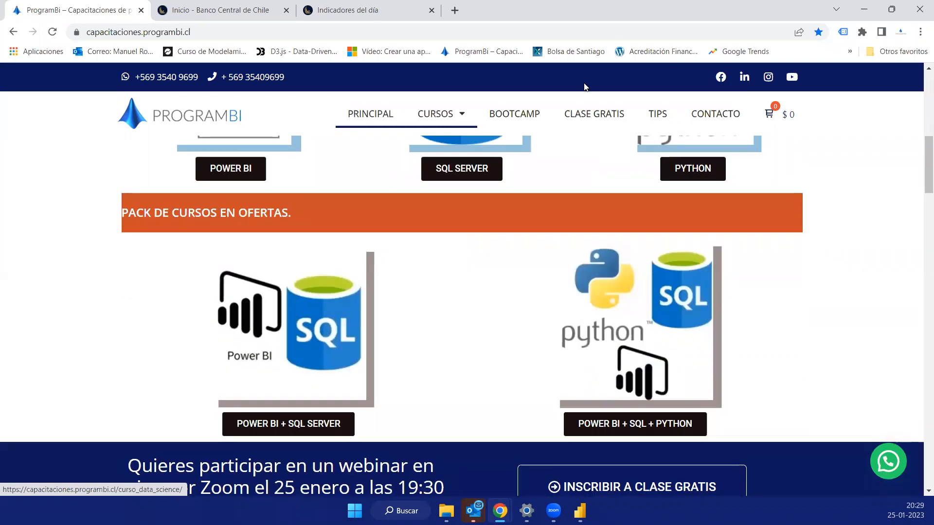
left_click(196, 11)
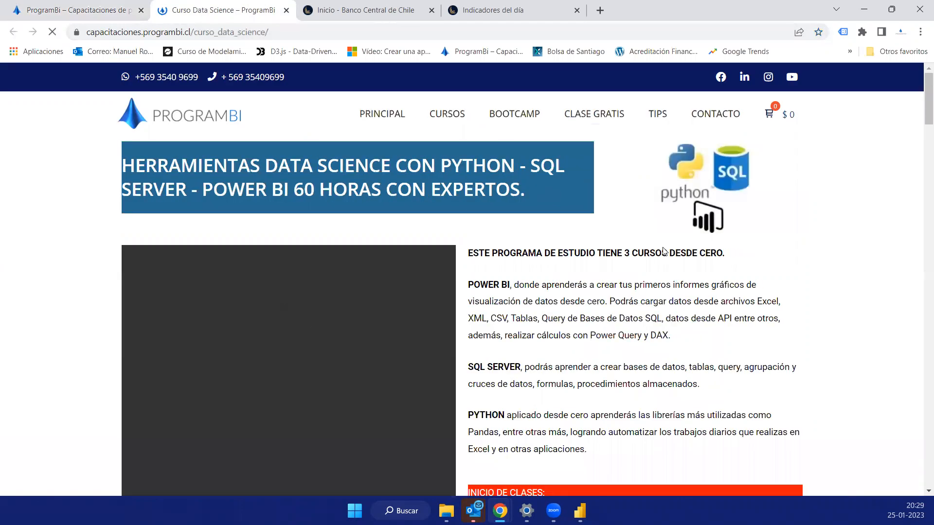
- Highlight the Python description on the Data Science course page, then review the Power BI, SQL Server and Python modules, teaching team and prices
scroll(581, 244, "down", 2)
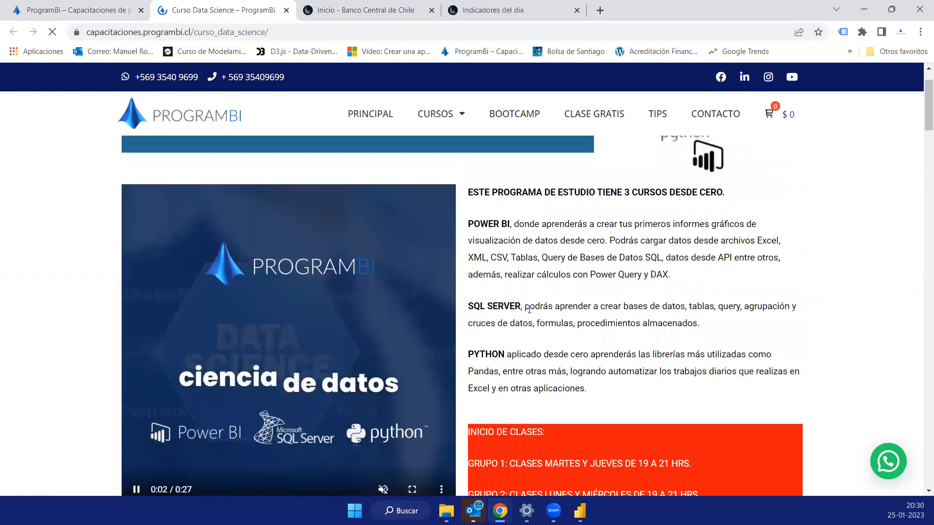
left_click_drag(588, 390, 517, 354)
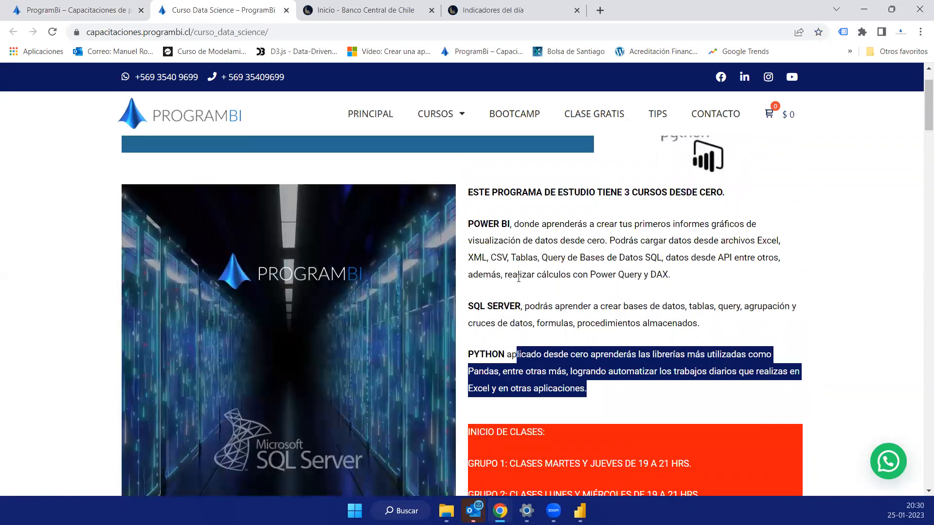
scroll(519, 277, "down", 10)
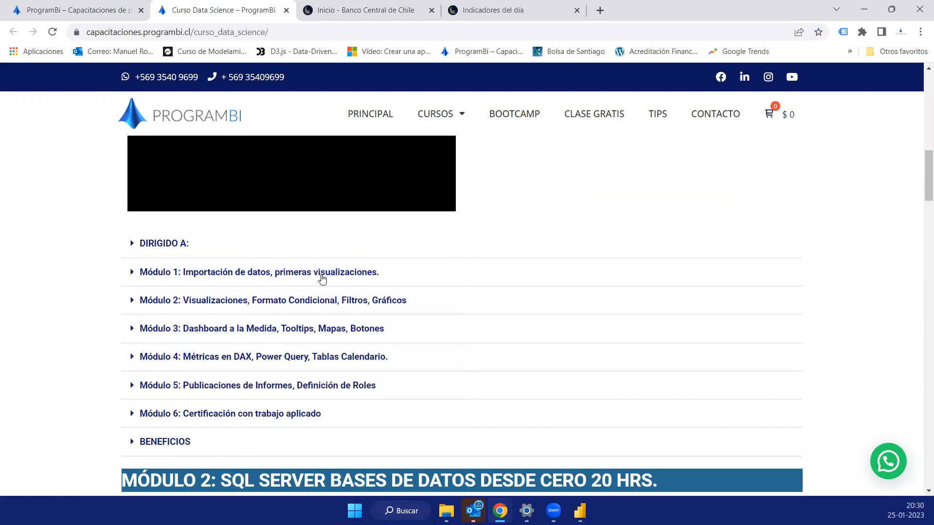
scroll(249, 323, "down", 7)
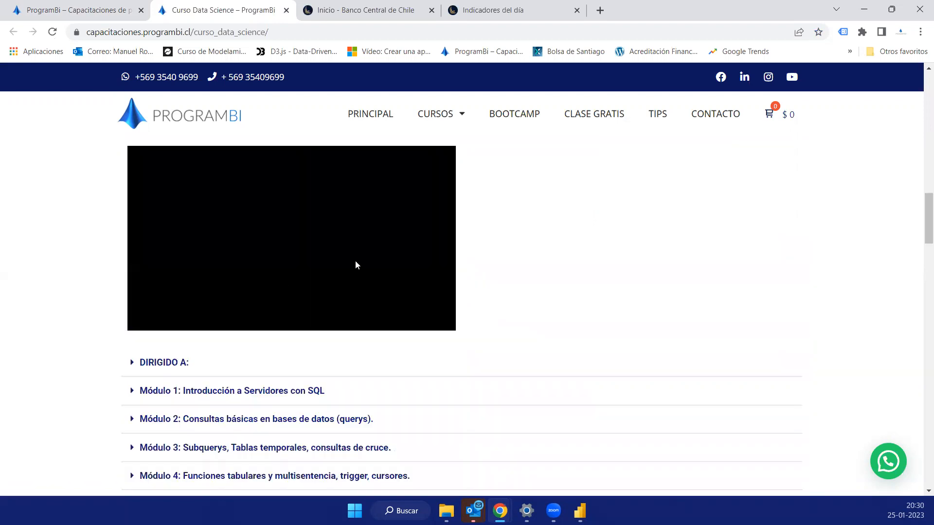
scroll(356, 265, "down", 7)
scroll(272, 314, "down", 4)
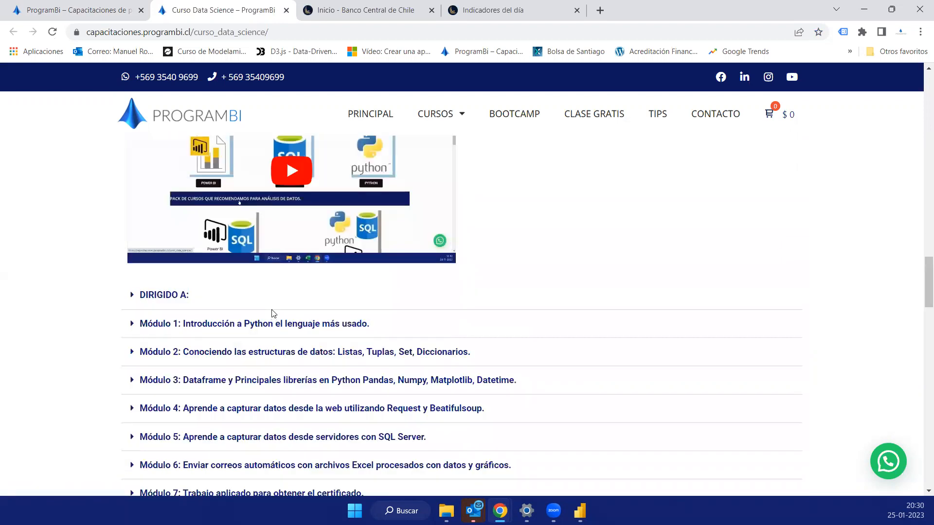
scroll(274, 314, "down", 10)
- Switch to Power BI Desktop and open the blank report page Página 1 in the report view
mouse_move(580, 511)
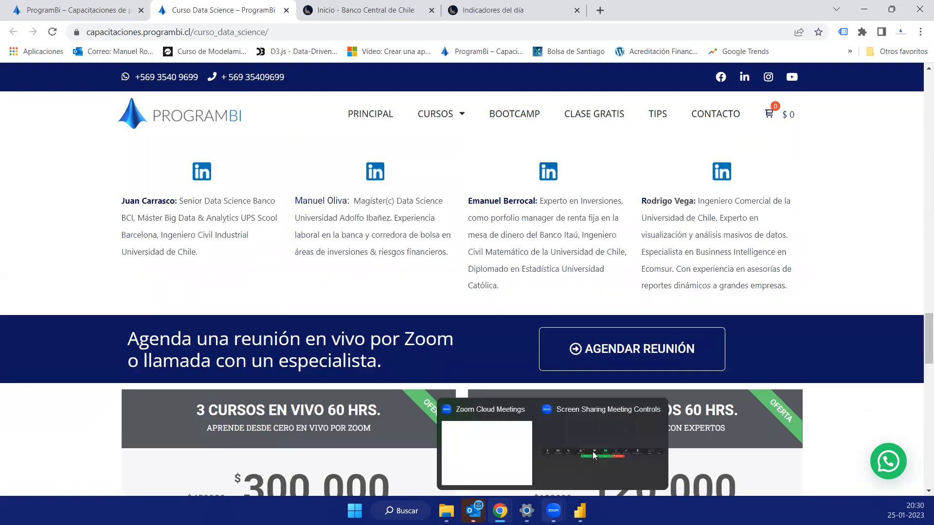
left_click(520, 411)
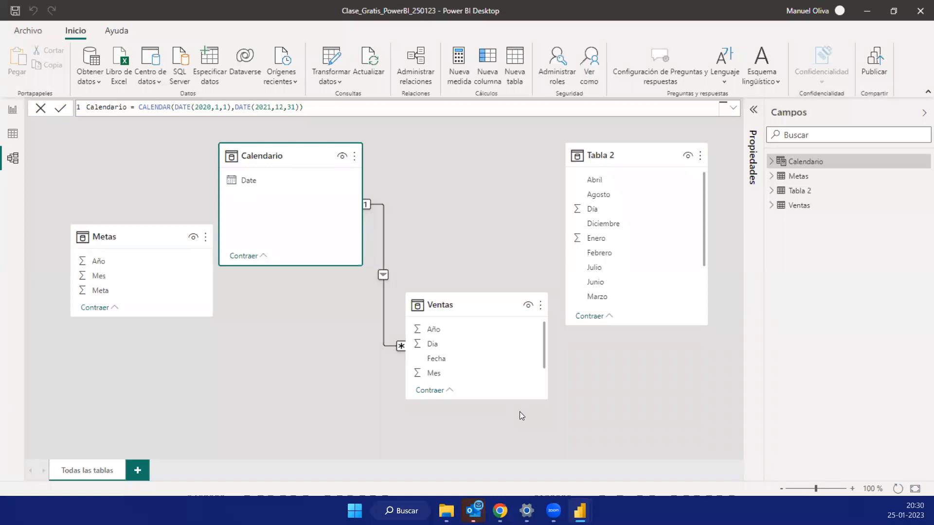
left_click(14, 111)
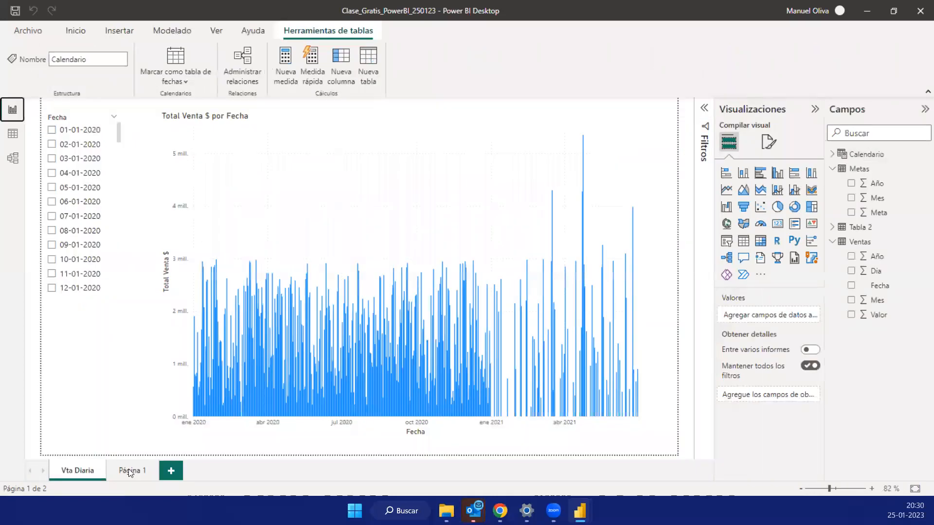
left_click(131, 471)
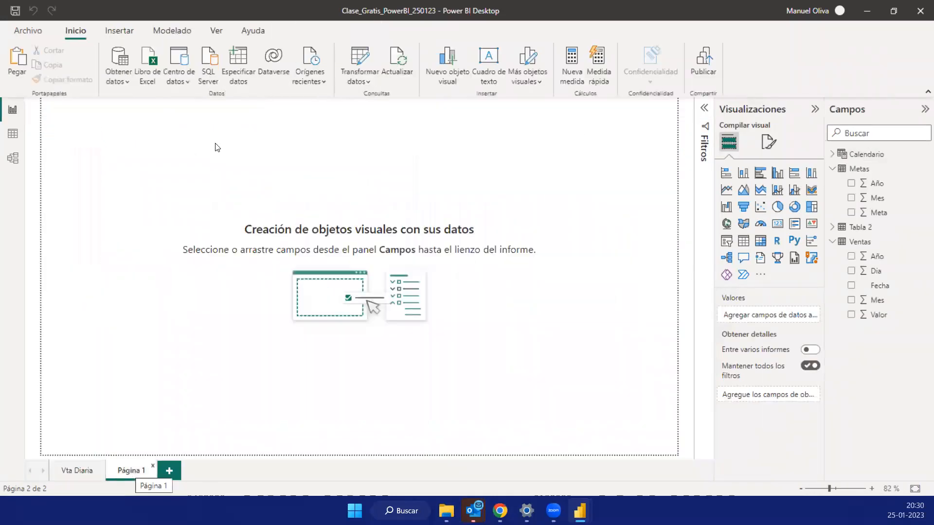
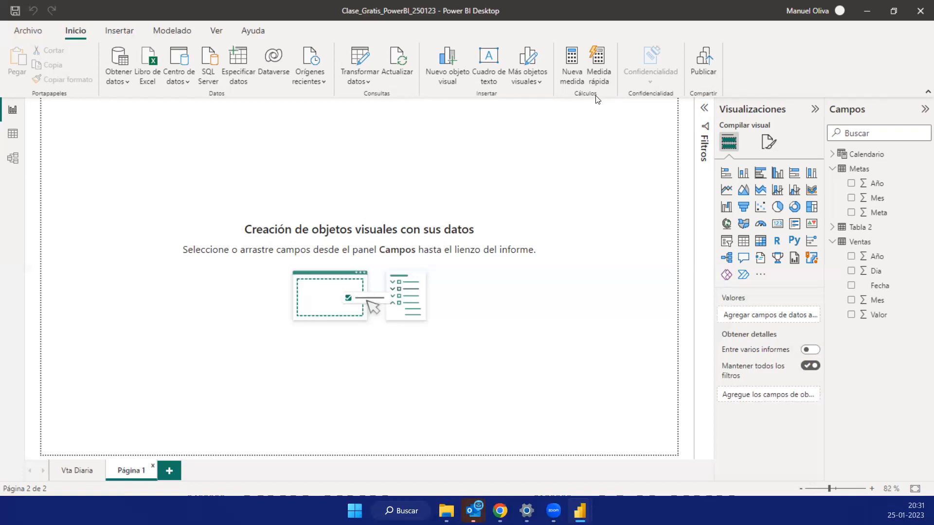
- Review the table relationships in the model view and the Vta Diaria report page, then return to Página 1
left_click(12, 158)
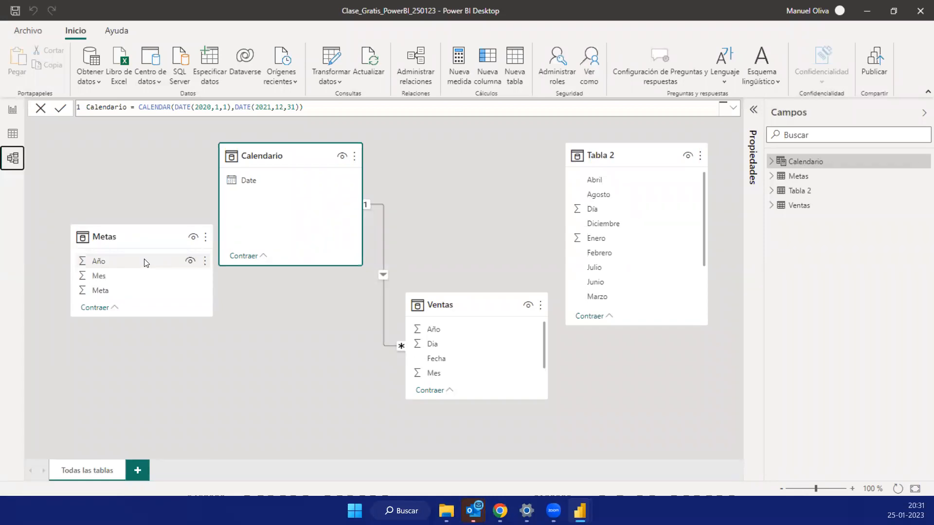
left_click(12, 116)
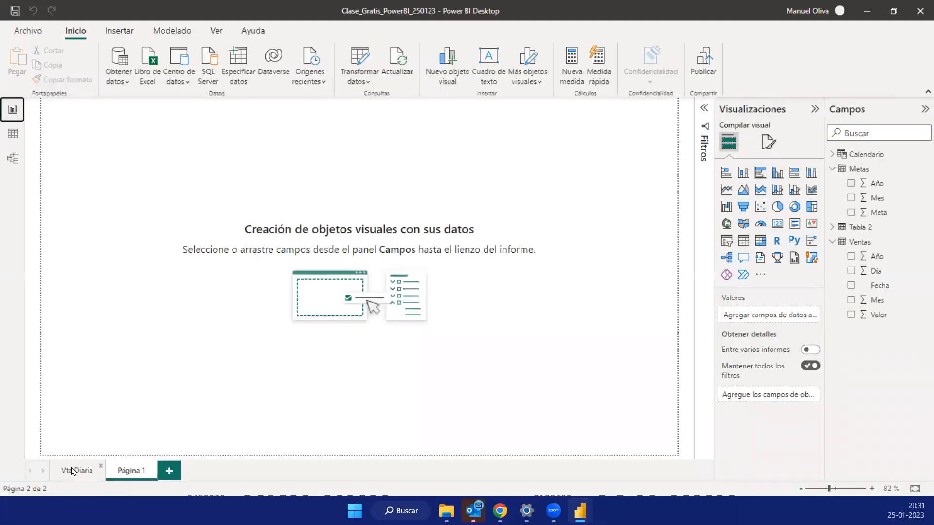
left_click(72, 471)
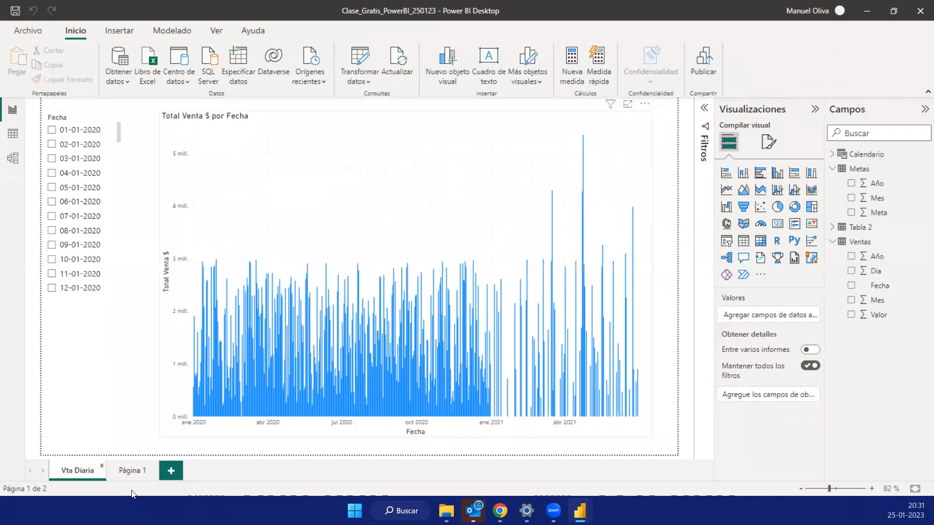
left_click(139, 473)
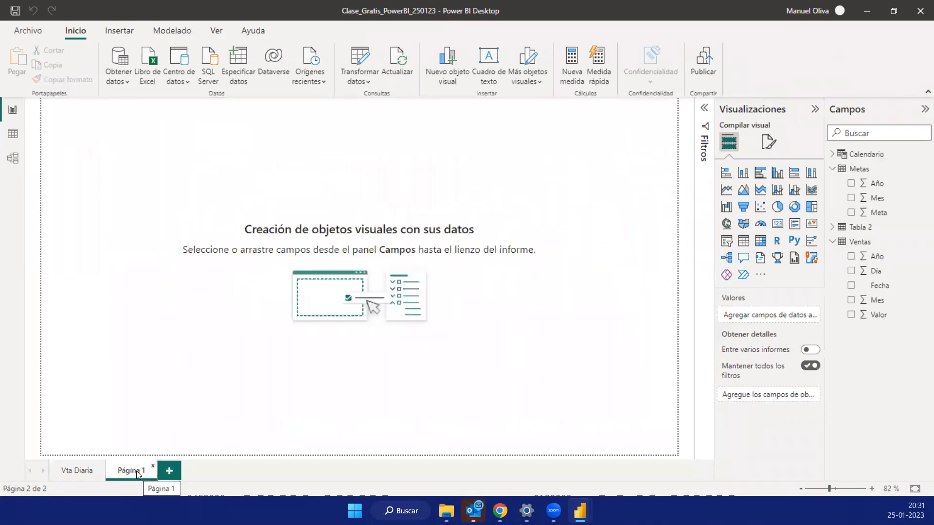
- Create a new measure with the formula Ventas = sum(Ventas[valor])
left_click(576, 68)
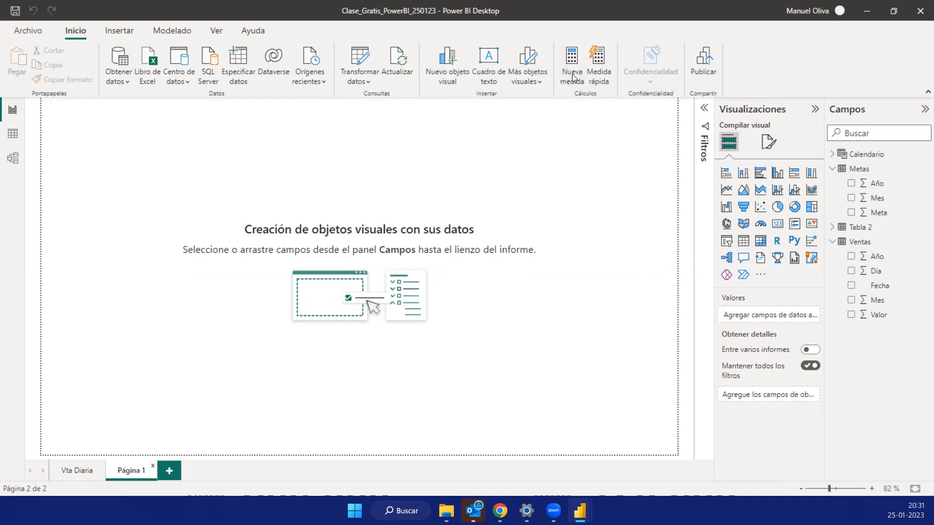
left_click(572, 80)
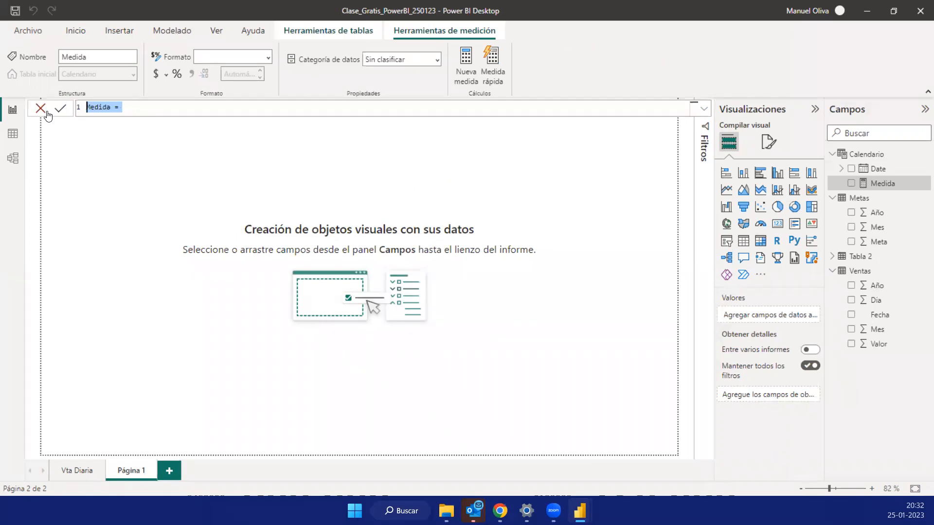
type("vENT")
key("BackSpace")
key("BackSpace")
key("BackSpace")
key("BackSpace")
type("Ventas = su")
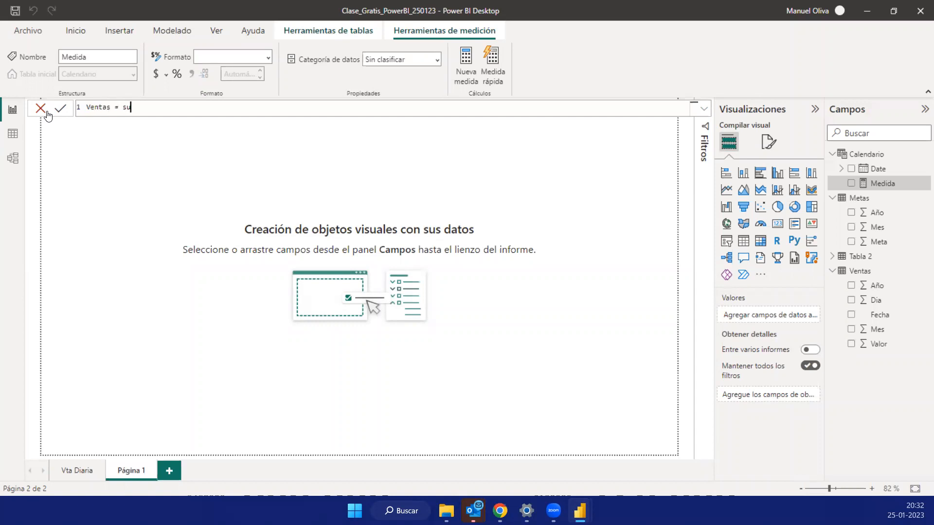
type("m(Ventas[valor])")
key("ctrl+a")
key("alt+Tab")
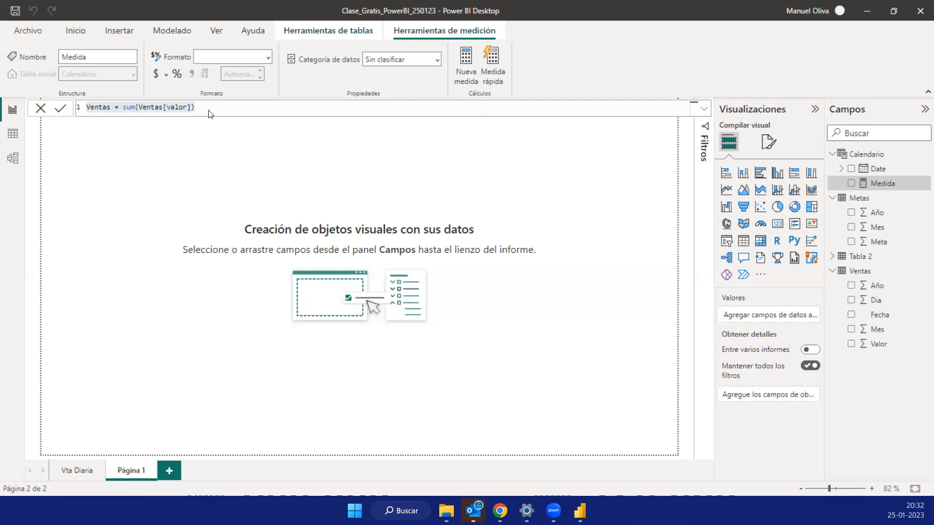
left_click(60, 109)
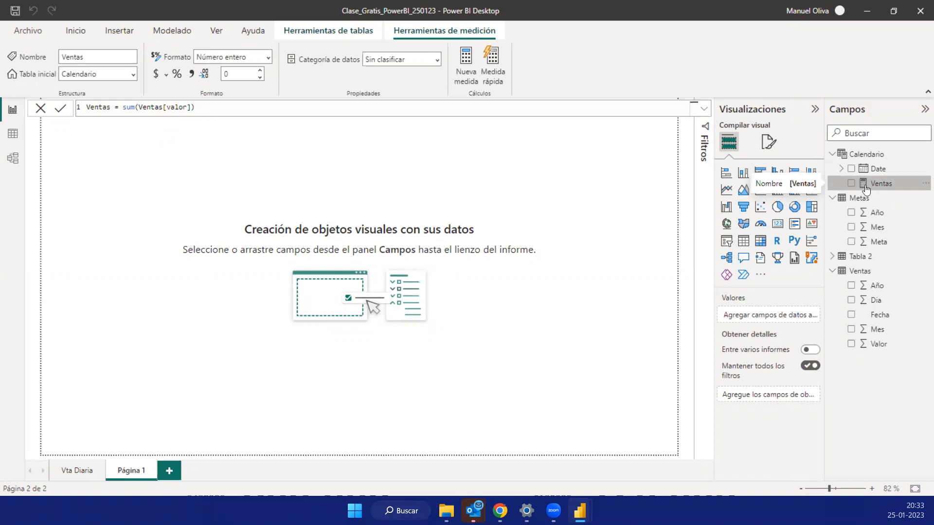
- Move the Ventas measure from the Calendario table to the Ventas table by changing its home table
left_click(134, 74)
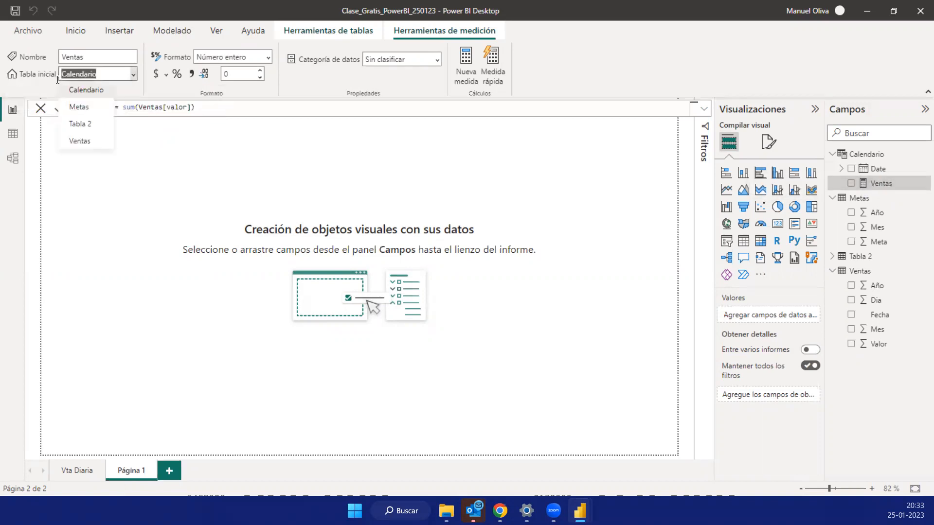
left_click(80, 142)
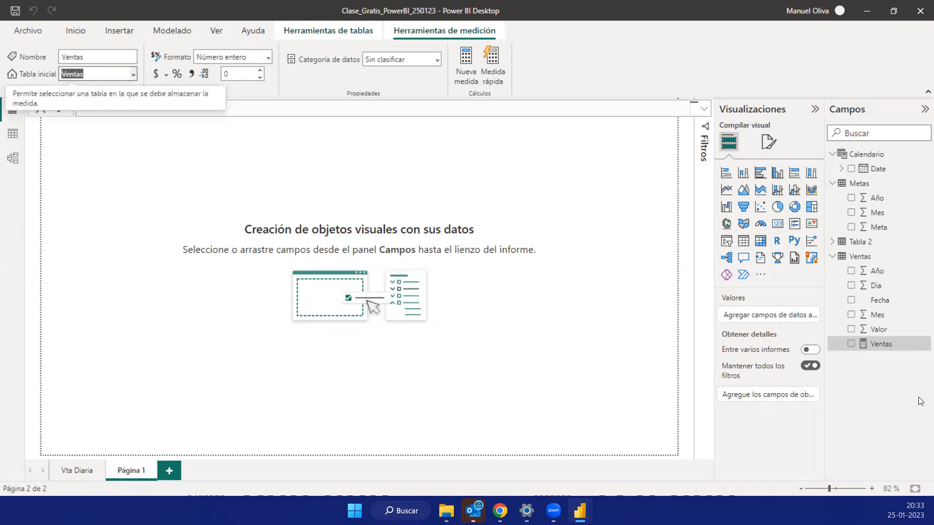
left_click(864, 348)
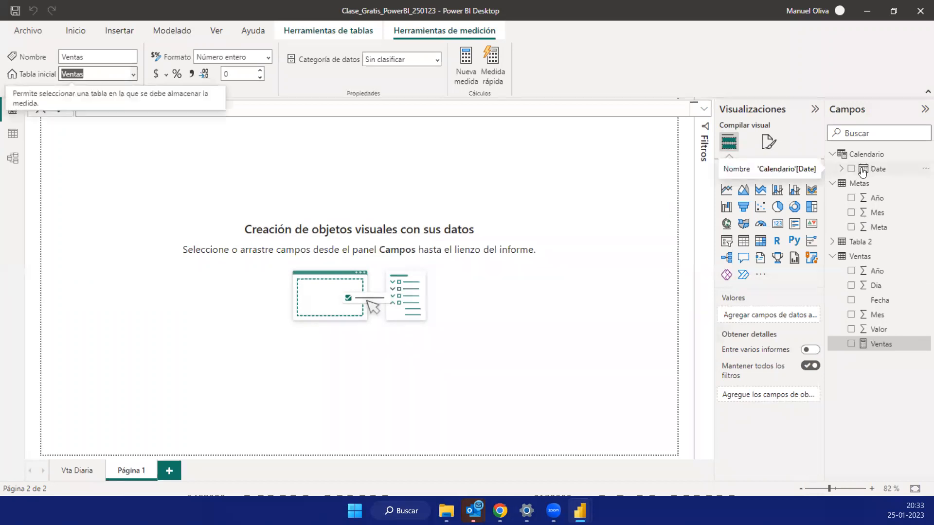
left_click(161, 163)
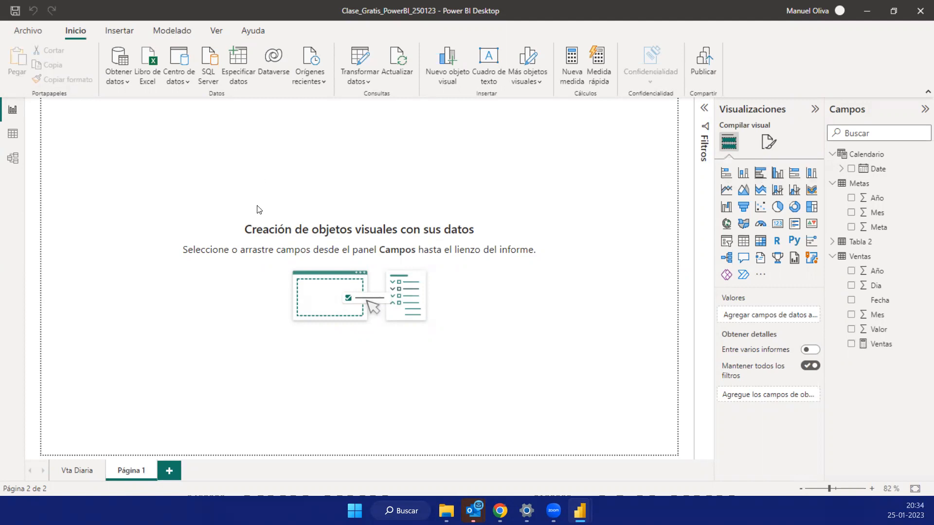
- Build a table visual from Calendario's Date hierarchy and the Ventas measure, and enlarge it into focus mode
left_click(852, 169)
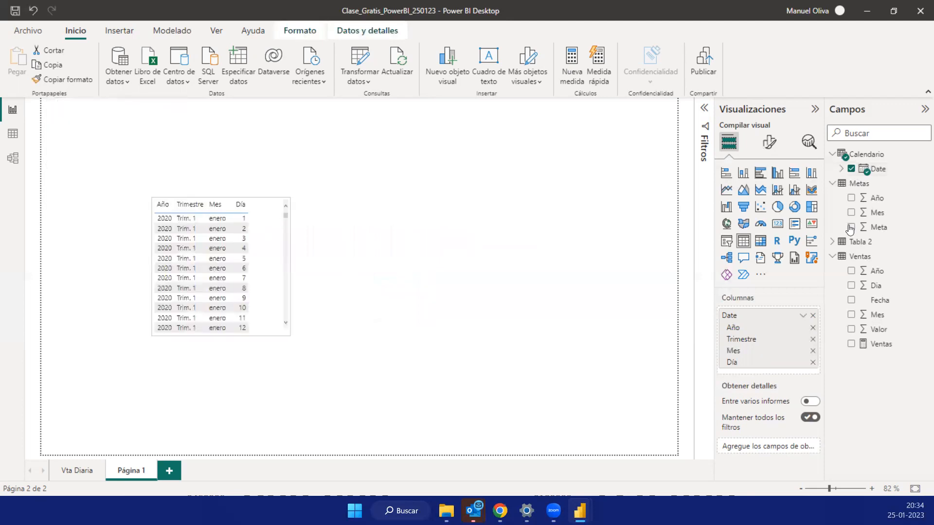
left_click(852, 344)
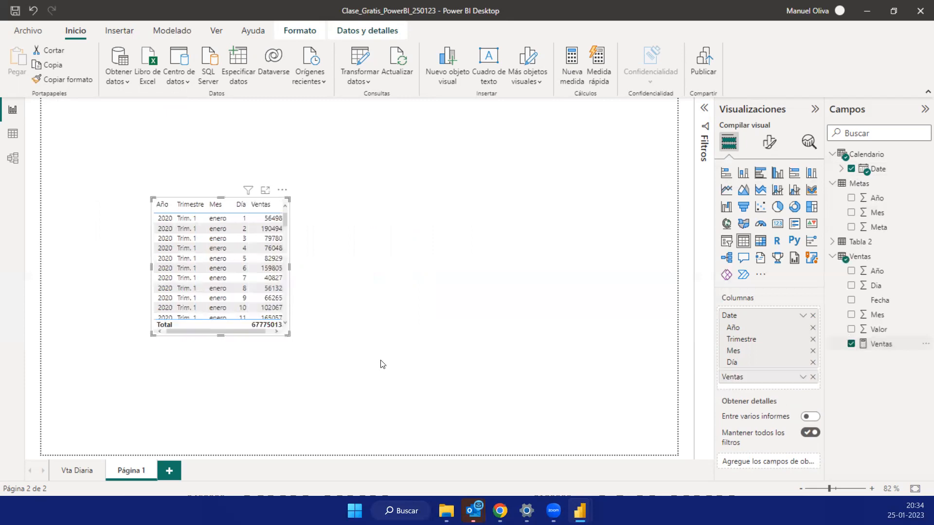
left_click_drag(289, 334, 360, 365)
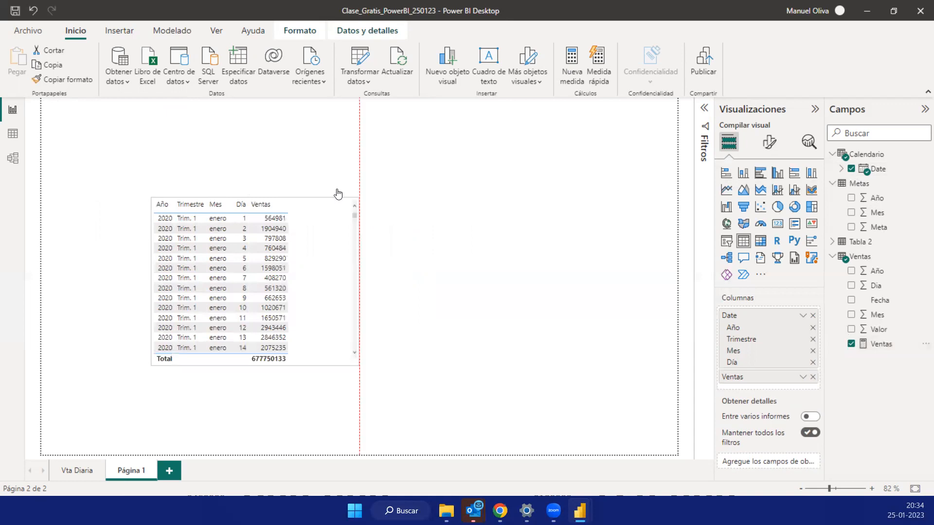
left_click(338, 195)
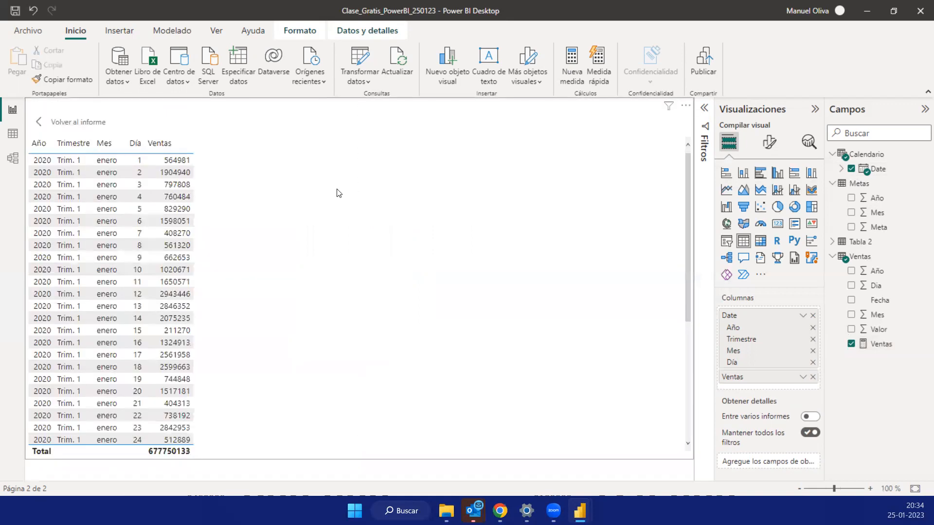
- Format the Ventas measure with a thousands separator and compare it with a temporary Suma de Valor column in the table
left_click(883, 346)
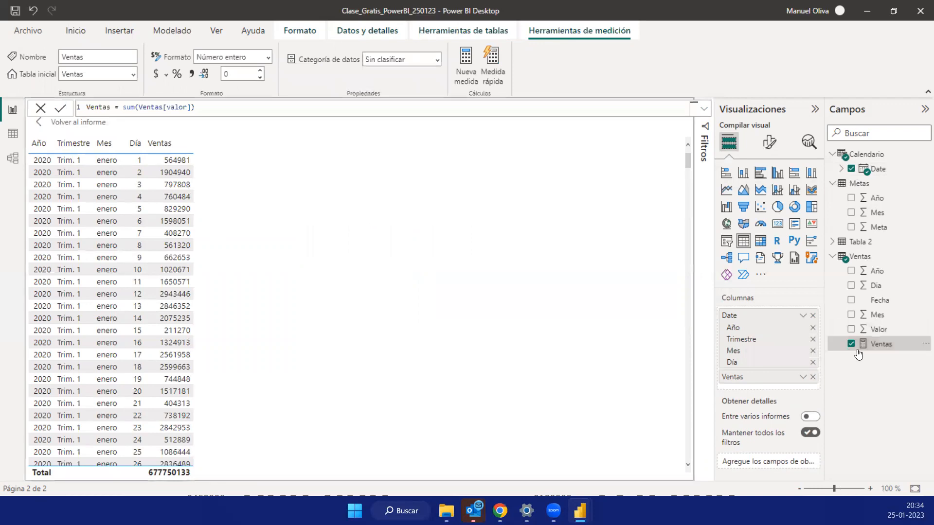
left_click(191, 74)
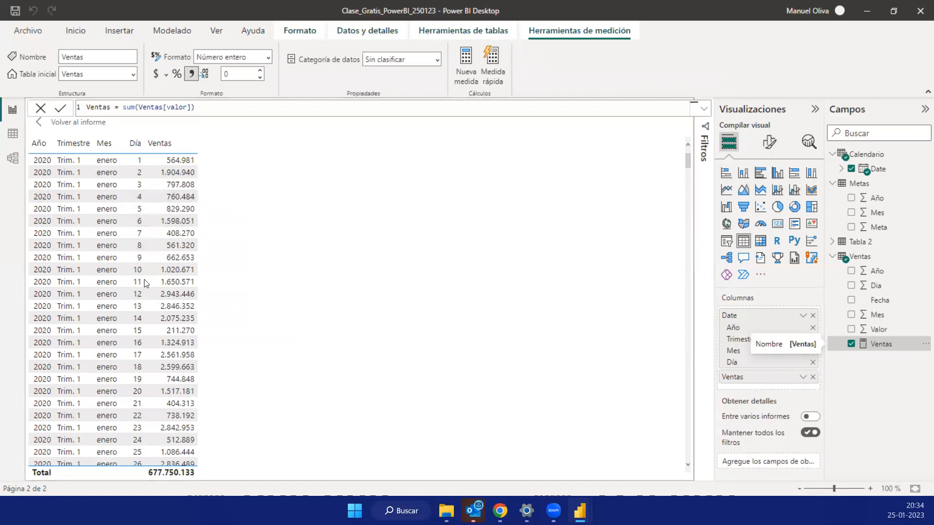
left_click(851, 330)
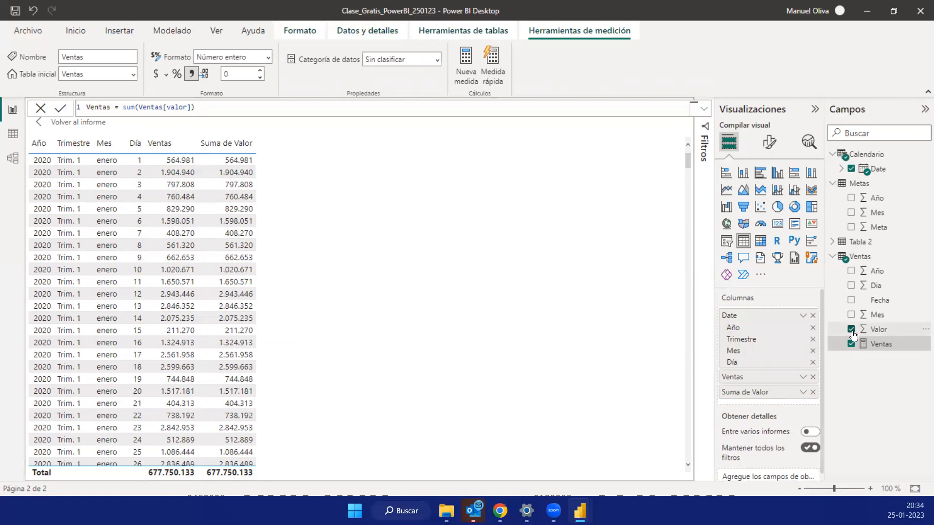
left_click(852, 329)
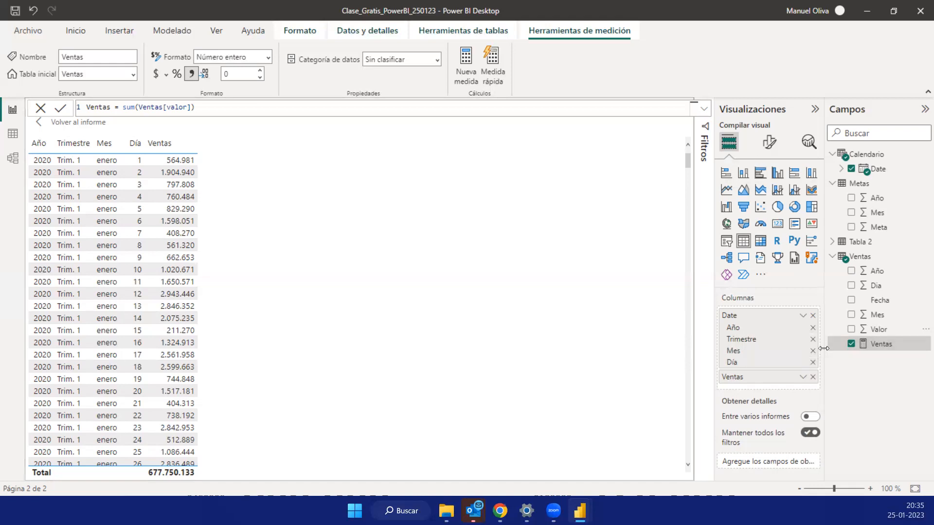
- Start a new measure in the Ventas table named MTD that uses the TOTALMTD function
left_click(466, 61)
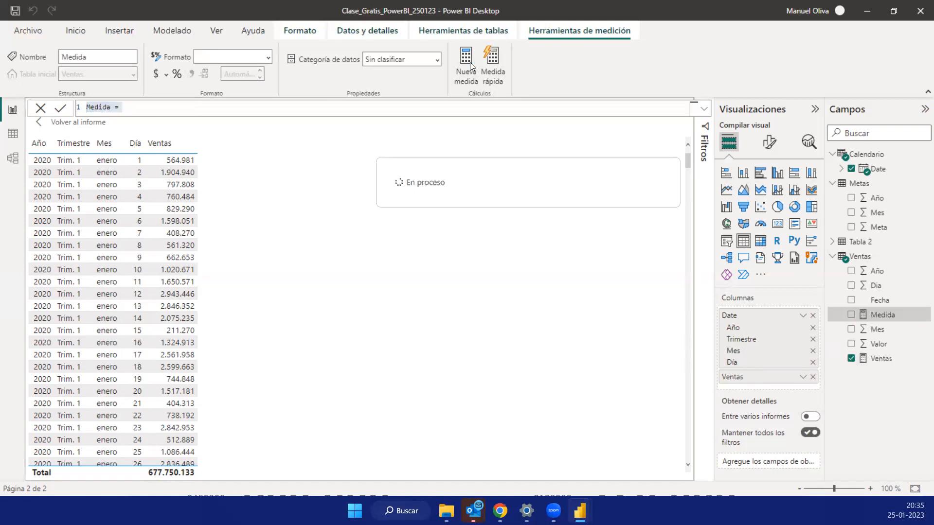
type("T")
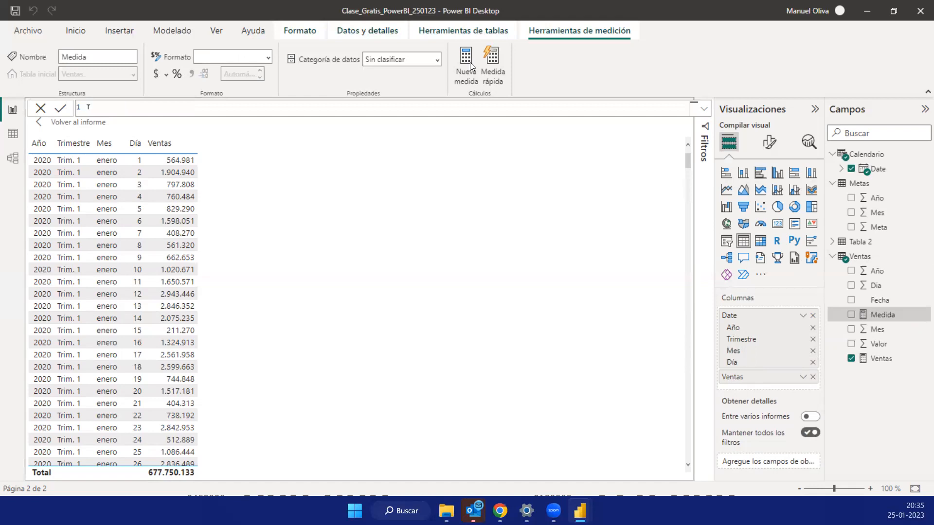
type("MTD = TOTAL")
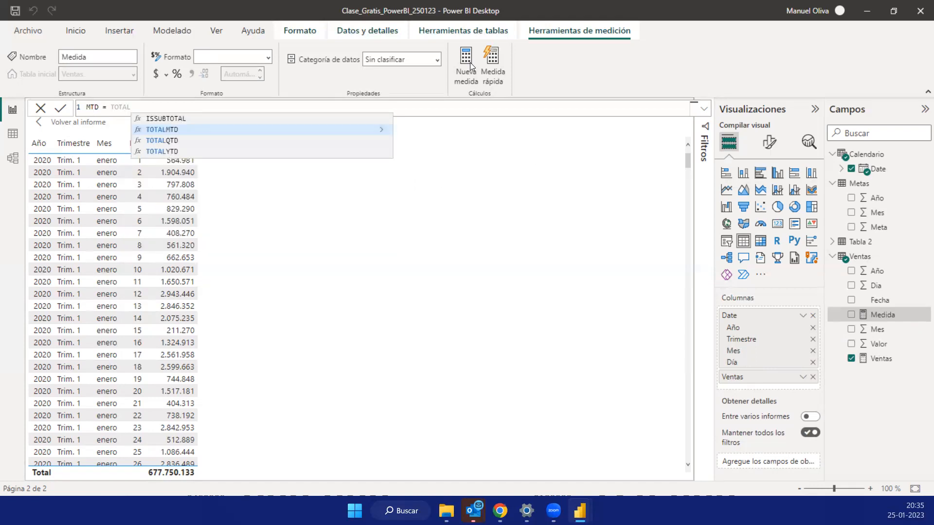
key("Down")
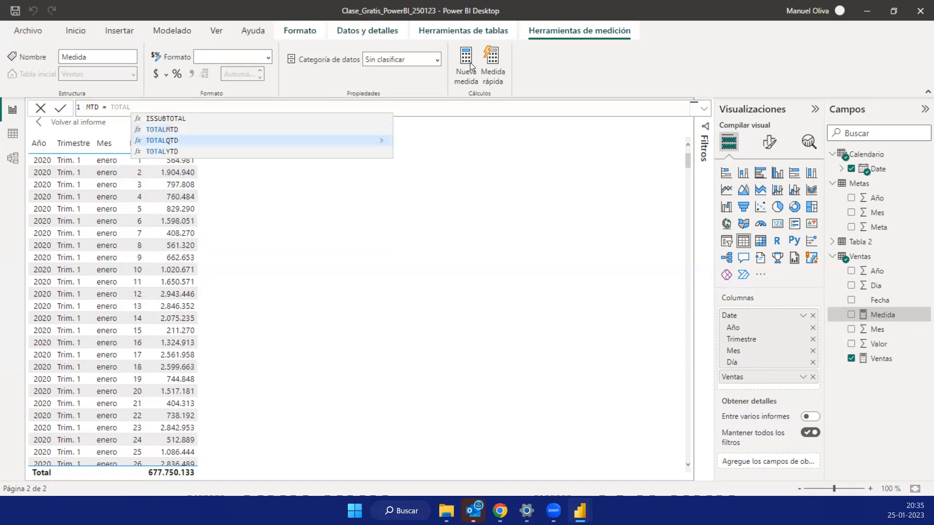
key("Up")
key("Tab")
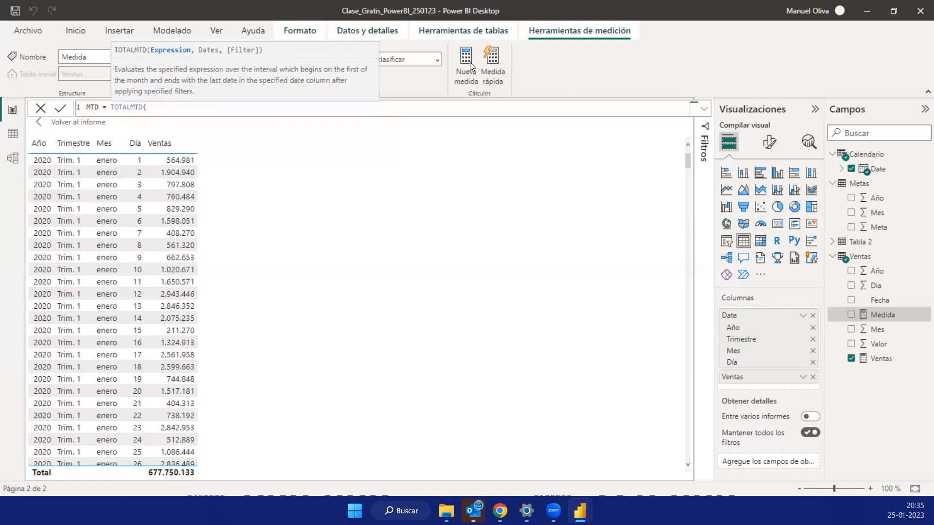
- Complete the TOTALMTD function with [Ventas] as the expression and Calendario[Date] as the dates
type("[")
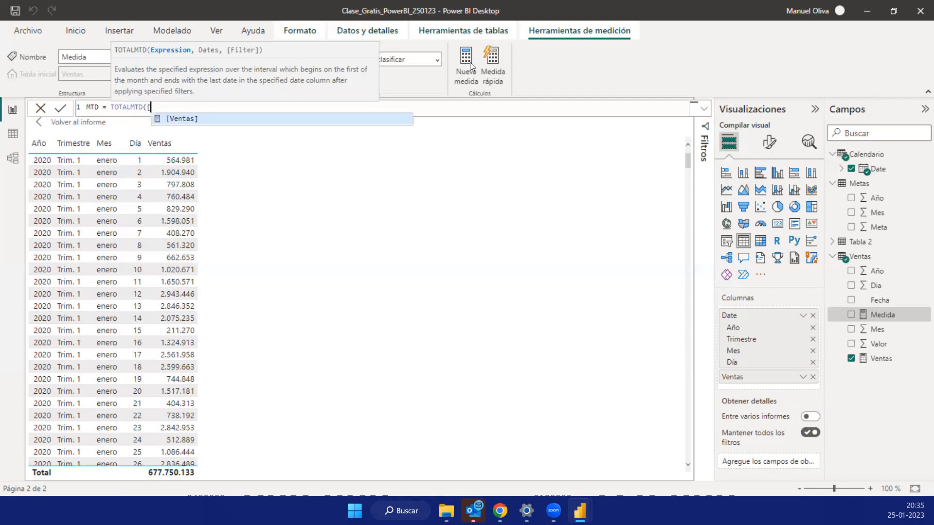
key("Tab")
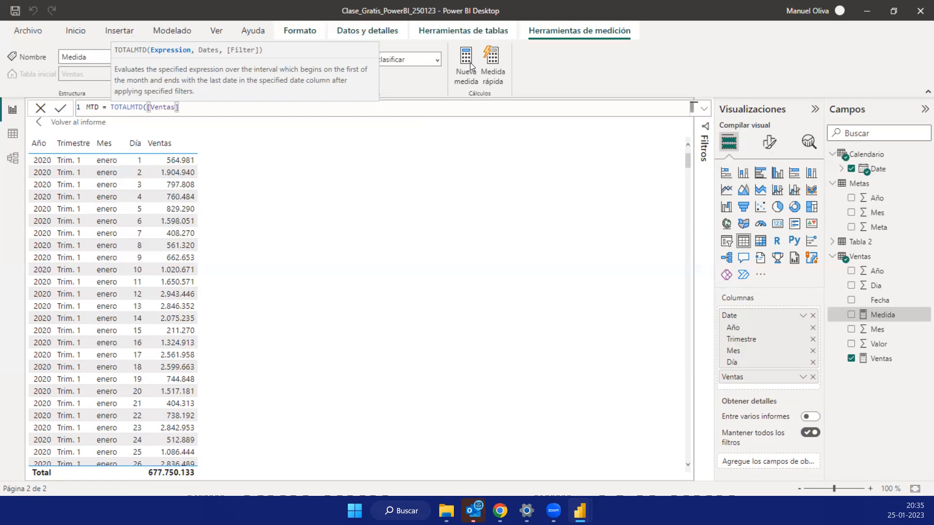
type(",")
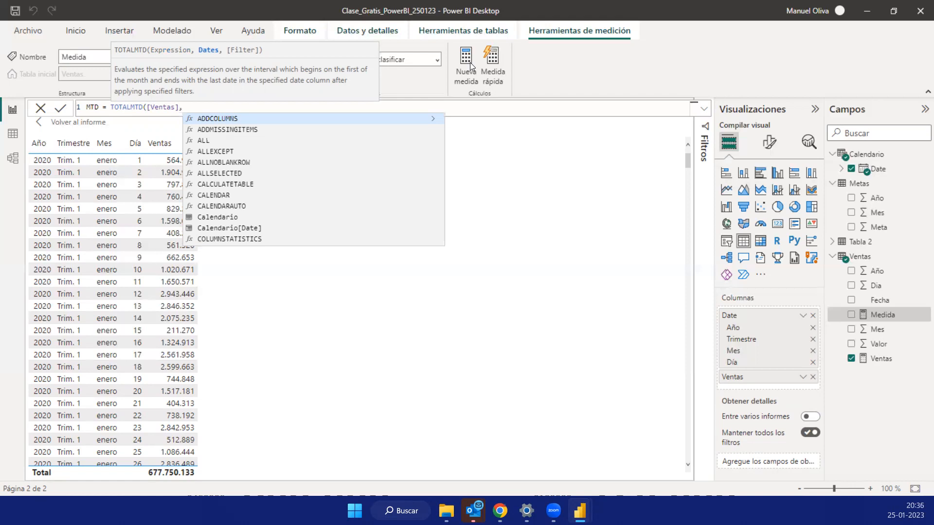
type("c")
key("BackSpace")
type("CALE")
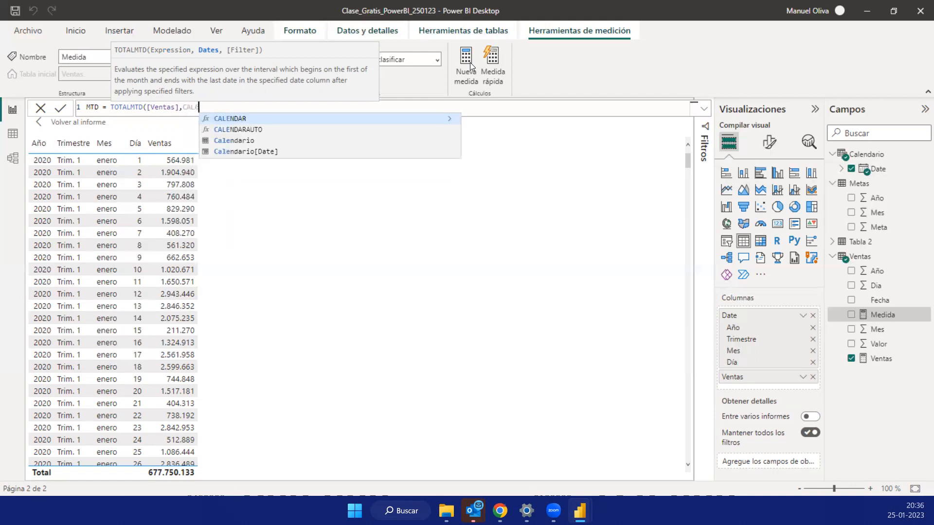
key("Down")
key("Down")
key("Down")
key("Tab")
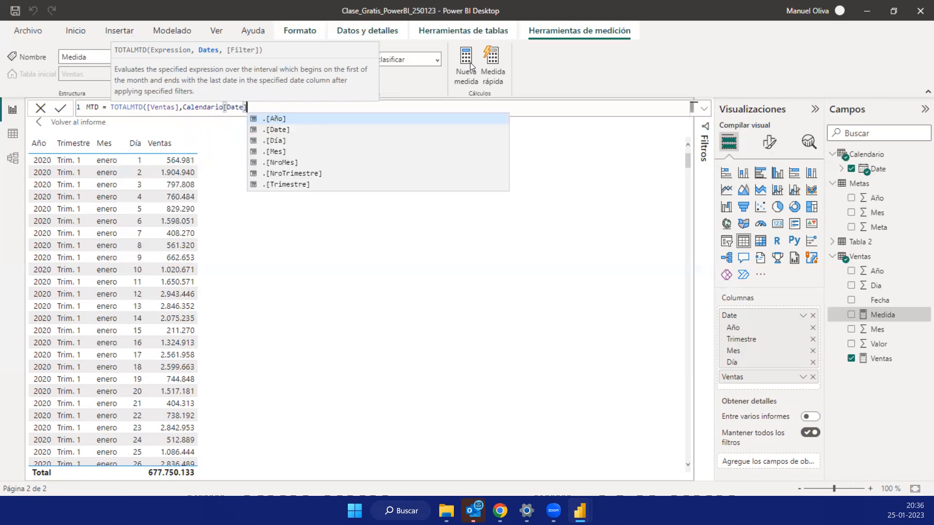
type(")")
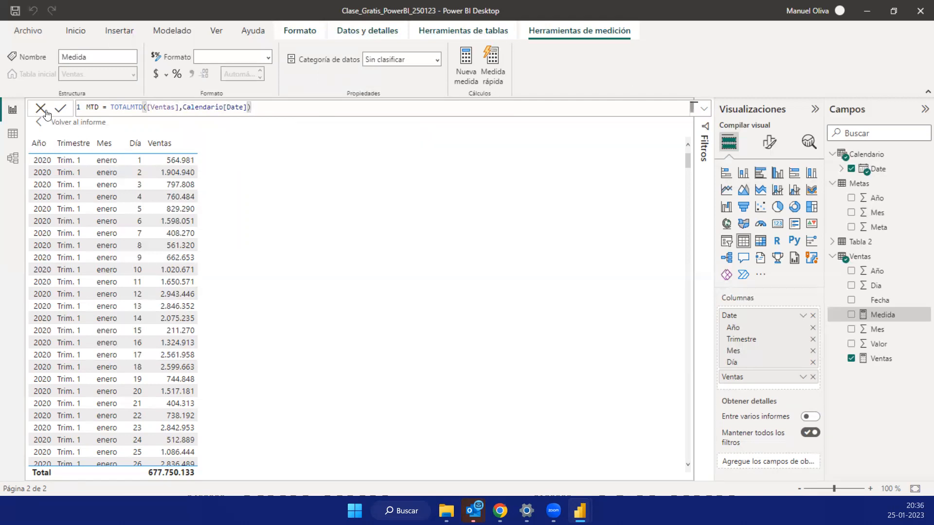
- Review the [Ventas] and Calendario[Date] arguments of the MTD formula, and commit the measure
key("ctrl+a")
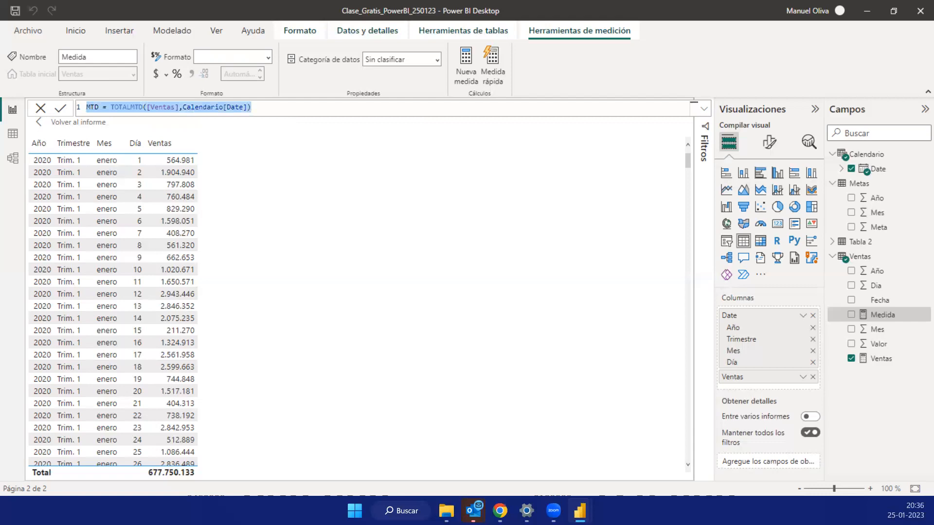
key("alt+Tab")
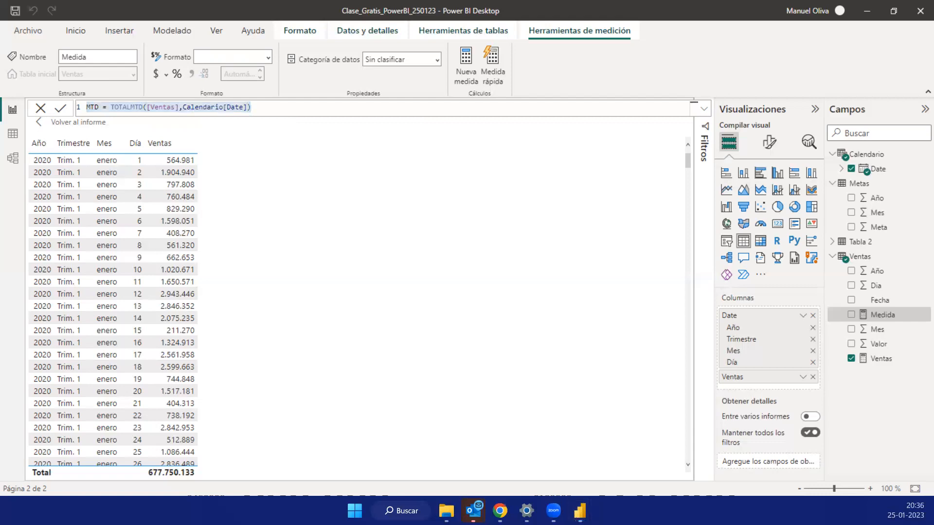
left_click(265, 107)
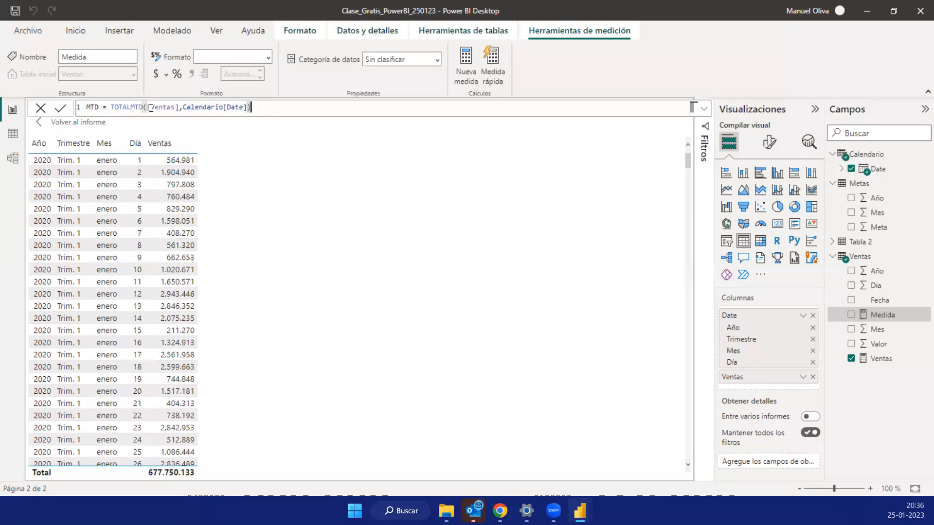
double_click(180, 107)
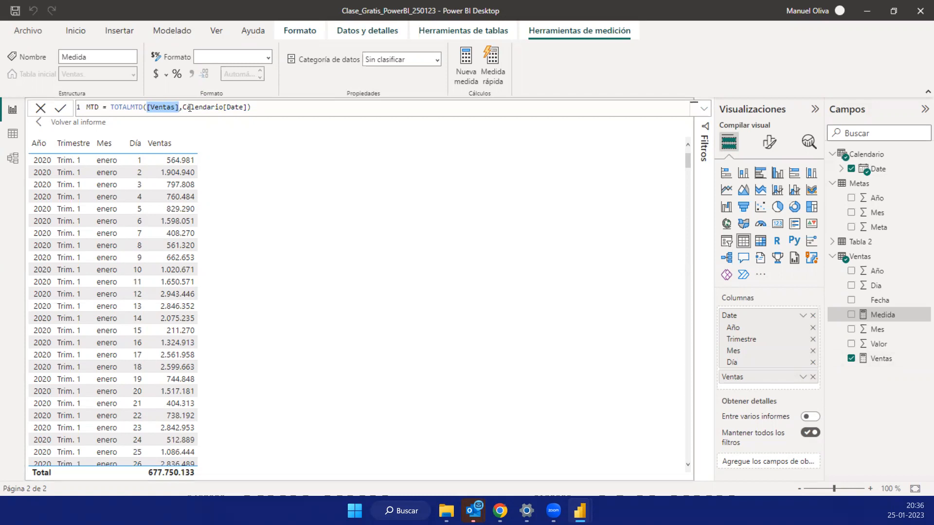
left_click_drag(247, 108, 183, 108)
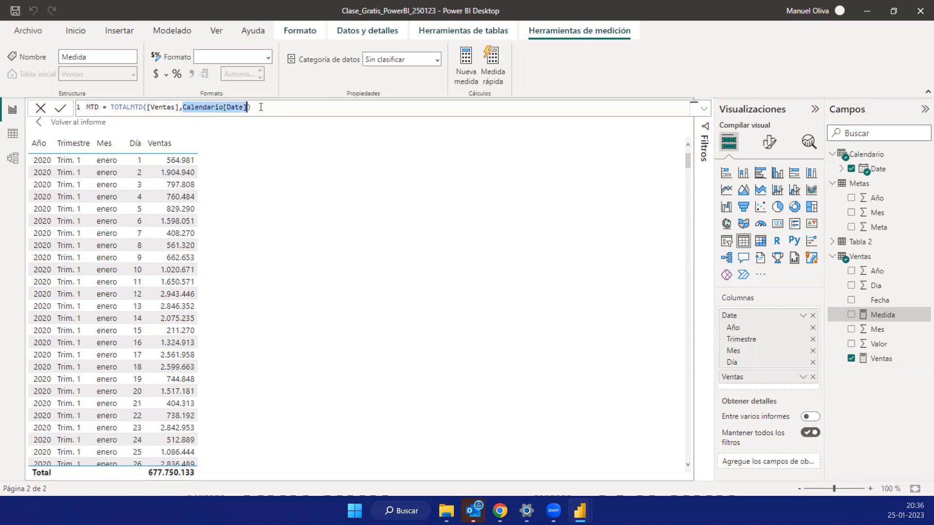
left_click(60, 111)
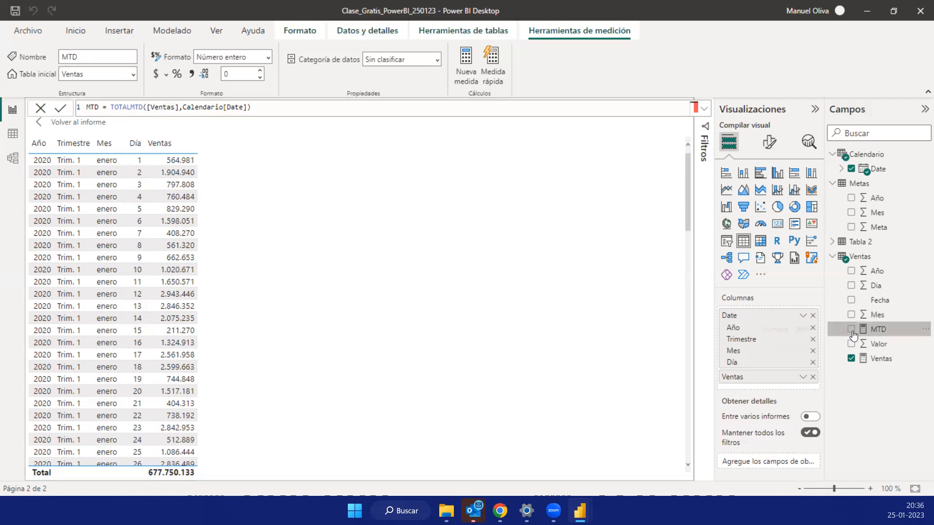
- Add the MTD measure to the table visual and format it with a thousands separator
left_click(852, 330)
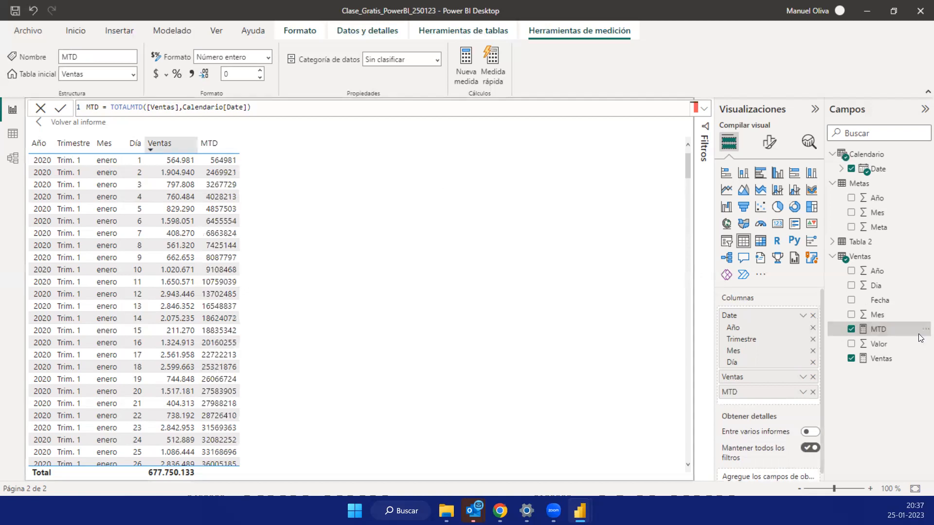
left_click(193, 74)
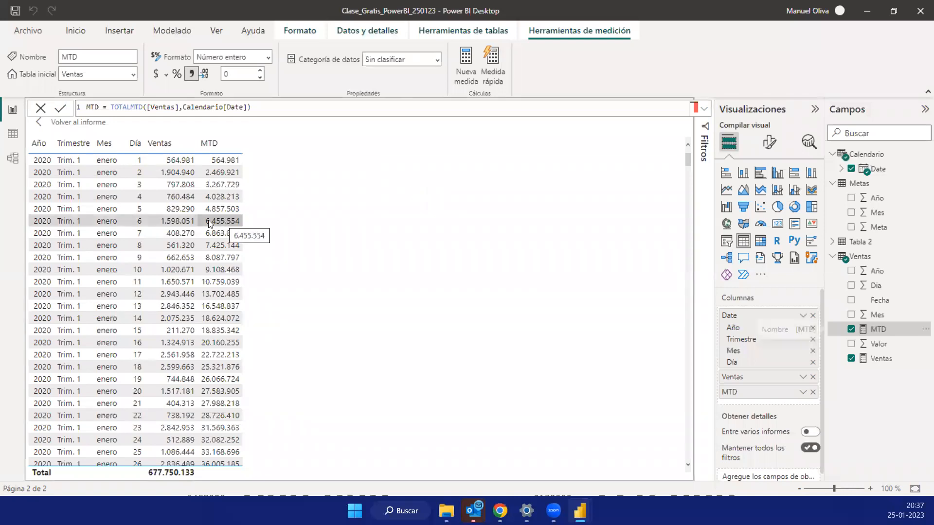
left_click(185, 164)
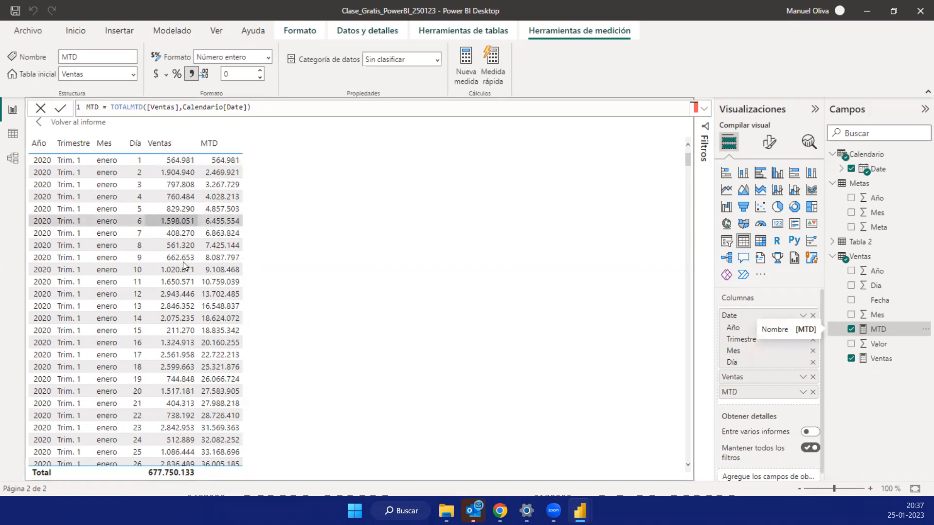
- Examine how the MTD column accumulates daily Ventas and behaves at month changes and on days without sales, from 2020 through June 2021
scroll(183, 263, "down", 5)
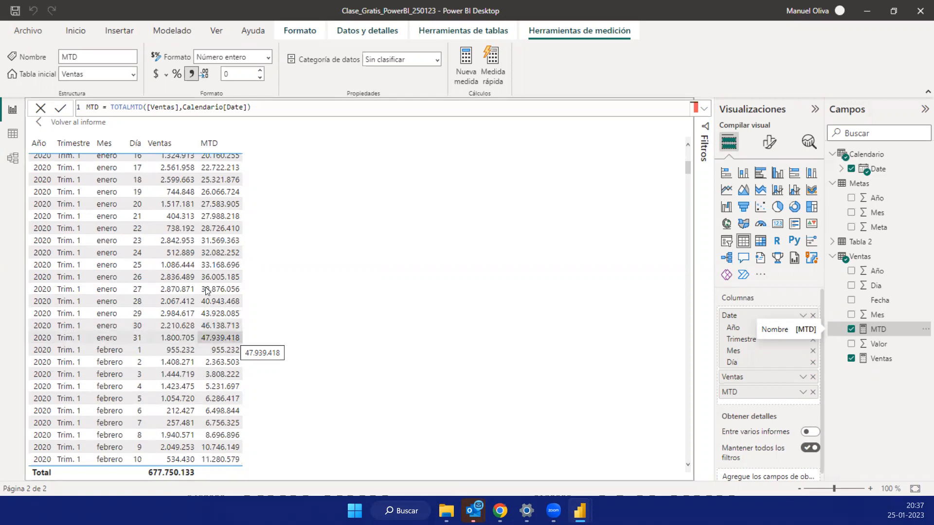
scroll(208, 290, "down", 1)
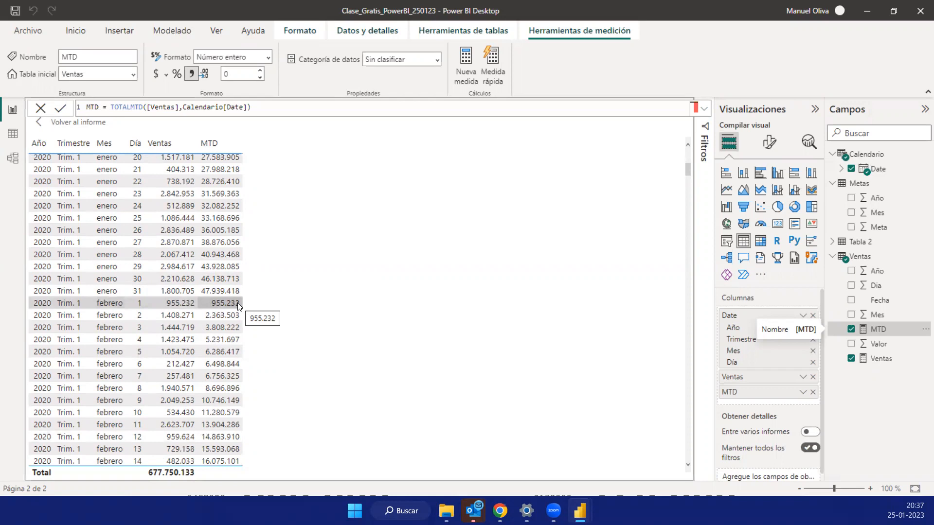
scroll(238, 303, "down", 4)
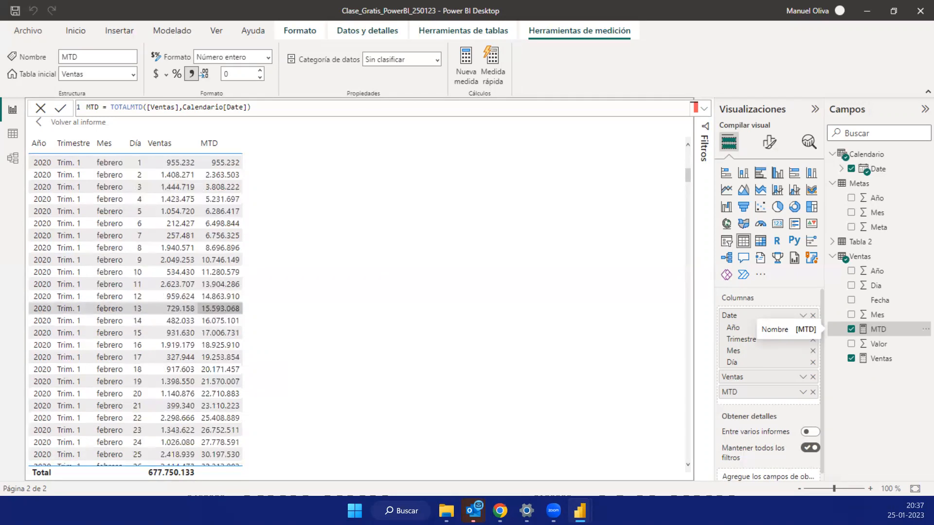
scroll(219, 308, "down", 3)
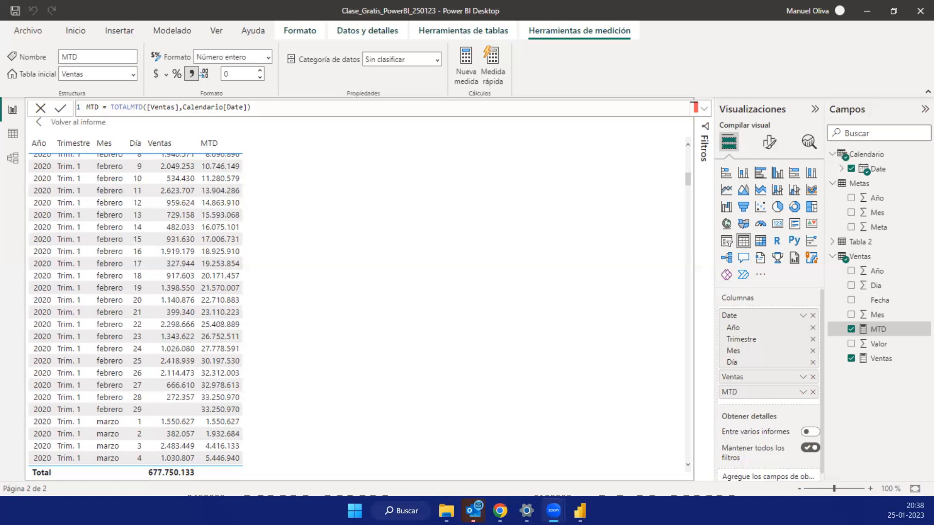
scroll(294, 269, "down", 6)
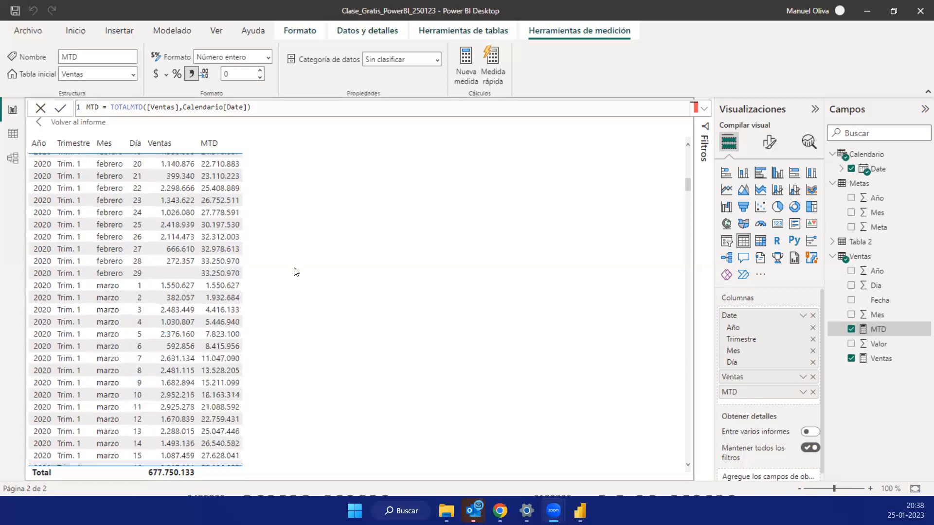
scroll(236, 289, "down", 6)
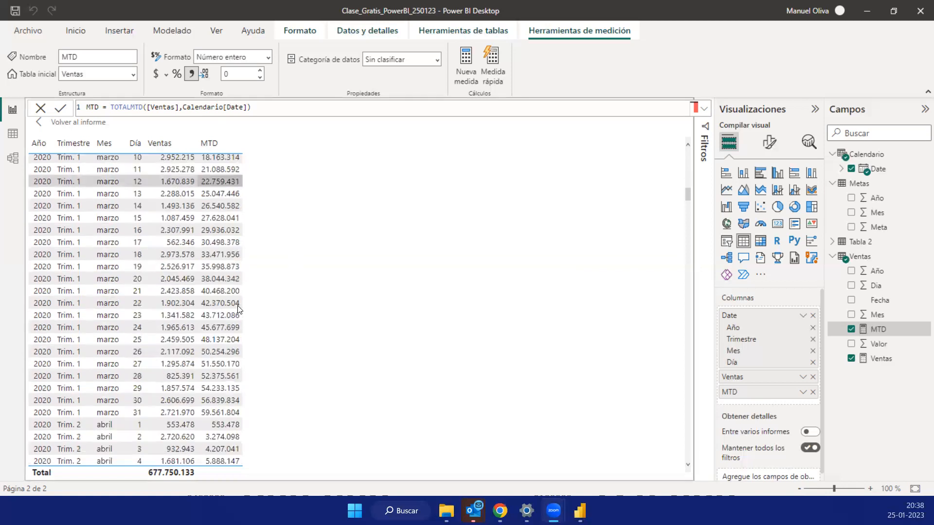
scroll(238, 310, "down", 8)
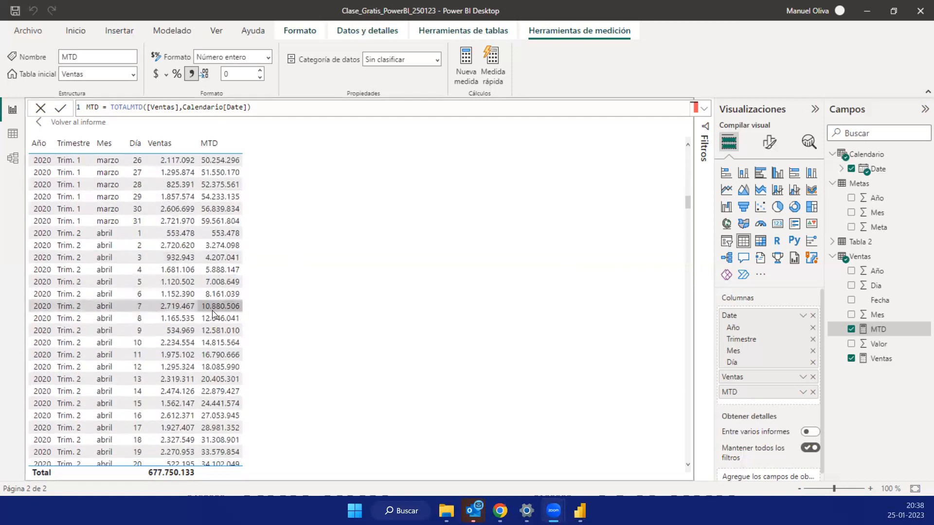
scroll(212, 311, "down", 8)
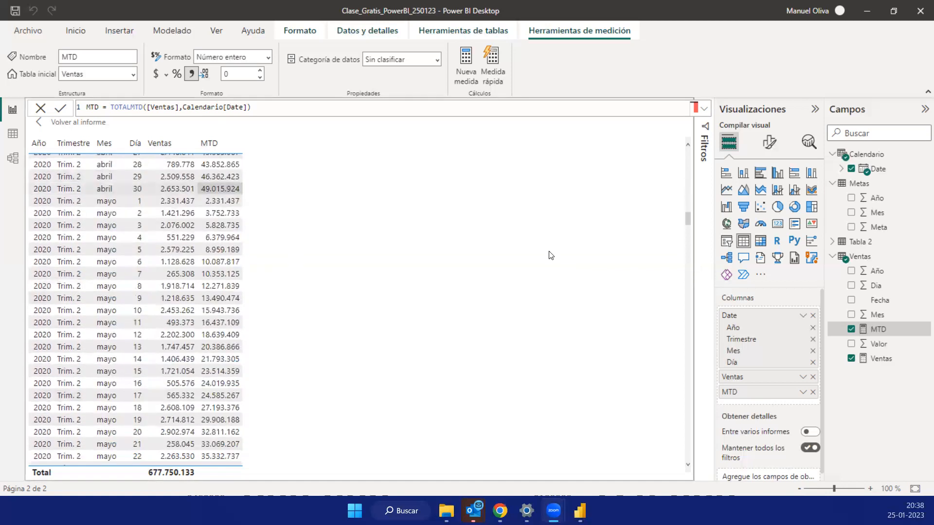
scroll(686, 242, "down", 2)
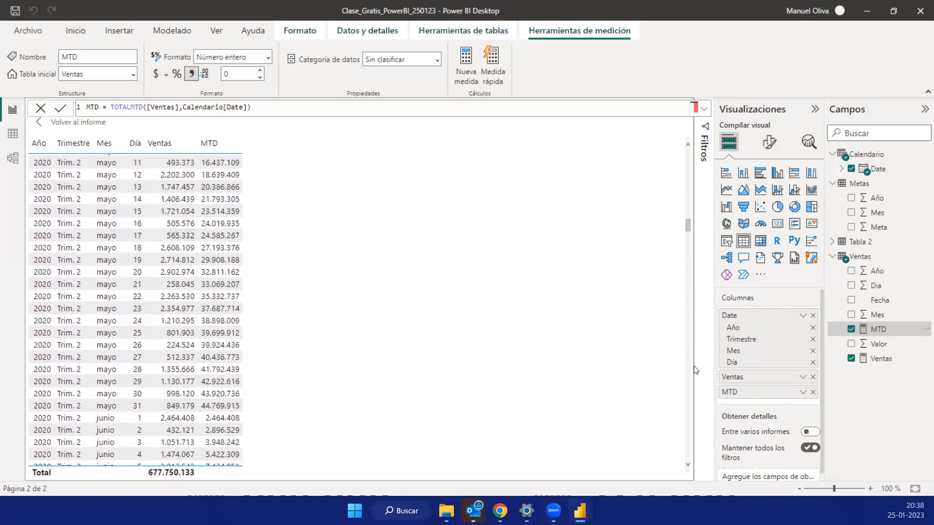
left_click_drag(694, 367, 686, 475)
scroll(217, 248, "down", 5)
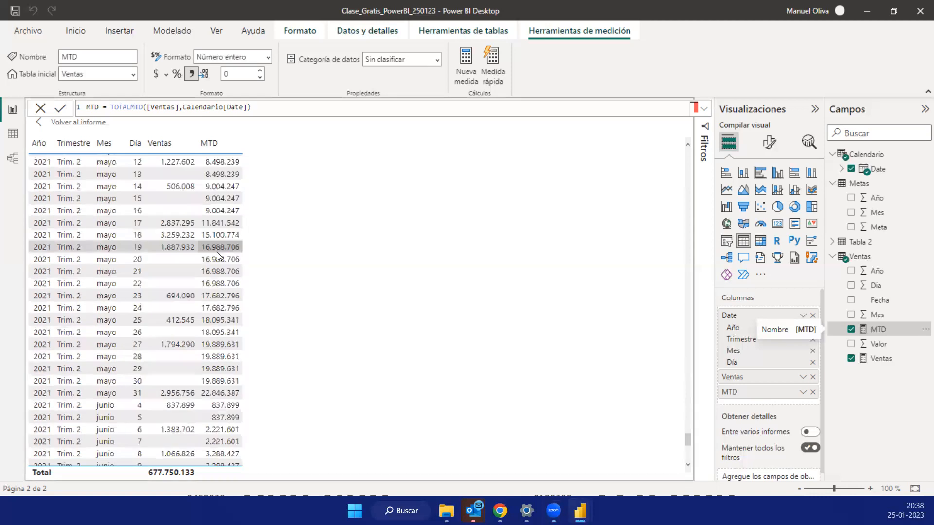
scroll(218, 282, "down", 7)
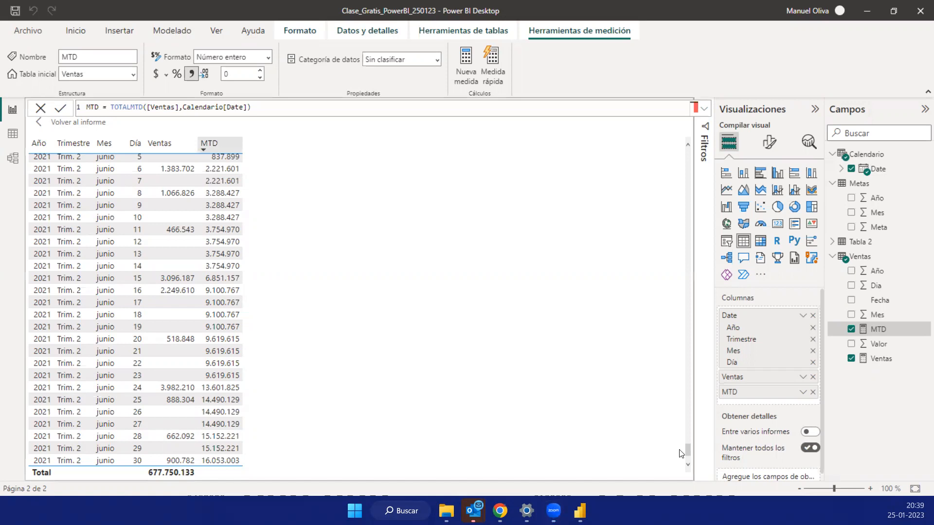
left_click_drag(688, 450, 690, 140)
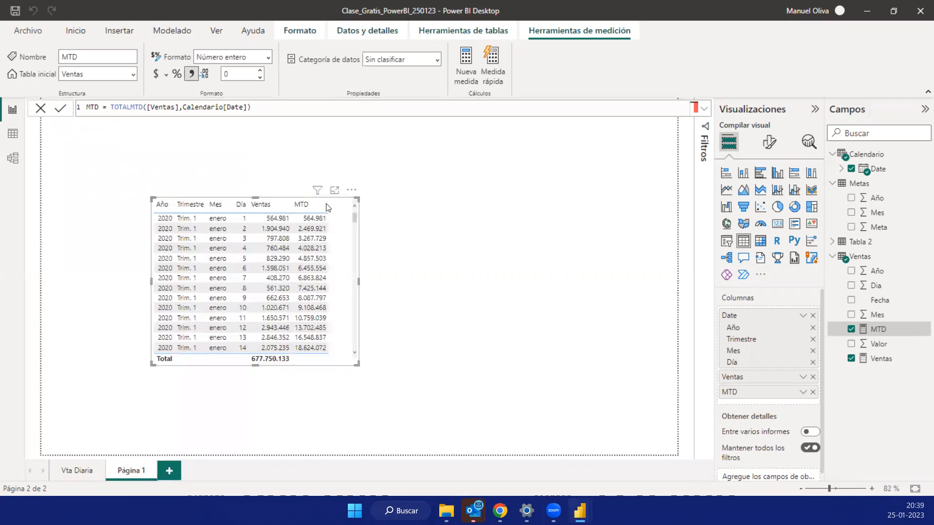
- Return to the report page, move the sales table toward the page's left edge and clear the selection
left_click_drag(335, 203, 225, 197)
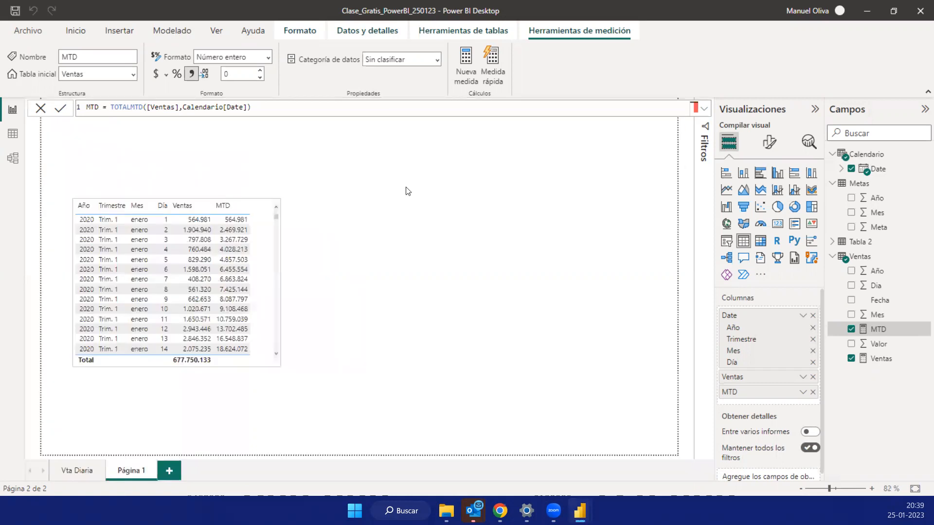
left_click(354, 173)
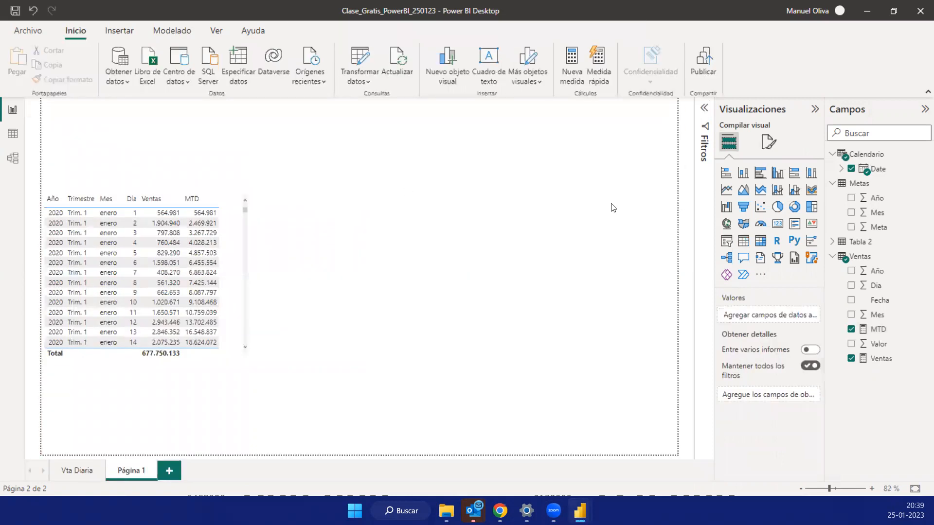
- Create a line chart of MTD by Calendario Date, using the plain Date field instead of the date hierarchy
left_click(851, 169)
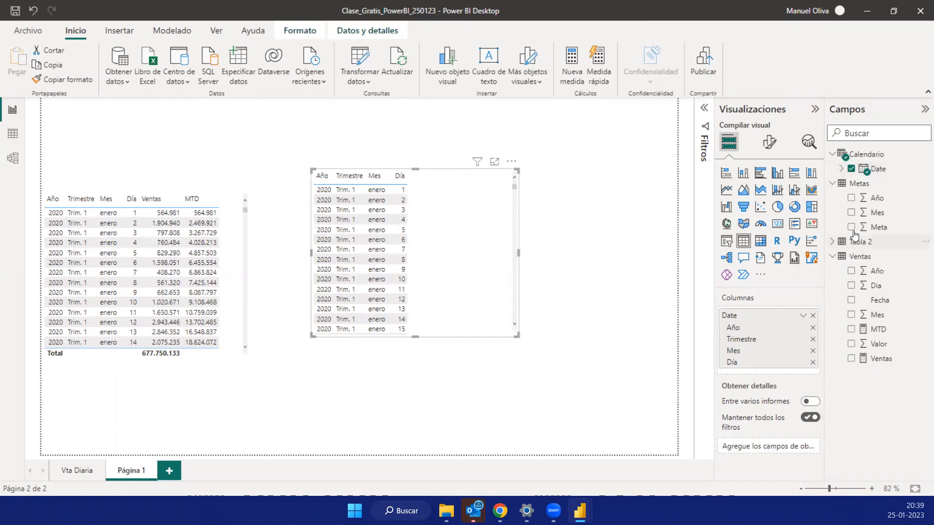
left_click(851, 330)
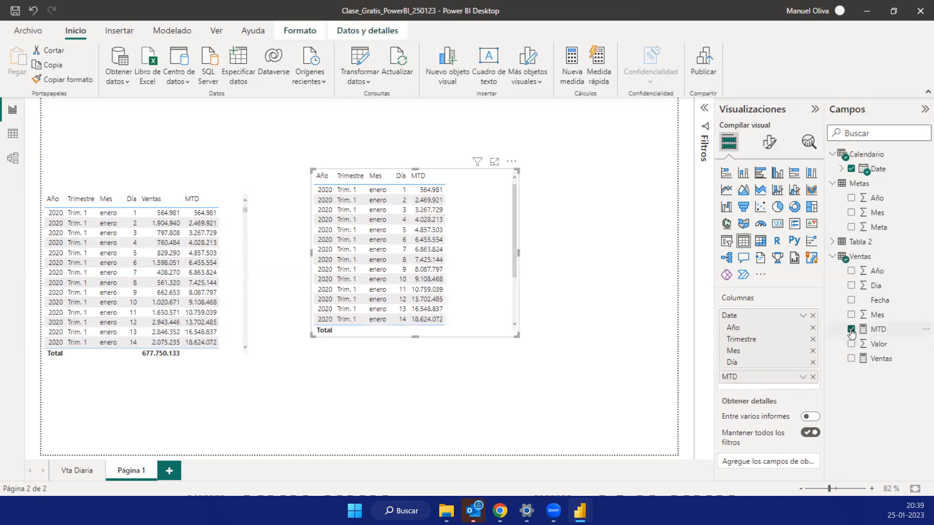
left_click(804, 316)
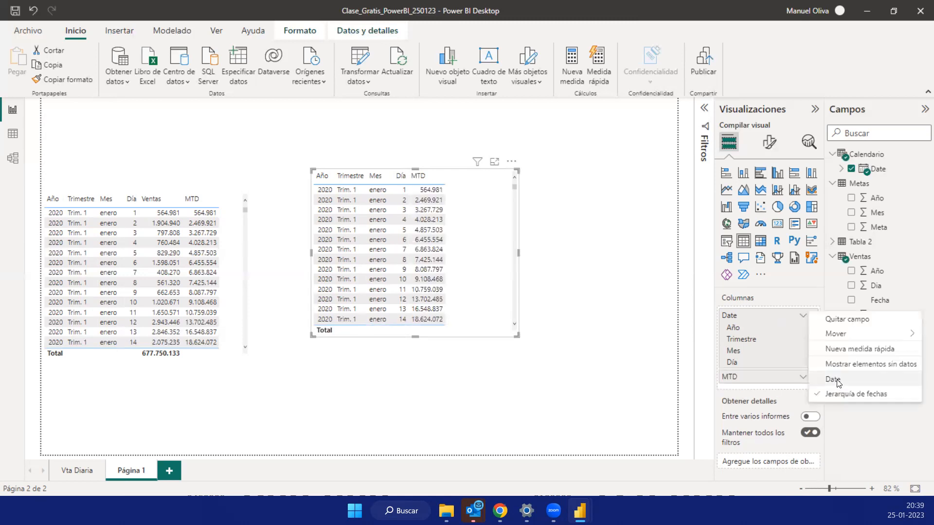
left_click(833, 379)
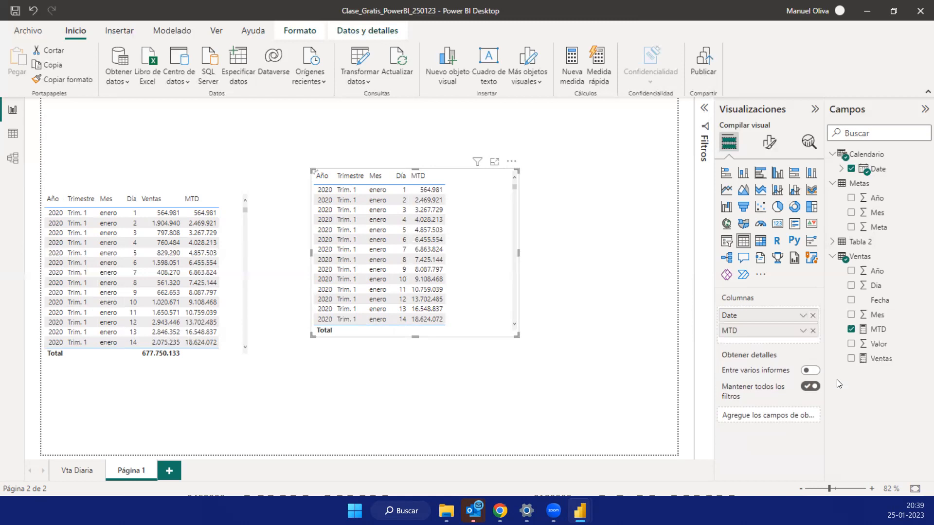
left_click(726, 192)
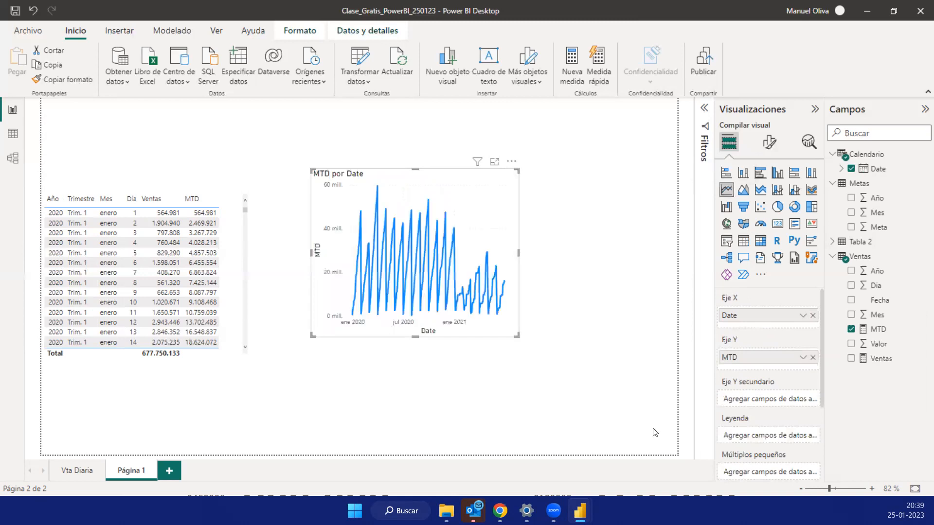
- Enlarge the MTD line chart to fill the free space beside the table, and inspect it in focus mode
left_click_drag(655, 433, 654, 432)
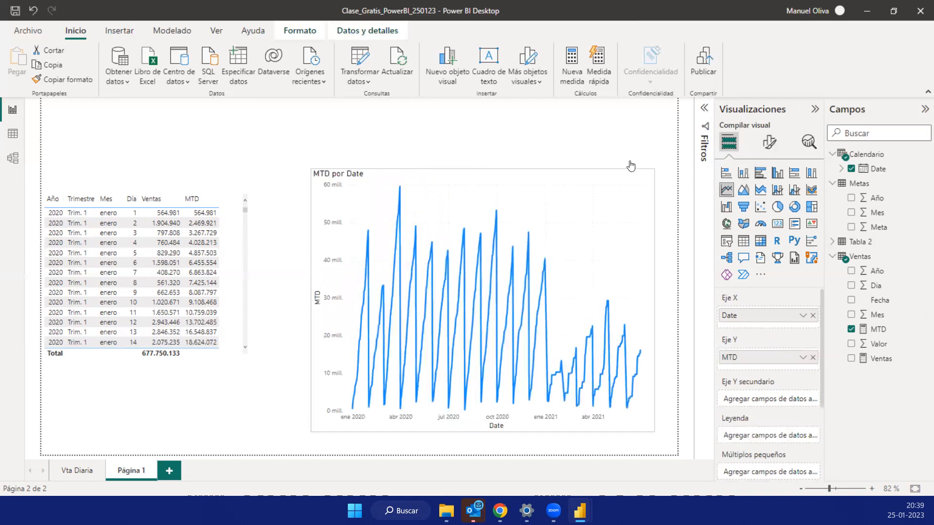
left_click(629, 162)
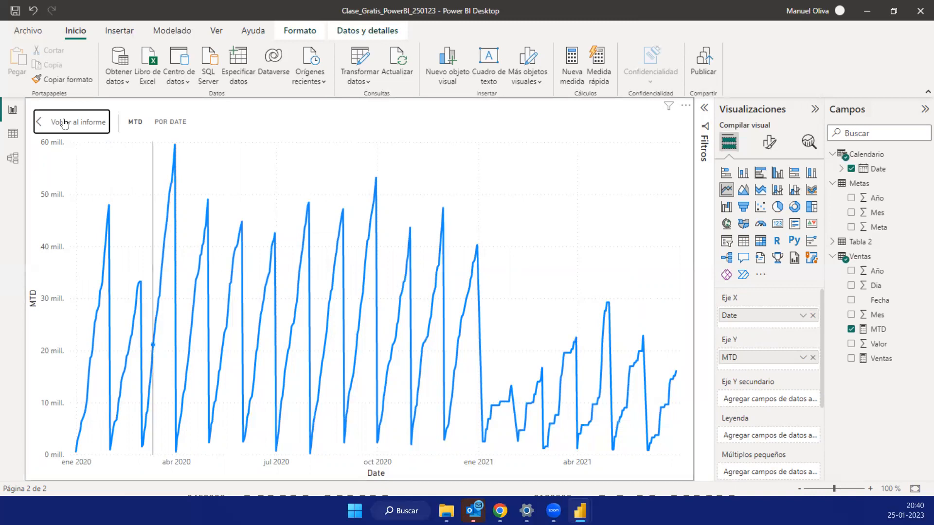
left_click_drag(312, 171, 263, 184)
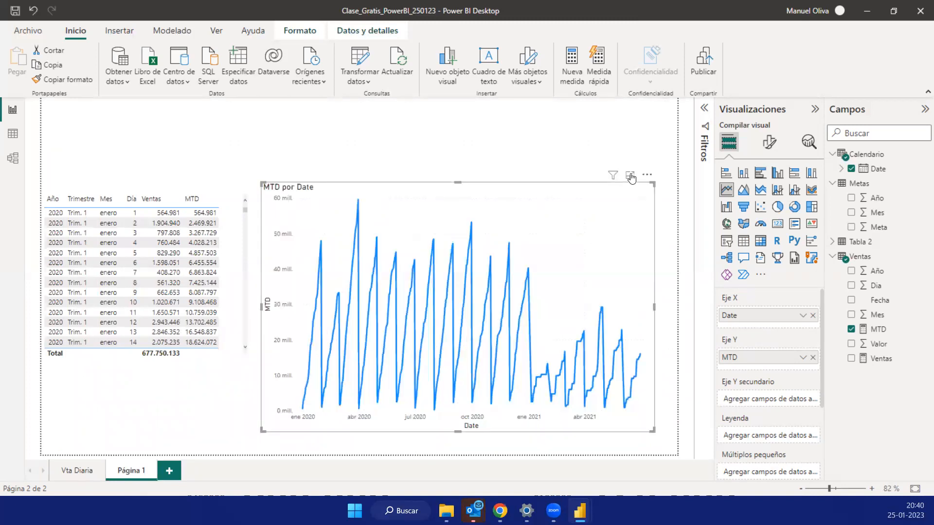
- Add Ventas to the chart's Y axis in focus mode, compare both series in mid-January 2020 and return to the report
left_click(631, 177)
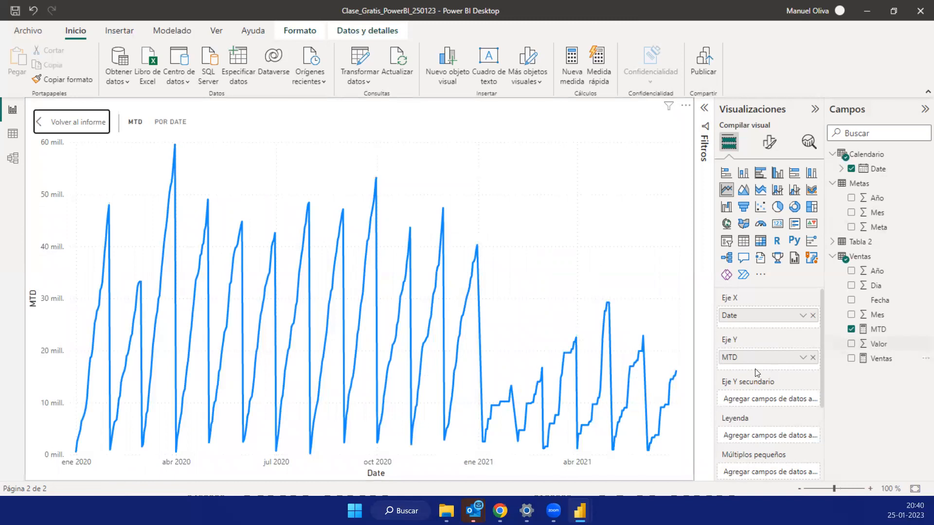
left_click_drag(754, 369, 752, 371)
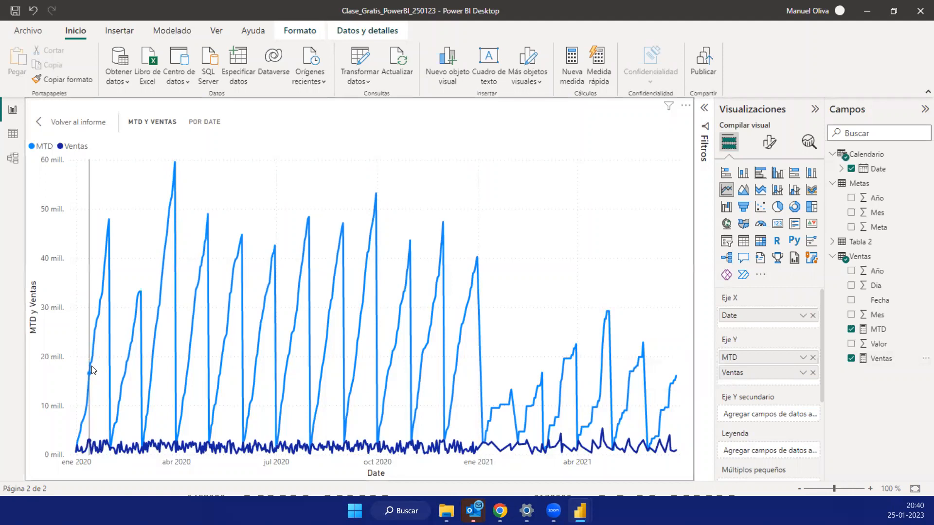
mouse_move(91, 366)
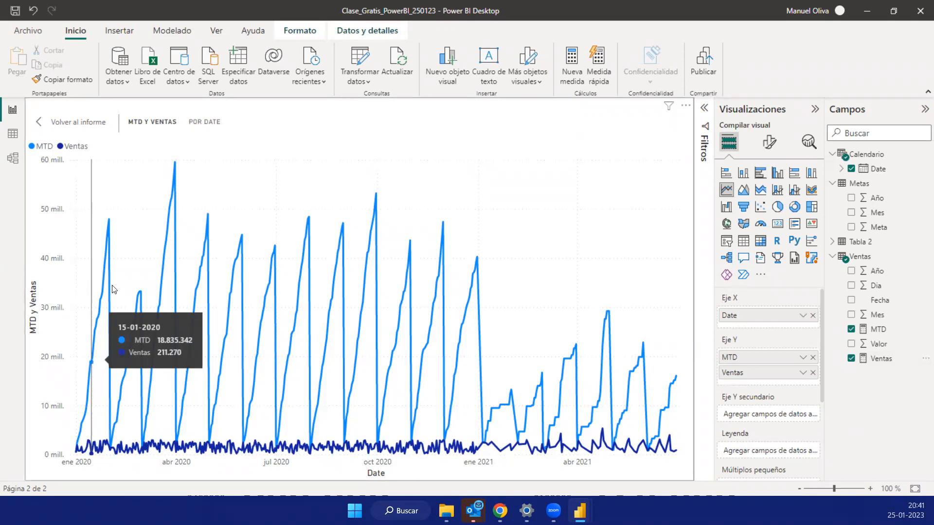
left_click(61, 123)
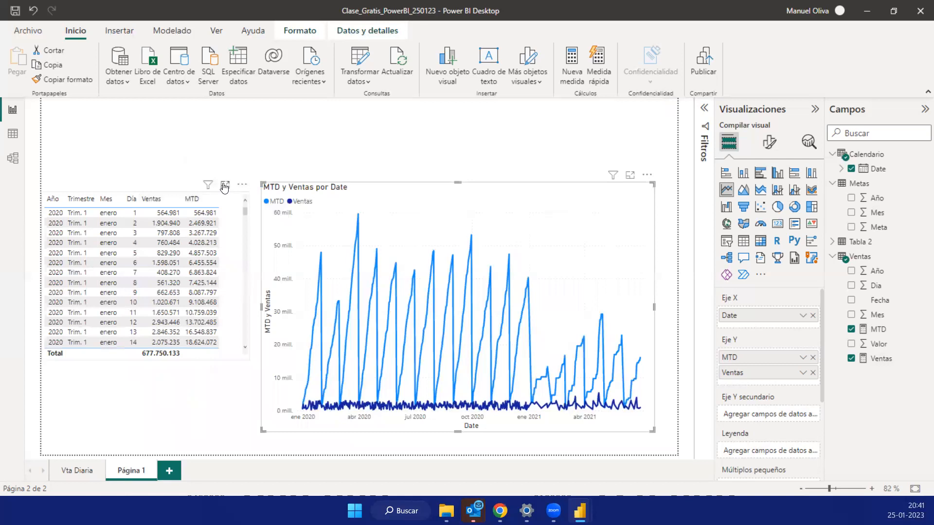
- Show the sales table in focus mode and start a new measure named YTD in the Ventas table
left_click(225, 186)
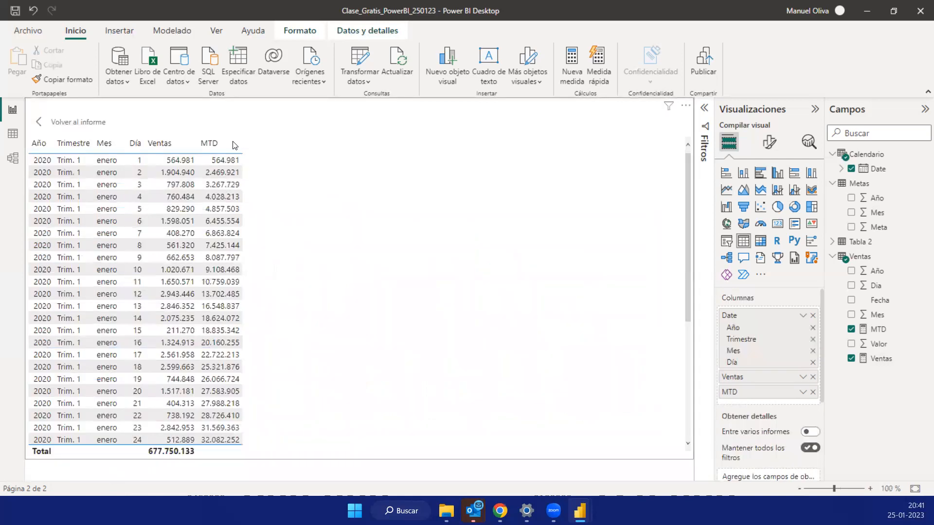
left_click(858, 258)
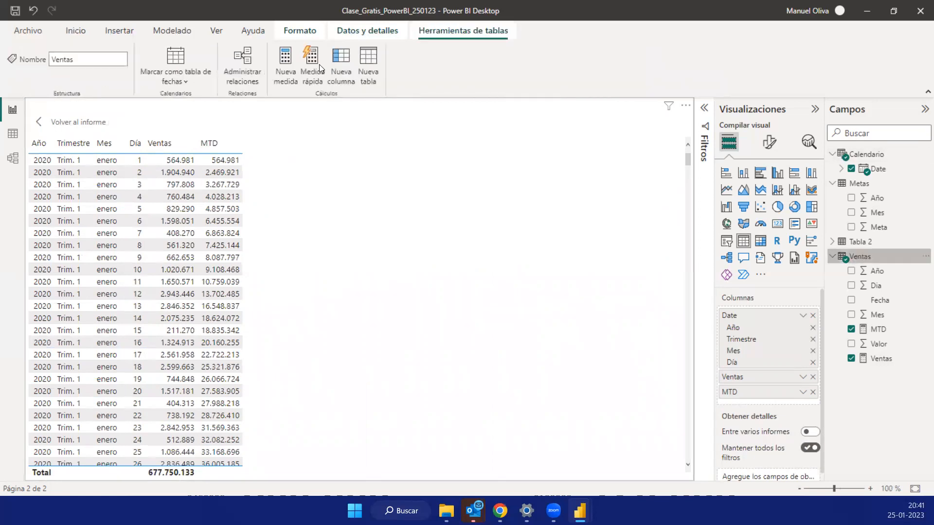
left_click(287, 66)
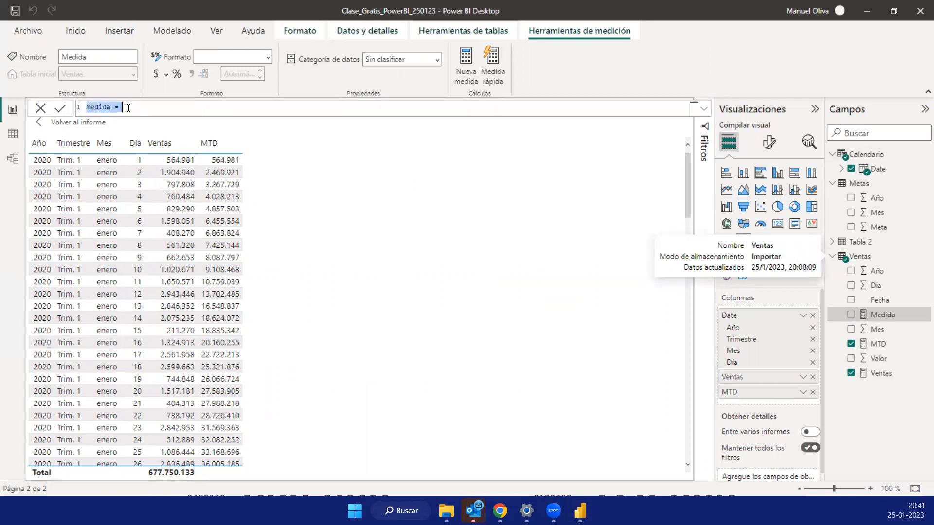
left_click(128, 108)
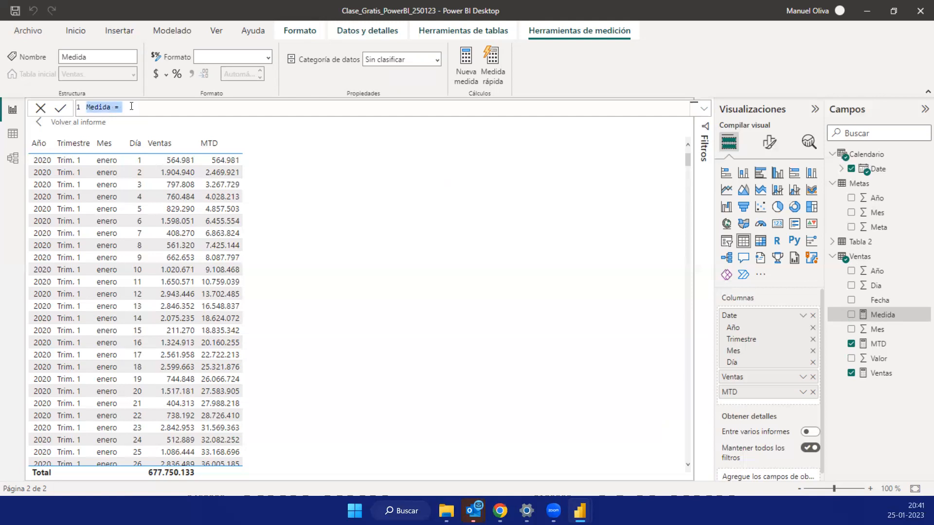
left_click(132, 106)
key("ctrl+a")
type("ytd")
key("BackSpace")
key("BackSpace")
key("BackSpace")
type("YTD =")
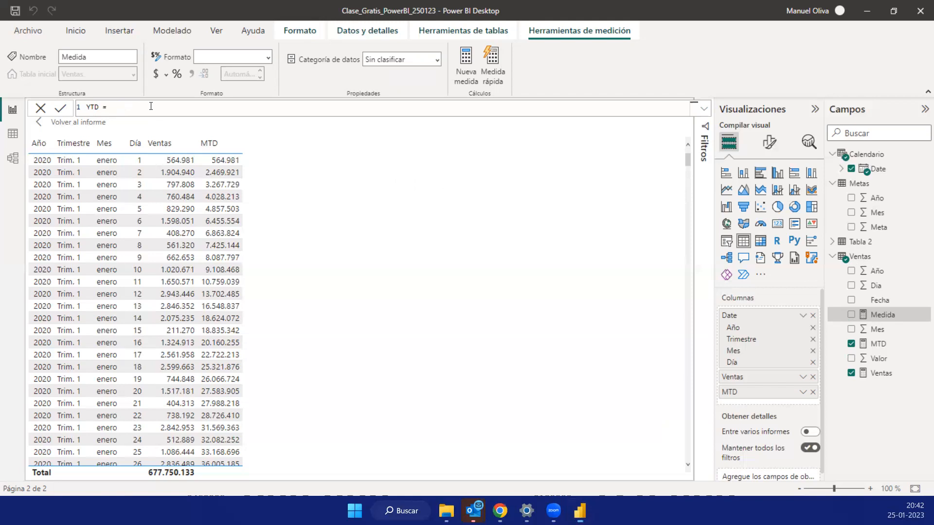
- Begin the YTD formula with the TOTALYTD function, using [Ventas] as its expression
type("TOTAL")
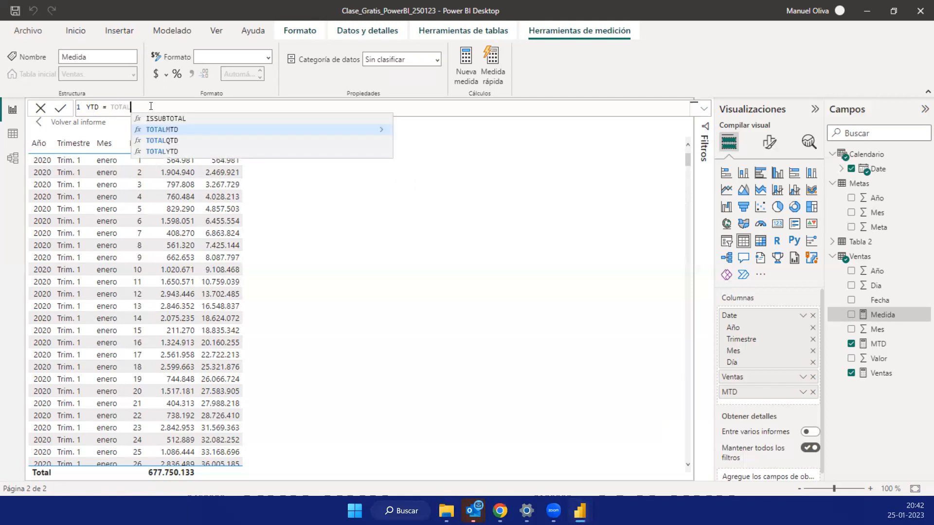
key("Down")
key("Down")
key("Tab")
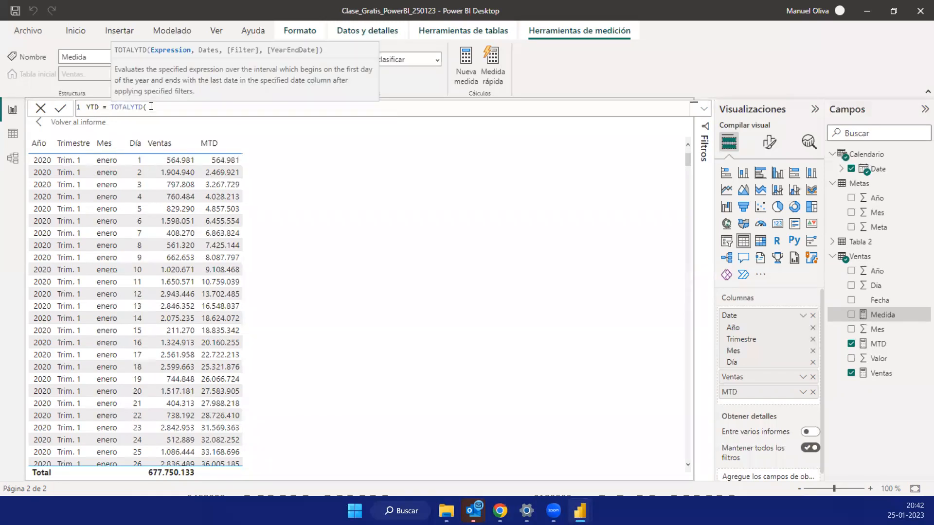
type("[")
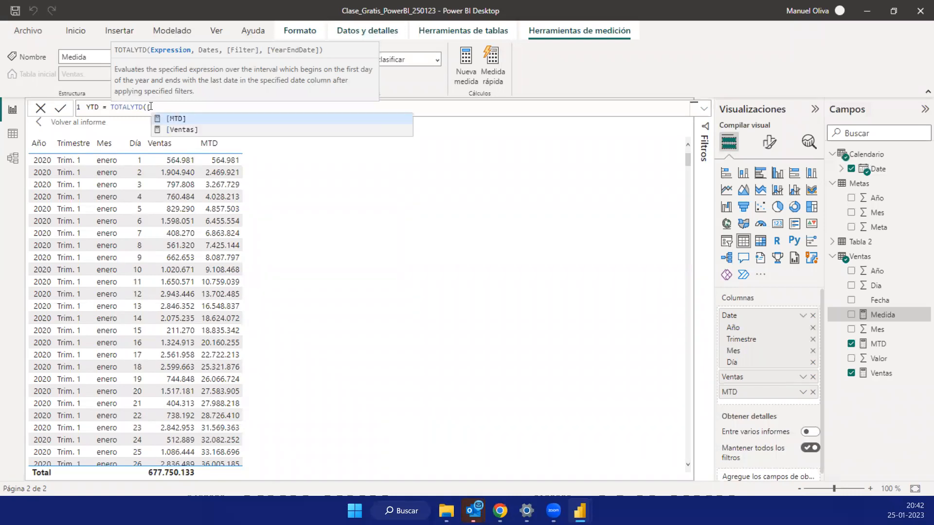
key("Down")
key("Tab")
type(",")
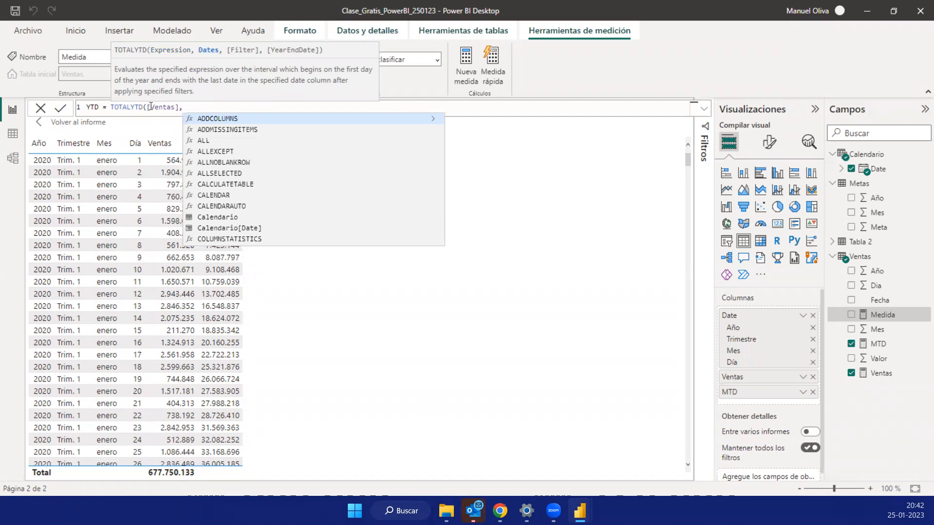
- Complete the YTD formula with Calendario[Date] as the dates argument, close the parenthesis and select the whole formula
type("CA")
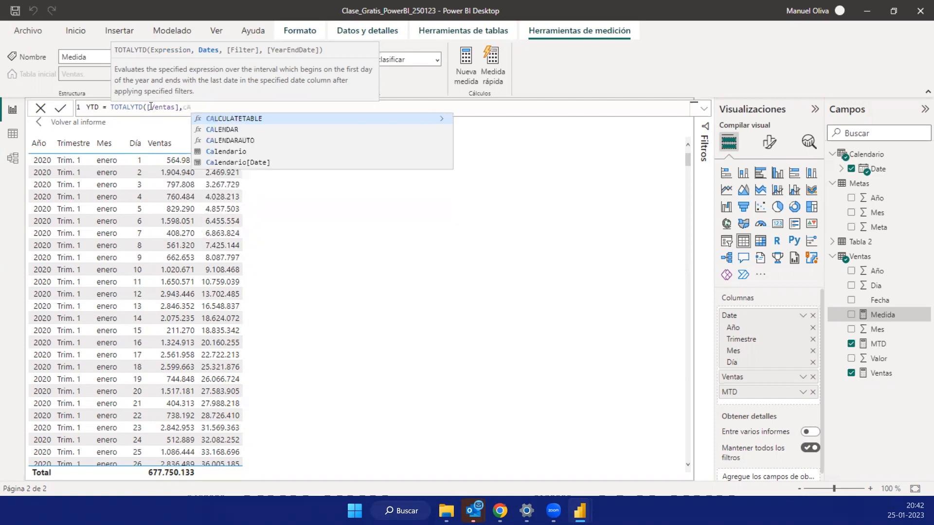
key("Up")
key("Tab")
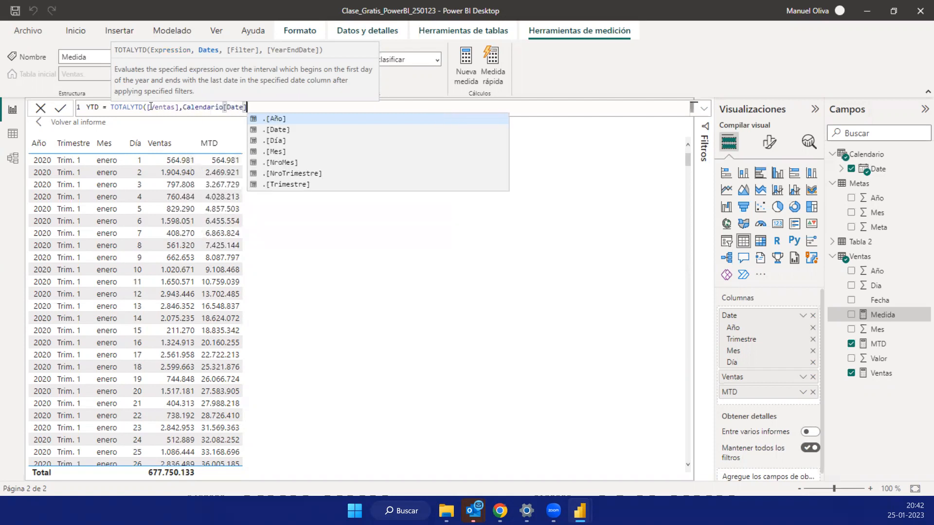
type(")")
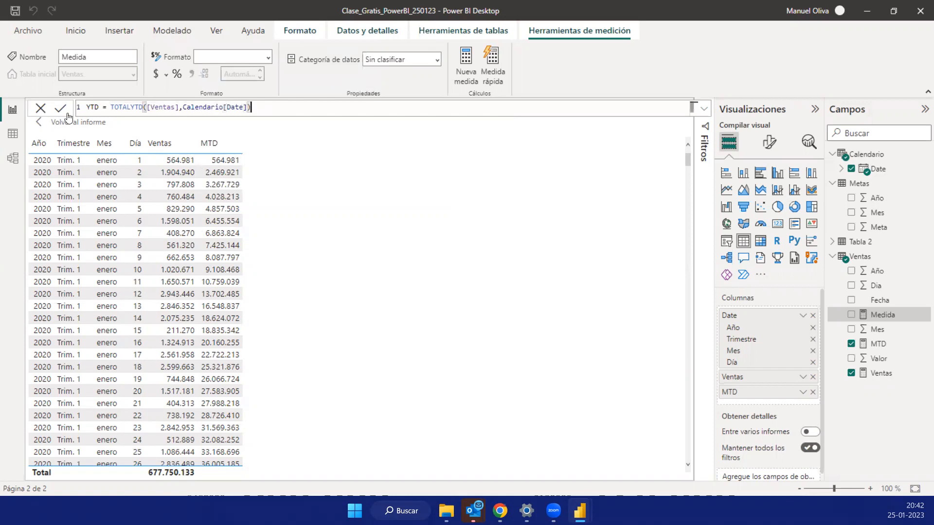
key("ctrl+a")
key("alt+Tab")
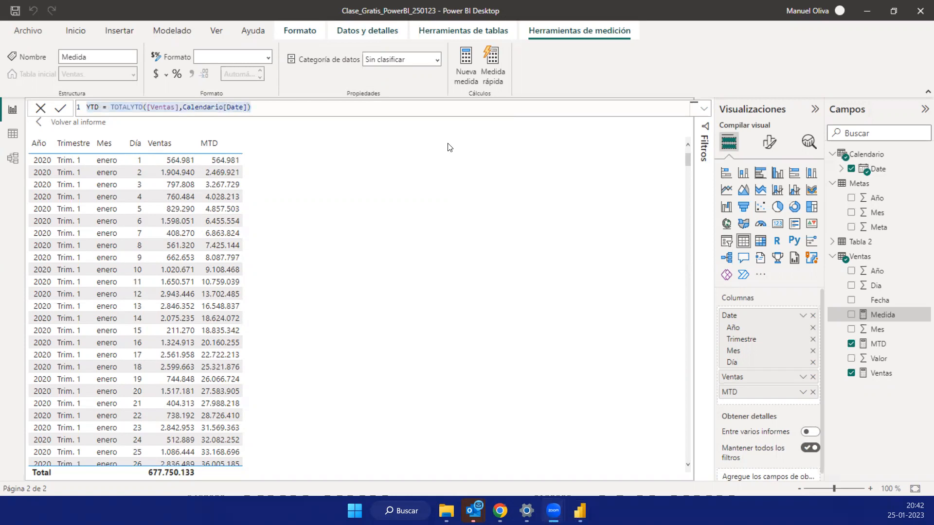
- Commit the YTD measure, then add it to the table visual with a thousands separator
left_click(62, 109)
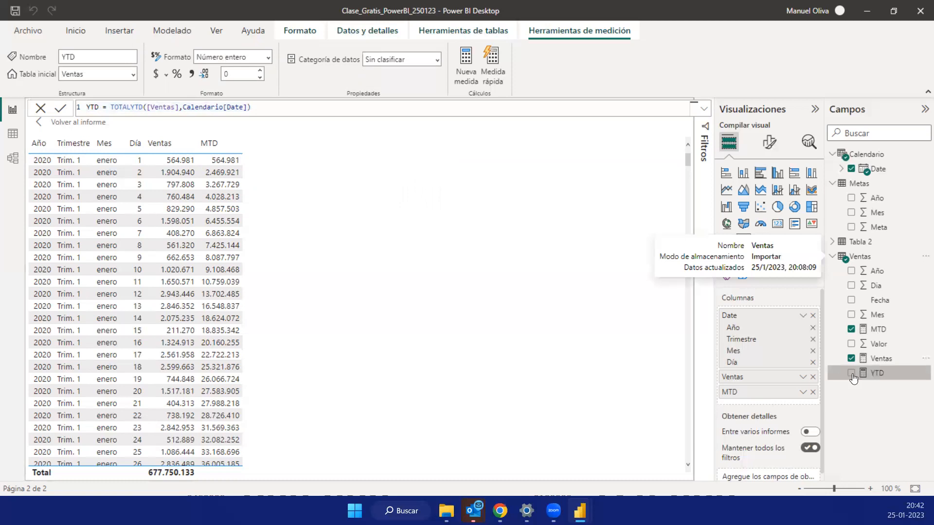
left_click(852, 374)
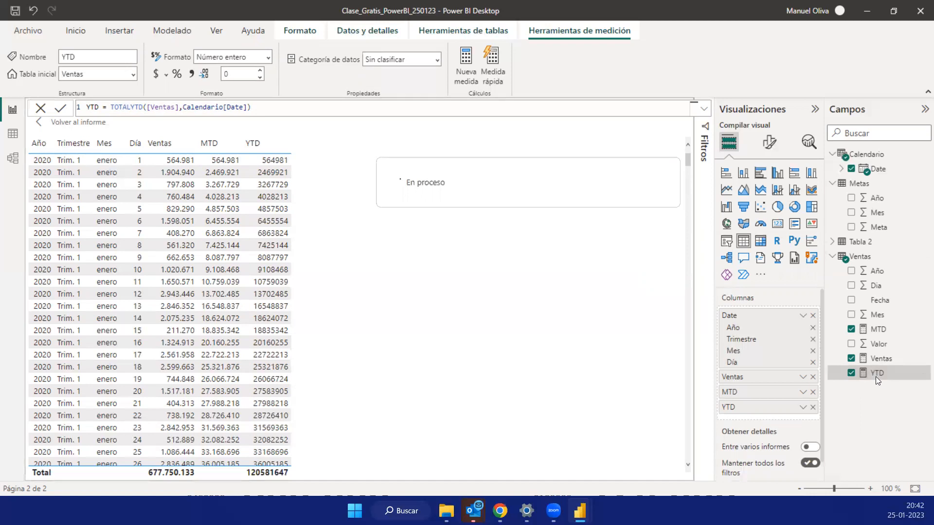
left_click(192, 74)
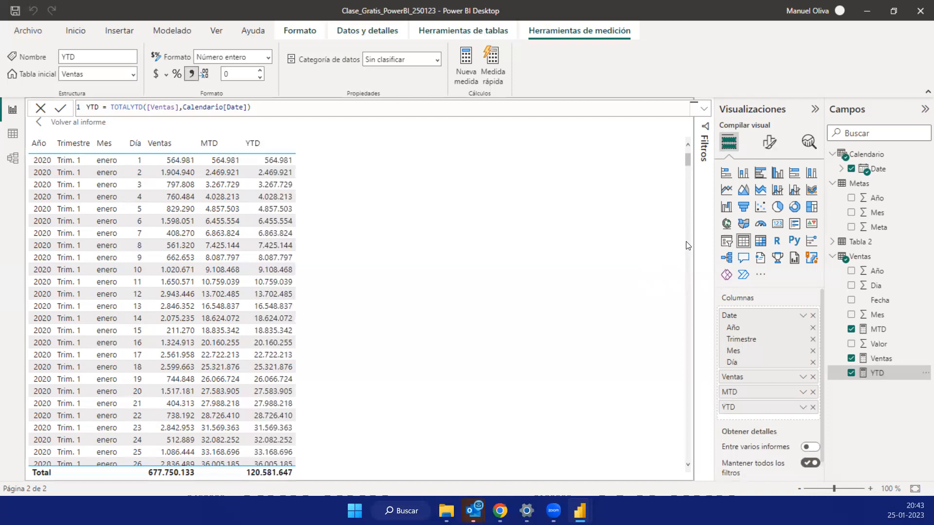
- Review the YTD column from July 2020 into January 2021, and widen the Mes column so month names fit on one line
left_click(688, 255)
left_click(688, 262)
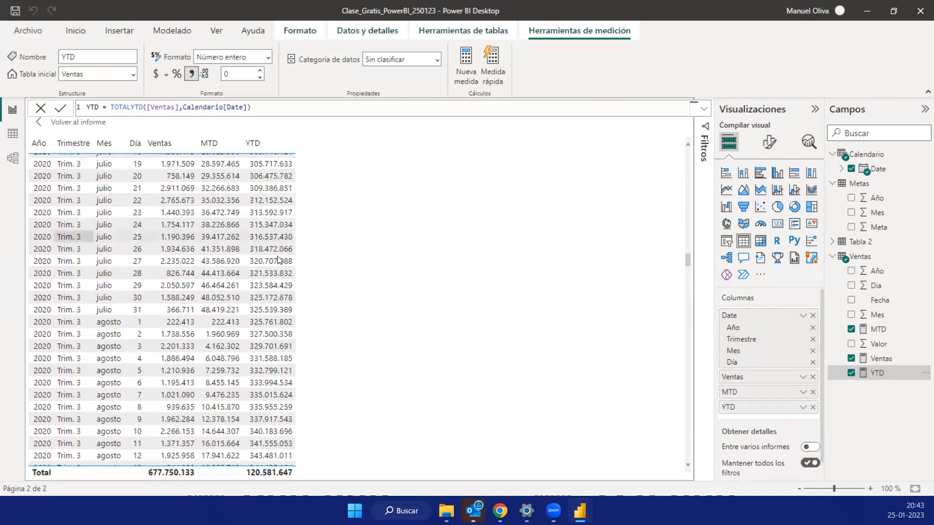
scroll(280, 265, "down", 6)
scroll(278, 263, "down", 20)
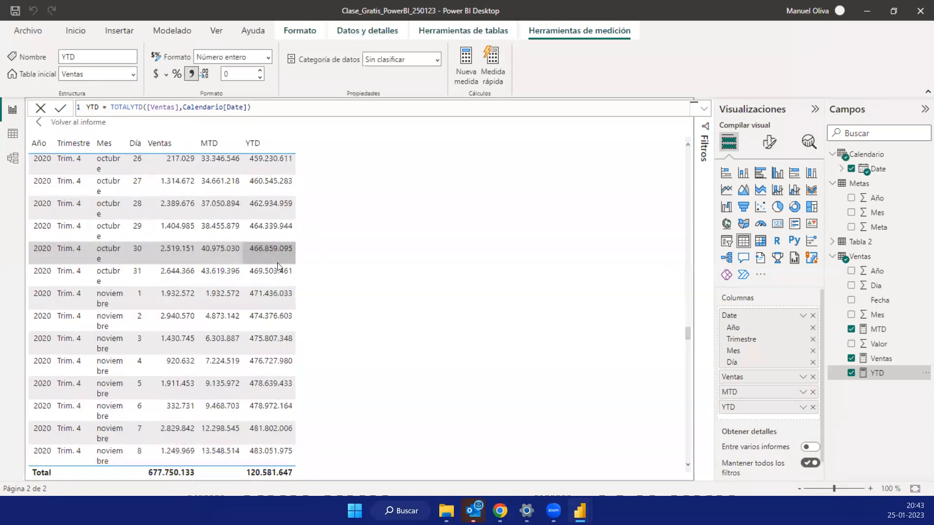
scroll(278, 267, "down", 16)
scroll(278, 267, "down", 5)
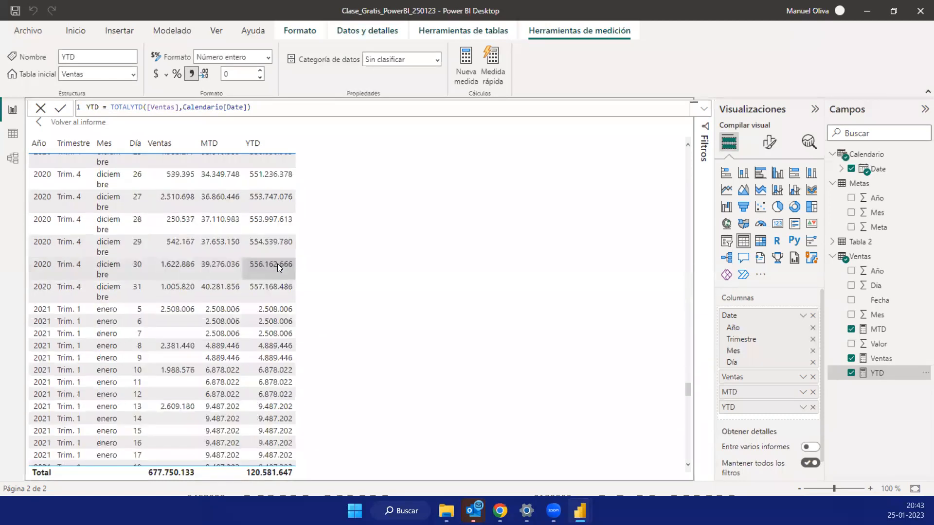
scroll(128, 152, "down", 1)
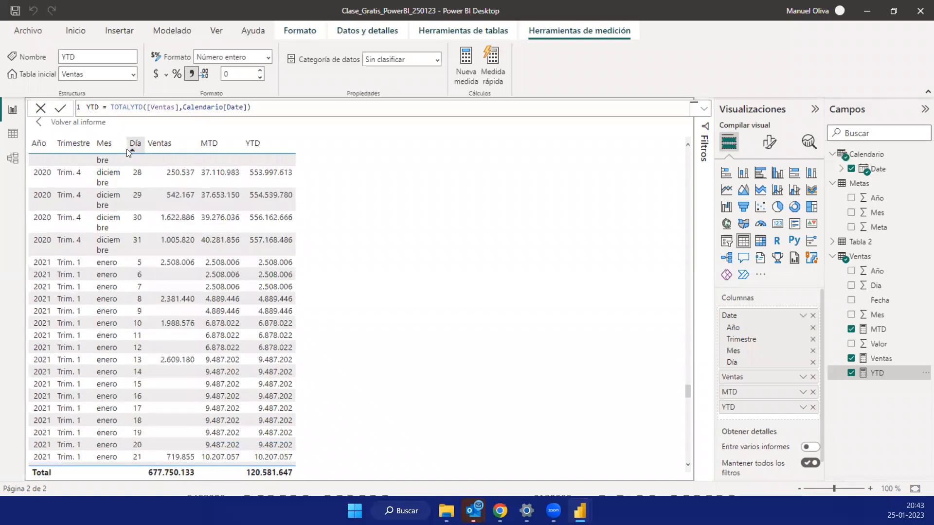
left_click_drag(127, 148, 136, 147)
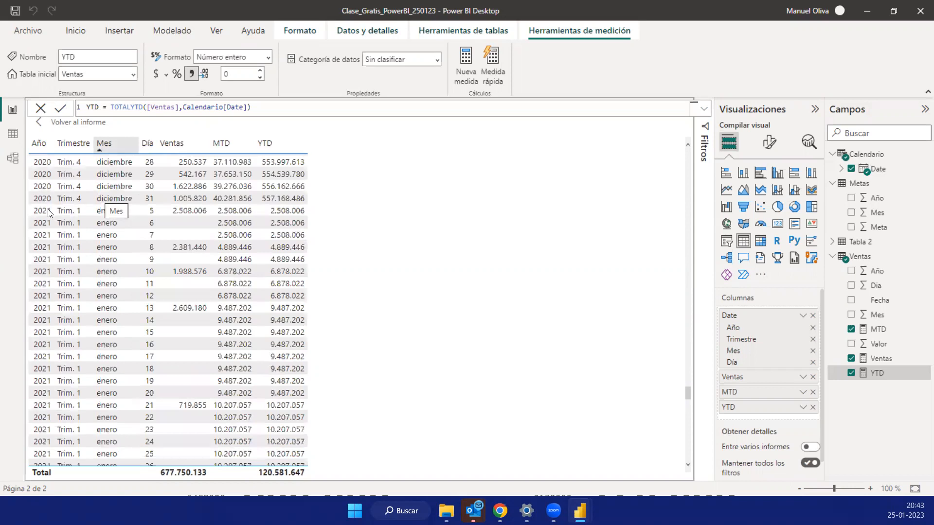
- Examine how YTD accumulates daily Ventas through November and December 2020 and behaves at the change to 2021, compared with MTD
left_click_drag(688, 173, 693, 315)
scroll(335, 322, "up", 15)
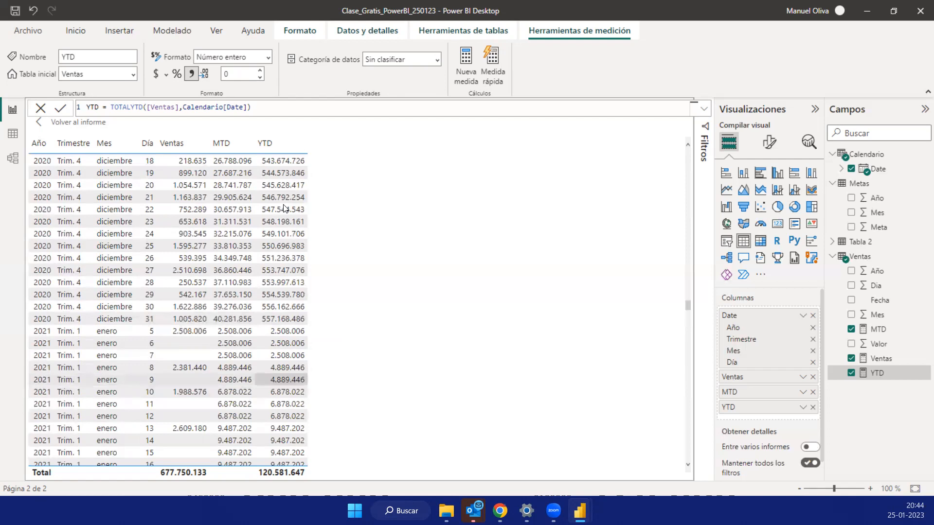
scroll(284, 205, "up", 5)
scroll(283, 200, "up", 6)
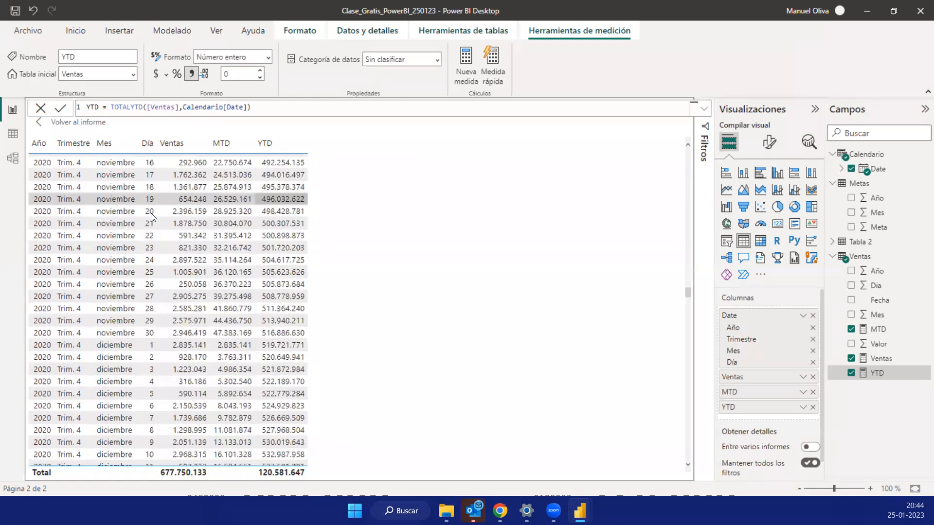
- Return from the enlarged table to the report and add the YTD measure to the MTD y Ventas line chart in focus mode
scroll(114, 211, "up", 5)
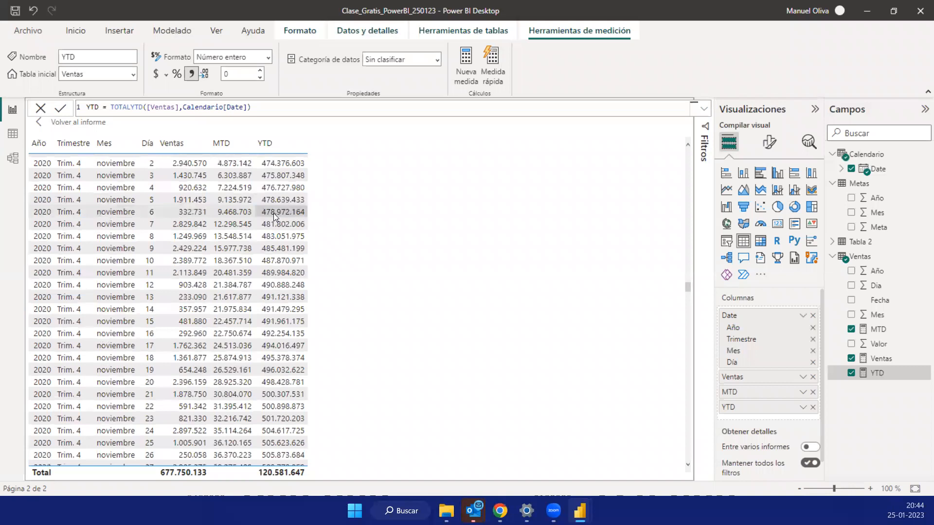
left_click(42, 126)
left_click(630, 175)
left_click(863, 376)
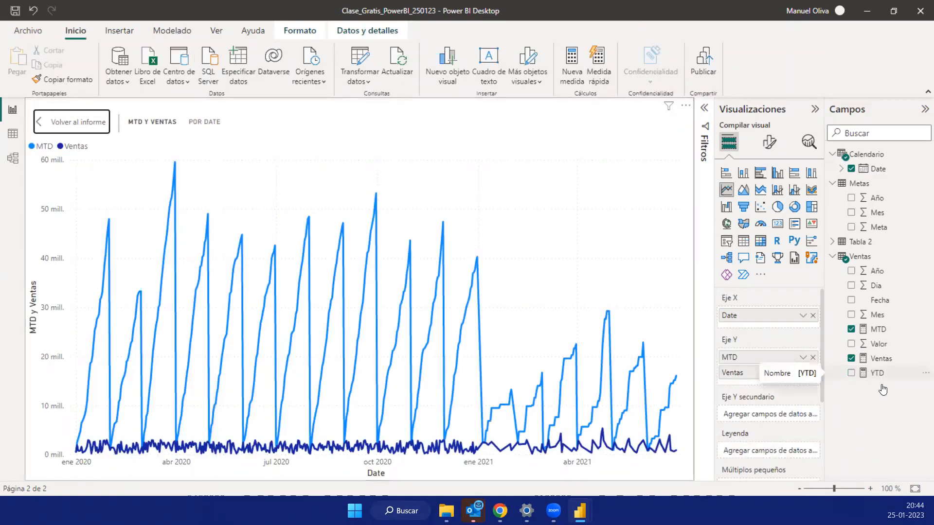
left_click(852, 374)
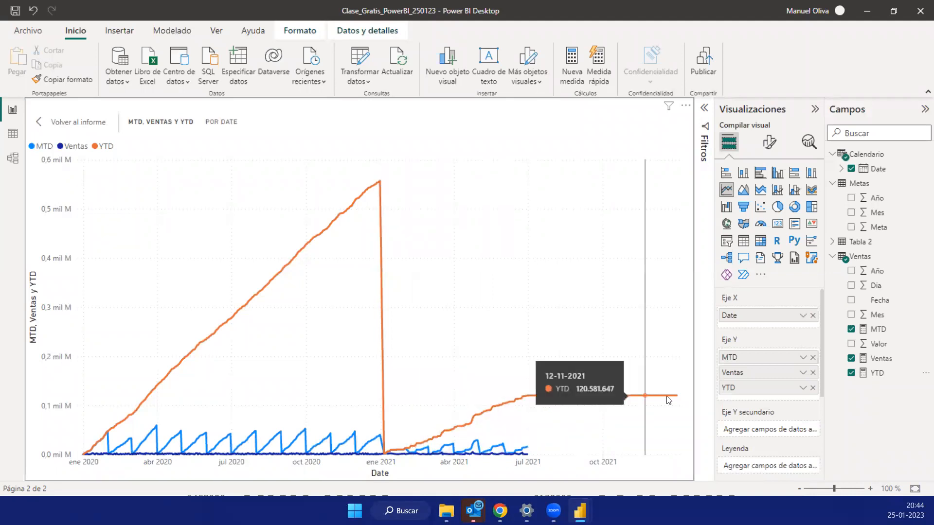
left_click(66, 127)
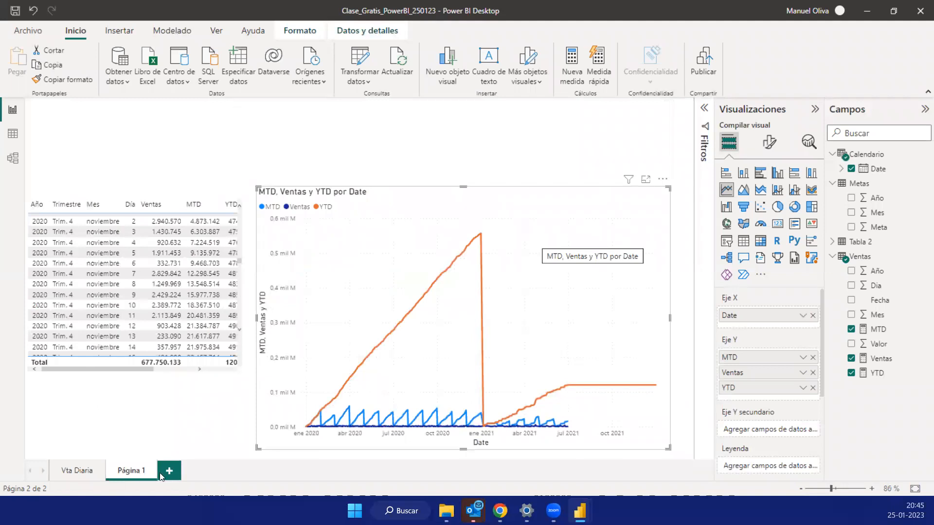
- Add a report page with a table of the Calendario Date hierarchy, without the Día level
left_click(170, 471)
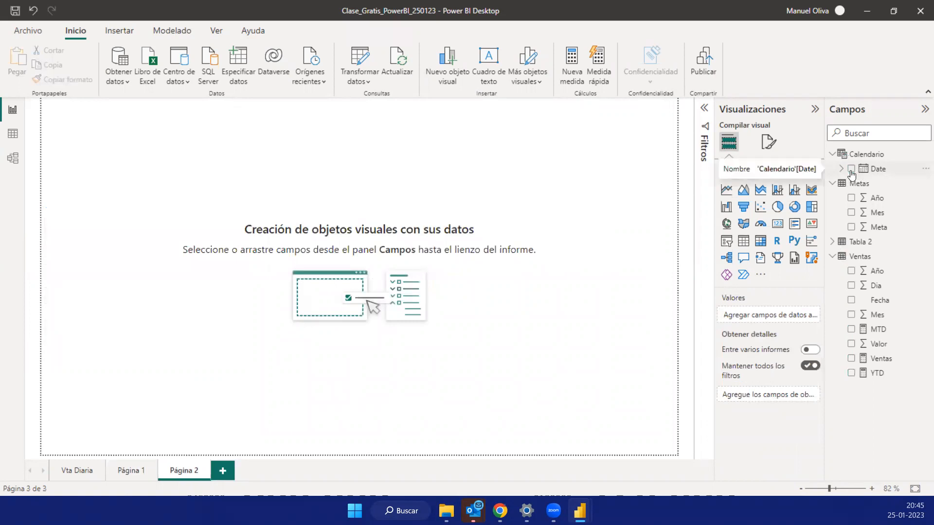
left_click_drag(851, 175, 158, 106)
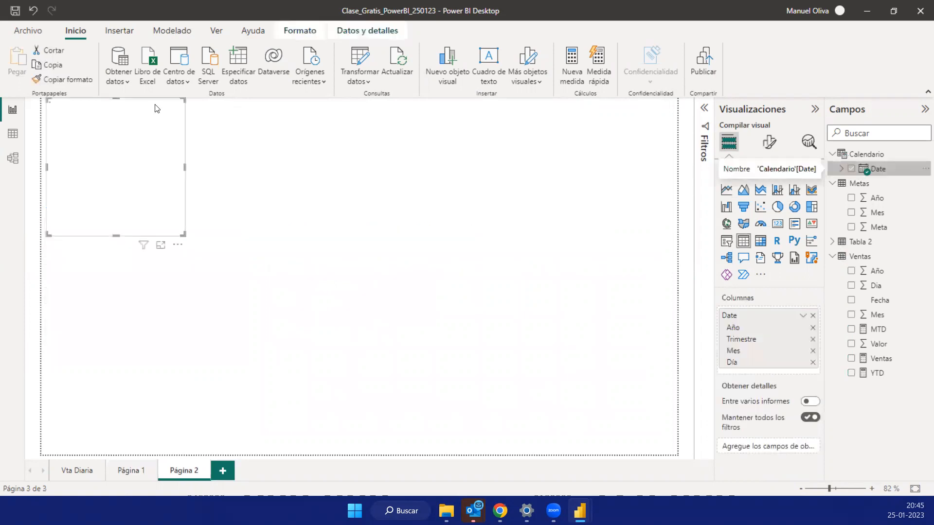
left_click_drag(243, 215, 265, 217)
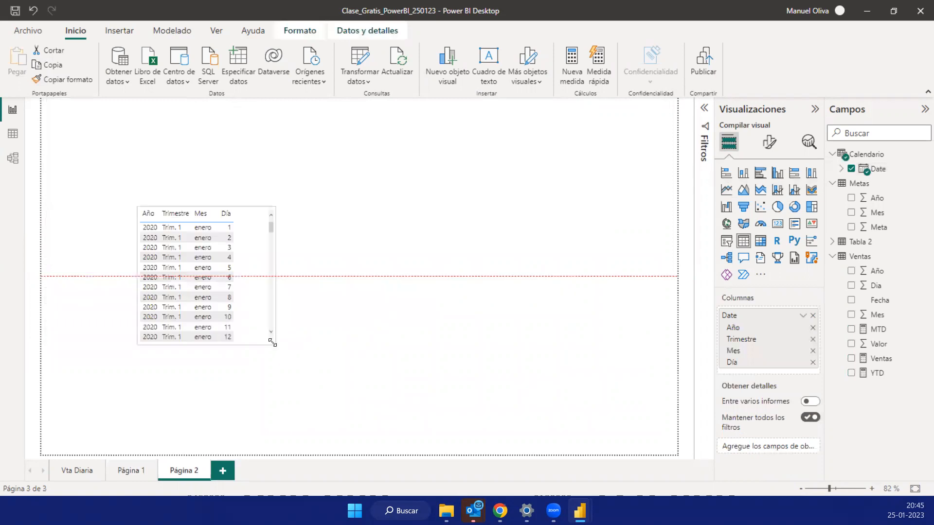
left_click(812, 363)
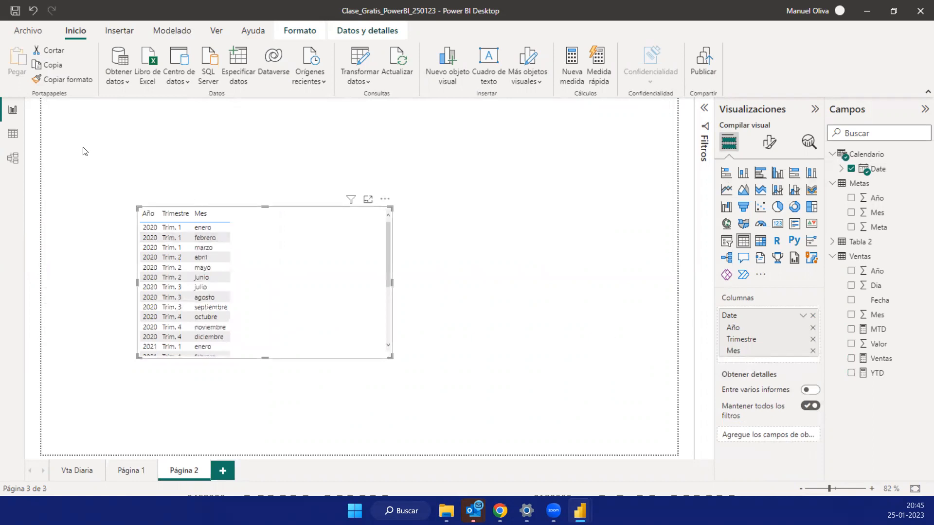
- Add the MTD and YTD measures to the monthly table and compare their values month by month across 2020 and 2021
left_click(852, 329)
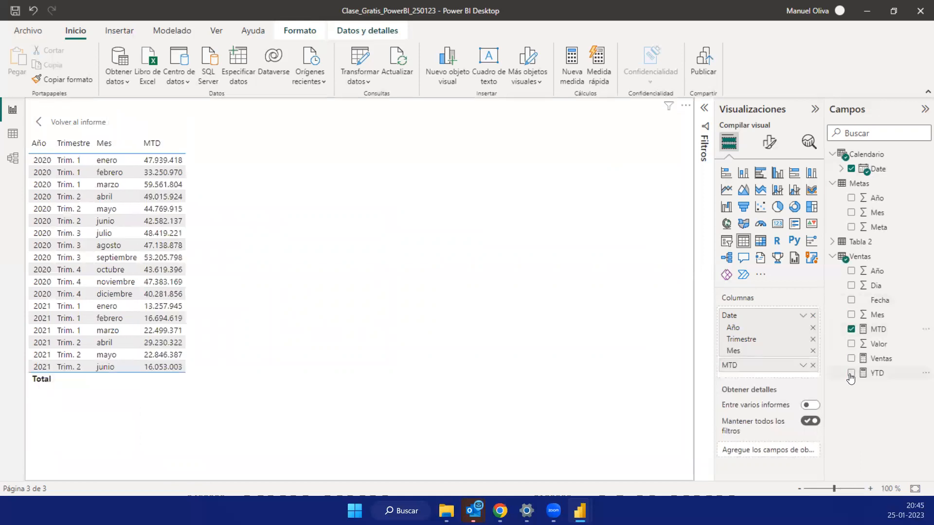
left_click(851, 373)
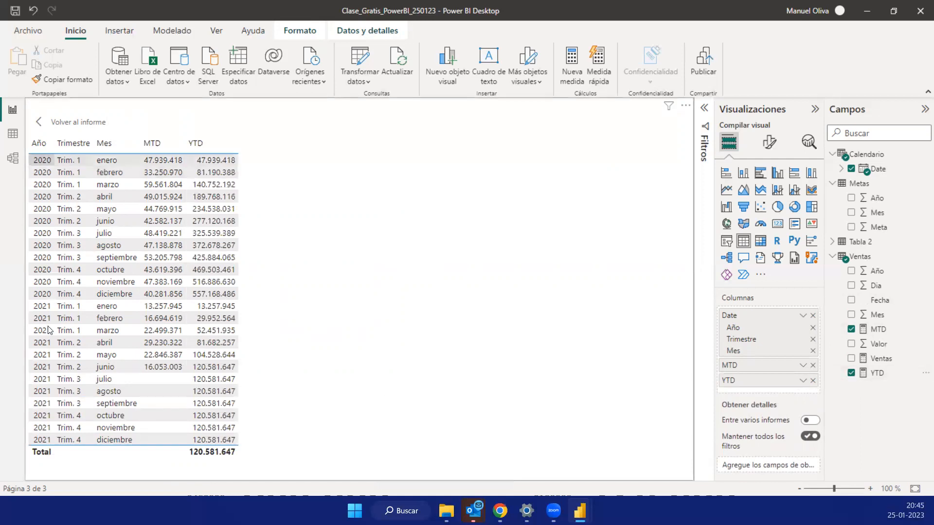
left_click(104, 143)
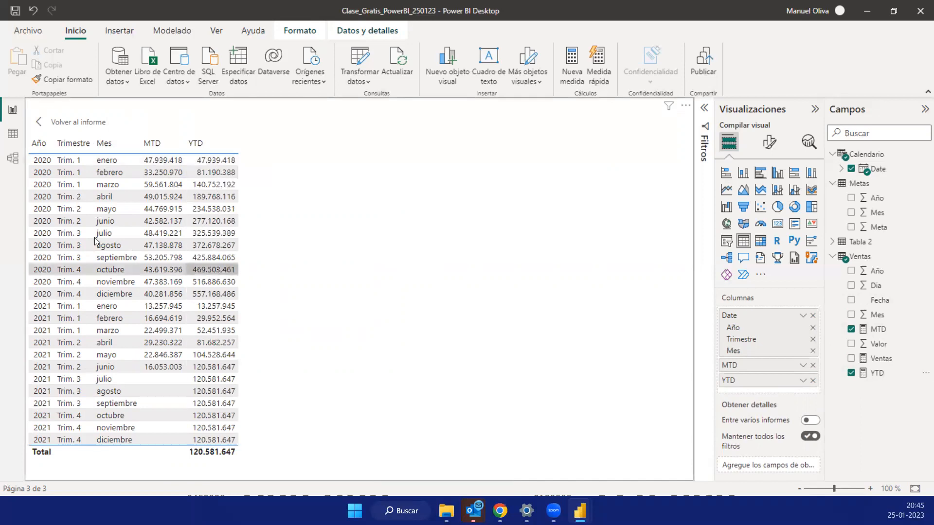
left_click(113, 237)
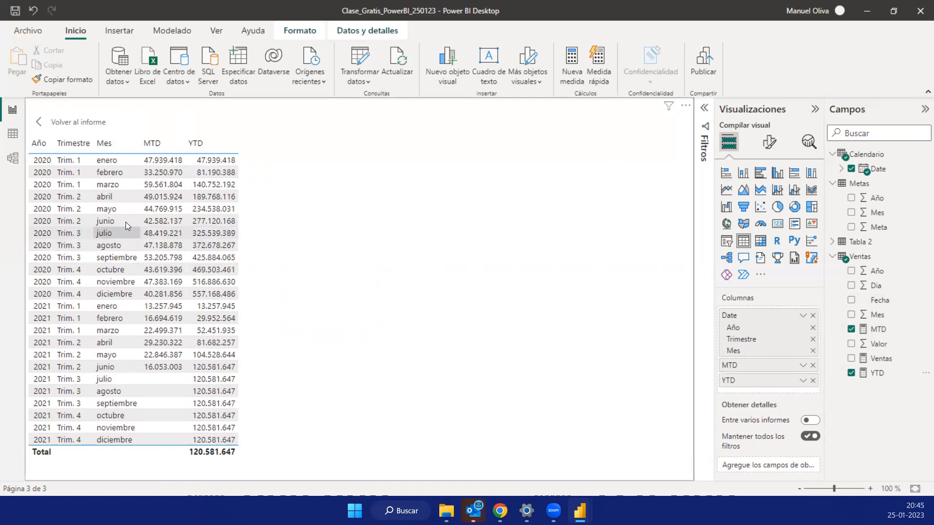
left_click(216, 222)
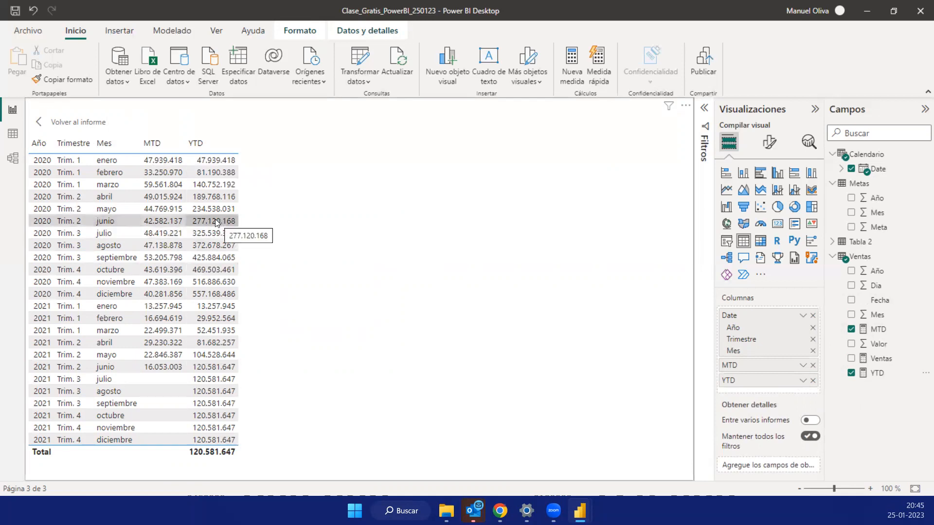
left_click(214, 298)
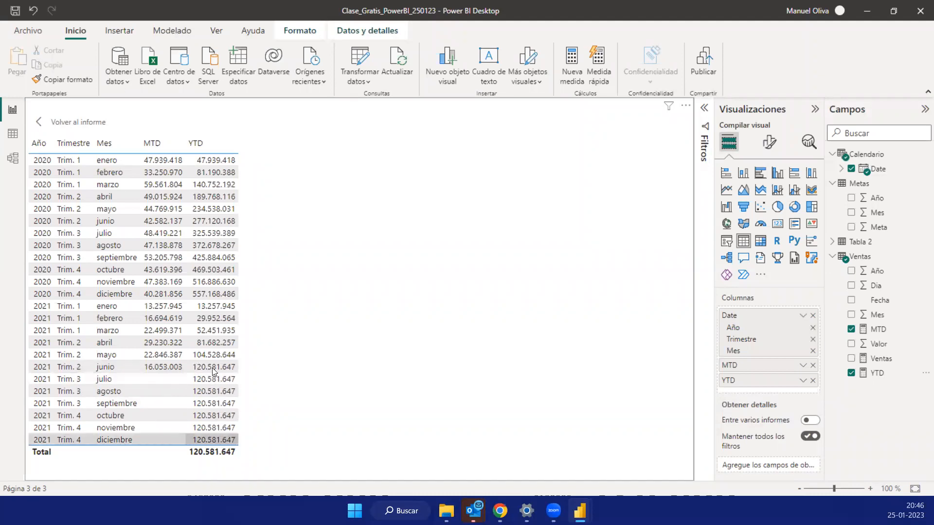
- Return to the report, fit the monthly table into the upper-left part of Página 2 and save the file
left_click(44, 123)
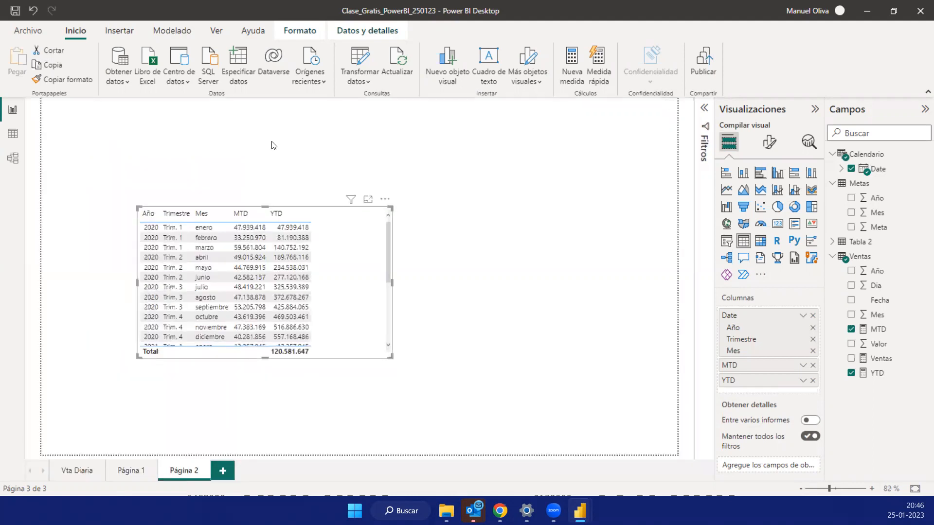
left_click(260, 138)
left_click(310, 286)
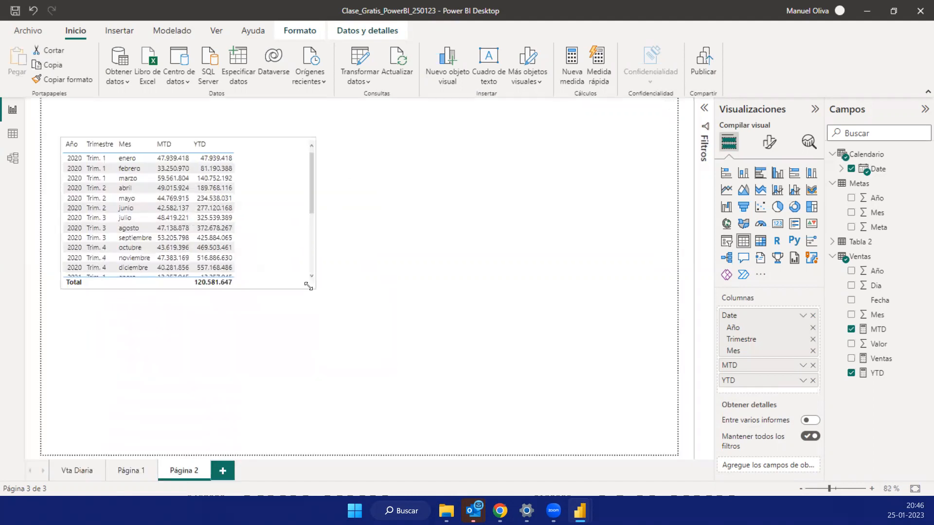
left_click_drag(266, 311, 265, 311)
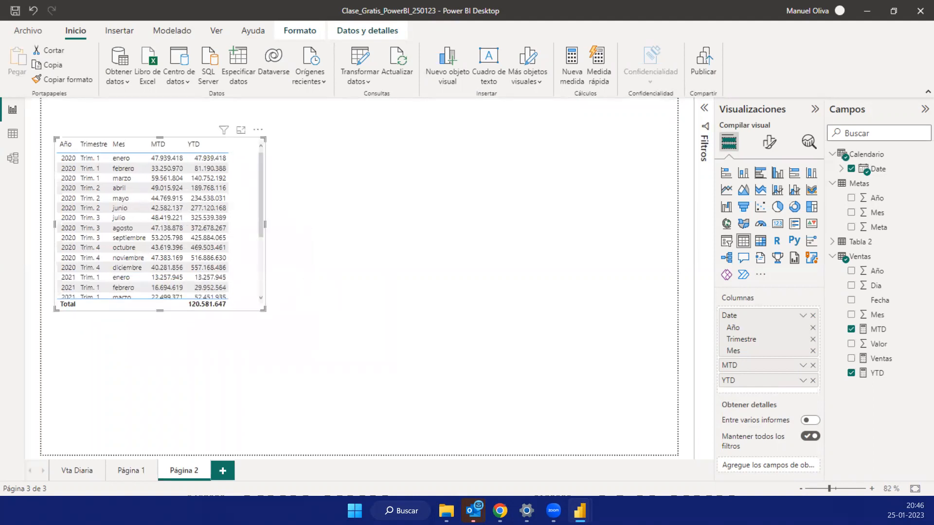
left_click(15, 16)
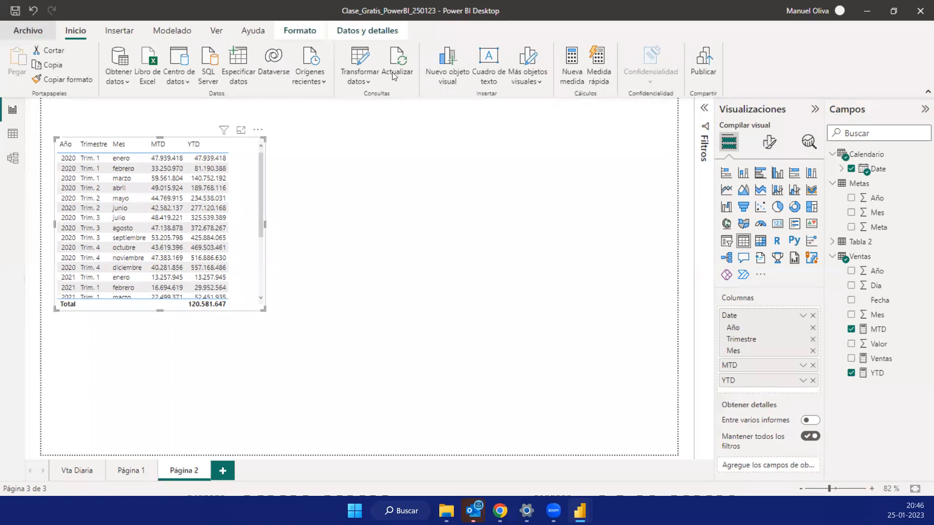
key("ctrl+o")
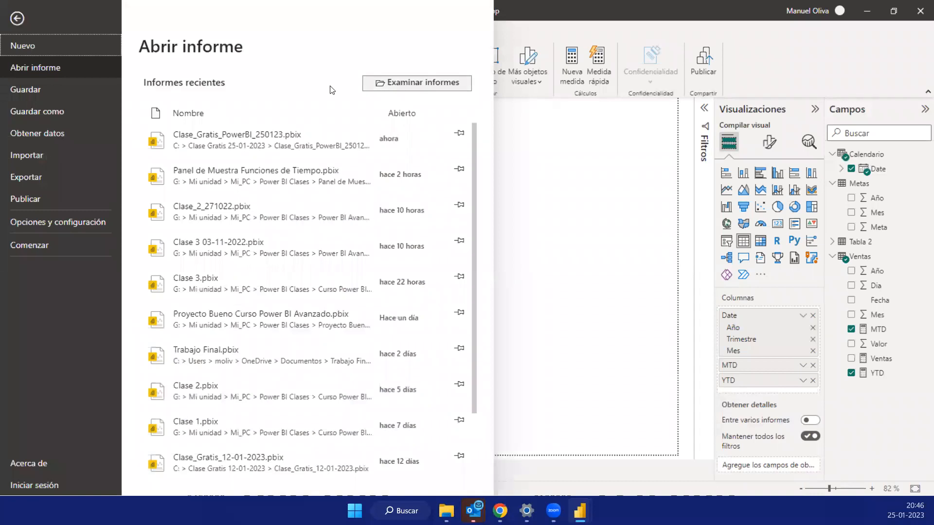
key("Escape")
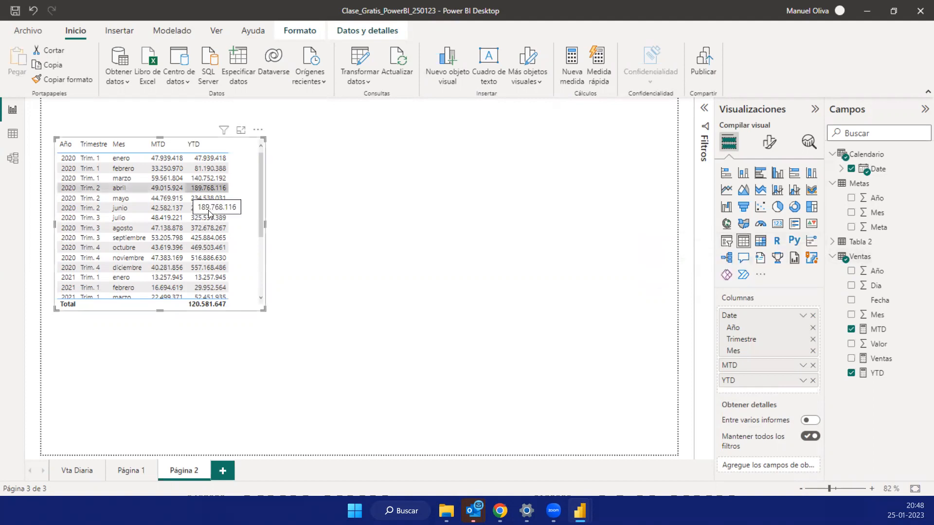
mouse_move(208, 211)
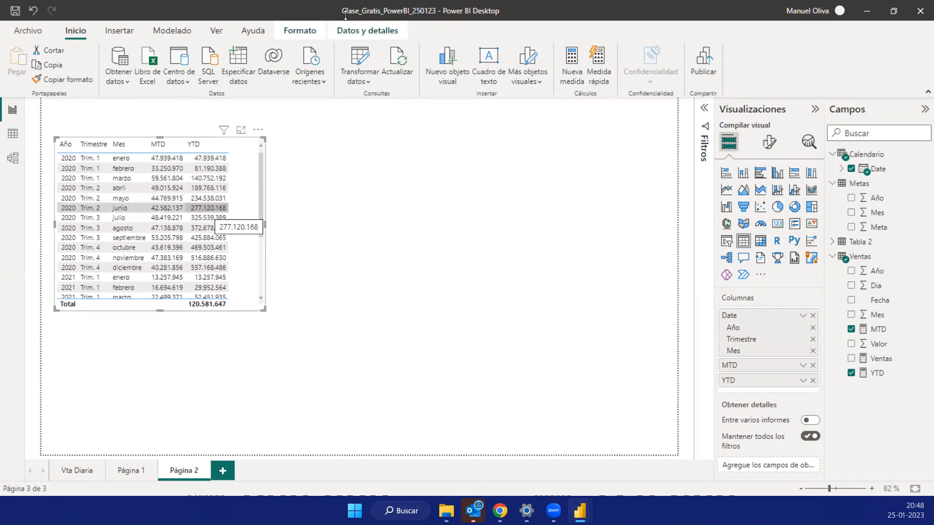
- Enlarge the MTD, Ventas y YTD line chart on Página 1 and examine the daily values of its three series
left_click(129, 472)
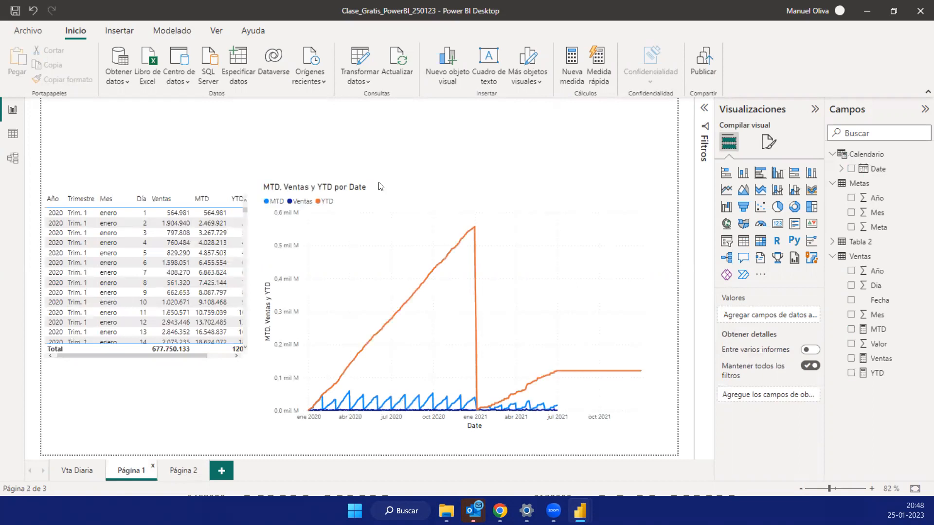
mouse_move(629, 179)
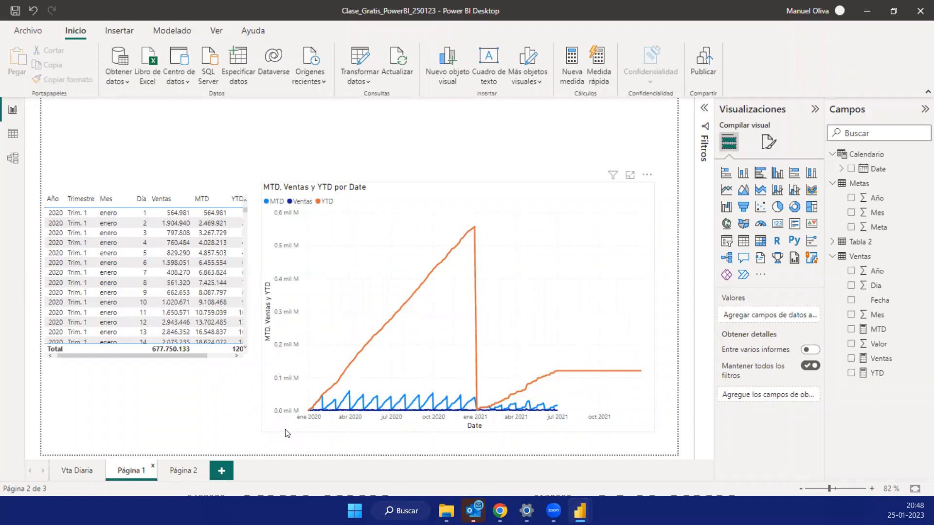
left_click(386, 308)
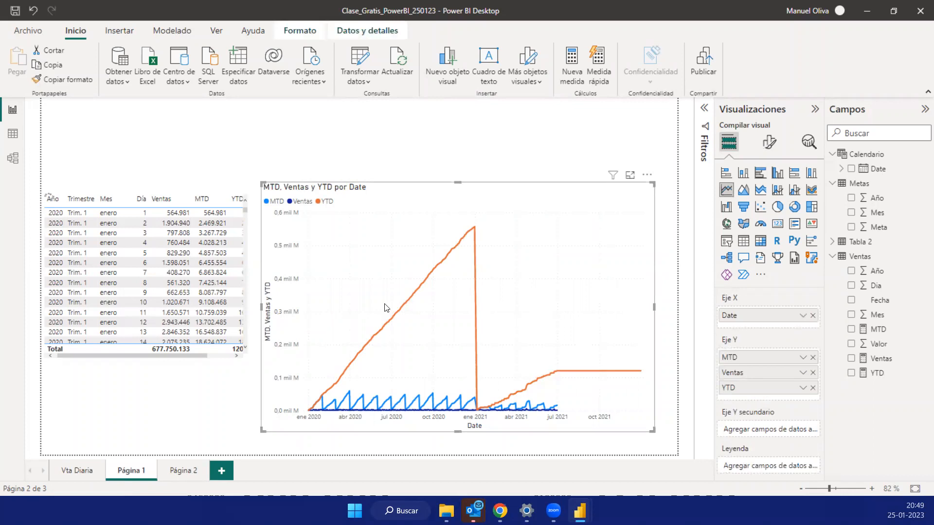
left_click(631, 175)
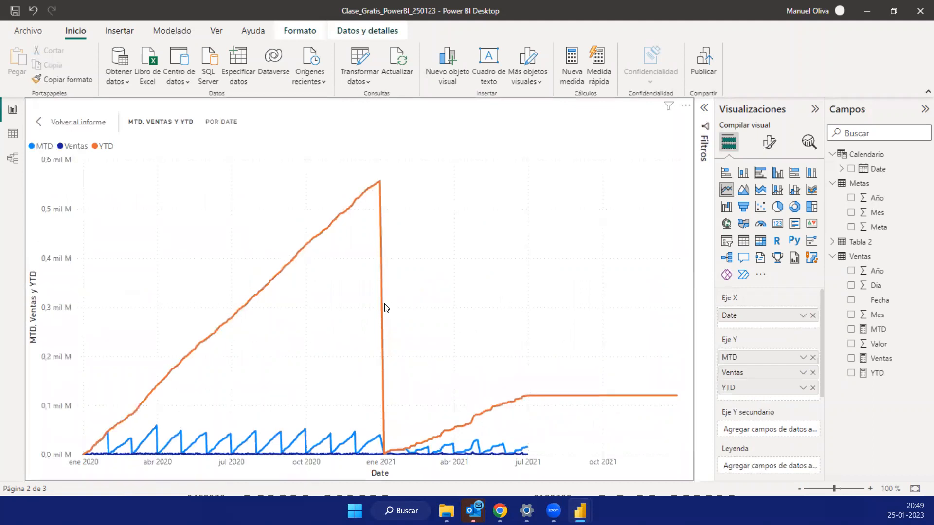
key("Tab")
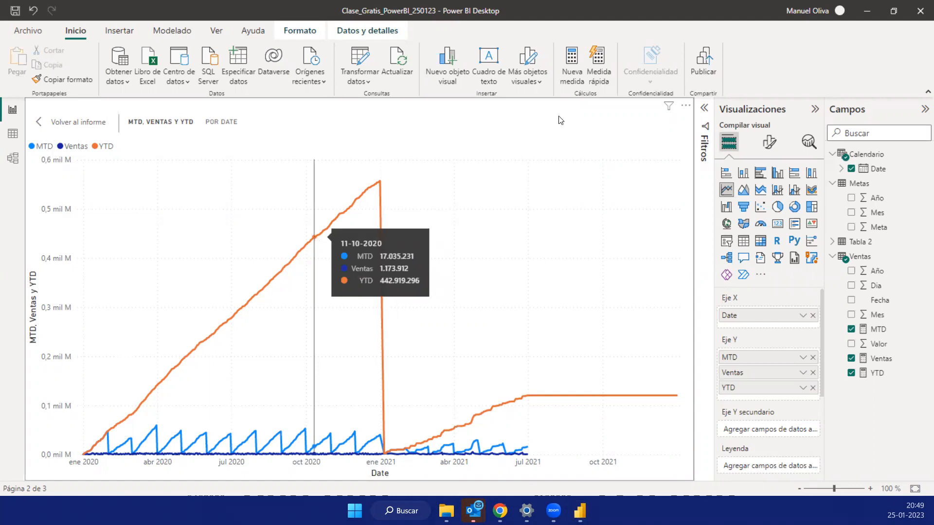
left_click(146, 250)
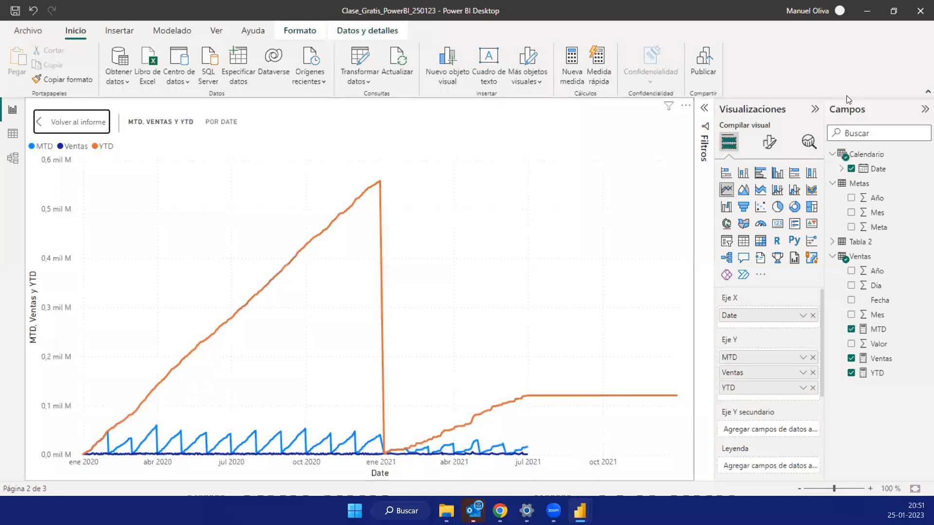
- Close the class report, saving its changes
left_click(919, 13)
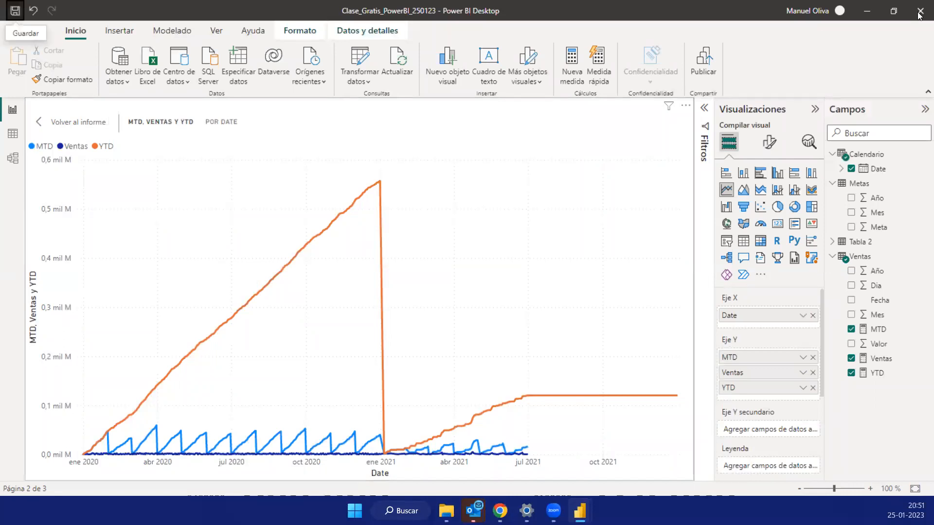
mouse_move(500, 510)
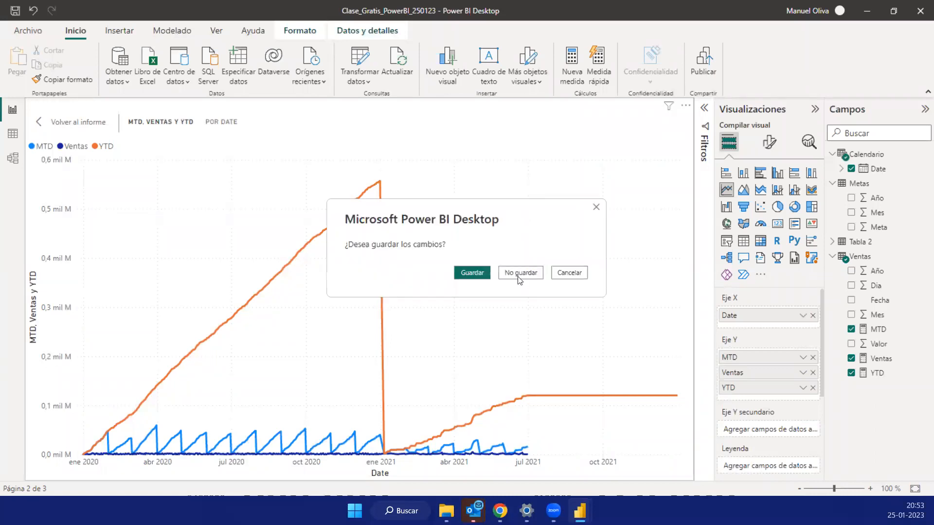
left_click(464, 274)
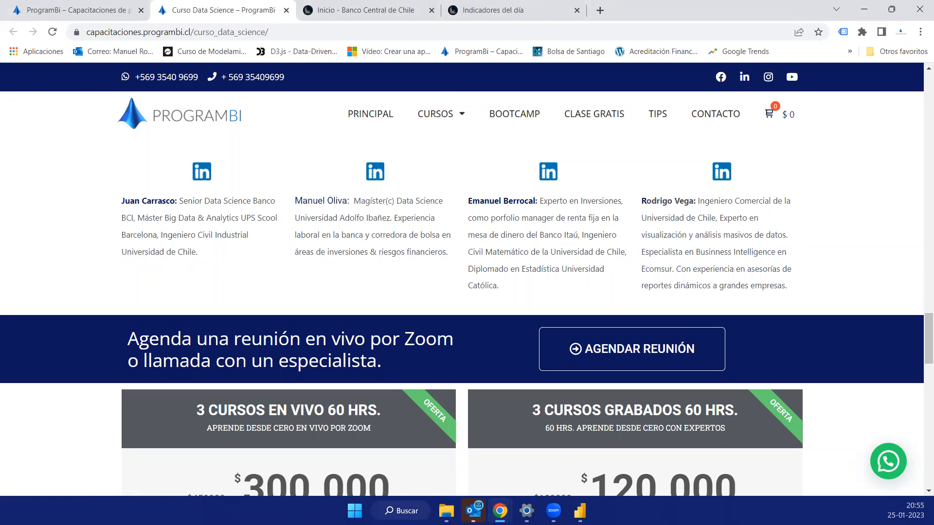
- Switch to the Panel de Muestra Funciones de Tiempo report, maximize it and display the AñoMes column formula in the Metas table's data
key("alt+Tab")
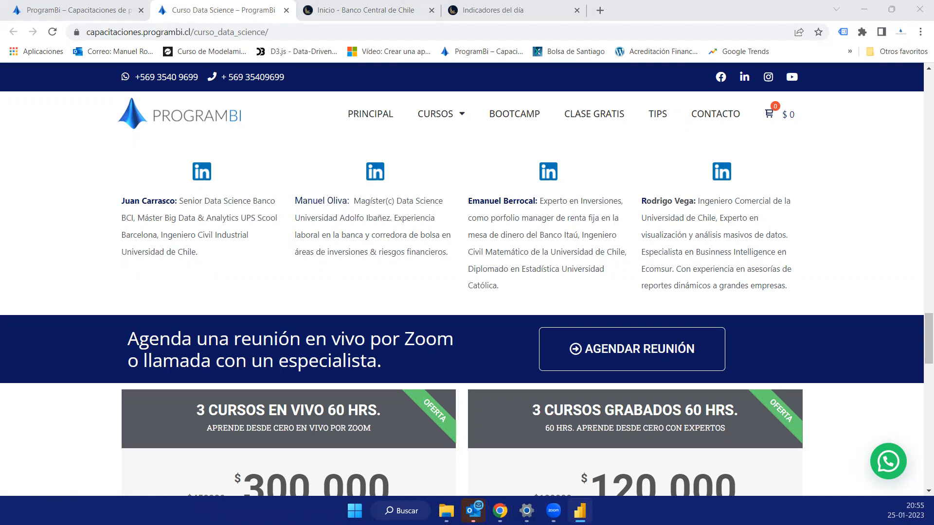
left_click_drag(0, 110, 613, 110)
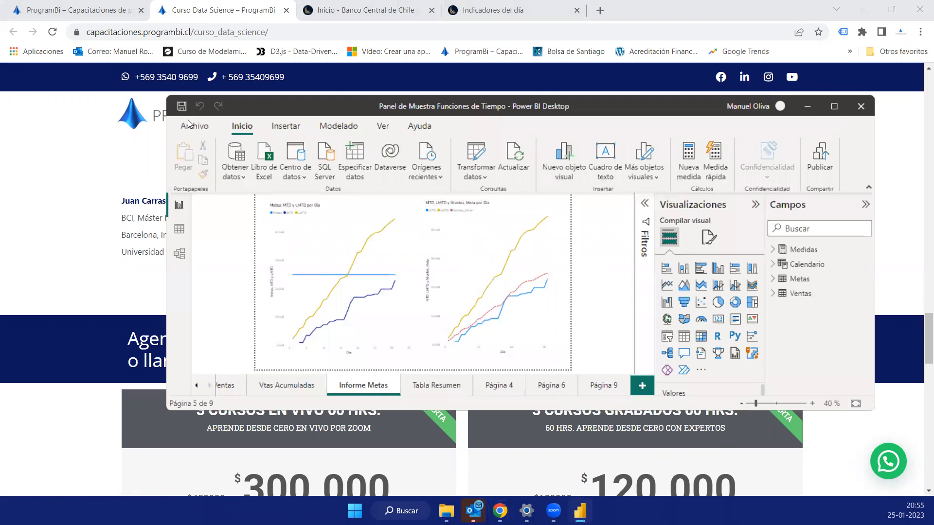
key("super+Up")
left_click(13, 133)
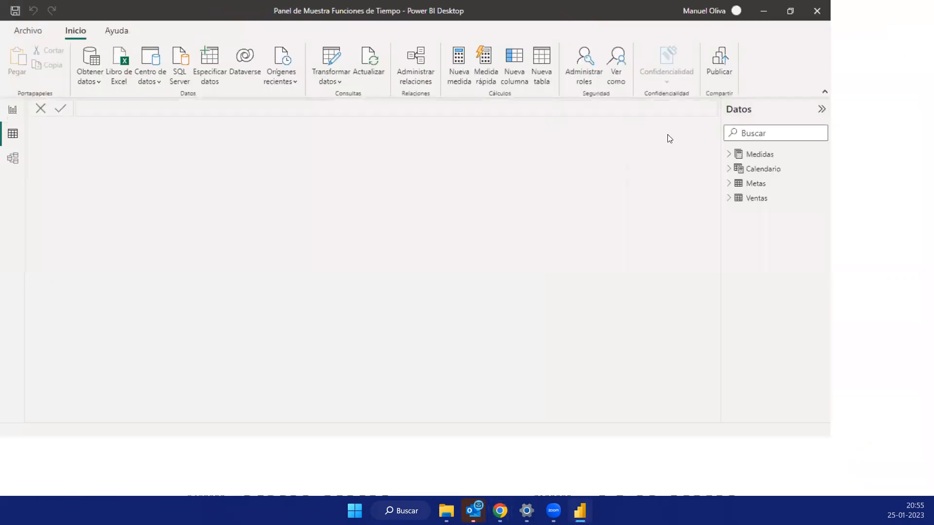
left_click(859, 184)
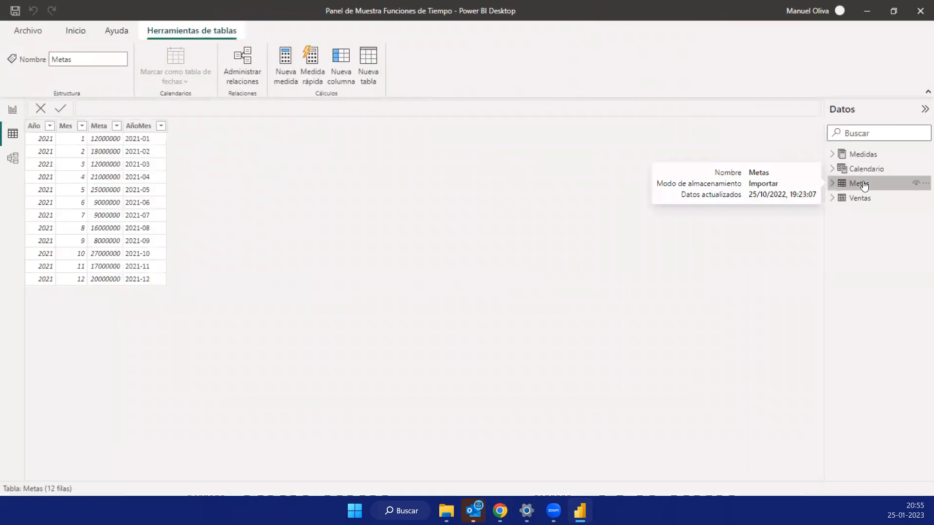
left_click(135, 127)
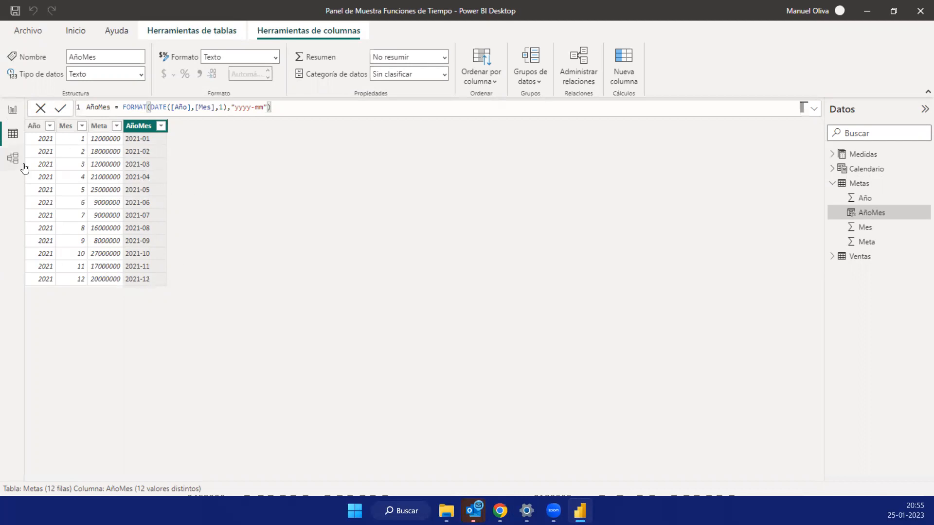
- Review the Ventas table's data and the Calendario table with its ADDCOLUMNS and CALENDAR formula and its Date and AñoMes columns
left_click(850, 262)
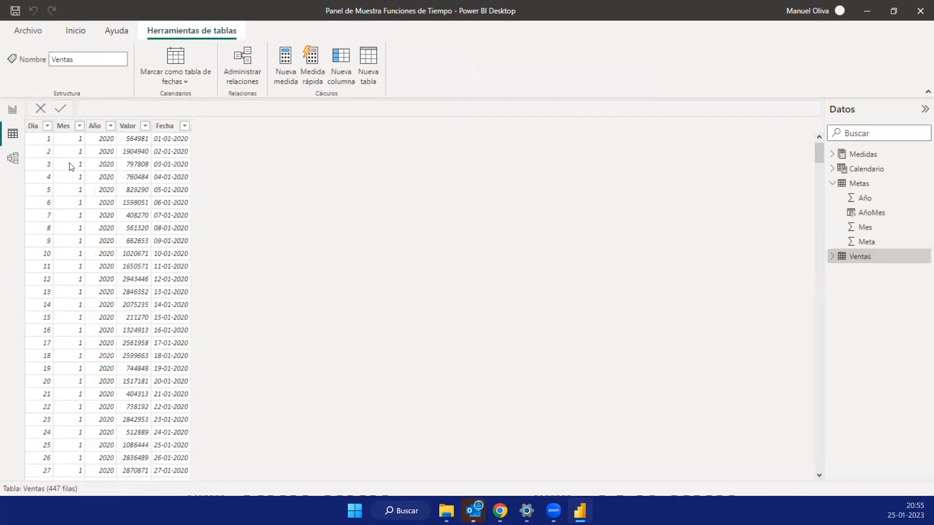
left_click(862, 173)
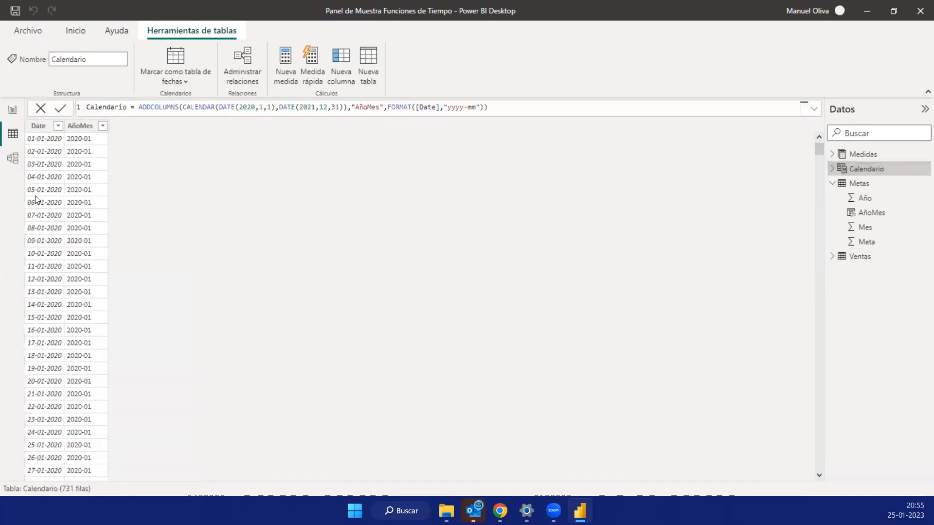
left_click(39, 126)
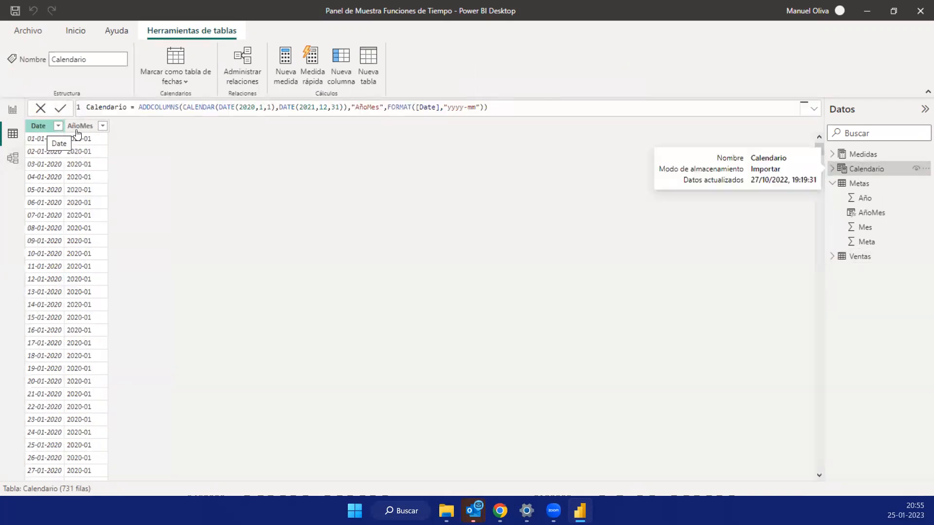
left_click(76, 130)
left_click(179, 103)
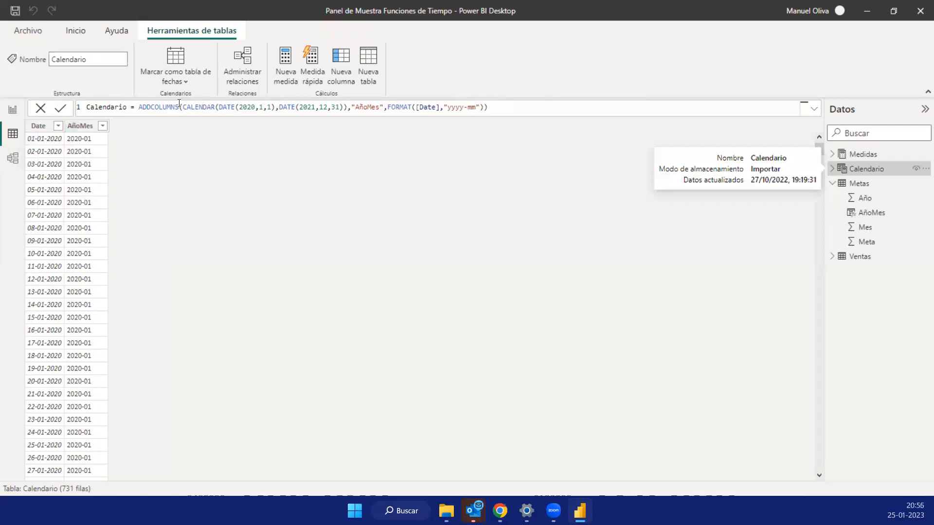
left_click_drag(499, 106, 87, 108)
left_click(488, 107)
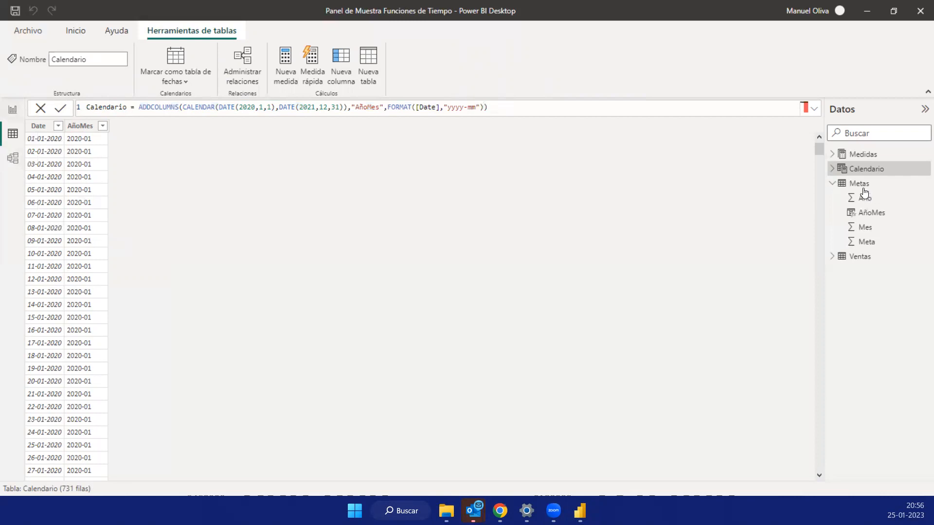
- Show the data model with the properties pane collapsed and examine how Ventas and Metas relate to Calendario
left_click(15, 161)
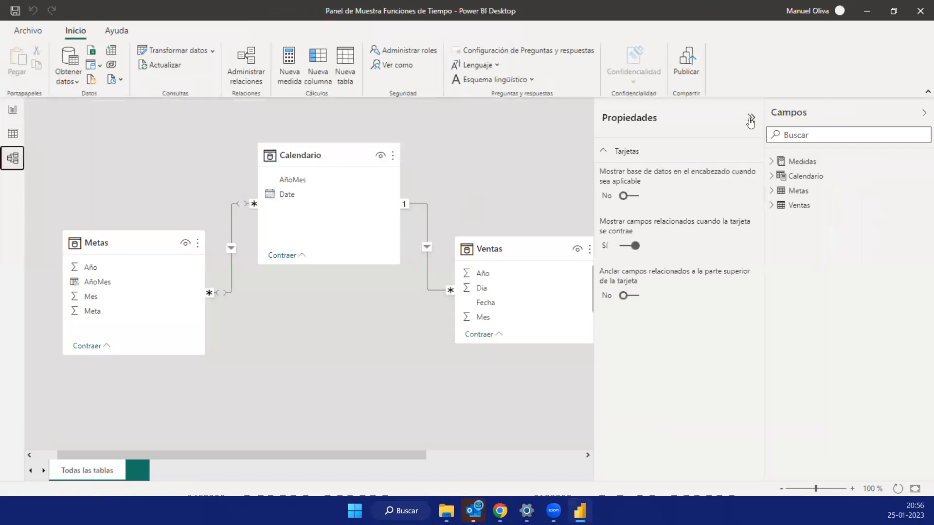
left_click(750, 119)
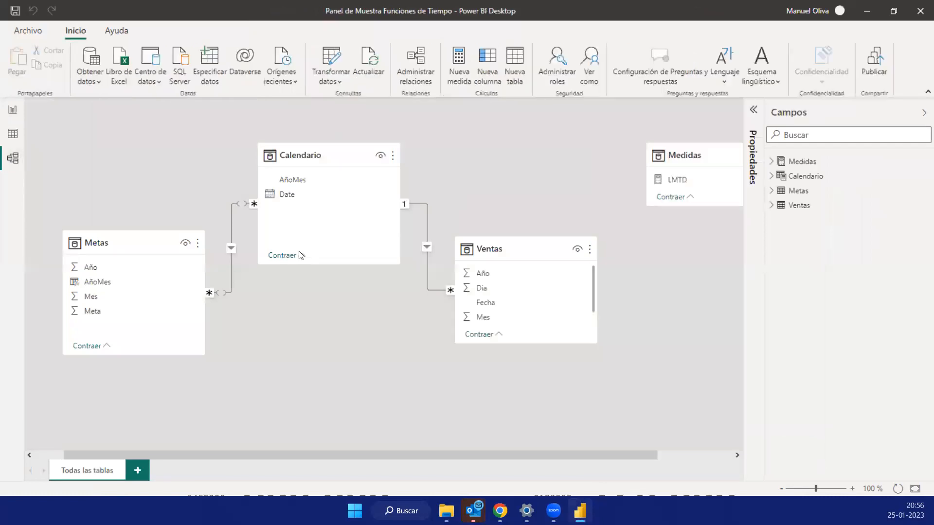
left_click(516, 249)
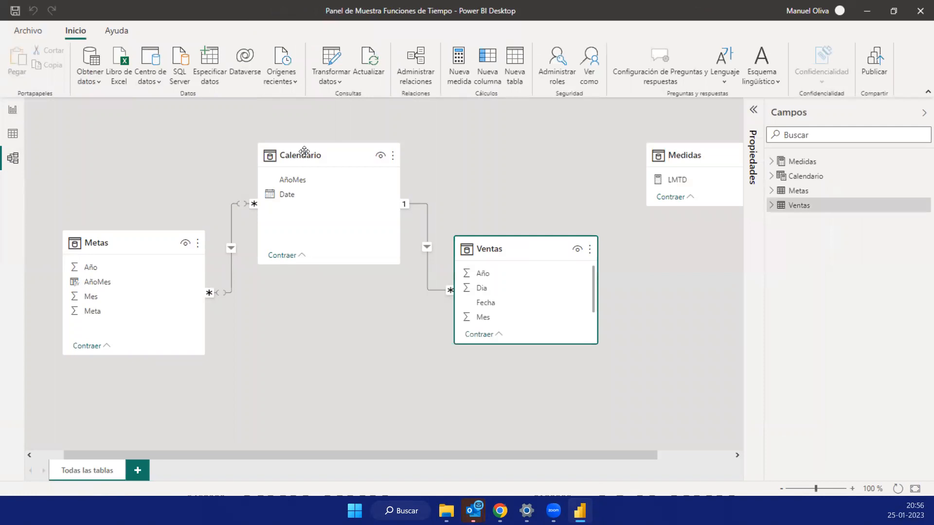
left_click(123, 239)
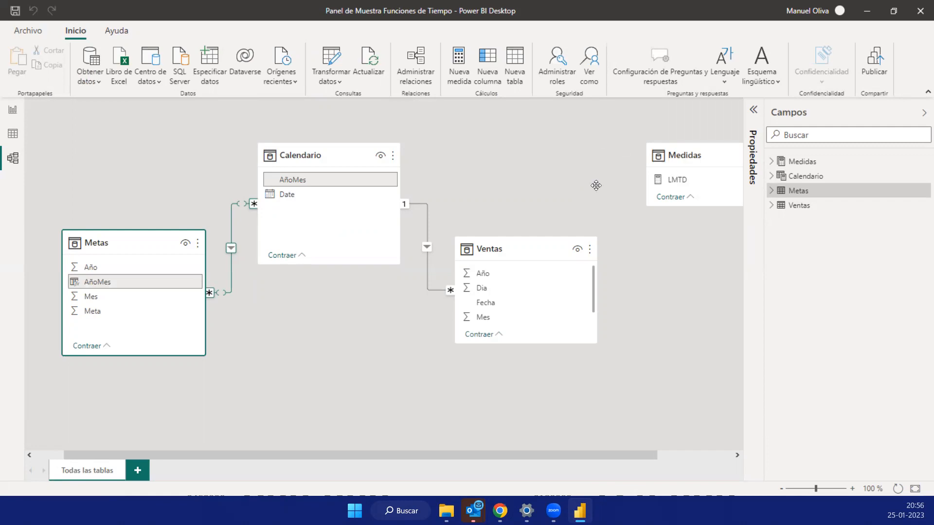
- Rearrange the model diagram: bring Medidas nearer the other tables, place Ventas below Calendario and lengthen Medidas to list all its measures
left_click_drag(597, 185, 618, 212)
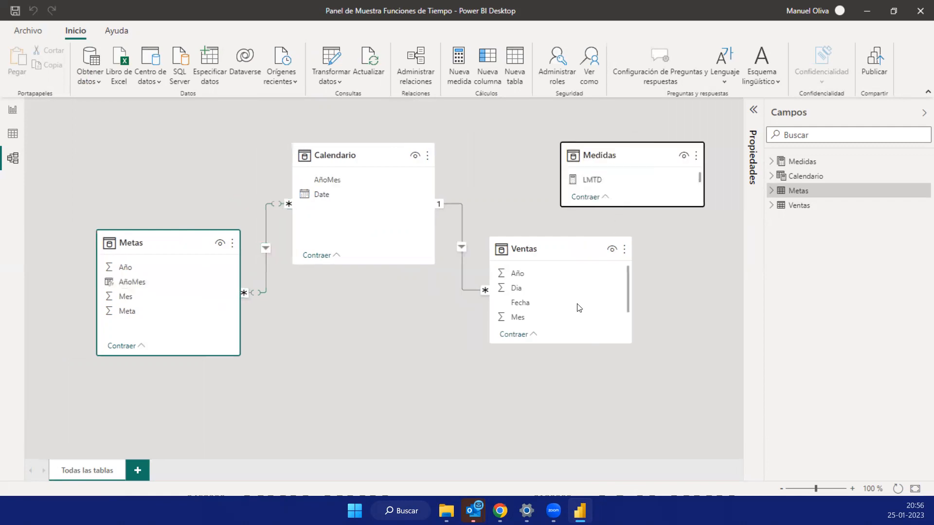
left_click_drag(550, 249, 433, 337)
left_click_drag(620, 358, 612, 407)
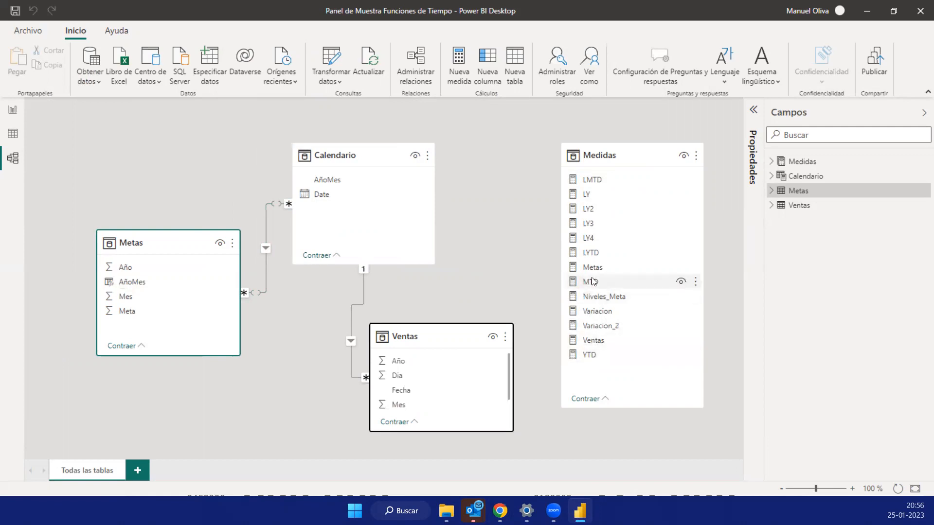
- Return to the Informe Metas page, enlarge the Metas, MTD y LMTD chart and roll it up to year level
left_click(10, 111)
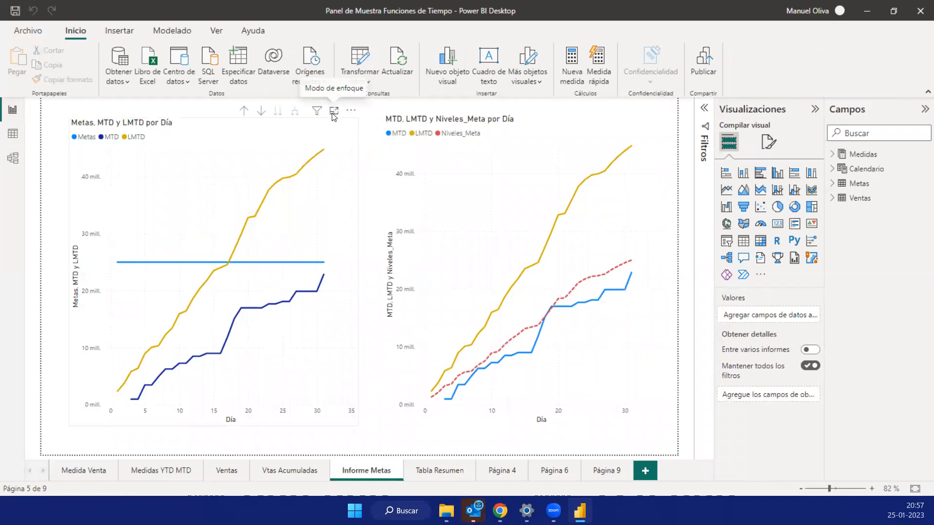
left_click(333, 111)
left_click(597, 108)
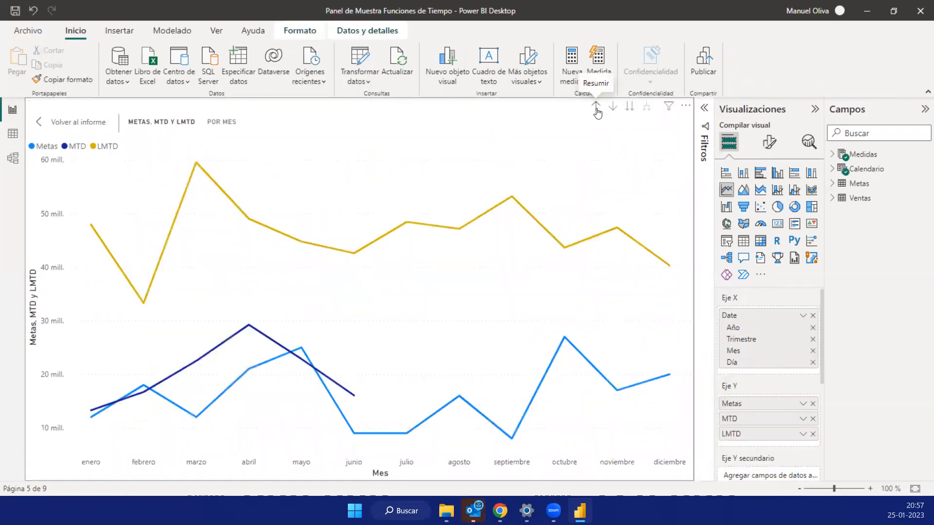
left_click(596, 109)
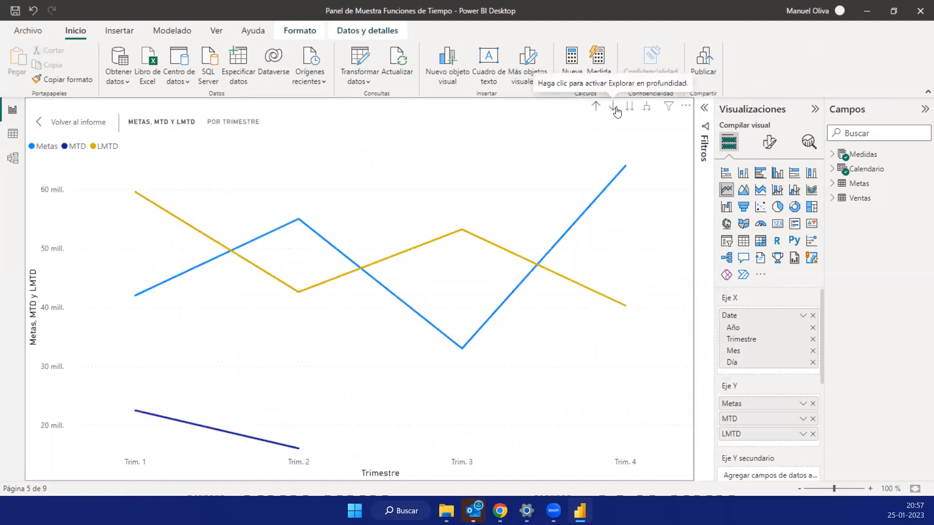
left_click(597, 106)
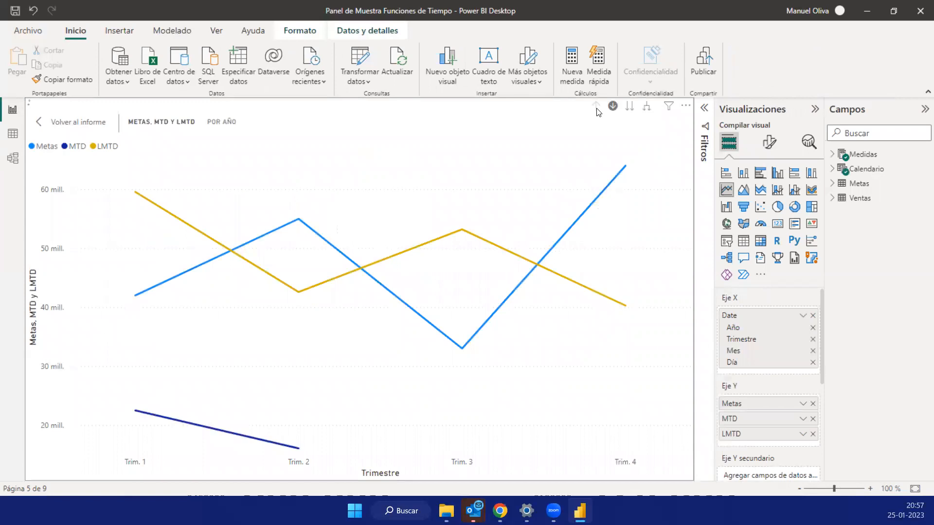
- Drill the enlarged chart into 2021 down to month level and examine the monthly Metas, MTD and LMTD values
left_click(629, 108)
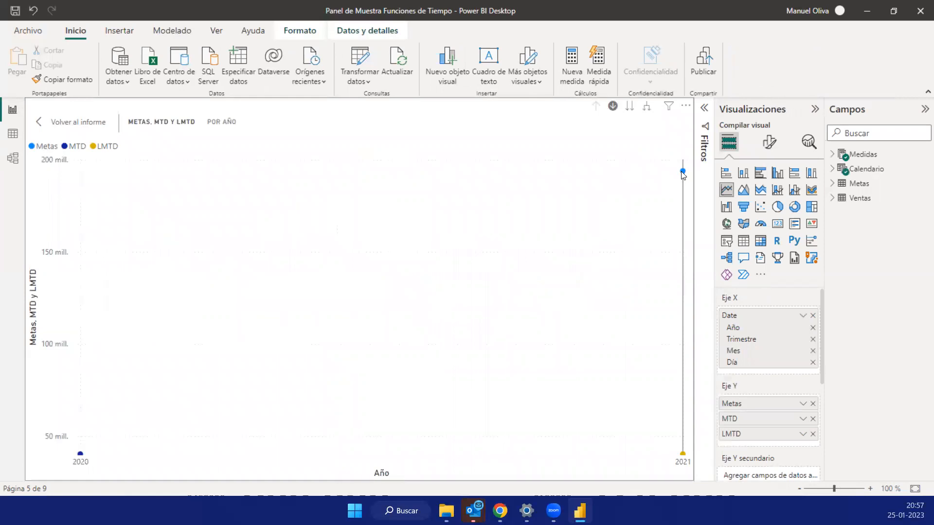
left_click(683, 174)
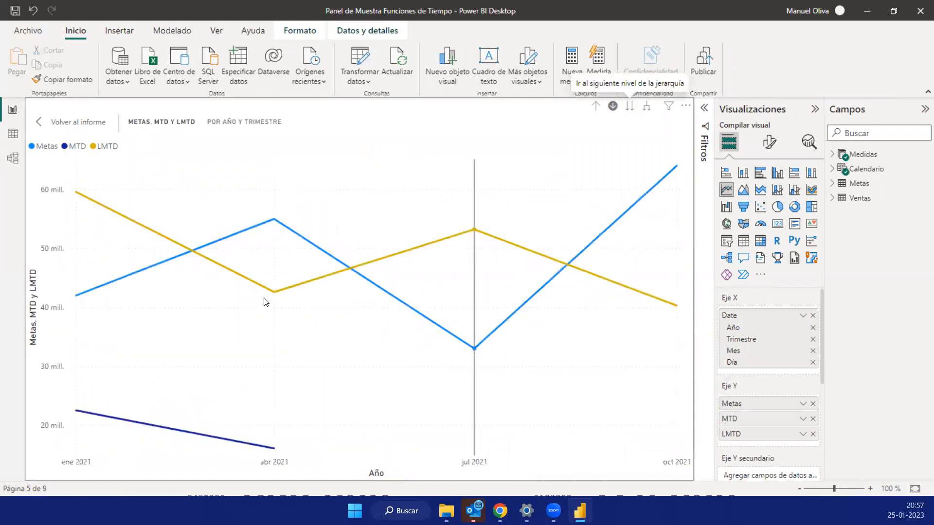
left_click(631, 109)
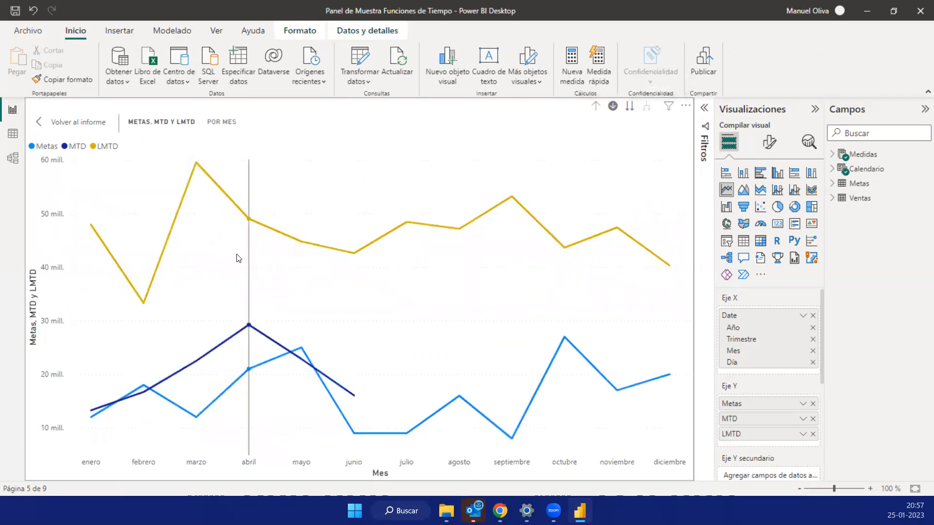
mouse_move(238, 258)
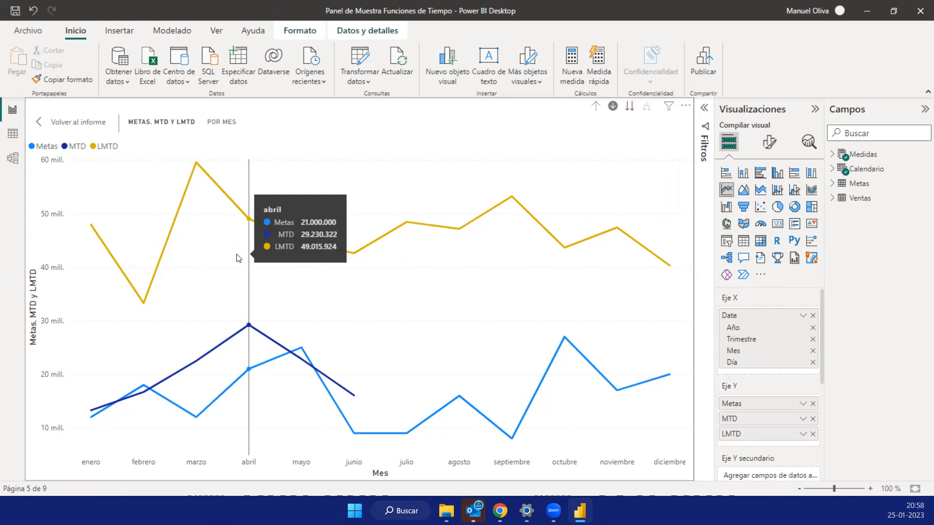
- Check the monthly goals in the Metas table's data and return to the enlarged chart
left_click(13, 134)
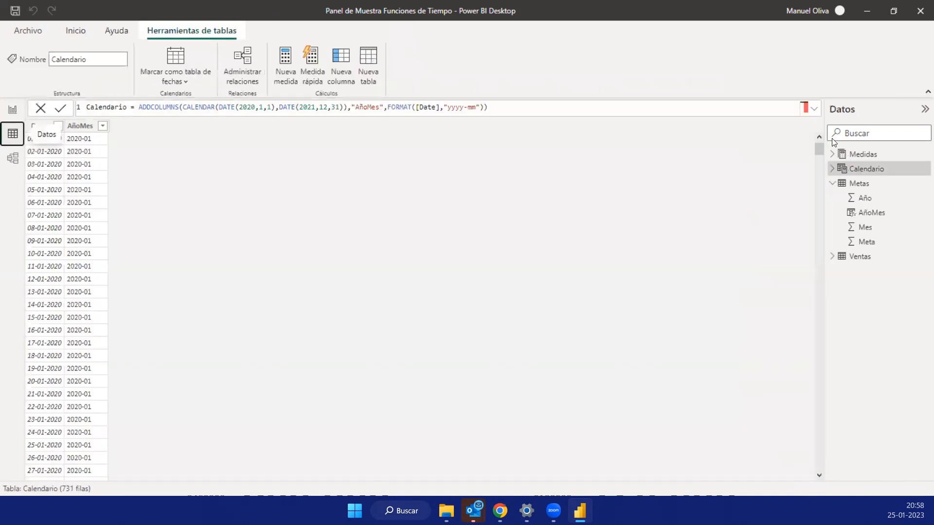
left_click(859, 183)
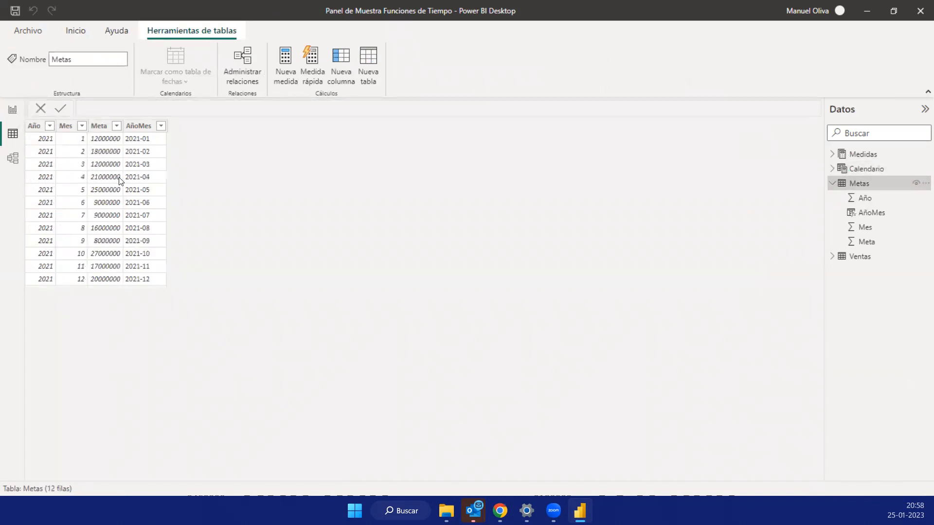
left_click(13, 112)
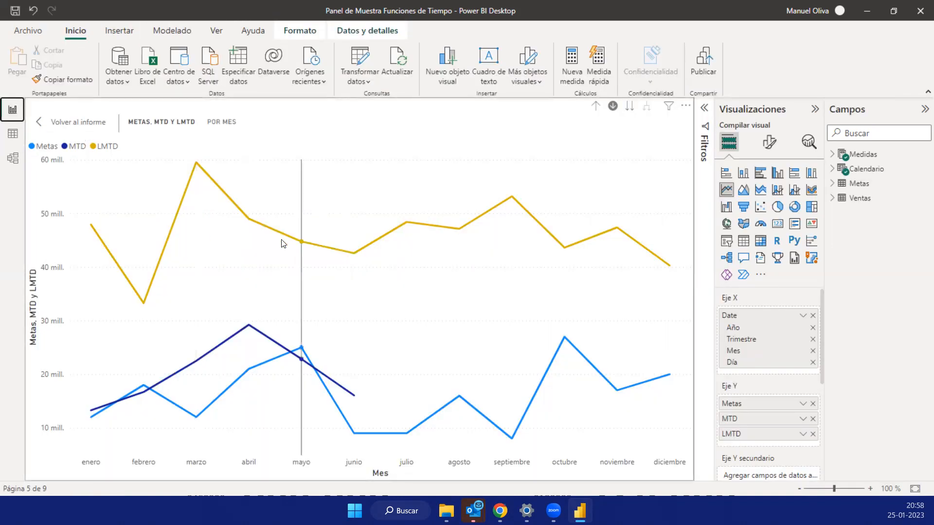
- Drill into abril, examine the daily Metas, MTD and LMTD lines, and go back to the report page
mouse_move(255, 244)
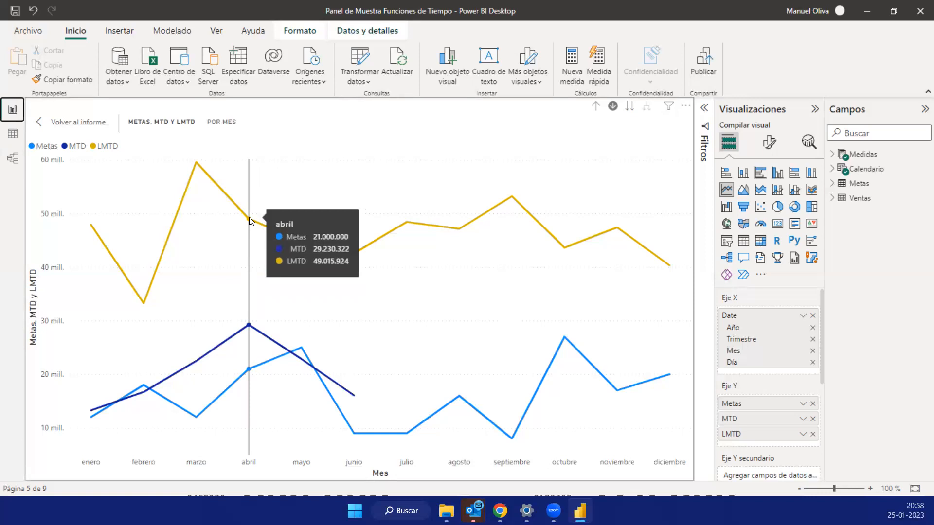
left_click(249, 220)
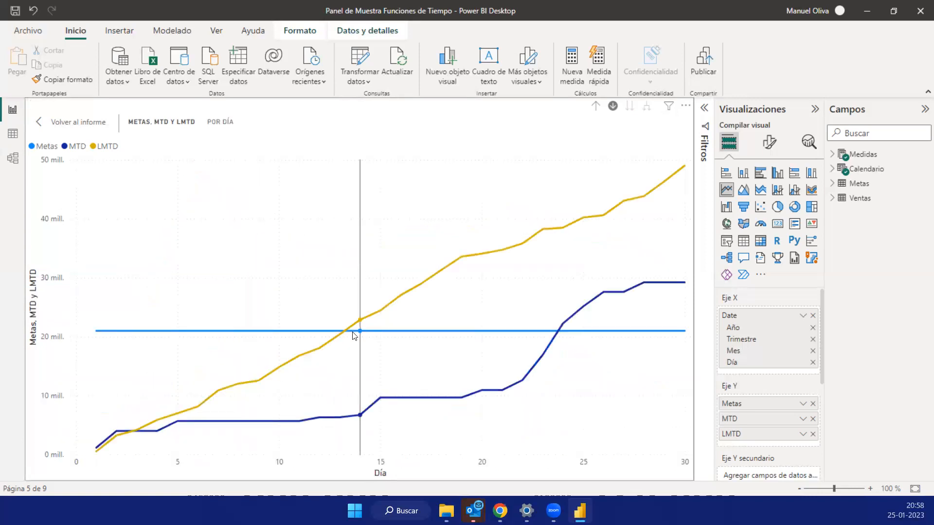
mouse_move(346, 337)
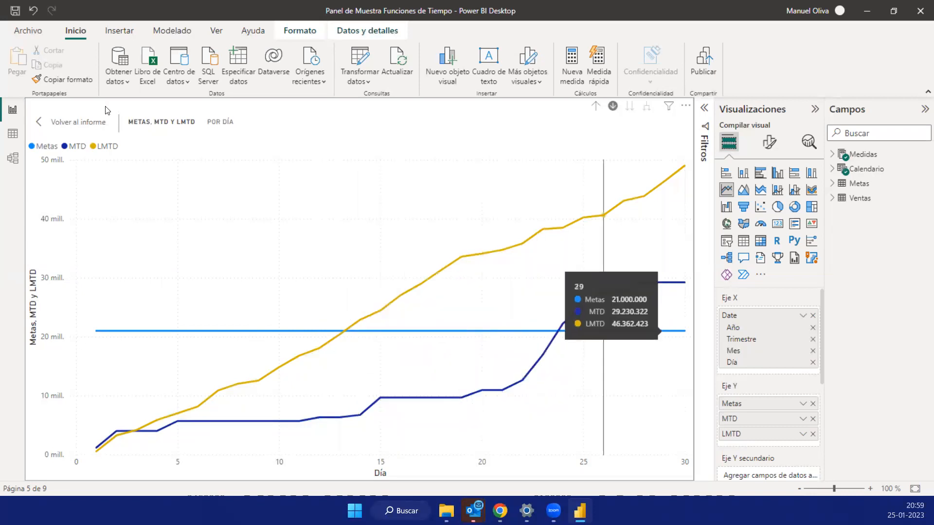
left_click(62, 125)
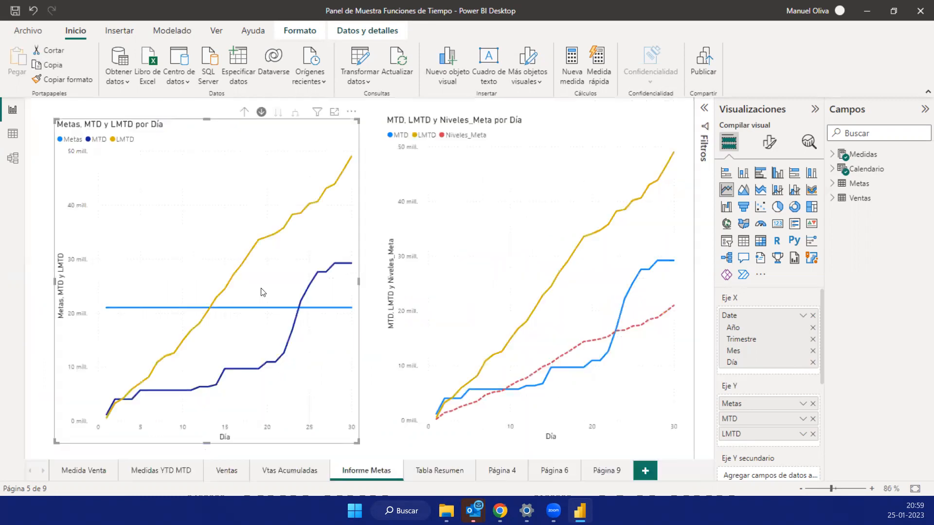
- Enlarge the Metas, MTD y LMTD chart, roll up to months, drill into mayo, examine its daily values and return to the page
left_click(334, 112)
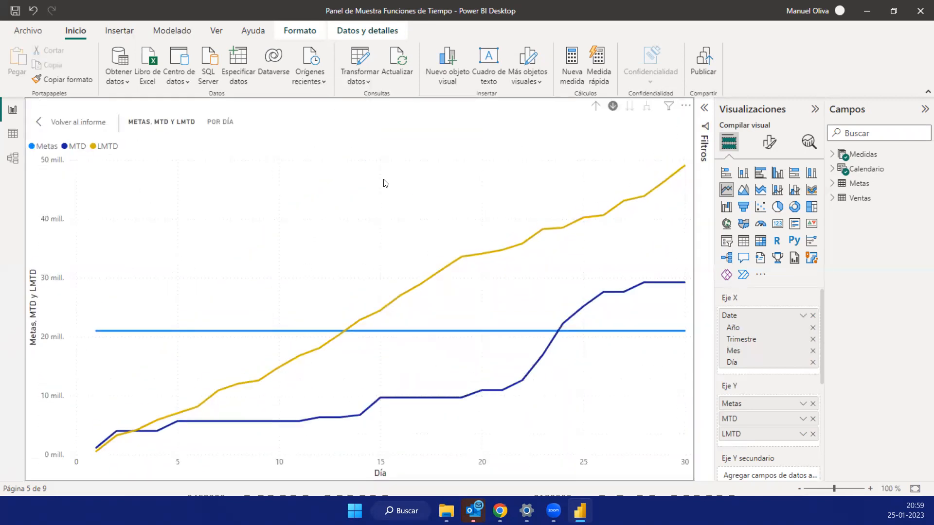
left_click(597, 108)
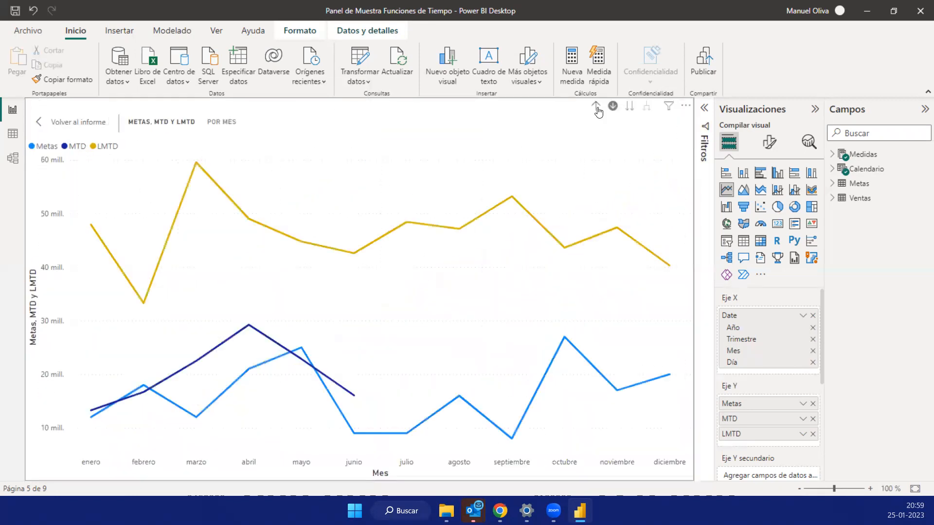
left_click(301, 337)
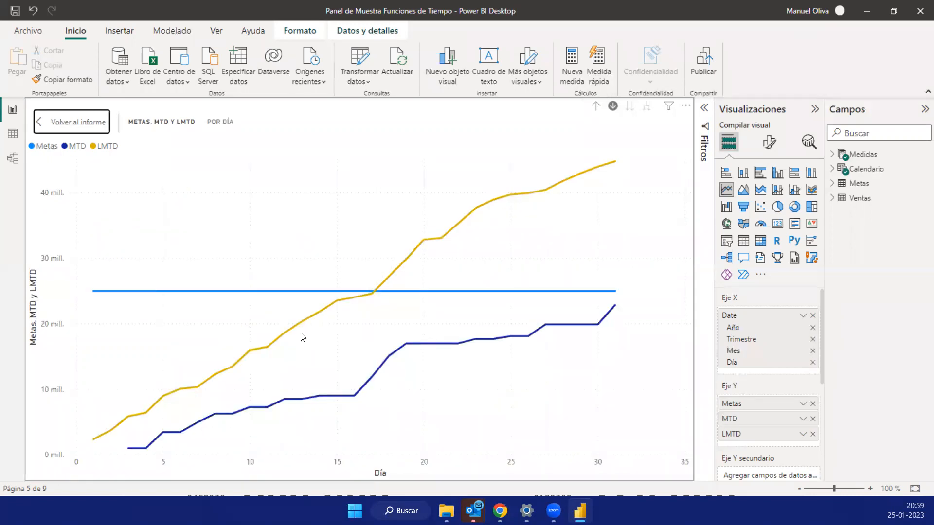
mouse_move(634, 300)
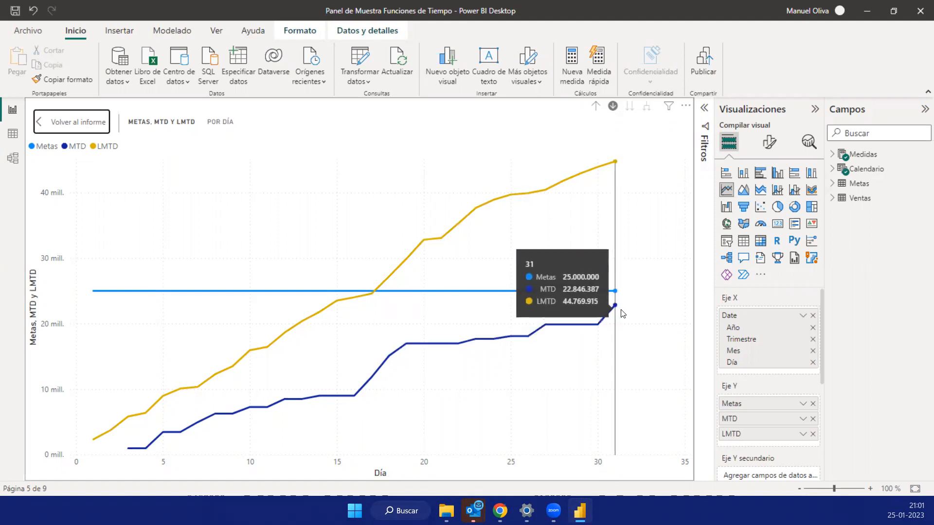
left_click(61, 122)
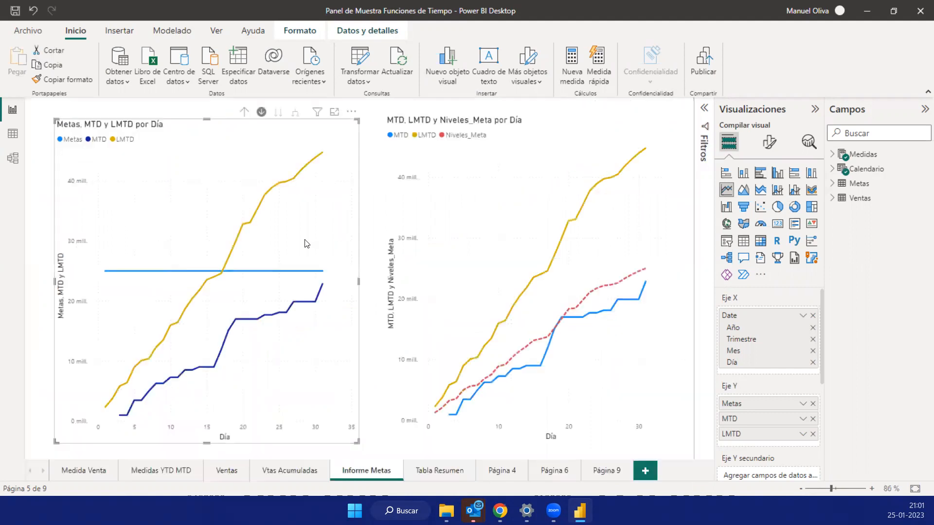
- Enlarge the mayo daily chart, compare it with the goals in the Metas table's data and return to the Informe Metas page
left_click(334, 112)
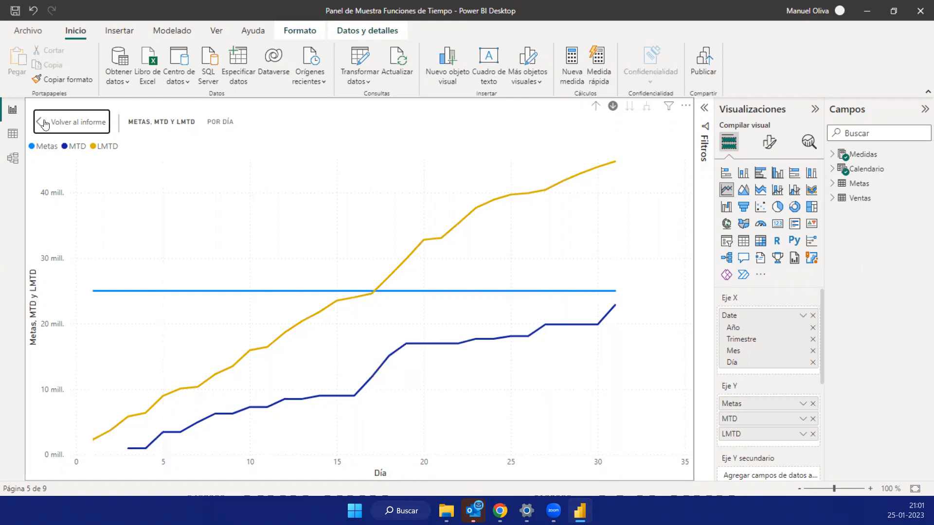
left_click(13, 134)
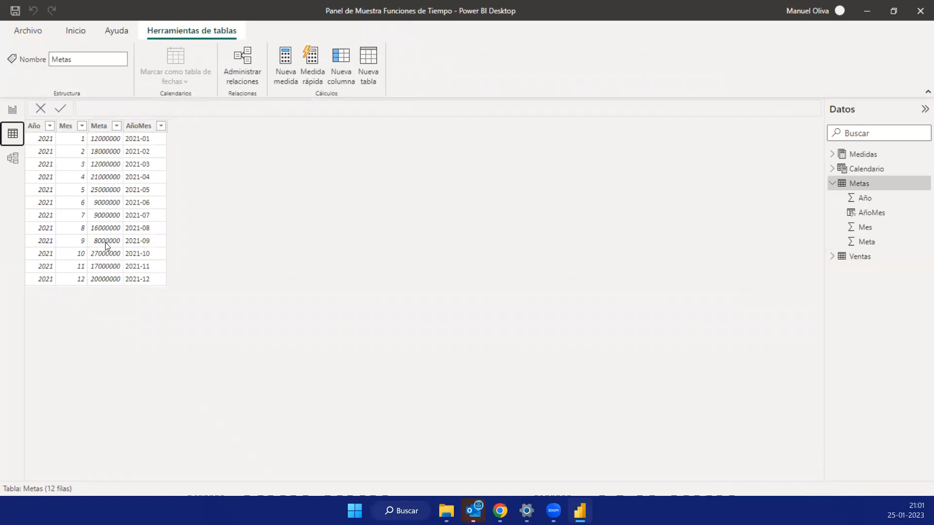
left_click(13, 110)
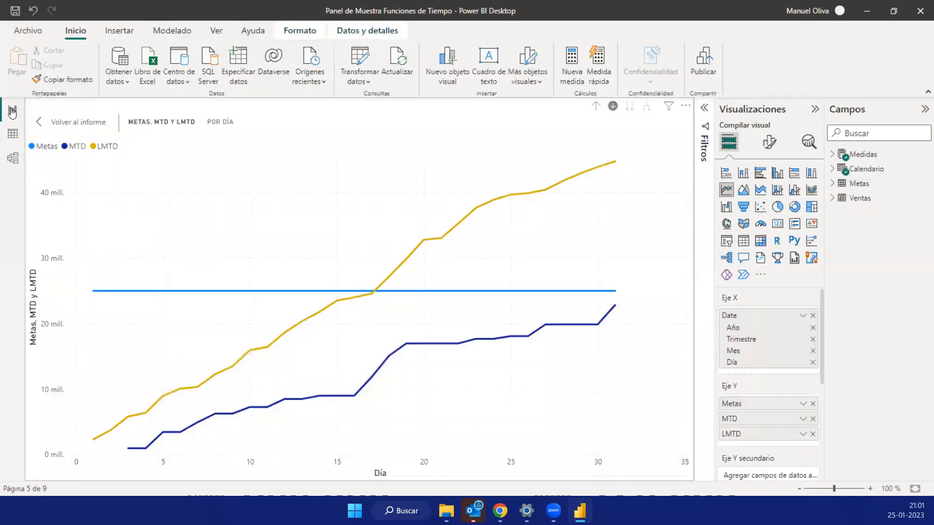
left_click(68, 123)
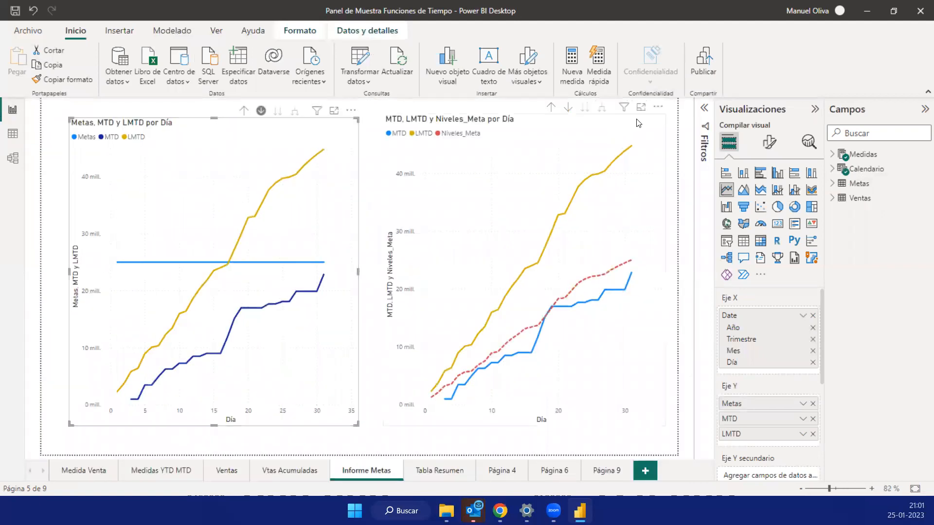
- Enlarge the MTD, LMTD y Niveles_Meta chart, examine its daily values and the Niveles_Meta measure's formula, and return to the report page
left_click(642, 107)
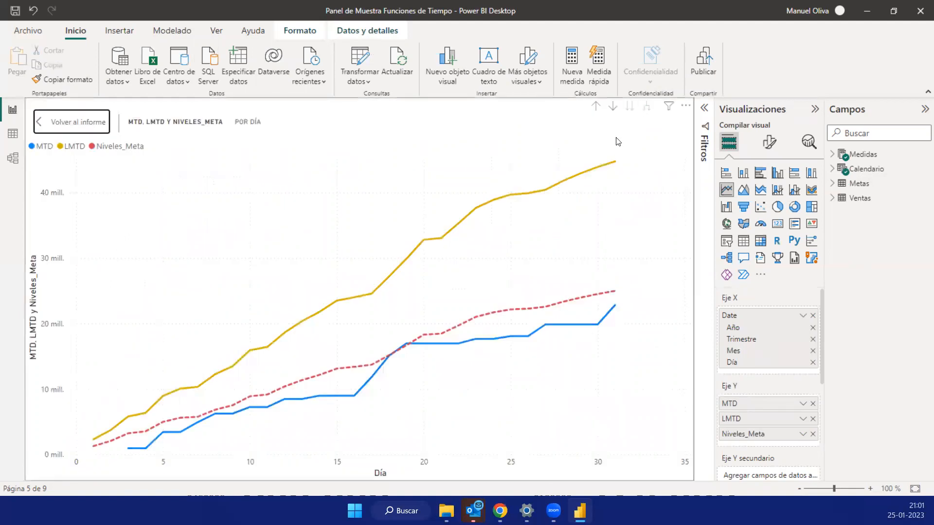
mouse_move(615, 295)
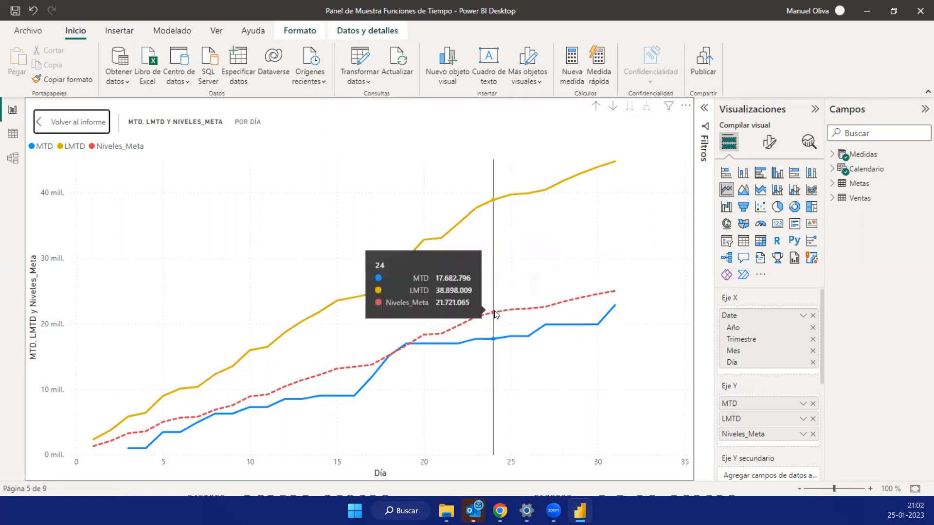
left_click(841, 154)
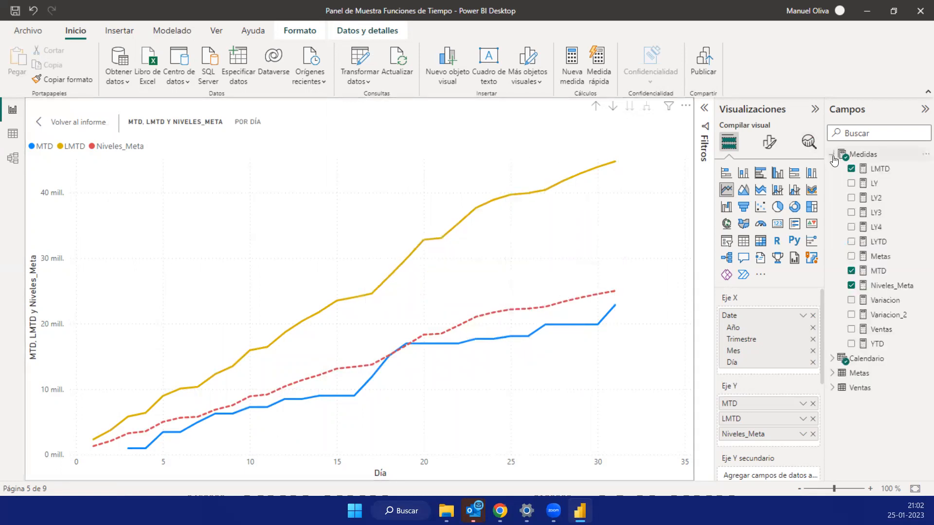
left_click(879, 288)
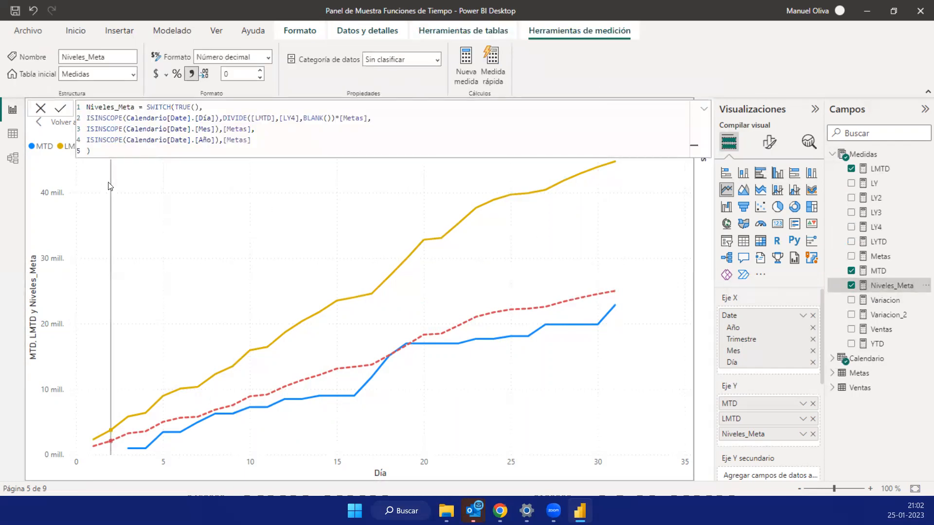
mouse_move(108, 186)
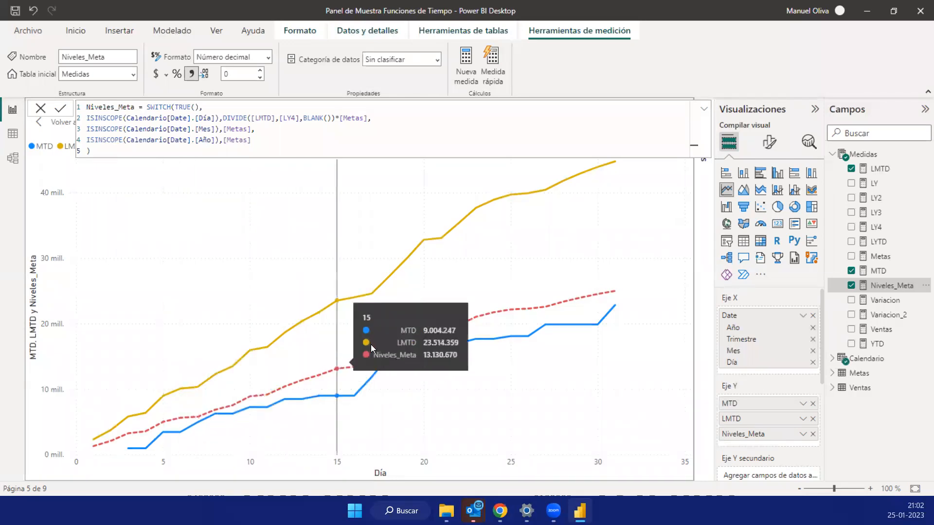
left_click(270, 141)
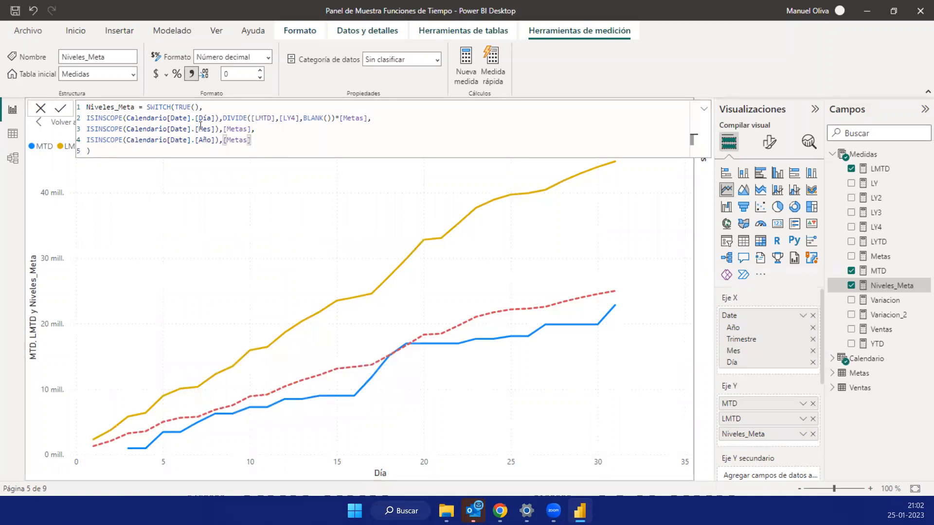
left_click_drag(147, 107, 251, 155)
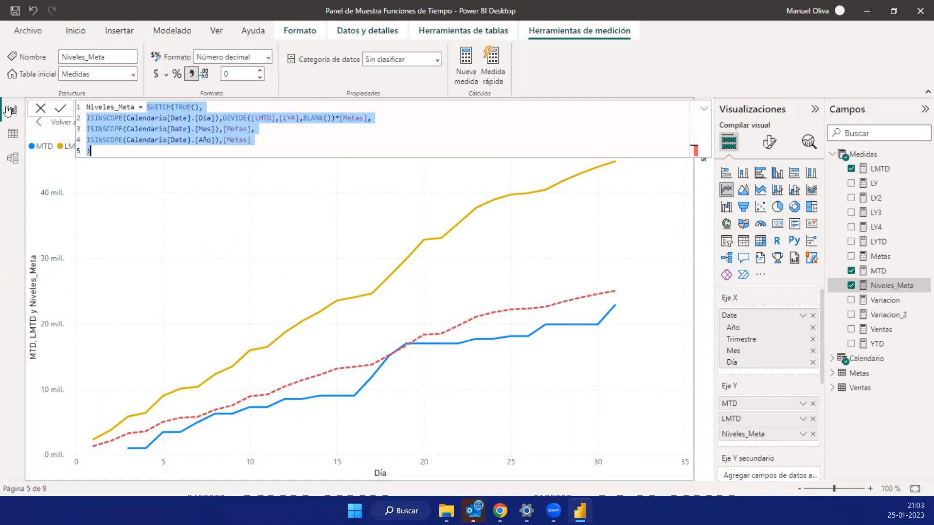
left_click(44, 125)
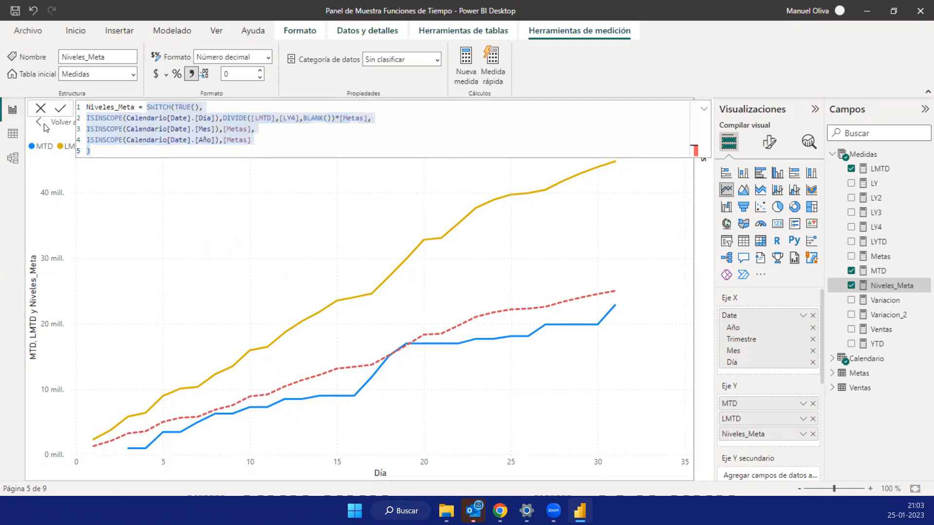
left_click(704, 109)
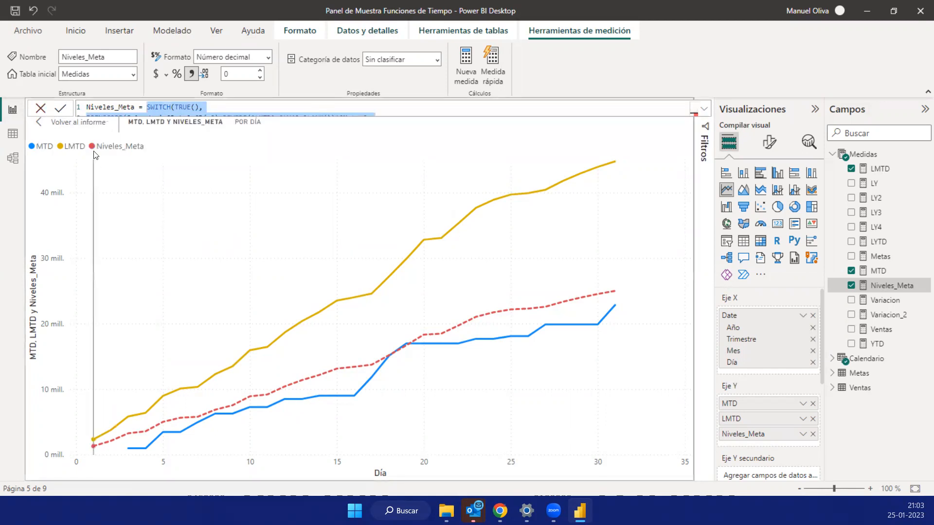
left_click(54, 126)
- Enlarge the Metas, MTD y LMTD chart, review the model's relationships and the Ventas table's data, and return to the Informe Metas page
left_click(326, 121)
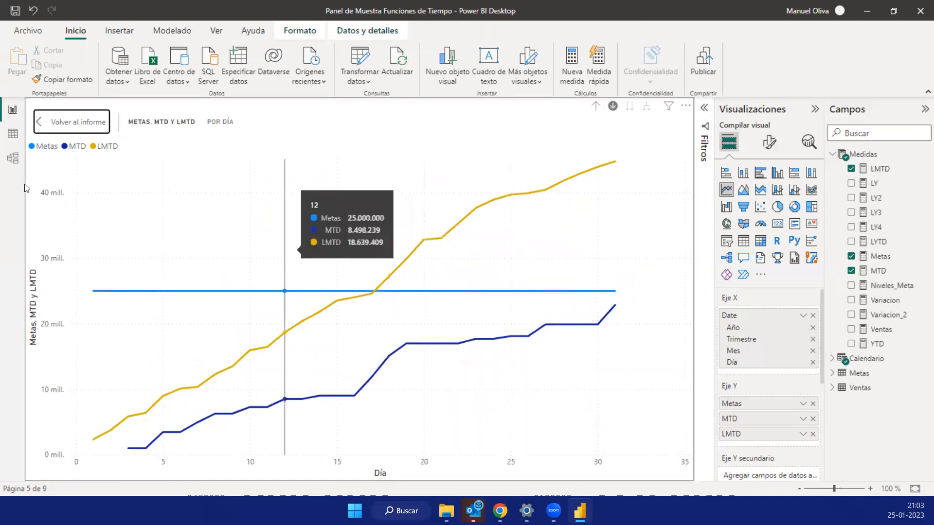
left_click(13, 158)
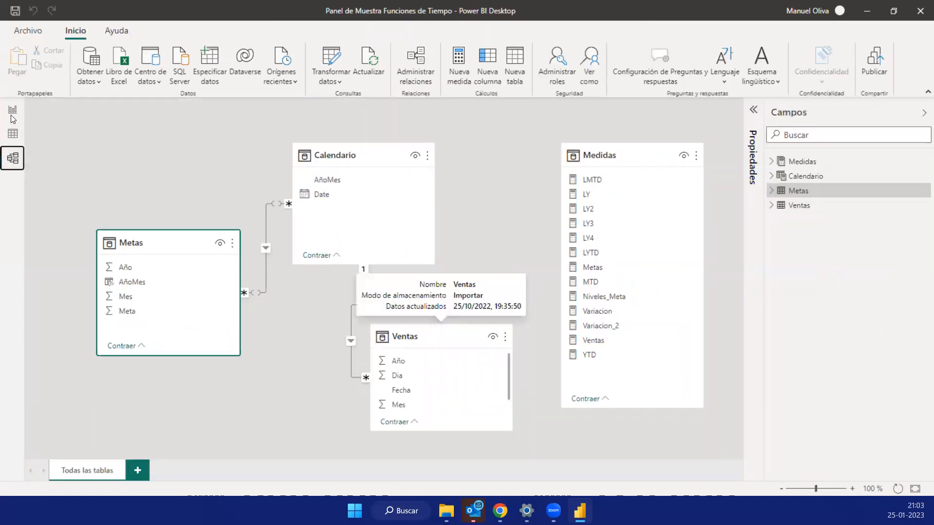
left_click(14, 136)
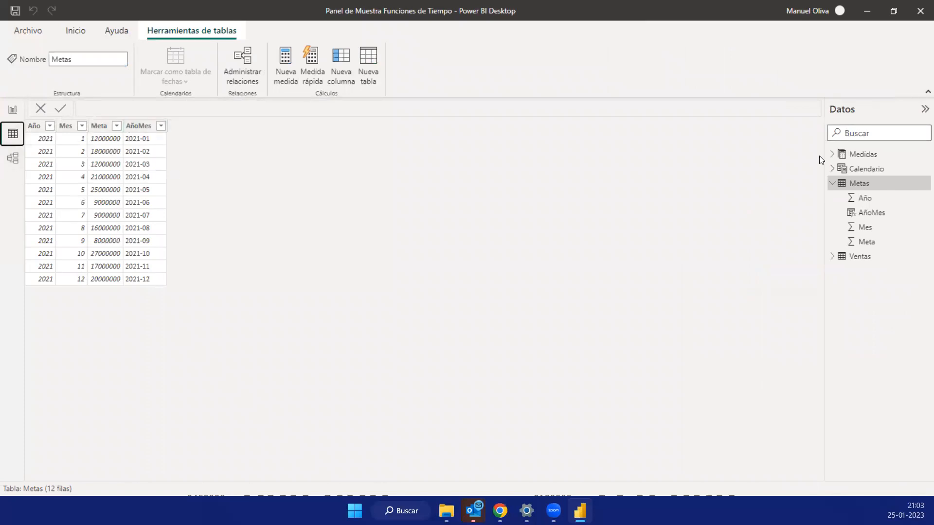
left_click(860, 260)
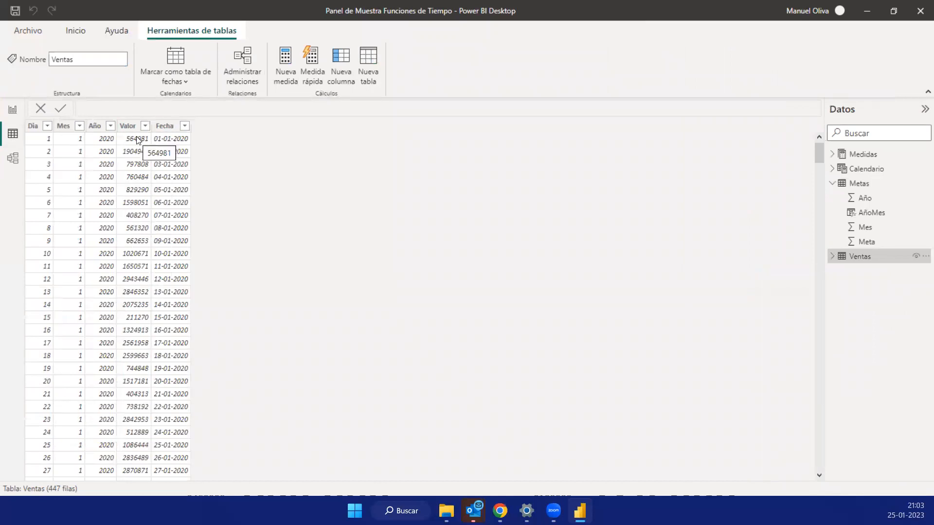
left_click(834, 156)
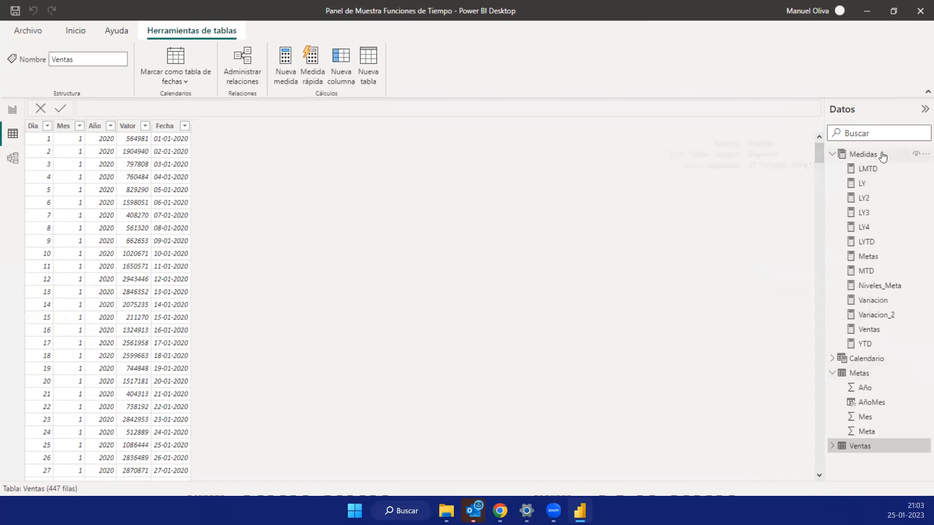
left_click(12, 109)
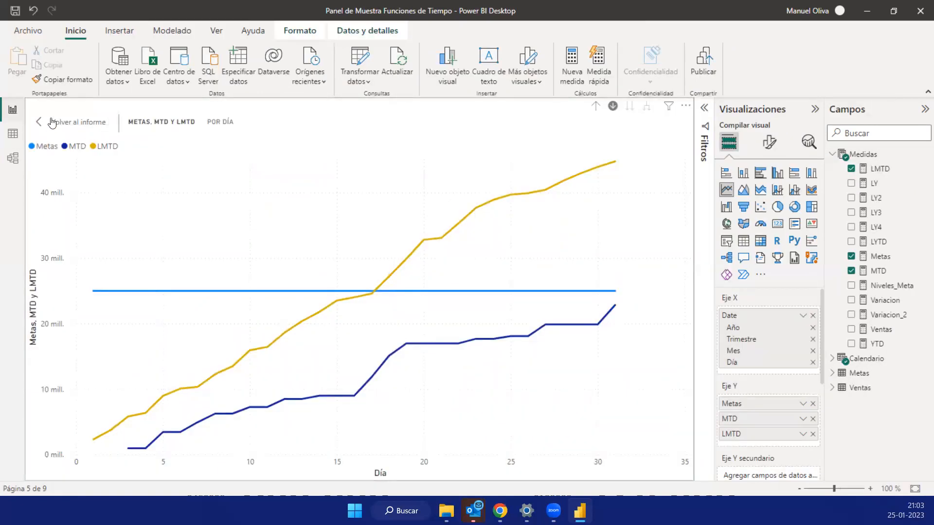
left_click(53, 122)
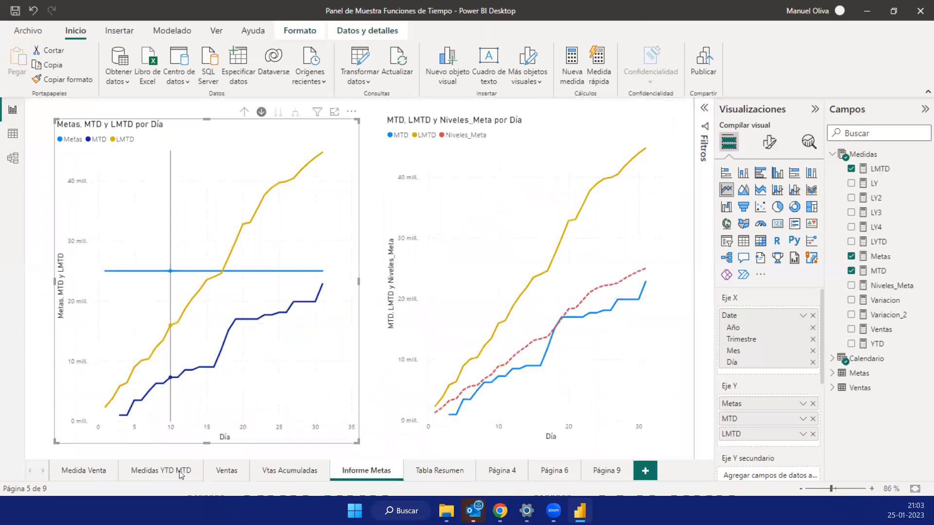
- Open the Tabla Resumen page and enlarge the table with MTD, YTD, LY and LY2 to examine its values by date
left_click(429, 473)
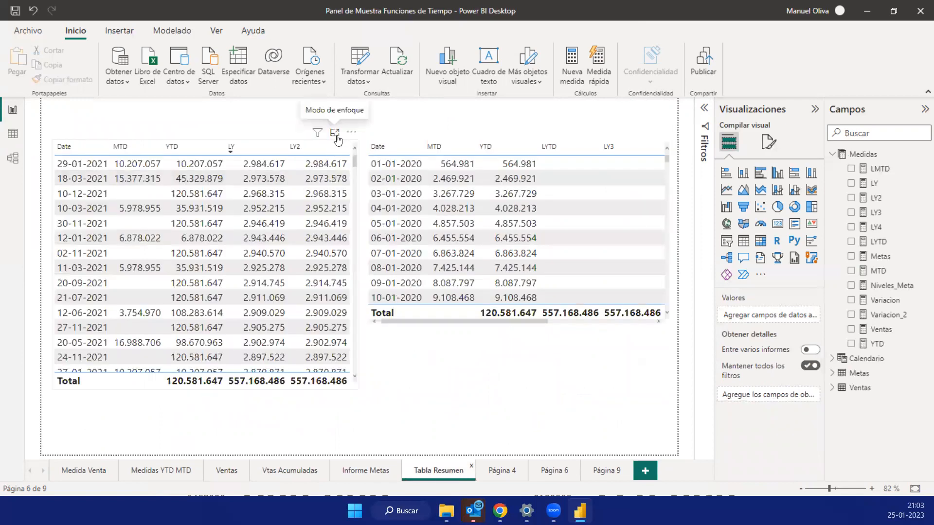
left_click(339, 140)
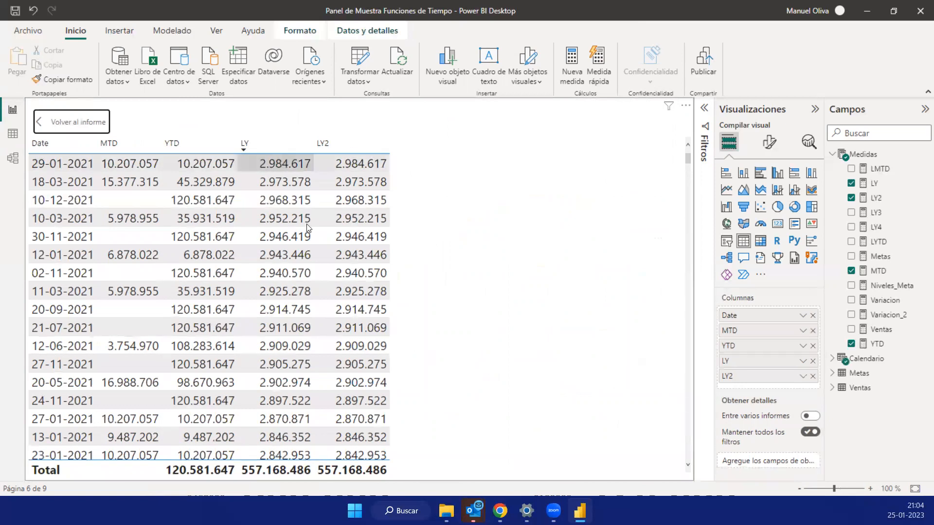
left_click(52, 125)
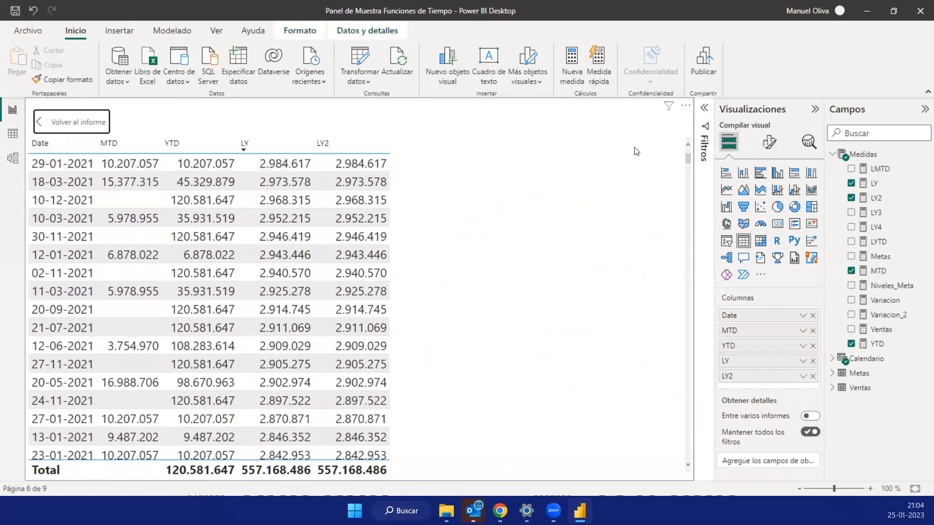
- Show the data model's table diagram and open the list of common data sources for importing data
left_click(12, 158)
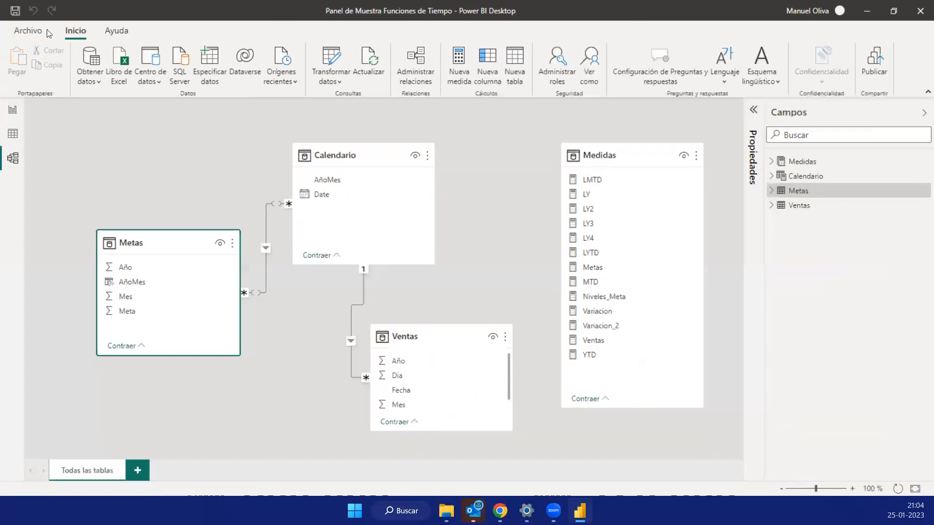
left_click(95, 86)
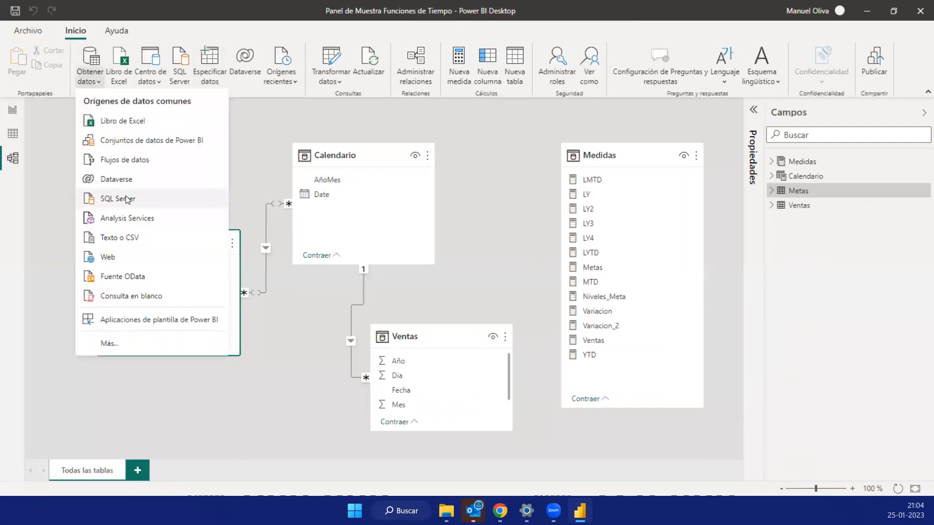
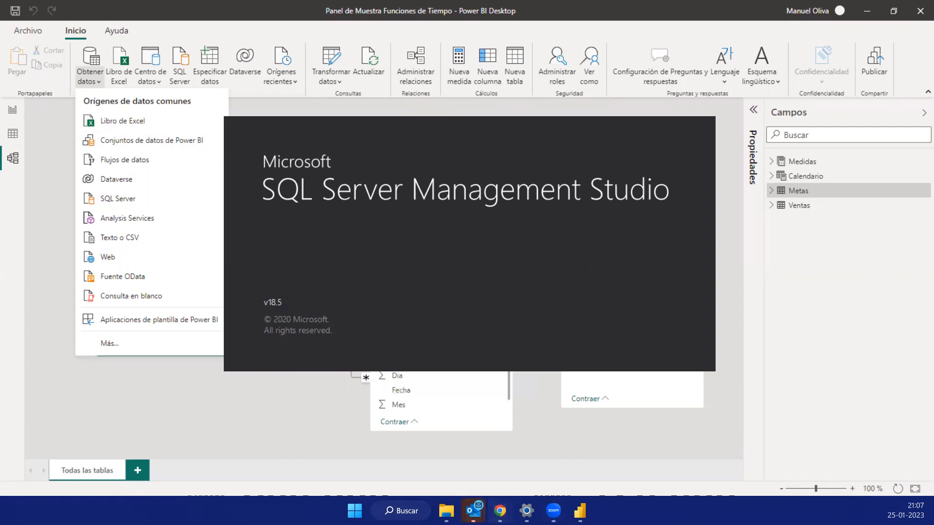
- Switch to the ProgramBI website in Chrome, open the SQL Server databases course page and review its overview and start dates
mouse_move(501, 511)
left_click(560, 443)
scroll(530, 340, "up", 5)
scroll(531, 336, "up", 10)
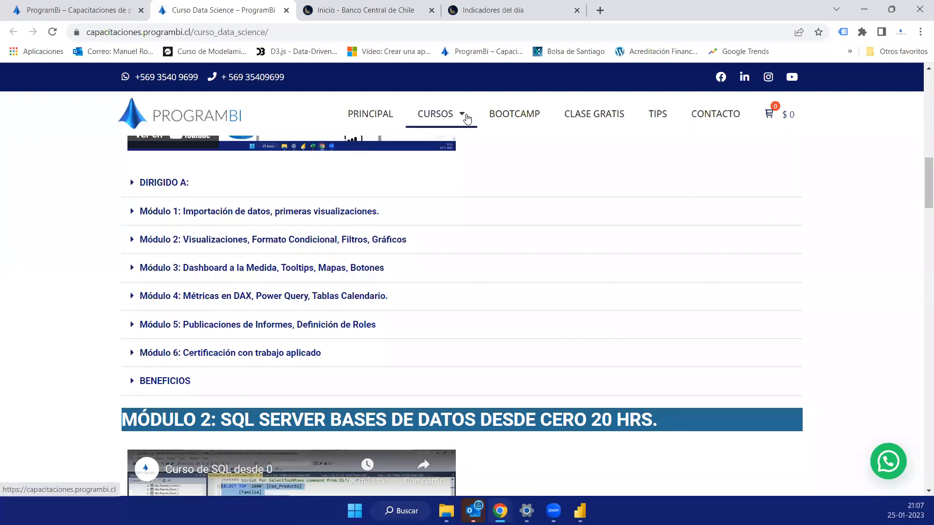
mouse_move(467, 119)
left_click(455, 200)
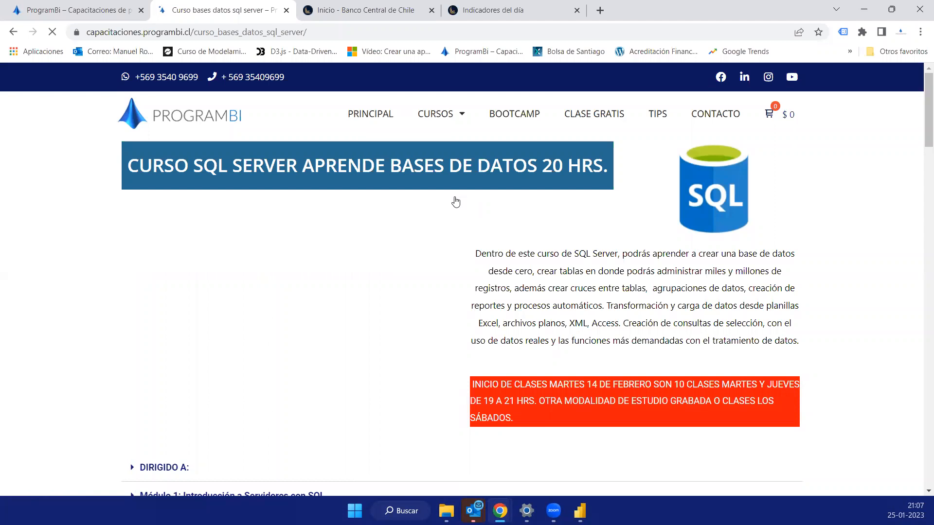
scroll(551, 265, "down", 4)
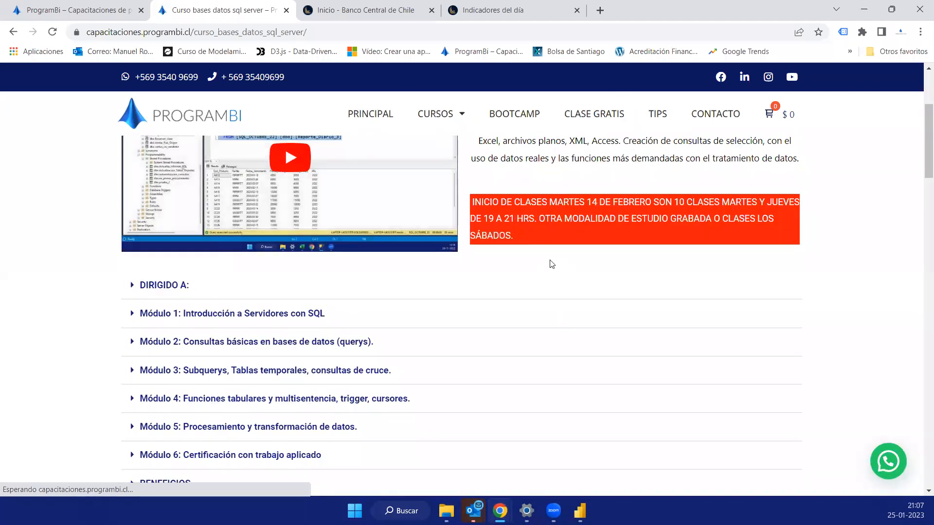
scroll(504, 331, "up", 1)
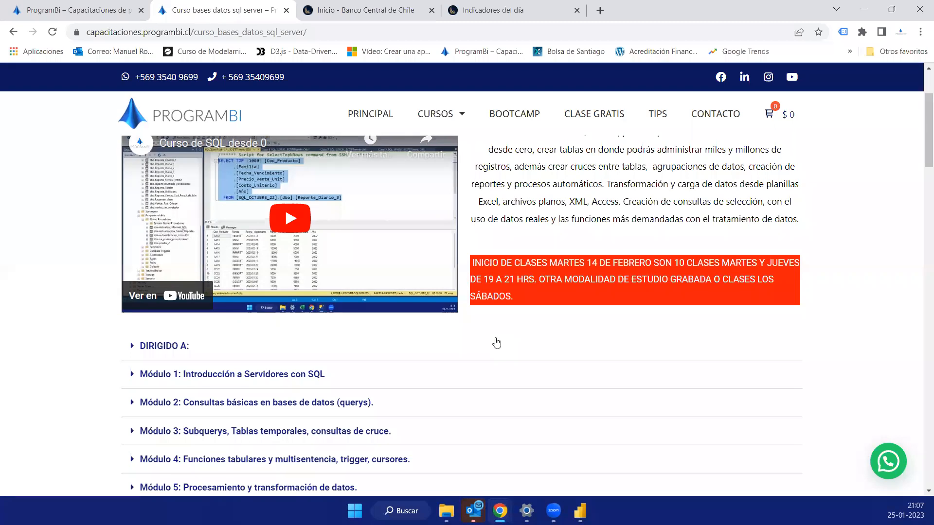
scroll(496, 342, "up", 2)
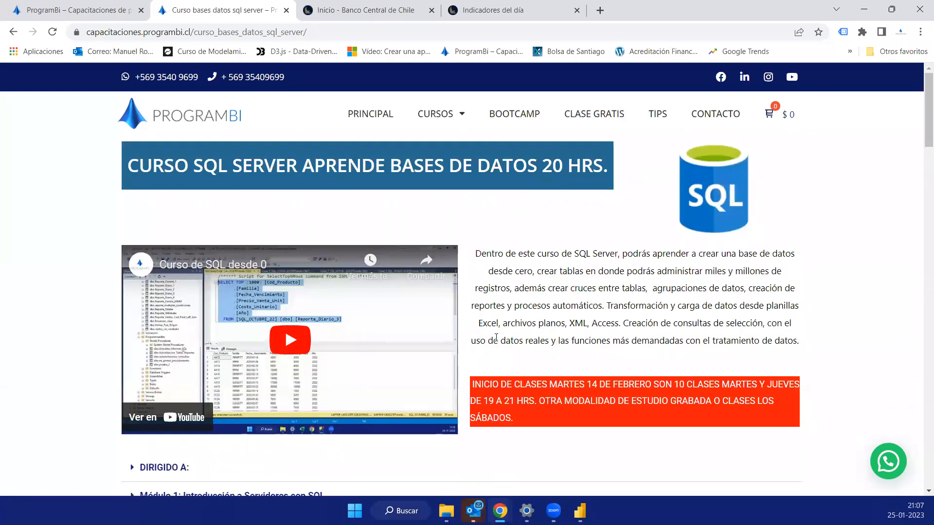
- Expand Módulo 1 through Módulo 5 of the SQL Server course and read through their contents
scroll(496, 337, "down", 2)
left_click(133, 376)
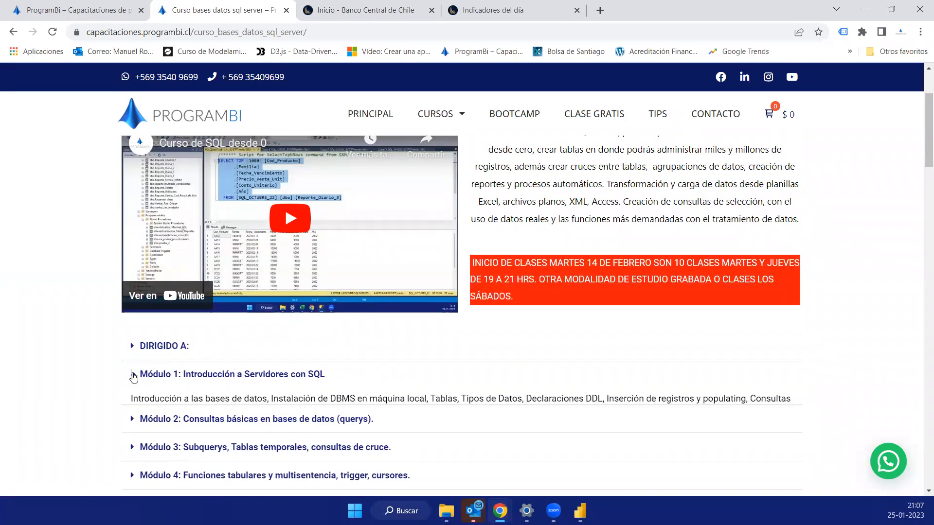
scroll(134, 375, "down", 2)
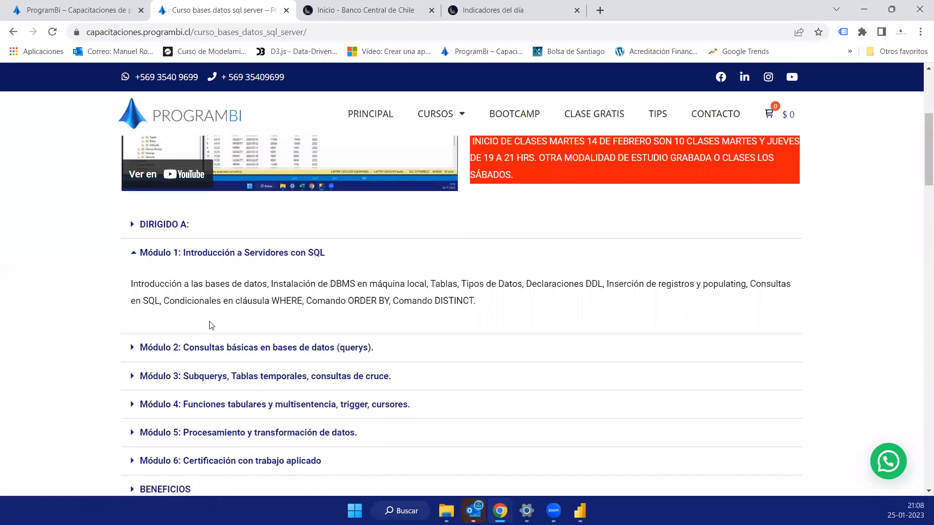
left_click(132, 349)
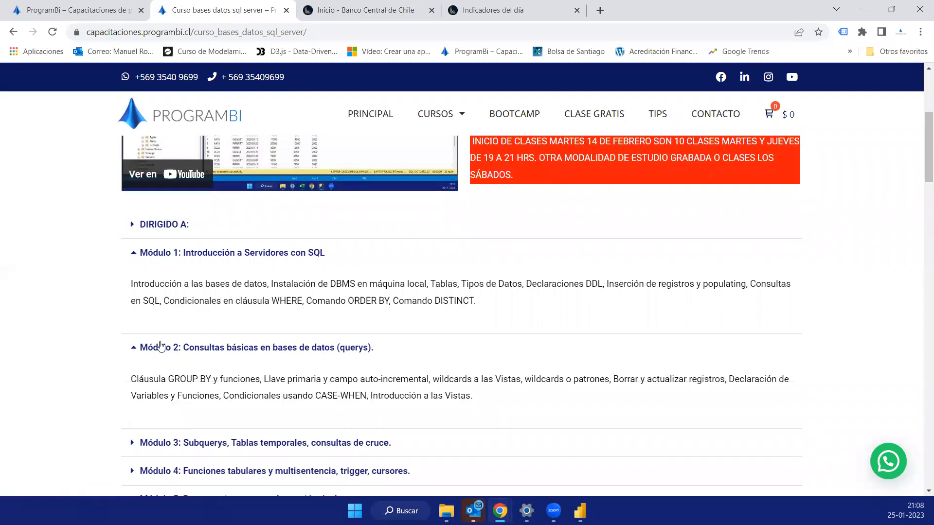
scroll(160, 347, "down", 2)
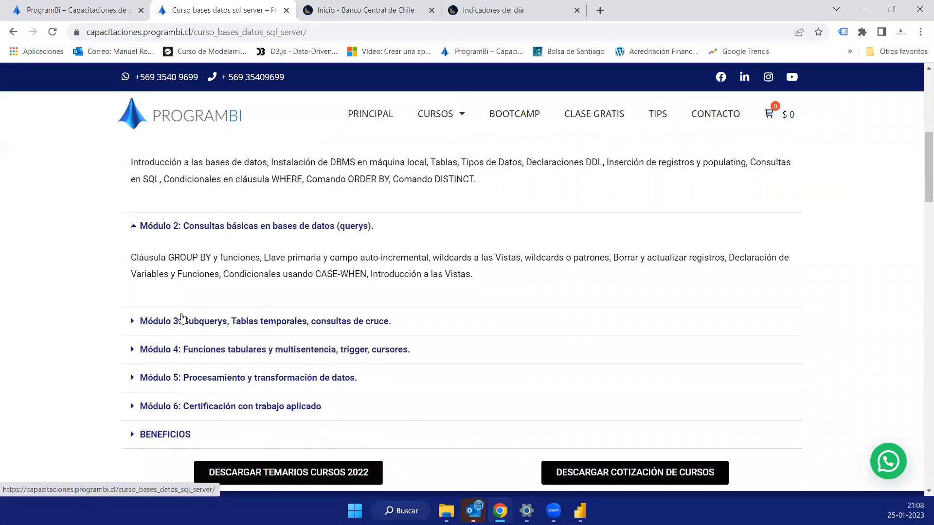
left_click(129, 322)
scroll(165, 327, "down", 1)
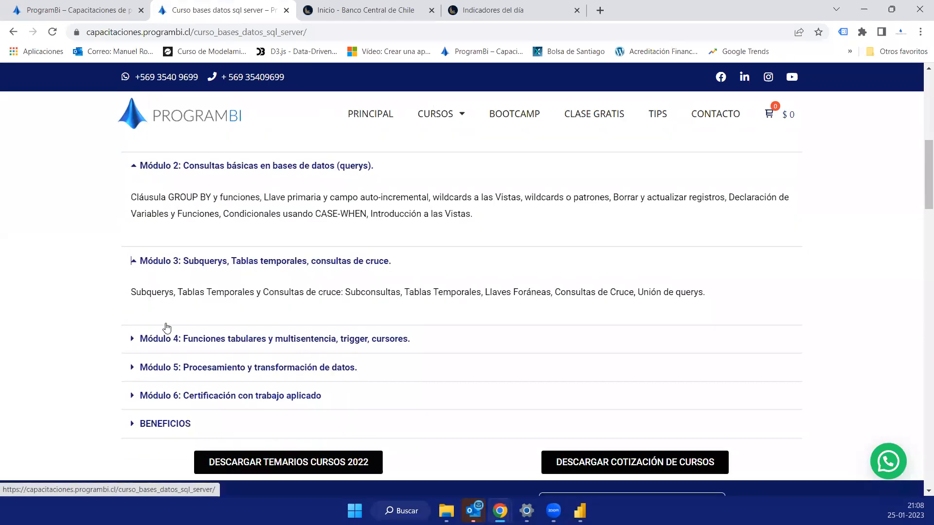
scroll(167, 328, "down", 1)
left_click(130, 277)
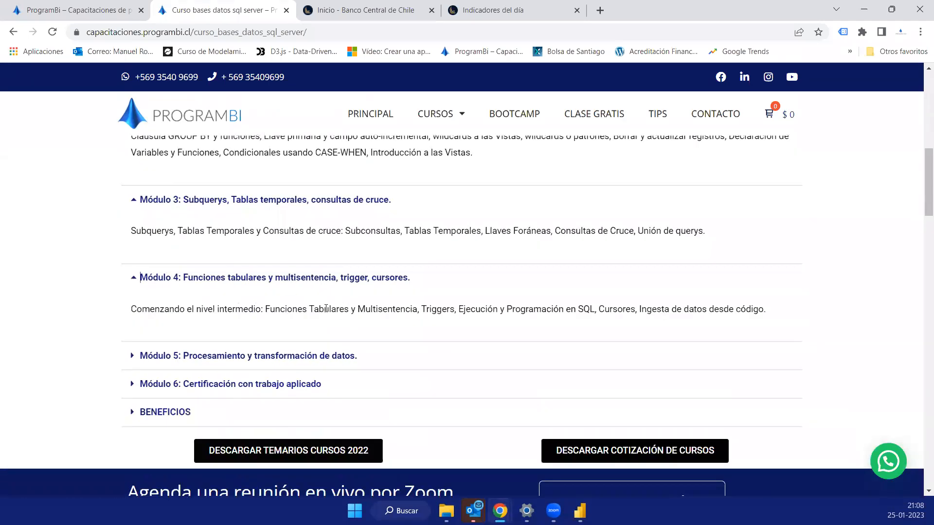
left_click(134, 356)
scroll(139, 354, "down", 2)
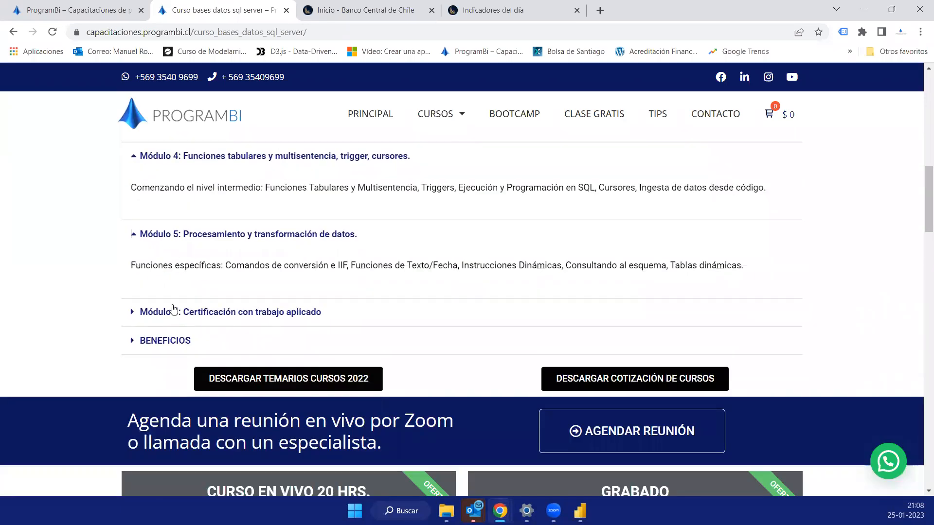
scroll(174, 311, "up", 5)
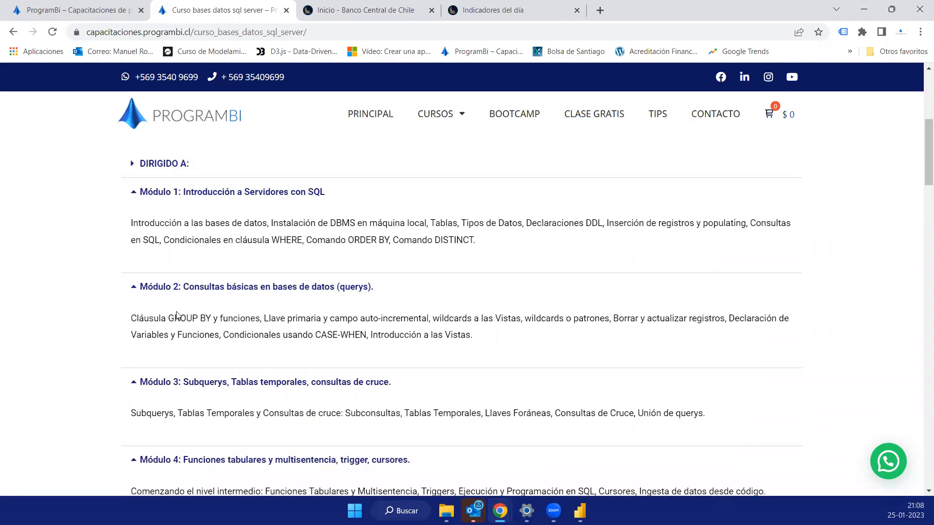
scroll(176, 316, "up", 5)
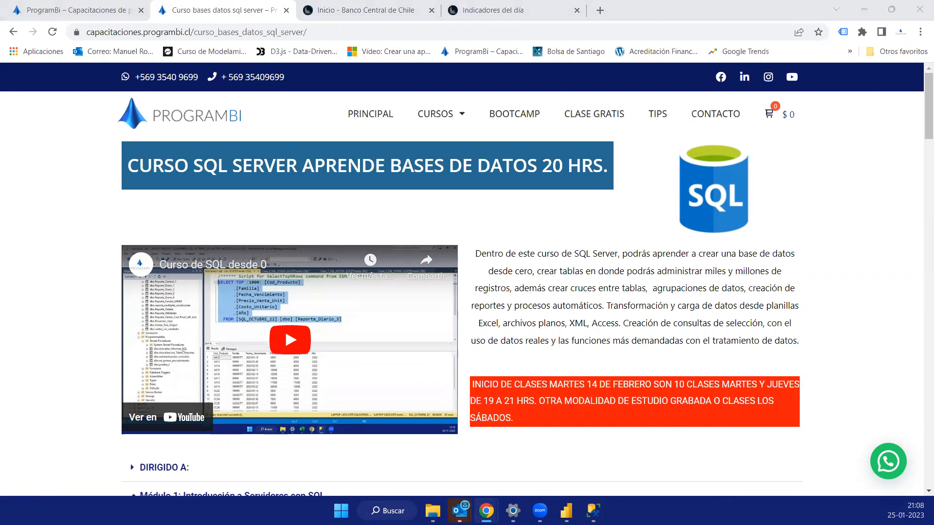
- Switch to SQL Server Management Studio and maximize its window
key("alt+Tab")
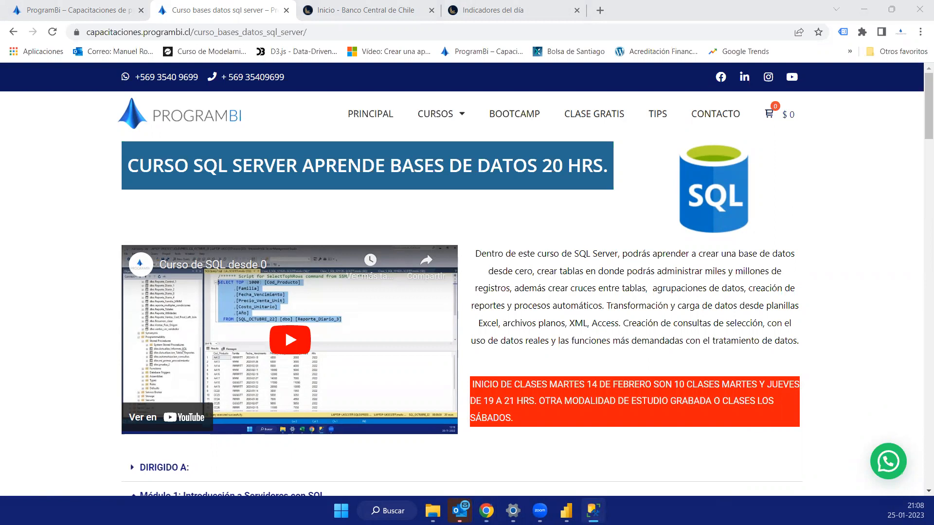
left_click(566, 510)
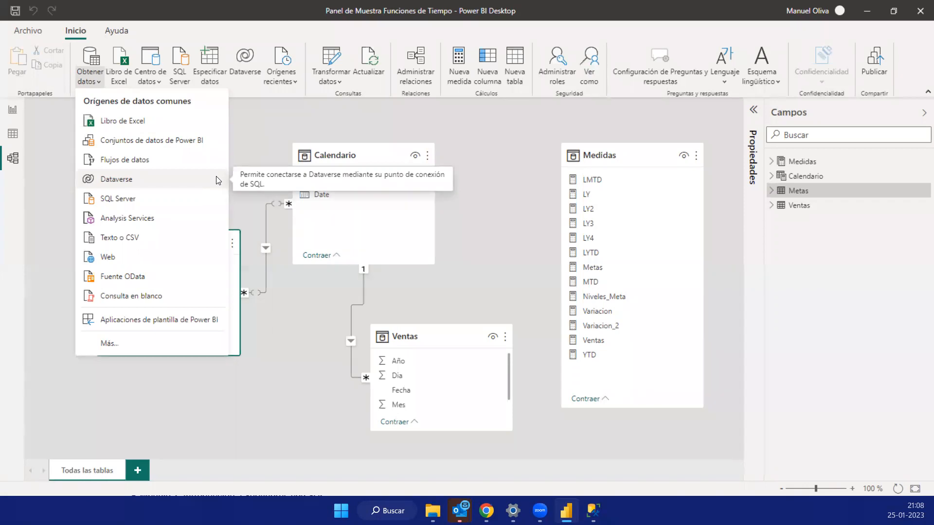
key("alt+Tab")
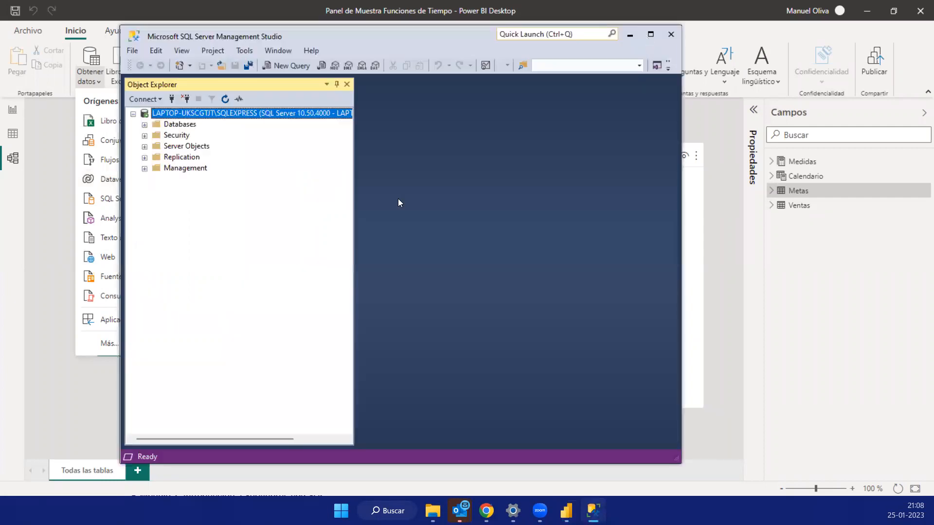
key("super+Up")
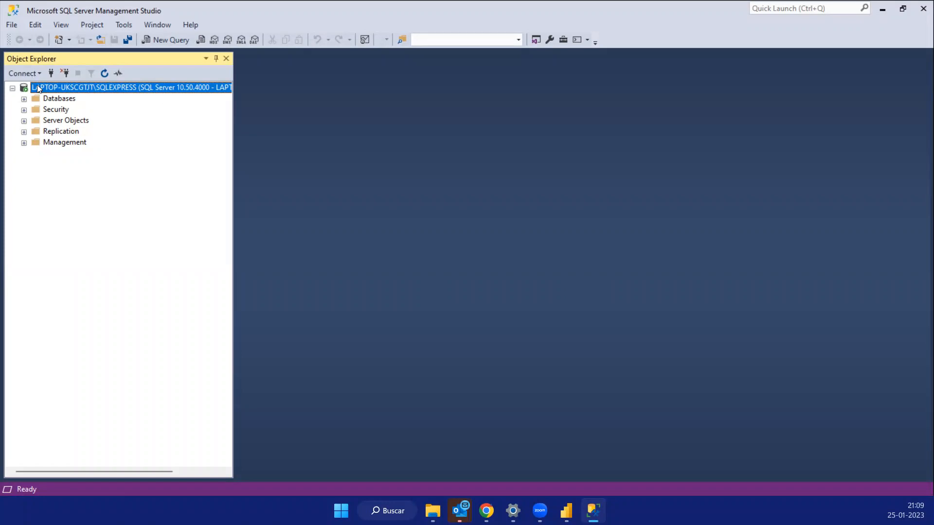
- Widen Object Explorer to fit the full server name and expand the server's Databases folder
left_click(12, 88)
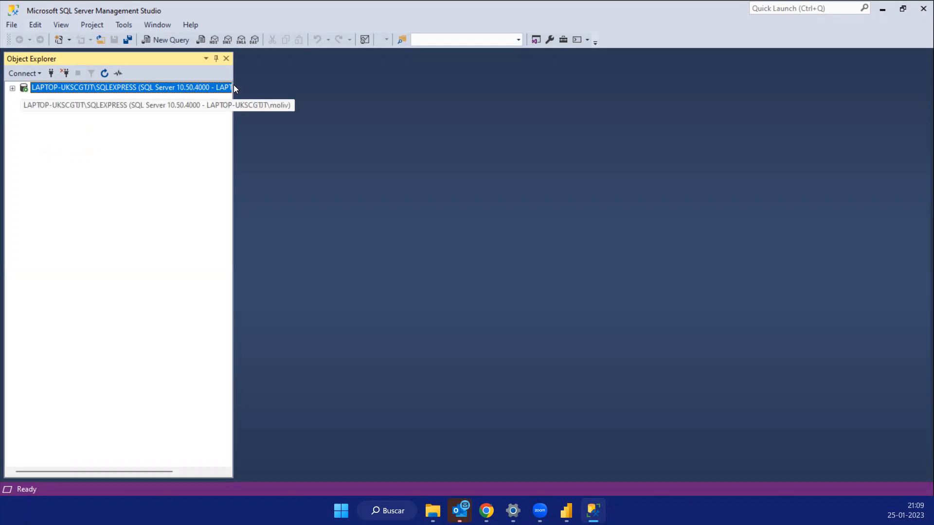
left_click_drag(236, 83, 313, 82)
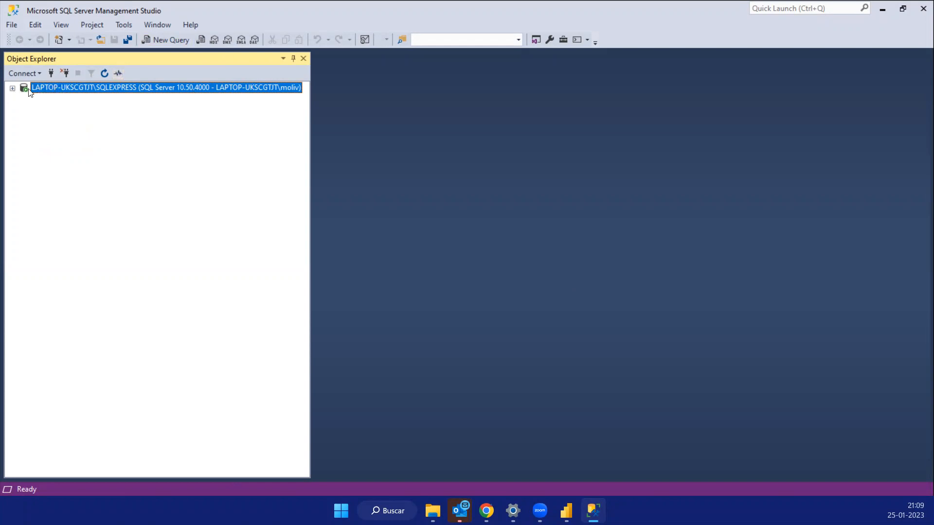
left_click(11, 89)
double_click(63, 101)
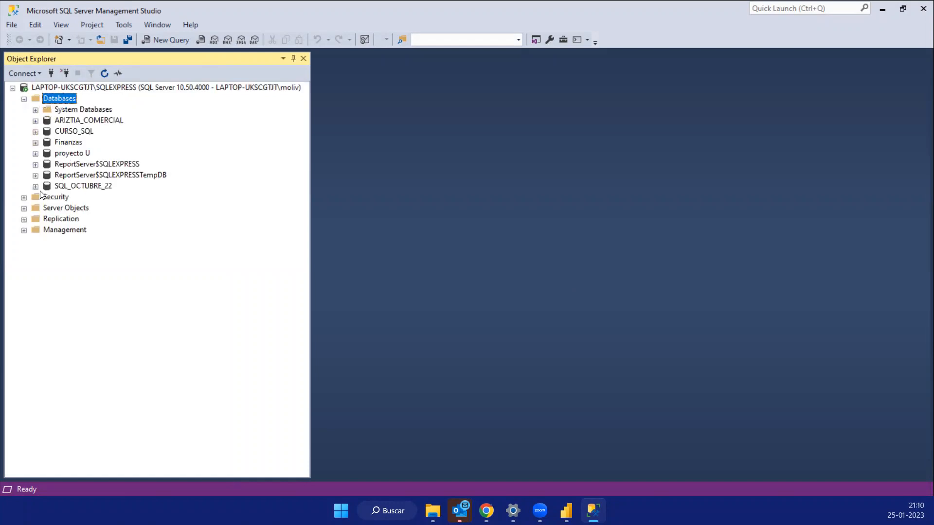
- Expand the SQL_OCTUBRE_22 database and its Tables folder to show the available tables
left_click(36, 187)
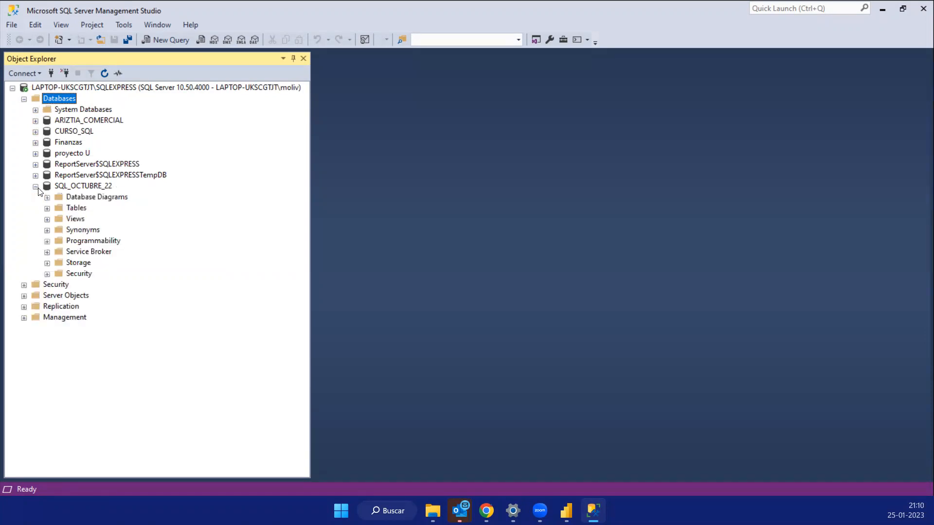
left_click(81, 186)
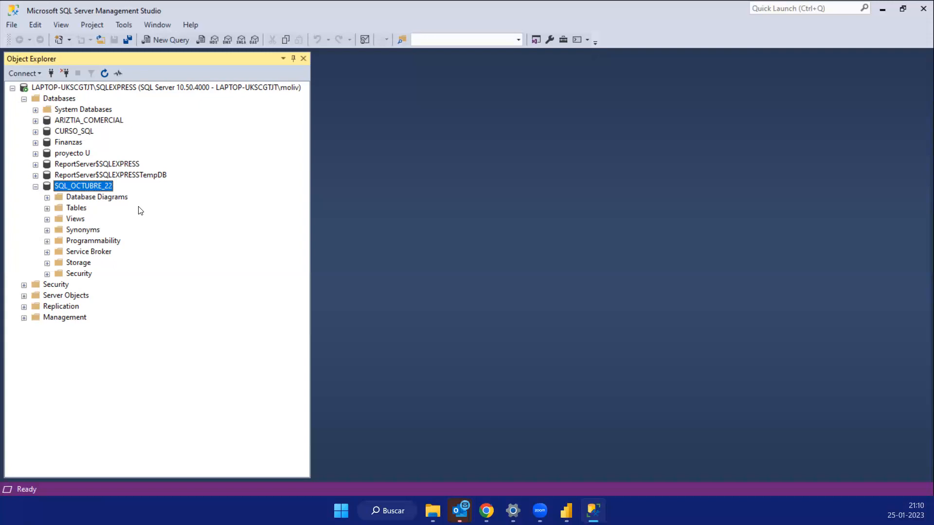
left_click(47, 209)
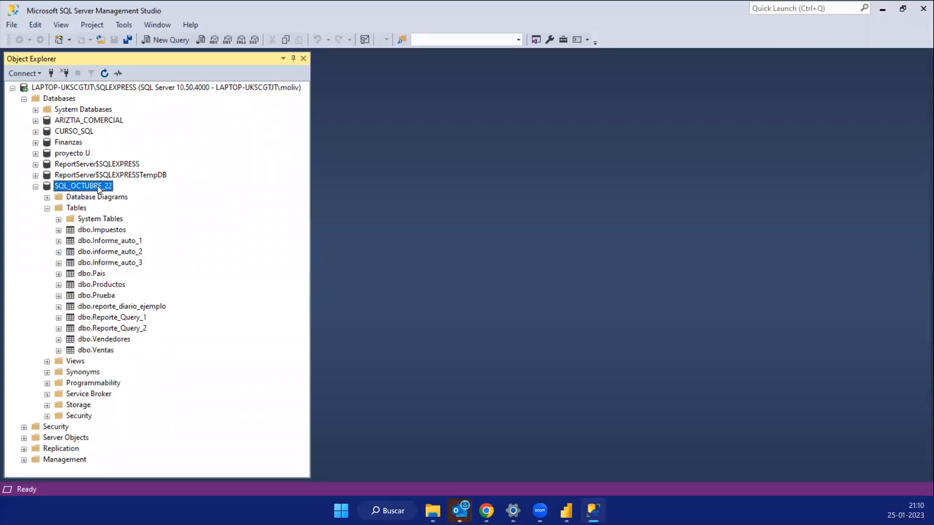
left_click(36, 189)
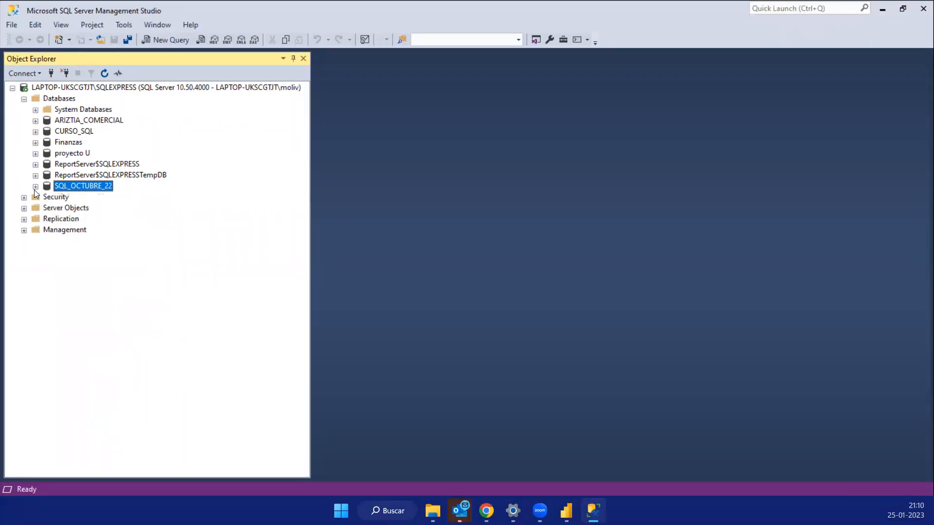
left_click(35, 189)
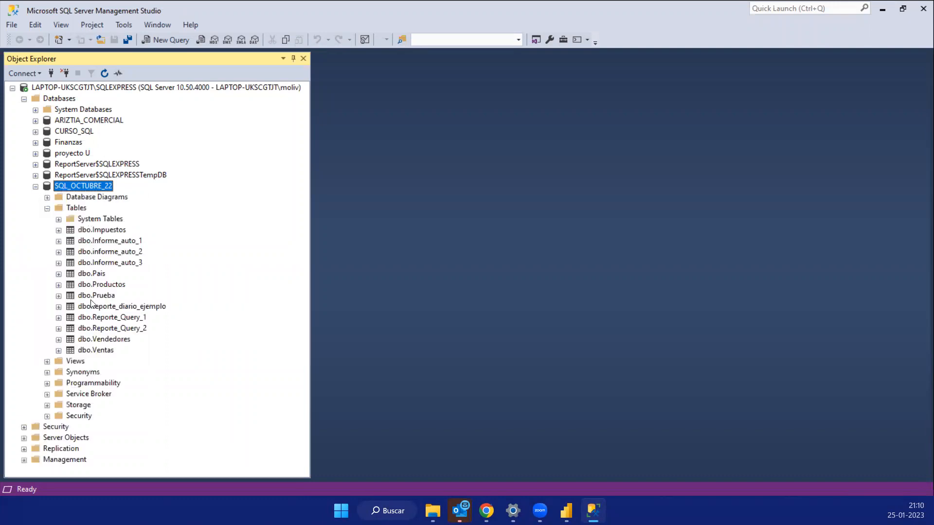
- Query the top 1000 rows of dbo.Ventas and highlight the Fecha, Cod_Producto and Cantidad columns in the results
right_click(101, 350)
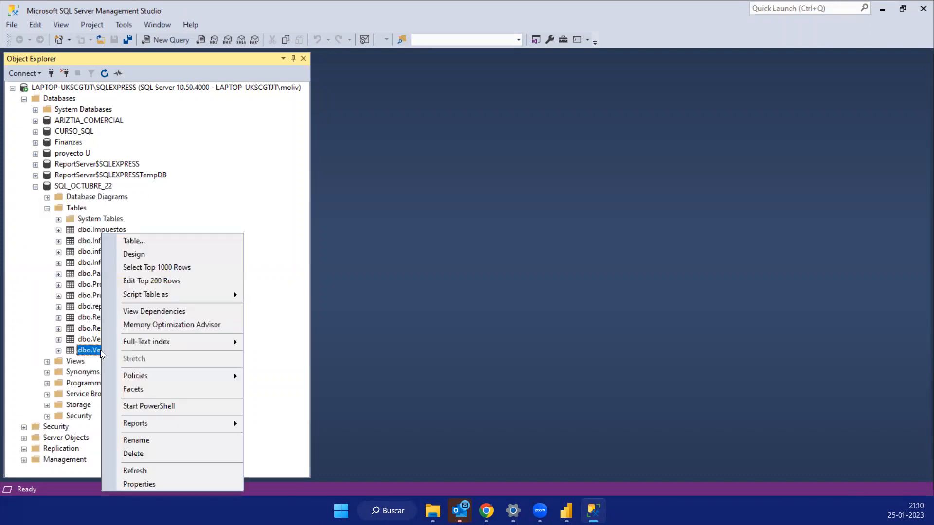
left_click(197, 270)
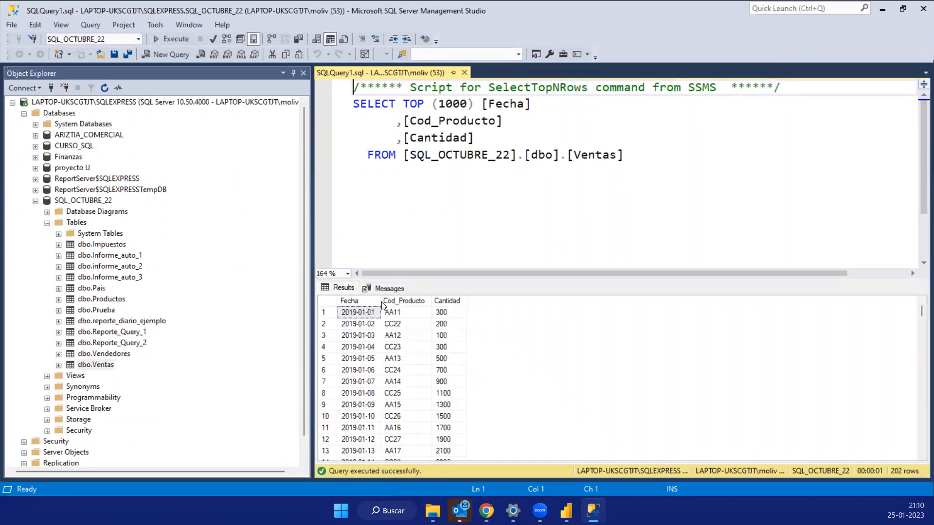
left_click(360, 301)
left_click(394, 301)
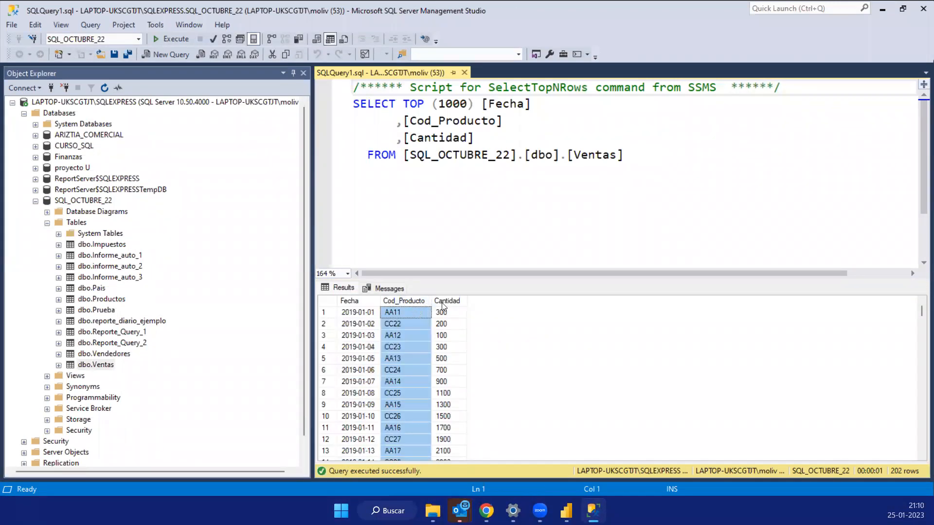
left_click(444, 301)
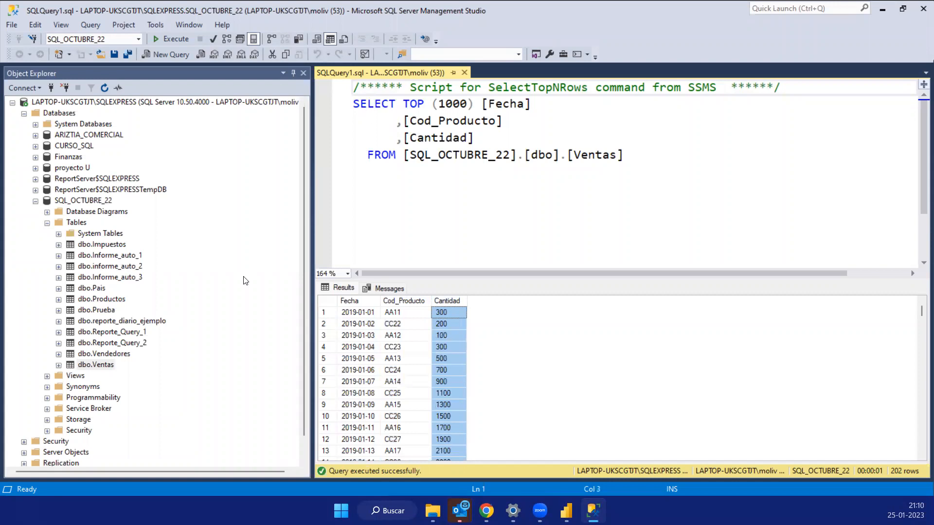
- Query the top 1000 rows of dbo.Productos and highlight the Cod_Producto, Precio_Venta_Unit and Costo_Unitario columns in the results
left_click(110, 366)
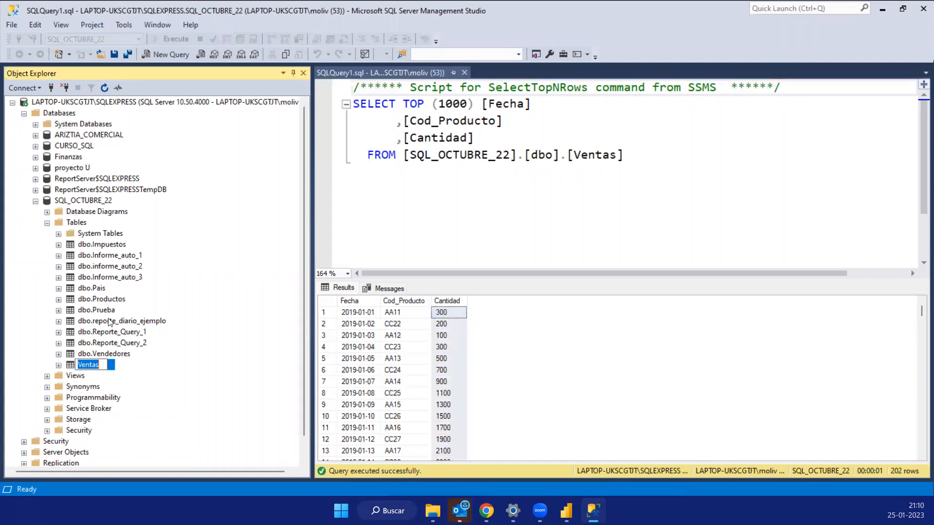
right_click(115, 304)
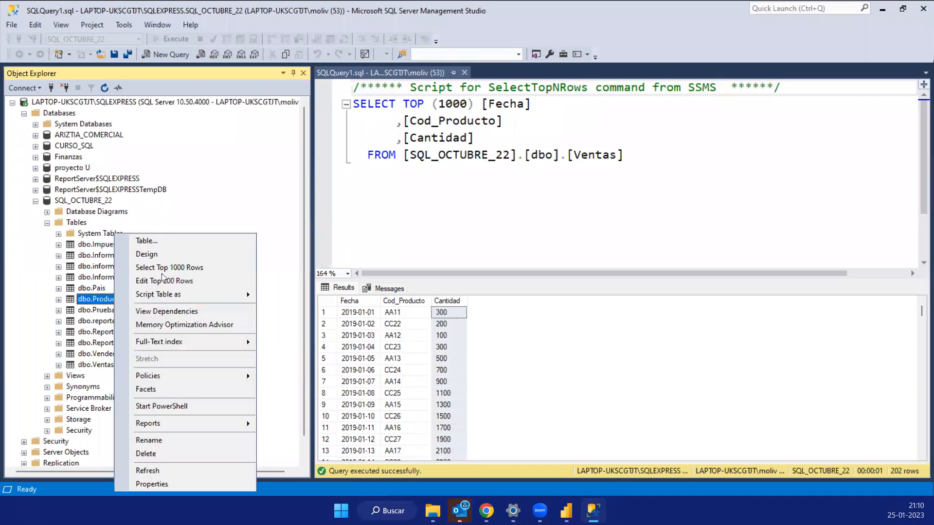
left_click(202, 269)
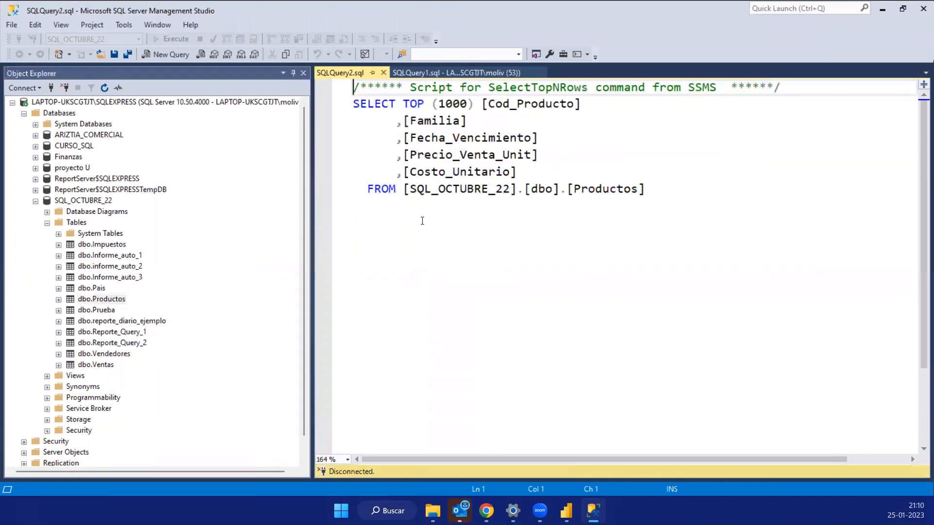
left_click(357, 305)
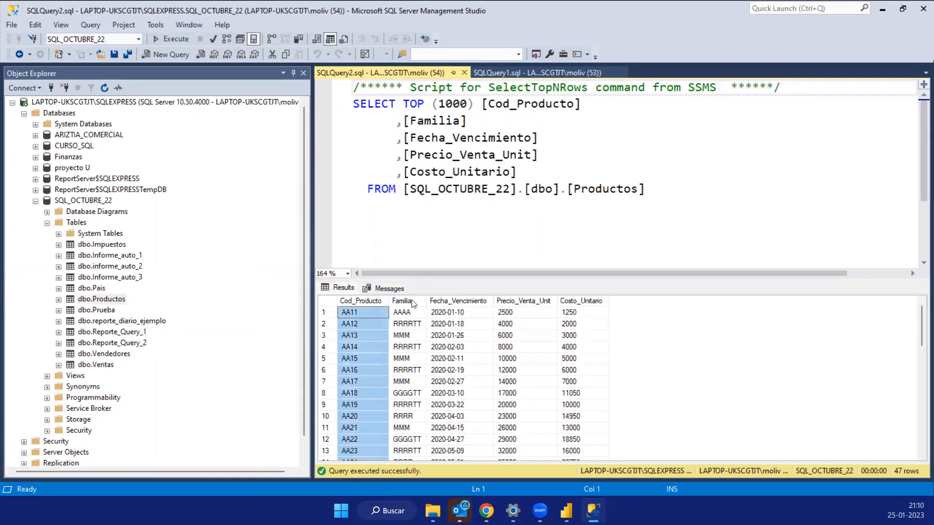
left_click(509, 302)
left_click(581, 302)
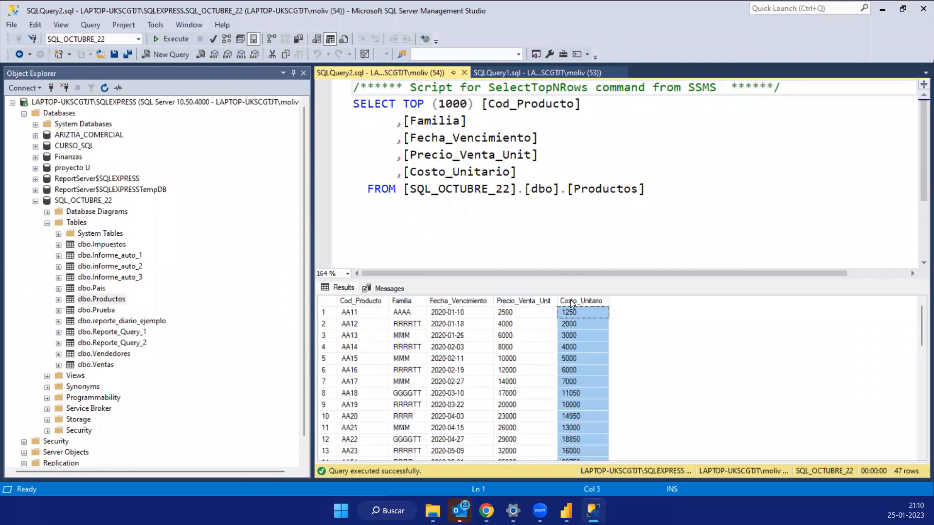
- Expand the Views folder of the SQL_OCTUBRE_22 database and browse its list of saved views
left_click(105, 301)
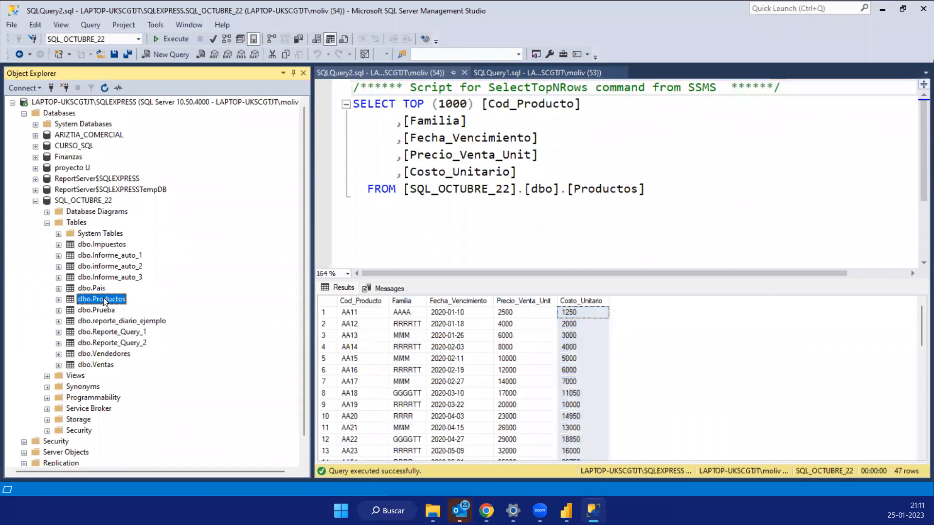
left_click(111, 366)
scroll(112, 369, "down", 1)
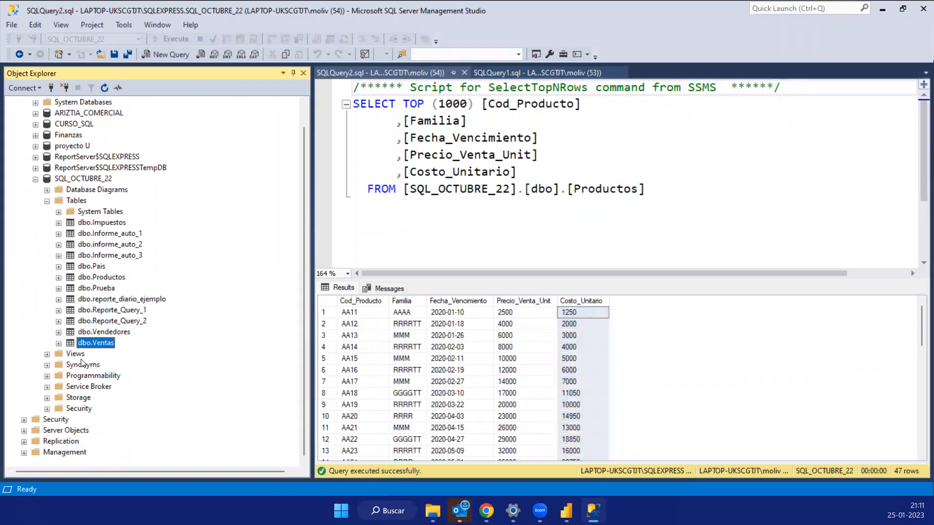
left_click(47, 355)
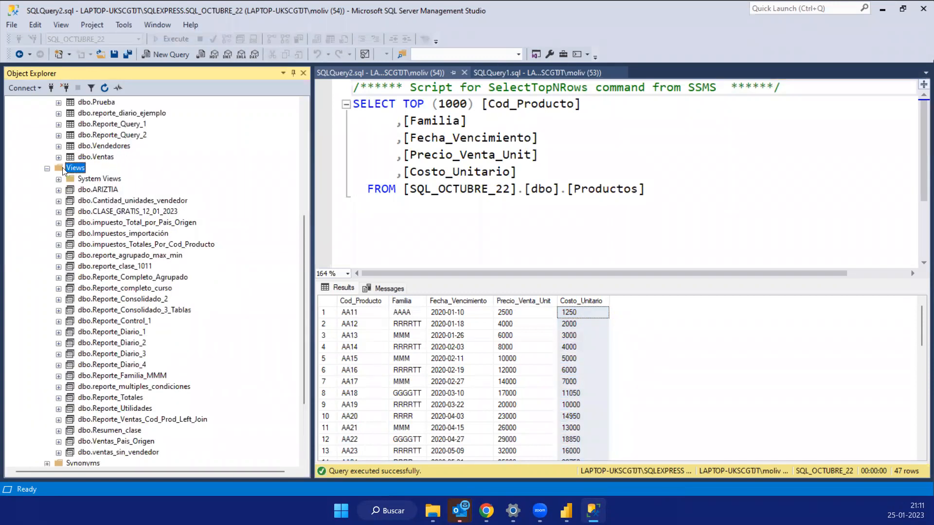
scroll(126, 258, "down", 3)
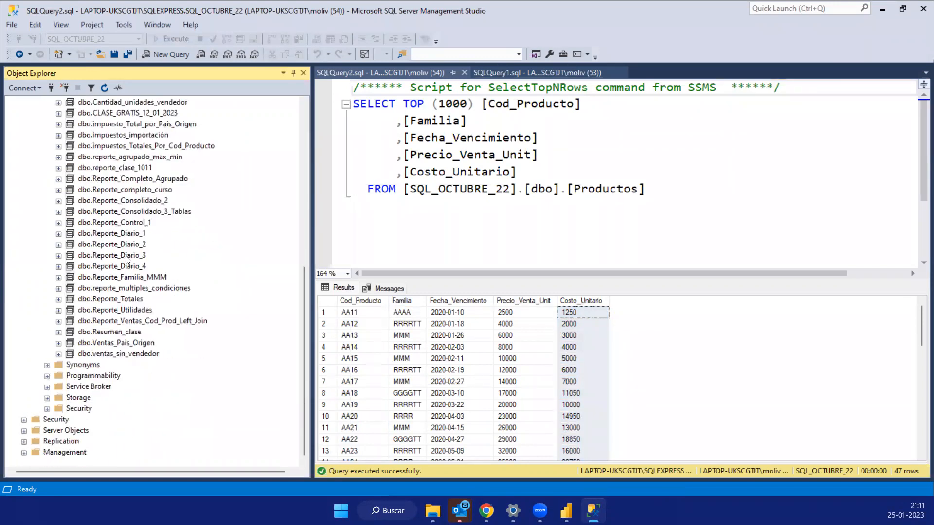
scroll(130, 252, "up", 2)
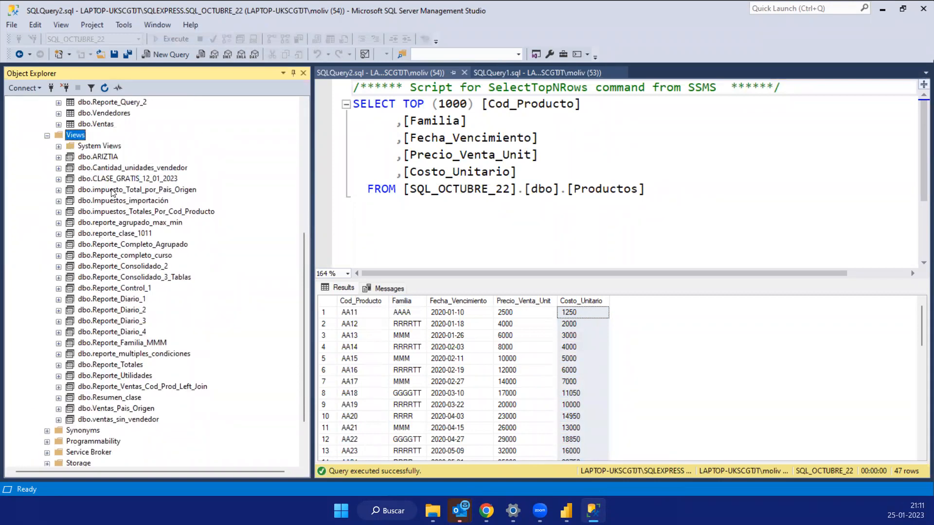
- Query the top 1000 rows of the dbo.Reporte_Utilidades view and enlarge the results grid to show more rows
left_click(116, 376)
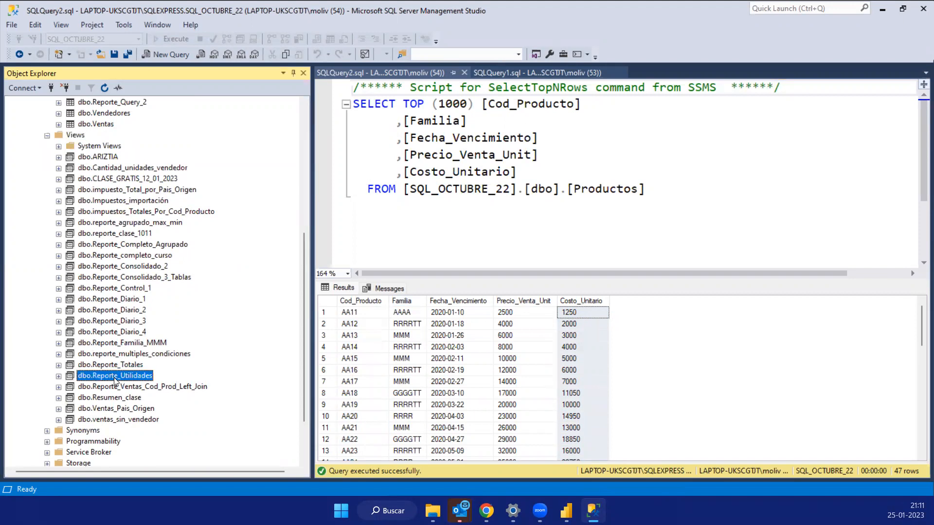
right_click(116, 380)
left_click(193, 309)
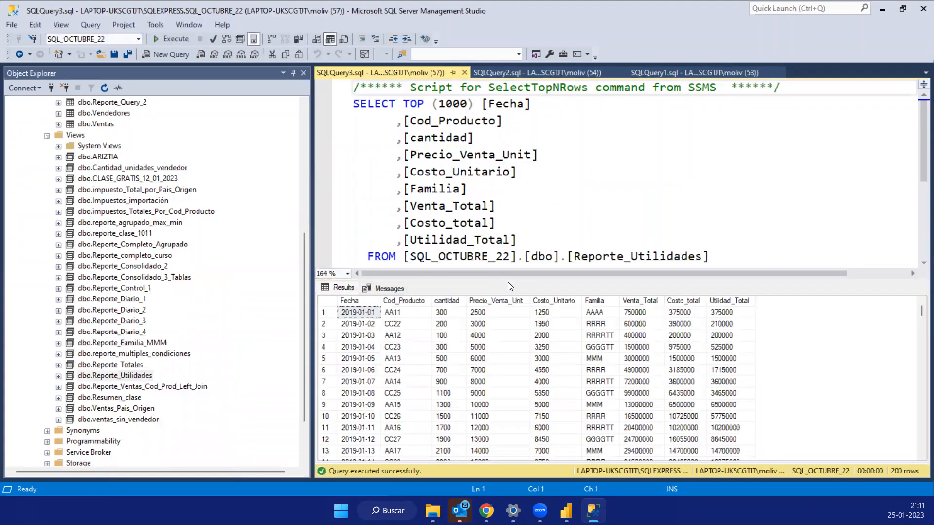
left_click_drag(509, 281, 511, 156)
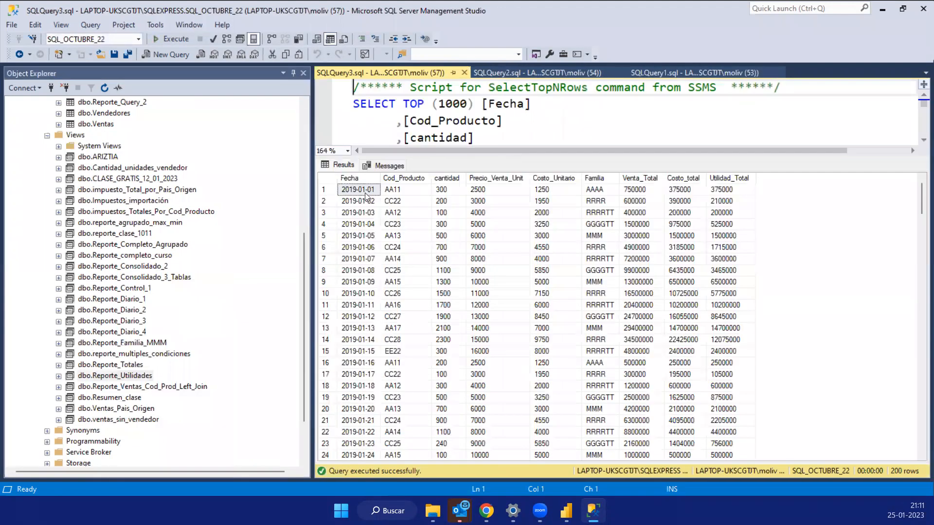
- Highlight the Reporte_Utilidades result columns one by one, from cantidad and Precio_Venta_Unit through Familia and Costo_total to Utilidad_Total
left_click(423, 179)
left_click(447, 179)
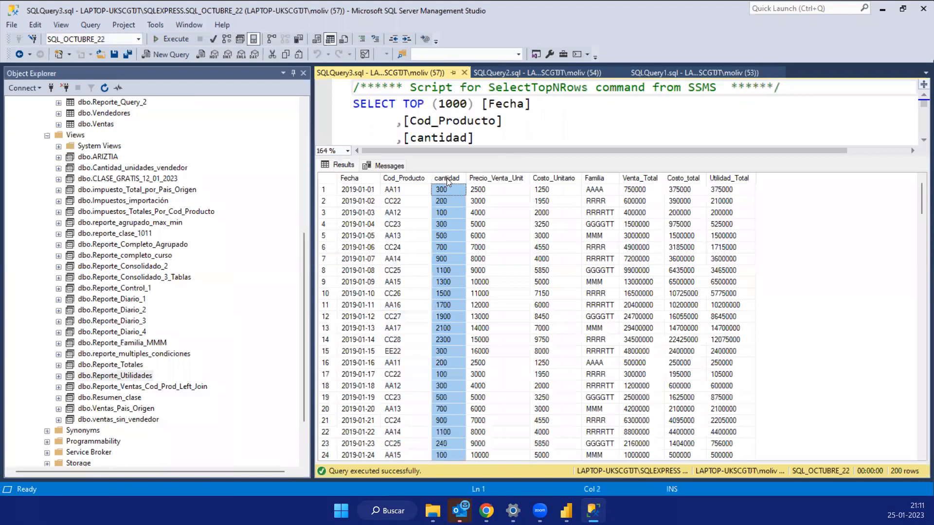
left_click(510, 178)
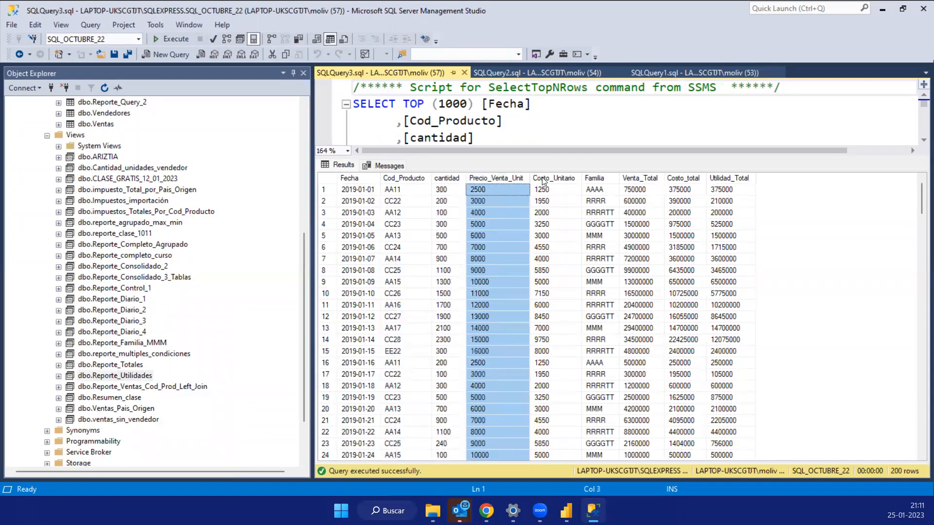
left_click(542, 179)
left_click(508, 179)
left_click(596, 180)
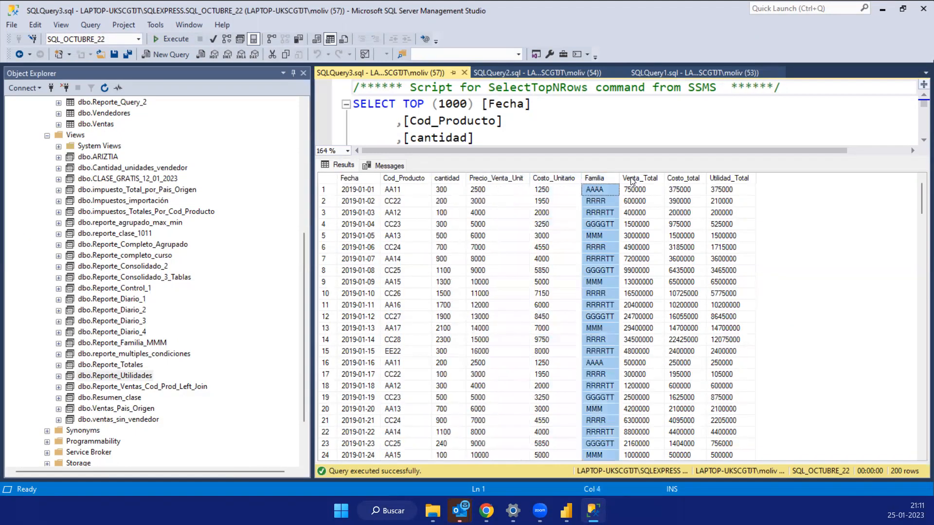
left_click(655, 178)
left_click(676, 179)
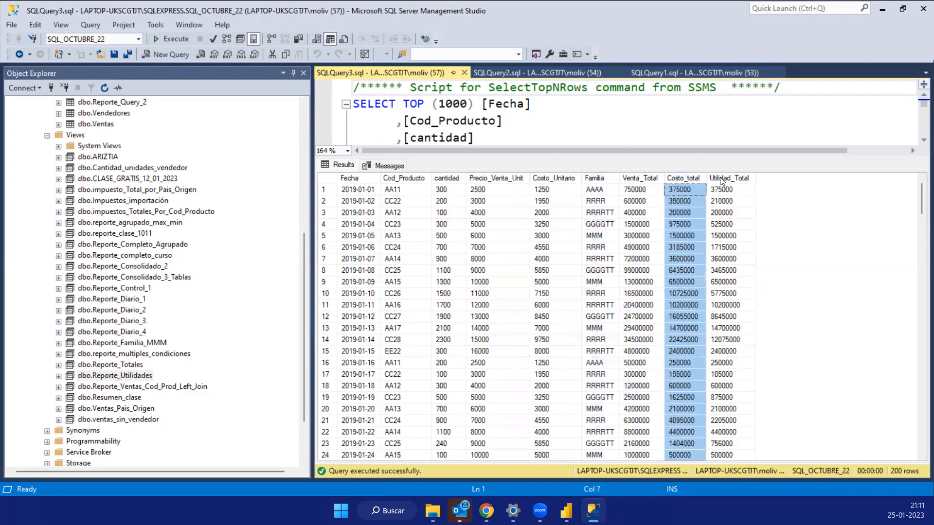
left_click(733, 179)
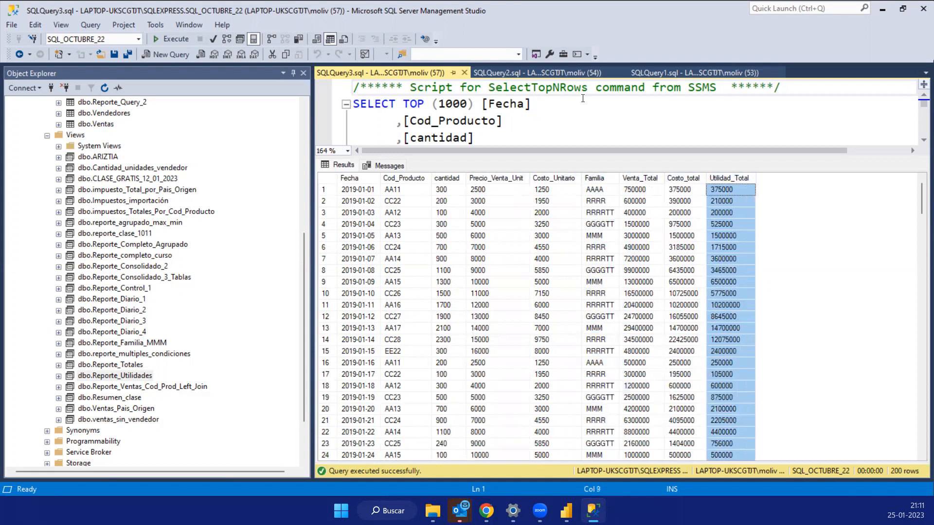
- Return to the dbo.Ventas results and highlight its columns, followed by the first row's product code and quantity
left_click(530, 73)
left_click(666, 72)
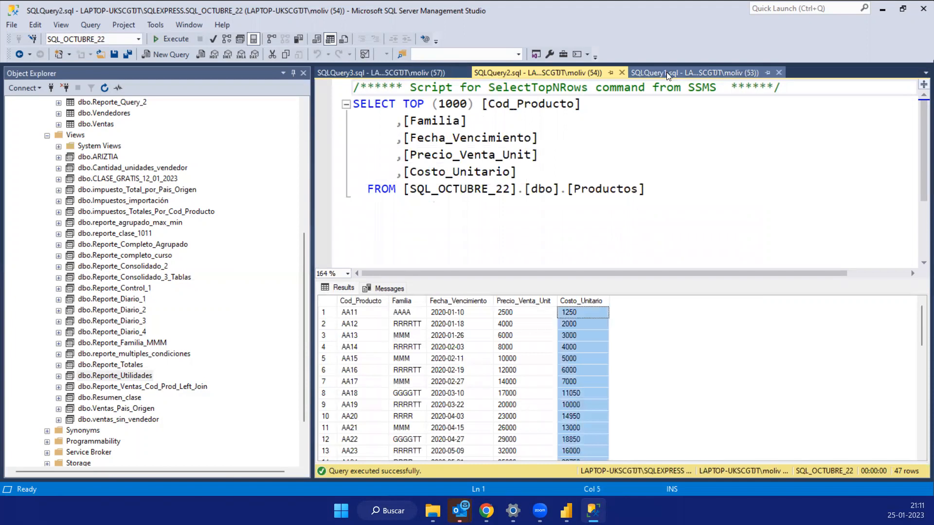
left_click(329, 302)
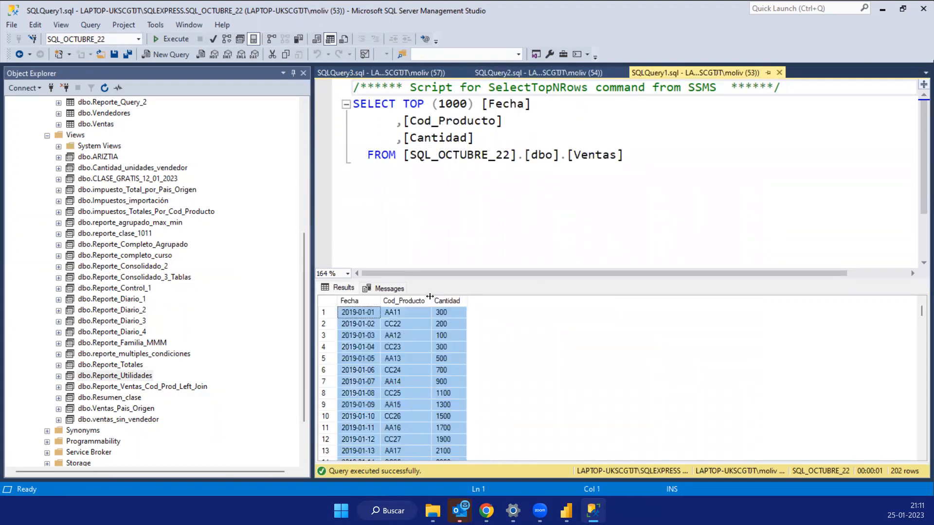
left_click(453, 304)
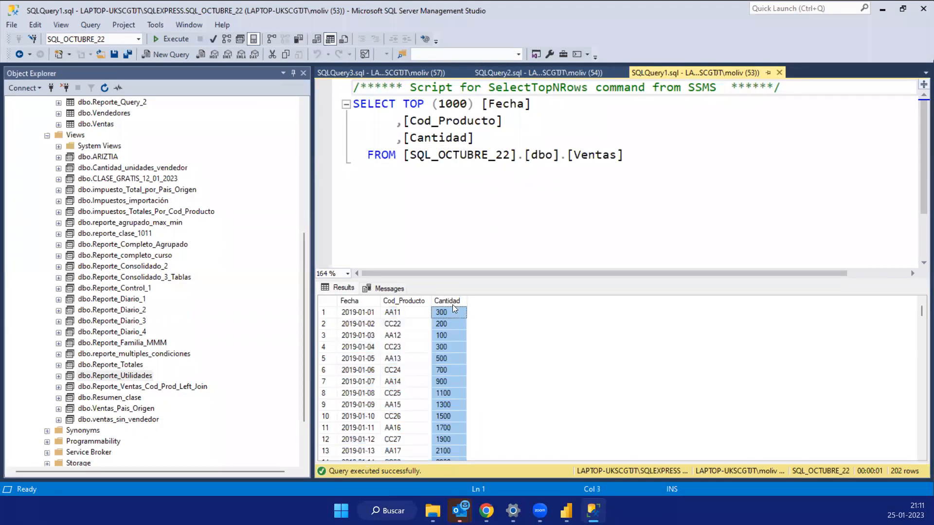
left_click(356, 301)
left_click(402, 301)
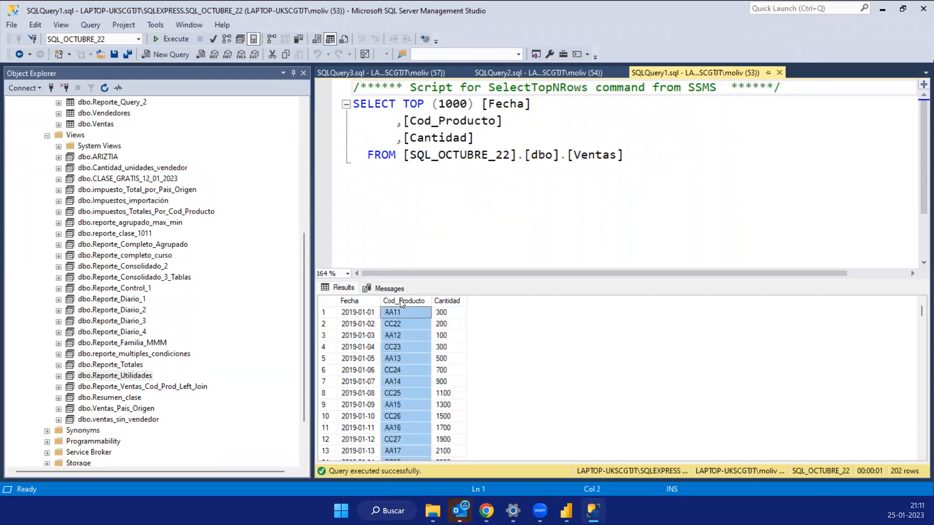
left_click(402, 313)
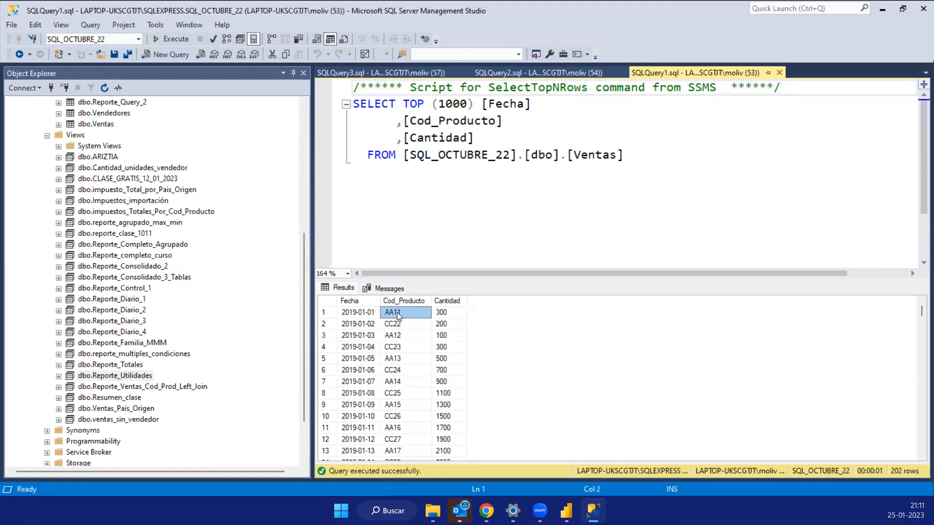
left_click(438, 316)
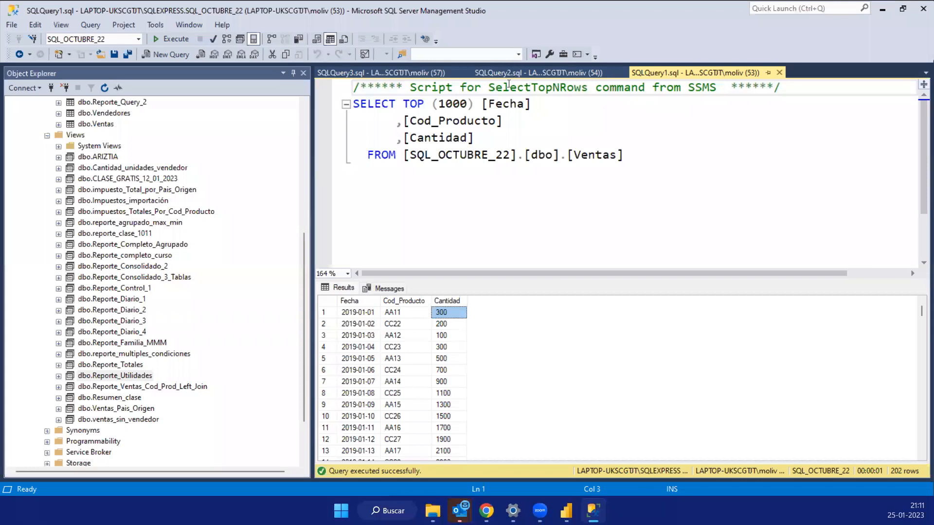
- In the dbo.Productos query, highlight the FROM line and the code, unit price and unit cost of product AA11
key("ctrl+Tab")
left_click_drag(645, 189, 343, 206)
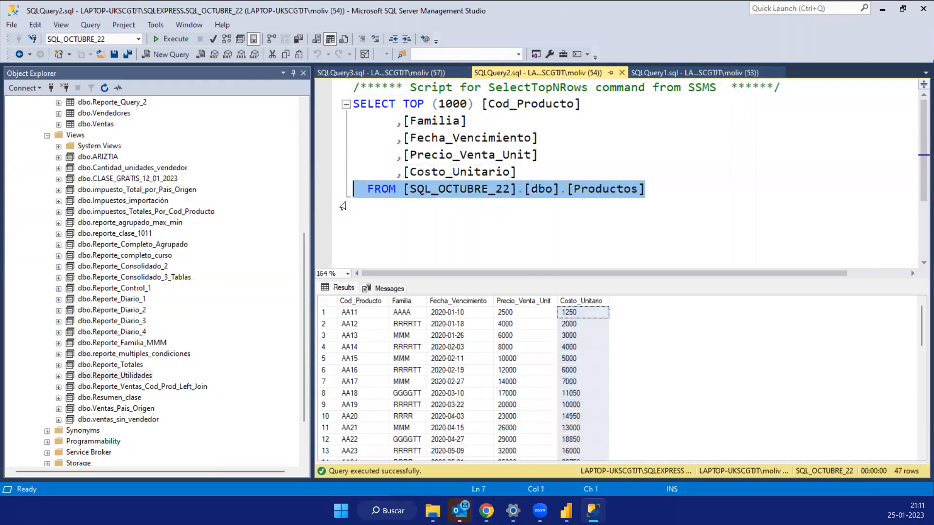
left_click(353, 317)
left_click(521, 313)
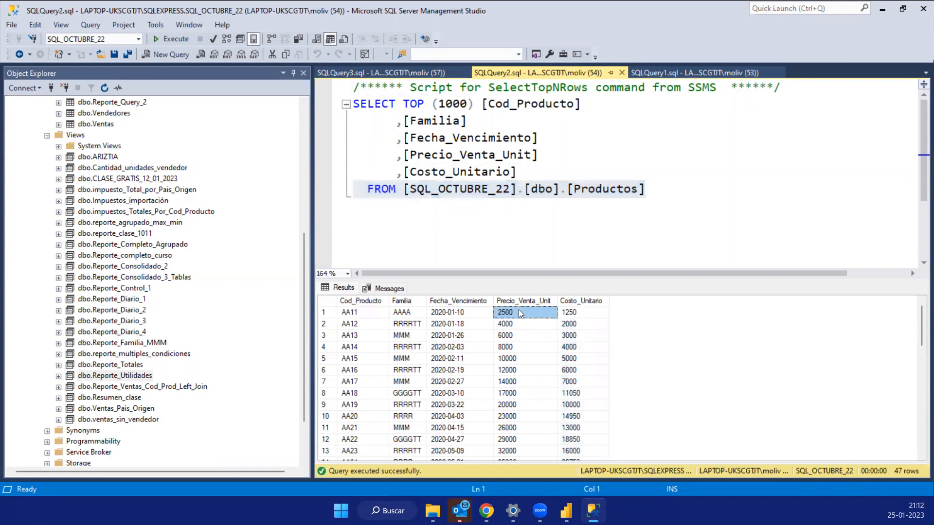
left_click(581, 314)
left_click(502, 316)
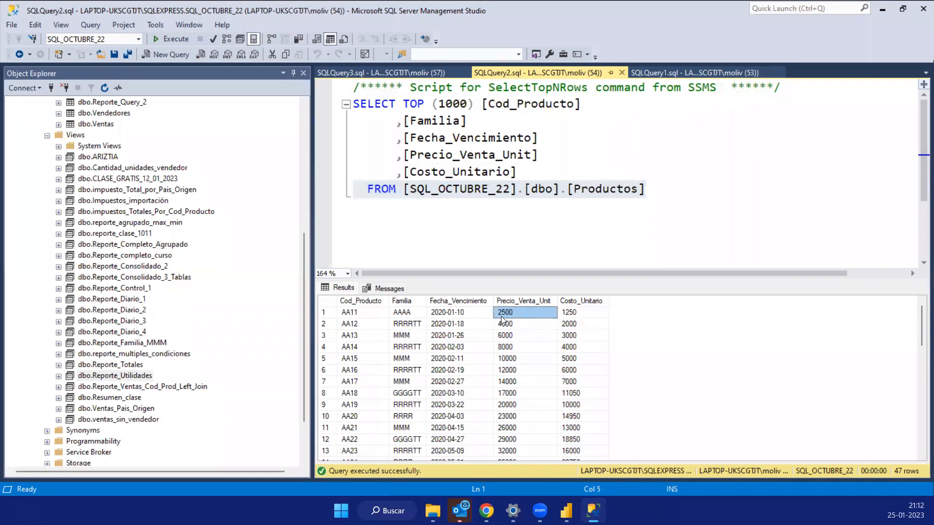
left_click(358, 317)
left_click(511, 316)
left_click(372, 316)
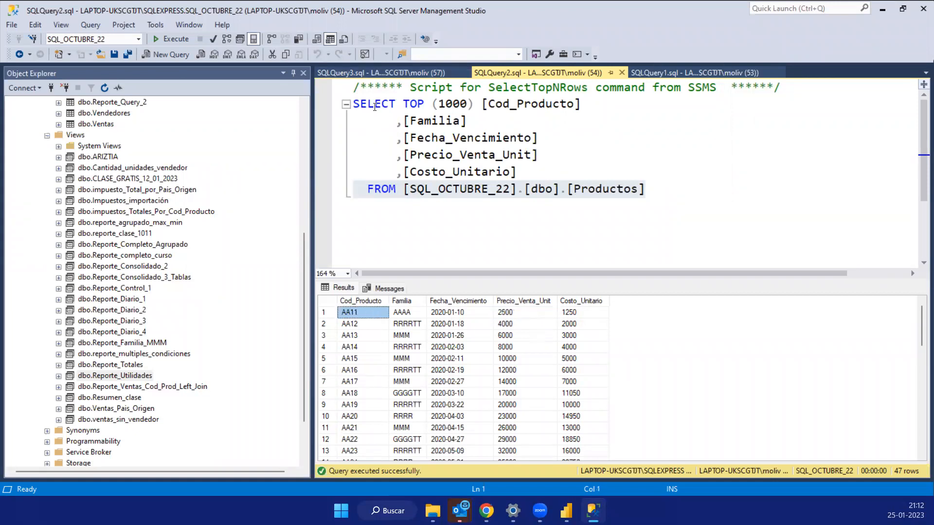
- Return to the Reporte_Utilidades results and highlight the first row, the columns taken from both tables and Venta_Total
left_click(364, 78)
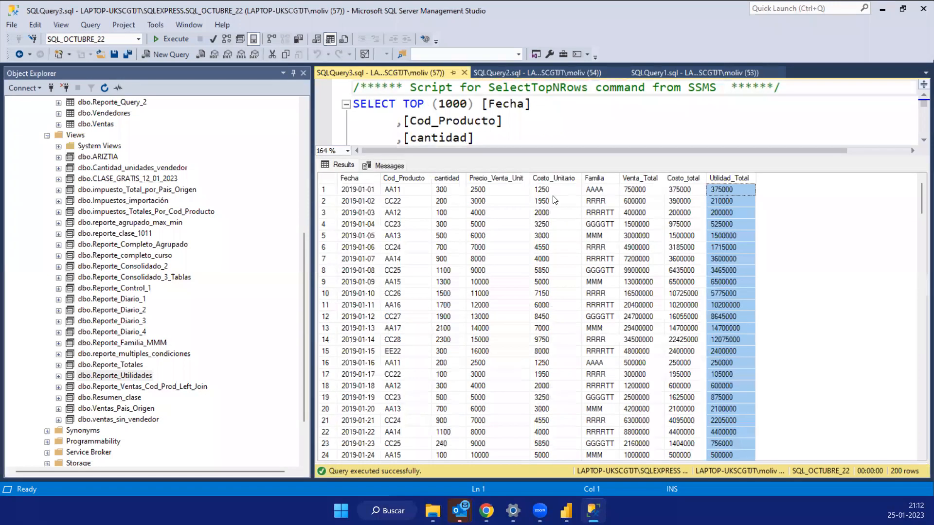
left_click(323, 190)
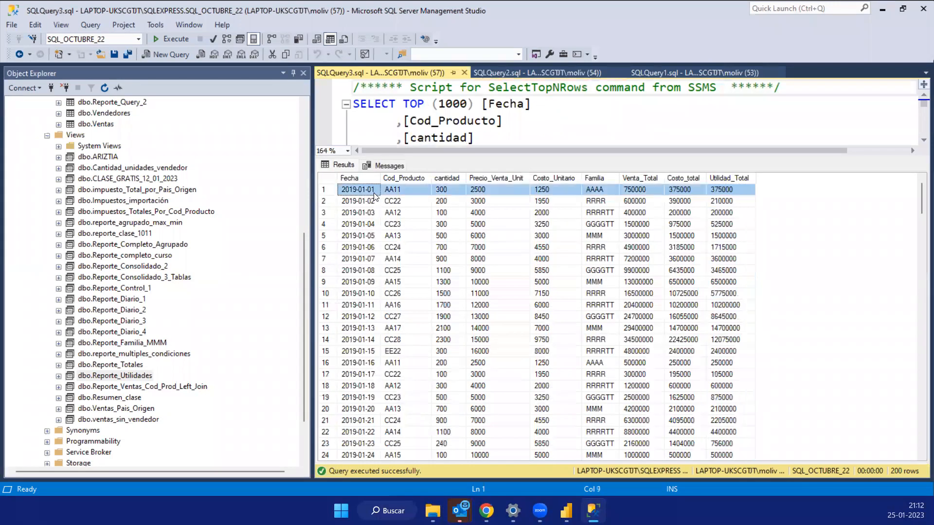
left_click(484, 180)
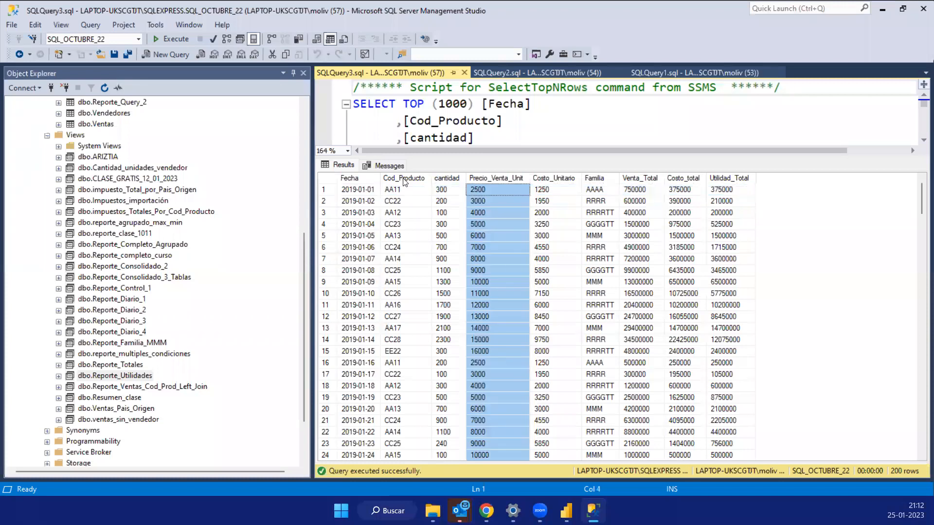
left_click(408, 179)
left_click(447, 179)
left_click(356, 180)
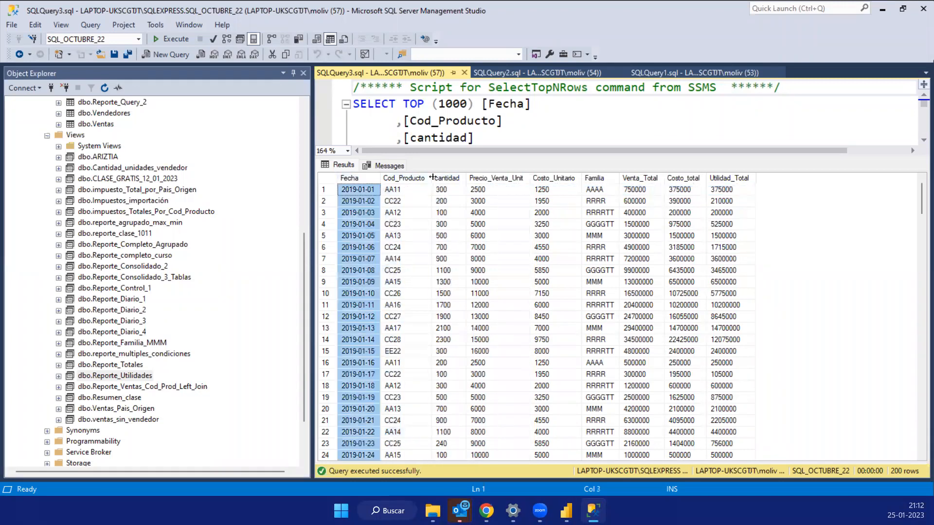
left_click(503, 180)
left_click(546, 180)
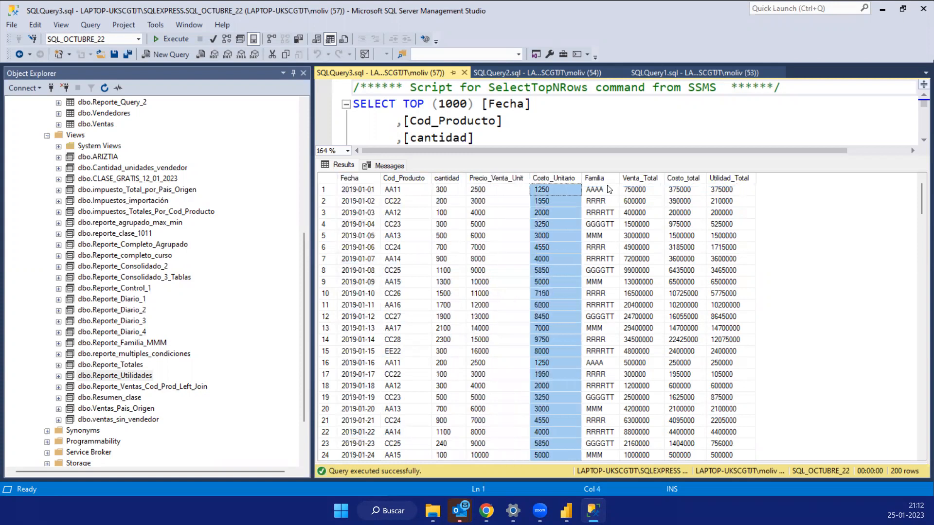
left_click(641, 180)
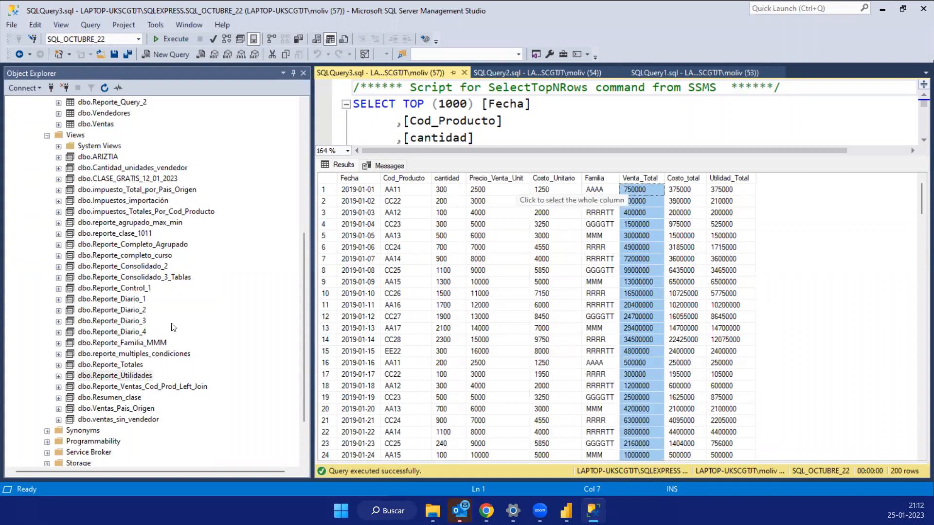
- Script the dbo.Reporte_Utilidades view as an ALTER statement in a new query editor window
right_click(132, 377)
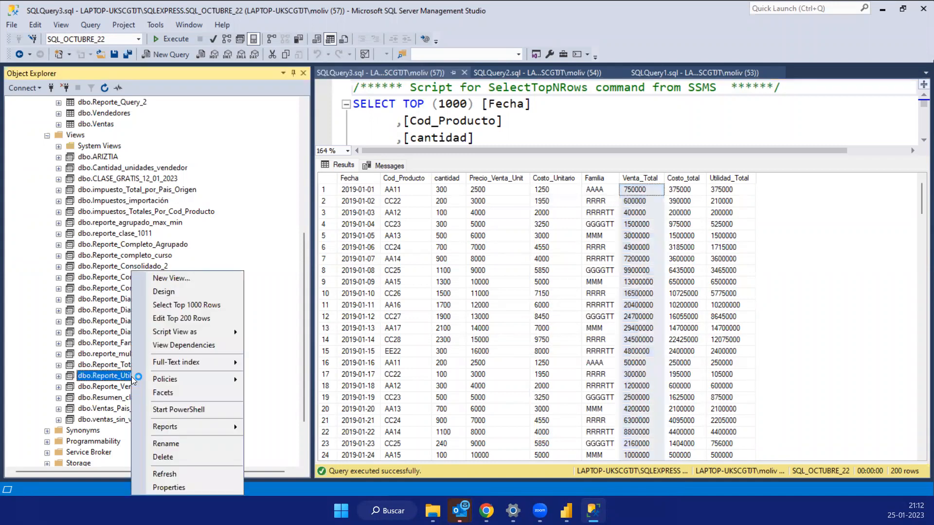
left_click(222, 329)
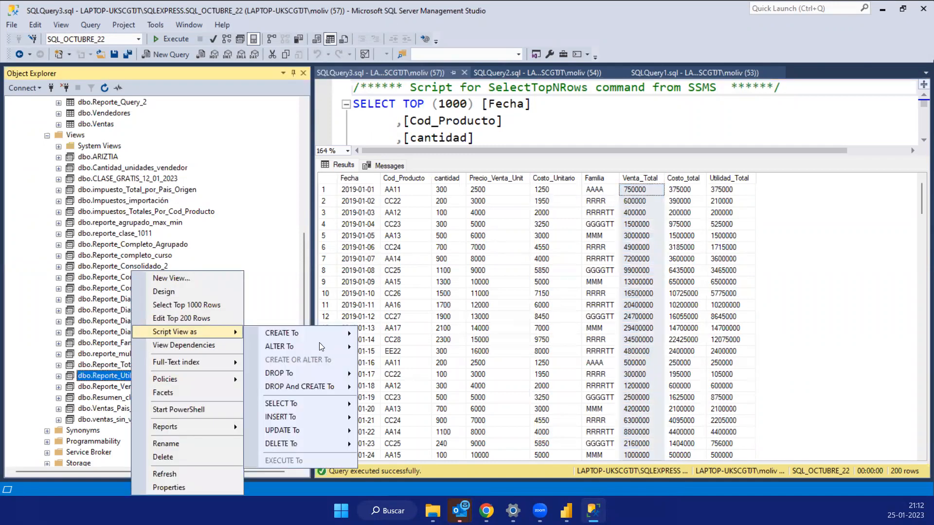
mouse_move(319, 346)
left_click(400, 347)
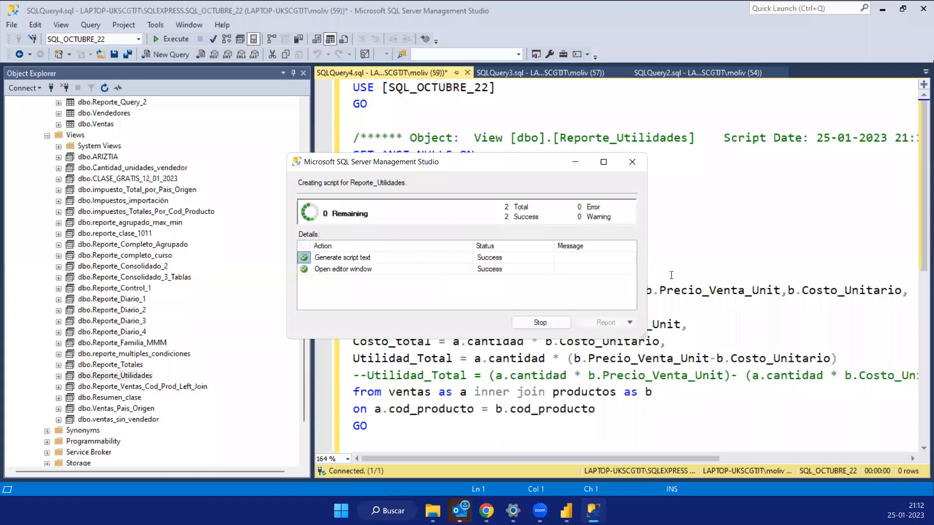
- Copy the view's SELECT statement with the ventas–productos inner join into a new query and narrow Object Explorer to show the full code
left_click_drag(595, 256, 353, 138)
key("ctrl+c")
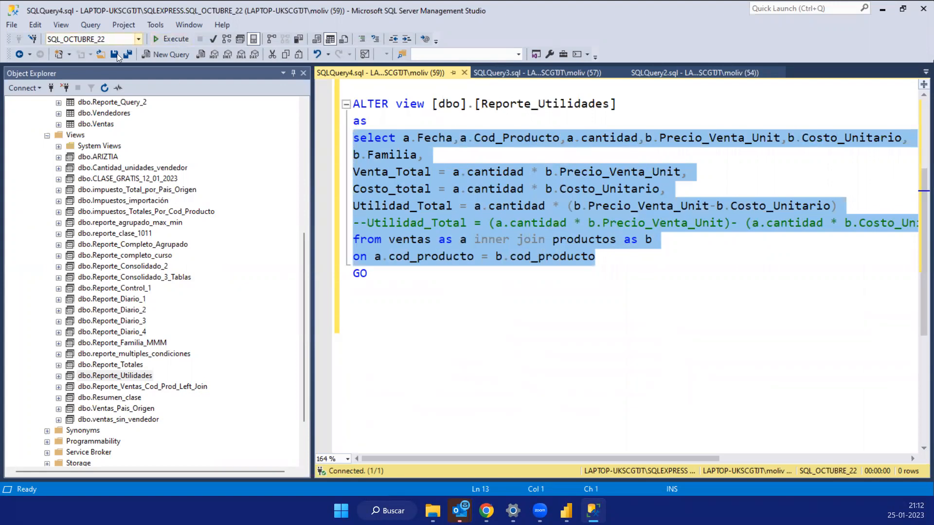
left_click(180, 58)
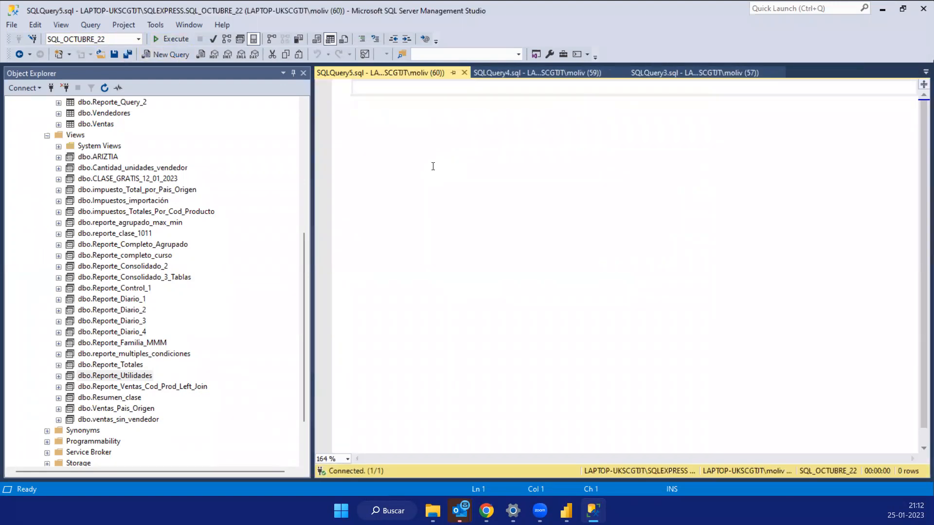
key("ctrl+v")
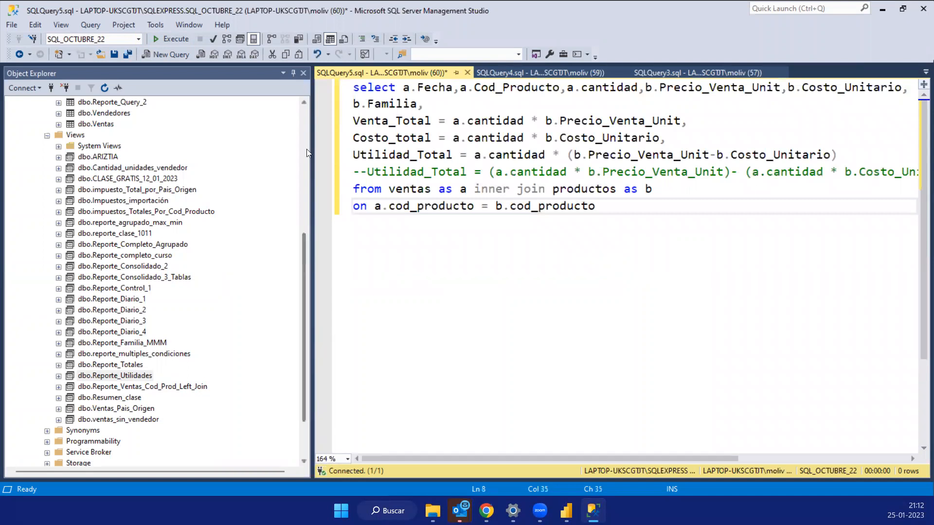
left_click_drag(311, 148, 147, 141)
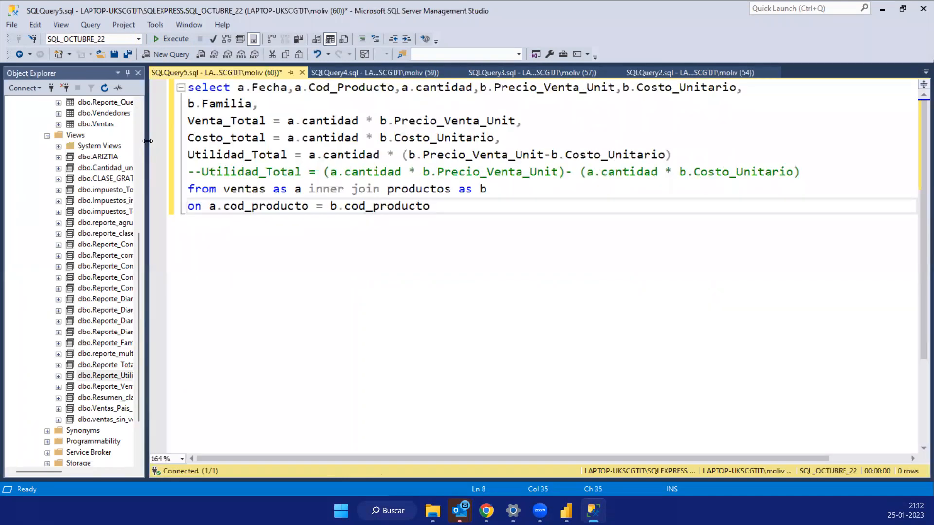
- Run the whole join query and highlight its ventas columns and the table aliases ventas as a and productos as b
left_click_drag(431, 206, 125, 54)
left_click(184, 38)
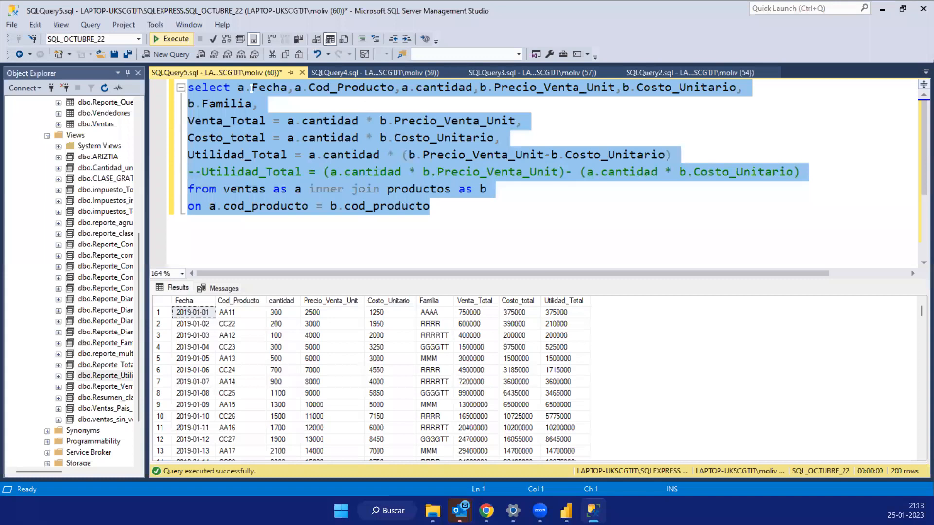
double_click(240, 87)
left_click(469, 87, "shift")
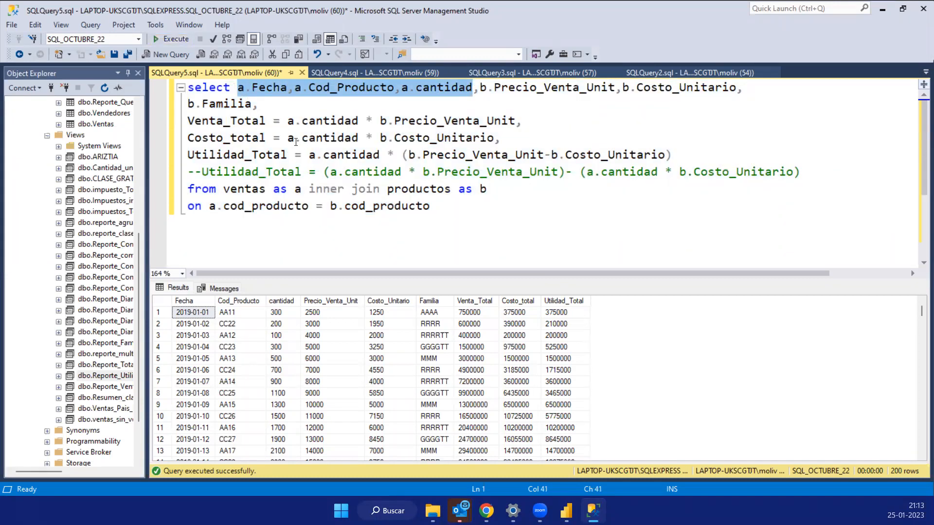
left_click_drag(302, 189, 223, 188)
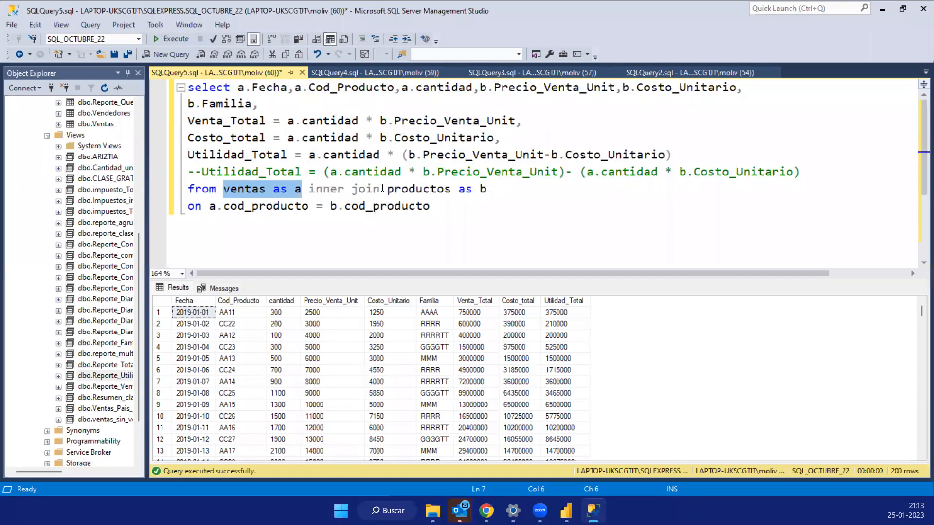
left_click_drag(487, 189, 388, 189)
- Highlight the Venta_Total formula, the full SELECT statement and the Utilidad_Total column in the results
left_click_drag(501, 138, 266, 122)
left_click(289, 121)
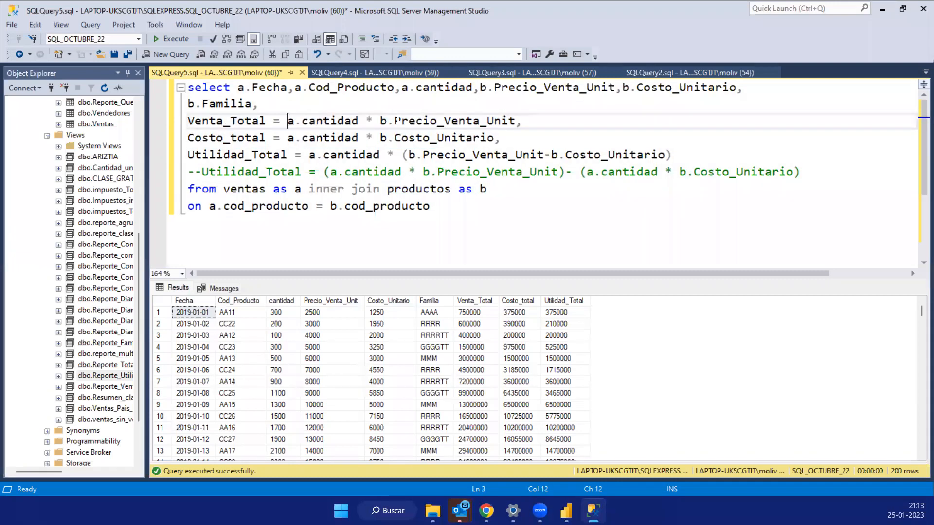
left_click(523, 121, "shift")
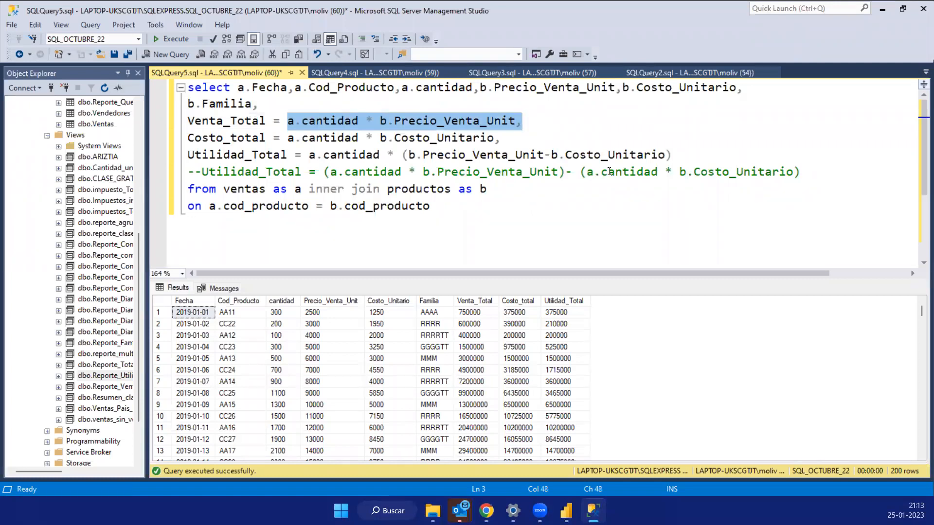
left_click_drag(681, 154, 161, 86)
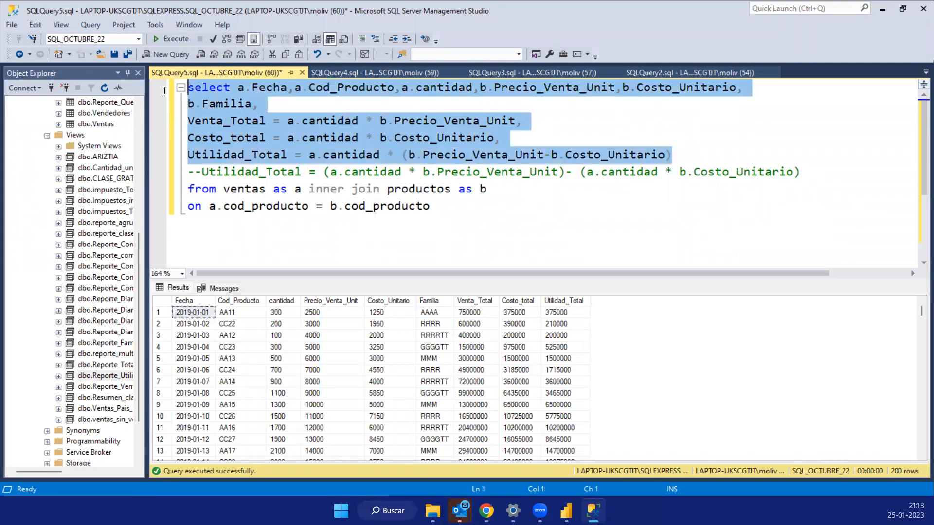
left_click_drag(448, 214, 188, 87)
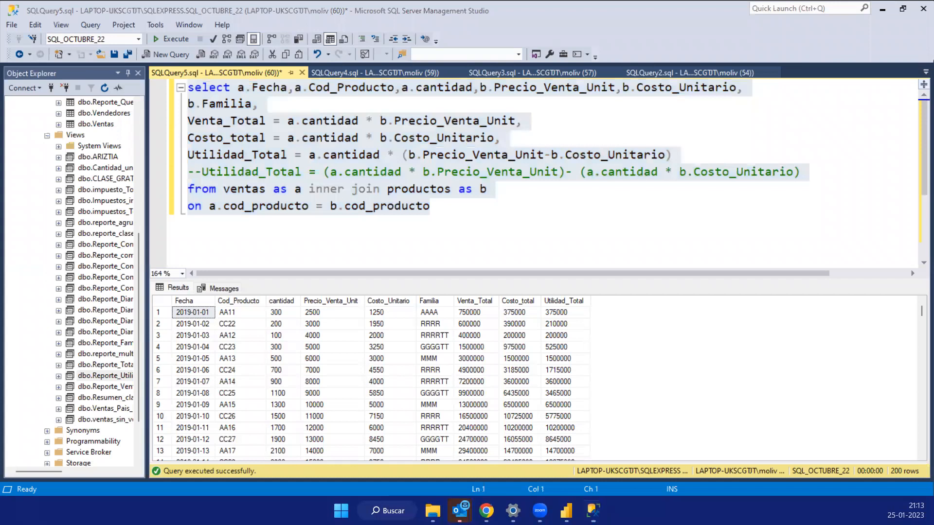
left_click(346, 189)
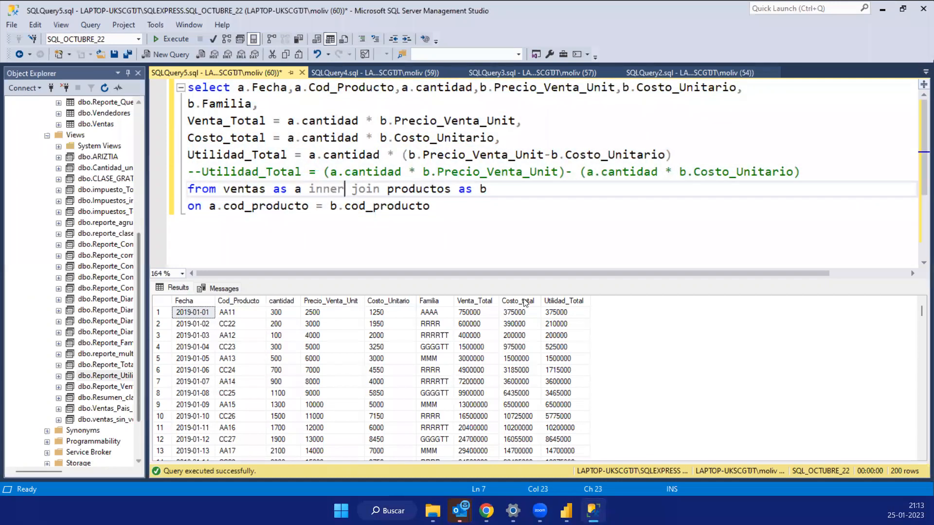
left_click(557, 301)
- Switch to Power BI Desktop and open a new SQL Server data source connection
left_click(566, 511)
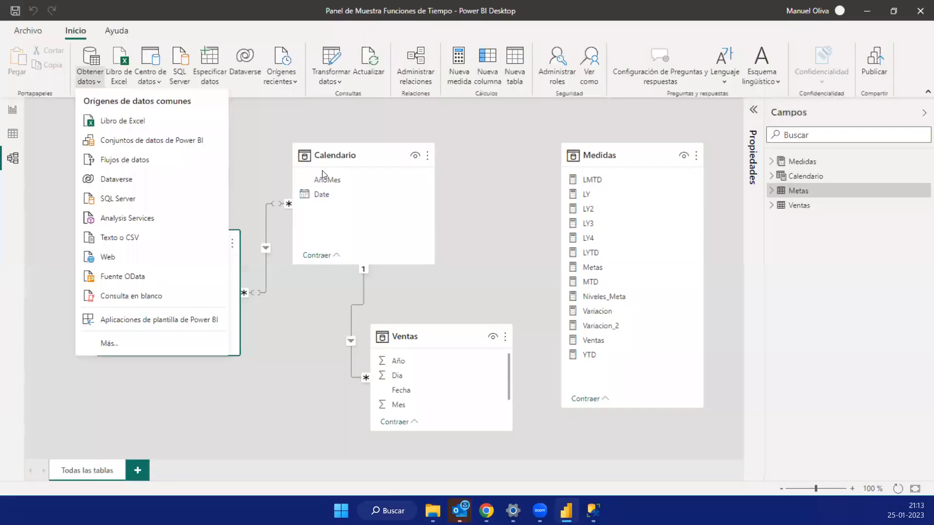
left_click(500, 146)
left_click(90, 77)
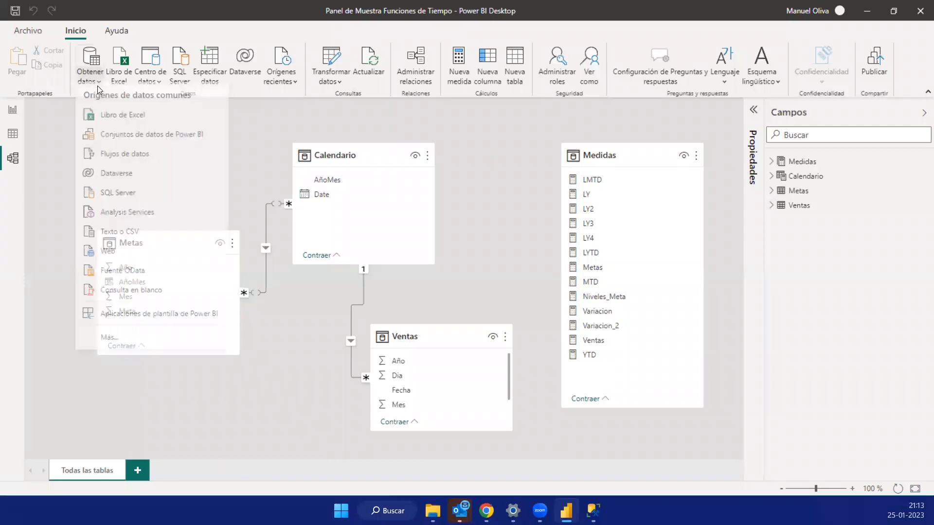
left_click(125, 200)
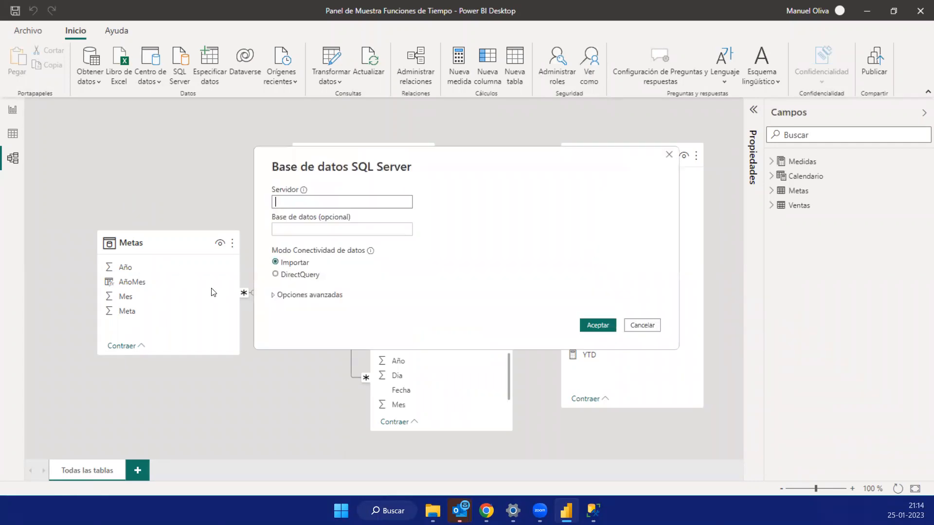
left_click(282, 226)
left_click(291, 202)
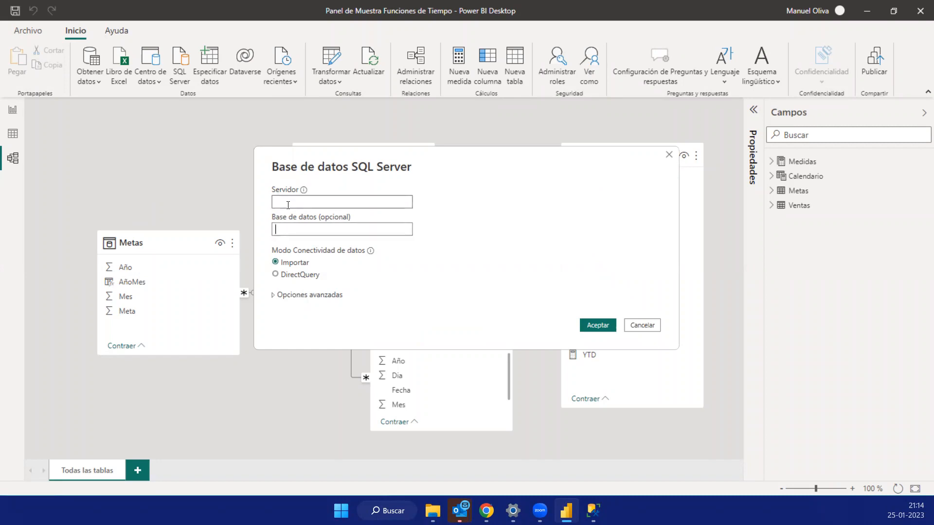
- Switch to SQL Server Management Studio, widen Object Explorer, collapse the server tree and open the server's properties
key("alt+Tab")
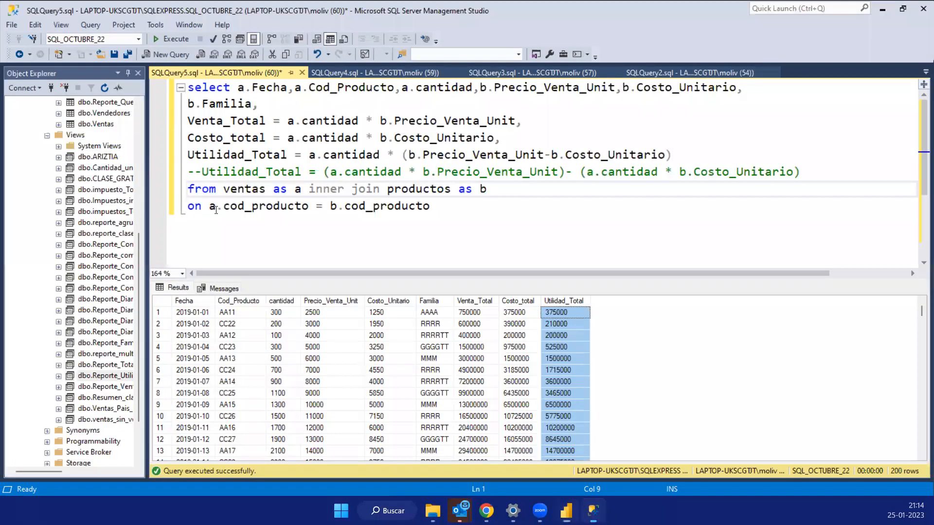
left_click_drag(150, 165, 318, 112)
left_click(24, 113)
left_click(12, 103)
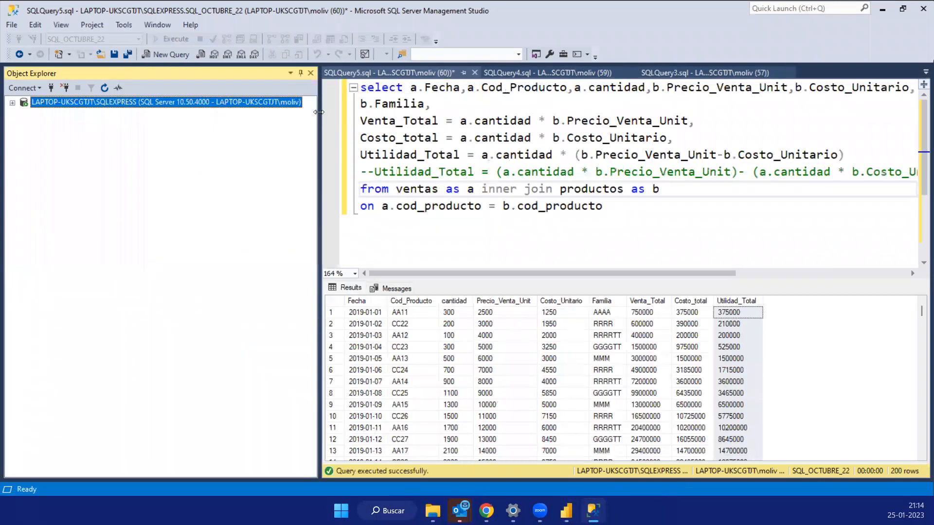
right_click(67, 105)
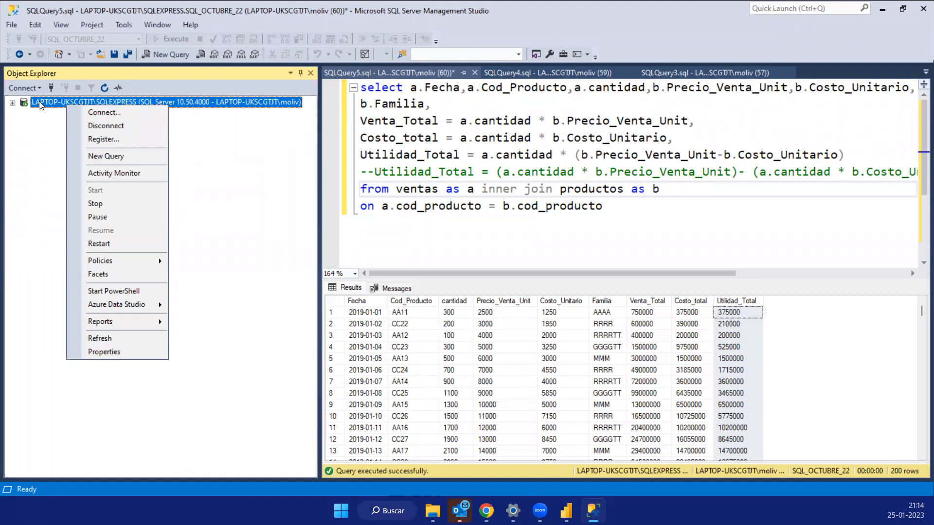
left_click(113, 352)
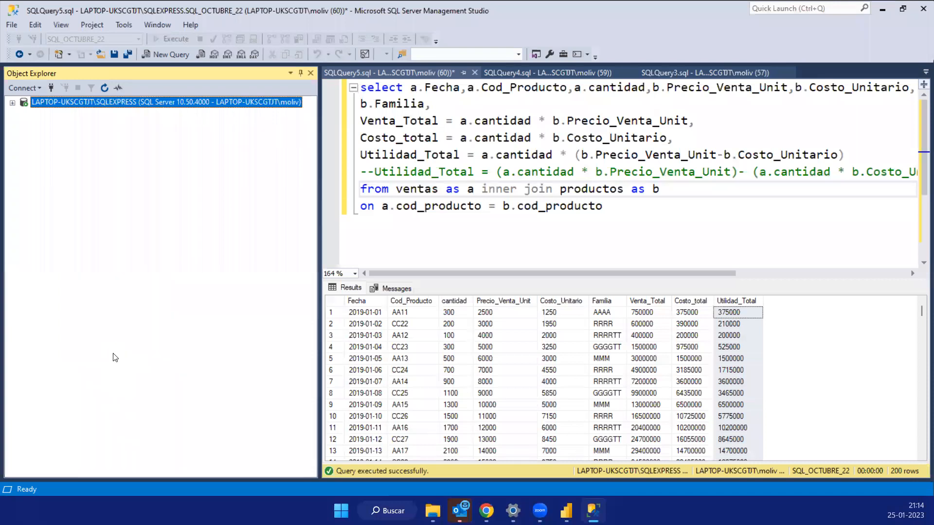
- Copy the full server name LAPTOP-UKSCGTJT\SQLEXPRESS from the server properties and close them
left_click_drag(635, 121, 517, 120)
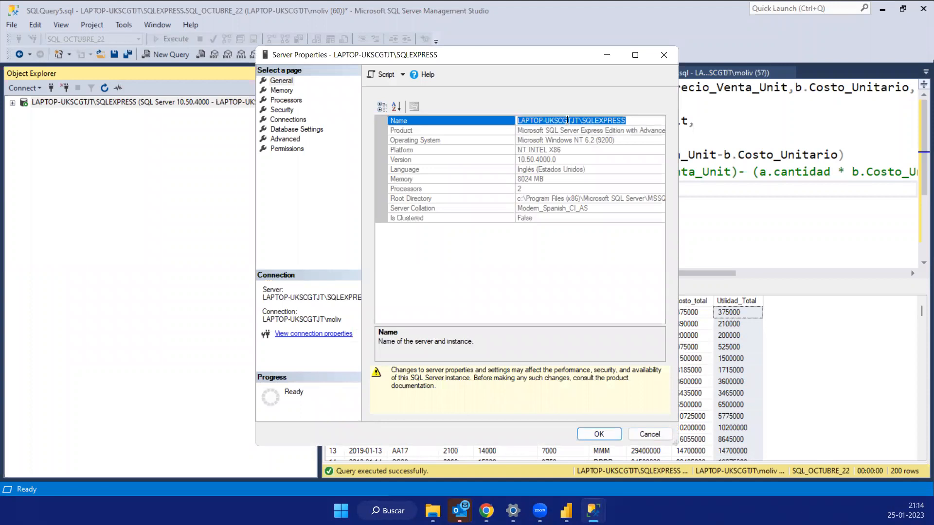
right_click(568, 120)
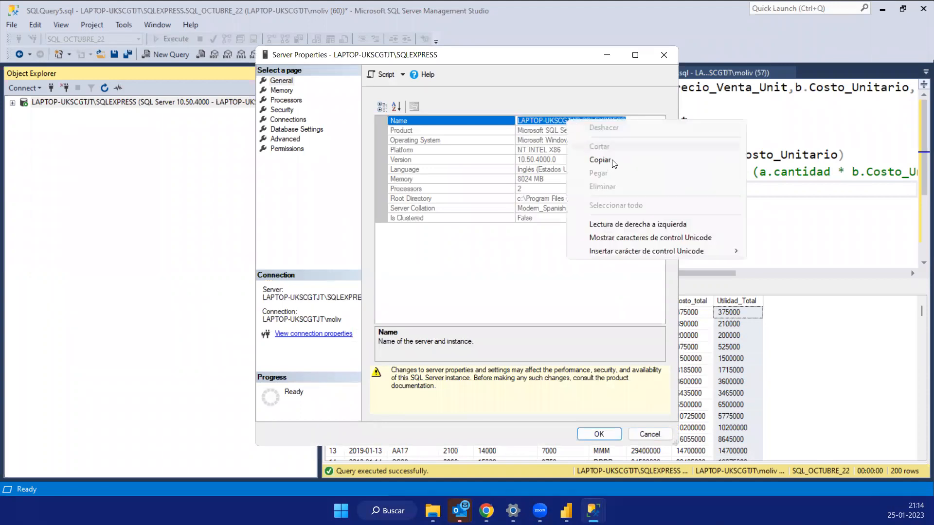
left_click(629, 120)
left_click(570, 120)
left_click_drag(582, 121, 506, 118)
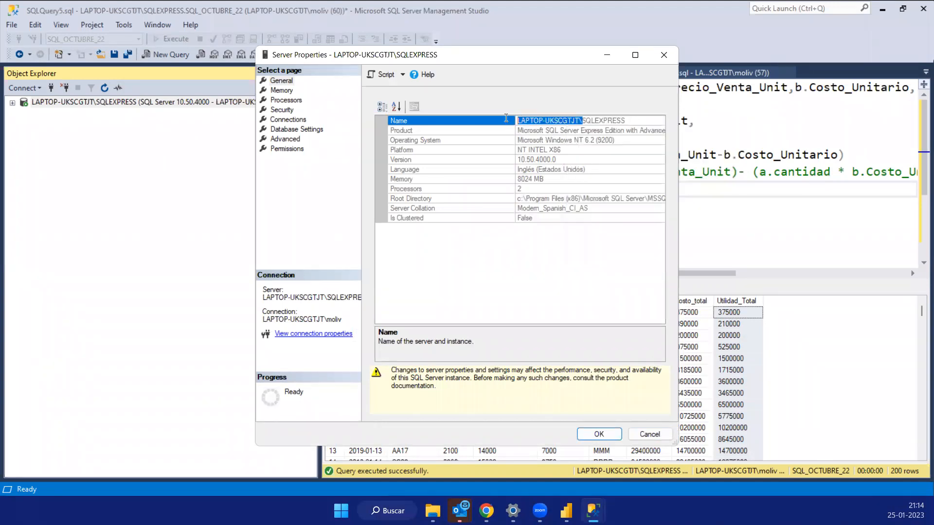
left_click_drag(632, 121, 496, 116)
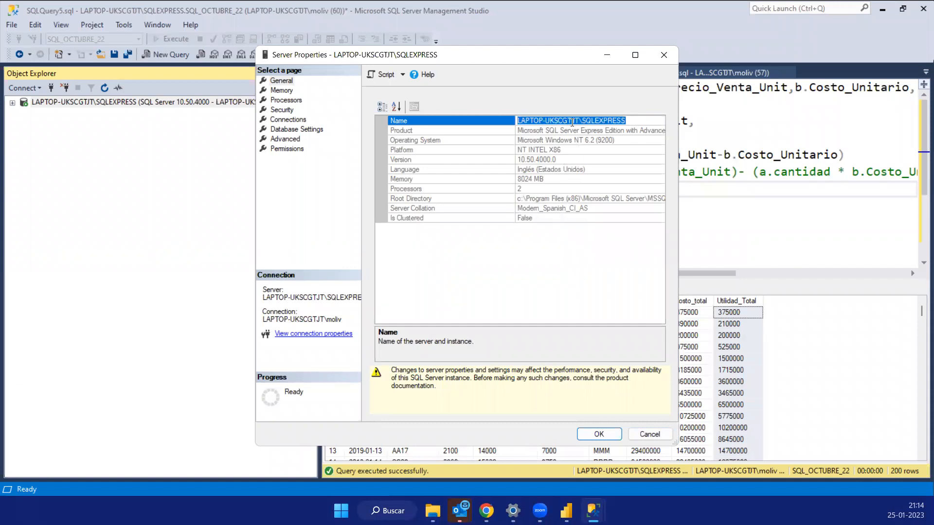
right_click(572, 123)
left_click(602, 162)
left_click(663, 55)
- Return to Power BI Desktop and enter LAPTOP-UKSCGTJT\SQLEXPRESS as the server of the SQL Server connection
key("alt+Tab")
left_click(302, 203)
key("ctrl+v")
left_click(306, 230)
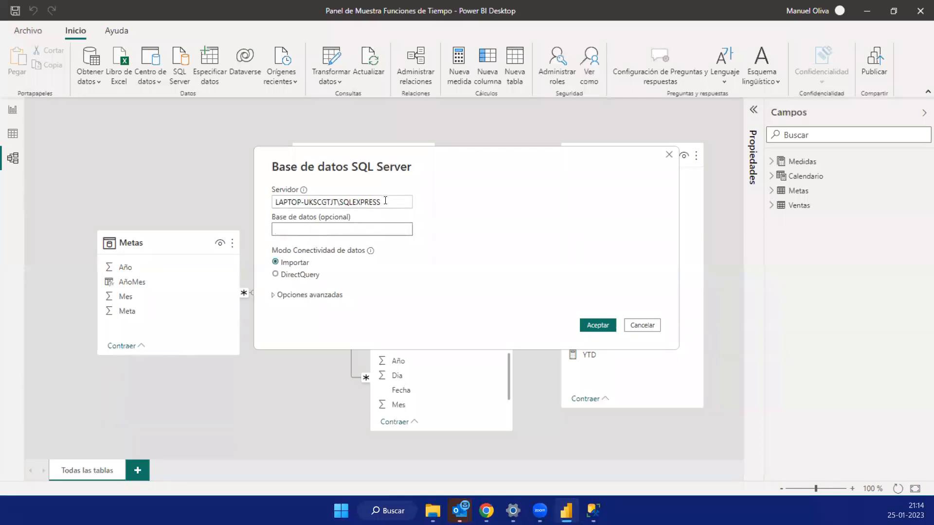
left_click_drag(387, 201, 201, 201)
left_click(306, 229)
- Switch to SQL Server Management Studio, point out the server's databases and expand SQL_OCTUBRE_22
key("alt+Tab")
left_click(13, 103)
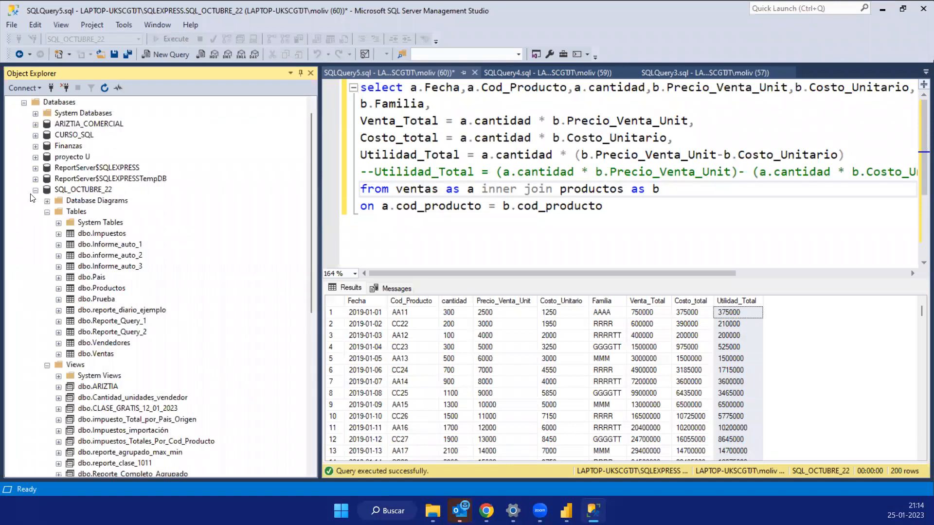
left_click(35, 190)
left_click(76, 137)
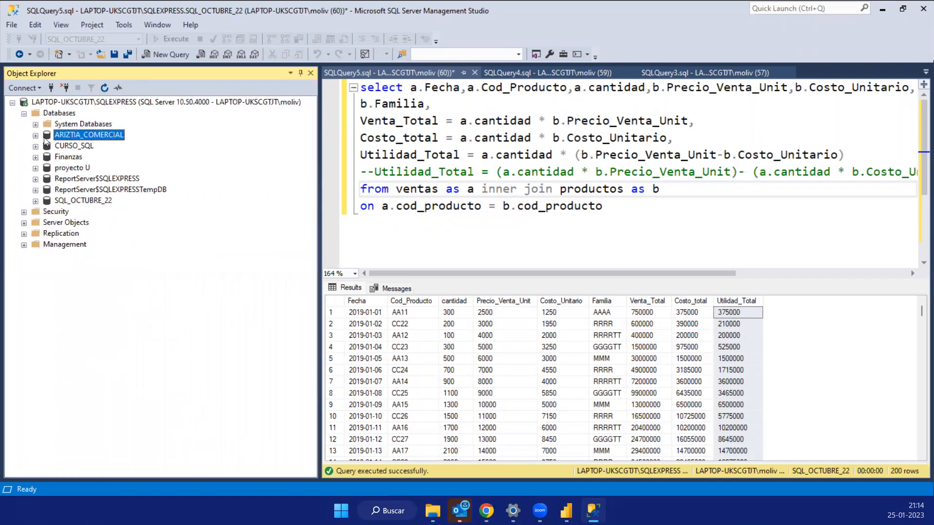
left_click(78, 146)
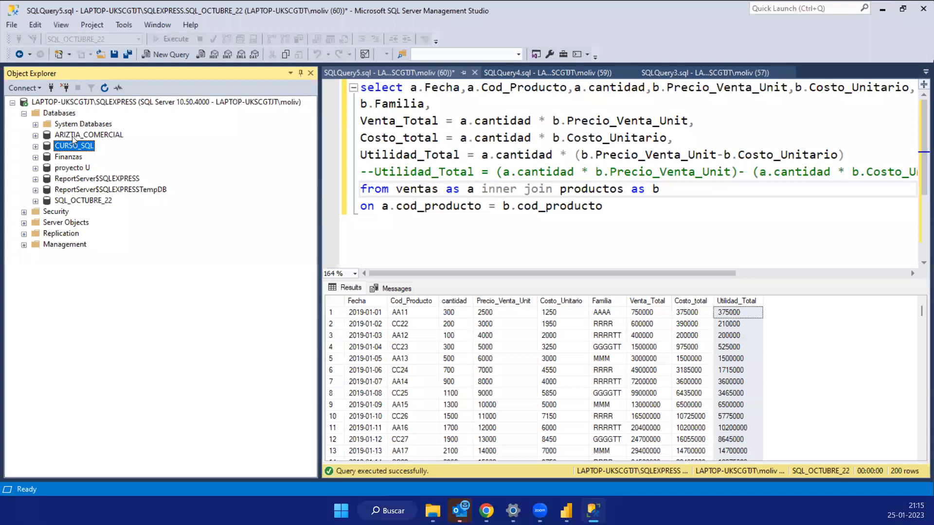
left_click(63, 201)
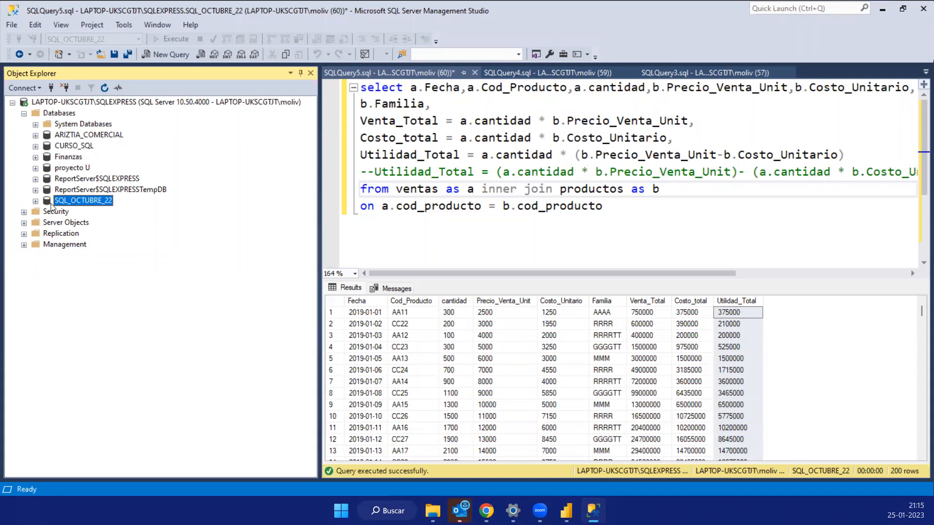
left_click(36, 201)
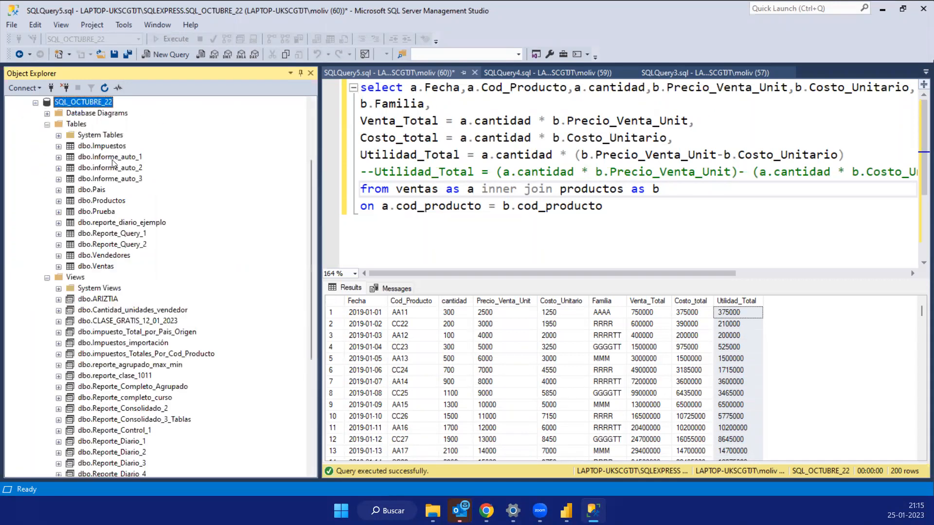
- Collapse the Tables and Views folders of SQL_OCTUBRE_22 and expand both again to show their contents
scroll(112, 163, "up", 2)
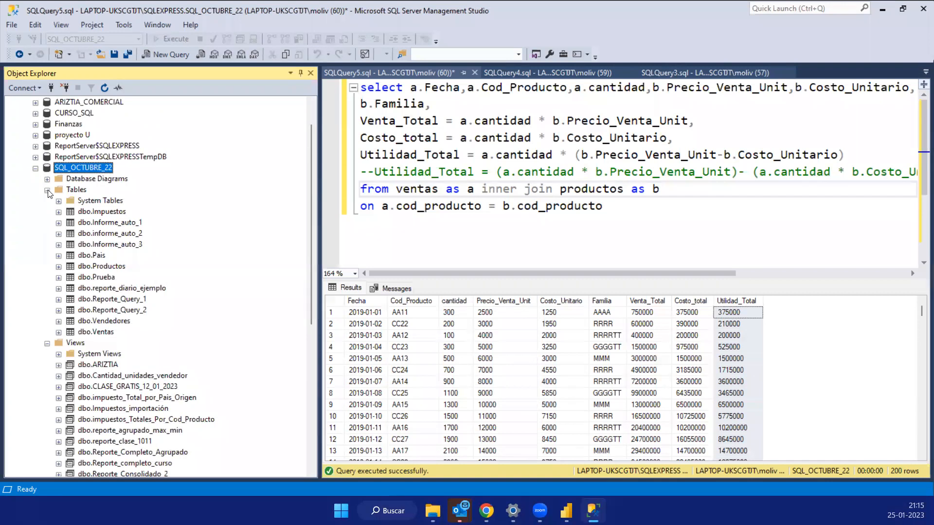
key("F5")
left_click(75, 224)
left_click(83, 236)
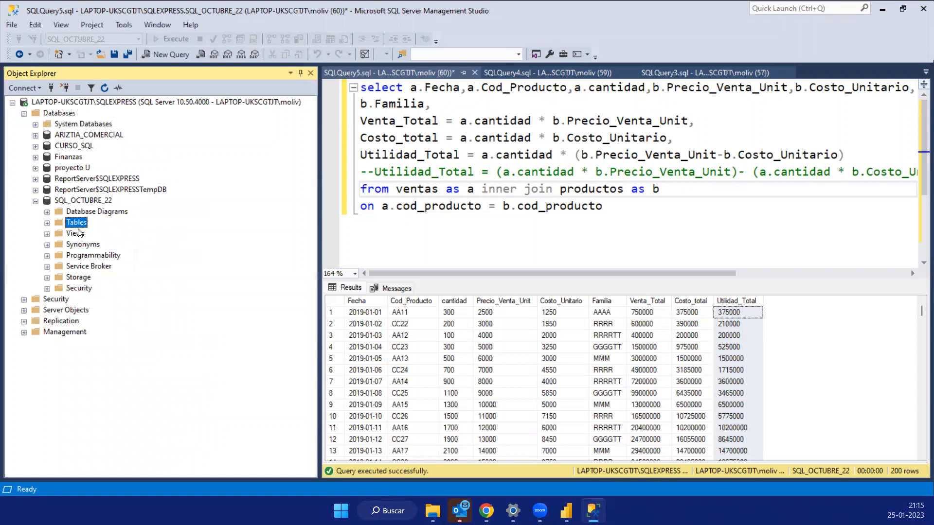
left_click(47, 224)
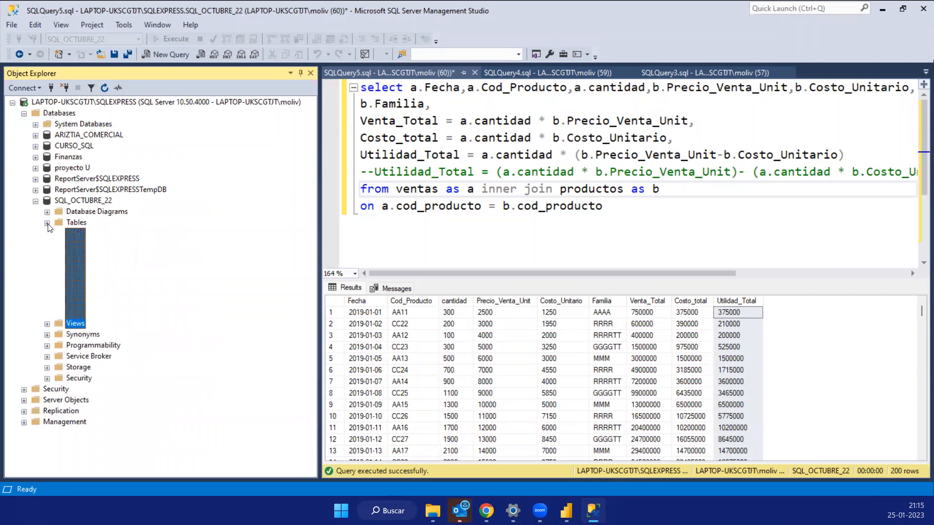
left_click(46, 377)
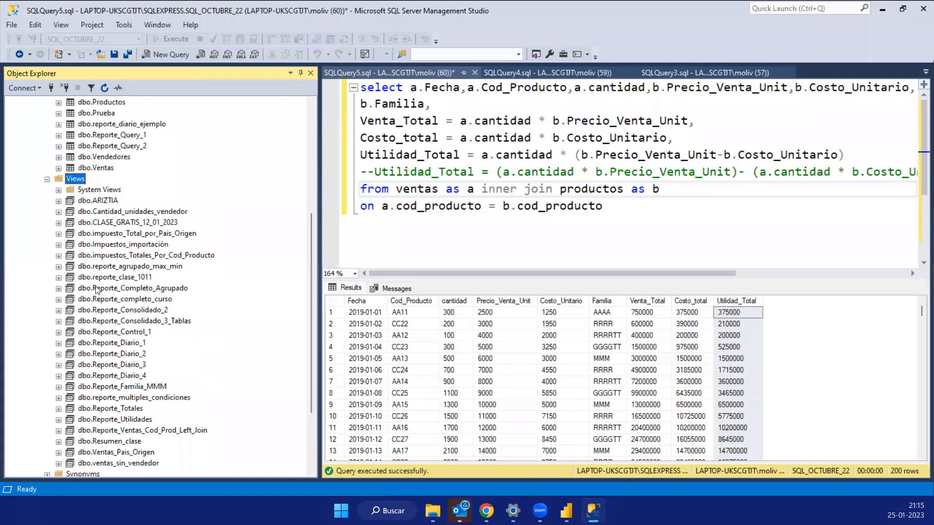
scroll(104, 281, "up", 4)
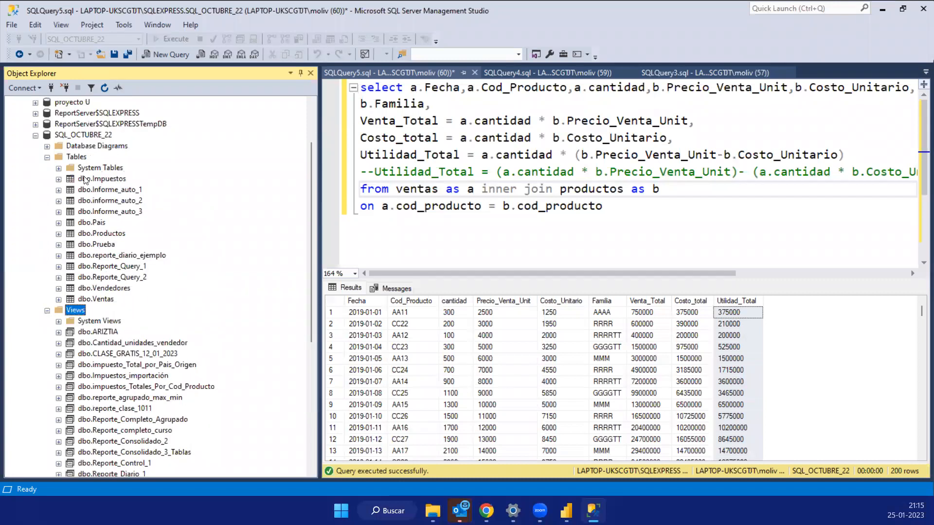
- Copy the database name SQL_OCTUBRE_22 and enter it as the database of the SQL Server connection in Power BI Desktop
left_click(90, 135)
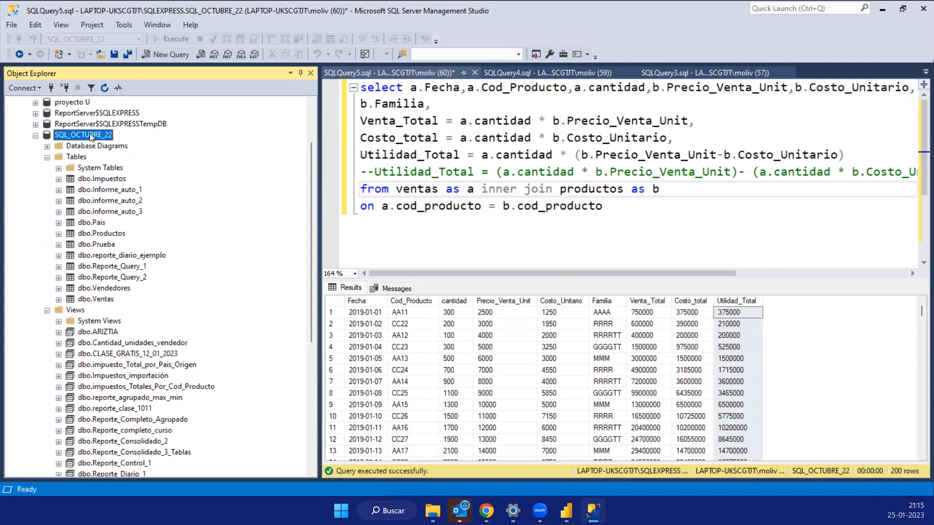
right_click(91, 136)
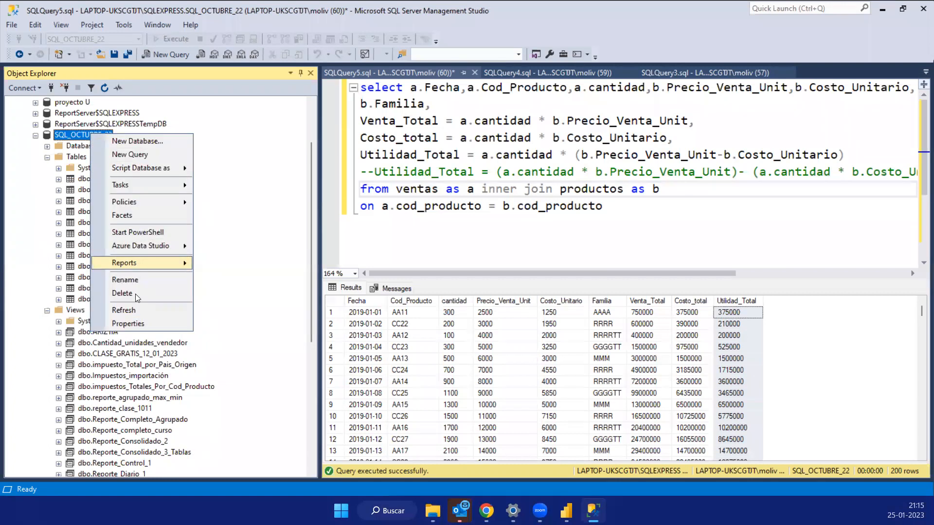
left_click(210, 169)
left_click(211, 169)
key("alt+Tab")
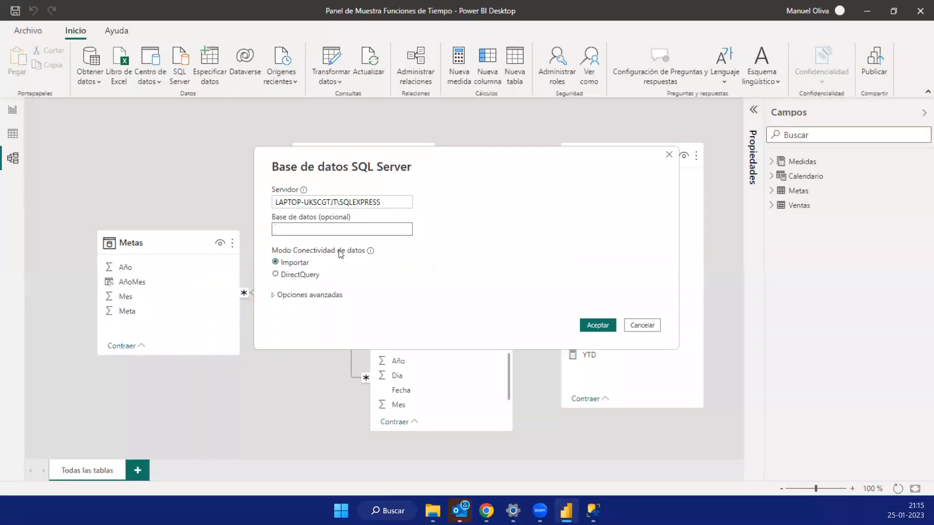
key("ctrl+v")
key("shift+Tab")
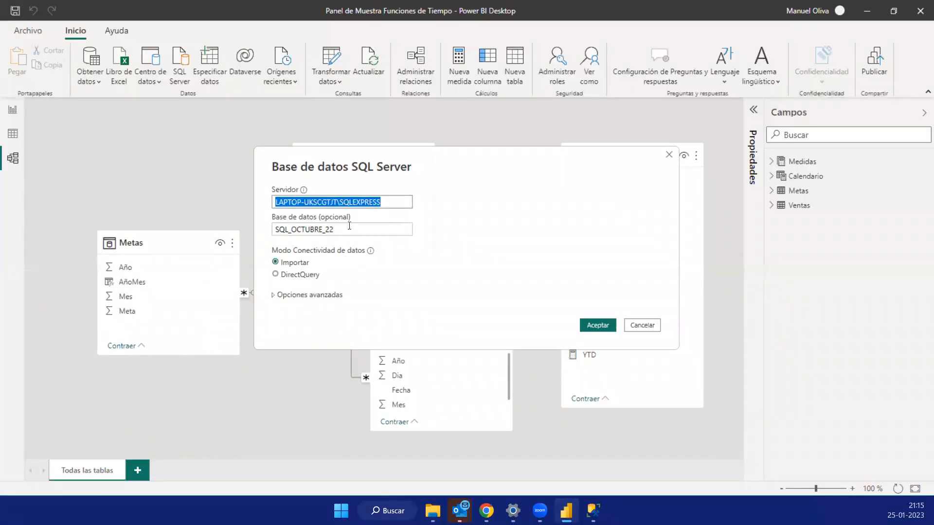
- Confirm the SQL Server connection to the SQL_OCTUBRE_22 database with the Importar connectivity mode
left_click(304, 229)
key("ctrl+a")
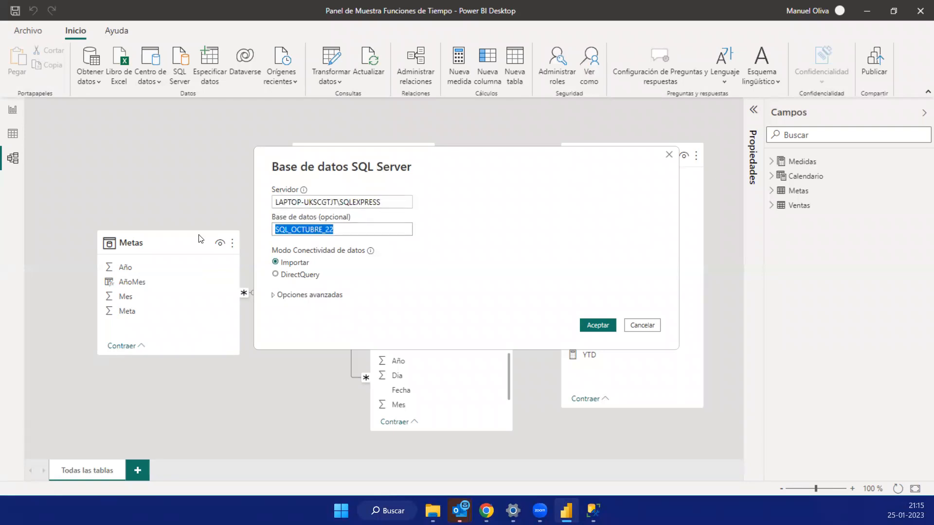
left_click(604, 326)
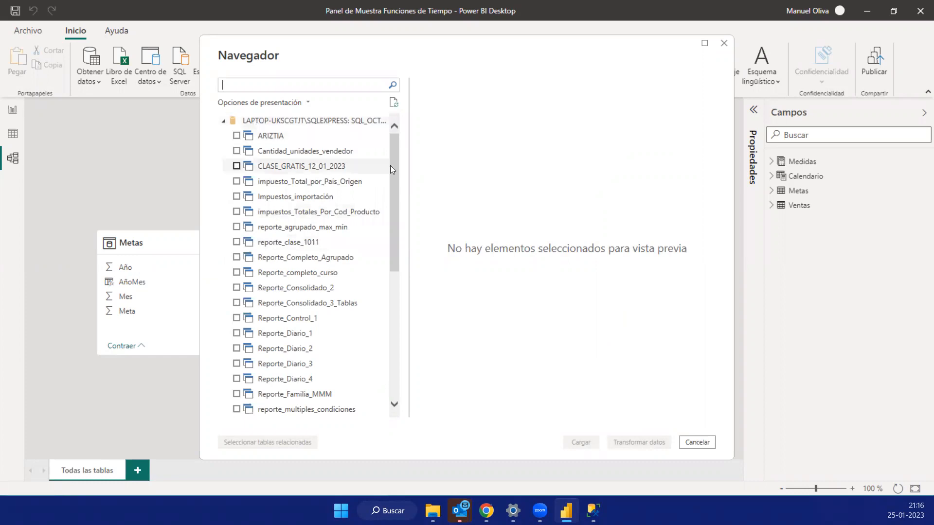
- Select the Ventas and Productos tables and the Reporte_Utilidades view in the Navegador and load them into the model
left_click(392, 293)
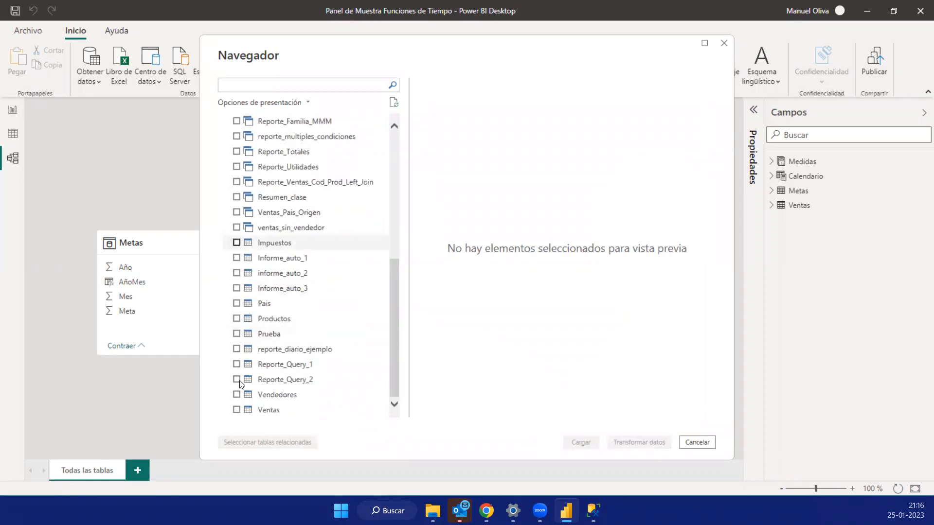
left_click(237, 412)
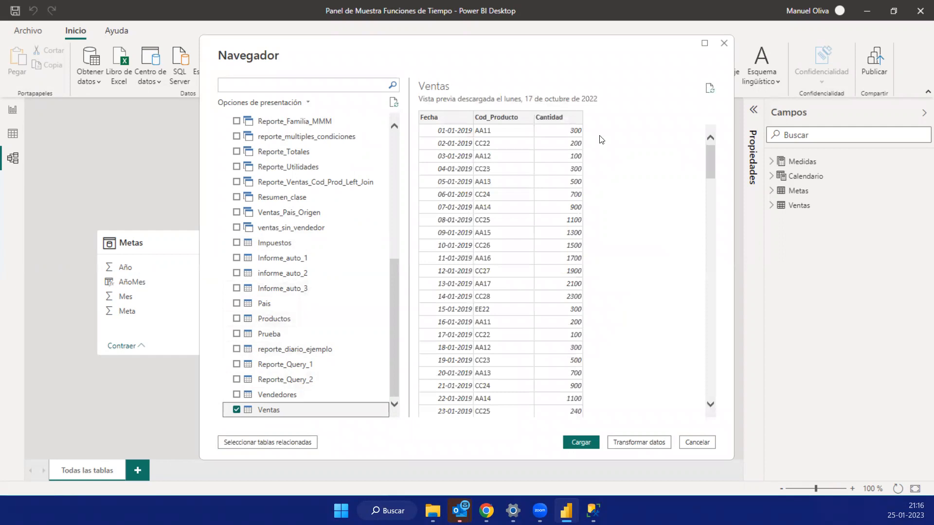
left_click(237, 320)
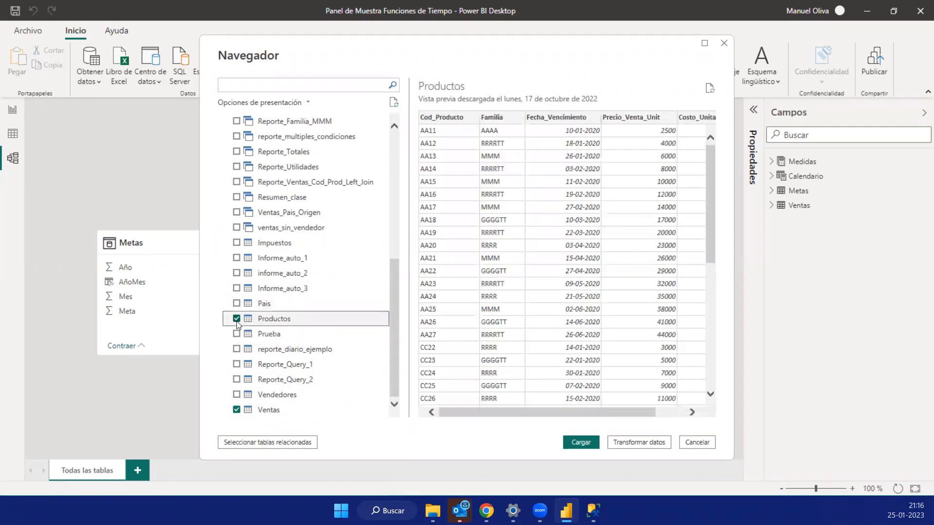
scroll(269, 218, "up", 3)
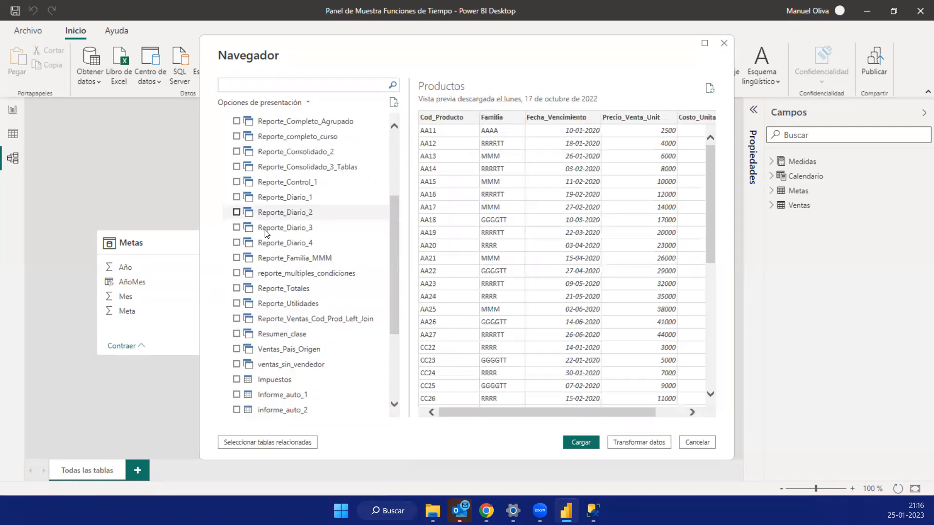
scroll(274, 229, "up", 2)
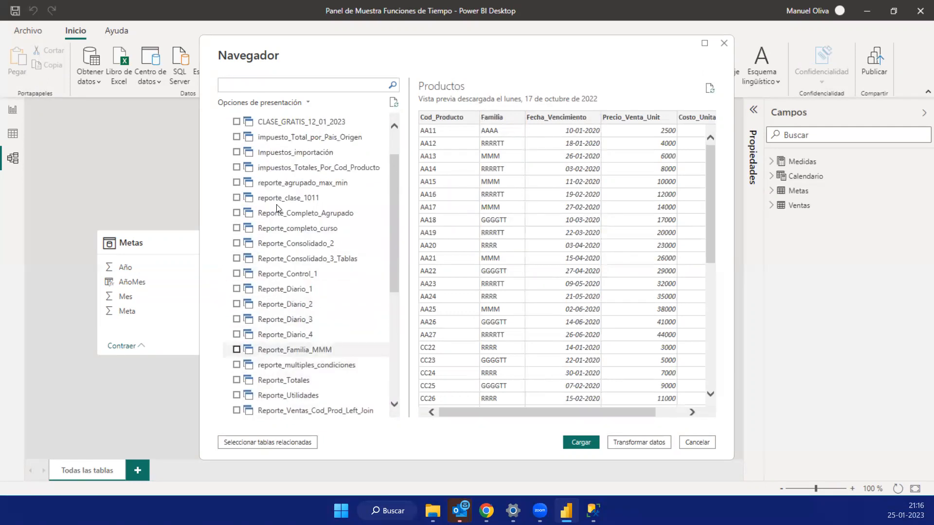
scroll(297, 302, "down", 1)
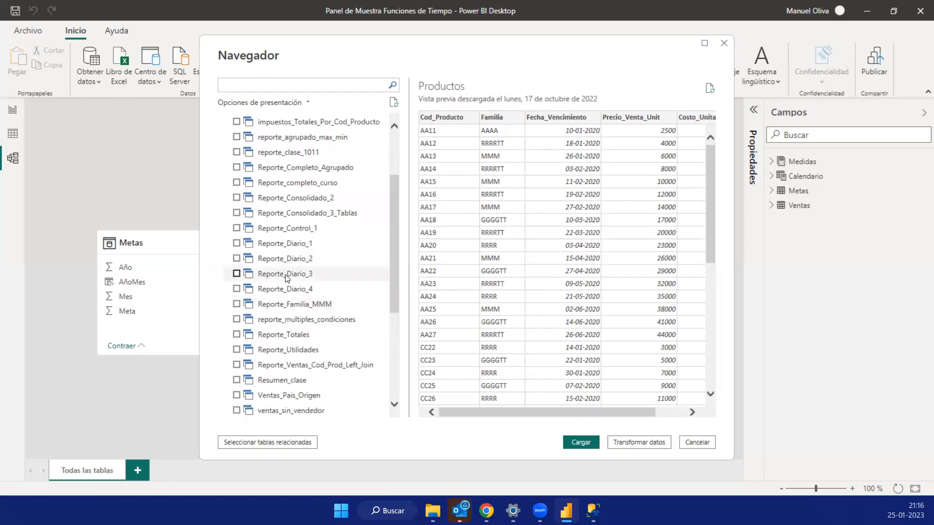
left_click(258, 349)
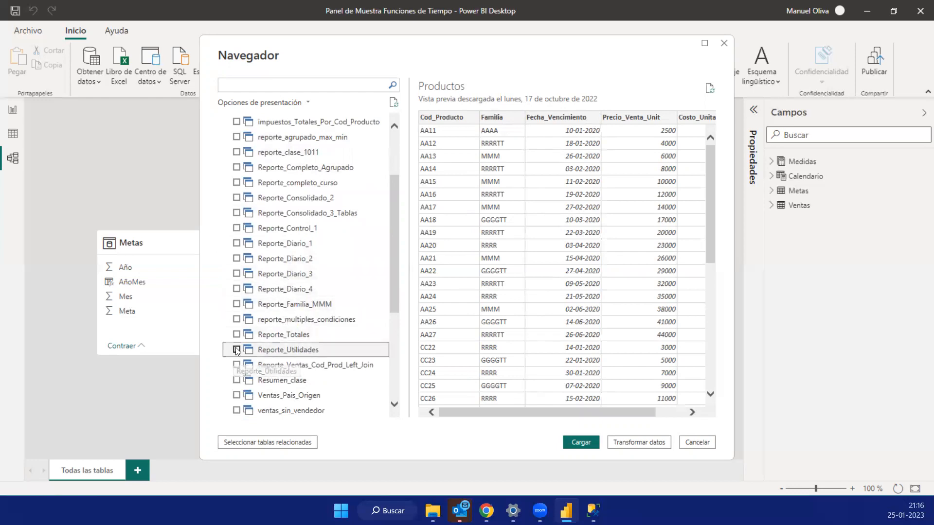
left_click(580, 444)
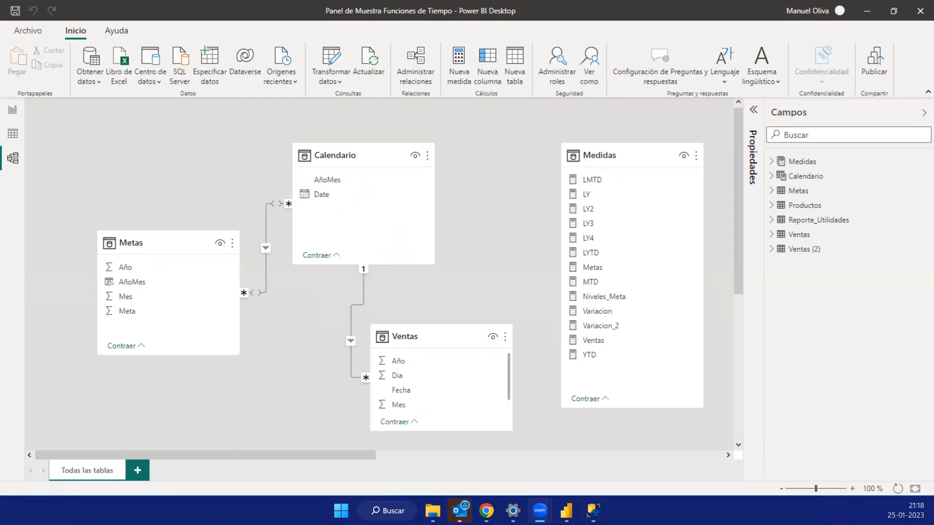
- Glance at the SQL Server Management Studio query, then show Power BI Desktop's table data with Medidas and Metas collapsed
key("alt+Tab")
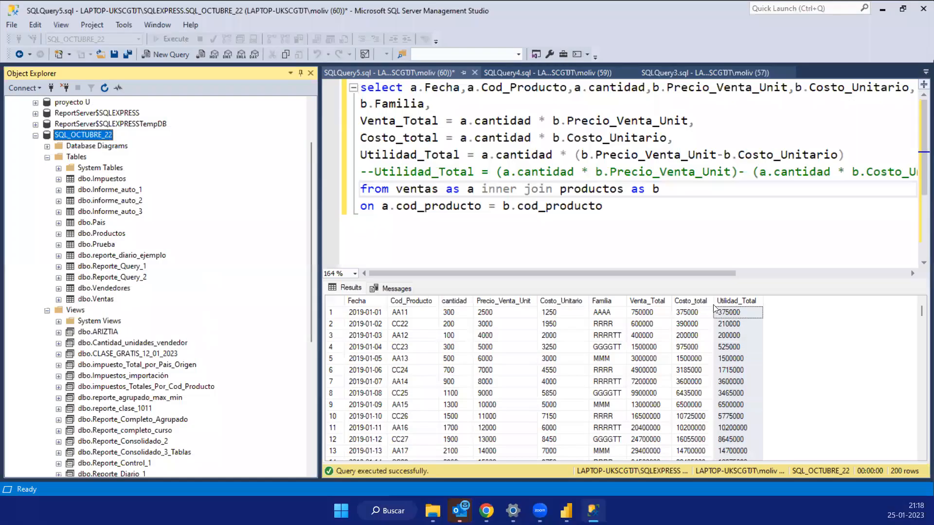
key("alt+Tab")
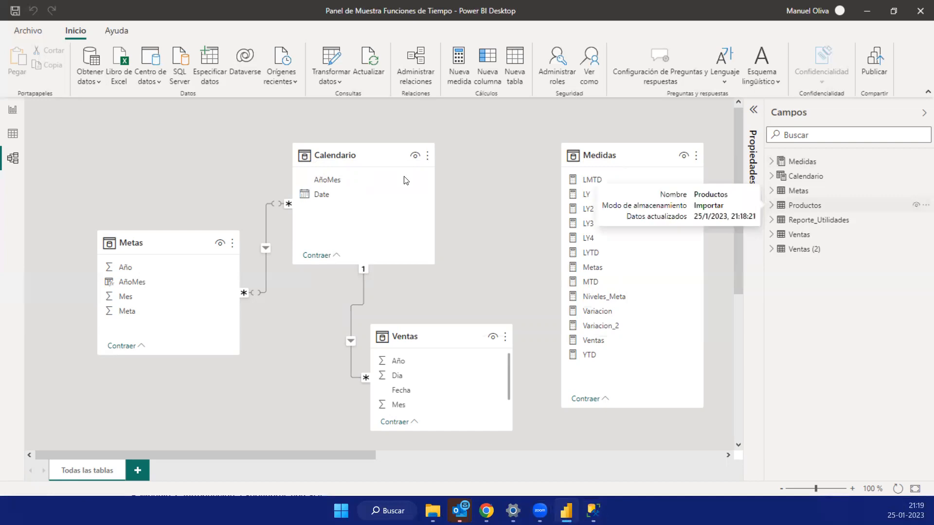
left_click(13, 136)
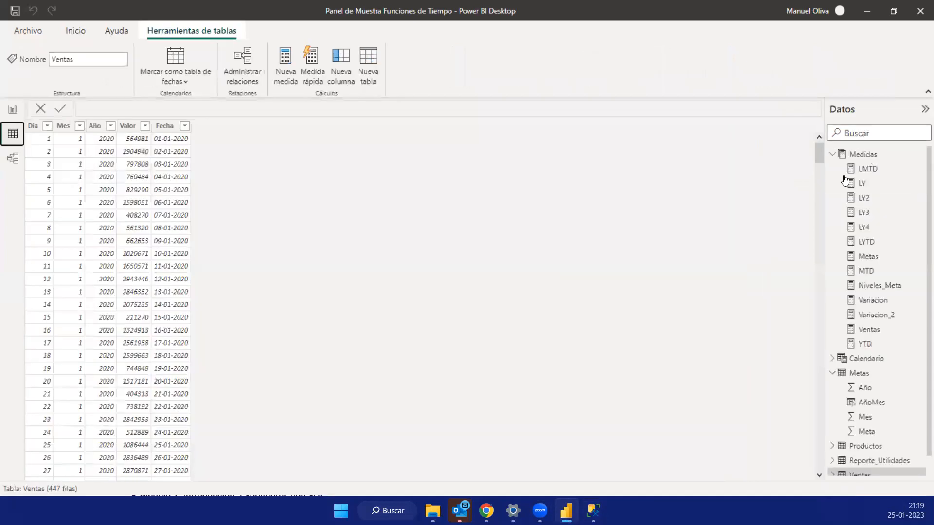
left_click(833, 155)
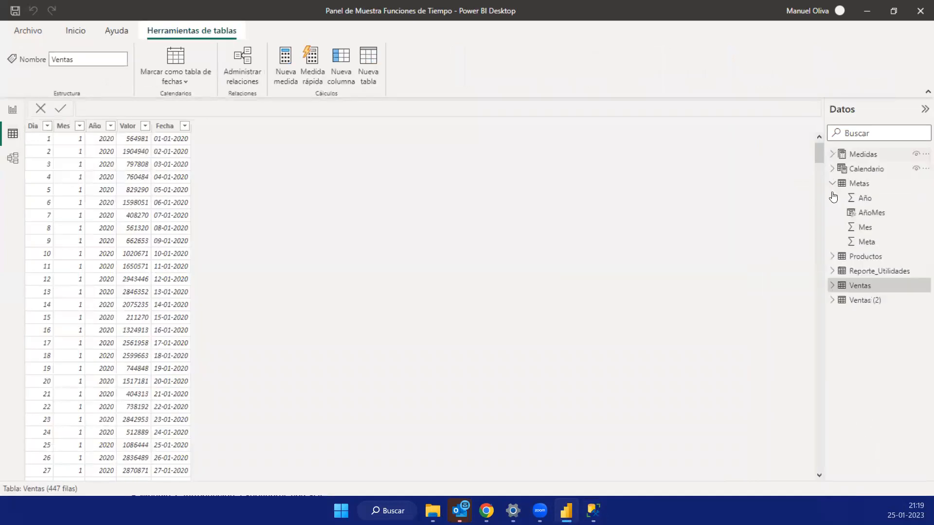
left_click(833, 184)
- Examine the data of the Productos, Ventas, Ventas (2) and Reporte_Utilidades tables
left_click(850, 199)
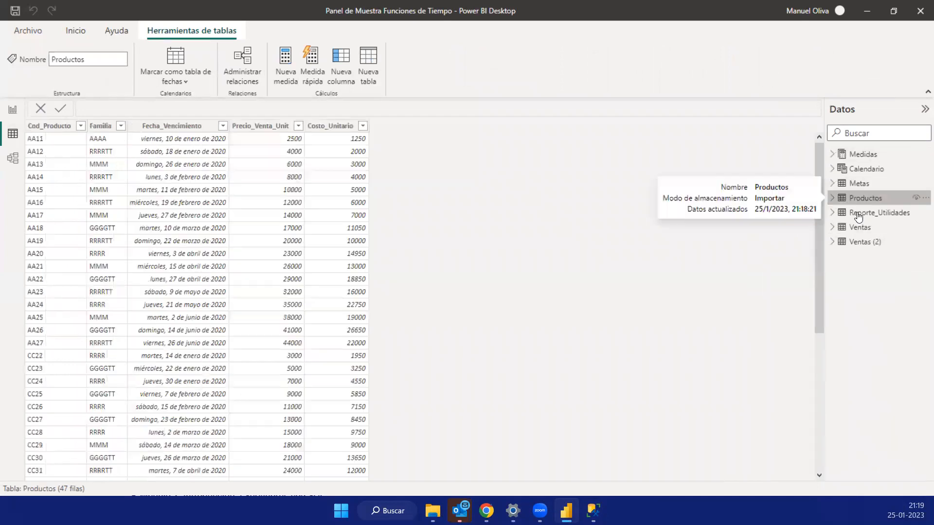
left_click(859, 228)
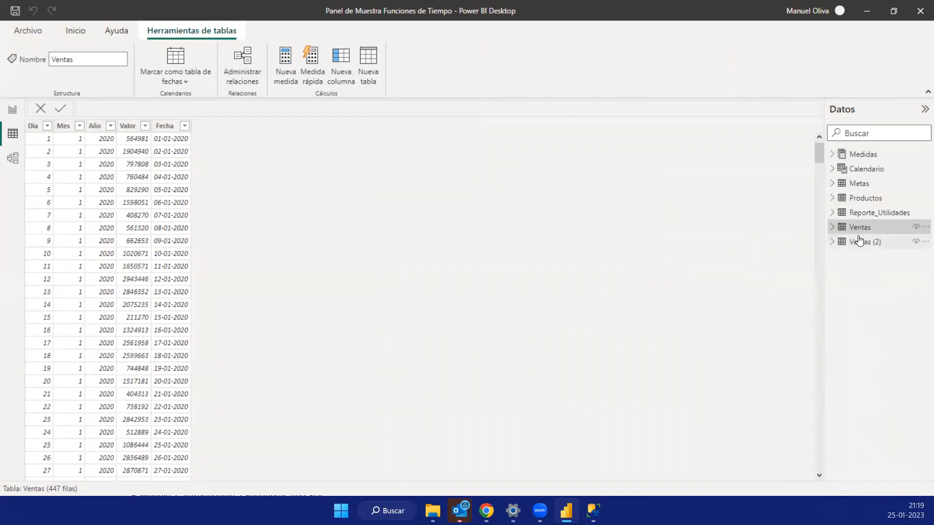
left_click(866, 242)
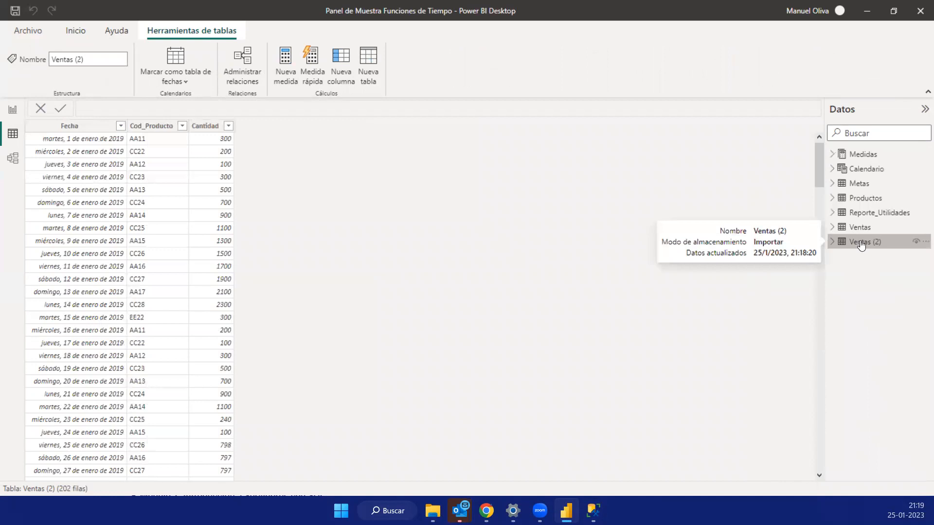
left_click(863, 200)
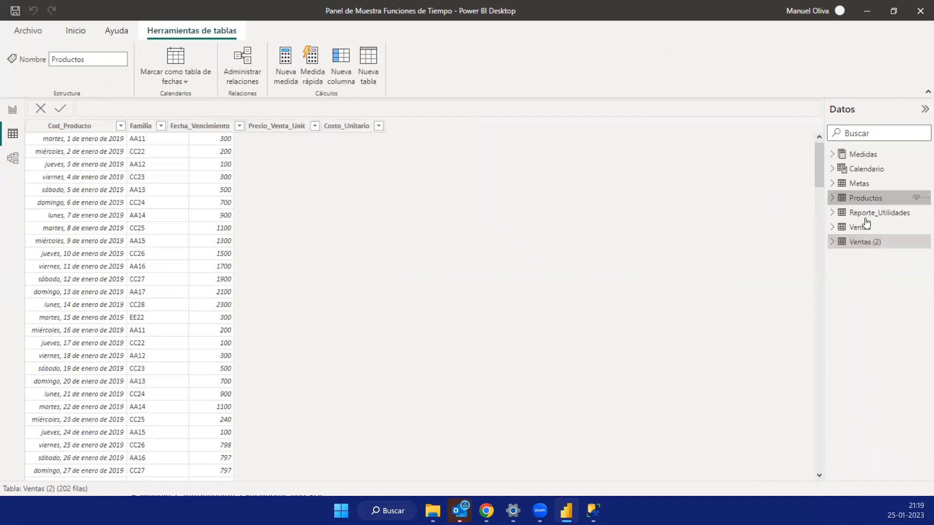
left_click(866, 214)
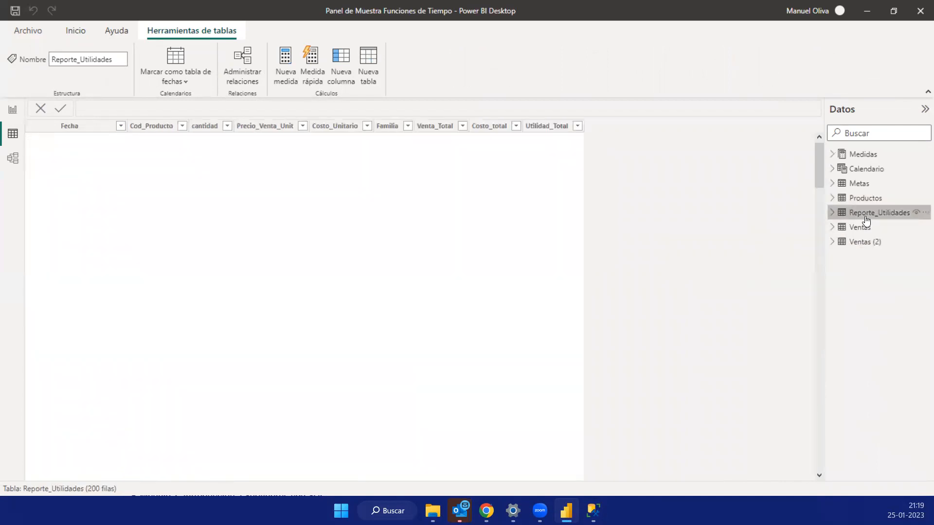
left_click(831, 216)
left_click(832, 216)
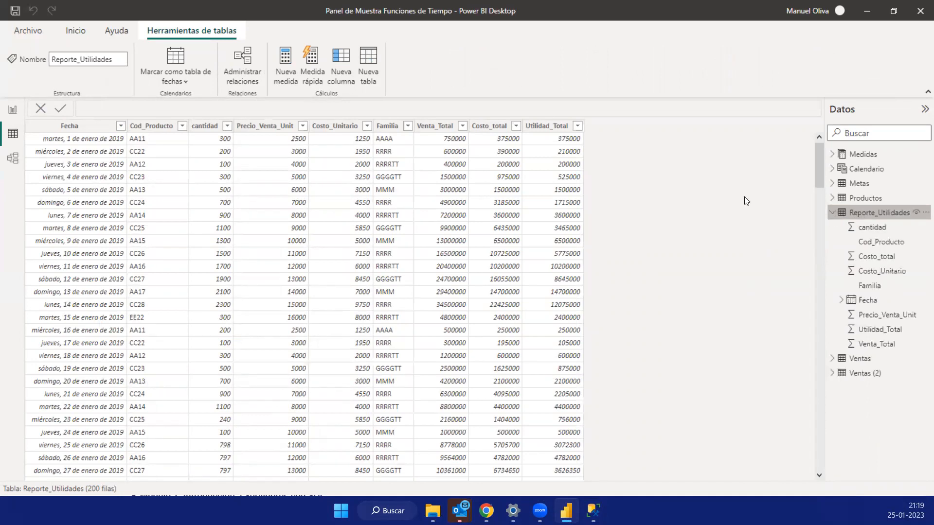
- Add a new report page and build a donut chart of Venta_Total by Familia from Reporte_Utilidades
left_click(17, 113)
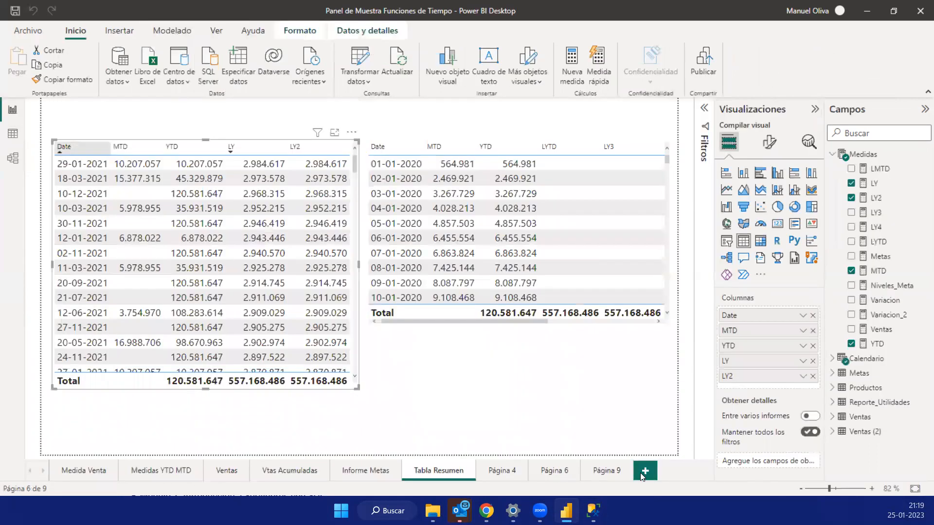
left_click(641, 473)
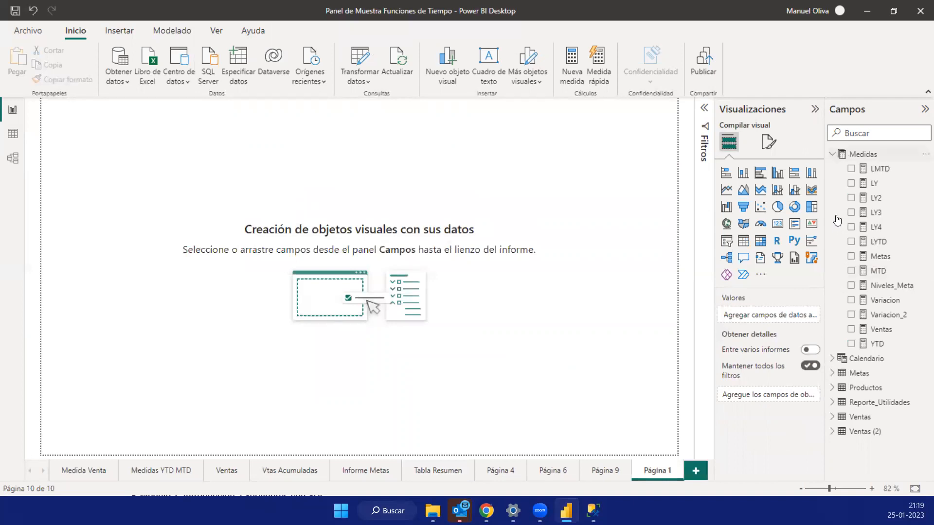
left_click(868, 214)
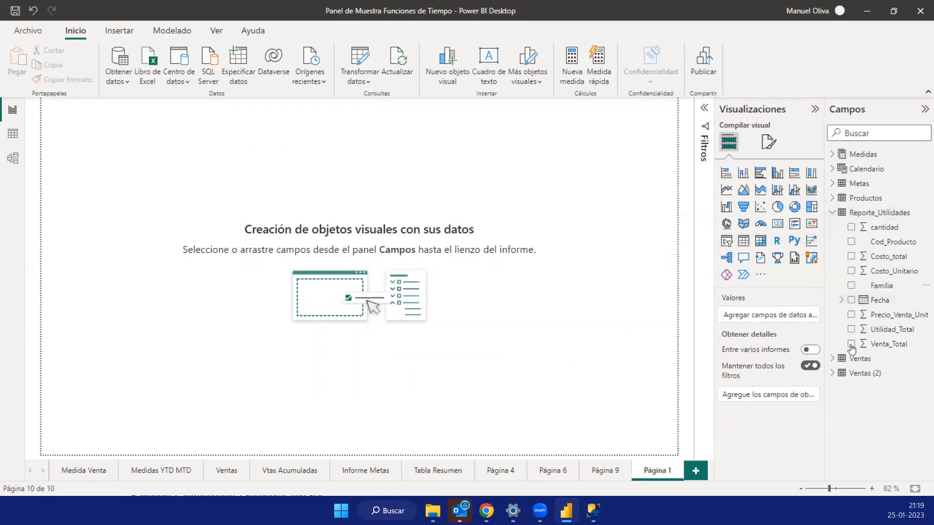
left_click(851, 286)
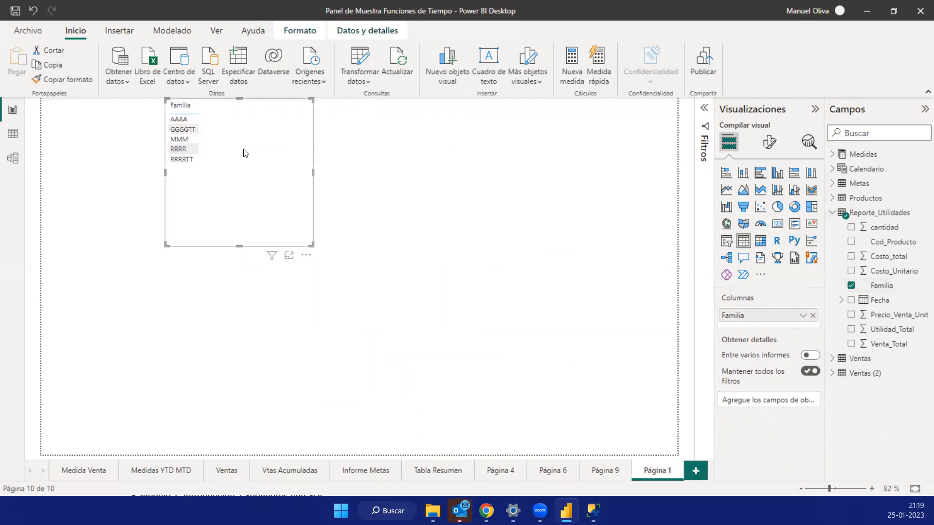
left_click_drag(852, 347, 246, 186)
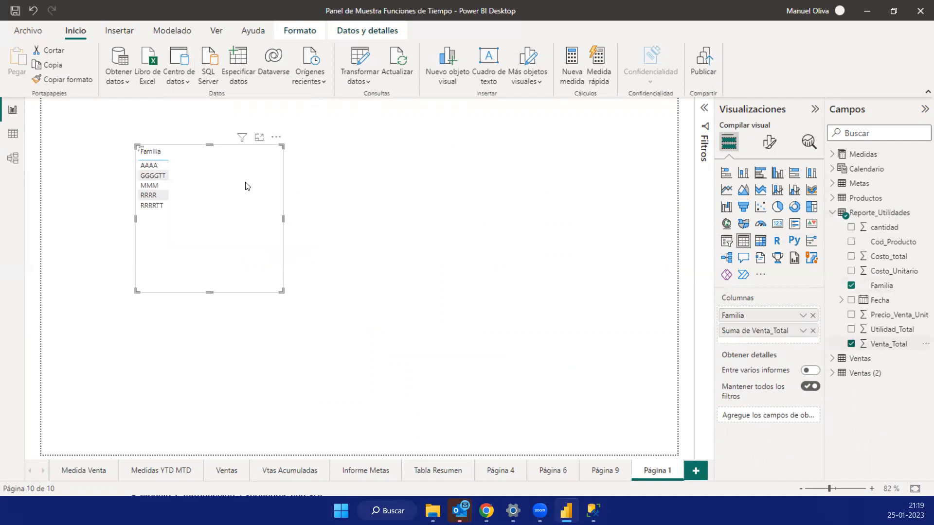
left_click(794, 208)
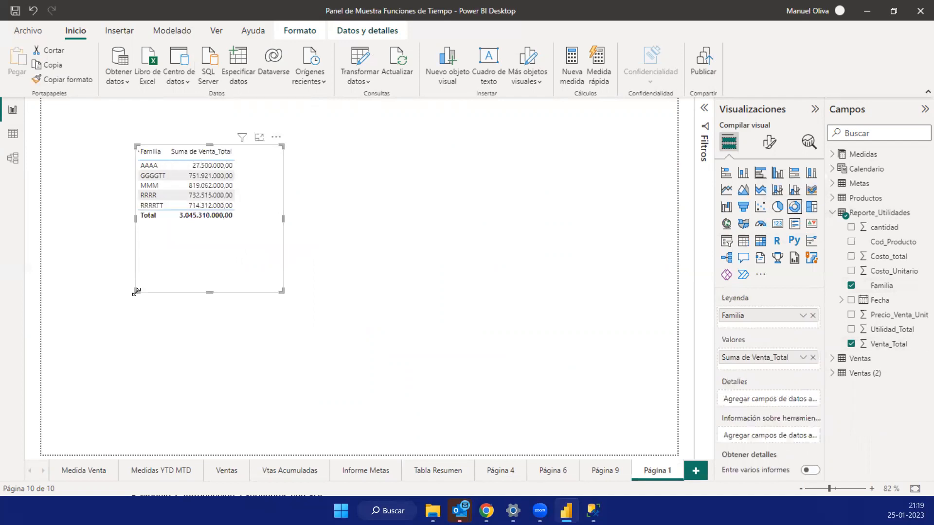
left_click(394, 211)
- Create a line chart of Venta_Total by Fecha from Reporte_Utilidades and place it, resized, below the donut chart
left_click_drag(869, 307, 467, 263)
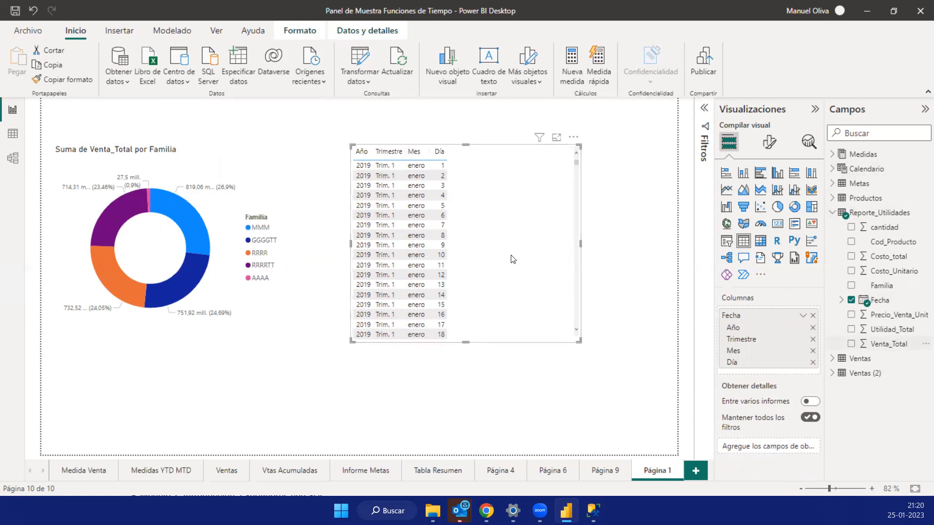
left_click_drag(888, 343, 513, 259)
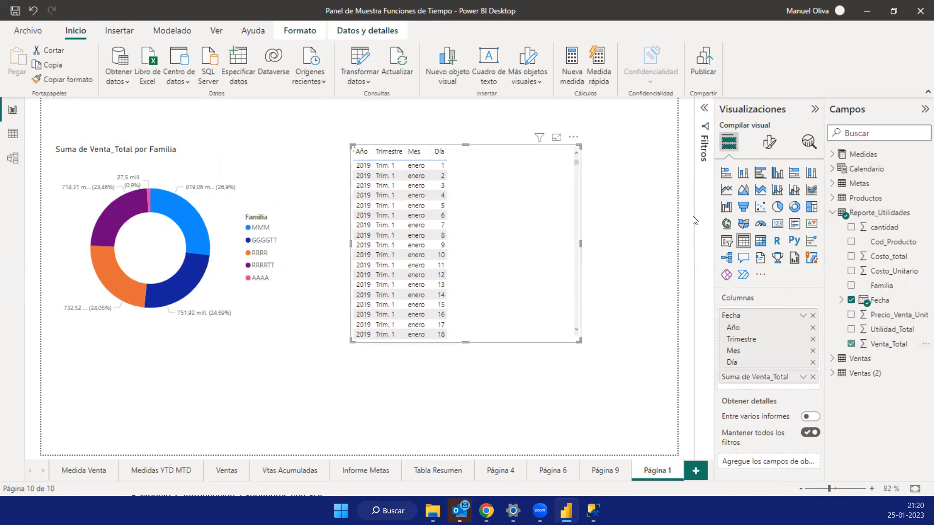
left_click(726, 191)
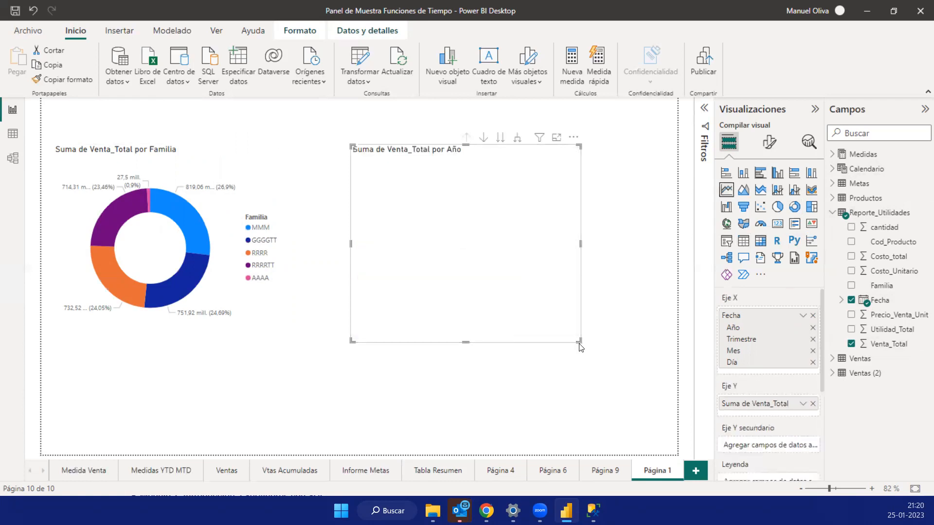
left_click_drag(650, 336, 650, 335)
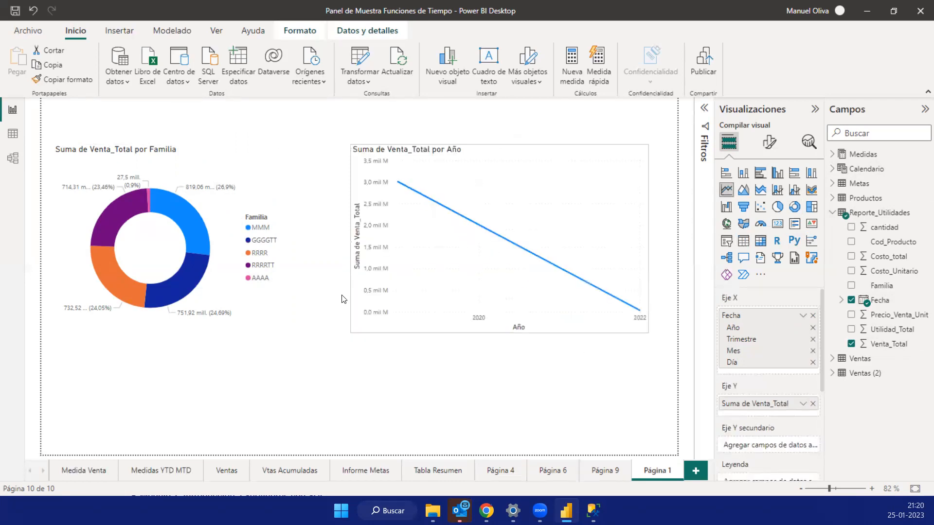
left_click_drag(360, 272, 281, 328)
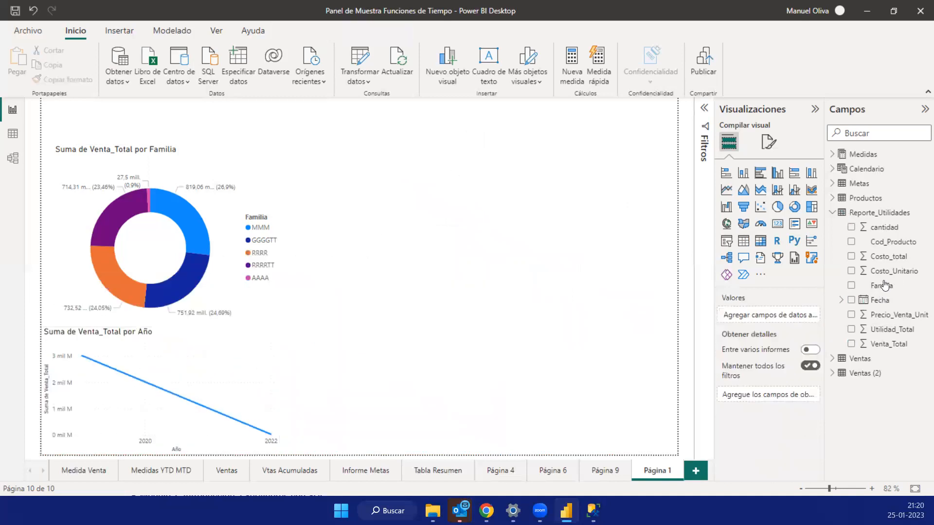
- Create a stacked column chart of Utilidad_Total by Cod_Producto beside the donut chart and show it in focus mode
left_click_drag(887, 245, 483, 242)
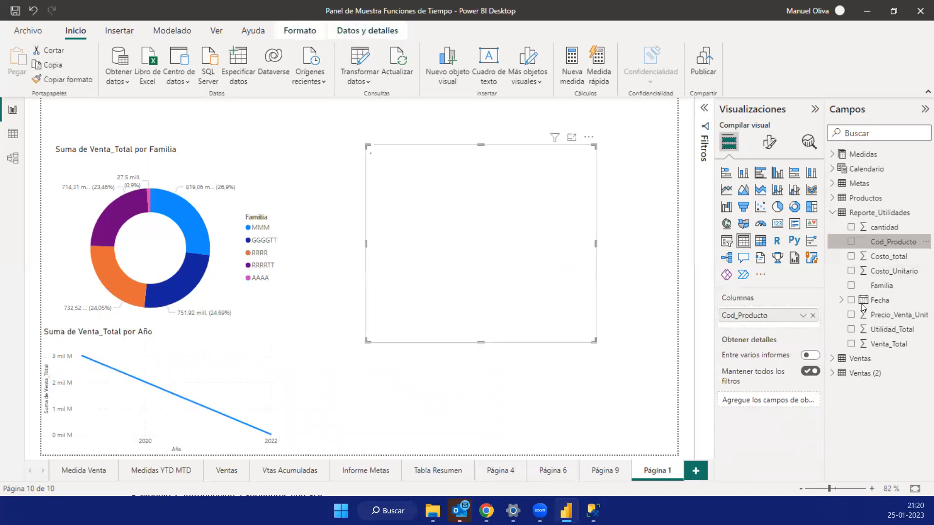
left_click(852, 330)
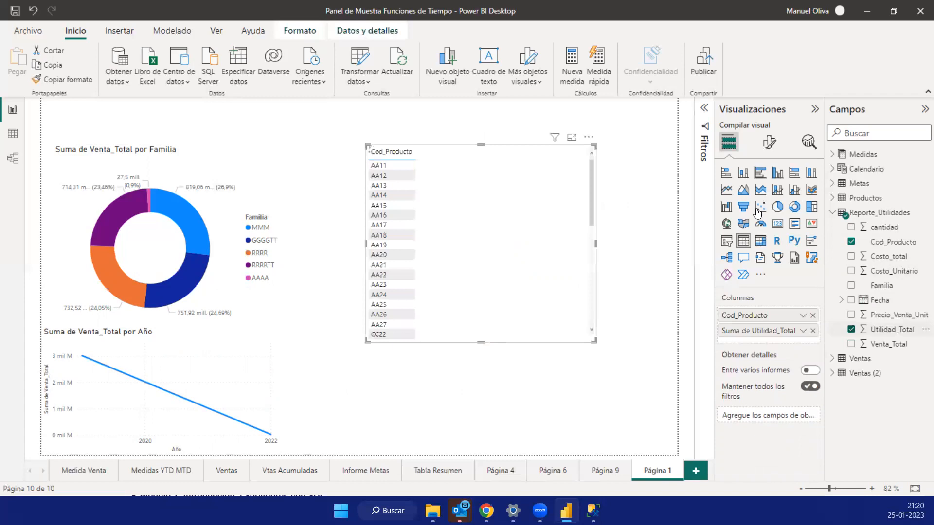
left_click(743, 174)
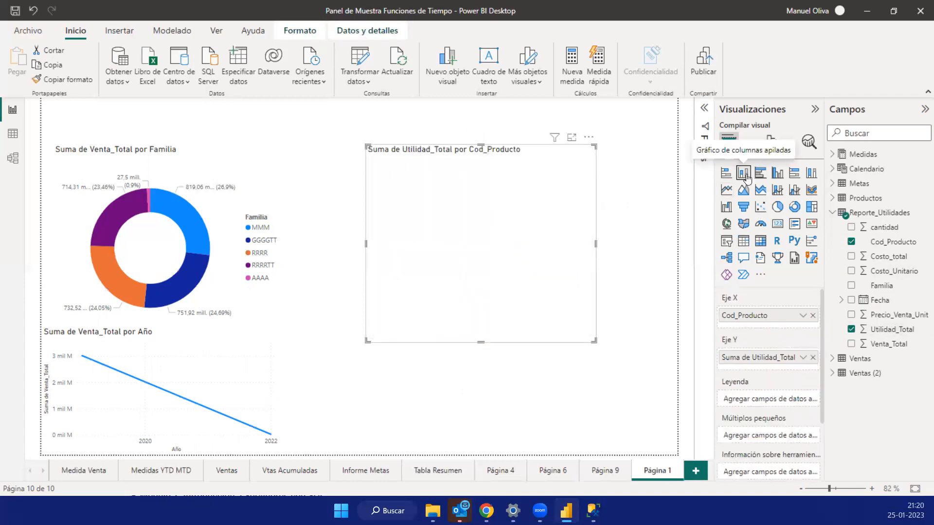
left_click(573, 139)
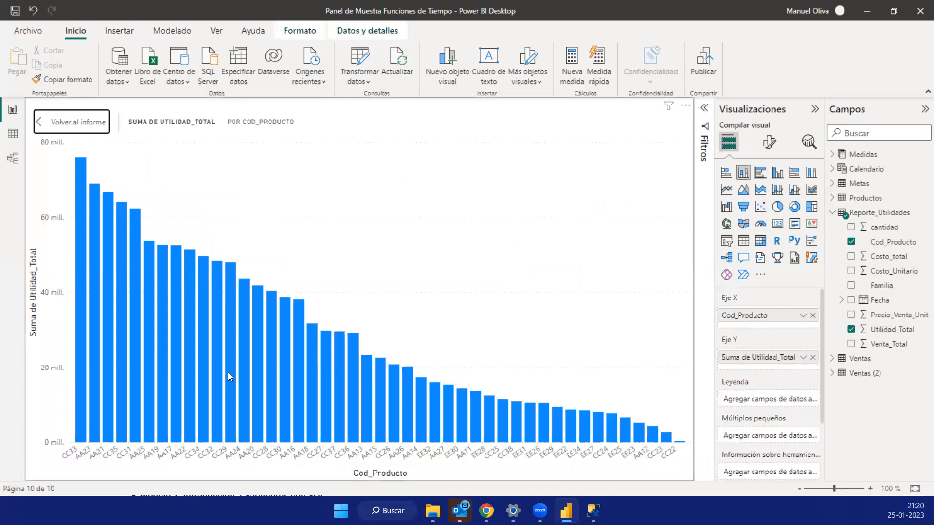
- Leave focus mode and move the Utilidad_Total by Cod_Producto chart to the page's lower right corner
left_click(65, 130)
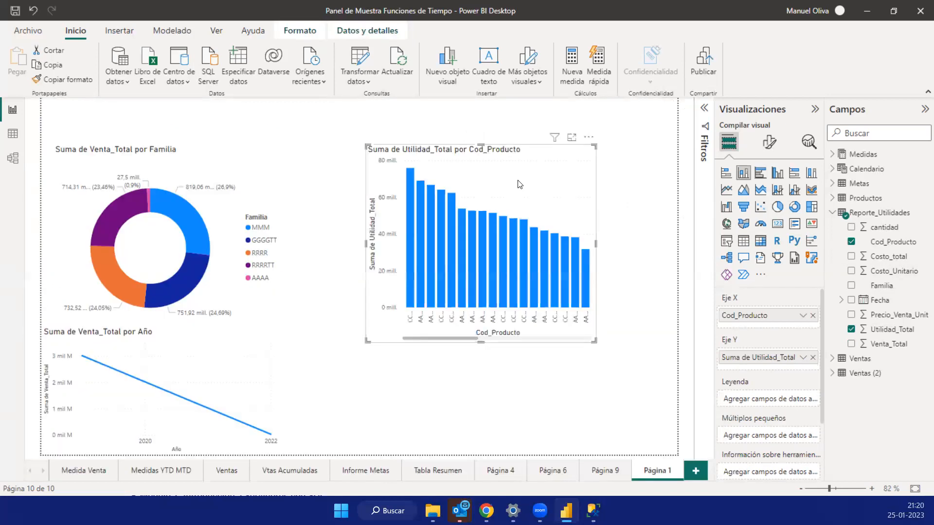
left_click_drag(538, 188, 599, 268)
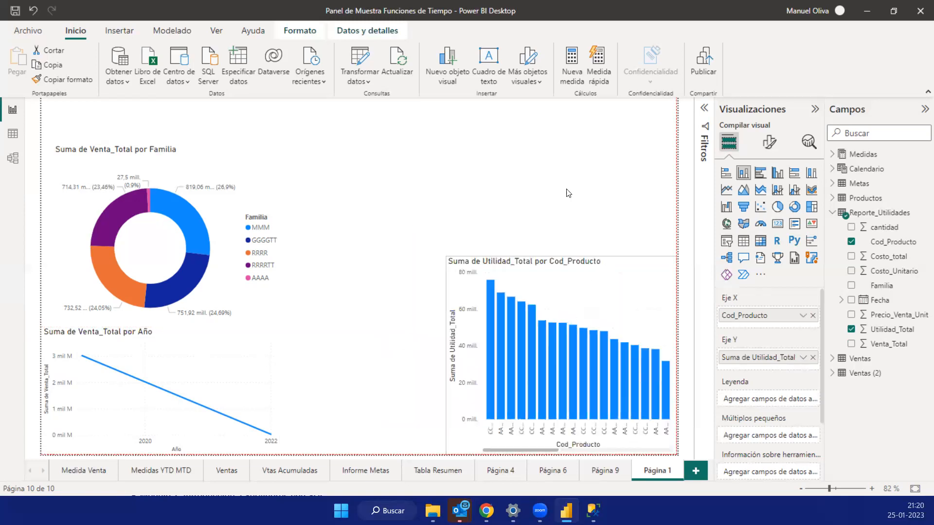
left_click(638, 195)
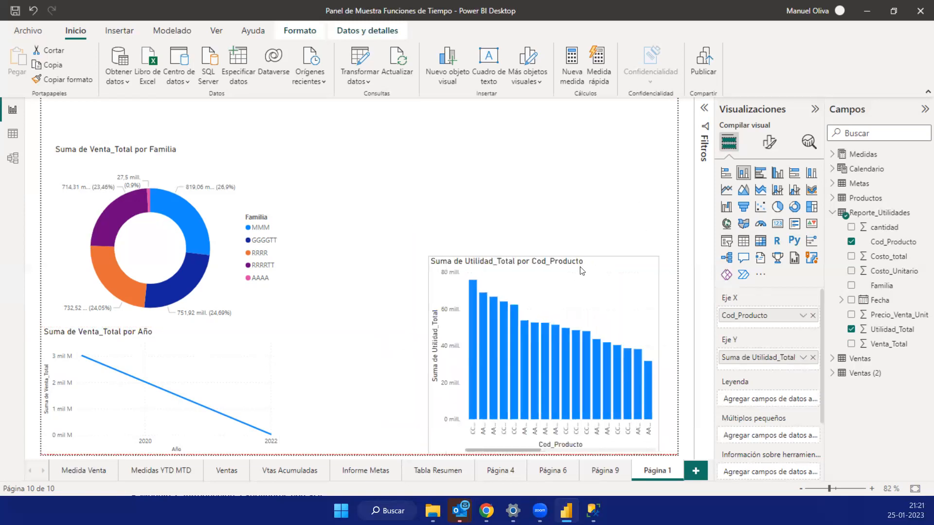
- Add a card showing Venta_Total from Reporte_Utilidades, shrink it and place it above the column chart
left_click(778, 225)
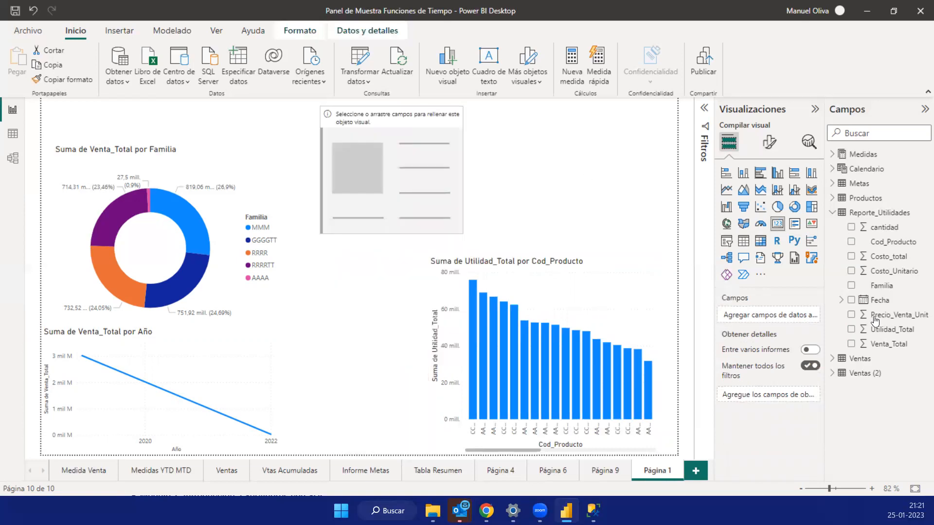
left_click(851, 344)
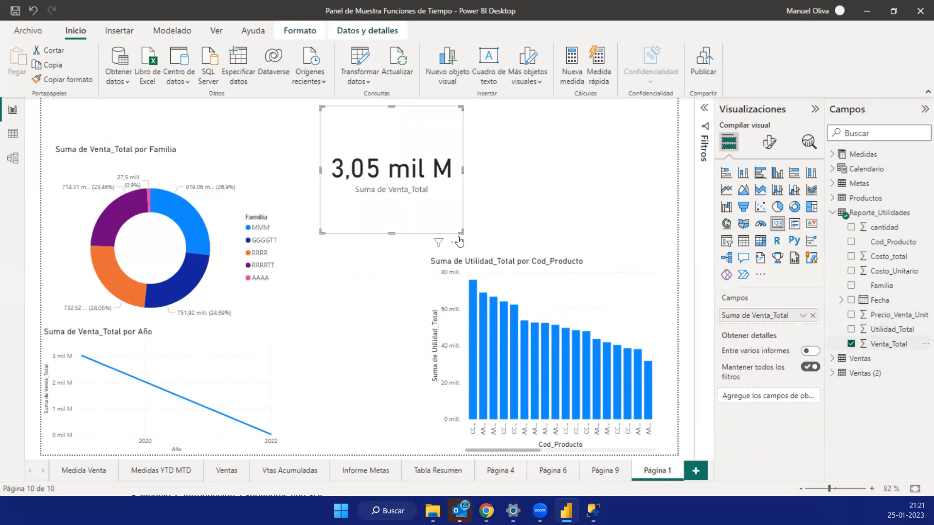
left_click_drag(484, 168, 416, 123)
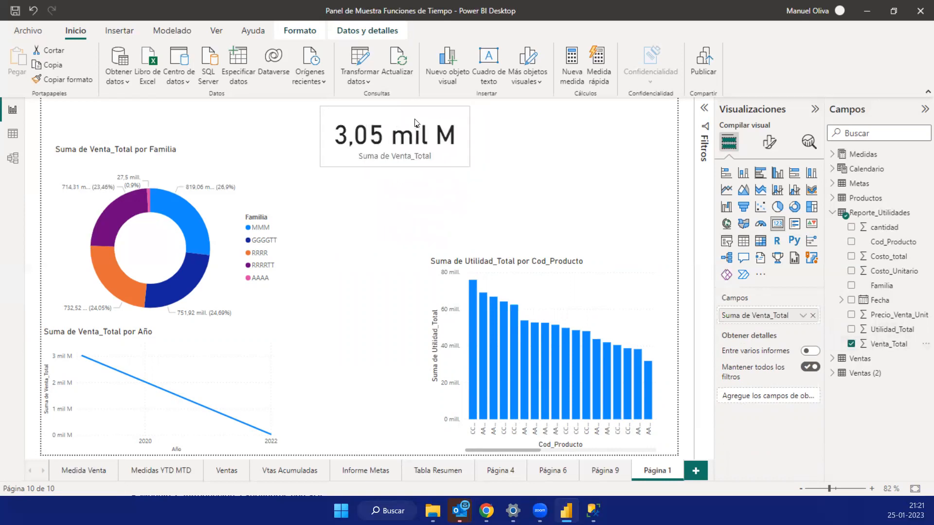
left_click(519, 140)
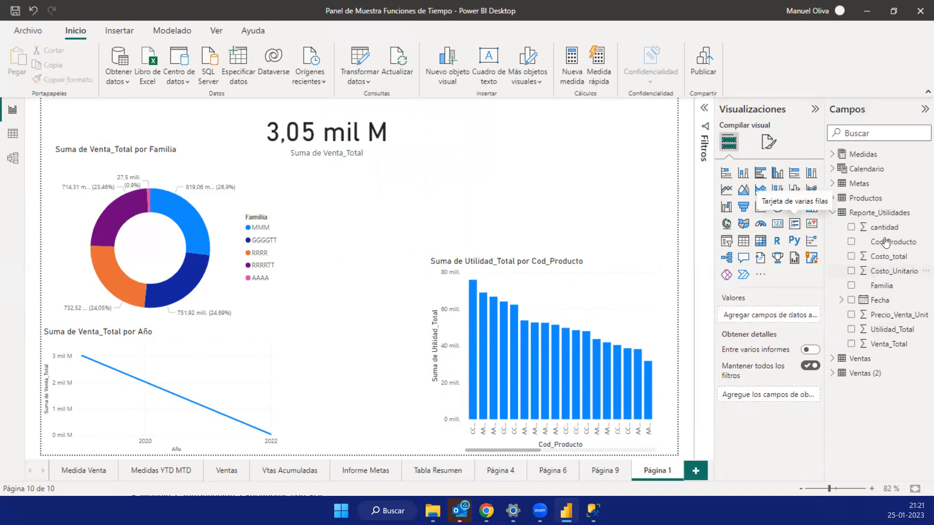
left_click_drag(340, 121, 598, 123)
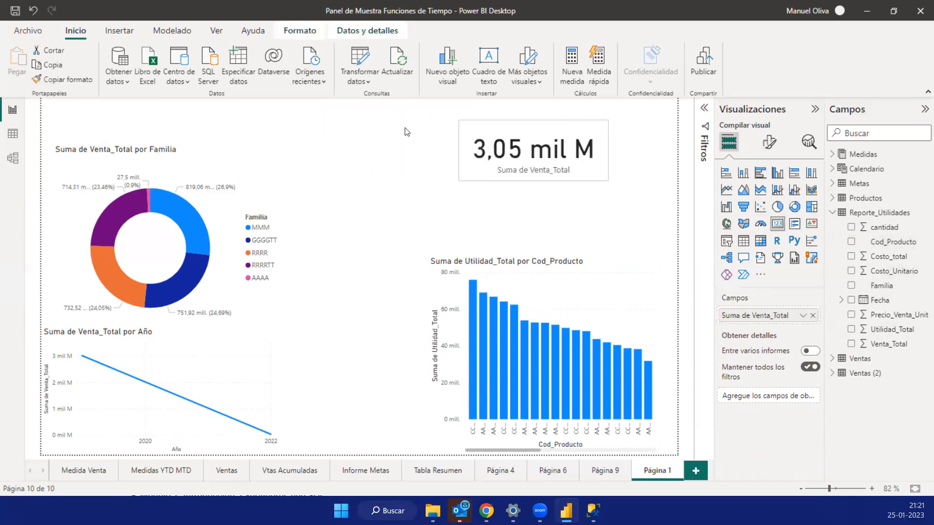
- Add a Familia slicer from Reporte_Utilidades between the donut chart and the card, tall enough to list every family
left_click(380, 157)
left_click_drag(889, 288, 826, 275)
left_click_drag(336, 135, 355, 132)
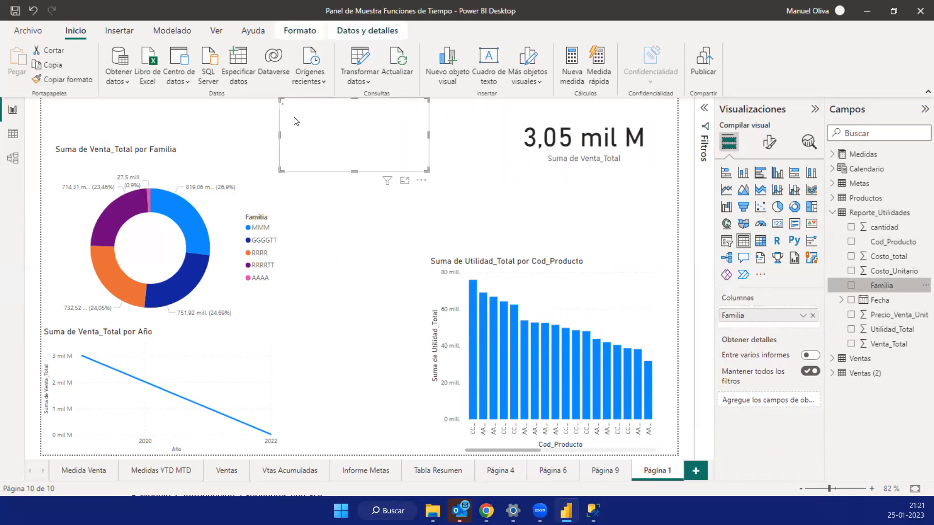
left_click(731, 244)
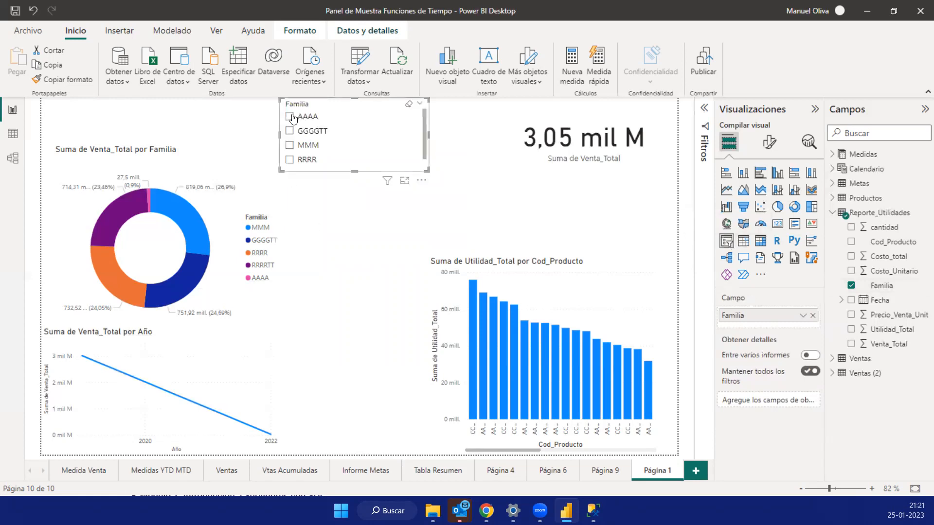
left_click(339, 208)
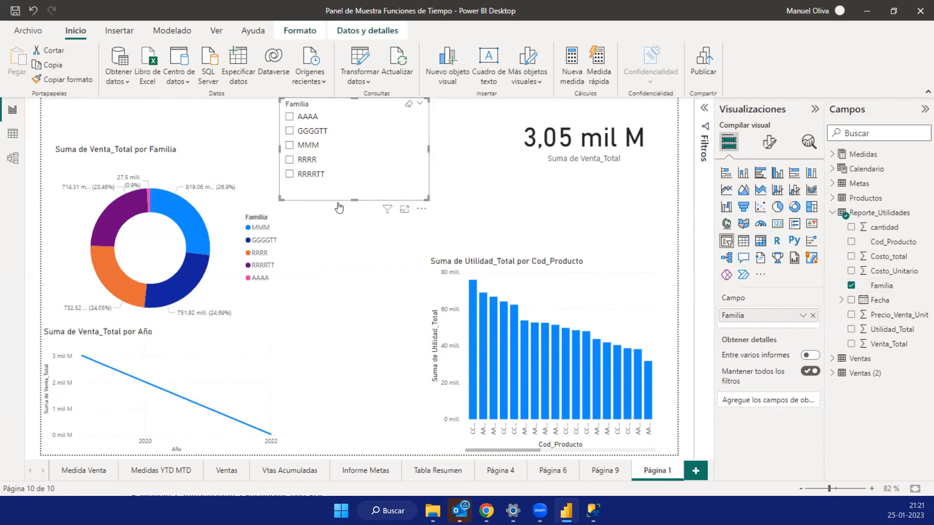
- Filter the page with the Familia slicer by MMM, RRRRTT and AAAA
left_click(289, 145)
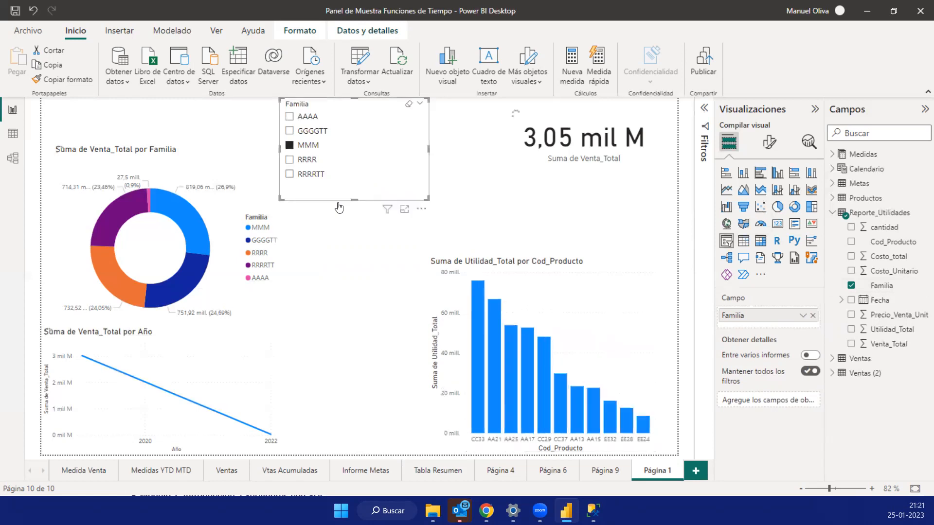
left_click(289, 174, "ctrl")
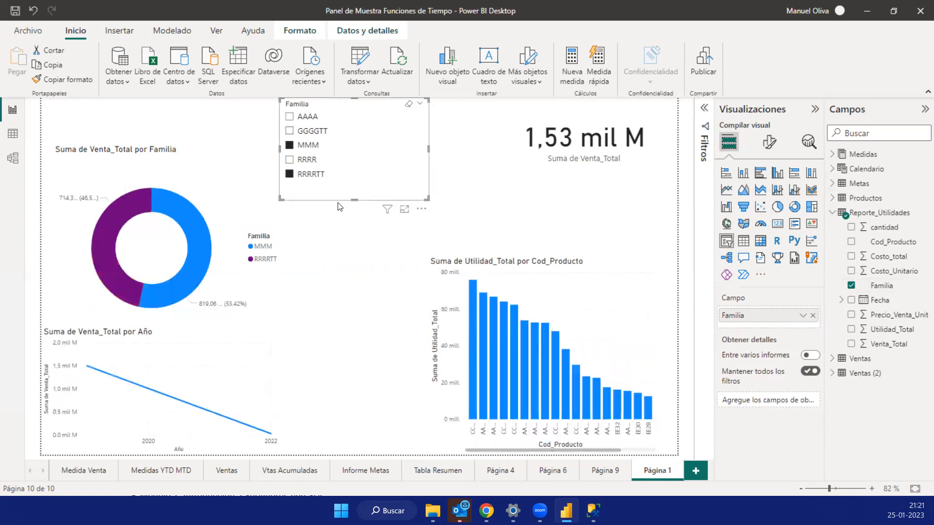
left_click(290, 116, "ctrl")
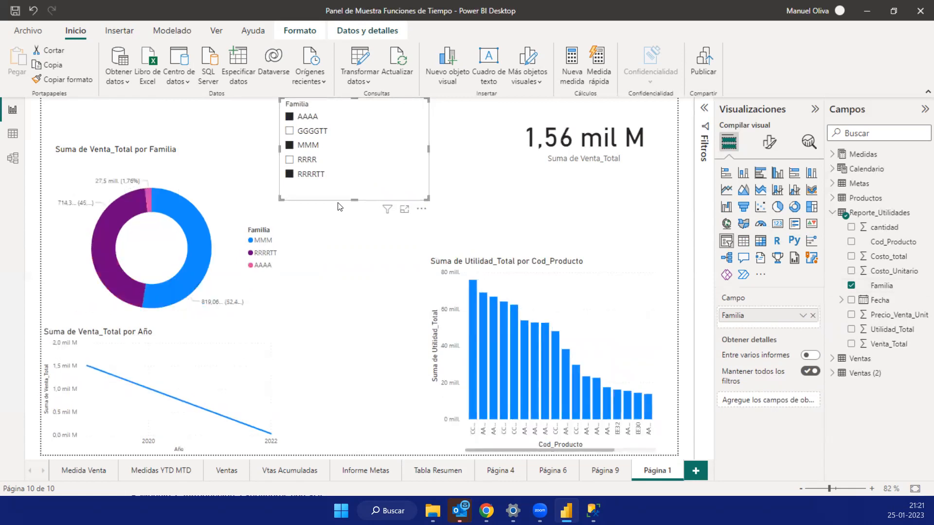
- Set the Familia slicer's style to Mosaico and widen it into a single row of tiles above the donut chart
left_click(770, 144)
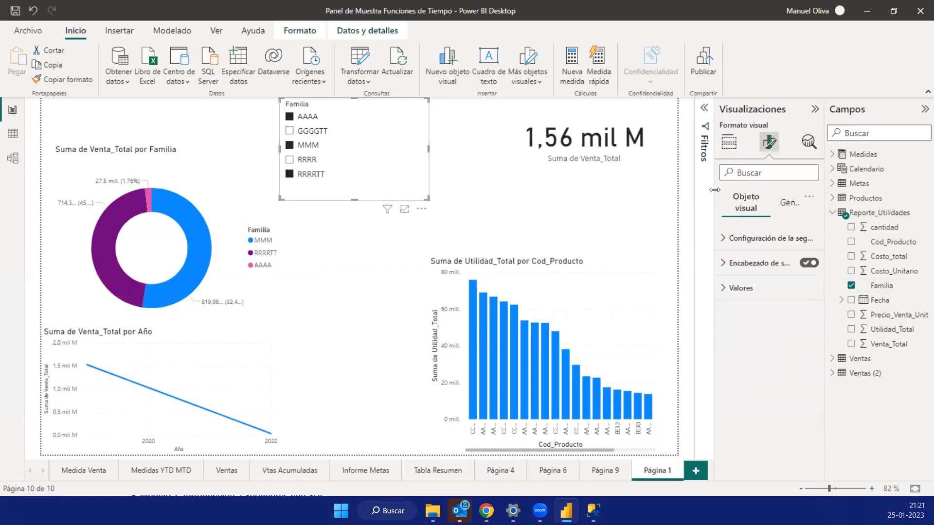
left_click(741, 204)
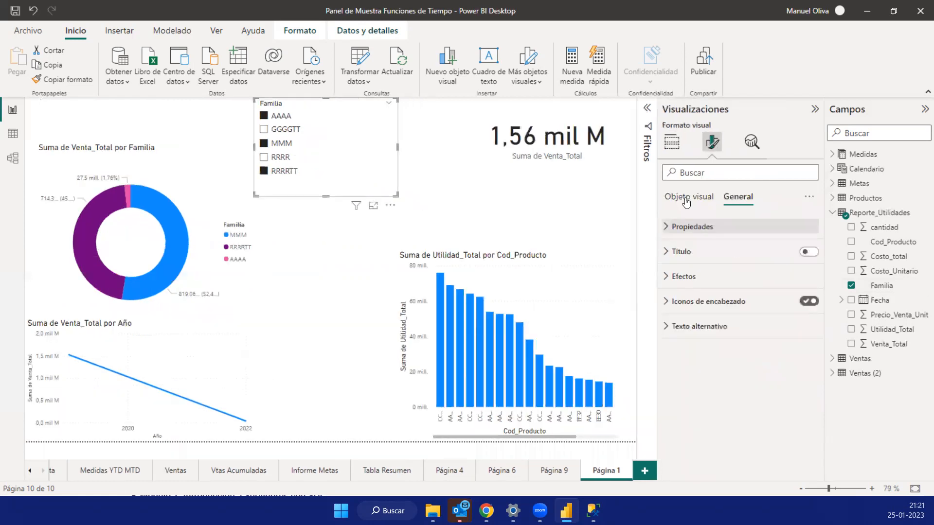
left_click(686, 200)
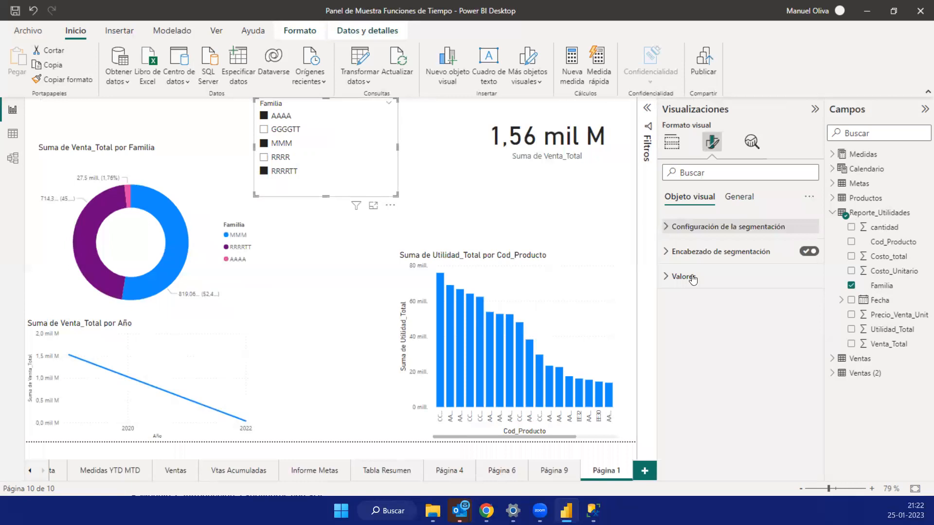
left_click(694, 228)
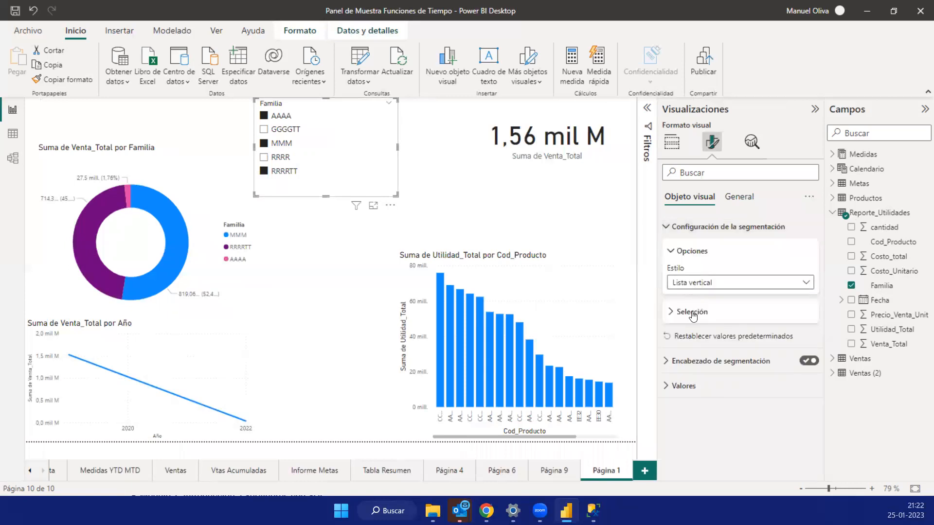
left_click(694, 283)
left_click(253, 151)
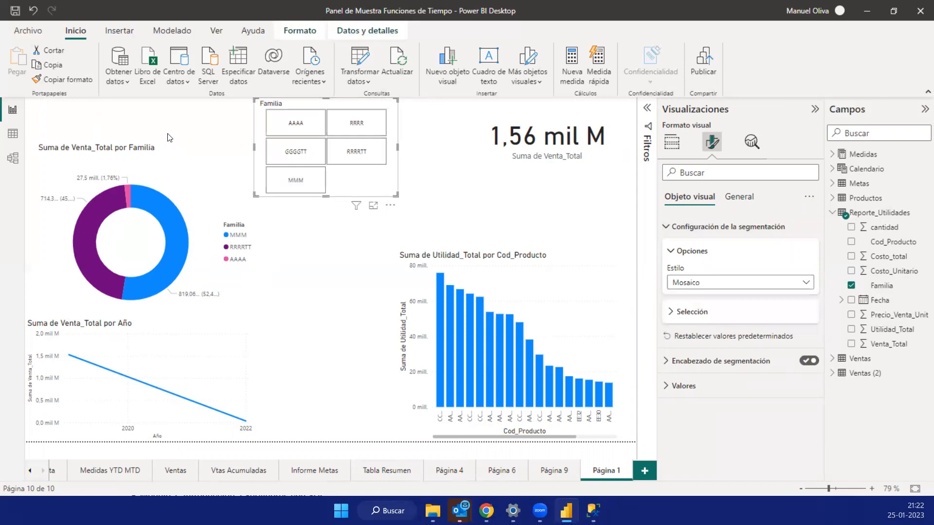
left_click_drag(168, 138, 85, 128)
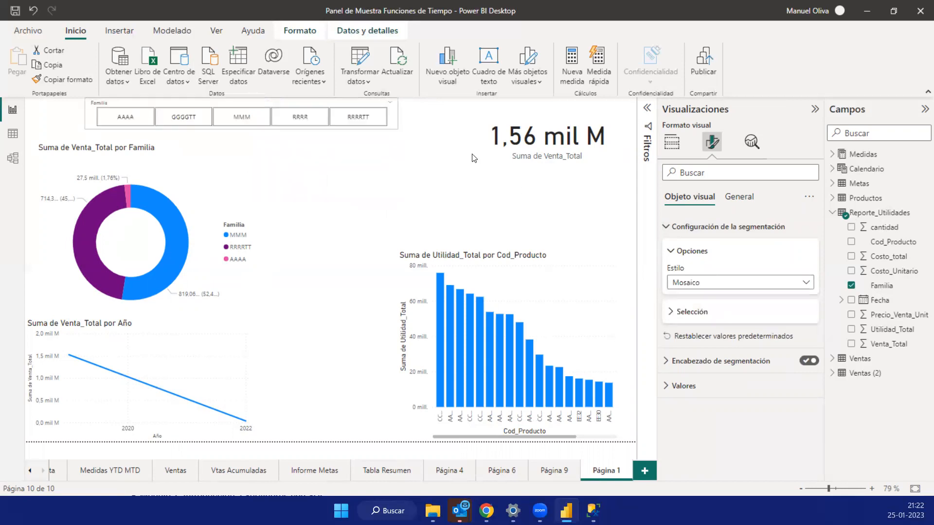
- Filter the page with the Familia tiles so that AAAA, RRRR and RRRRTT are selected
left_click(298, 122)
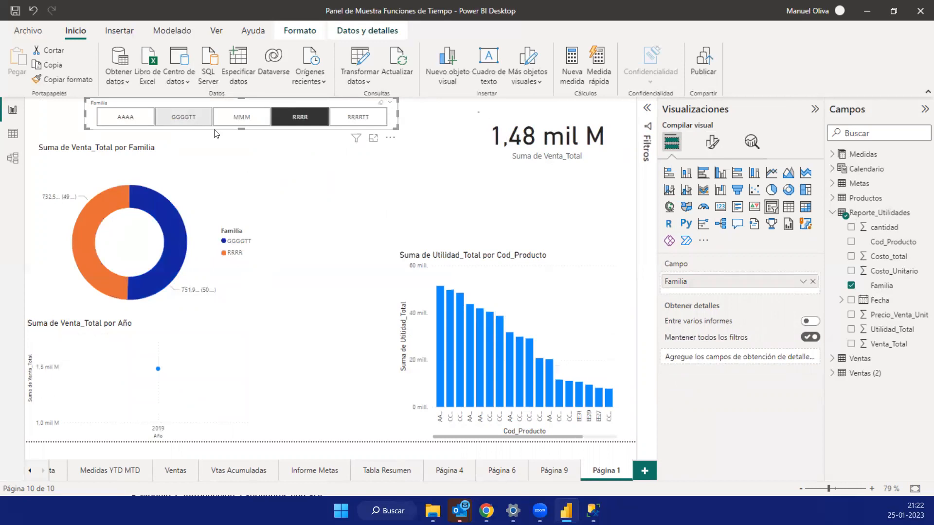
left_click(176, 121)
left_click(126, 117)
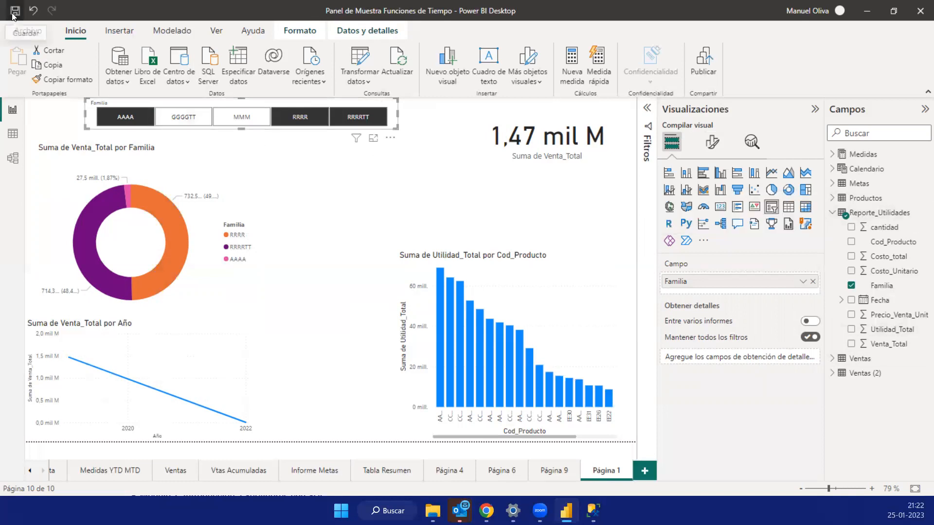
- Switch to SQL Server Management Studio, examine the databases, tables and views of the server, and return to Power BI Desktop
key("alt+Tab")
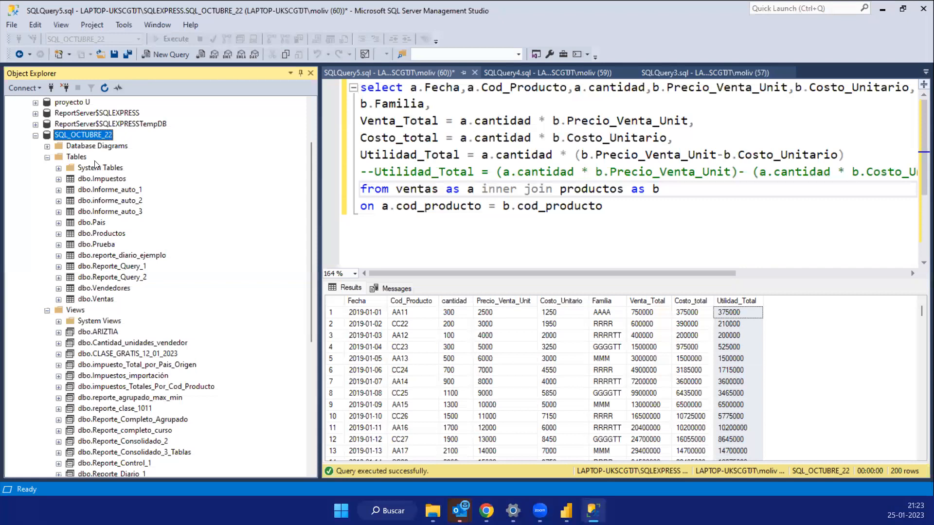
scroll(94, 172, "up", 2)
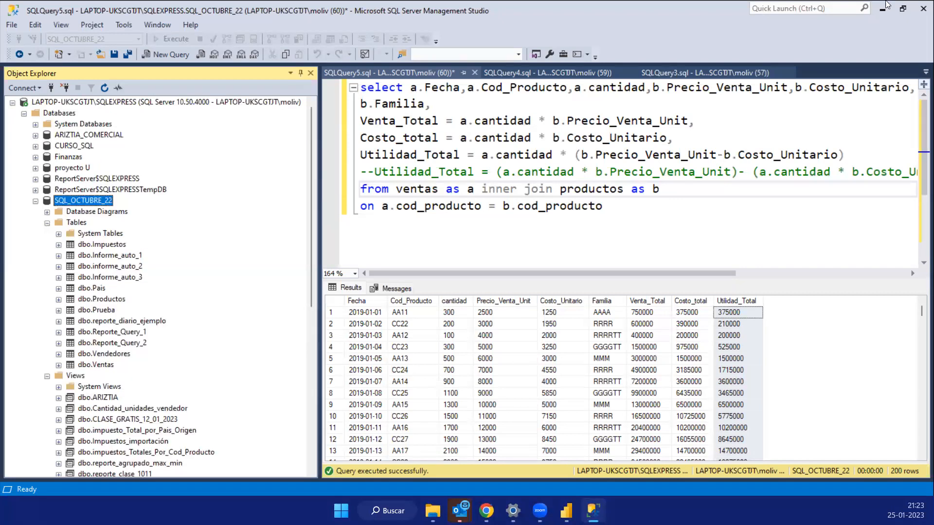
left_click(885, 7)
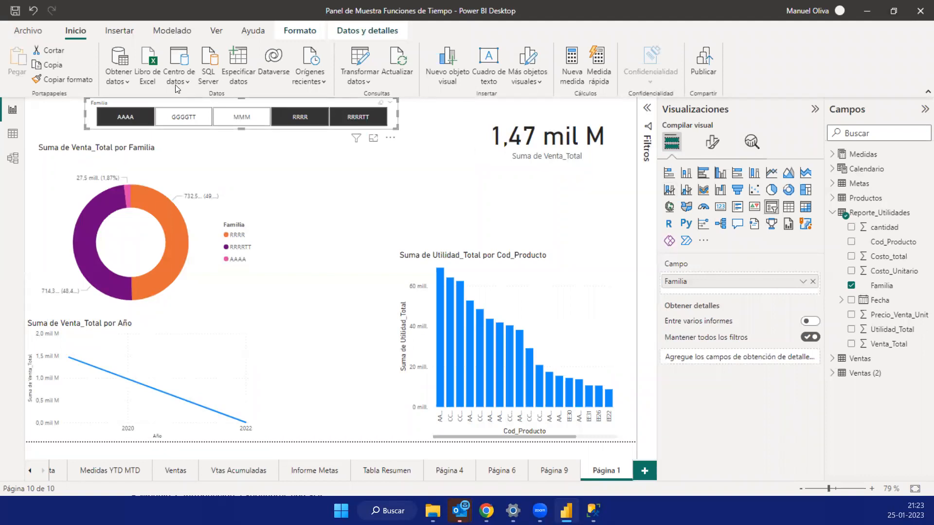
- Save the report and review the measures listed in the Medidas table
left_click(16, 13)
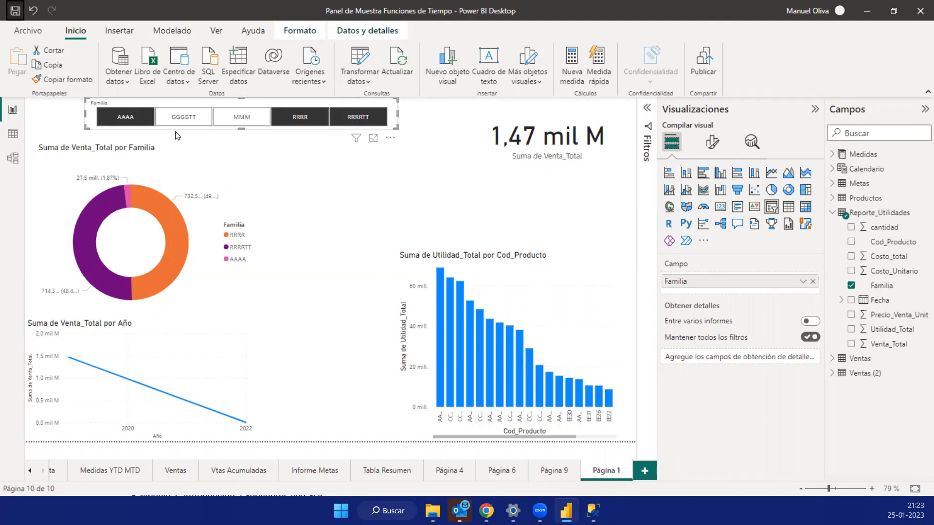
left_click(834, 157)
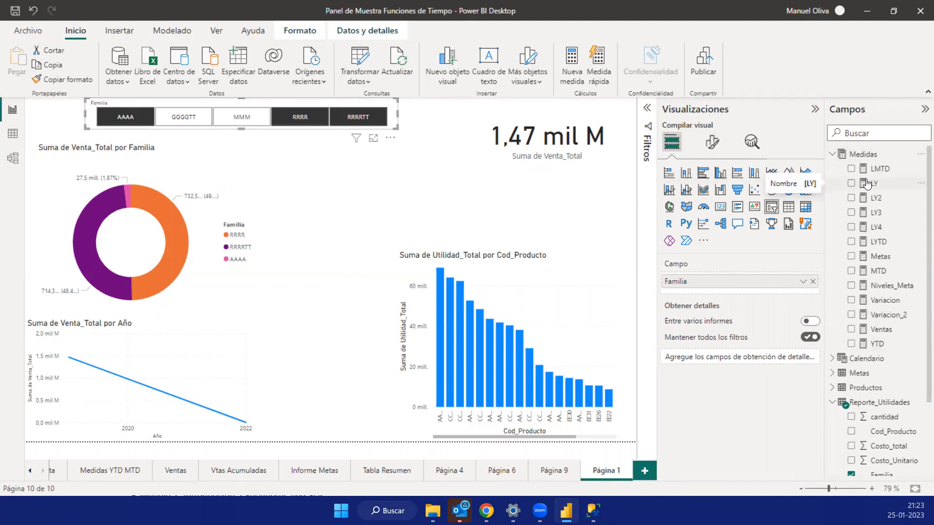
left_click(833, 155)
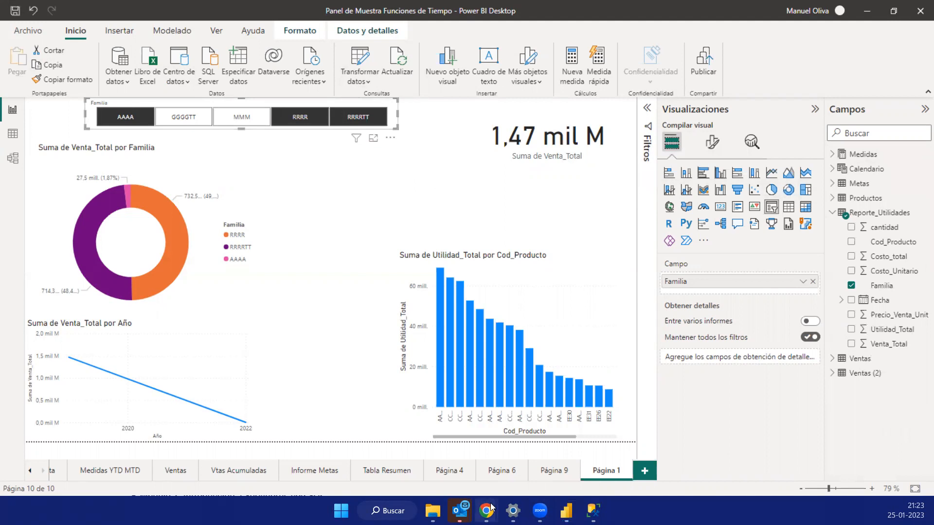
- Switch to Chrome and examine the Clase_Gratis.ipynb notebook in Google Colab
mouse_move(486, 511)
key("alt+Tab")
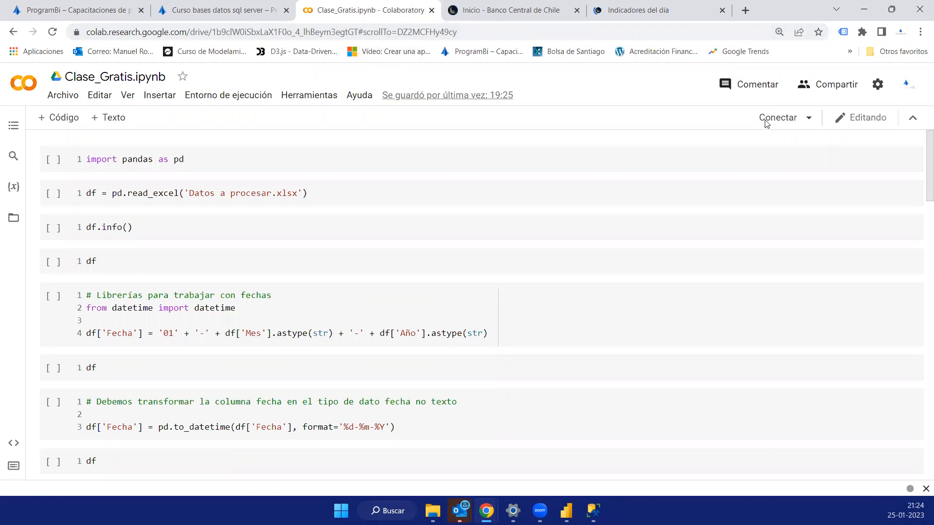
left_click(168, 172)
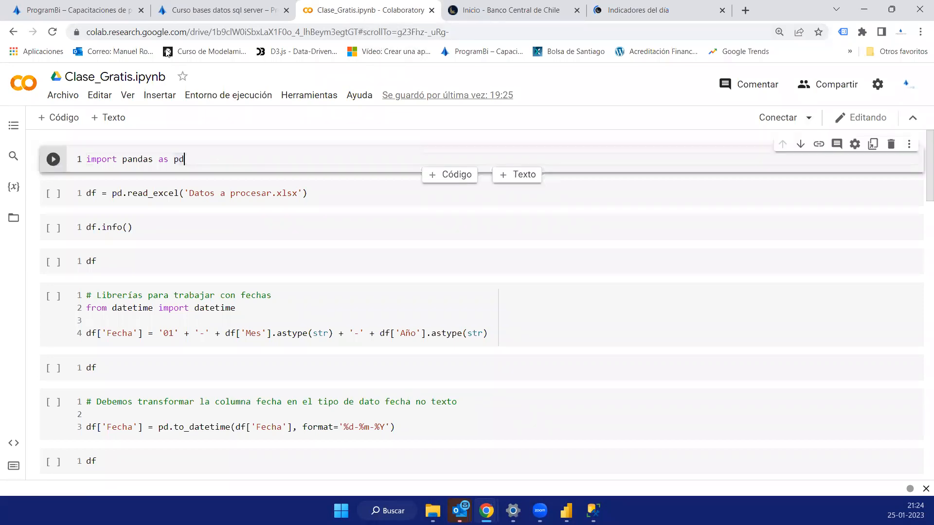
- Search the web for "google colab" in a new browser tab
left_click(746, 10)
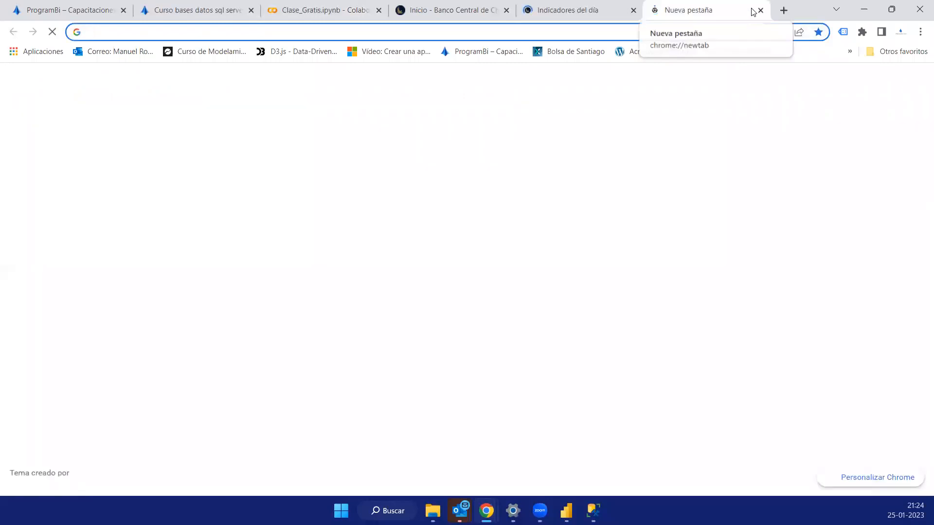
type("GO")
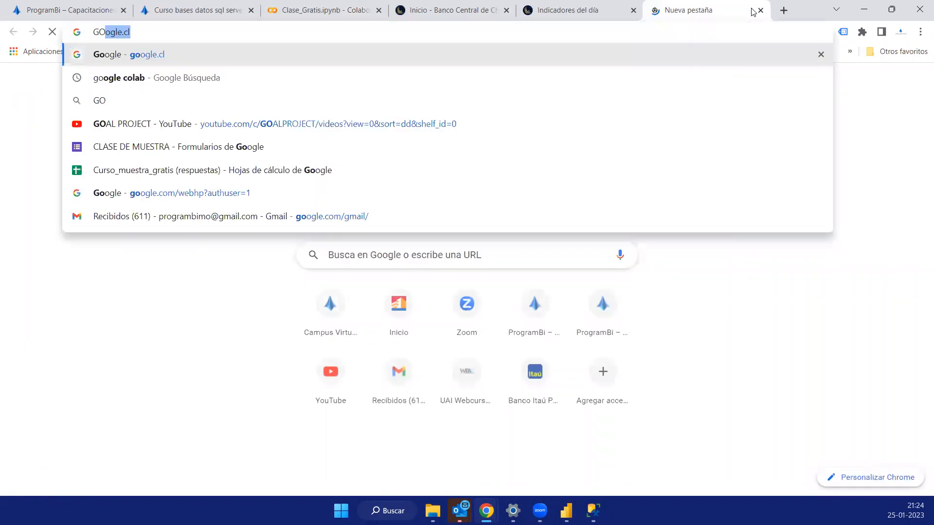
key("BackSpace")
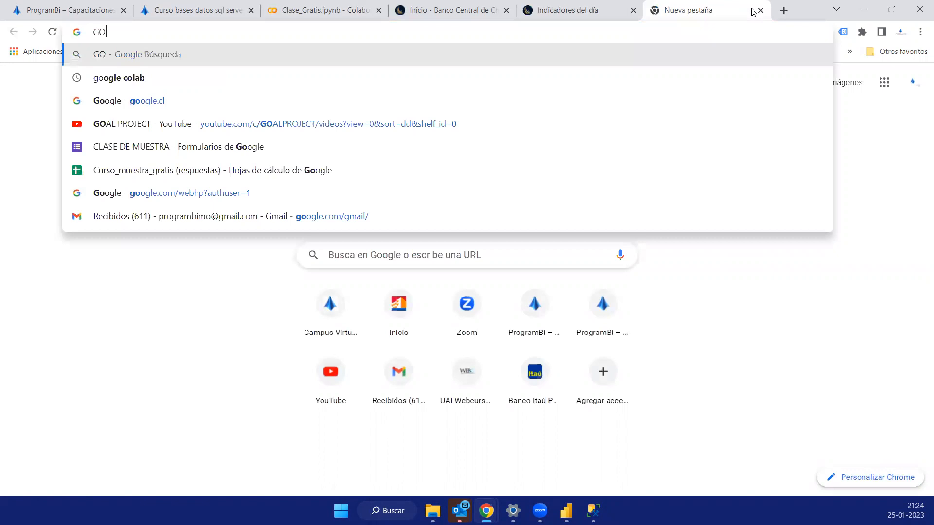
type("ogle ")
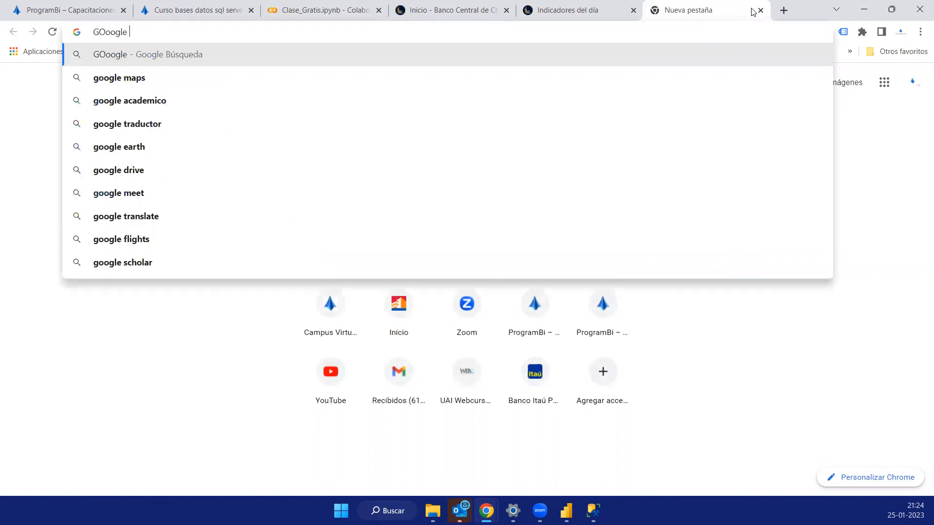
type("col")
key("Down")
key("Return")
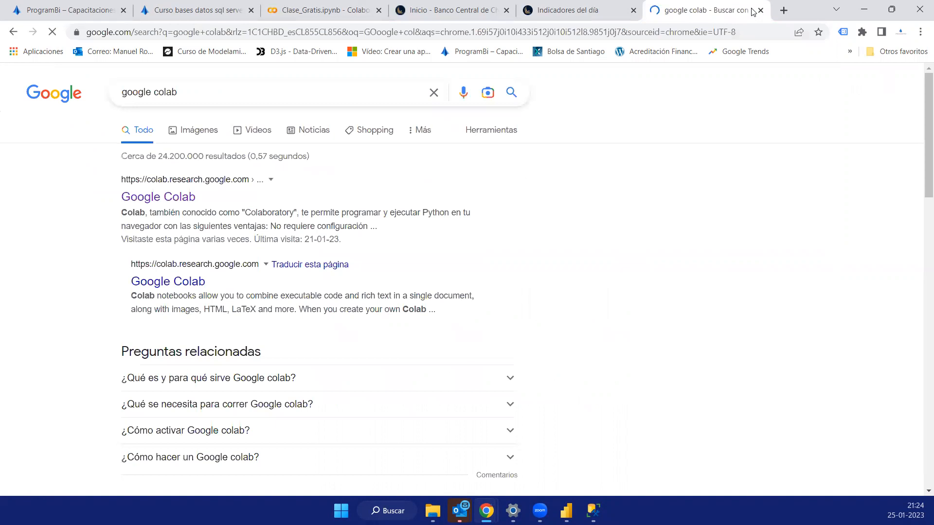
- Open Google Colab from the search results in its own tab, dismiss the recent notebooks list, and create a new notebook
middle_click(149, 199)
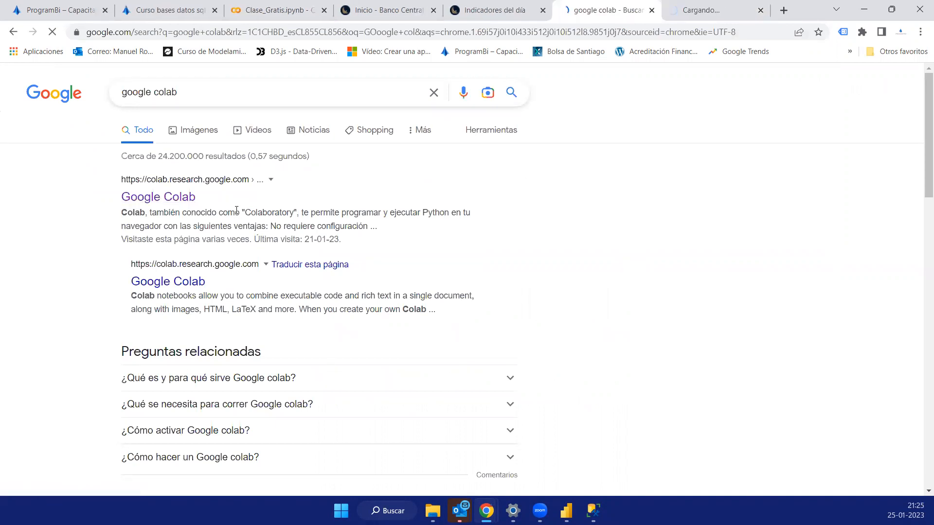
left_click(710, 16)
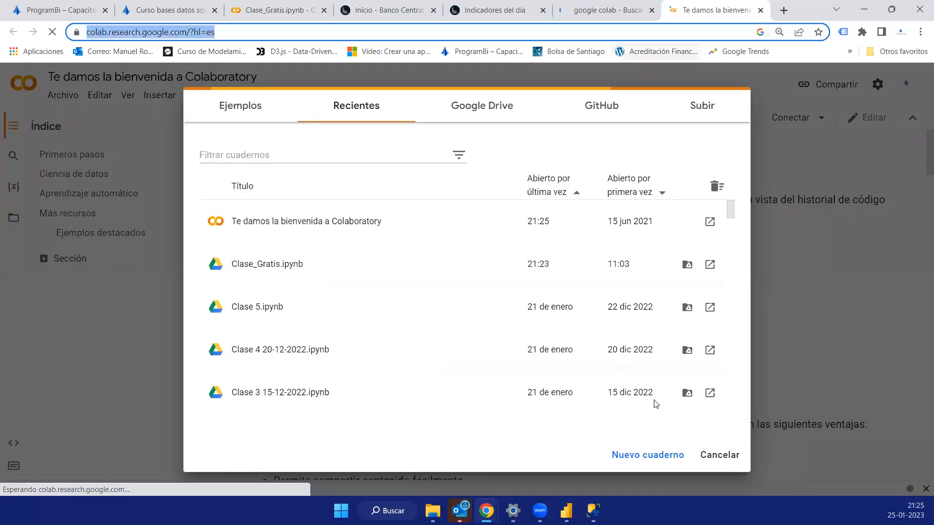
left_click(233, 24)
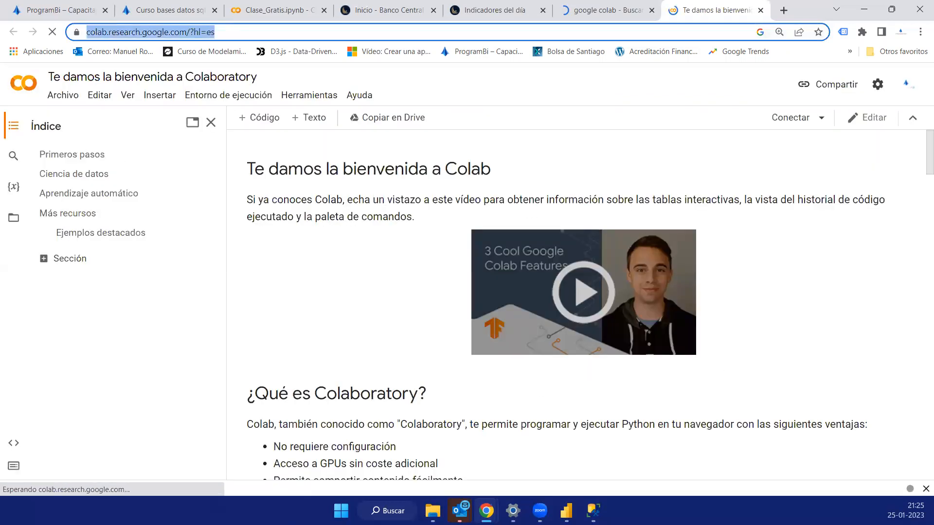
key("alt+Tab")
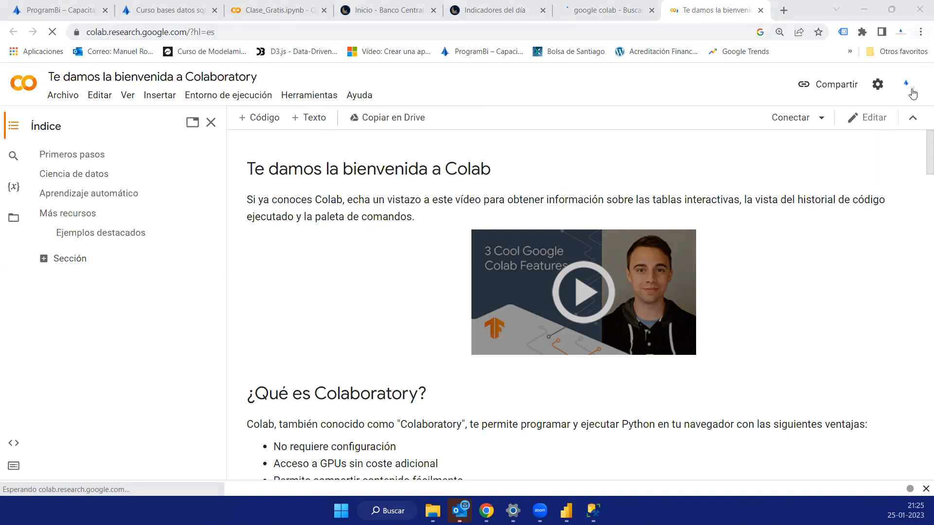
left_click(63, 97)
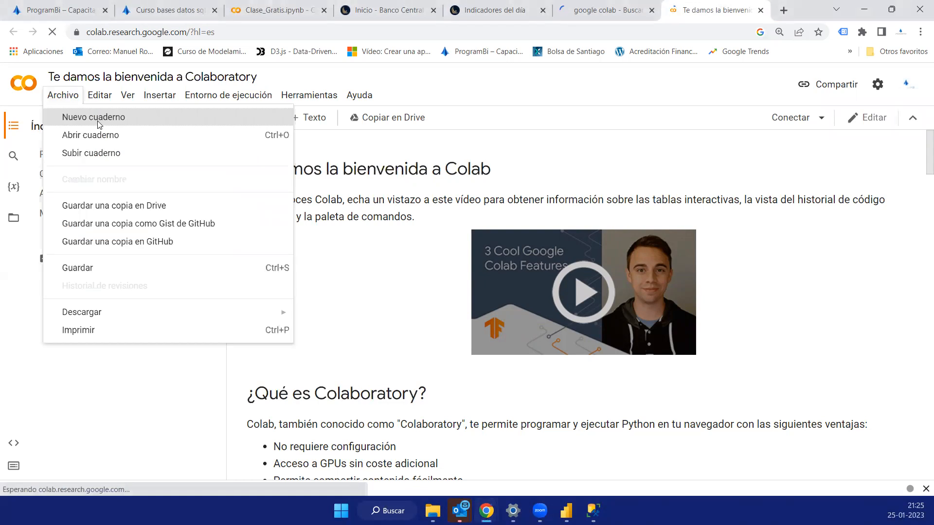
left_click(100, 125)
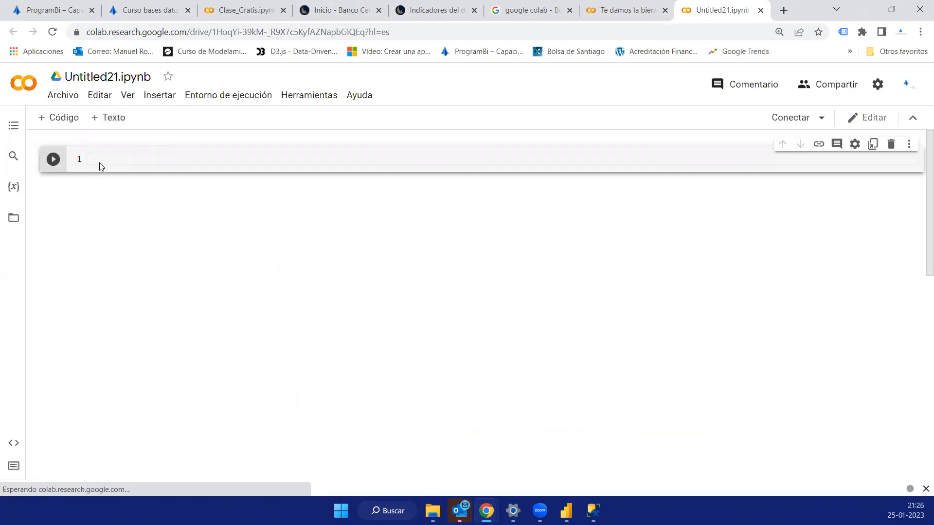
- Assign the value 2 to both Numero_1 and Numero_2 on separate lines of the first code cell
type("Numero_1 = 2")
key("Return")
type("Numer")
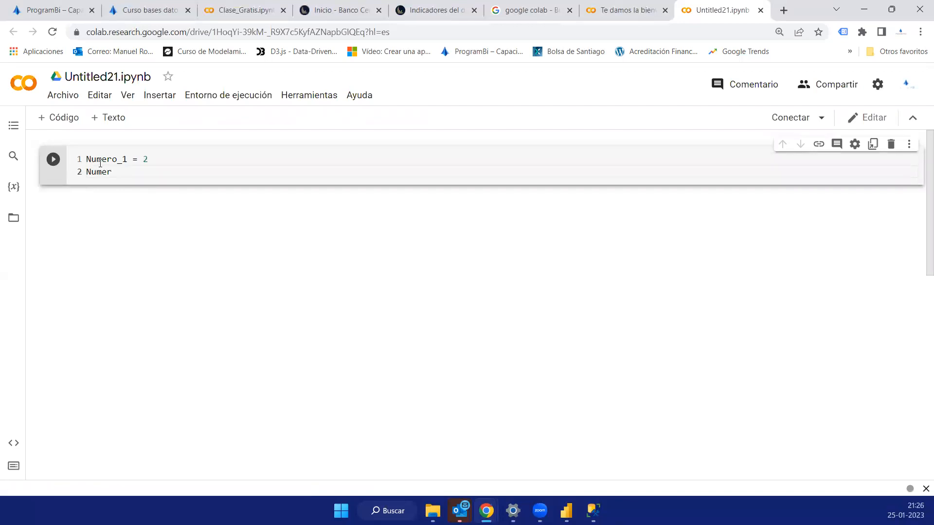
type("o_2 = 2")
key("Return")
- Add the line Suma = Numero_1 + Numero_2 to the first cell and run the cell
type("S")
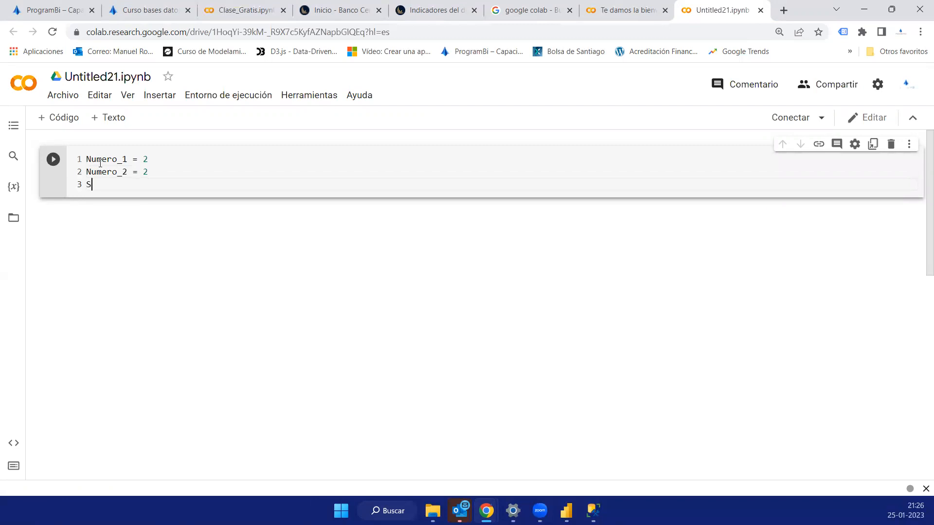
type("uma = Numero_1 + Numero_2")
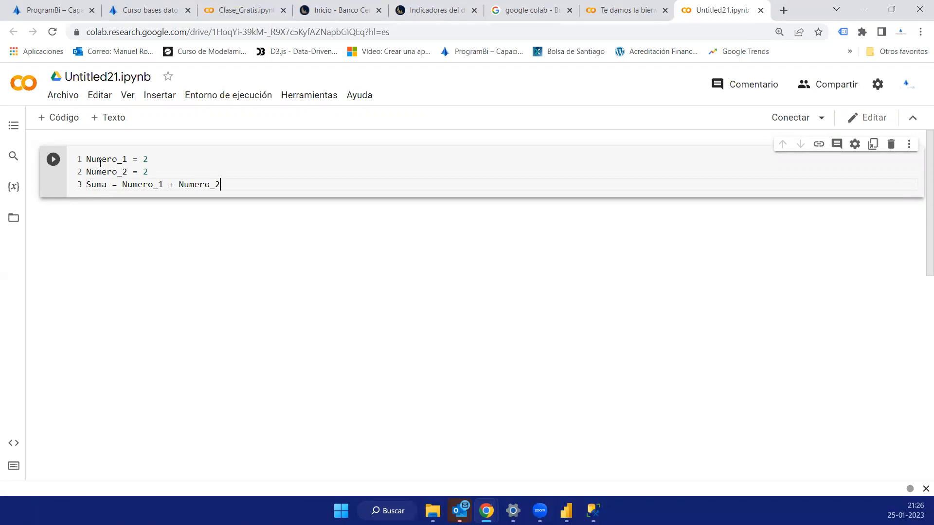
left_click(53, 167)
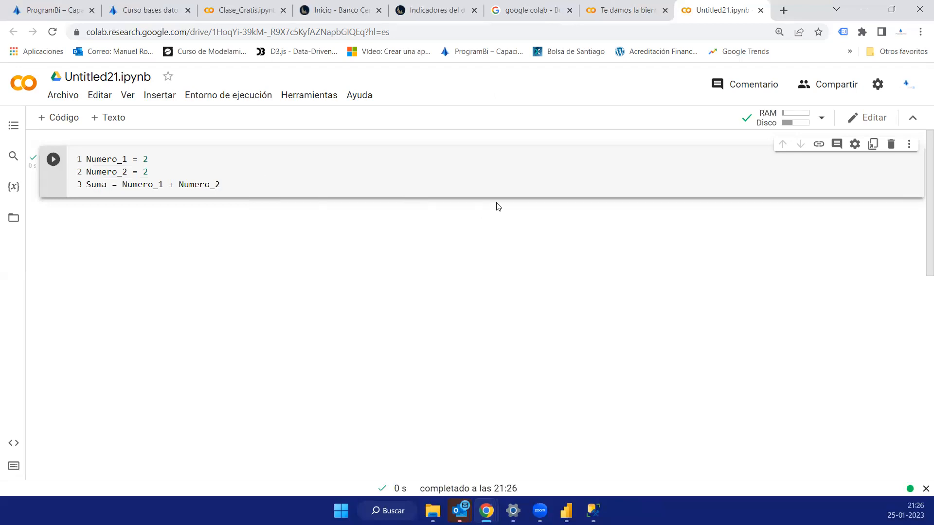
- Insert a code cell below with print(Suma), run it, and review the code of both cells
left_click(446, 202)
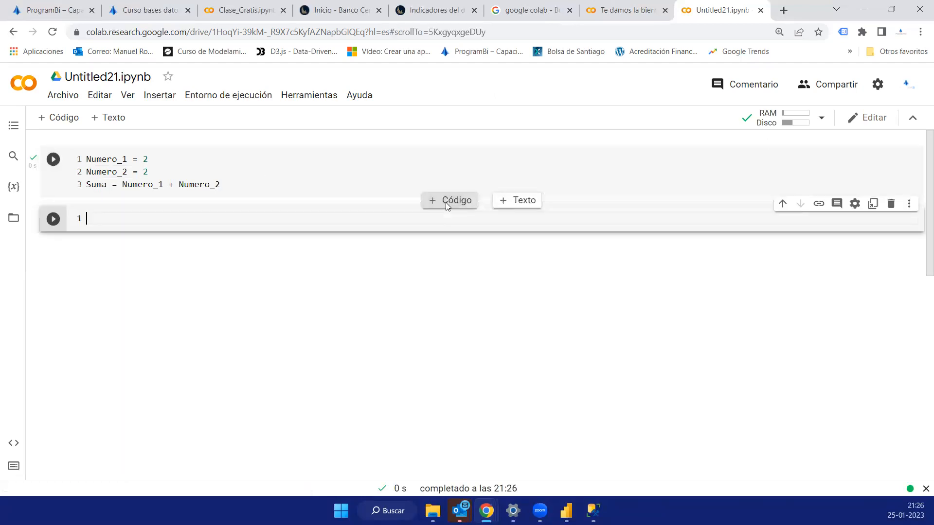
type("print(Suma")
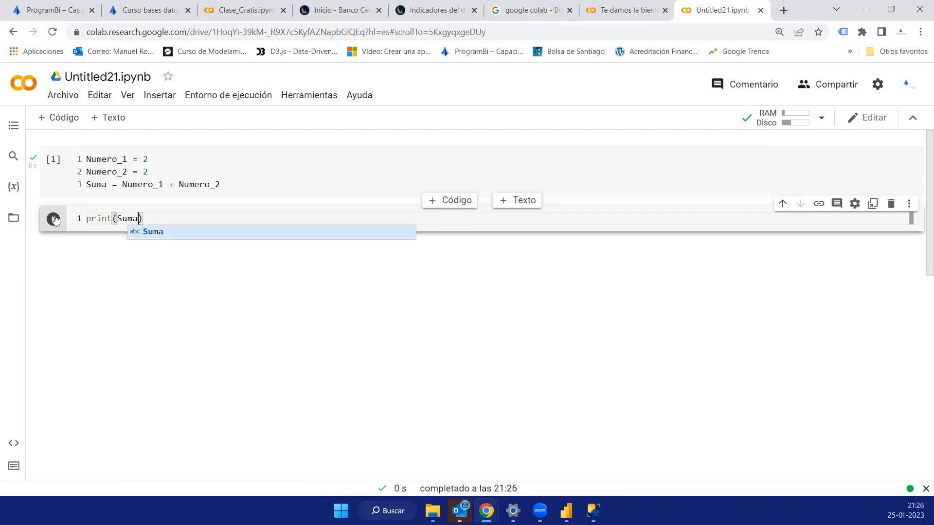
left_click(53, 219)
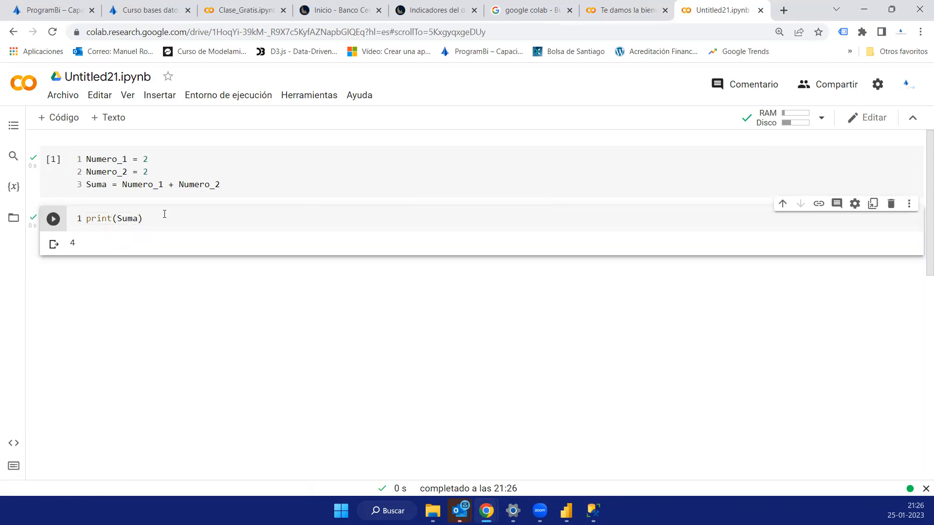
left_click_drag(146, 214, 80, 218)
left_click(156, 172)
left_click_drag(156, 172, 82, 160)
left_click(166, 163)
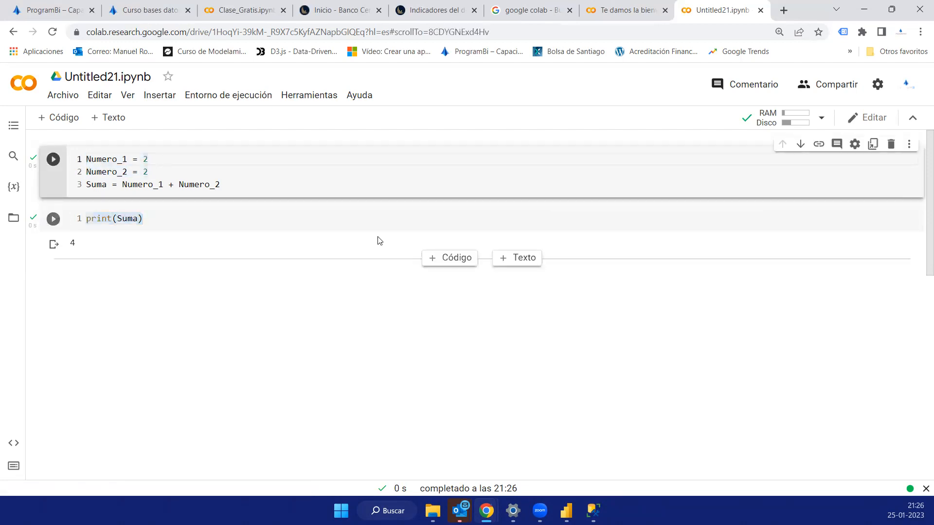
- Insert a third code cell that assigns input() to Numero_1 and to Numero_2 on separate lines
left_click(448, 262)
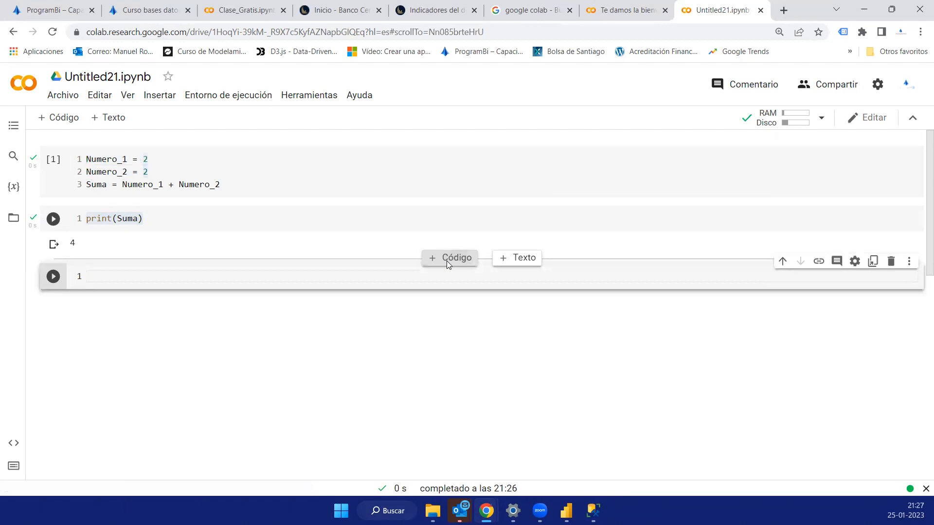
type("_numero")
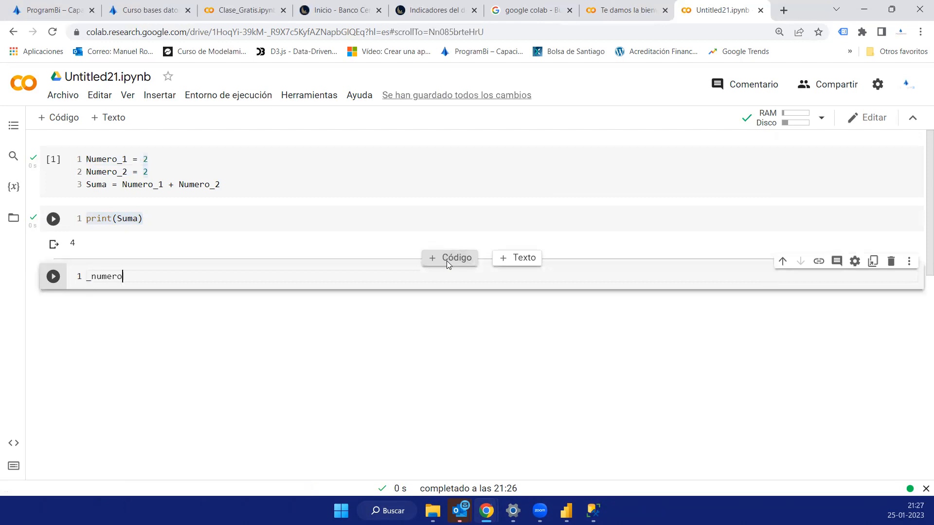
key("BackSpace")
key("BackSpace")
key("BackSpace")
key("BackSpace")
key("BackSpace")
key("BackSpace")
key("BackSpace")
type("Numero_1 = input()")
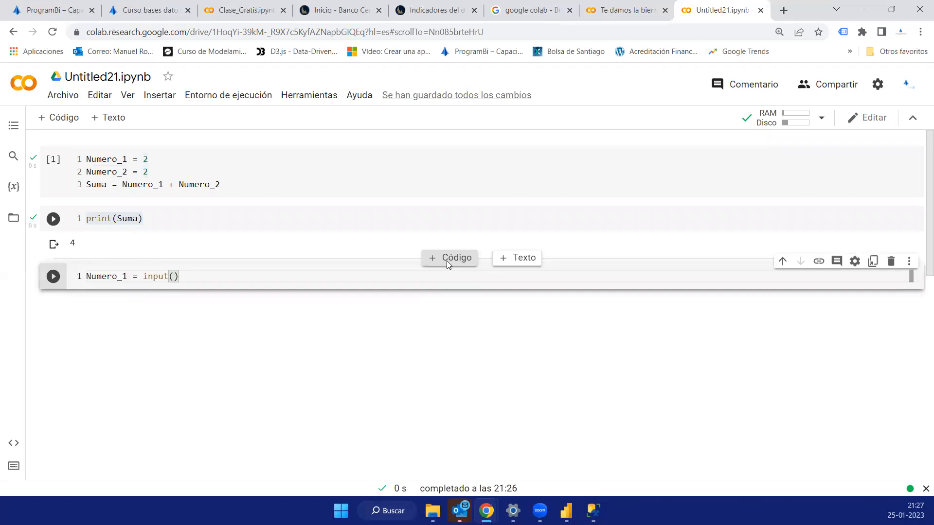
key("Return")
type("Numero")
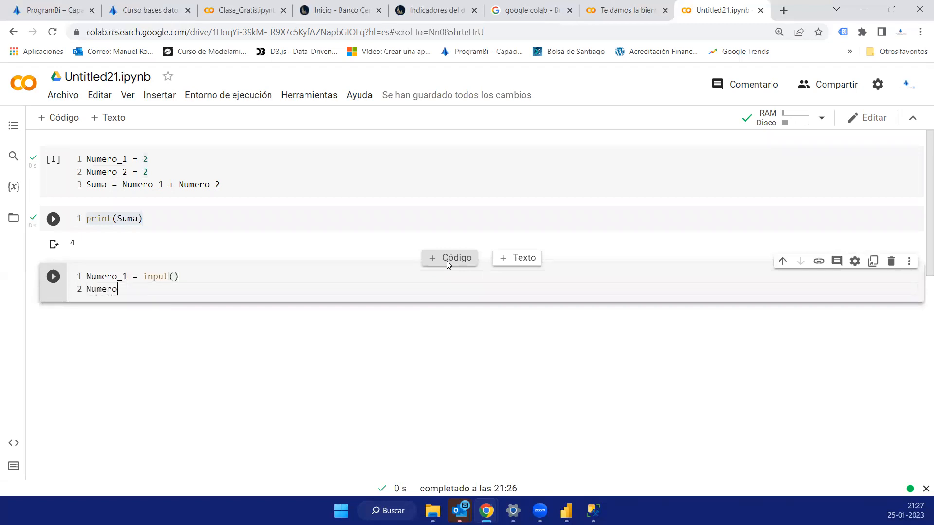
type("_2 = input()")
- Run the input cell, supplying 20 for Numero_1 and 50 for Numero_2
left_click(53, 276)
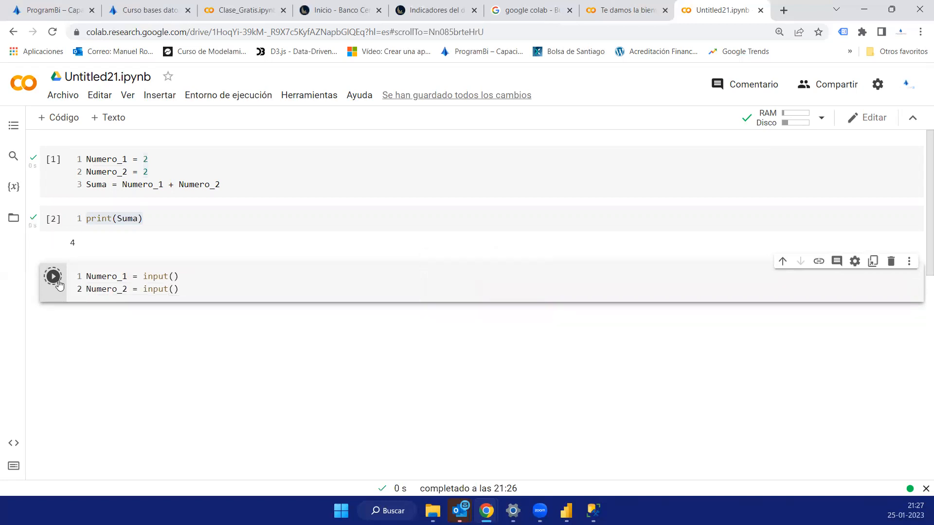
type("20")
key("Return")
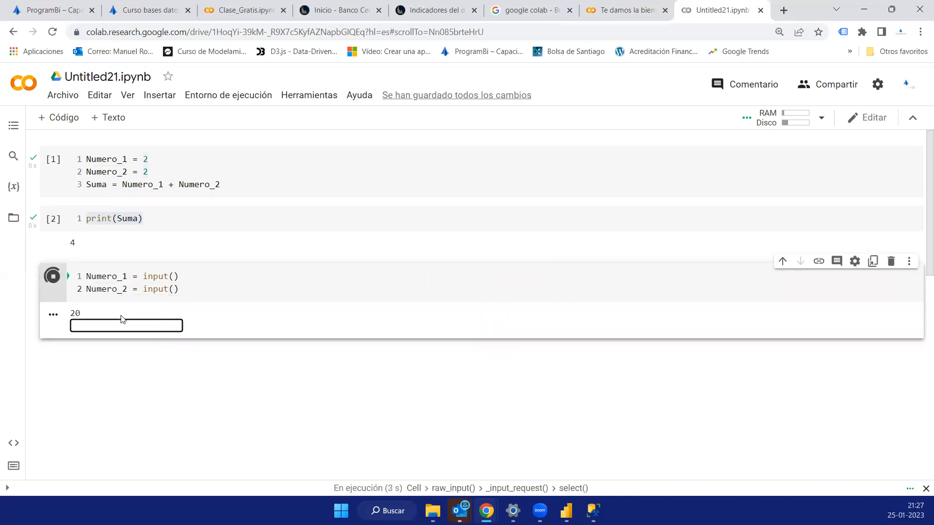
type("50")
key("Return")
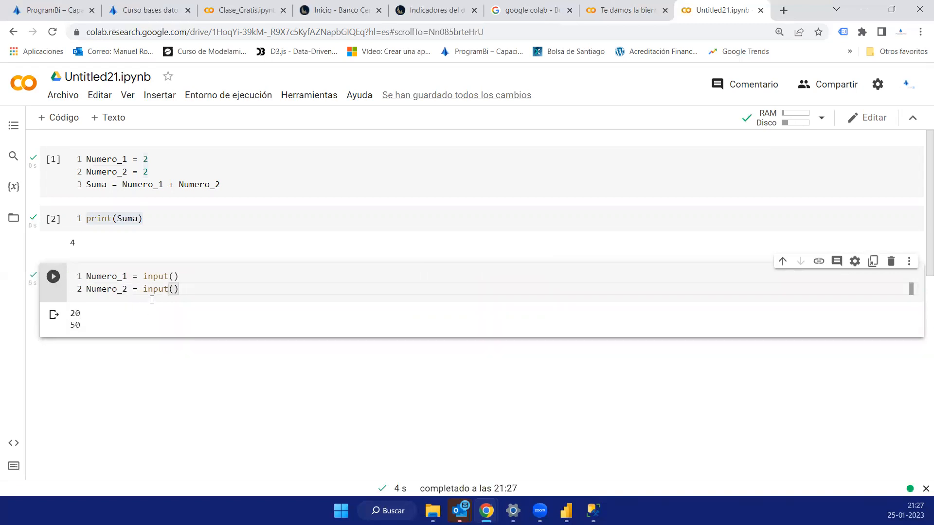
- Examine how the two entered values correspond to the Numero_1 and Numero_2 input() assignments
left_click_drag(177, 291, 123, 291)
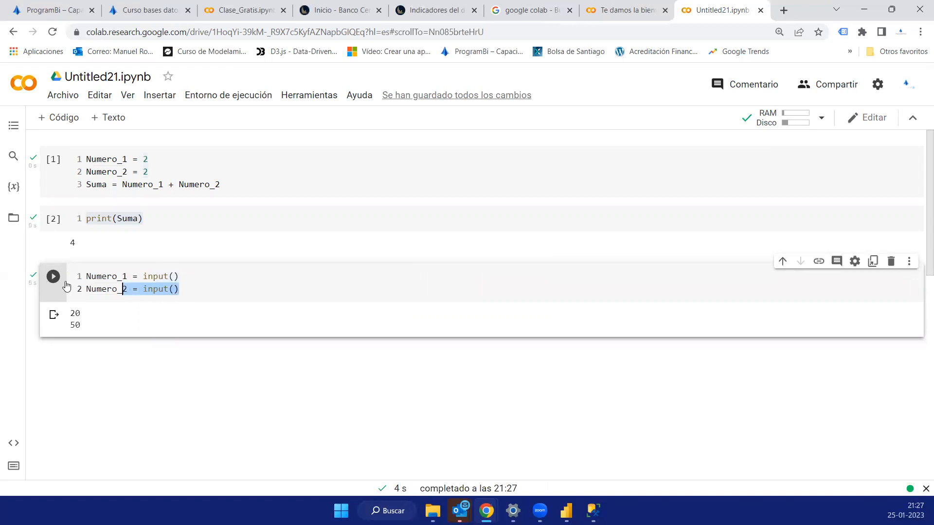
left_click_drag(67, 286, 80, 276)
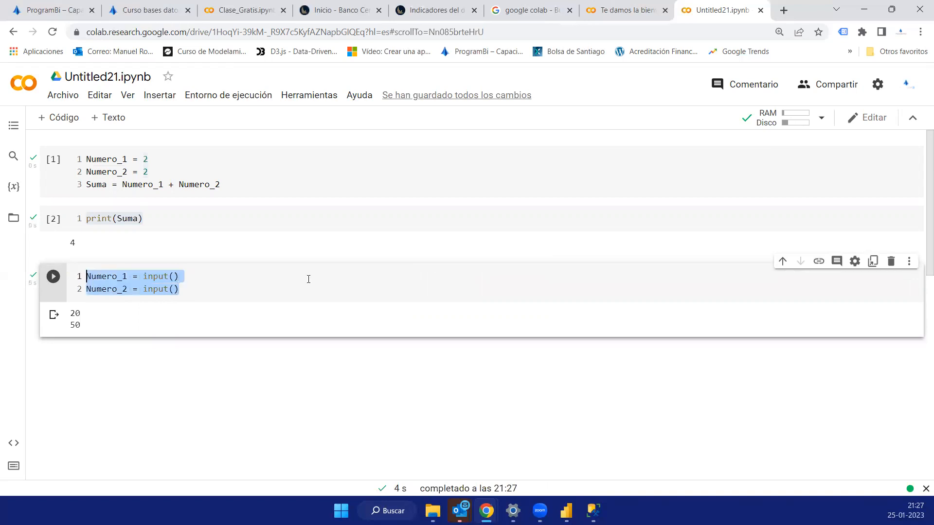
left_click_drag(76, 316, 78, 321)
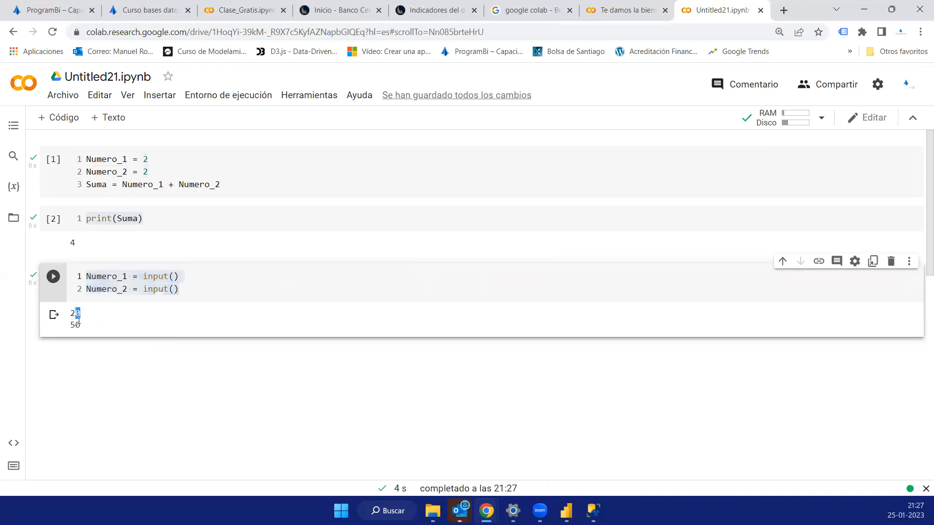
double_click(76, 315)
double_click(74, 326)
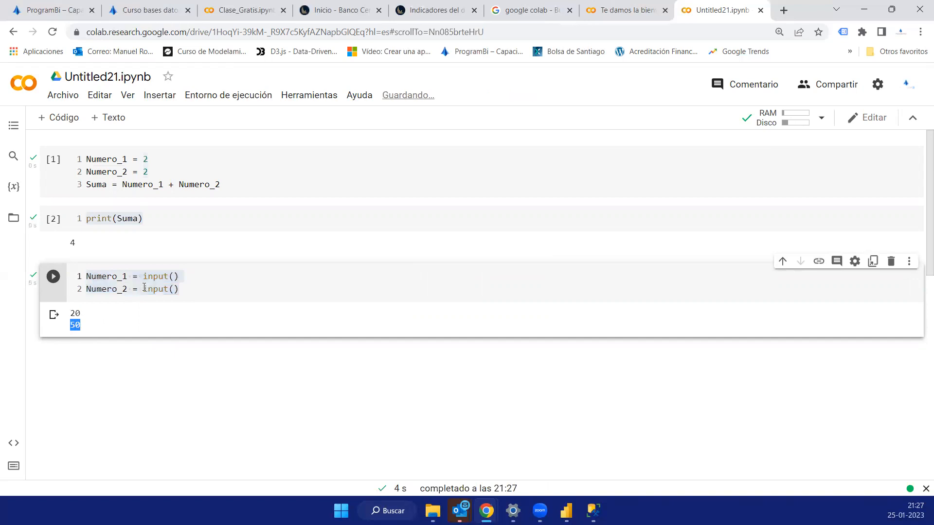
double_click(88, 276)
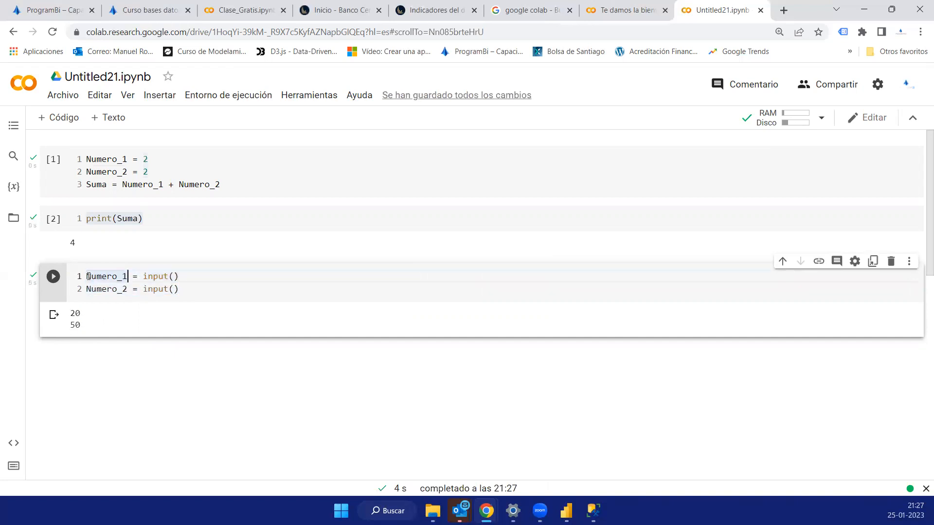
double_click(89, 277)
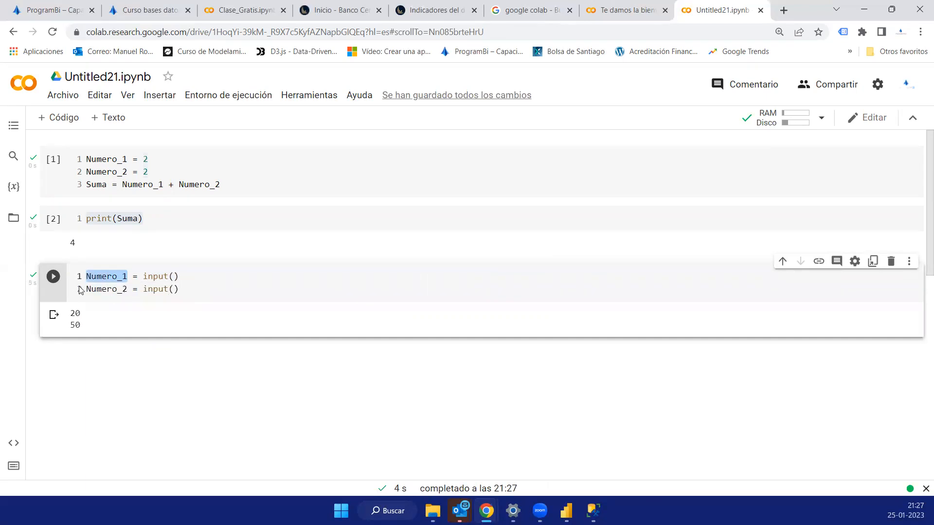
- Insert a code cell with type(Numero_1), run it, and check the data type it returns
left_click(440, 339)
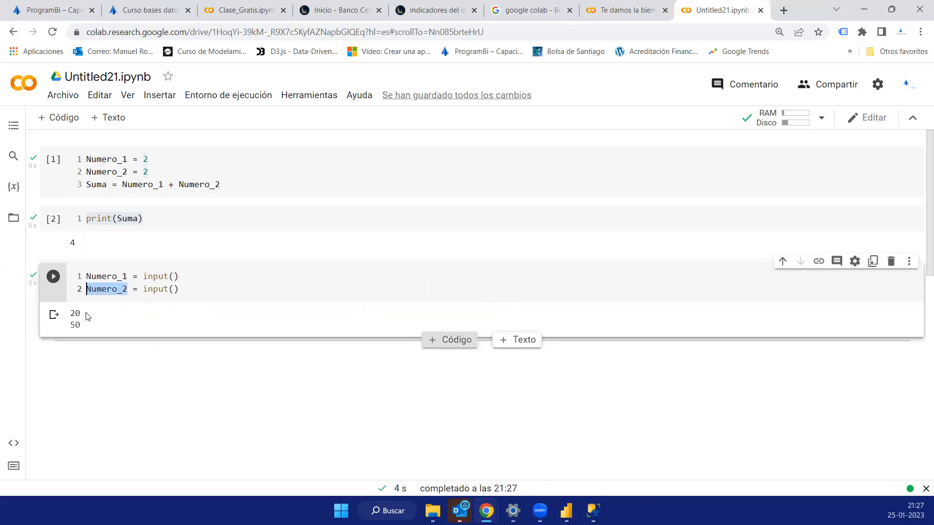
type("type(Numero_1")
key("ctrl+Return")
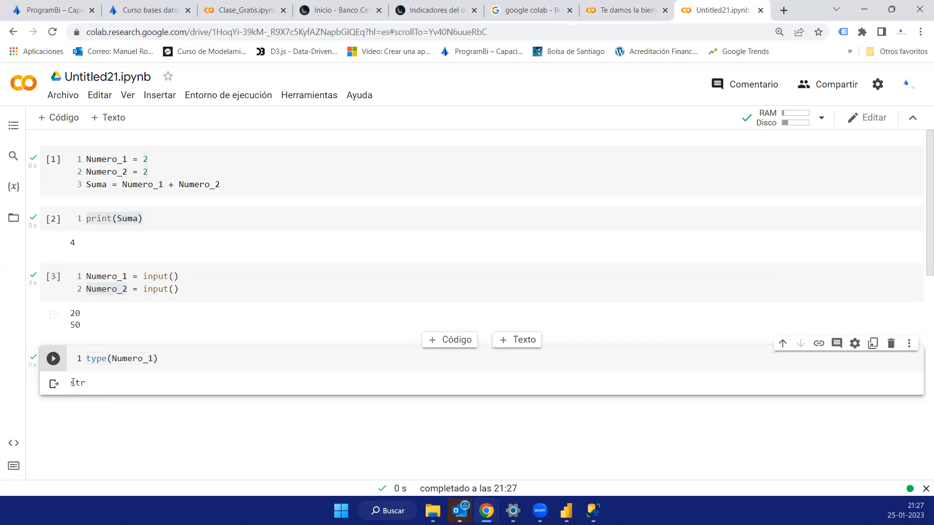
double_click(101, 392)
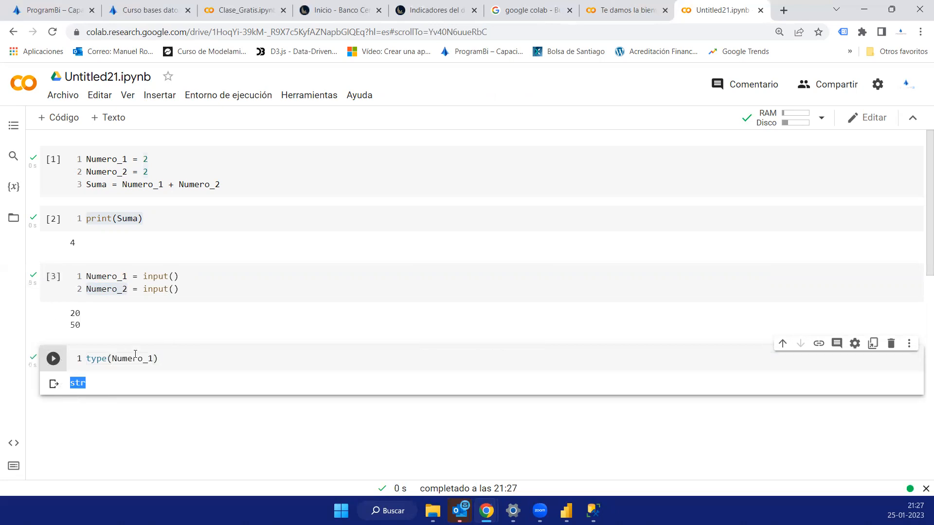
- Wrap the input() calls of Numero_1 and Numero_2 in int() to convert the entries to integers
left_click_drag(184, 276, 79, 292)
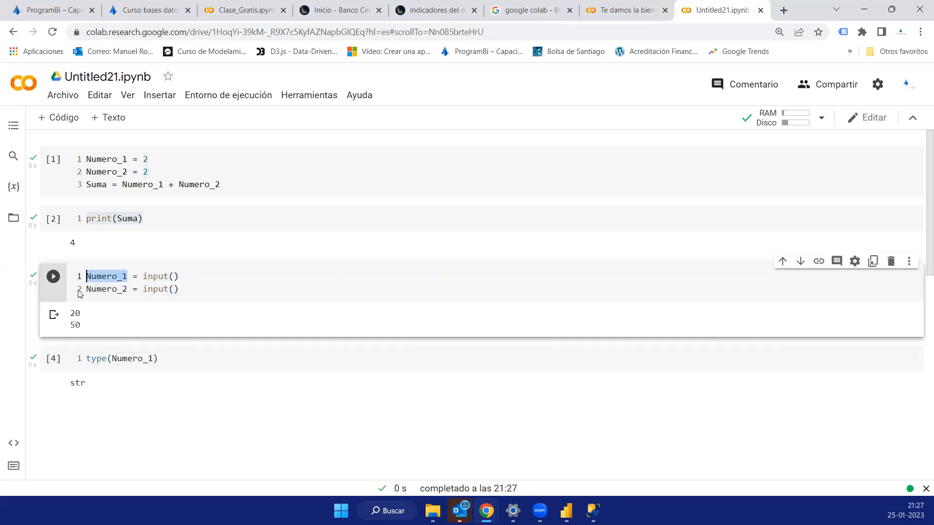
left_click(205, 272)
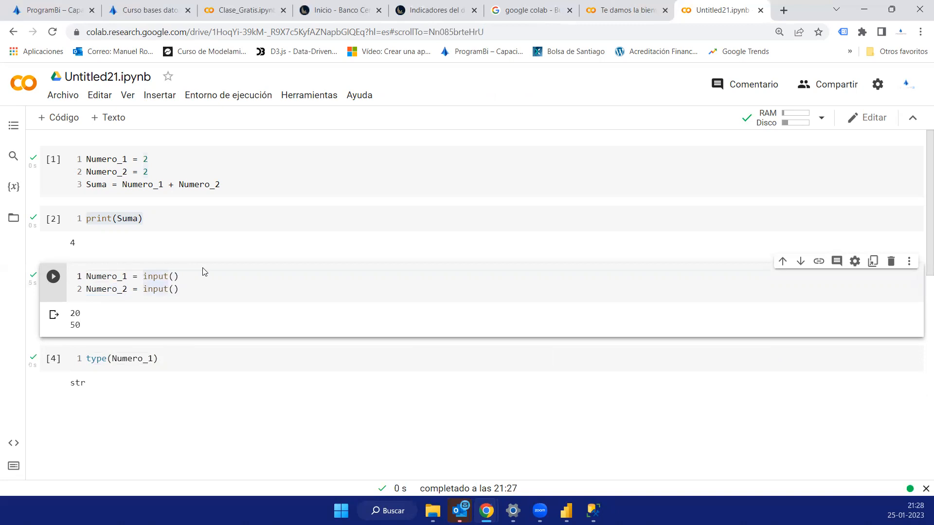
type("int(in")
left_click(229, 275)
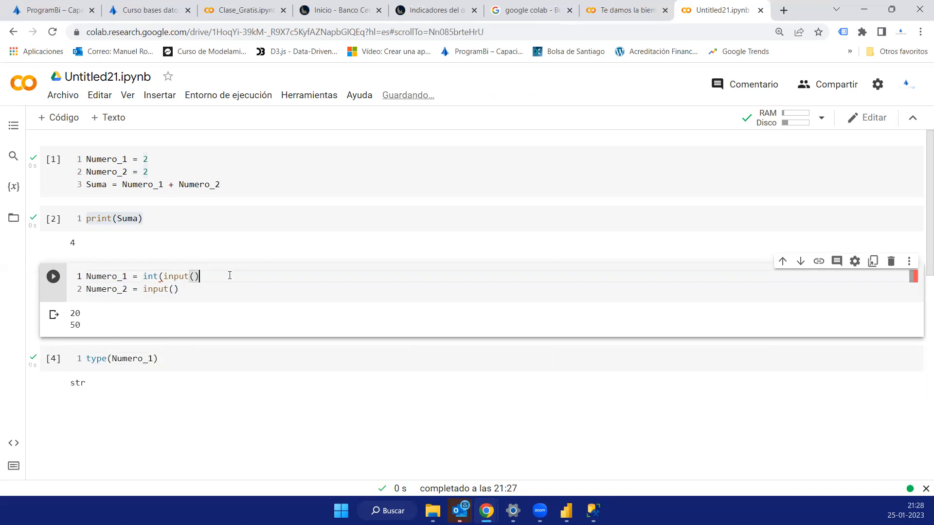
type(")")
left_click(140, 291)
left_click(141, 291)
type("int(")
left_click(219, 291)
type(")")
- Rerun the int(input()) cell with 20 and 30 as entries, and rerun type(Numero_1) to check its data type
left_click(53, 277)
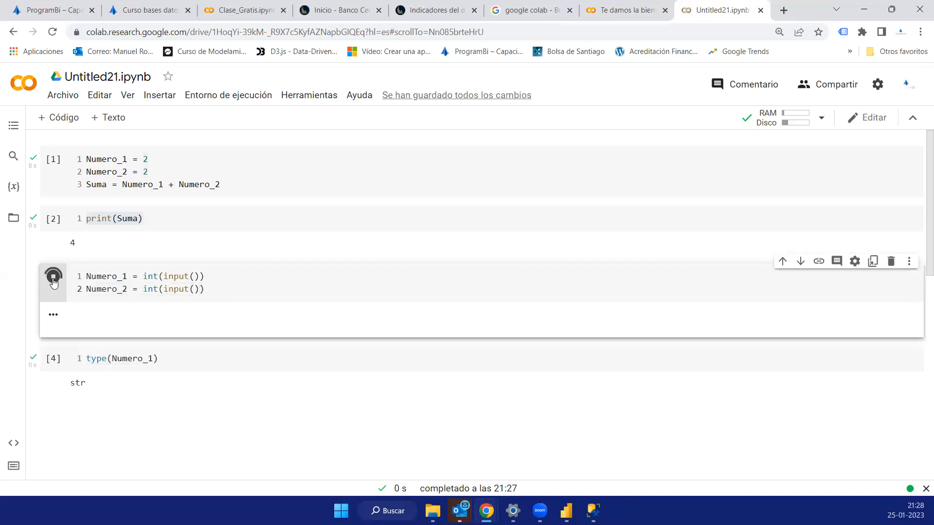
type("20")
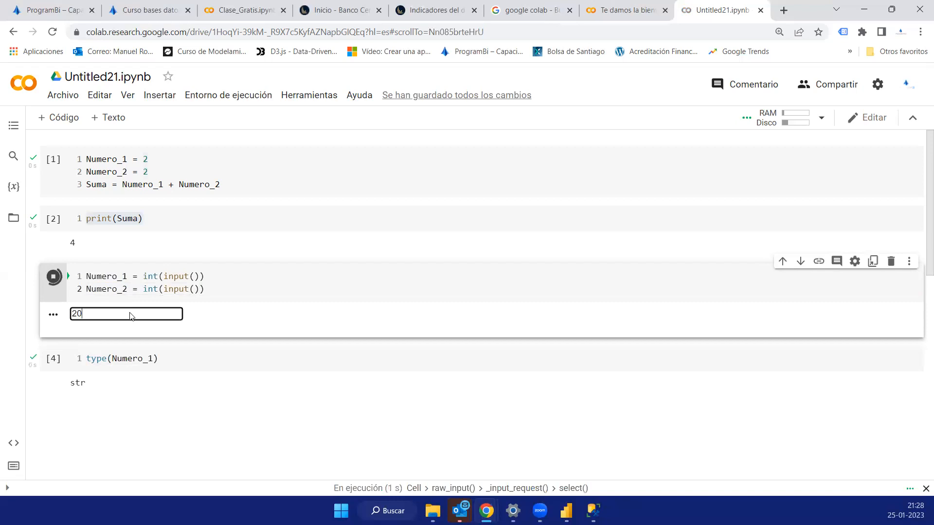
key("Return")
type("30")
key("Return")
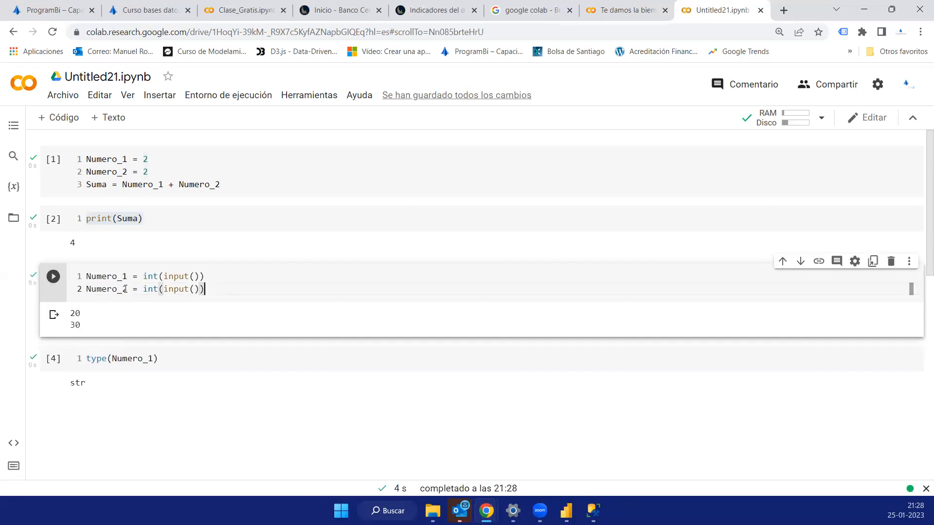
left_click(54, 359)
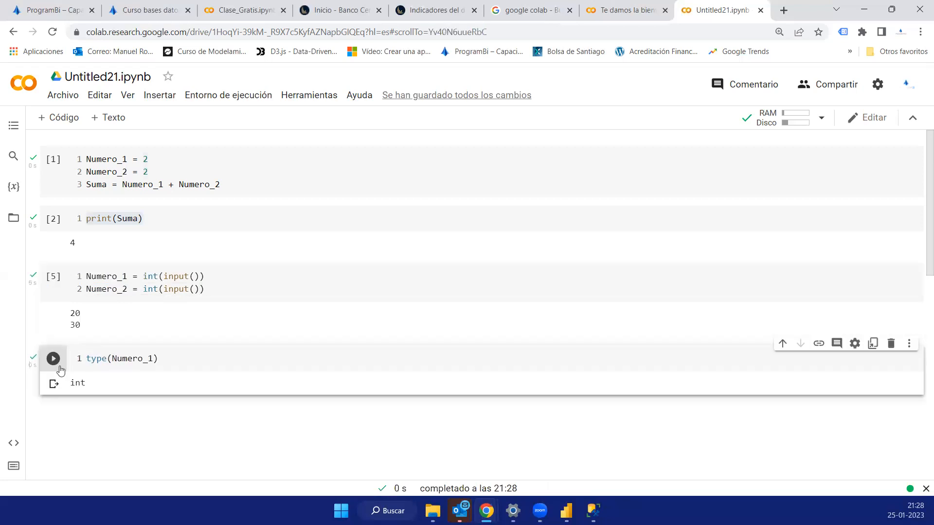
double_click(76, 383)
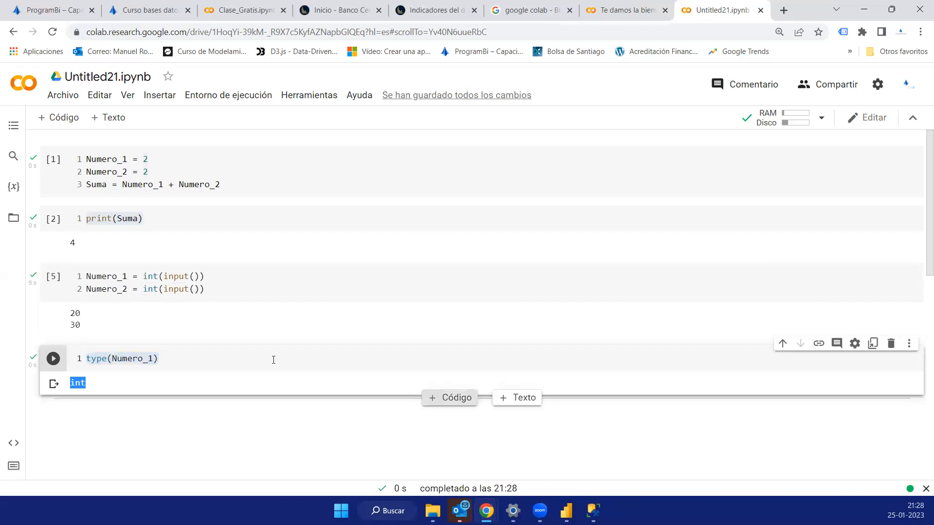
- Insert a code cell below the type check that assigns Total=Numero_1+Numero_2
left_click(450, 398)
type("Numero")
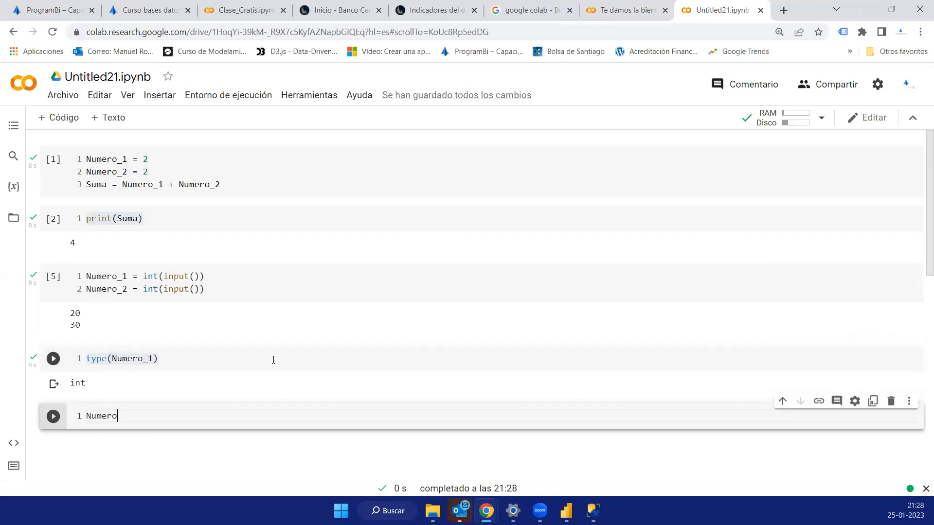
key("BackSpace")
type("_1+Numero")
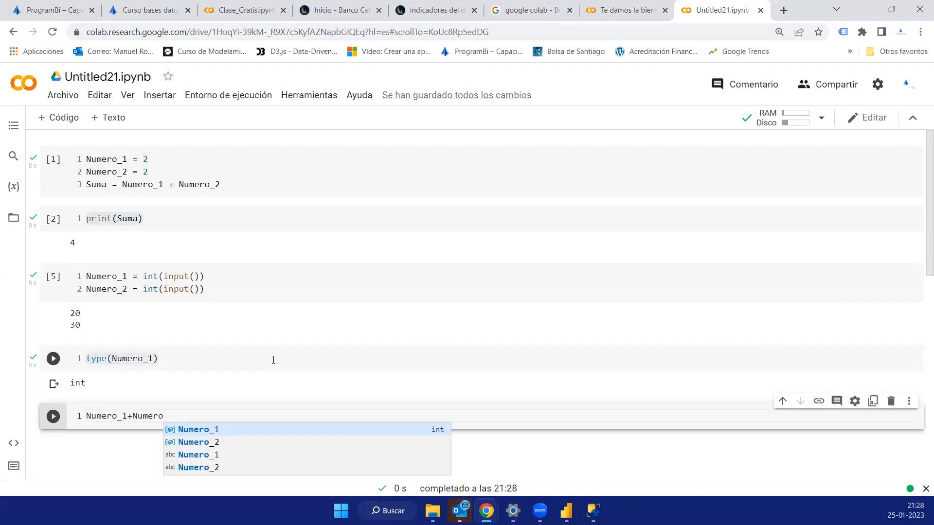
type("_1")
type("2")
type("Tot")
type("al=")
left_click(229, 417)
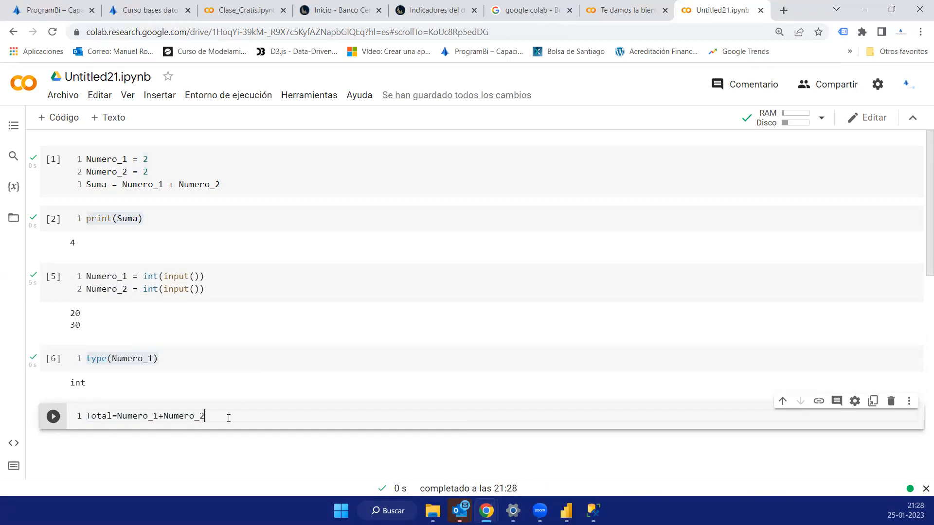
- Add print(Total) as the second line of the Total cell and run the cell
key("Return")
type("print(Total")
scroll(229, 416, "down", 2)
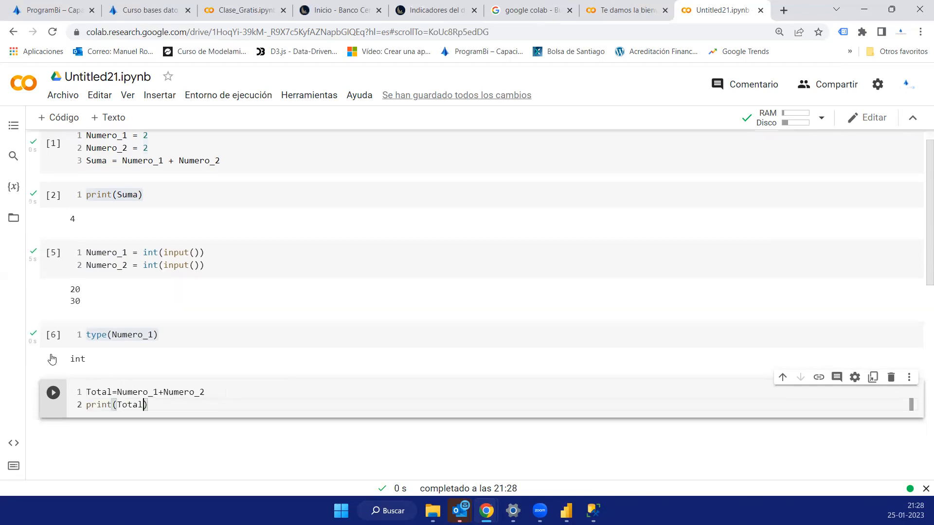
key("ctrl+Return")
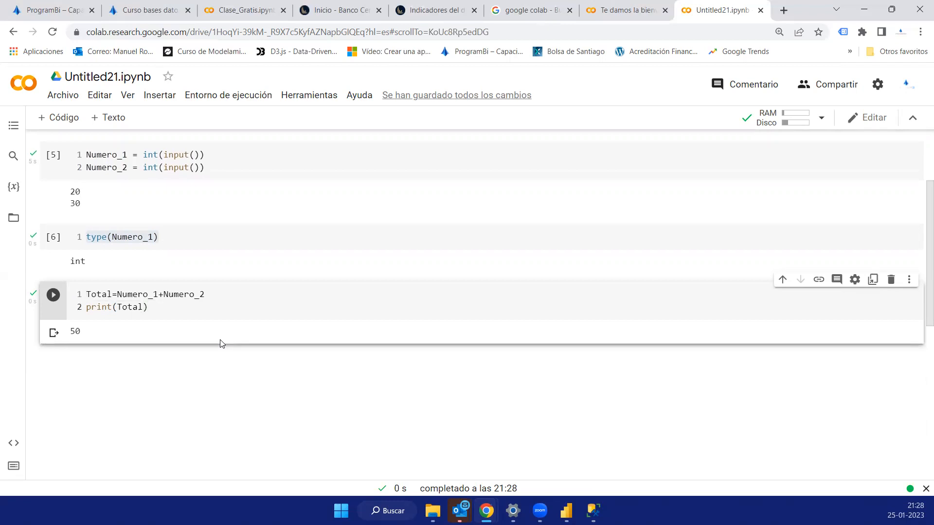
- Compare the fixed Numero_1 and Numero_2 assignments in the first cell with the int(input()) versions and the Total calculation
scroll(220, 341, "up", 2)
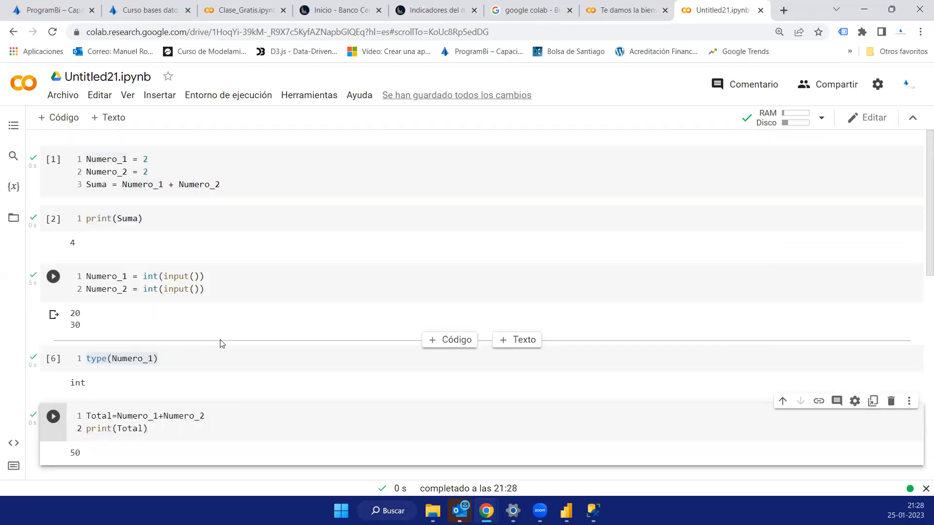
left_click(124, 155)
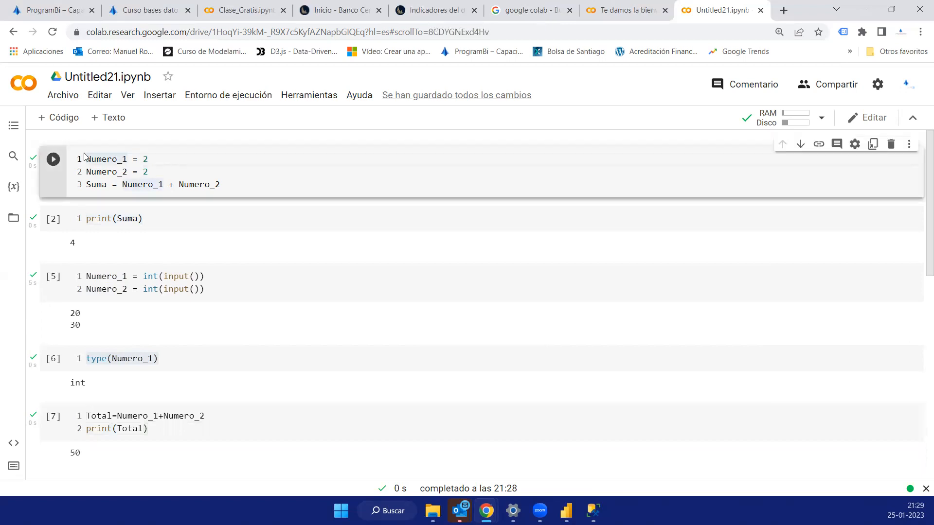
left_click_drag(87, 158, 152, 177)
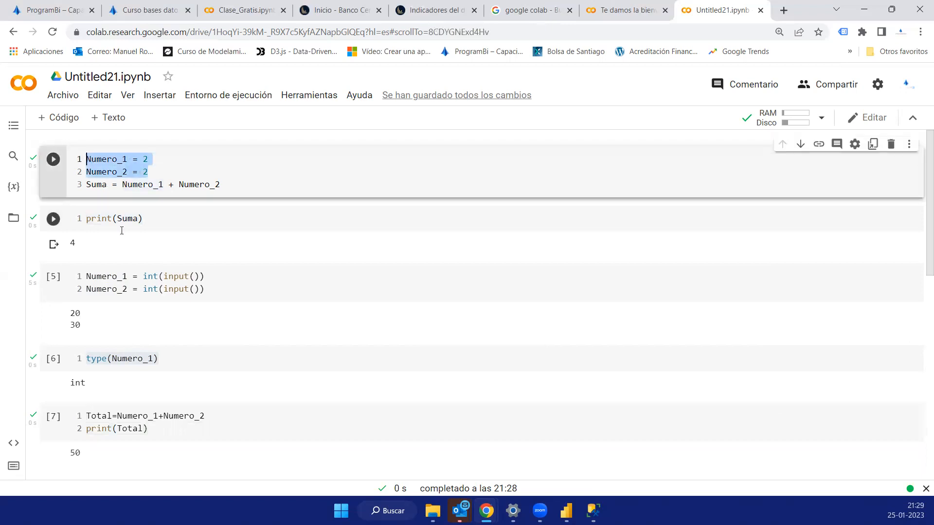
scroll(134, 338, "down", 2)
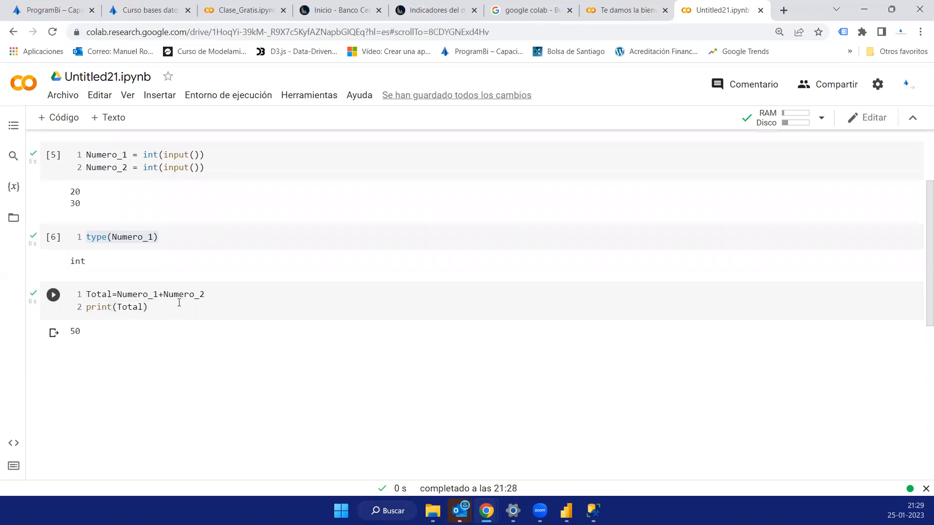
left_click(214, 292)
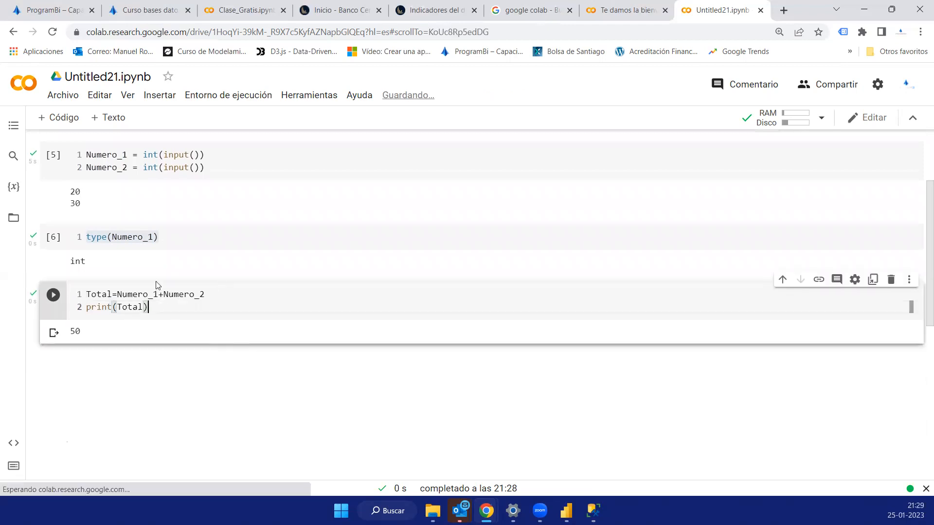
scroll(153, 233, "up", 1)
left_click_drag(145, 232, 208, 252)
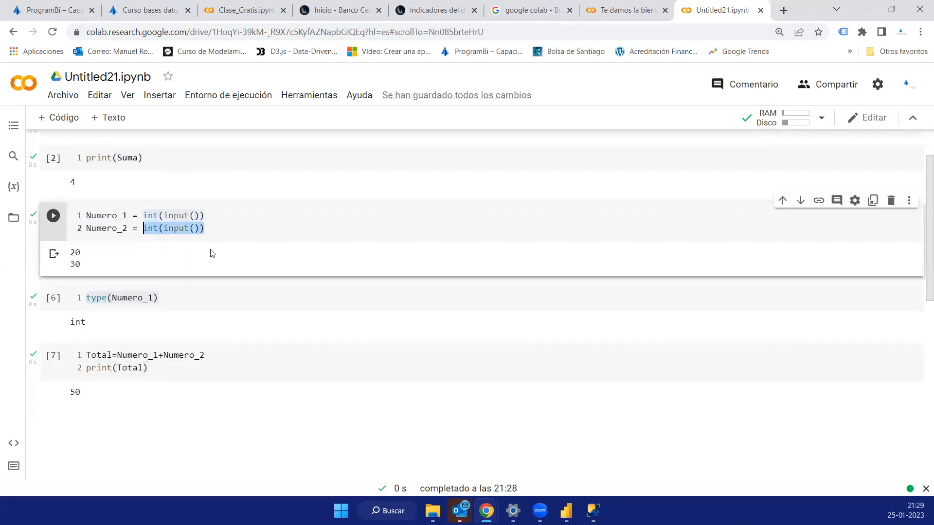
double_click(156, 214)
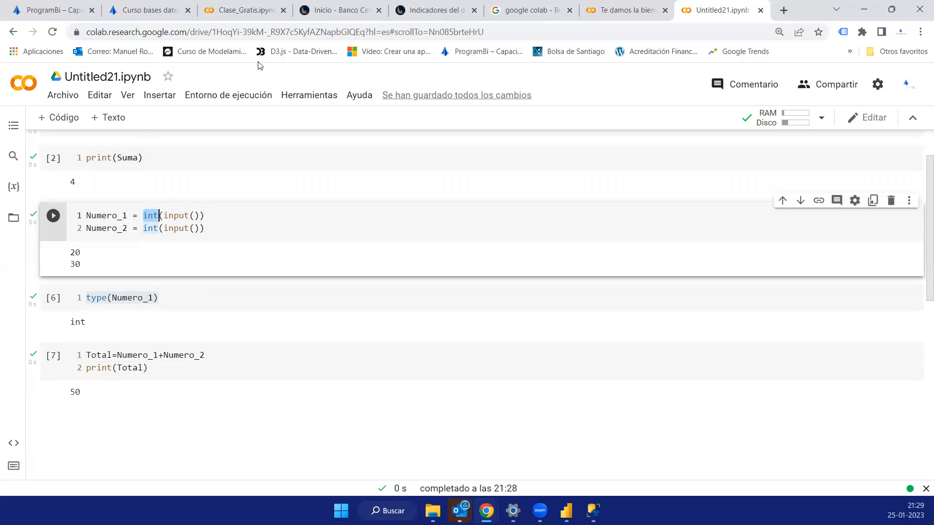
- Run the import pandas as pd cell in the Clase_Gratis.ipynb notebook and switch to File Explorer
mouse_move(163, 286)
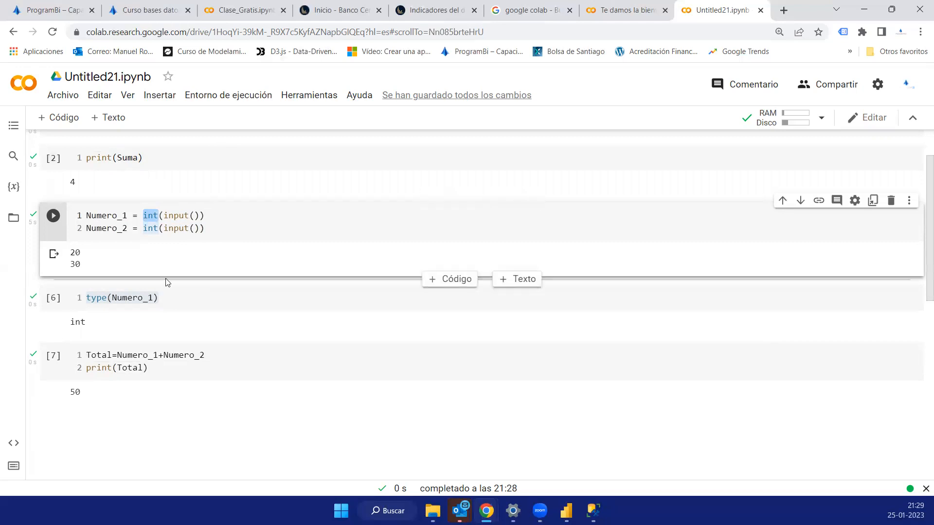
left_click(239, 11)
left_click(53, 159)
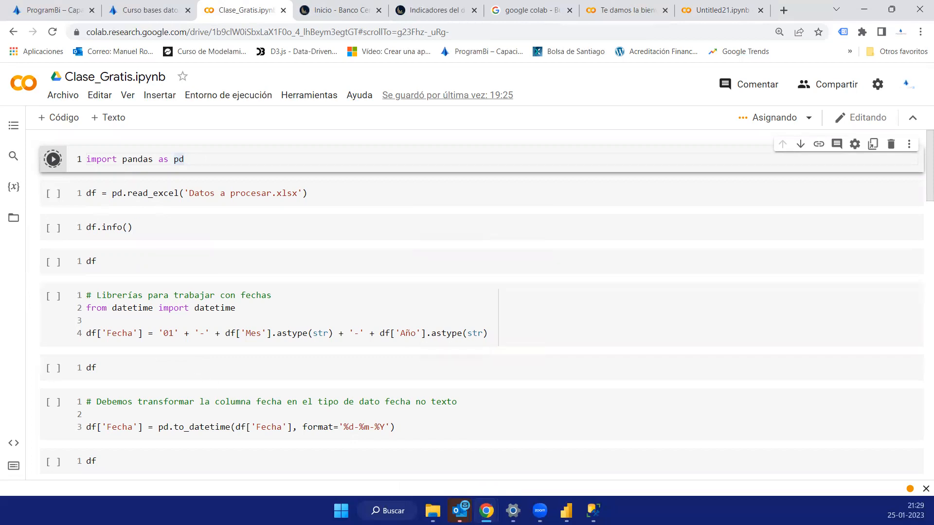
left_click(433, 510)
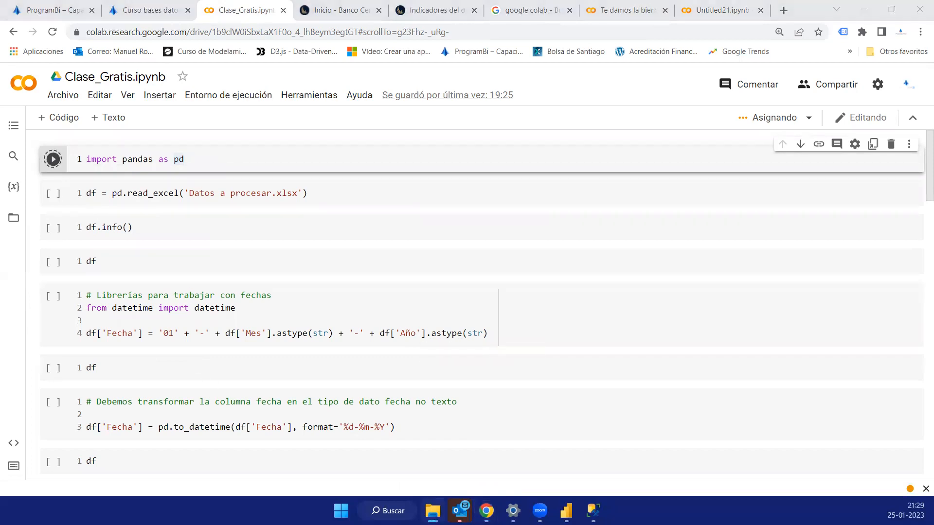
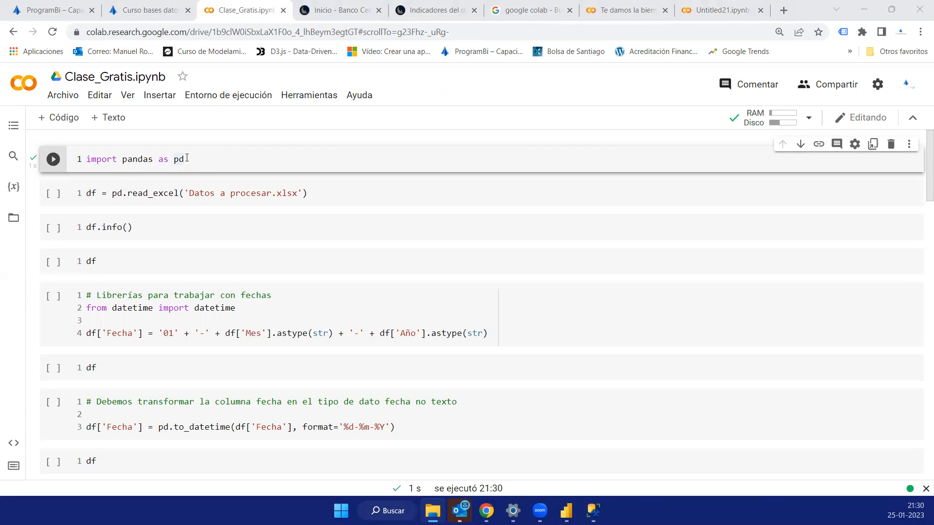
- Open the notebook's session files and upload the workbook Datos a procesar.xlsx there
left_click_drag(195, 159, 127, 157)
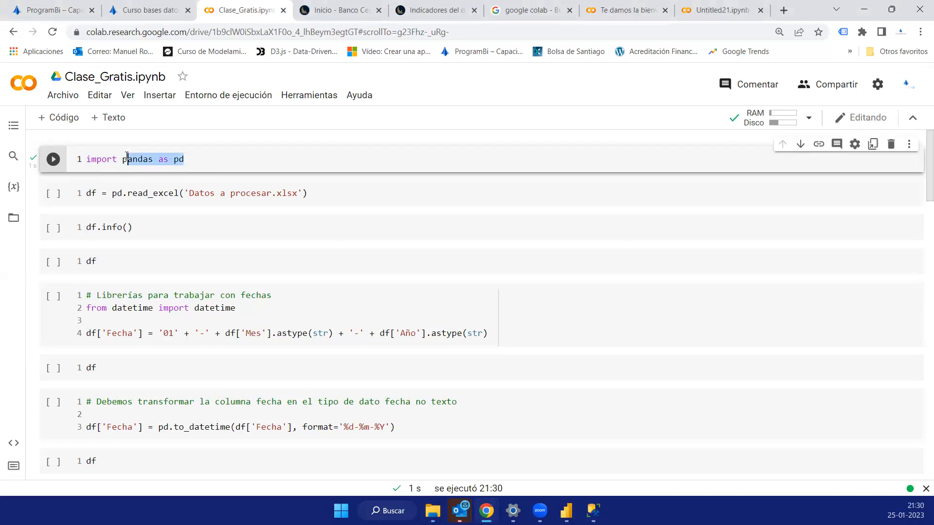
double_click(127, 155)
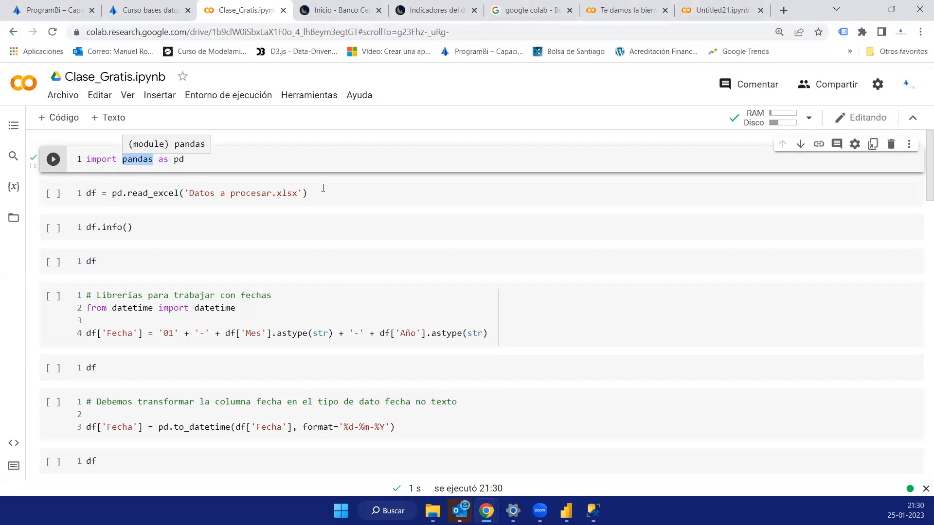
left_click_drag(324, 188, 50, 199)
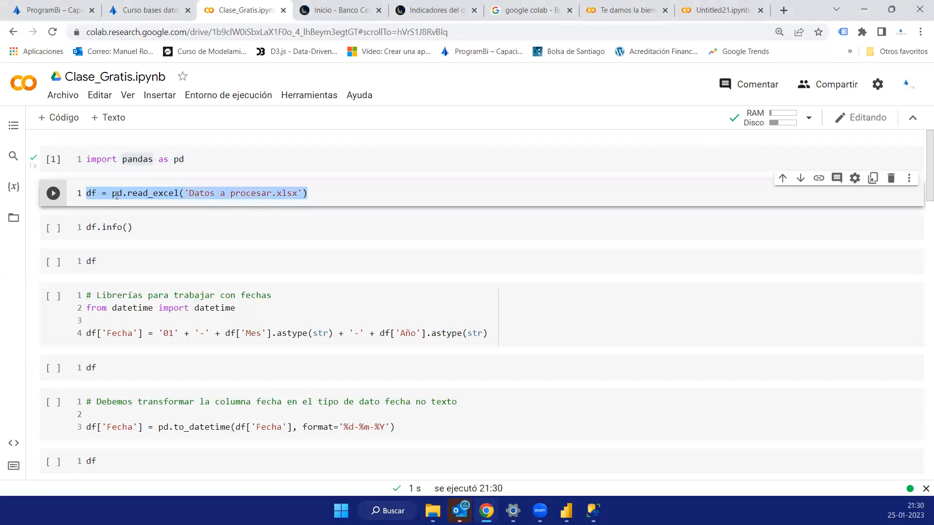
left_click(13, 220)
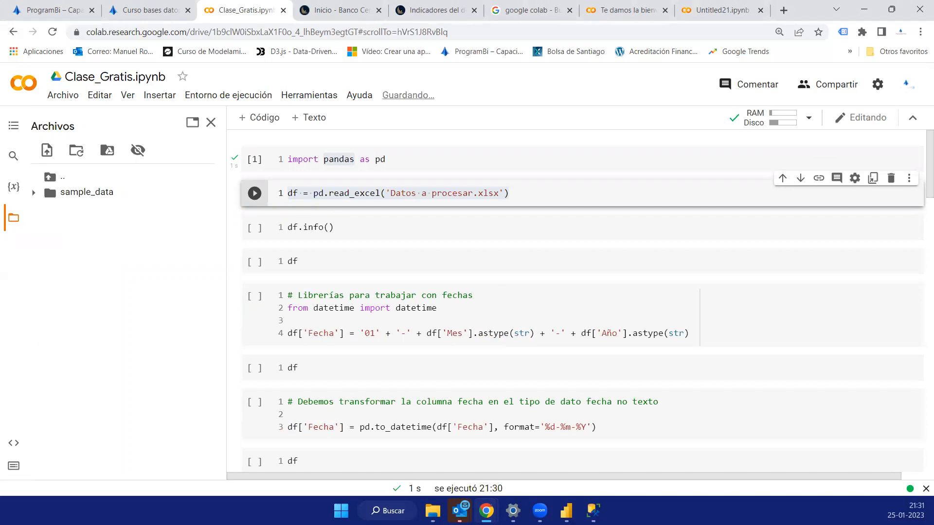
mouse_move(103, 391)
left_mouse_down()
mouse_move(110, 414)
mouse_move(108, 396)
left_mouse_up()
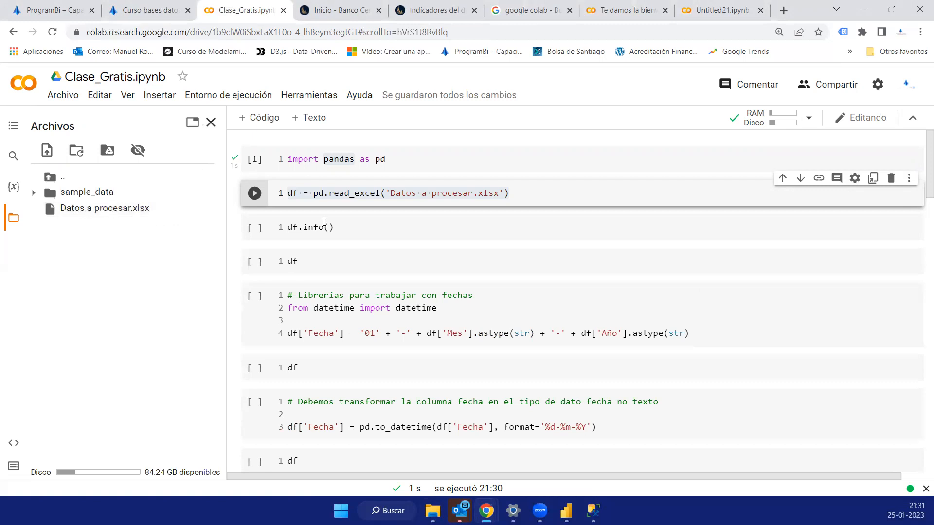
- Run the pd.read_excel cell that loads Datos a procesar.xlsx into df and make the file browser narrower
left_click(530, 194)
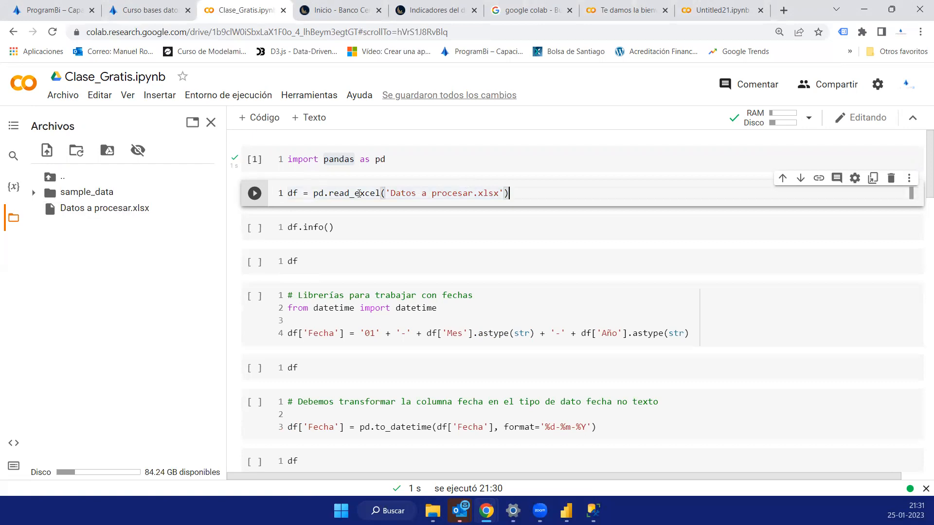
left_click_drag(313, 193, 390, 195)
left_click(255, 194)
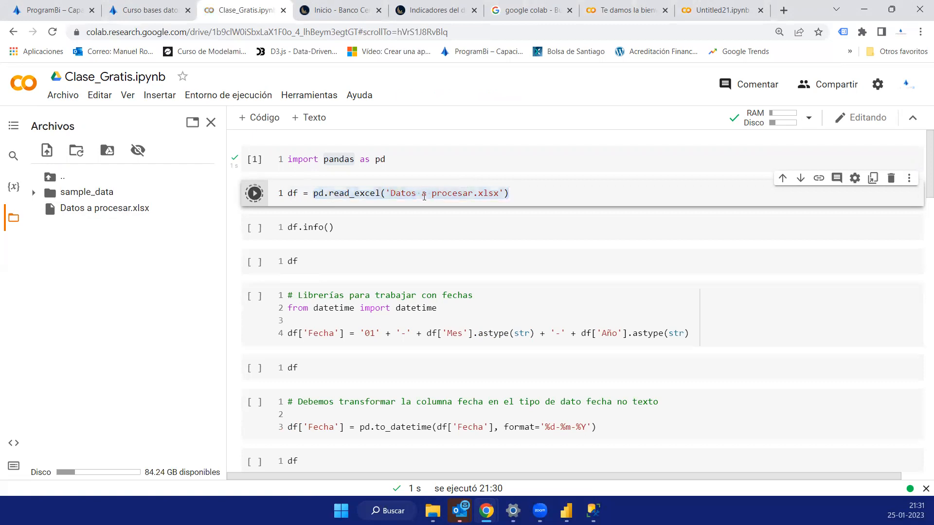
left_click_drag(226, 187, 178, 187)
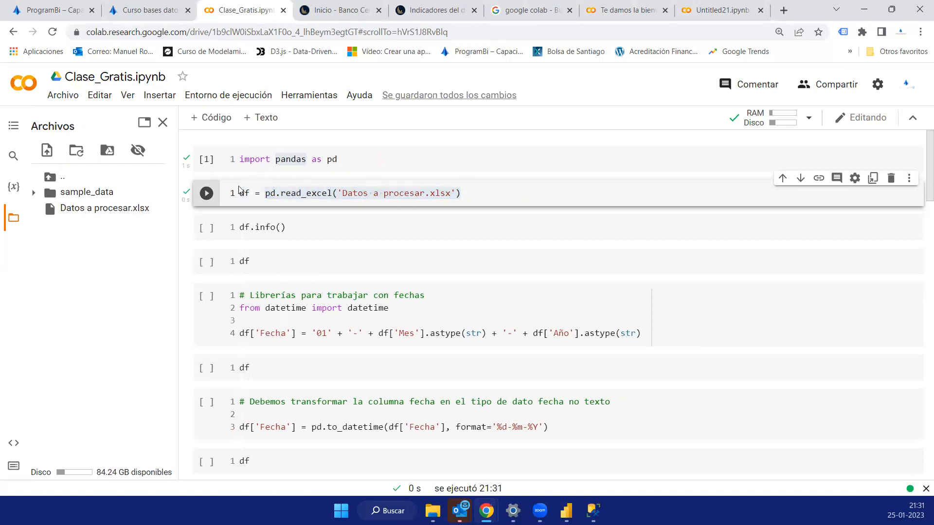
- Run the df.info() cell and review the listed columns from Año to Variación 12 Meses
left_click(292, 193)
left_click(210, 232)
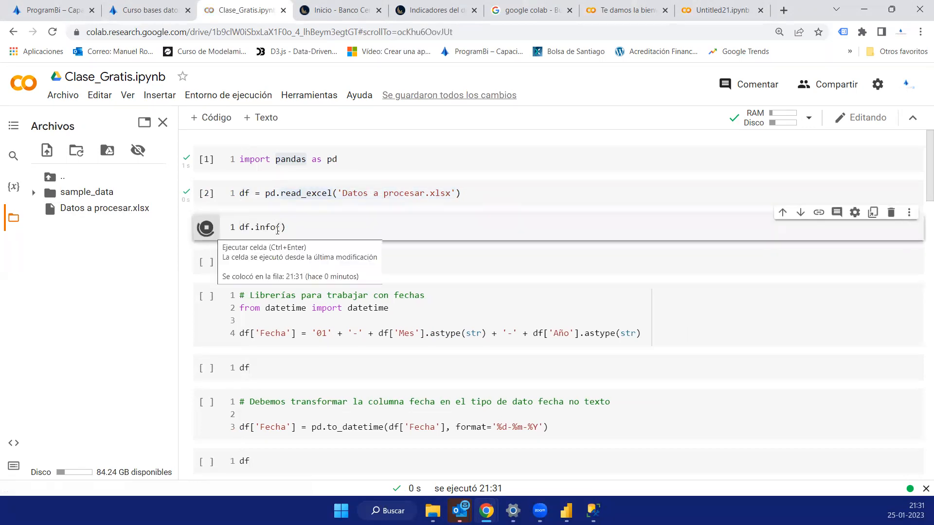
left_click(221, 228)
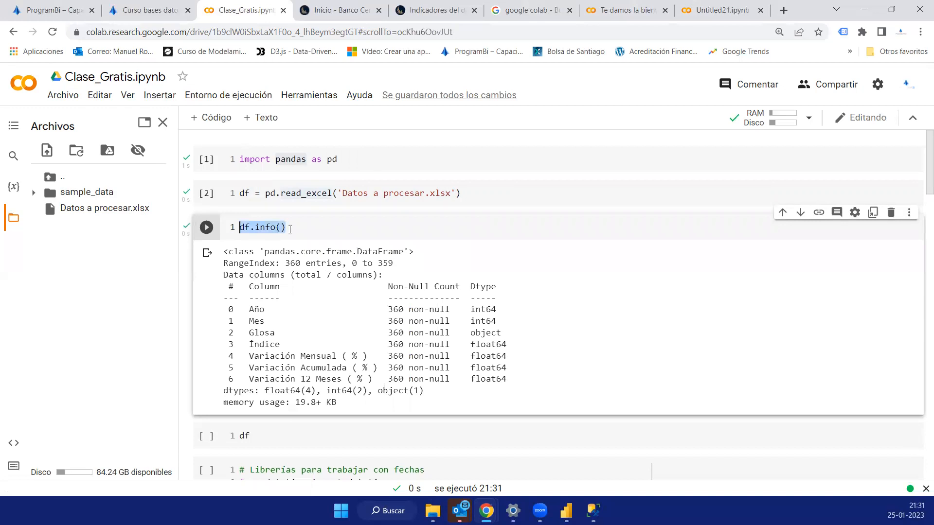
left_click(291, 228)
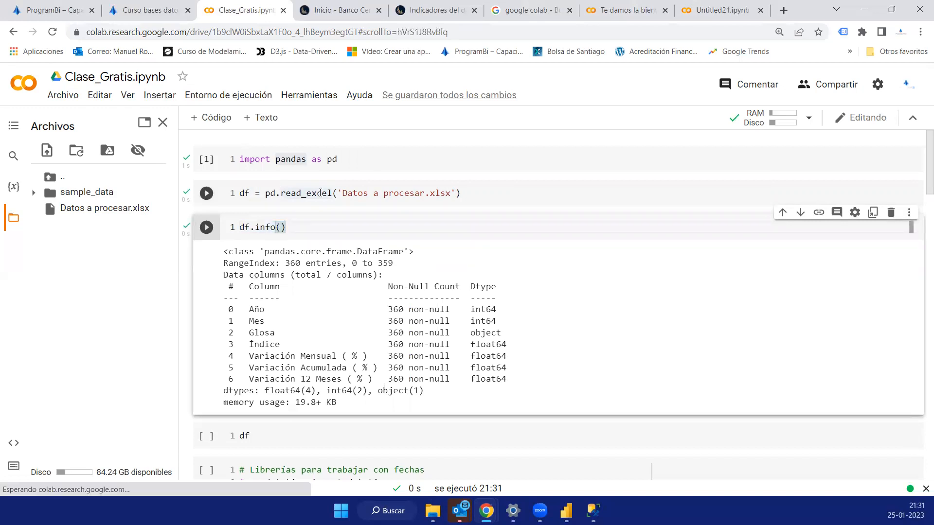
left_click_drag(285, 194, 476, 196)
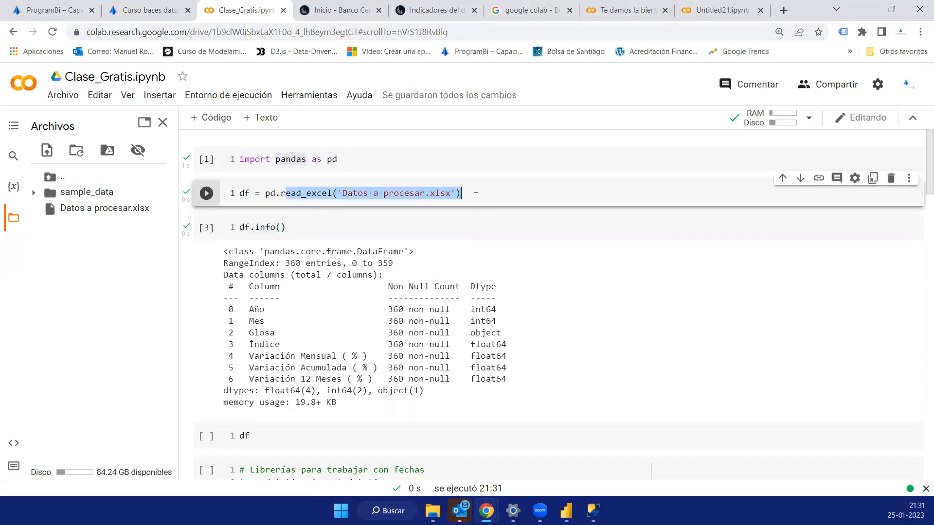
triple_click(240, 232)
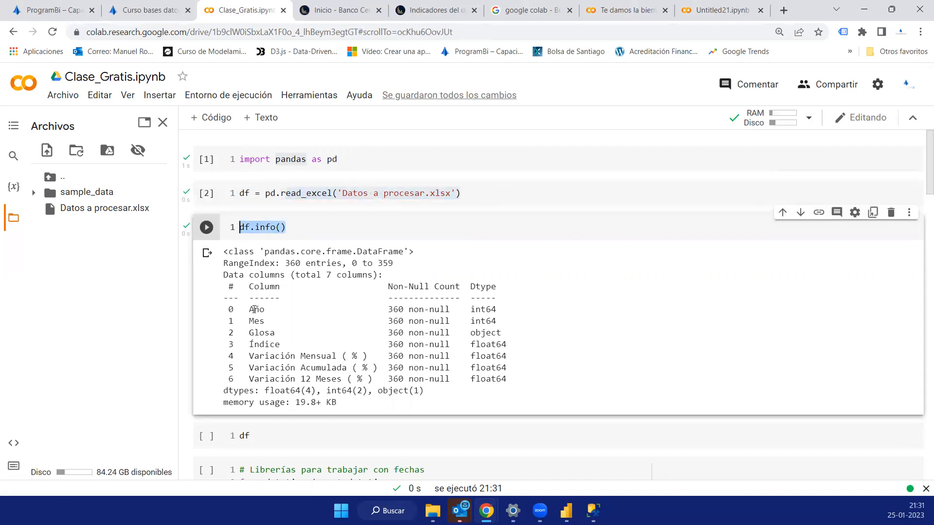
left_click_drag(266, 311, 358, 356)
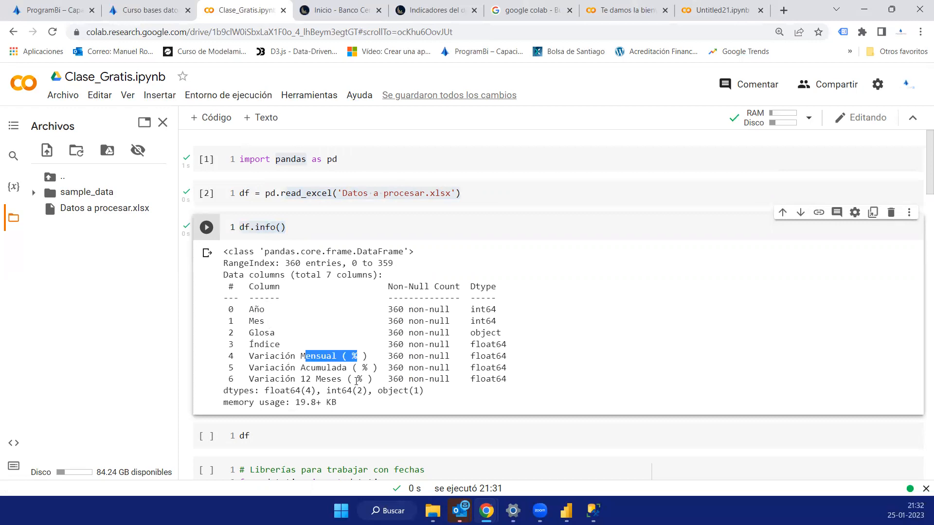
left_click_drag(295, 379, 357, 380)
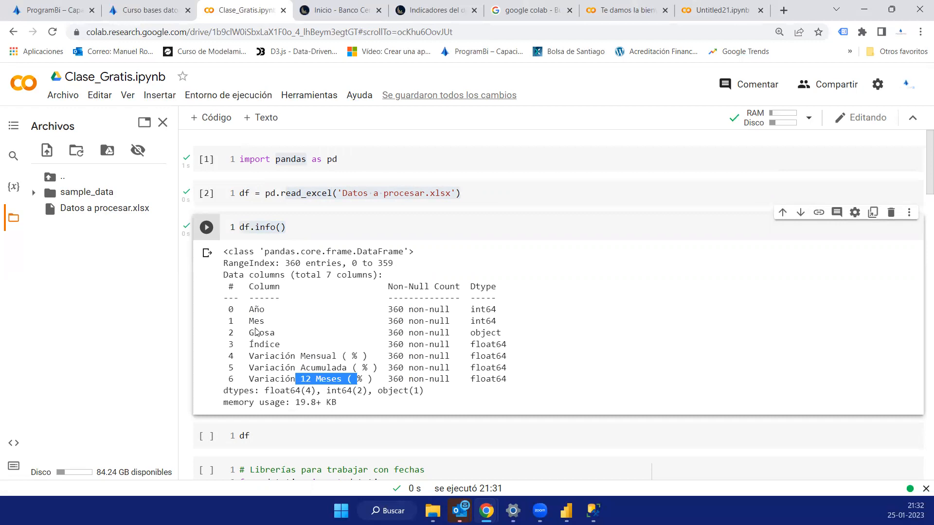
- Run the df cell below df.info() to display the loaded data as a table
scroll(259, 326, "down", 2)
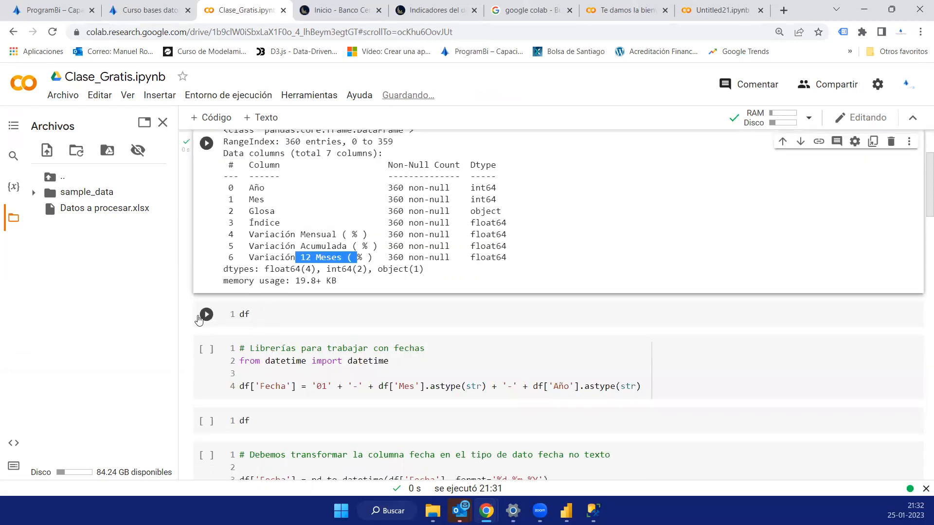
left_click(246, 314)
double_click(244, 314)
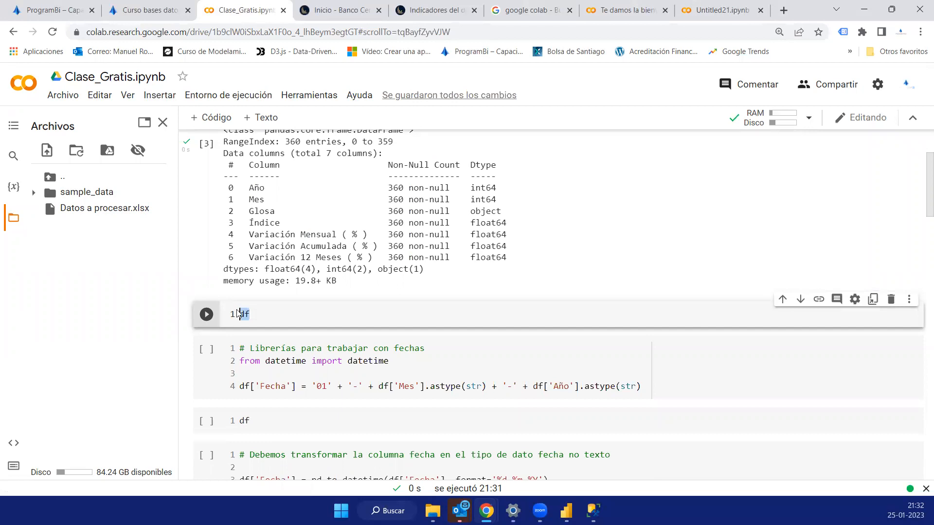
left_click(209, 318)
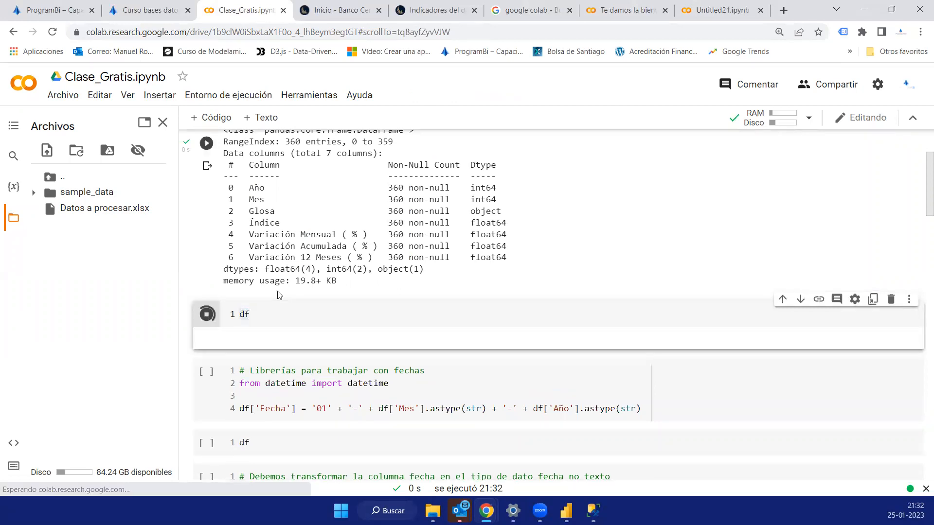
- Examine the Glosa categories and first and last rows of the df table, comparing them with the df.info() column list
scroll(266, 252, "up", 1)
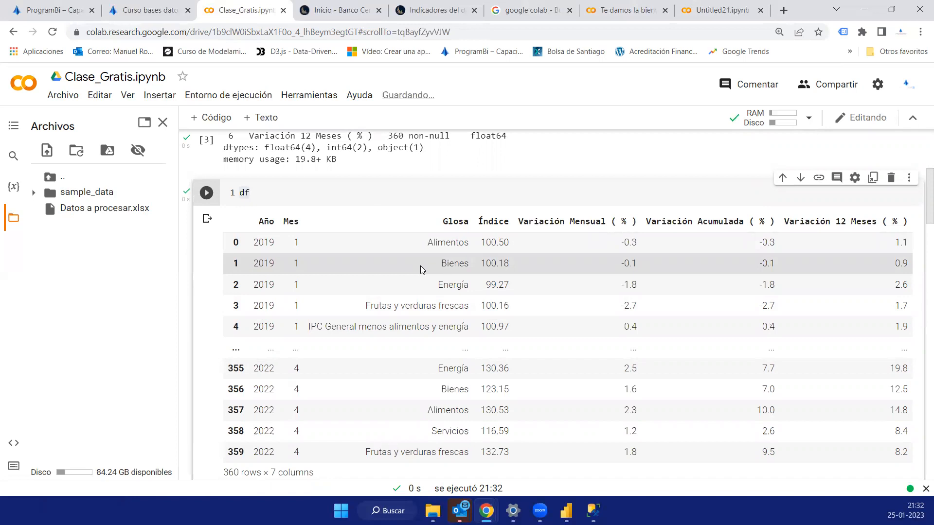
left_click_drag(432, 284, 469, 285)
left_click_drag(366, 306, 471, 311)
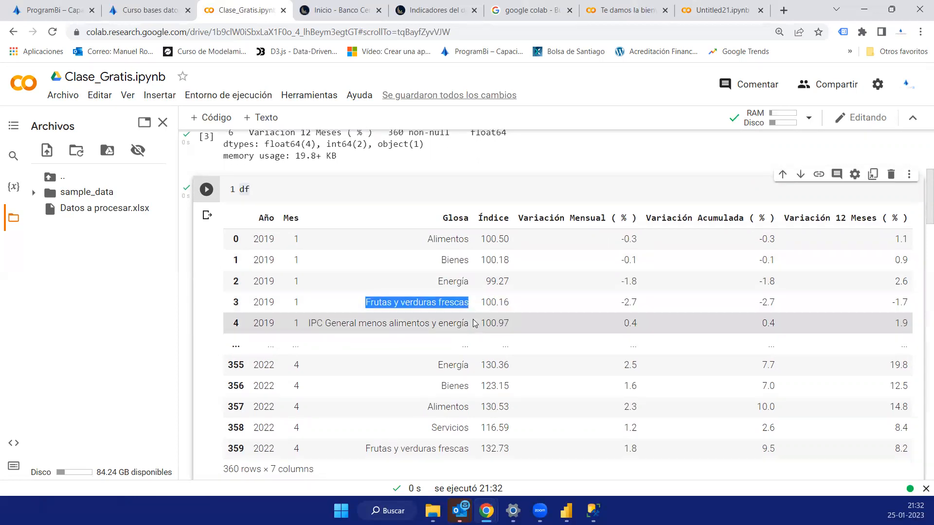
scroll(475, 323, "down", 2)
scroll(476, 312, "up", 3)
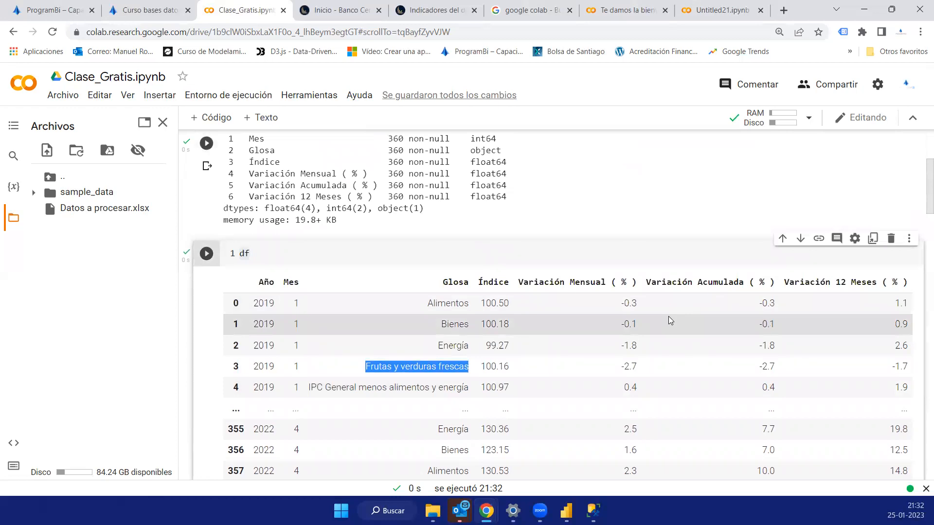
scroll(455, 319, "down", 1)
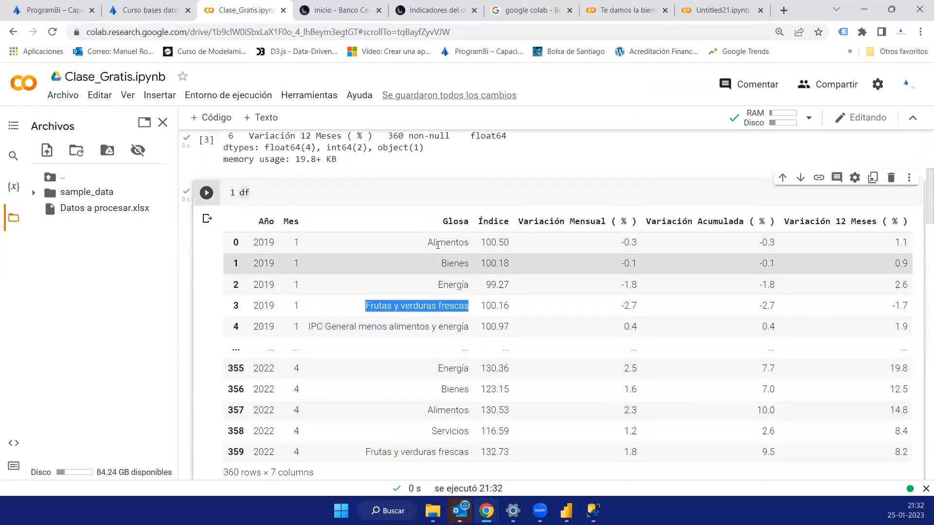
left_click_drag(428, 243, 464, 264)
left_click(457, 265)
scroll(341, 258, "up", 3)
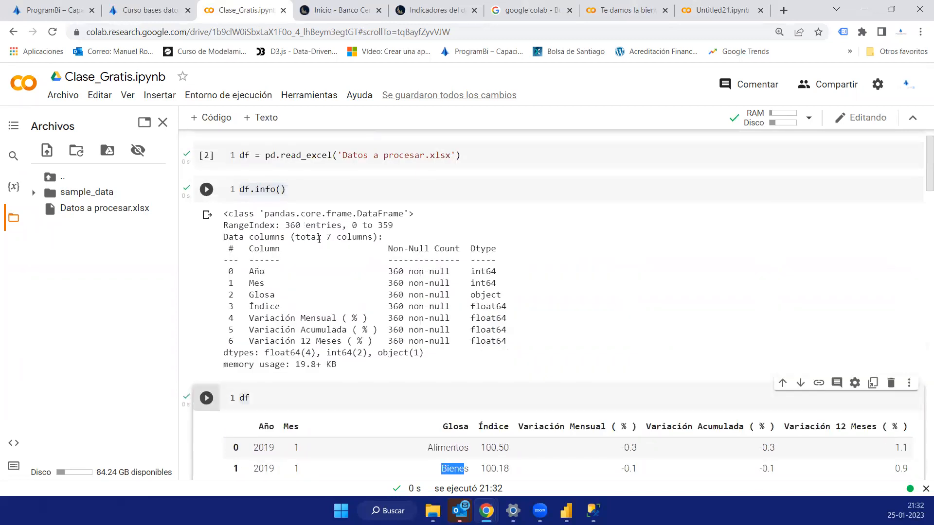
scroll(298, 224, "up", 1)
scroll(487, 292, "down", 4)
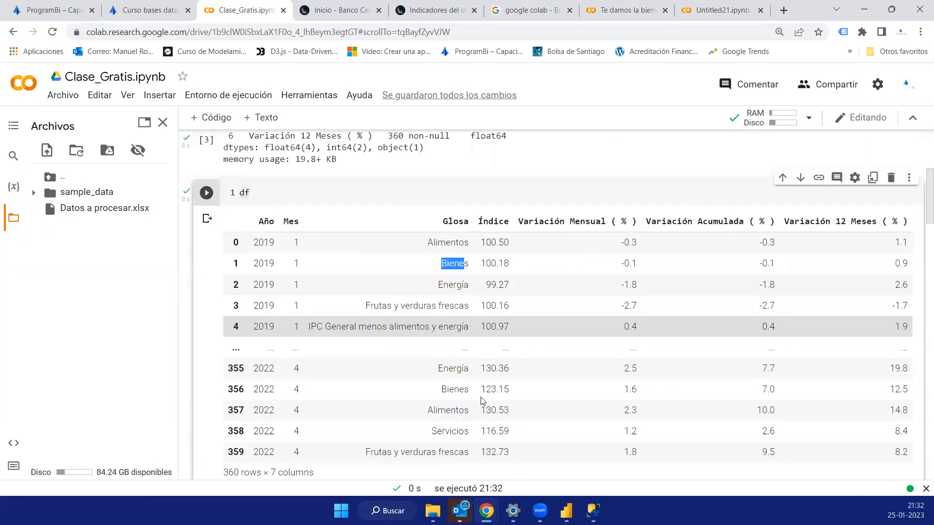
scroll(575, 333, "down", 1)
scroll(596, 245, "up", 1)
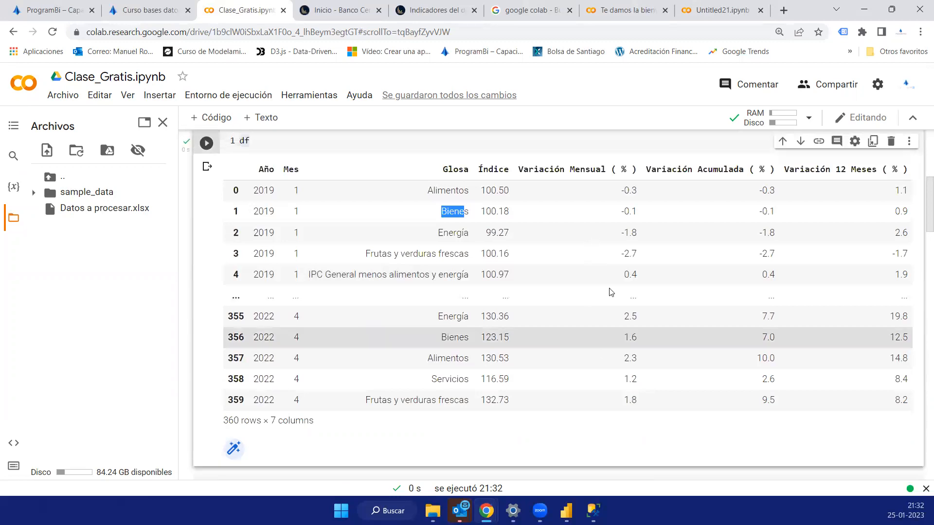
scroll(716, 234, "up", 1)
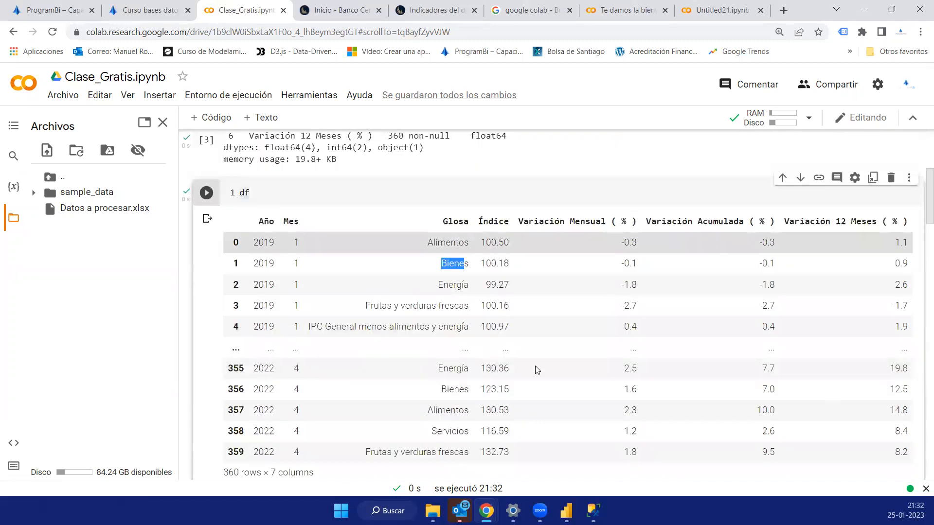
scroll(534, 371, "down", 2)
scroll(533, 372, "up", 2)
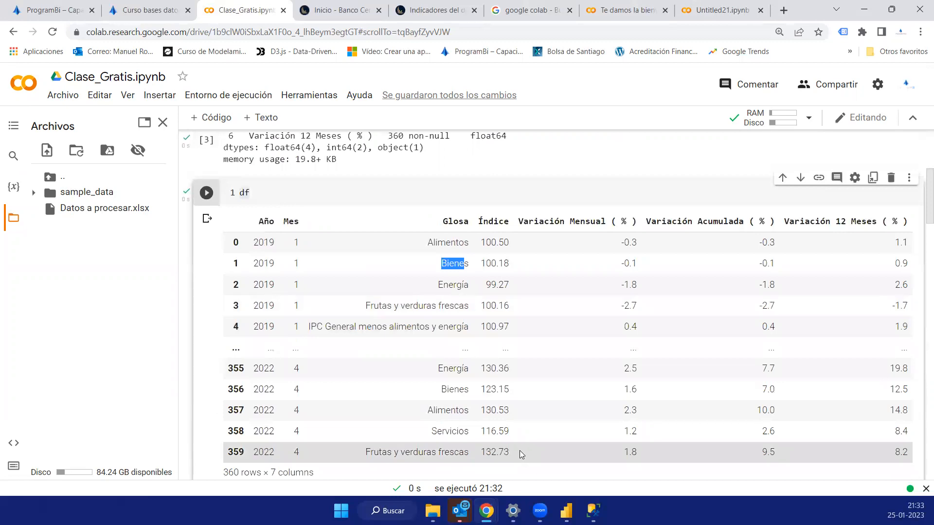
- Run the cell that builds df['Fecha'] from '01', Mes and Año, and review its expression against the table's columns
scroll(380, 338, "down", 7)
scroll(359, 292, "up", 2)
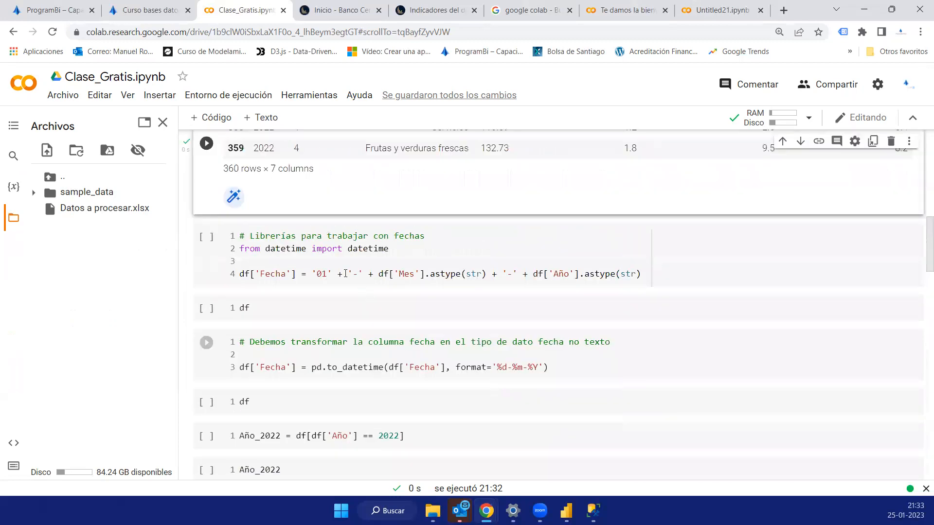
left_click(330, 262)
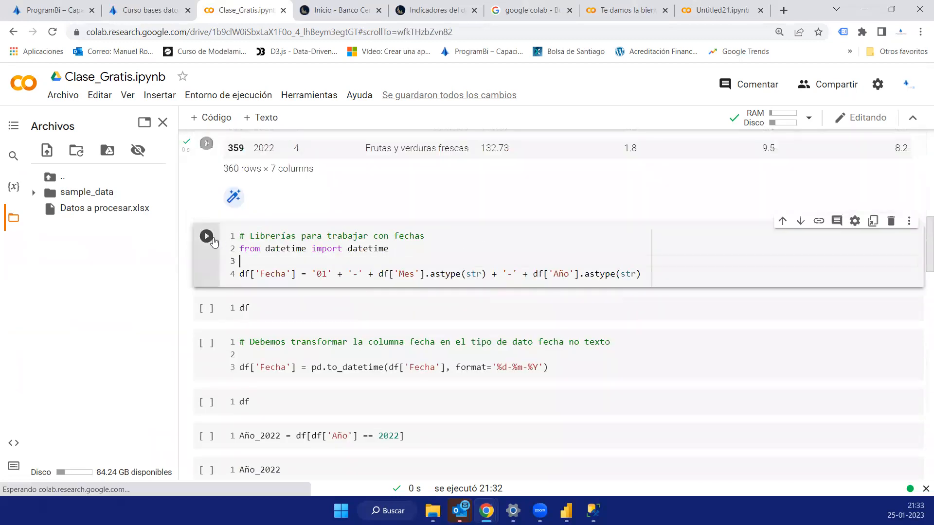
left_click(213, 242)
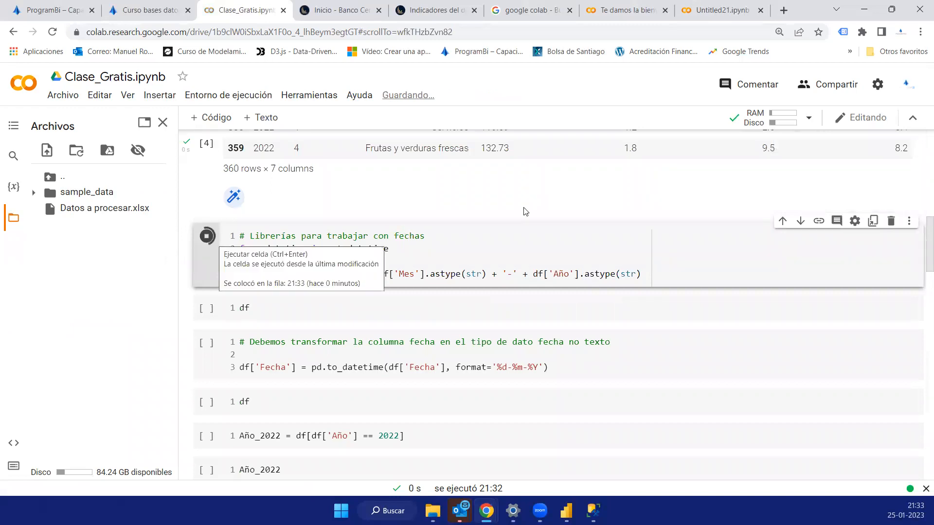
scroll(360, 224, "up", 5)
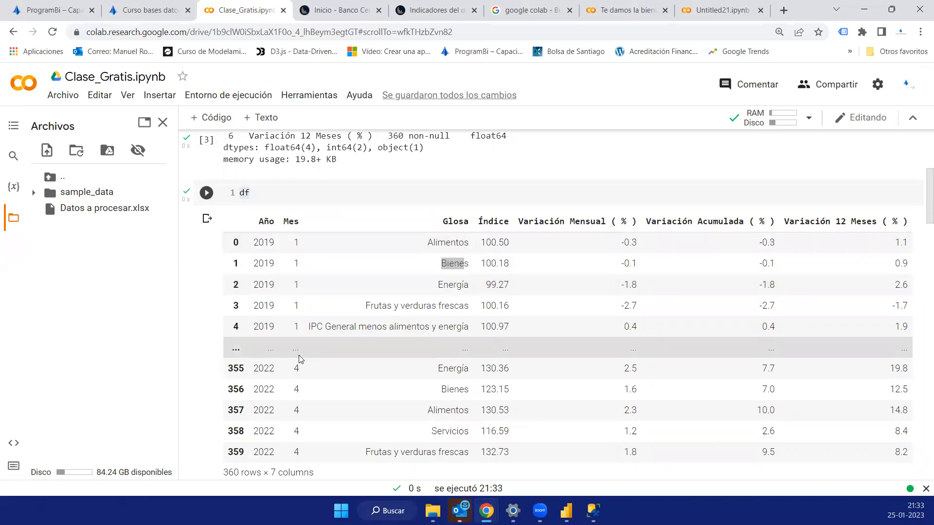
scroll(300, 360, "down", 5)
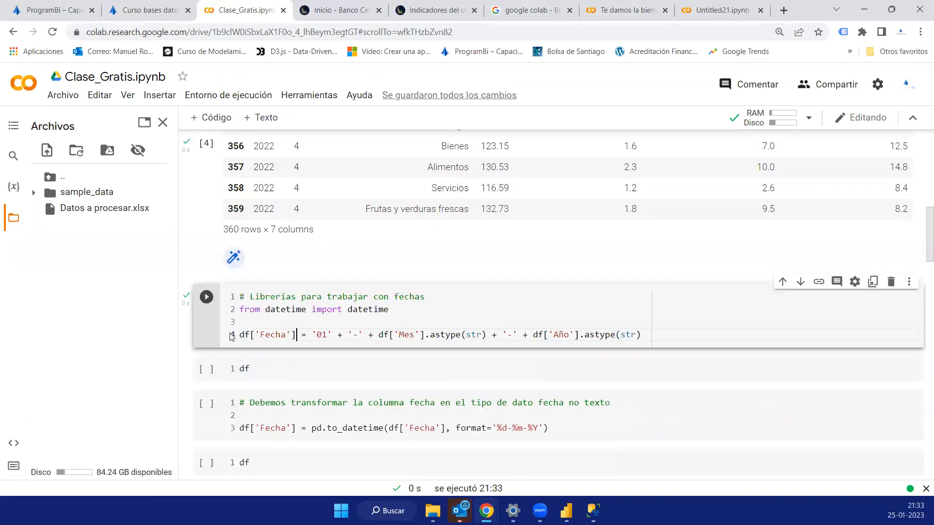
key("shift+Home")
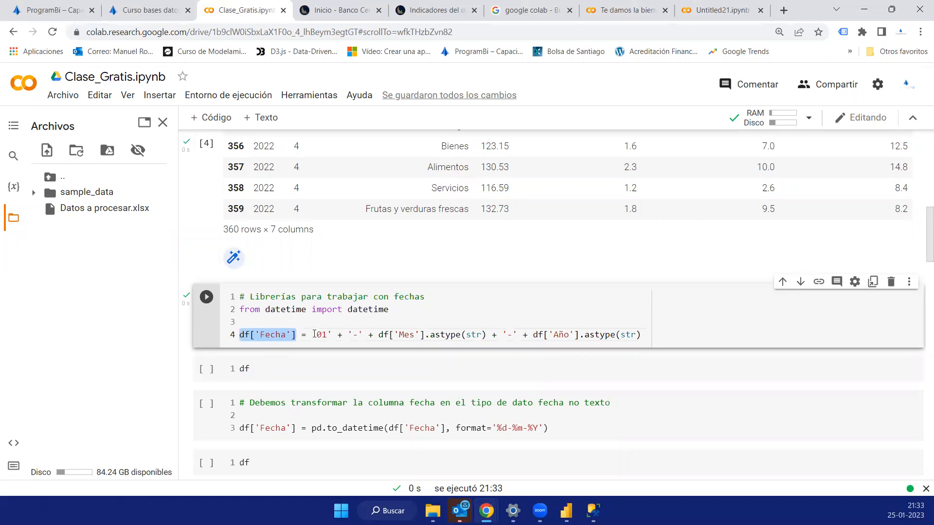
double_click(331, 334)
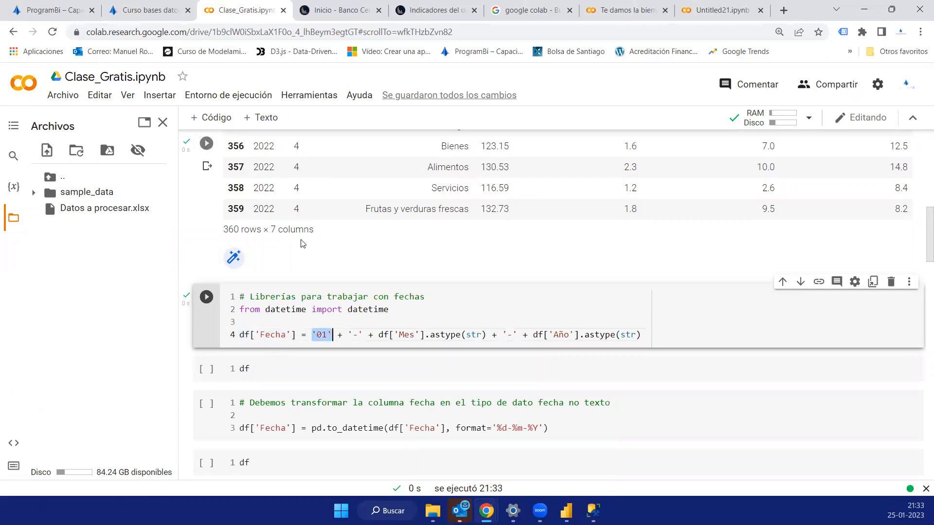
scroll(308, 209, "up", 3)
scroll(350, 336, "down", 5)
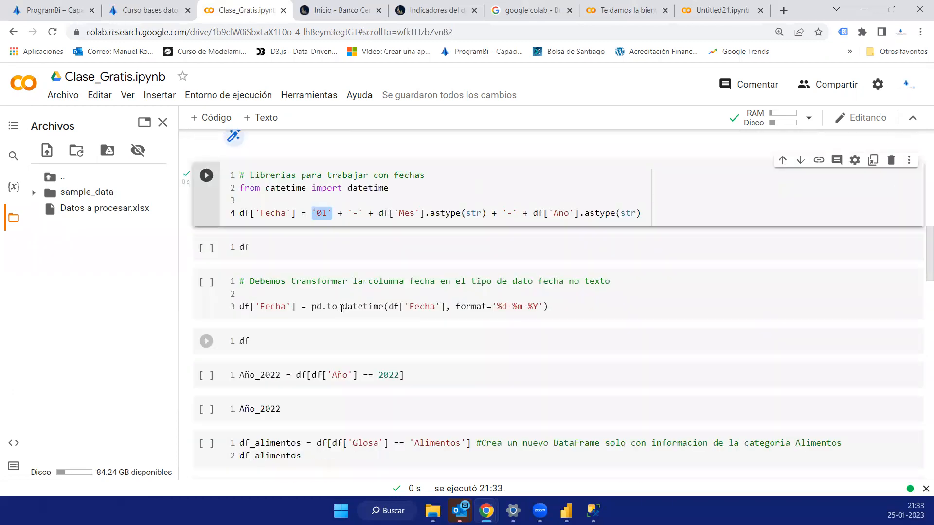
- Review the '01', Mes and Año parts of the Fecha expression, and run the df cell below to display the table
scroll(337, 283, "up", 1)
left_click(378, 274)
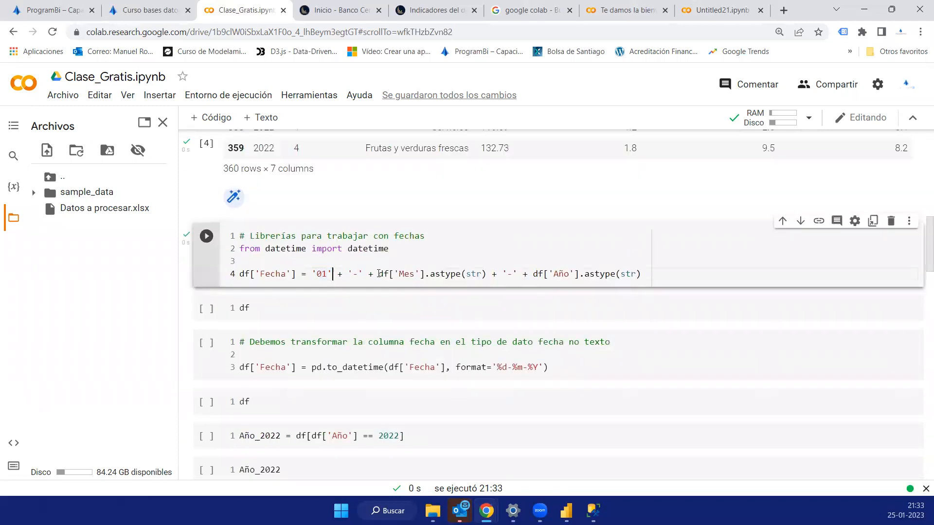
left_click_drag(490, 273, 641, 274)
left_click(530, 274)
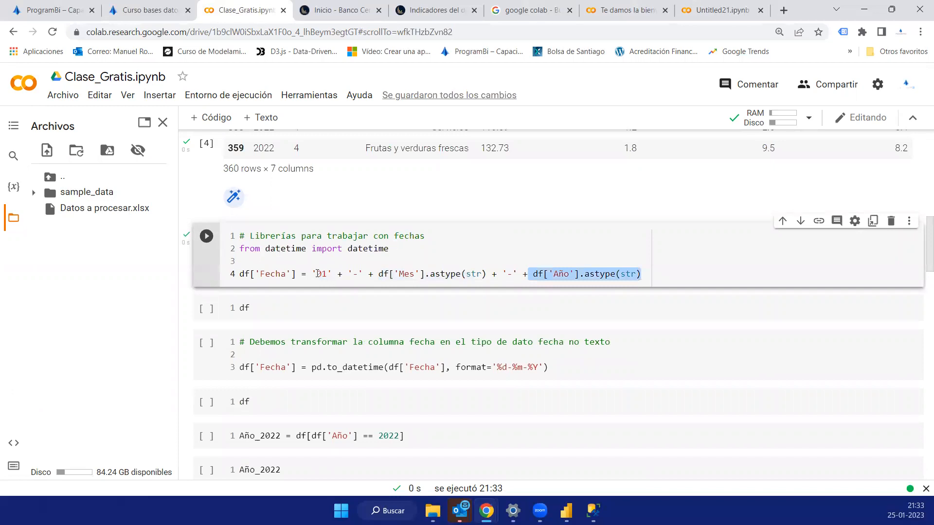
left_click_drag(312, 274, 534, 274)
left_click_drag(641, 276, 640, 276)
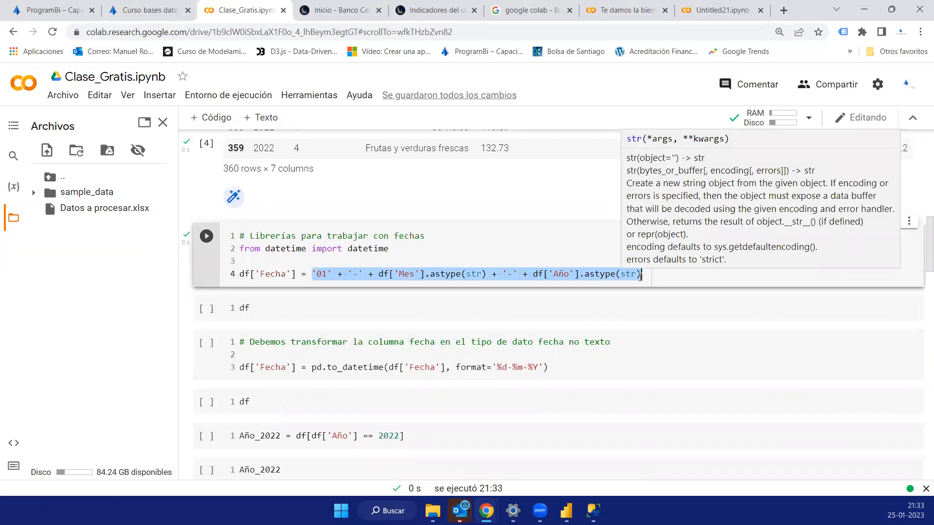
left_click(210, 313)
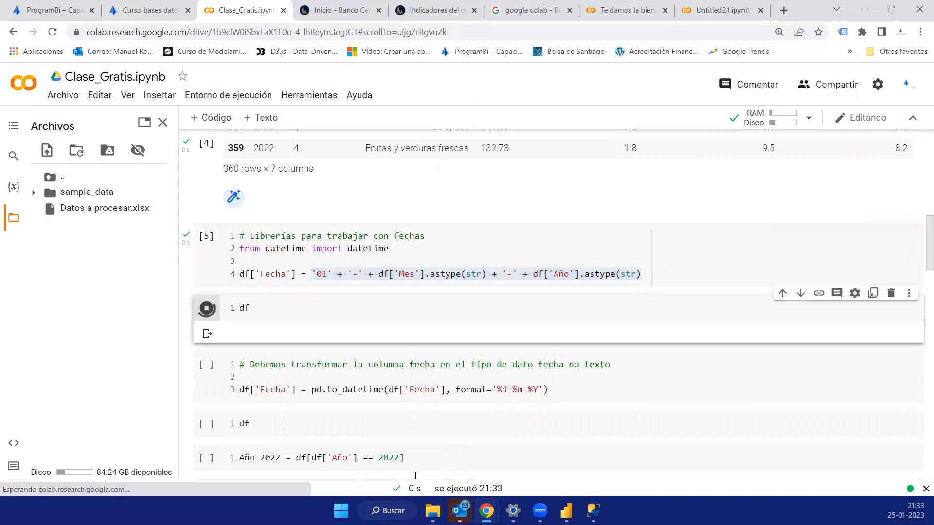
scroll(262, 244, "down", 1)
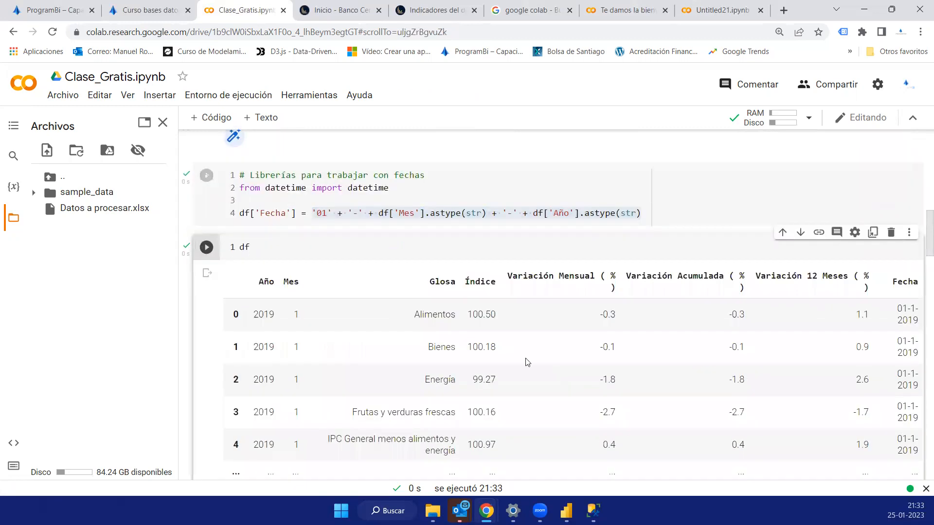
scroll(482, 450, "down", 1)
scroll(487, 465, "down", 2)
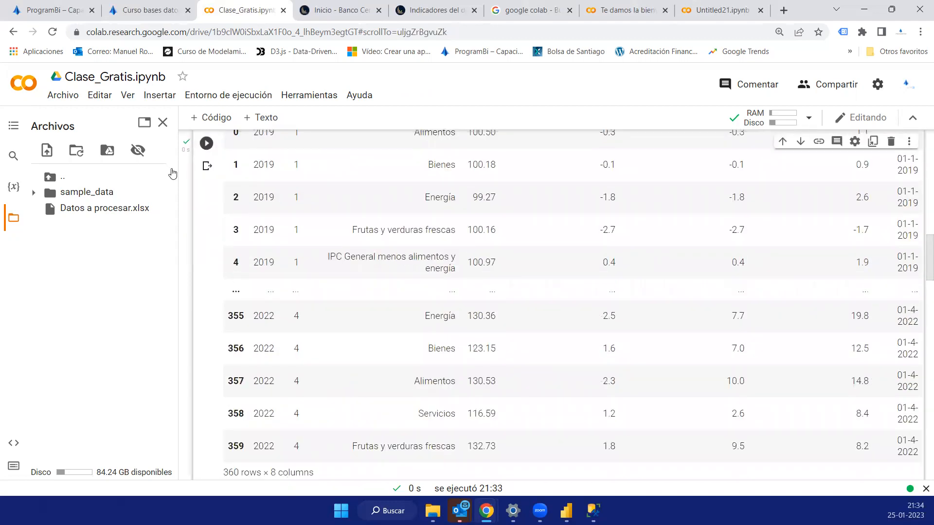
- Close the Archivos file browser and compare the table containing Fecha with the earlier df table
left_click(165, 122)
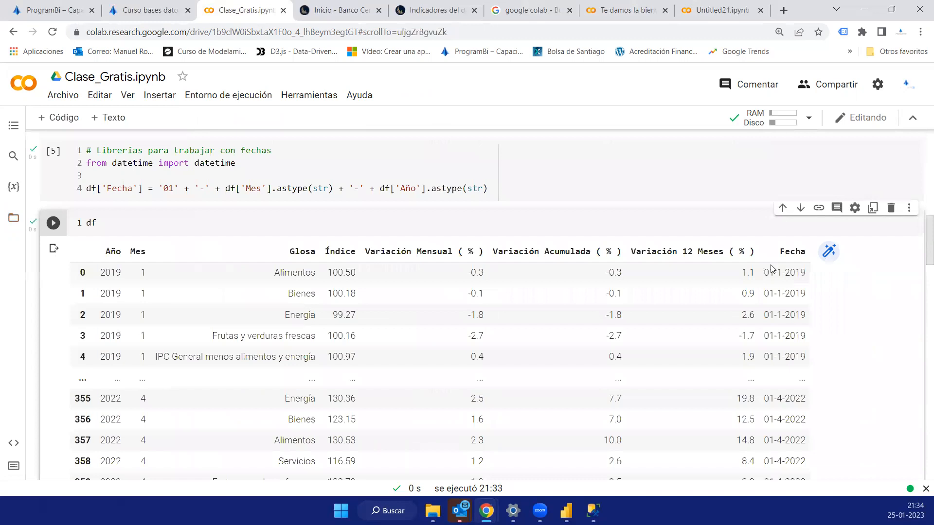
scroll(788, 209, "down", 1)
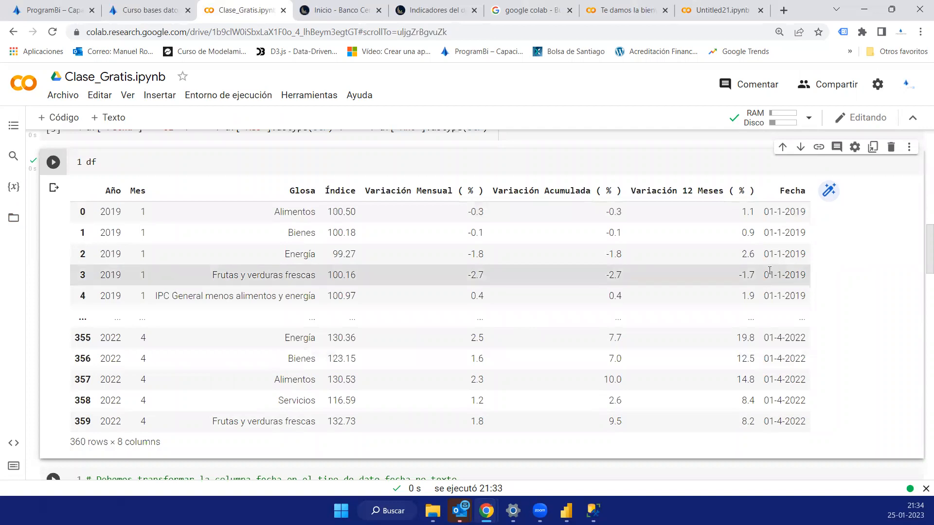
scroll(770, 271, "up", 6)
scroll(776, 294, "up", 3)
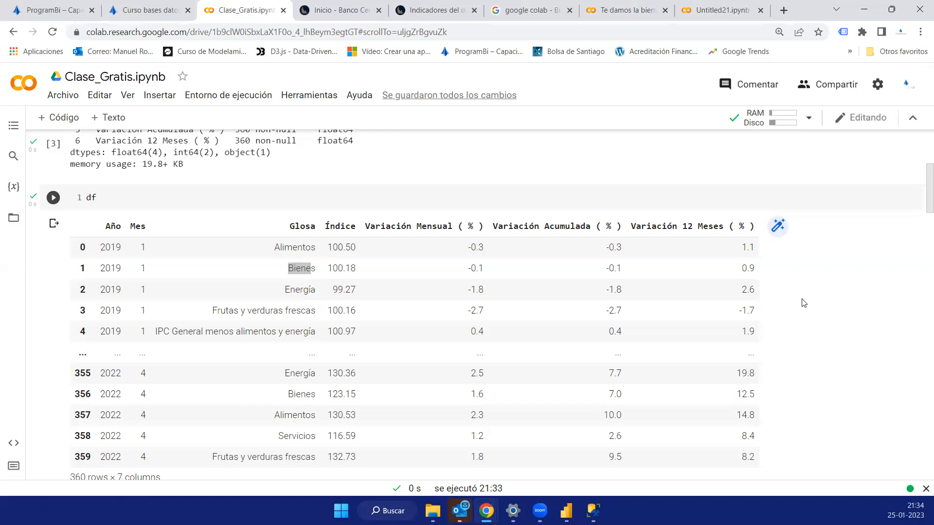
scroll(496, 254, "down", 4)
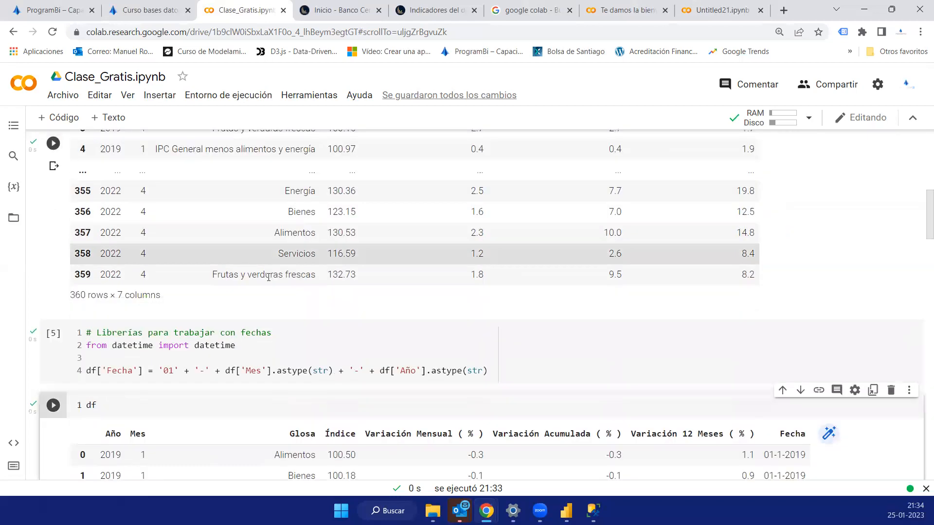
scroll(269, 277, "down", 1)
scroll(707, 318, "up", 6)
scroll(708, 318, "down", 7)
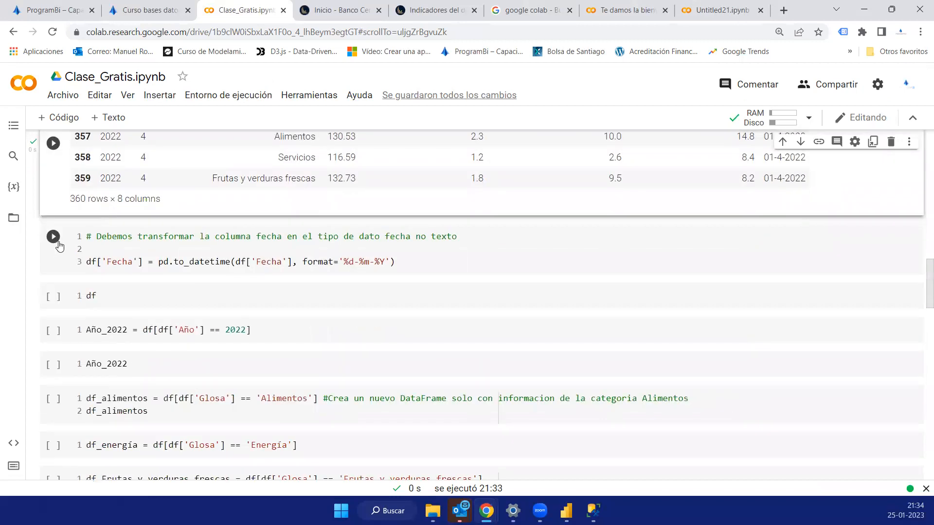
- Run the cell converting df['Fecha'] with pd.to_datetime and format '%d-%m-%Y', and review the parts of its expression
left_click(53, 237)
left_click(68, 263)
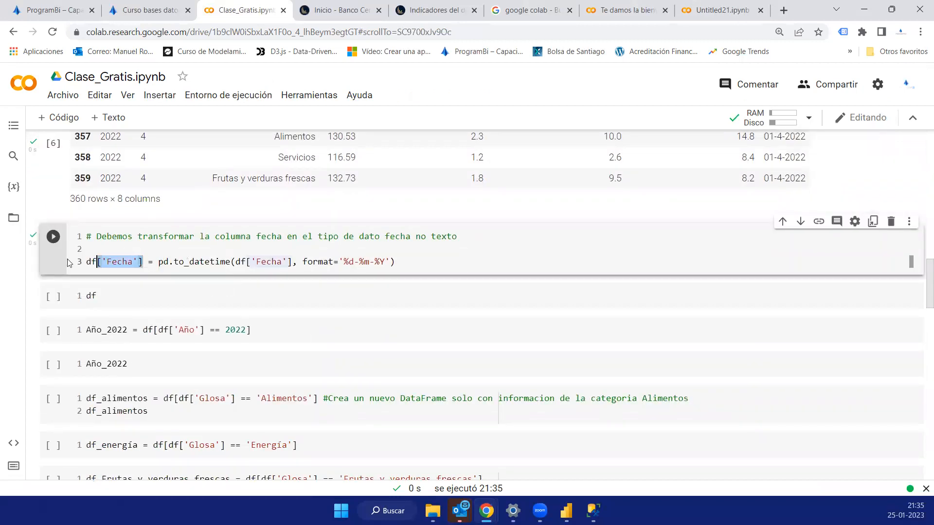
scroll(785, 281, "up", 5)
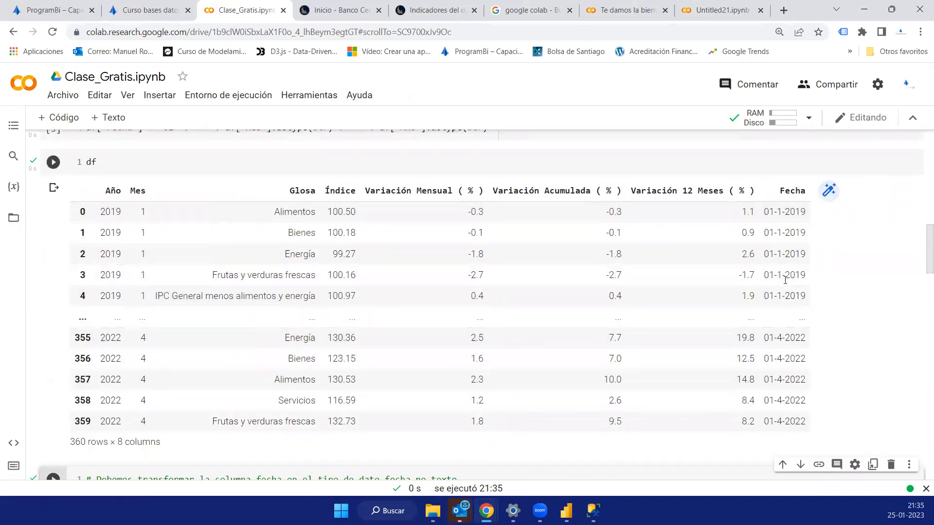
scroll(778, 321, "down", 6)
left_click_drag(161, 201, 67, 203)
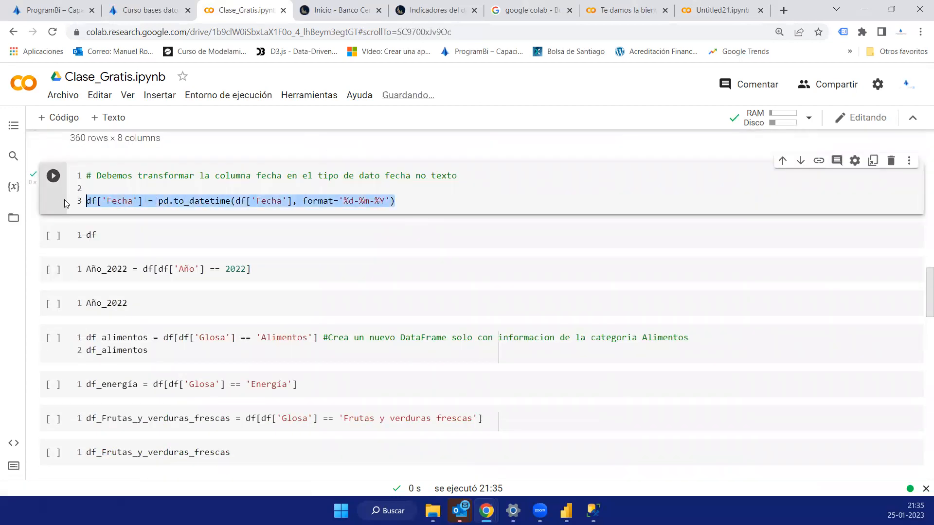
left_click(191, 201)
double_click(206, 200)
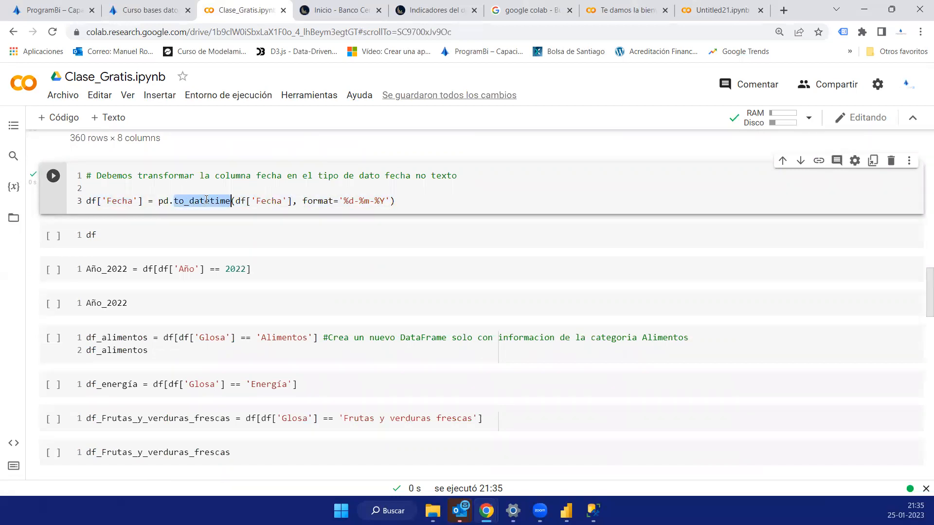
left_click_drag(240, 201, 390, 200)
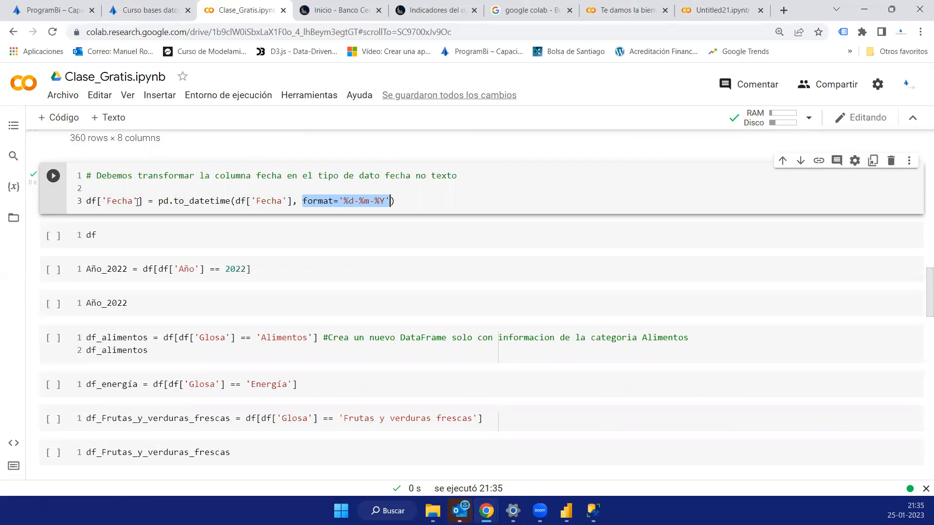
left_click_drag(143, 201, 86, 204)
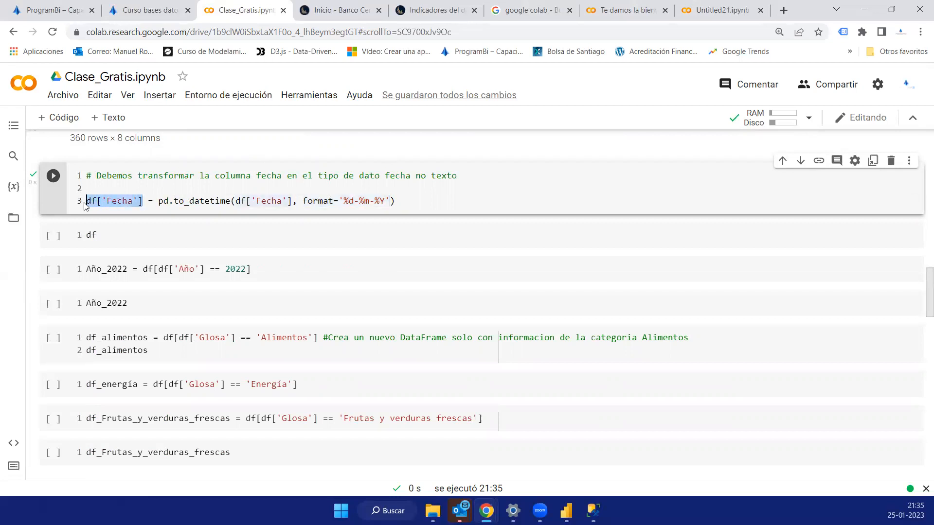
left_click_drag(159, 201, 330, 201)
- Review the text dates in the previous table's Fecha column, and run the df cell below the conversion to display the converted dates
scroll(452, 195, "up", 3)
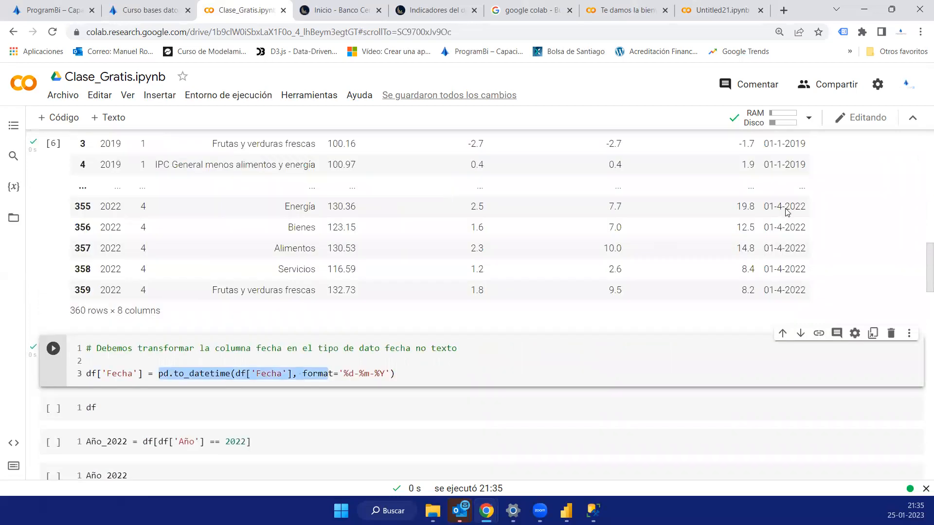
scroll(787, 210, "up", 2)
scroll(789, 250, "up", 2)
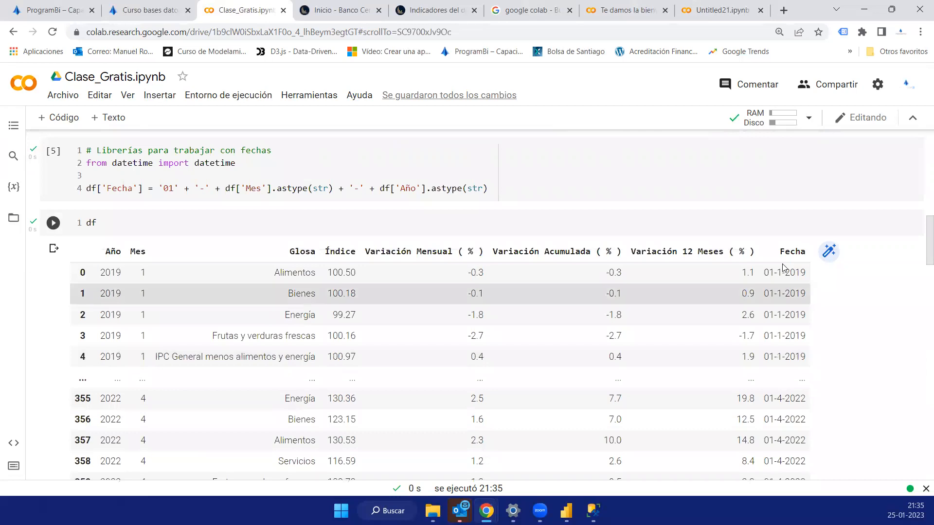
left_click_drag(806, 274, 770, 277)
scroll(611, 297, "down", 5)
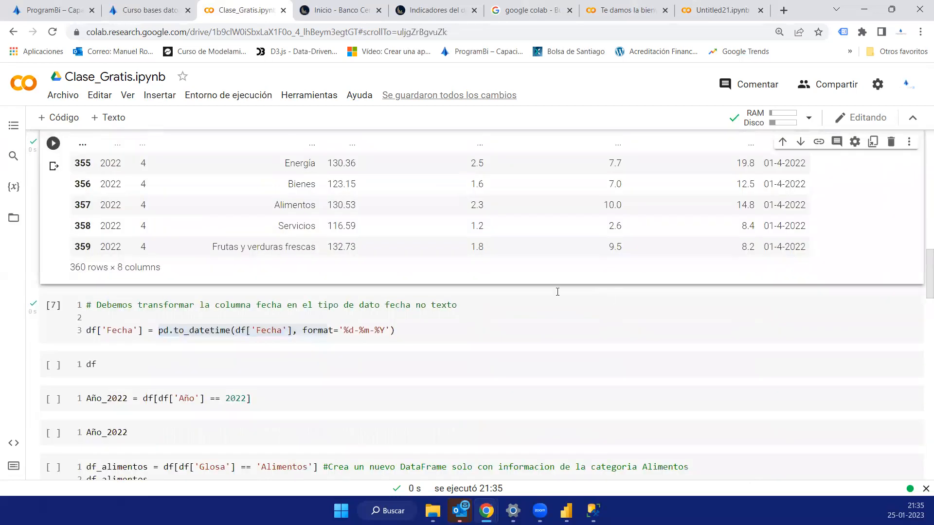
scroll(557, 292, "down", 3)
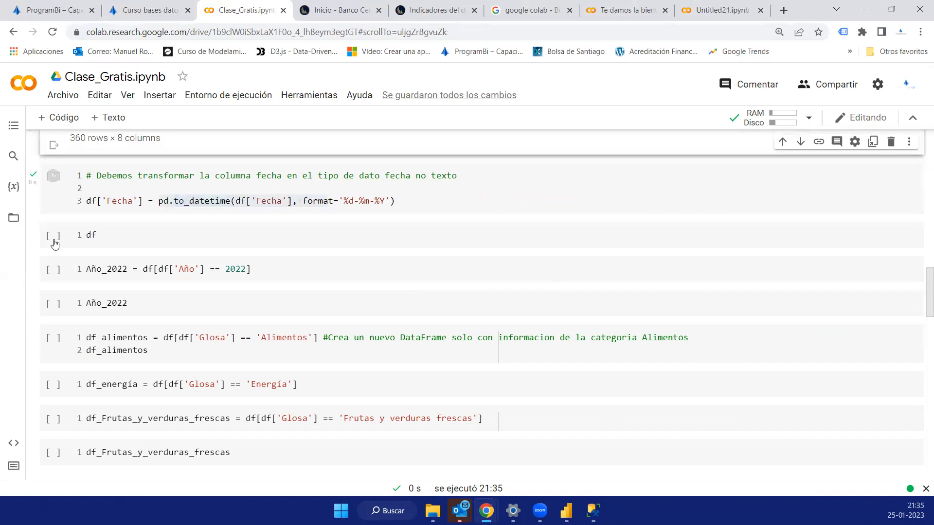
left_click(54, 243)
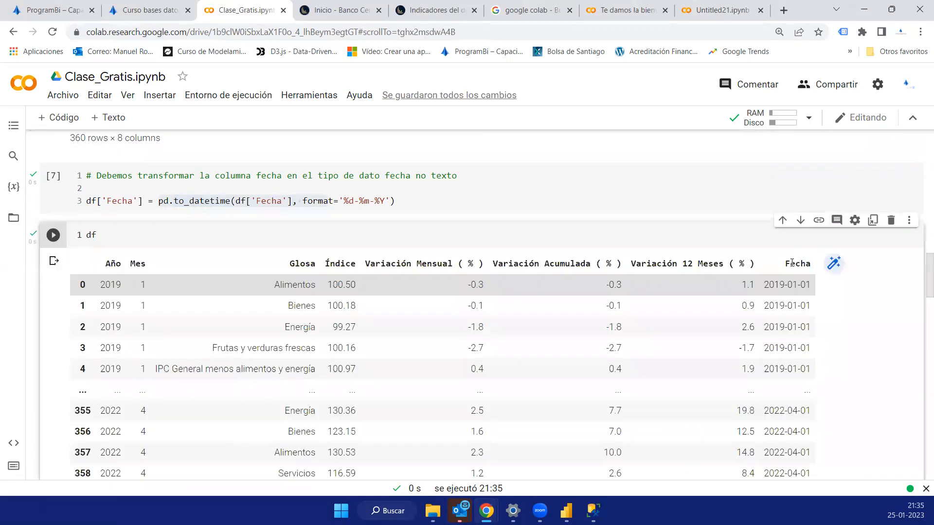
scroll(49, 311, "down", 5)
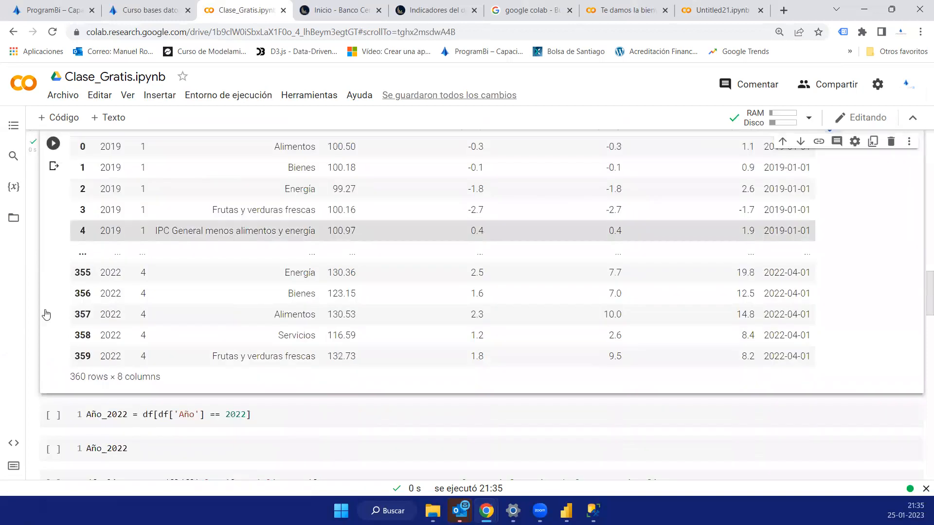
- Run the cells that filter df to Año == 2022 as Año_2022 and display it, and review the filter expression
left_click(52, 310)
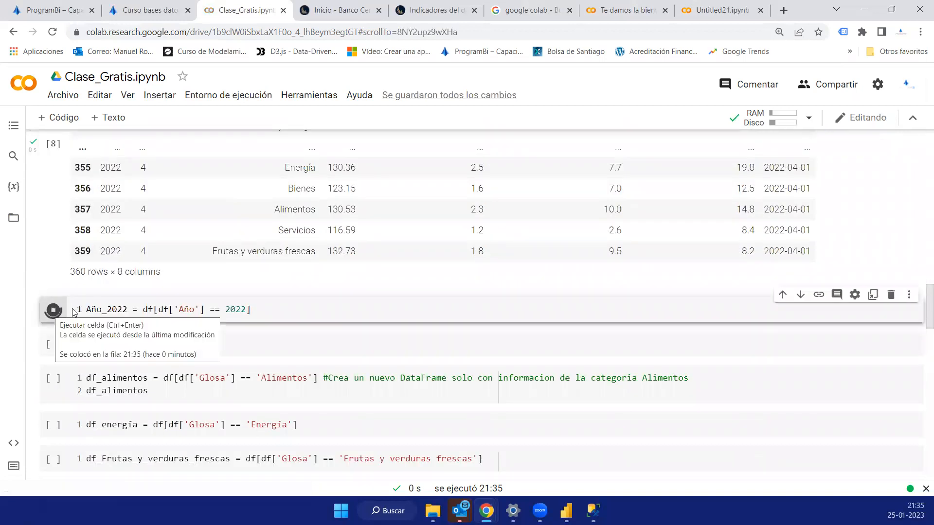
left_click(179, 282)
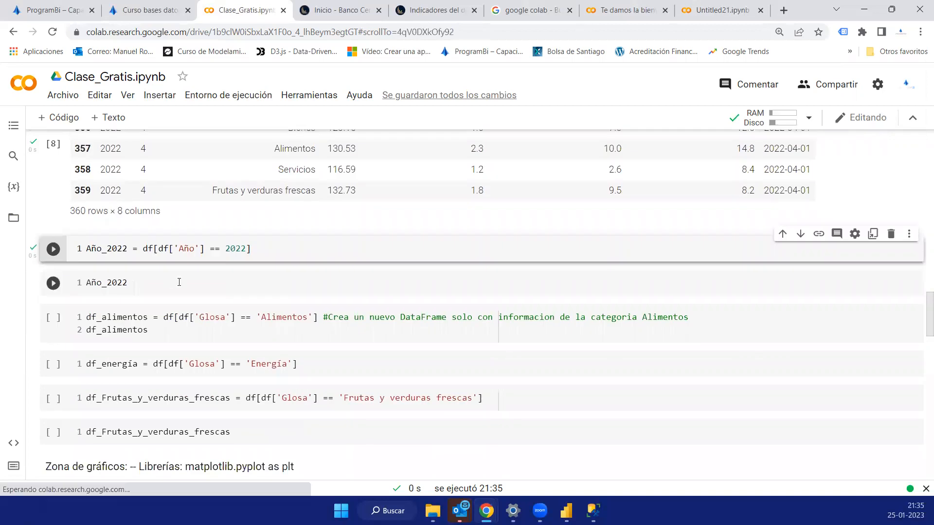
key("ctrl+Return")
scroll(195, 309, "up", 1)
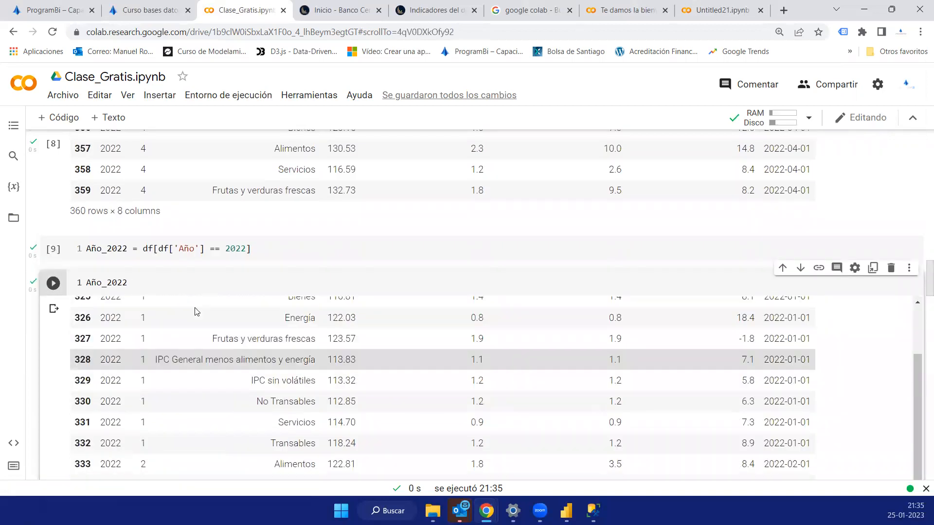
scroll(197, 311, "up", 1)
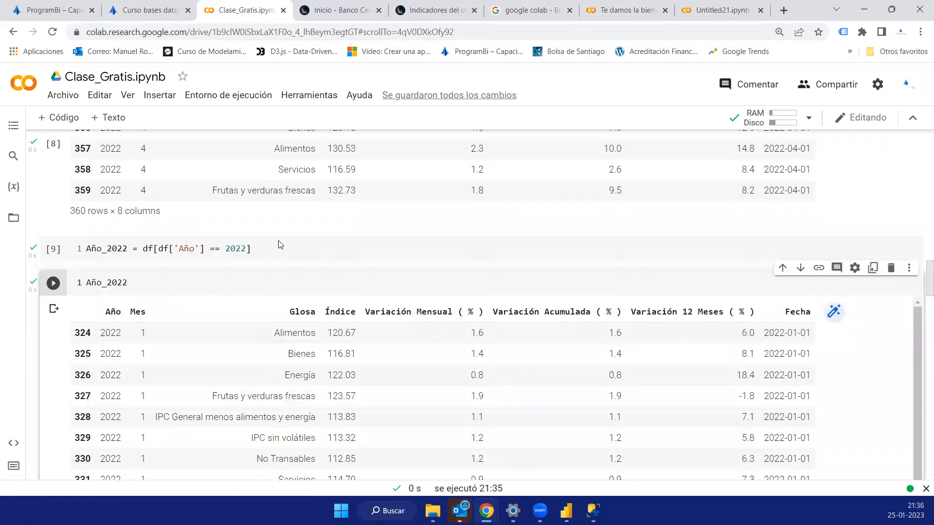
triple_click(177, 251)
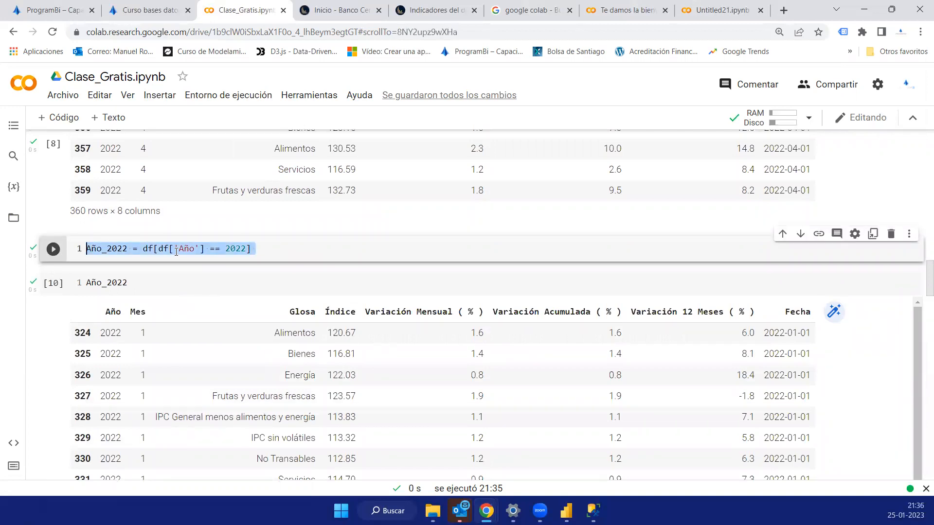
left_click(197, 253)
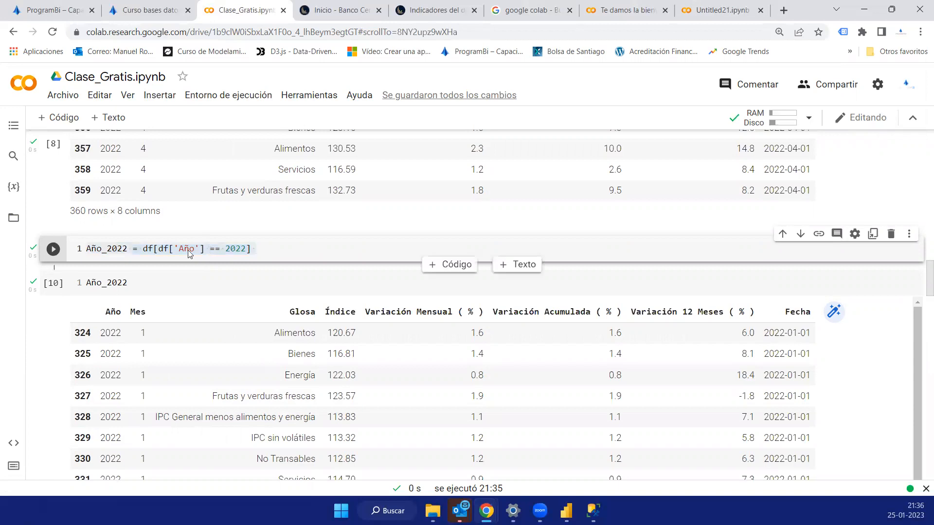
triple_click(158, 253)
left_click(154, 250)
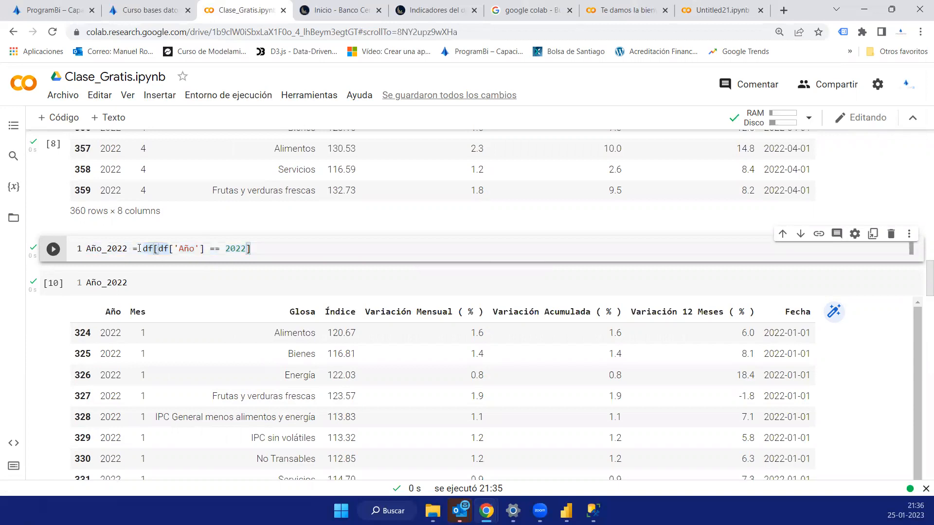
left_click_drag(253, 247, 65, 255)
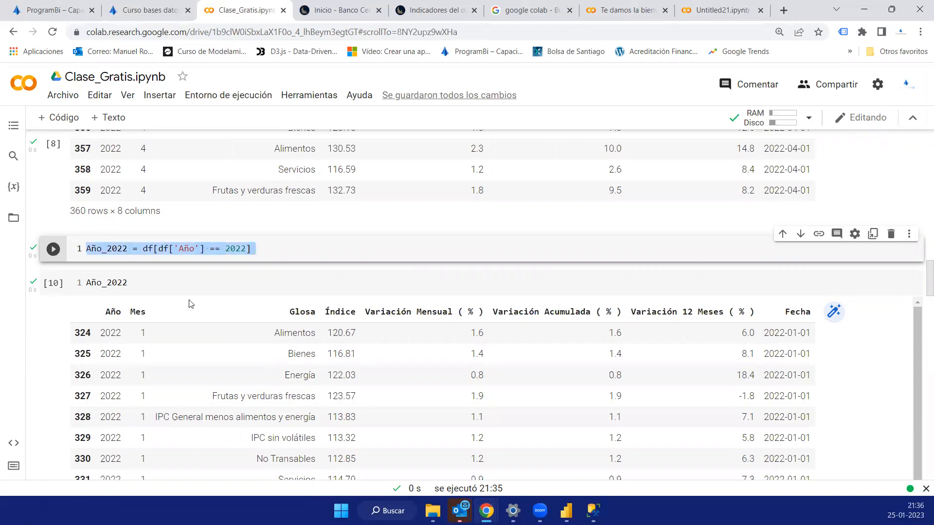
- Run the cell that filters df to Glosa == 'Alimentos' as df_alimentos, and view its first rows
scroll(188, 307, "down", 3)
scroll(774, 302, "down", 10)
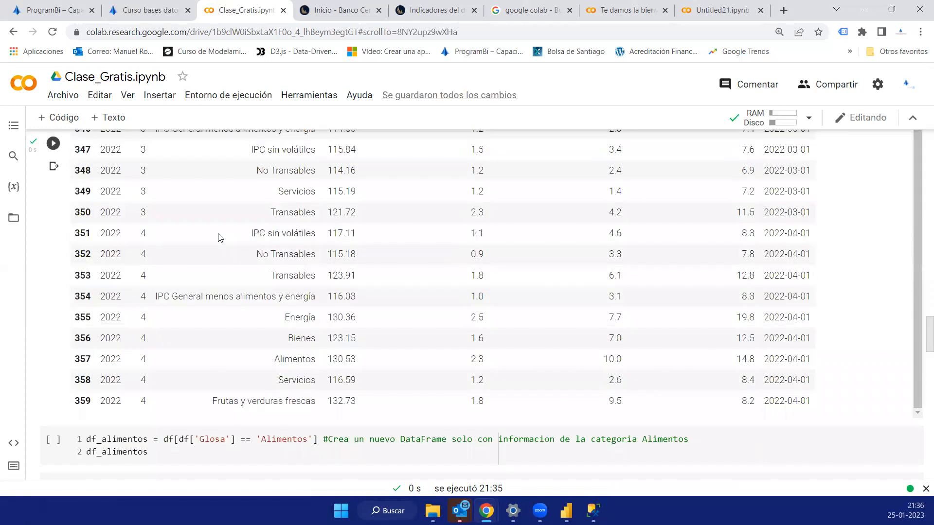
scroll(95, 264, "down", 4)
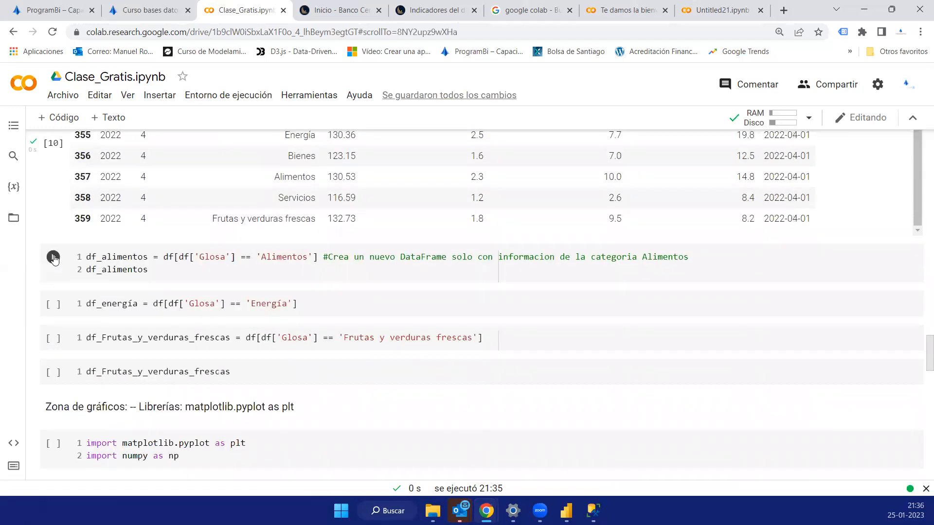
left_click(53, 258)
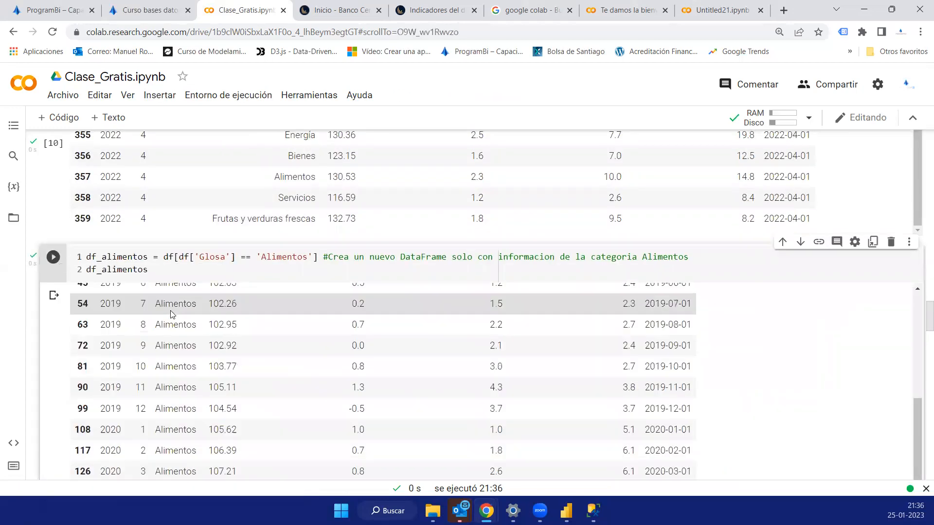
scroll(170, 311, "up", 3)
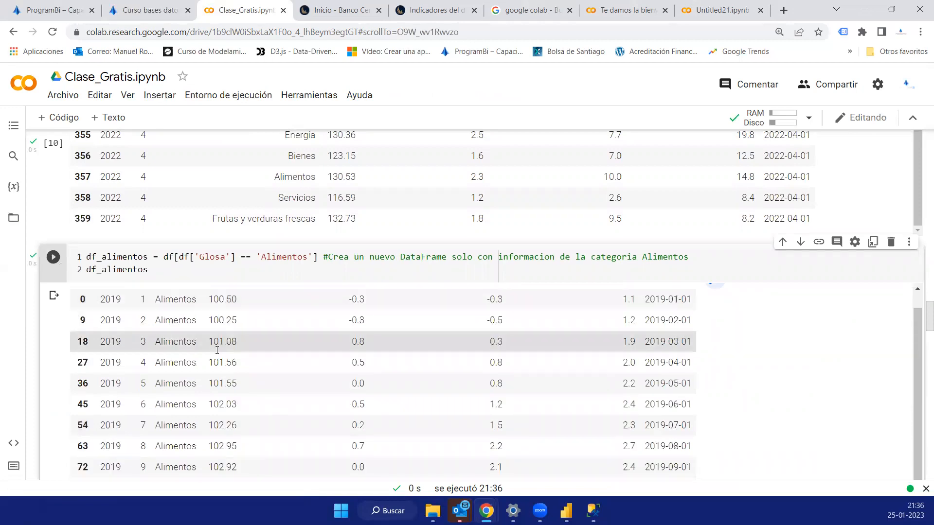
- Run the cells that filter df by Glosa as df_energía and df_Frutas_y_verduras_frescas, and display the df_Frutas_y_verduras_frescas table
scroll(919, 300, "down", 4)
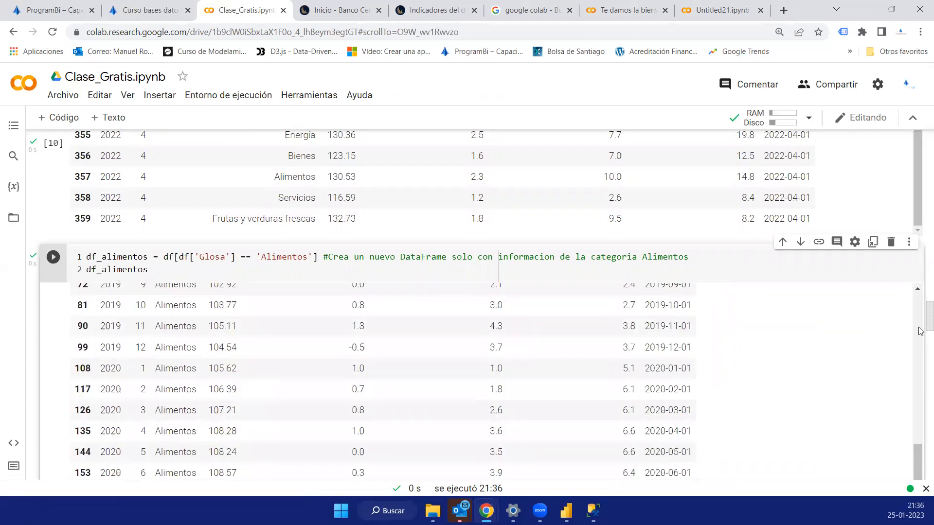
scroll(921, 372, "down", 5)
scroll(920, 374, "up", 1)
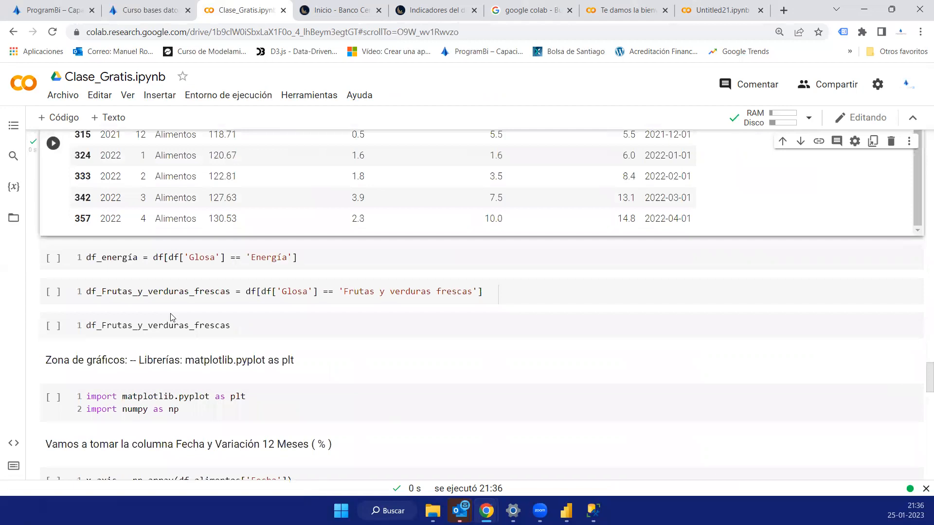
scroll(52, 289, "up", 1)
left_click(53, 282)
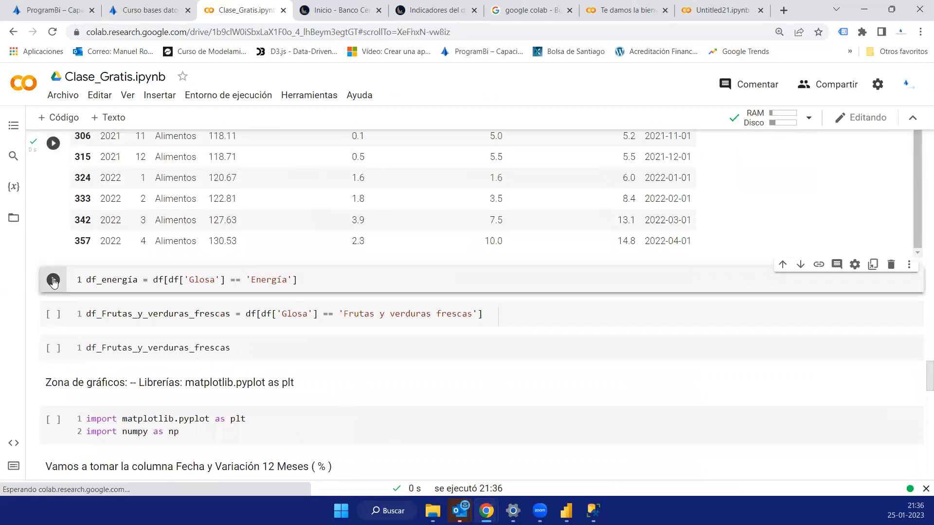
left_click(54, 316)
left_click(53, 349)
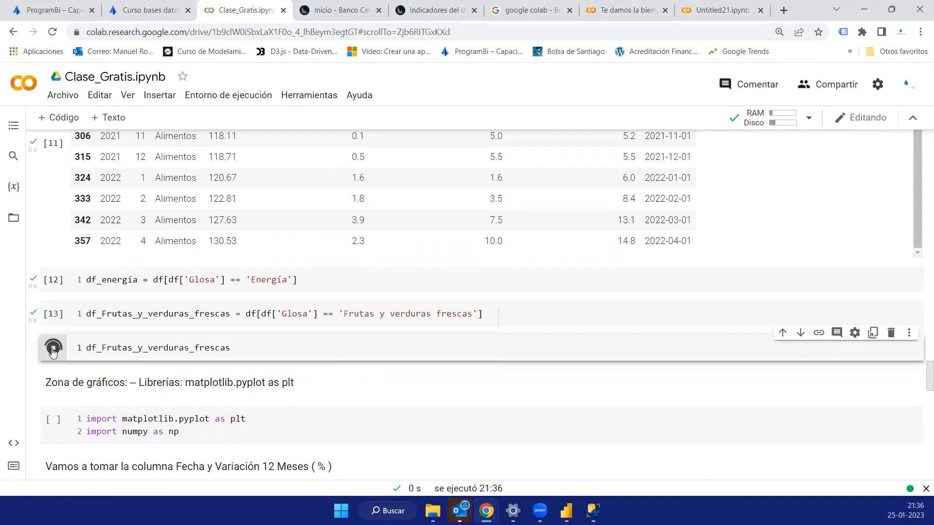
scroll(200, 272, "down", 2)
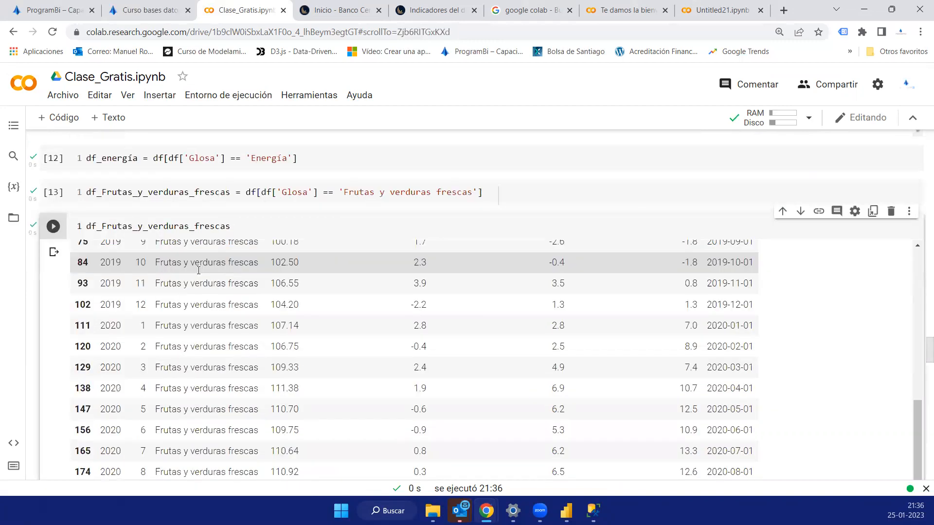
scroll(199, 270, "up", 4)
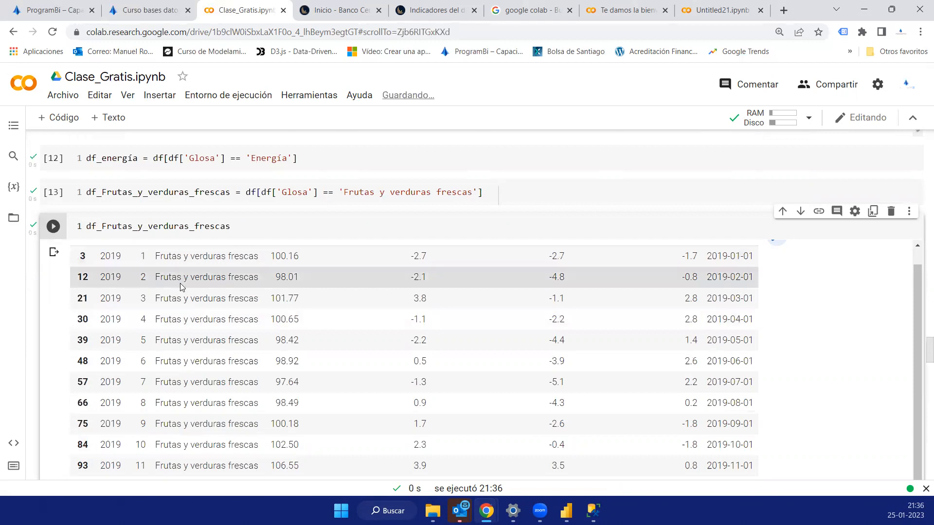
- Review the 'Frutas y verduras frescas' filter expression and the DataFrame names df_Frutas_y_verduras_frescas and df_energía
scroll(534, 208, "up", 1)
left_click_drag(485, 253, 247, 253)
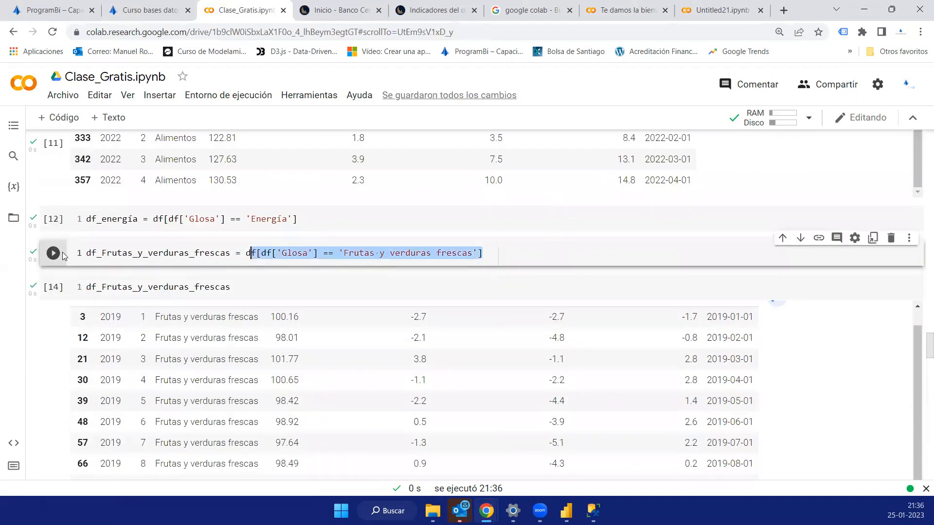
double_click(98, 253)
double_click(92, 219)
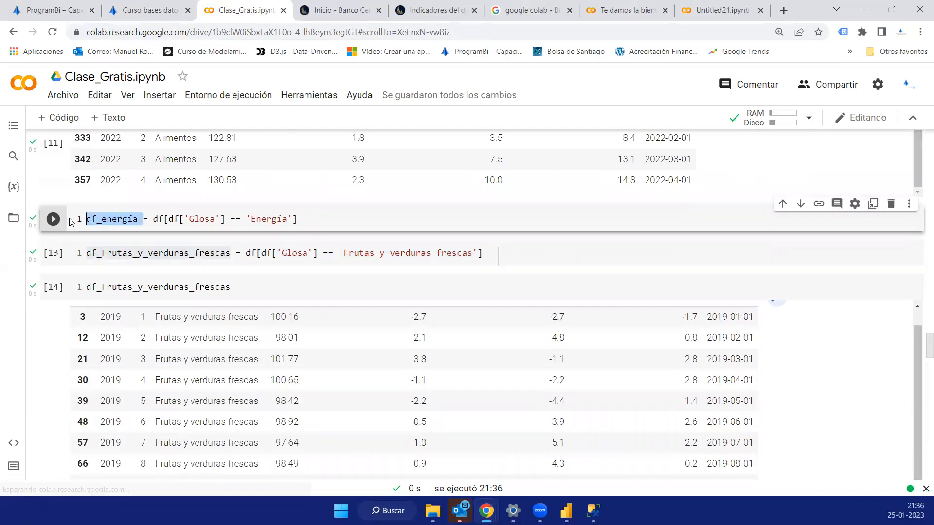
scroll(160, 243, "up", 2)
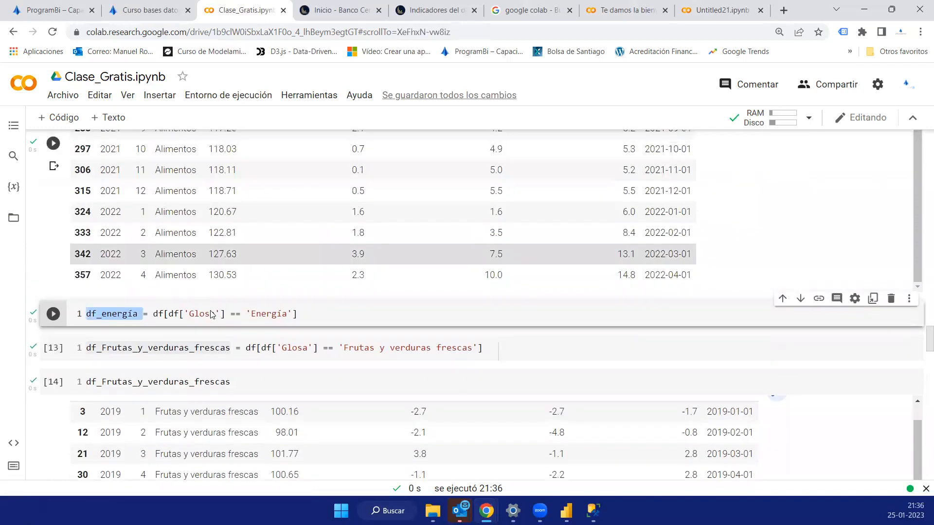
- Run the cell importing matplotlib.pyplot as plt and numpy as np, and the cell plotting 'Variación 12 meses % en Alimentos'
scroll(212, 311, "down", 5)
scroll(213, 312, "down", 5)
scroll(212, 311, "down", 1)
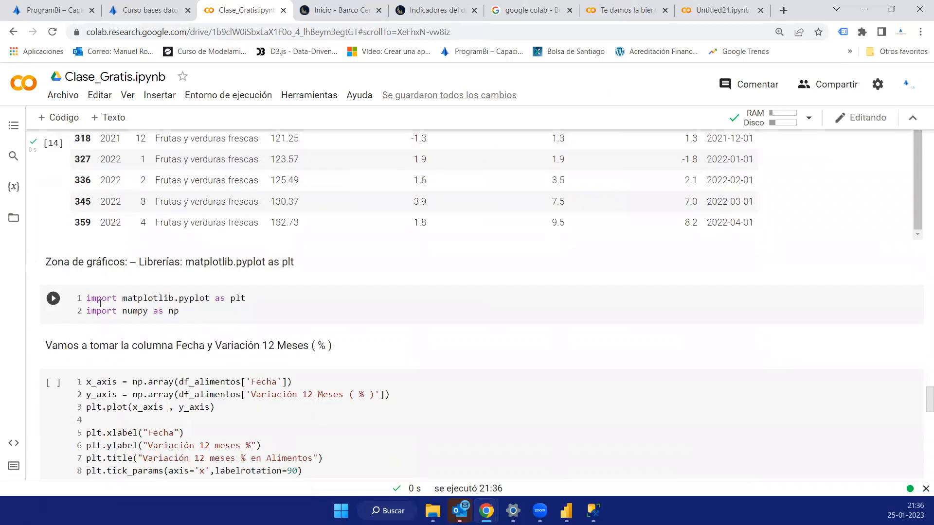
left_click(53, 298)
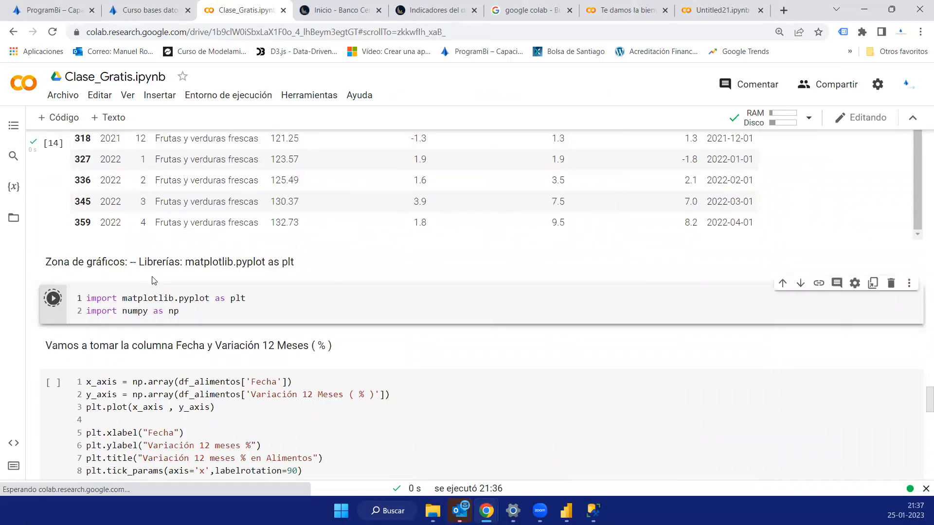
scroll(152, 279, "down", 1)
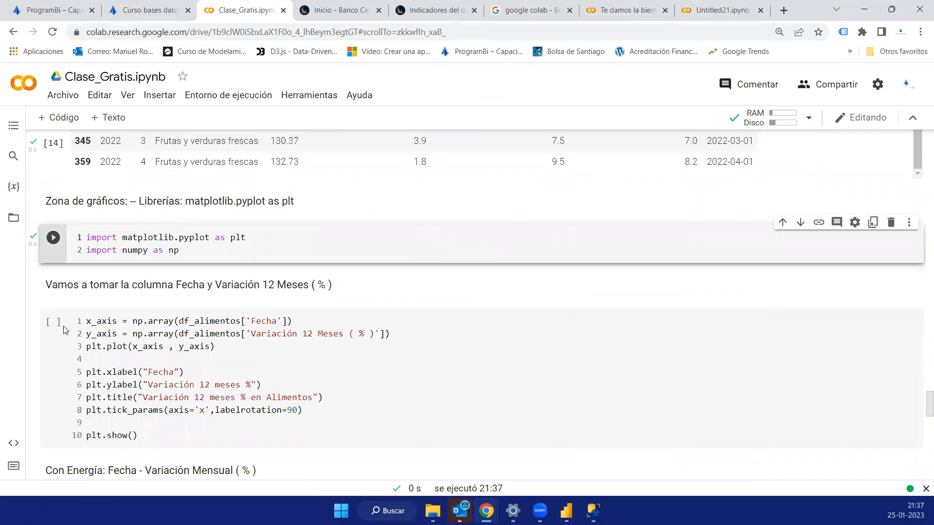
scroll(60, 268, "down", 1)
left_click(53, 261)
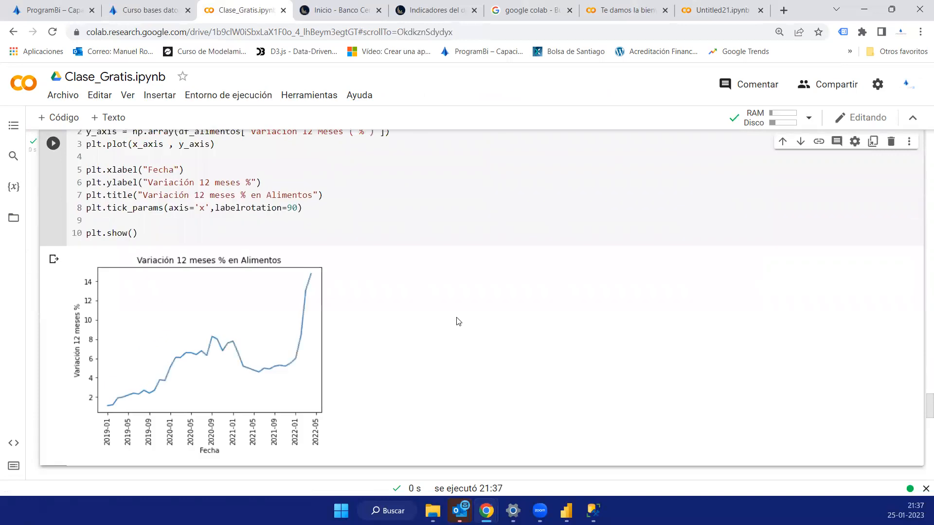
- Review the x_axis and y_axis array definitions taken from df_alimentos against the resulting line chart
scroll(227, 291, "up", 2)
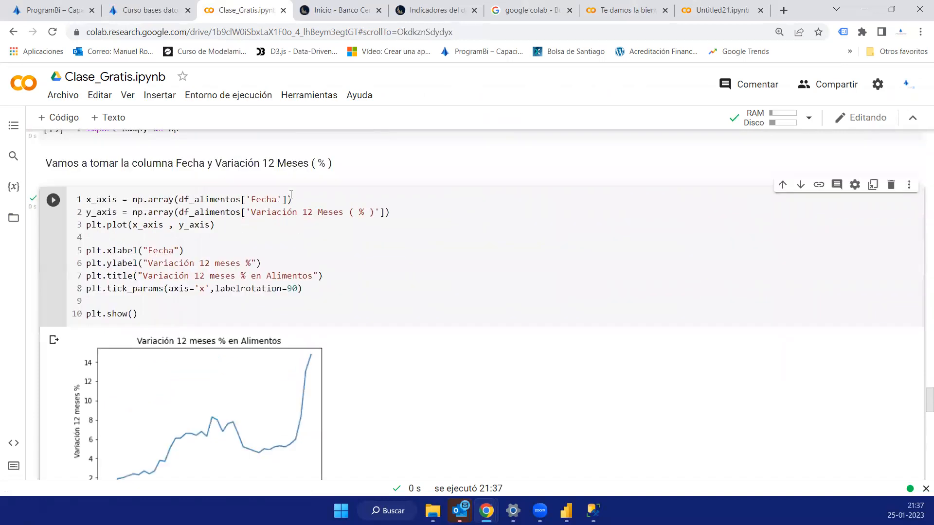
left_click_drag(293, 200, 75, 202)
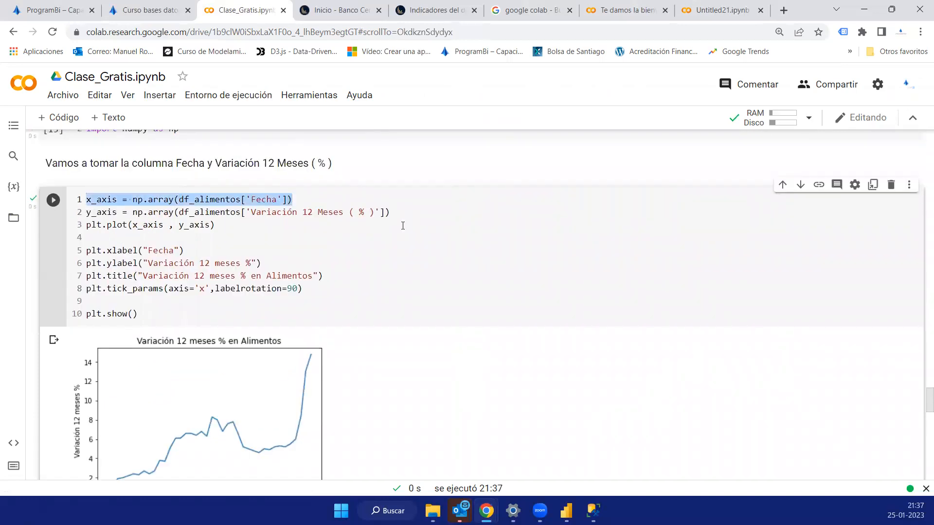
left_click_drag(391, 212, 85, 213)
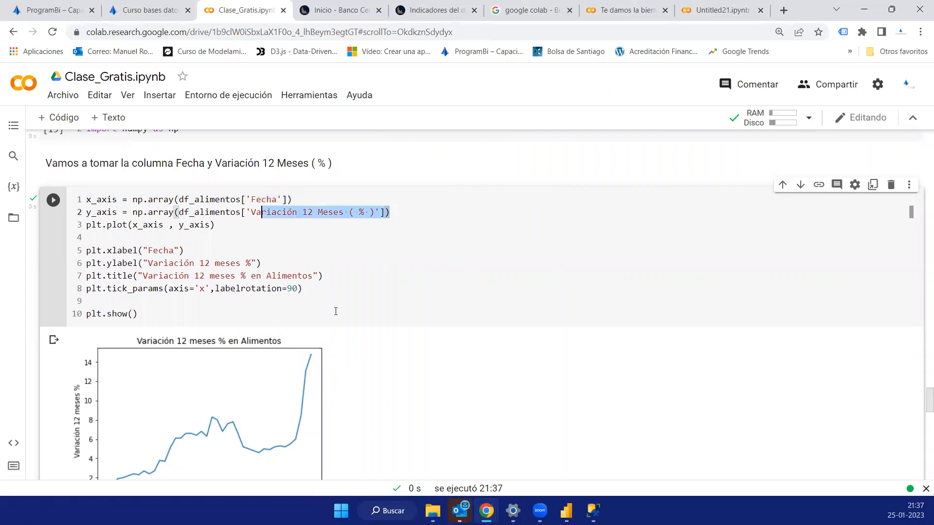
scroll(121, 371, "down", 3)
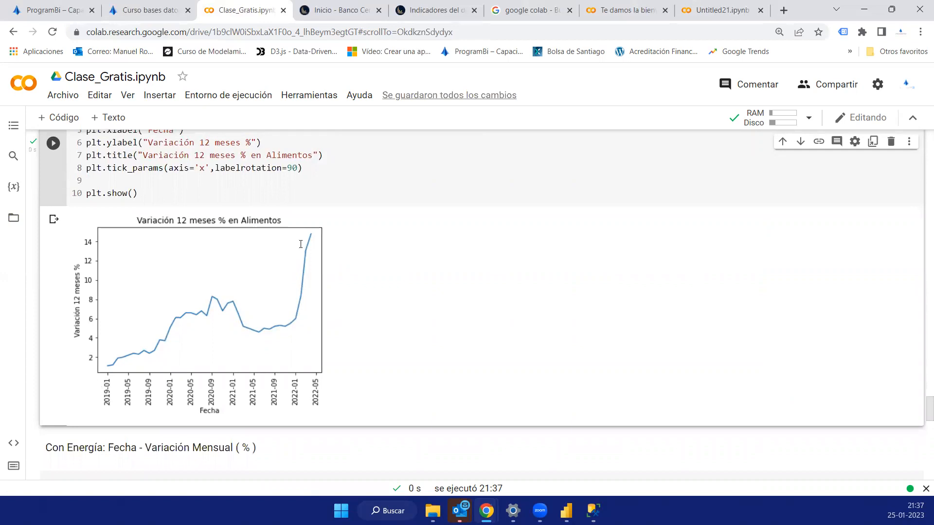
- Review the Alimentos plot's labelrotation=90 setting and its xlabel, ylabel and title lines against the chart
scroll(249, 229, "up", 1)
left_click_drag(302, 229, 215, 228)
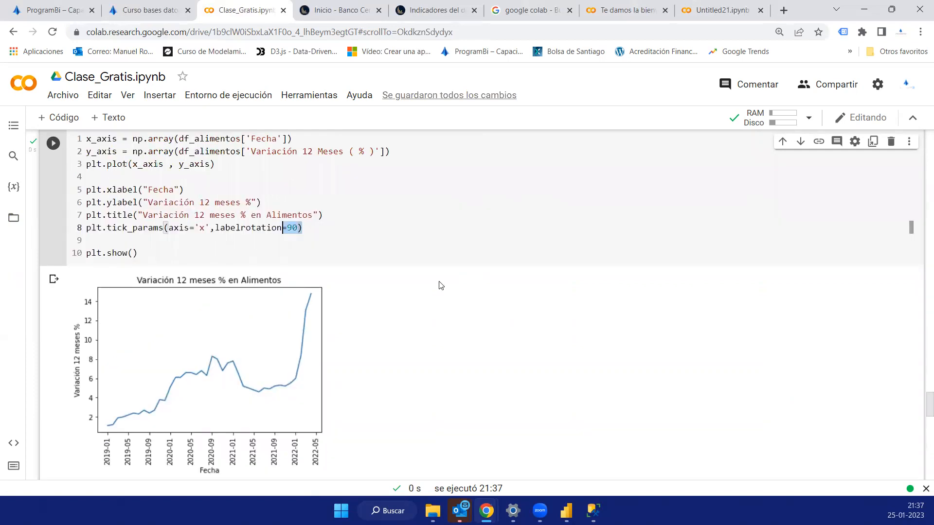
left_click(323, 217)
left_click_drag(324, 218, 67, 189)
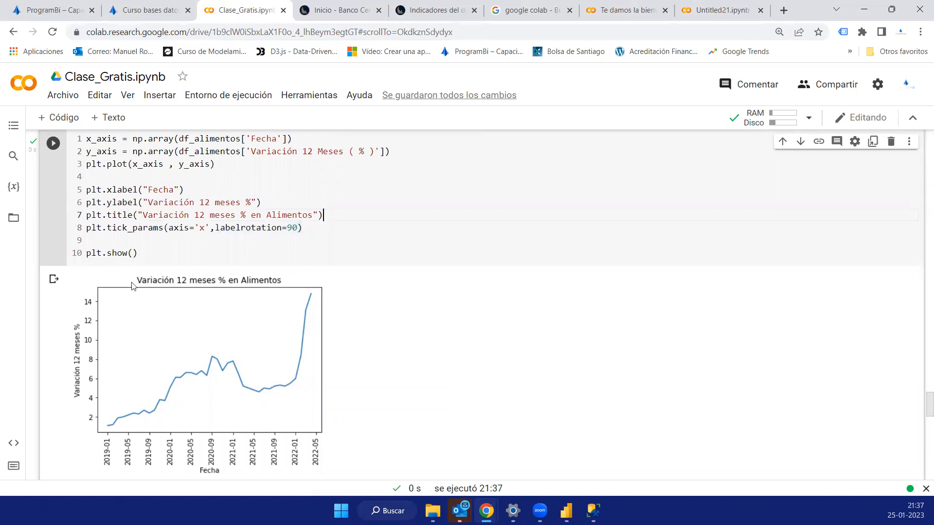
left_click(115, 201)
double_click(114, 202)
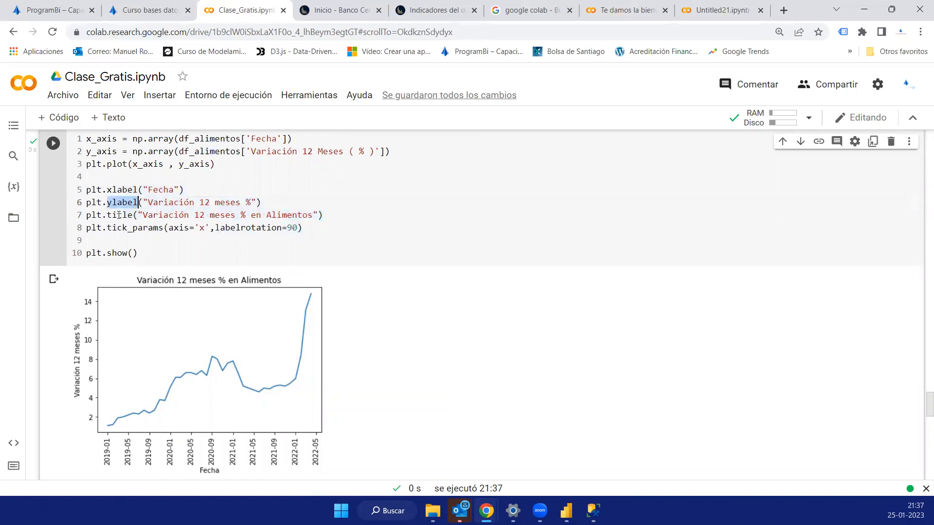
left_click(117, 215)
scroll(159, 253, "up", 1)
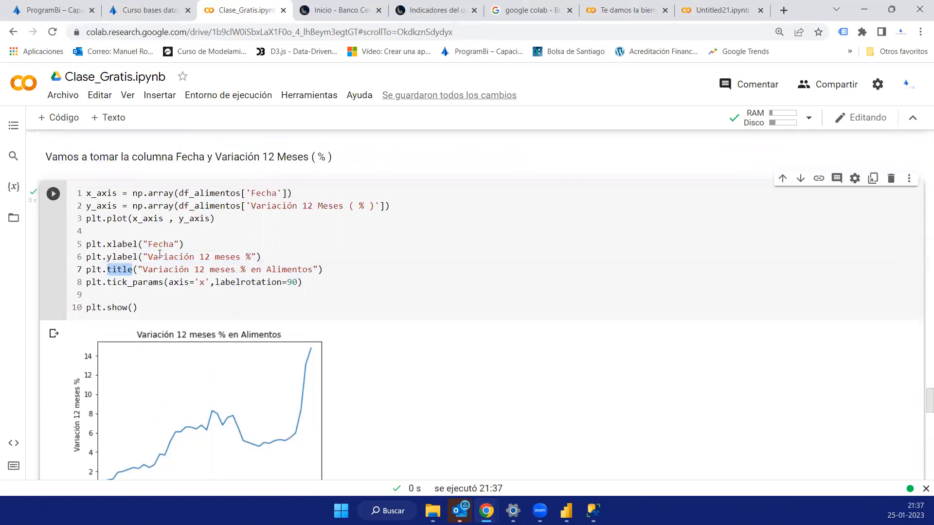
scroll(159, 254, "down", 1)
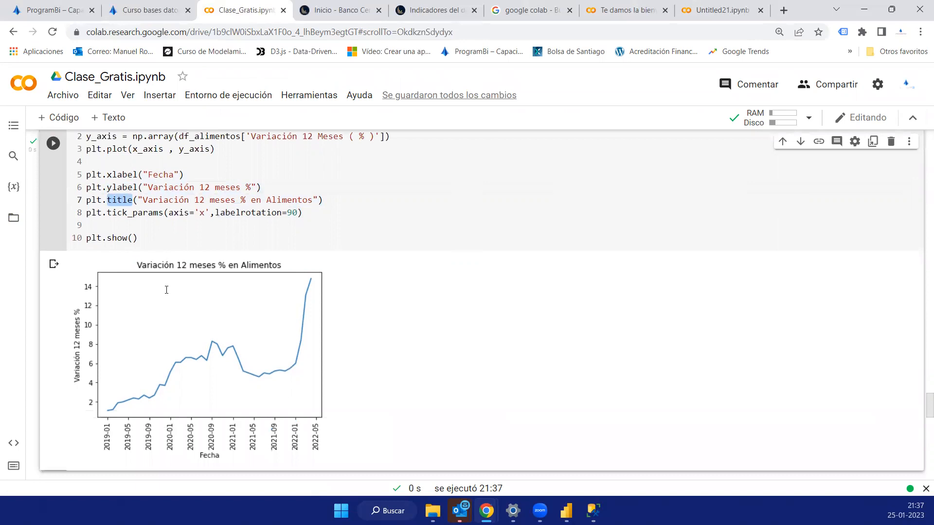
- Run the matplotlib cell that plots 'Variación Mensual % en Energía' by Fecha, and view the chart
scroll(167, 290, "down", 5)
left_click(52, 214)
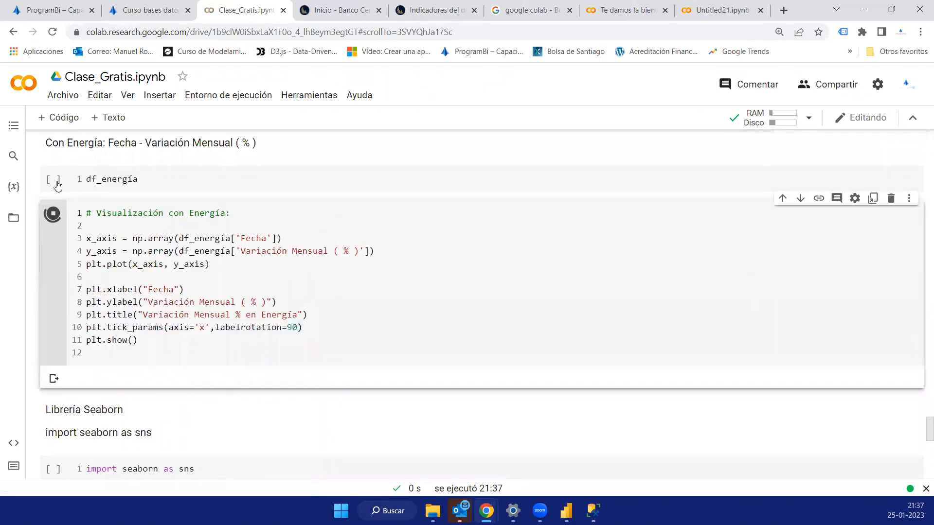
scroll(298, 321, "down", 2)
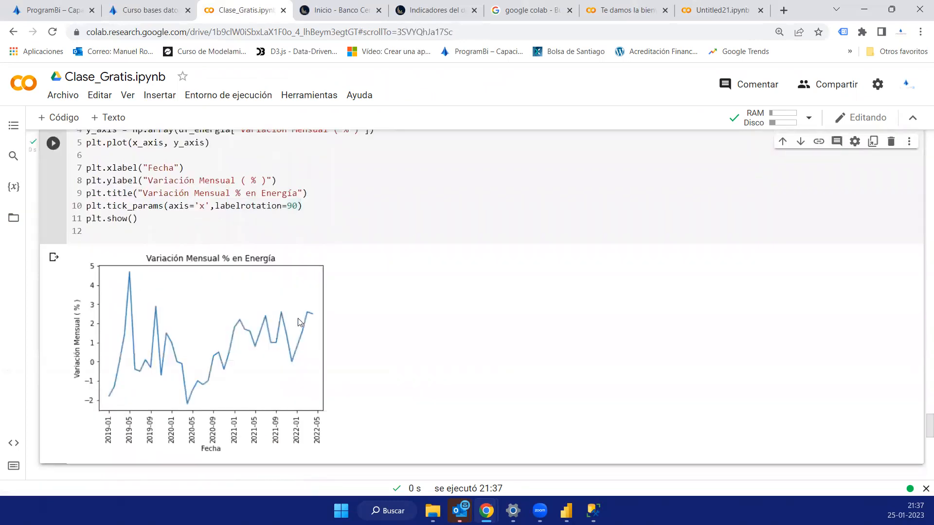
- Run the cell importing seaborn as sns and the sns.lineplot cell titled 'Variación 12 Meses % con los Alimentos'
scroll(298, 318, "down", 4)
left_click(54, 305)
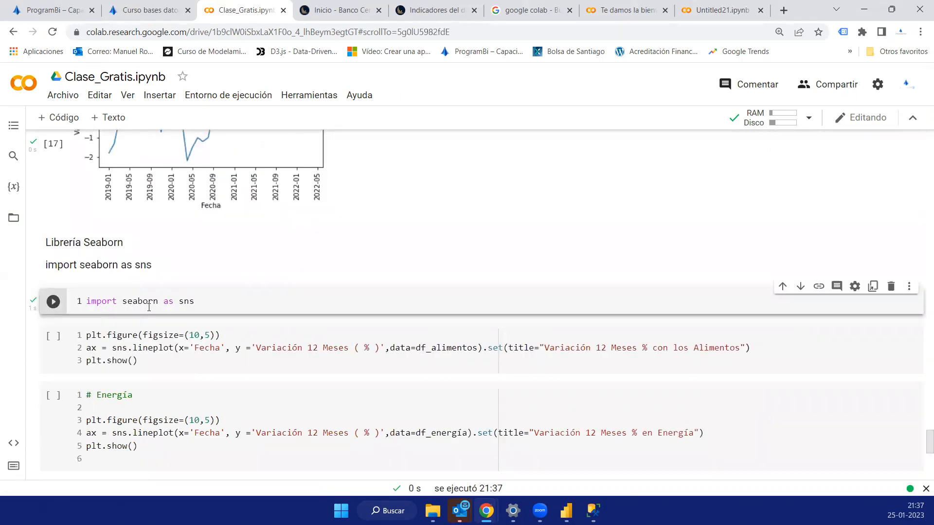
scroll(55, 282, "down", 1)
left_click(56, 281)
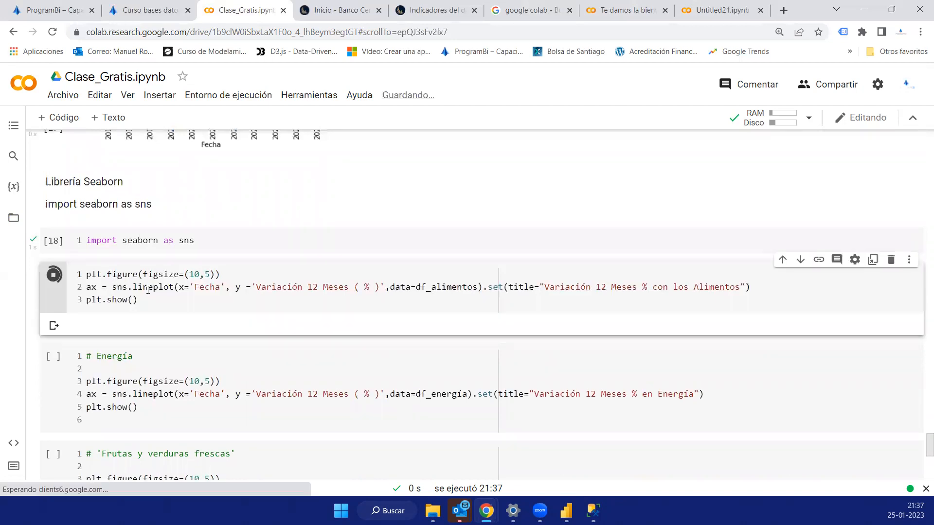
scroll(220, 294, "down", 3)
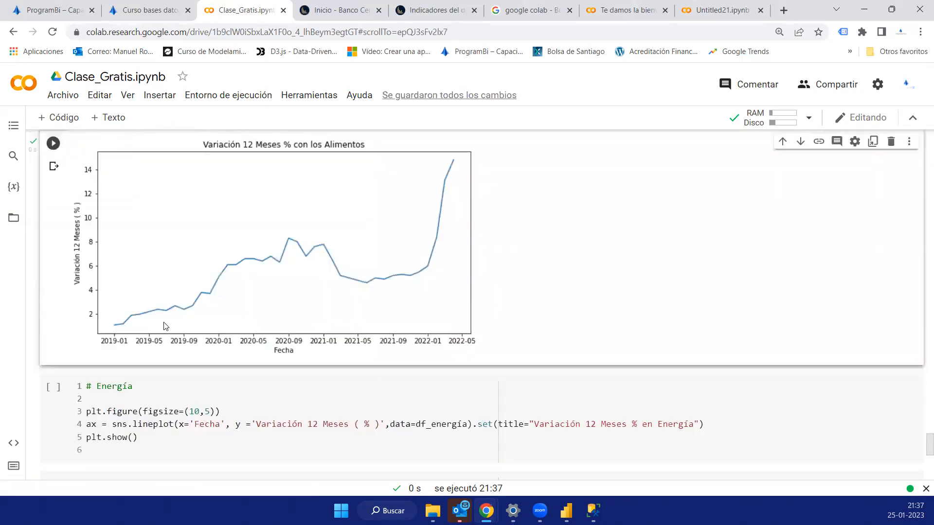
- Run the seaborn line plot cells for df_energía and df_Frutas_y_verduras_frescas, and view both charts
scroll(54, 270, "down", 2)
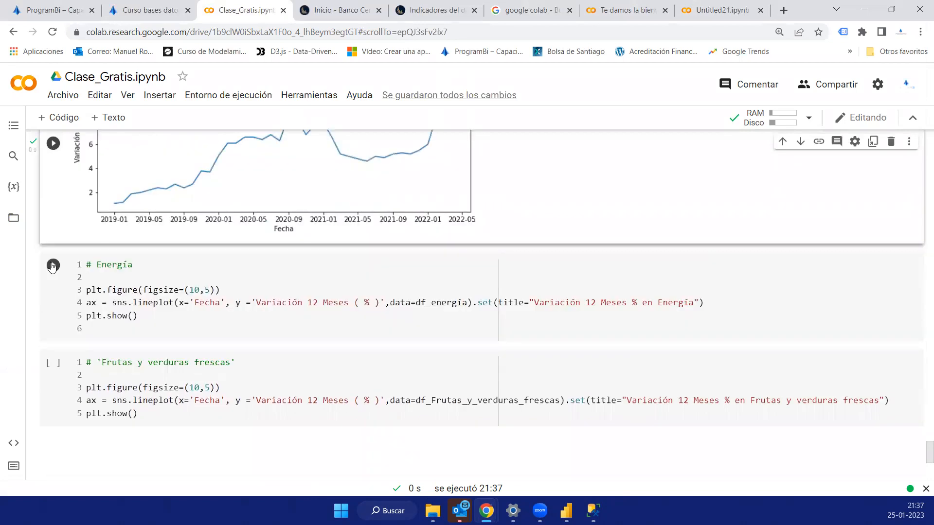
left_click(52, 266)
scroll(133, 365, "down", 3)
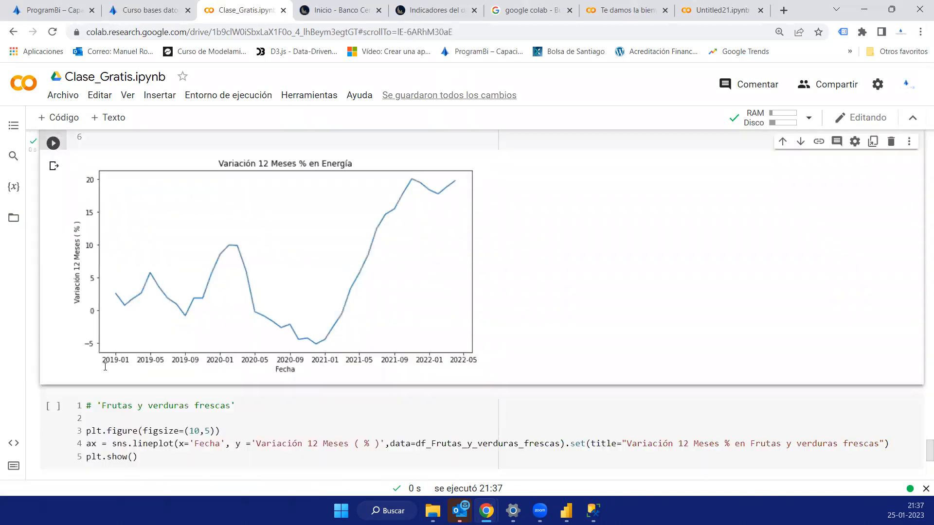
scroll(58, 365, "down", 1)
left_click(54, 355)
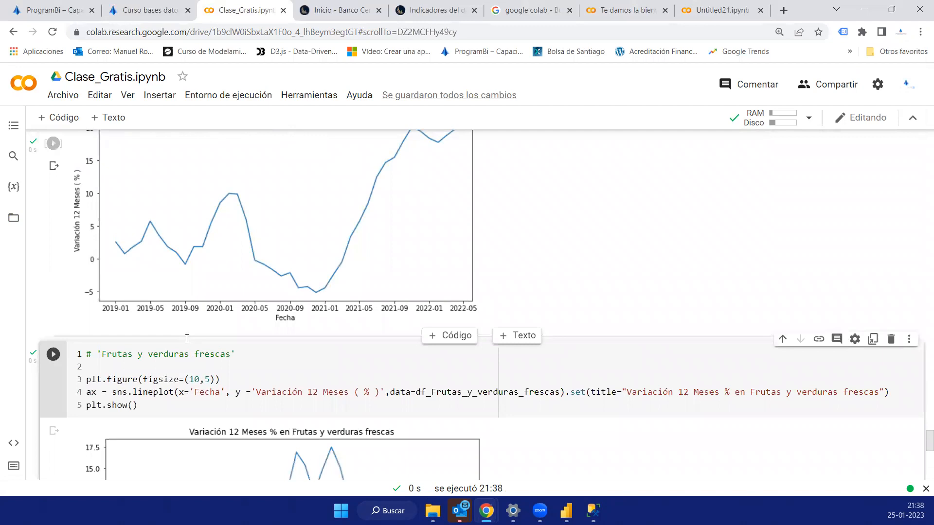
scroll(186, 339, "down", 3)
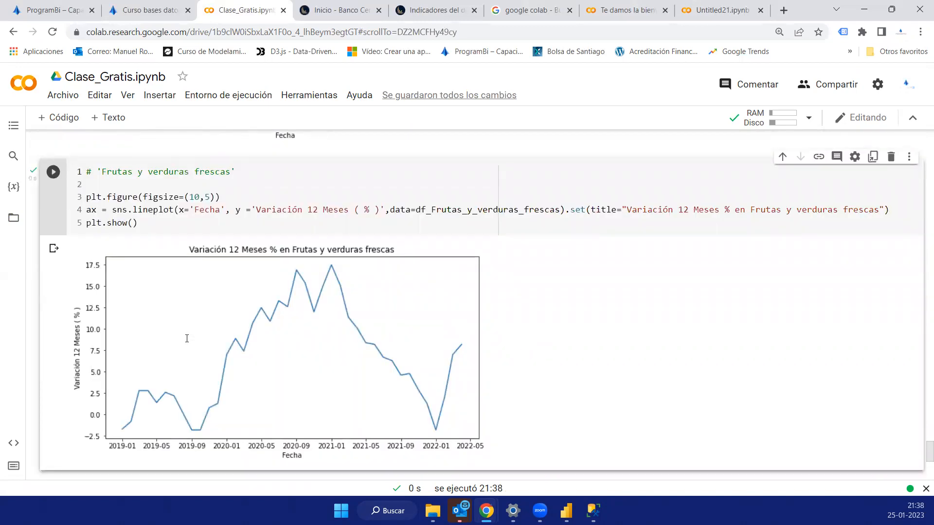
- Look back over the seaborn charts for Frutas y verduras frescas, Energía and Alimentos, and switch to Power BI Desktop
scroll(187, 338, "up", 2)
scroll(186, 339, "up", 1)
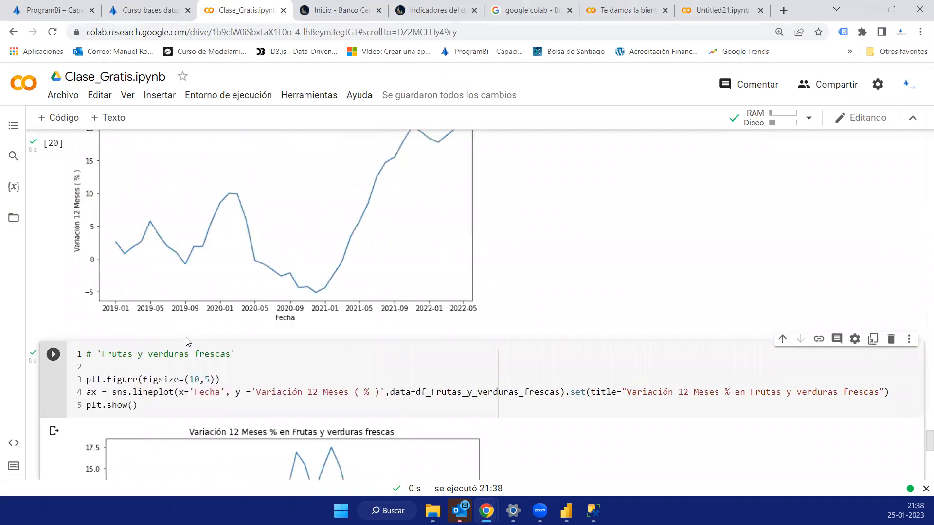
scroll(187, 340, "up", 2)
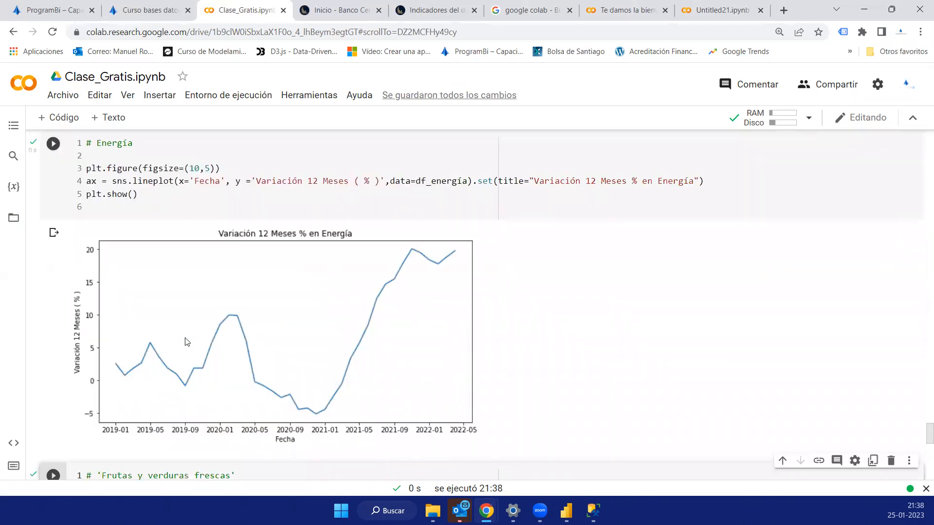
scroll(187, 342, "up", 1)
scroll(187, 342, "up", 2)
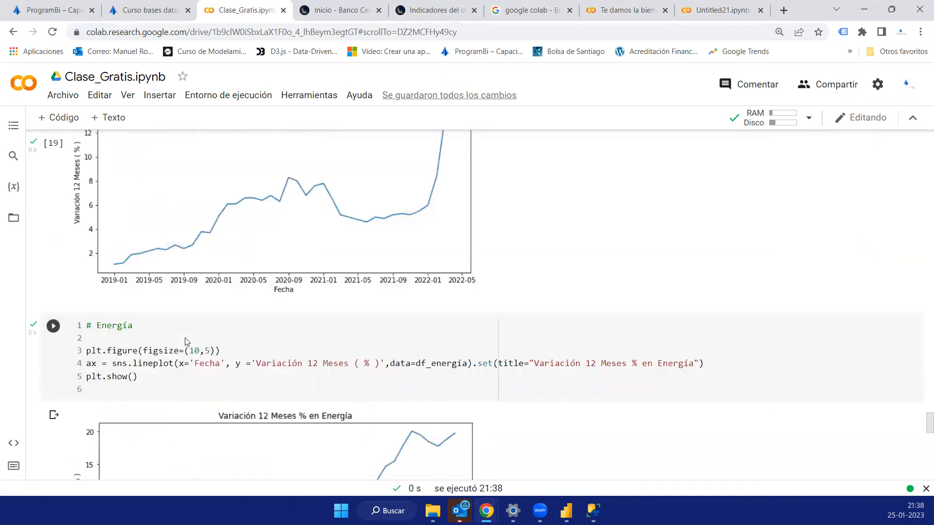
scroll(187, 342, "up", 2)
key("alt+Tab")
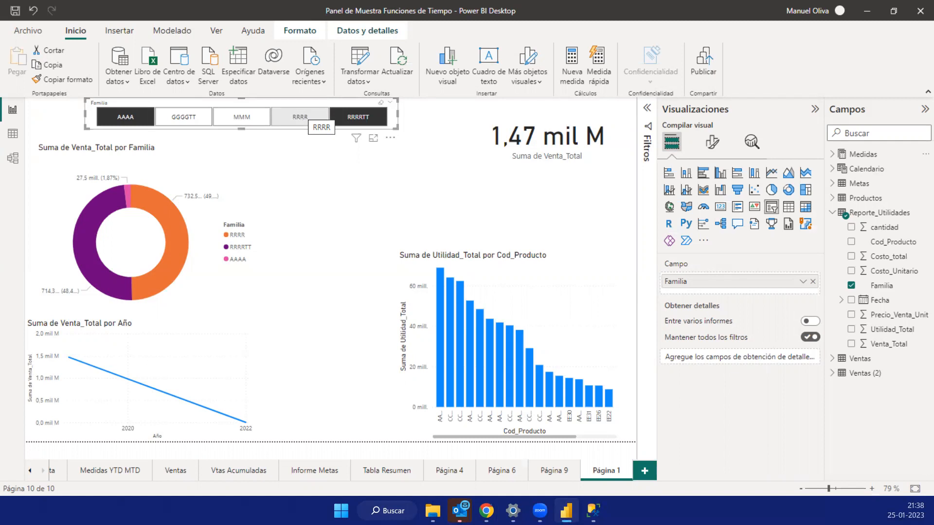
- Add RRRR to the Familia slicer selection, and switch to the Clase_Gratis.ipynb window in Chrome
left_click(301, 115)
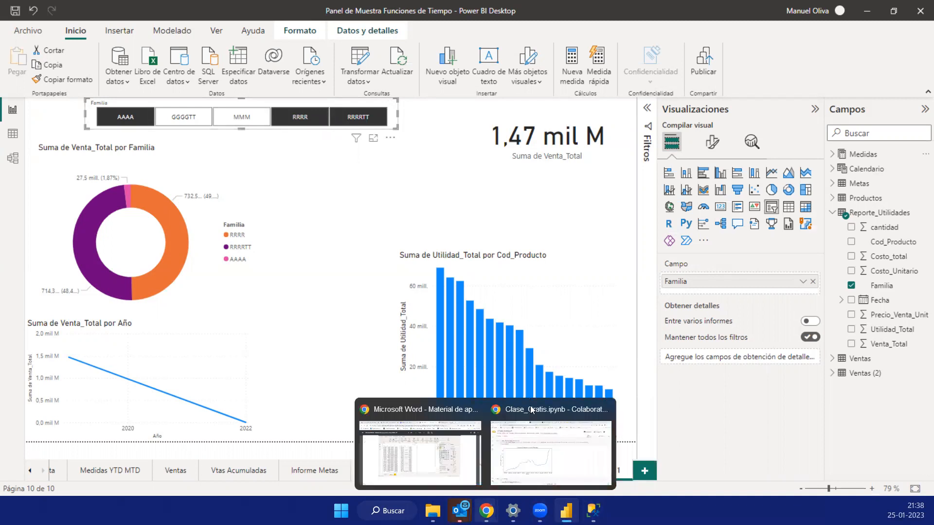
left_click(489, 508)
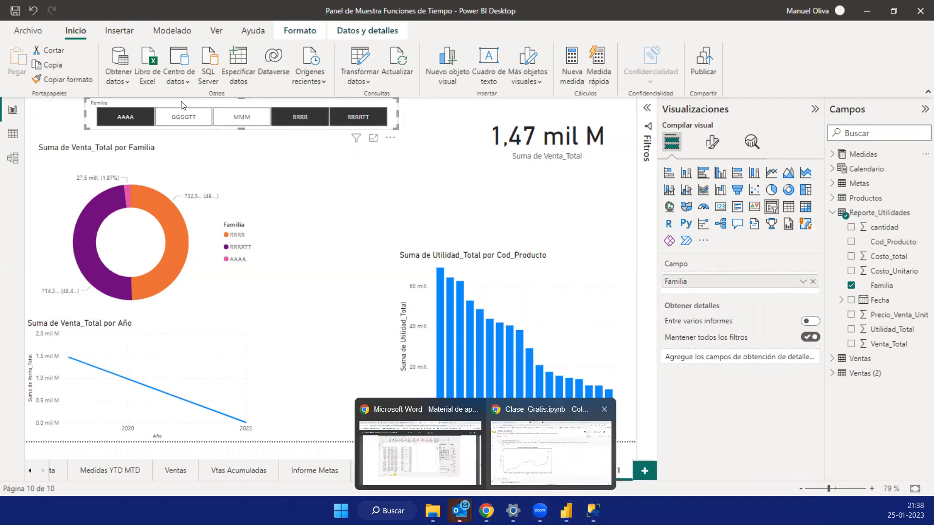
left_click(533, 414)
- Open the seaborn documentation site, seaborn.pydata.org, in a new tab and look over its home page
left_click(785, 10)
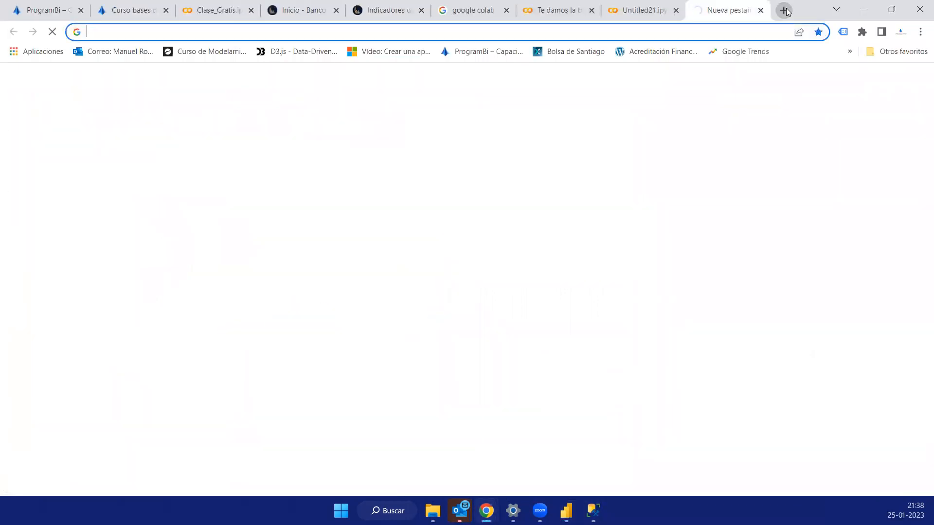
type("se")
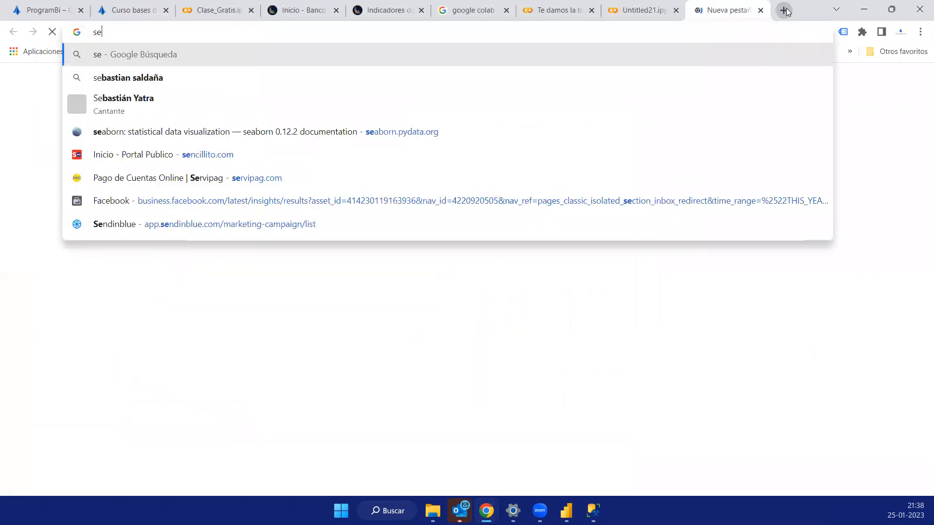
key("Down")
key("Down")
key("Down")
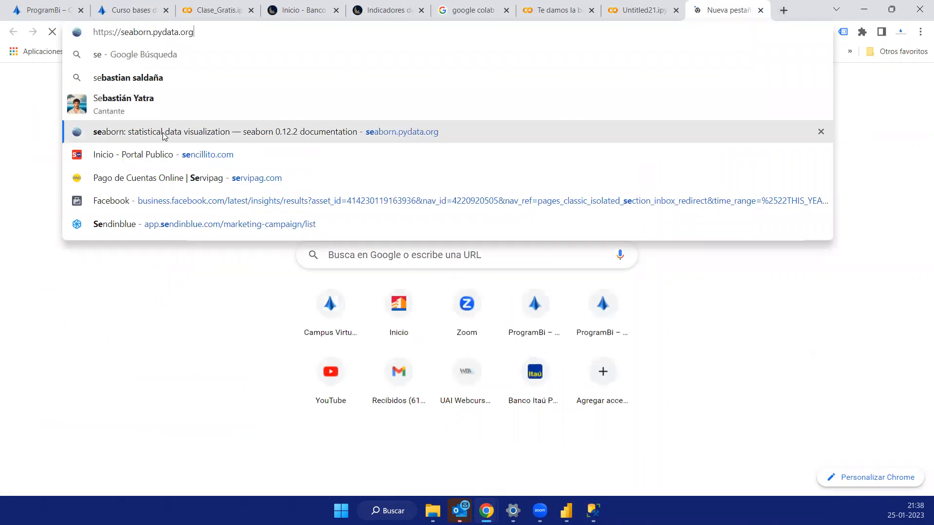
key("Return")
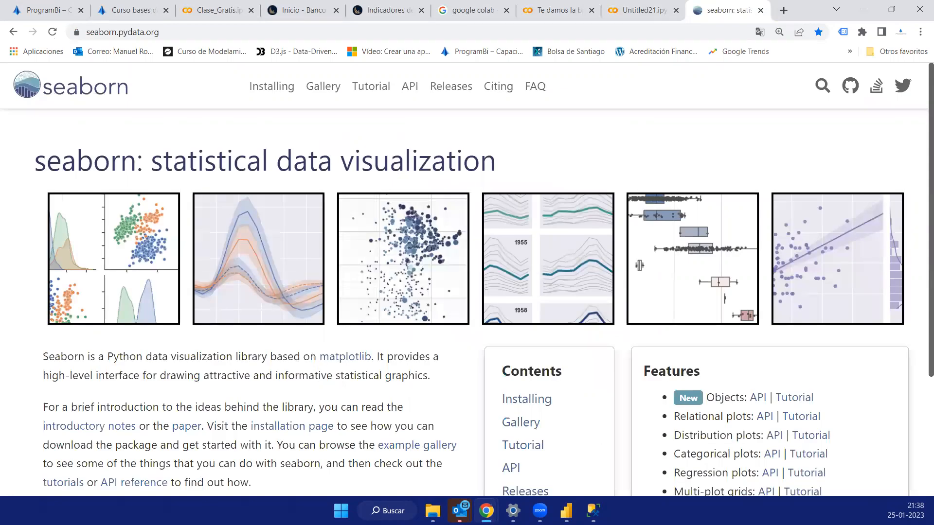
scroll(540, 265, "down", 1)
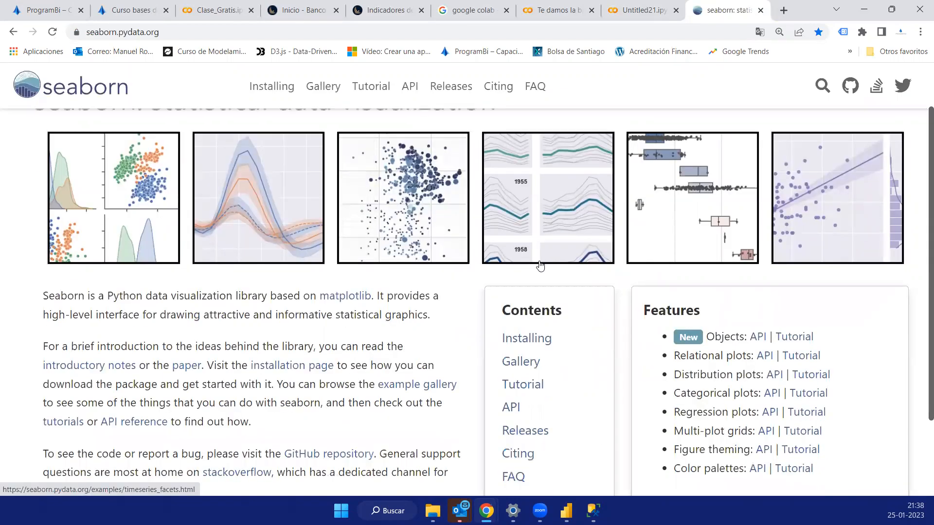
scroll(111, 228, "up", 1)
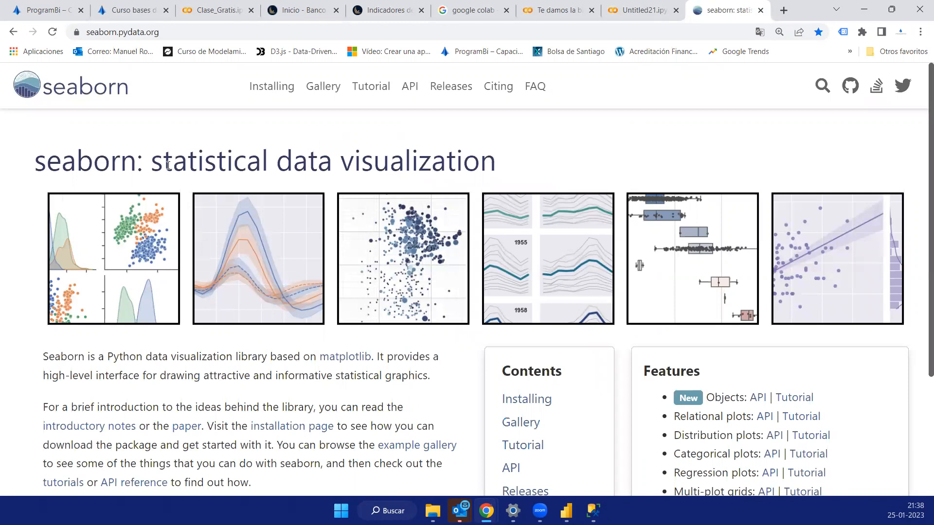
- Open seaborn's example gallery and examine the range of chart types it offers, from scatterplots and boxplots to heatmaps
left_click(319, 91)
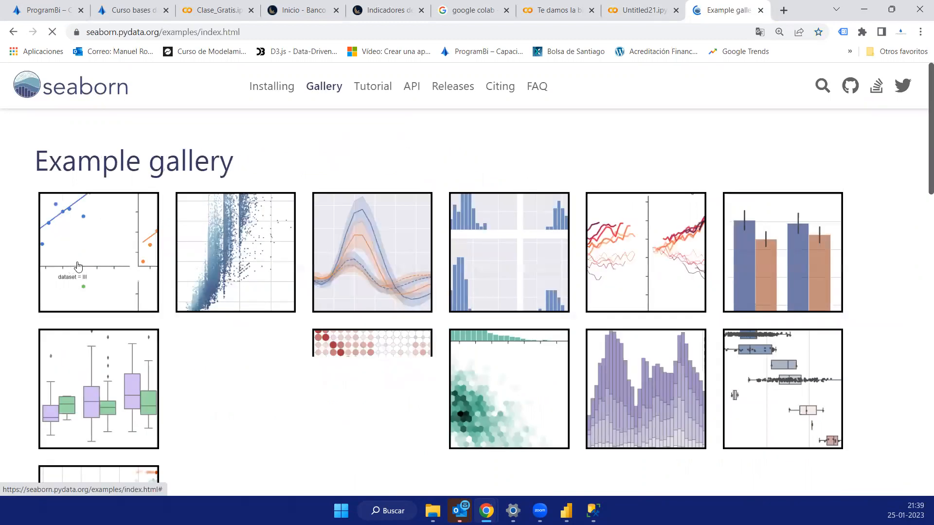
scroll(86, 264, "down", 2)
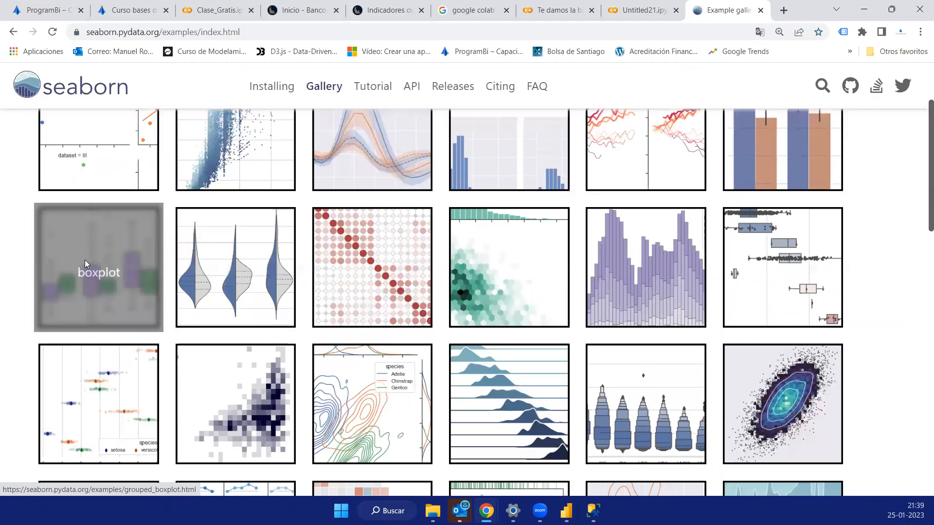
scroll(85, 263, "up", 1)
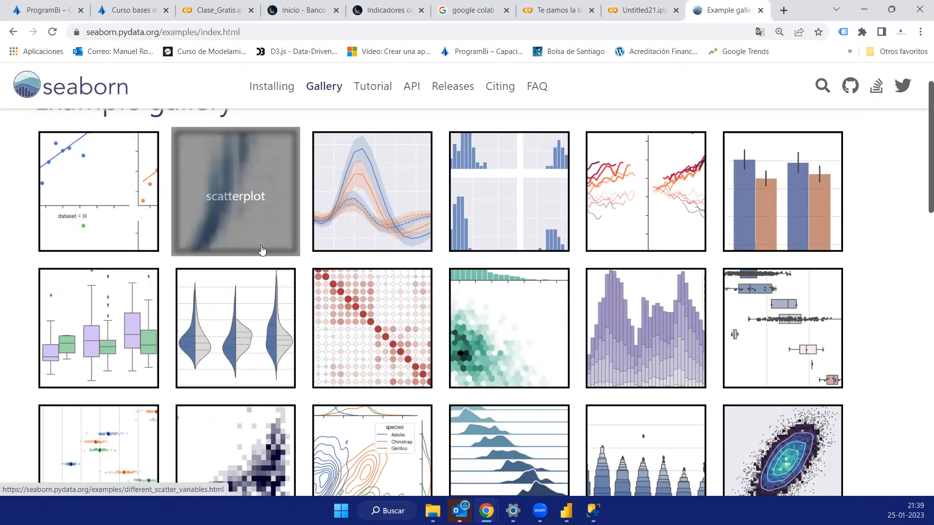
scroll(262, 250, "down", 3)
scroll(223, 295, "down", 3)
scroll(339, 286, "down", 3)
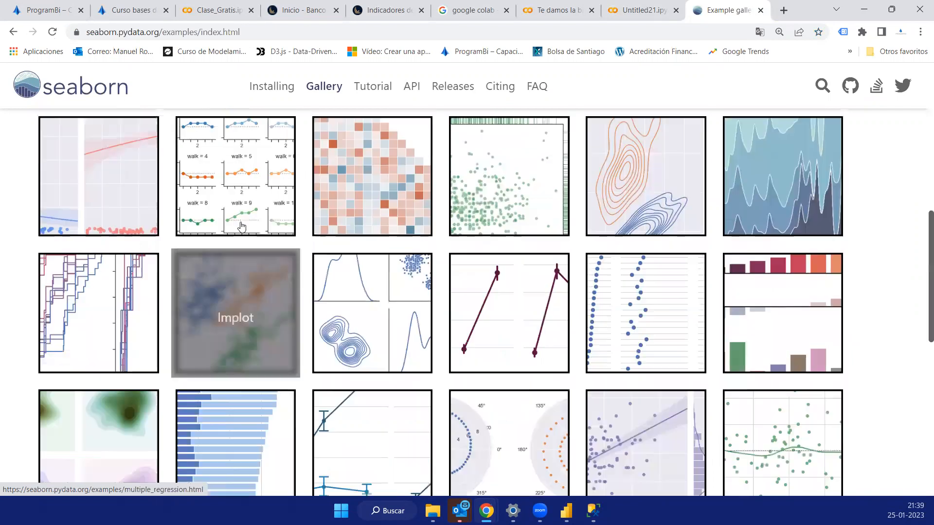
scroll(371, 259, "down", 3)
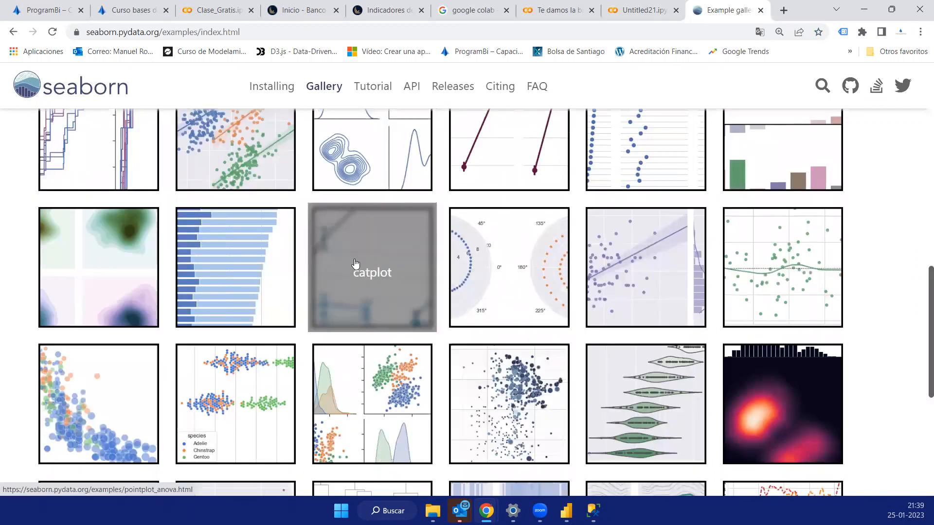
scroll(369, 297, "down", 2)
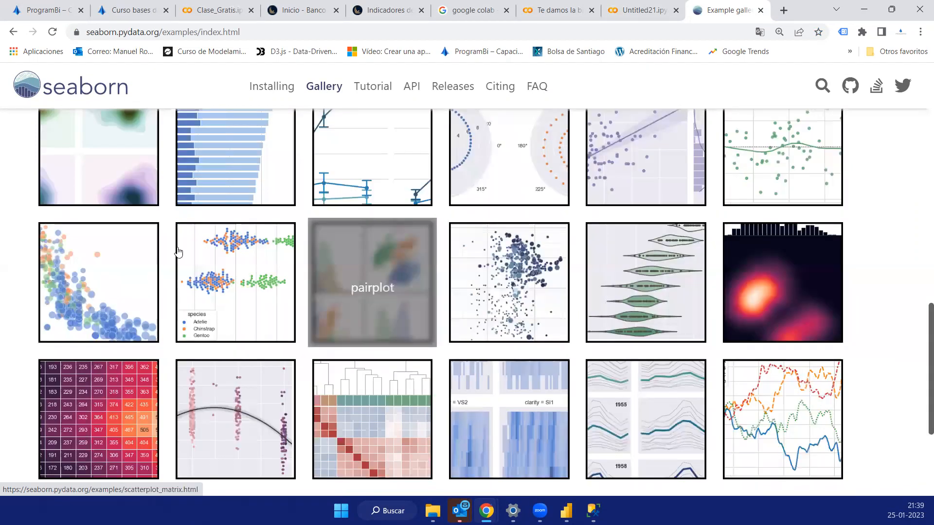
scroll(177, 250, "down", 2)
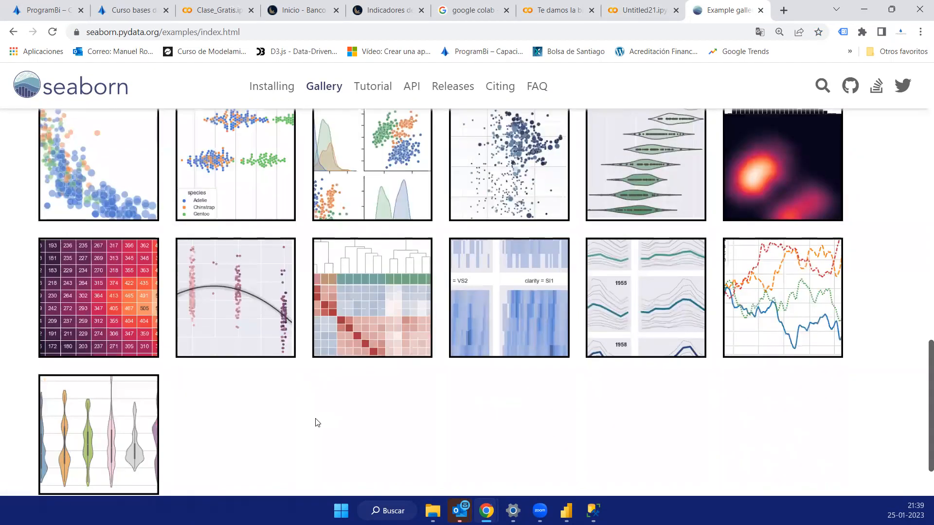
scroll(328, 214, "up", 1)
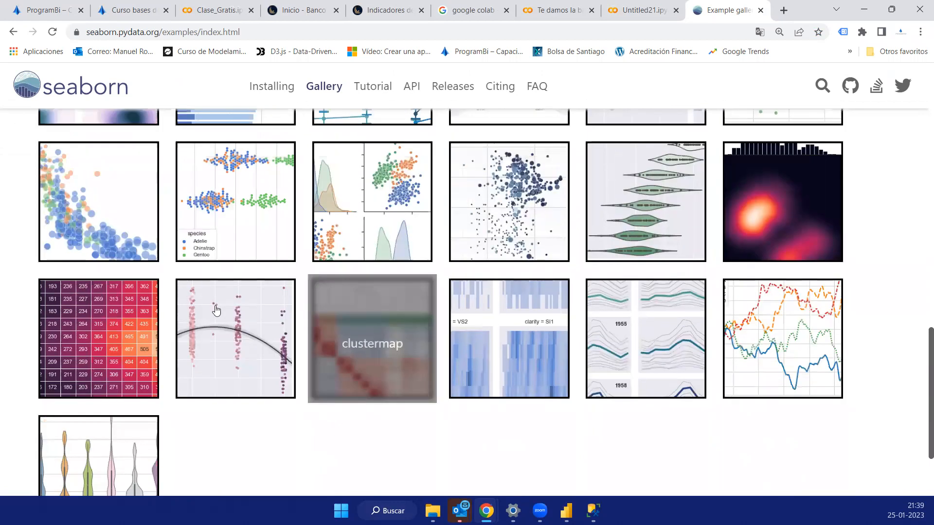
scroll(234, 292, "up", 2)
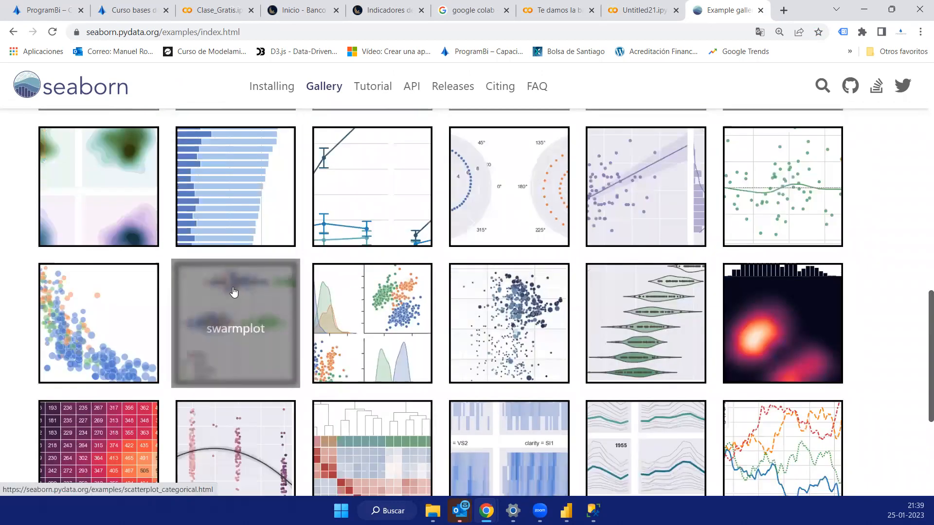
scroll(234, 292, "up", 5)
scroll(98, 212, "up", 3)
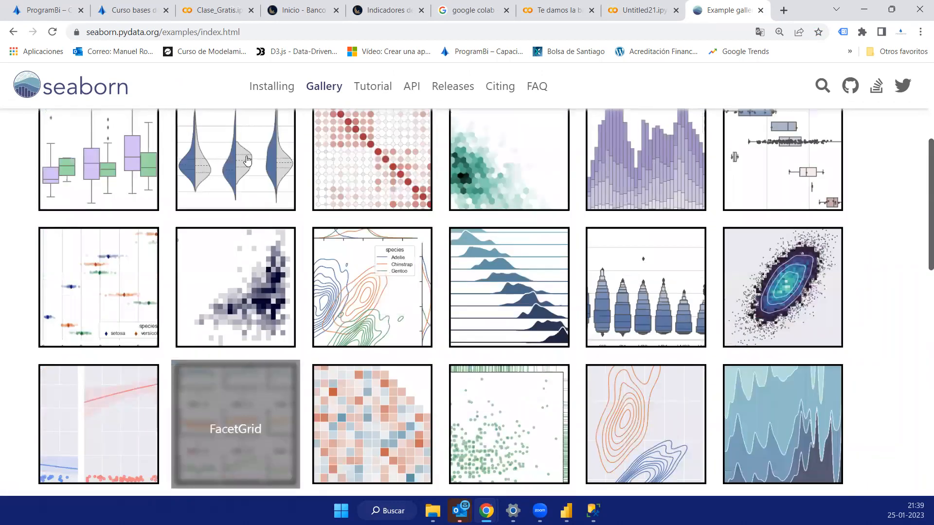
scroll(108, 207, "up", 1)
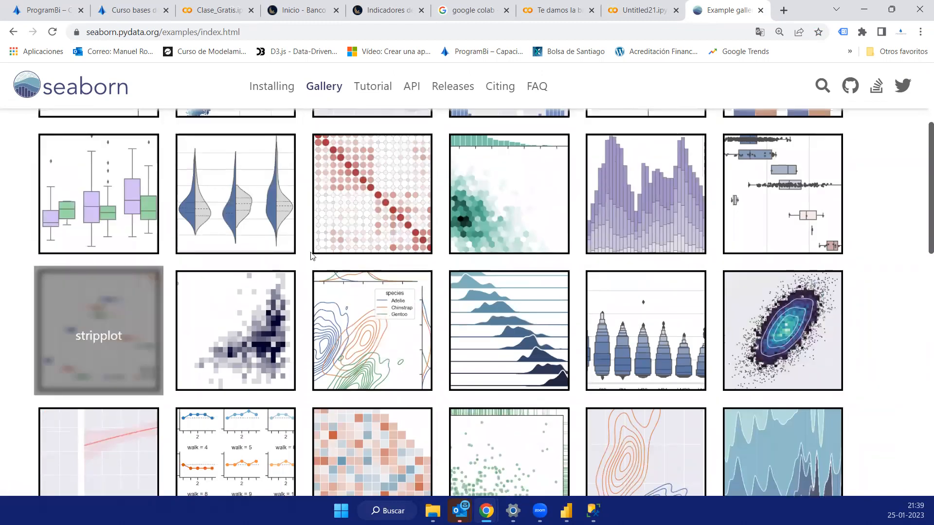
scroll(487, 253, "up", 5)
scroll(635, 271, "down", 3)
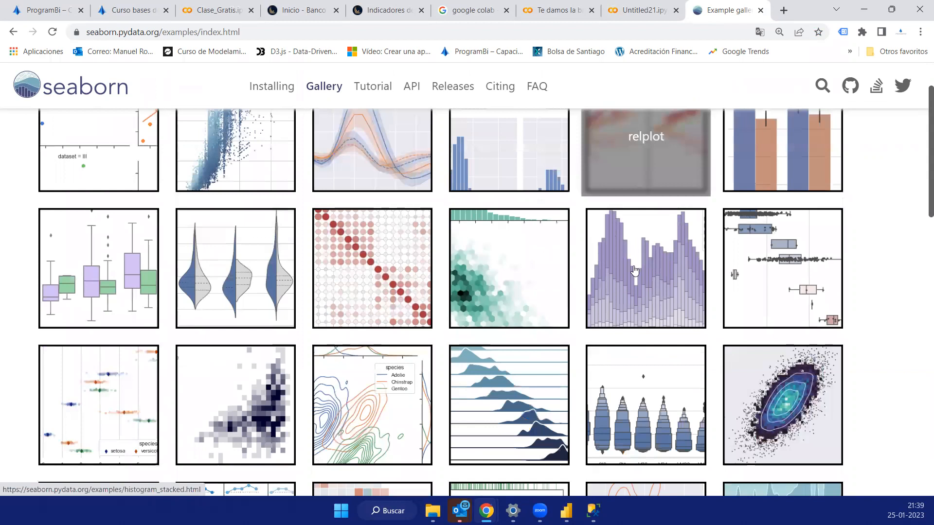
scroll(517, 272, "down", 3)
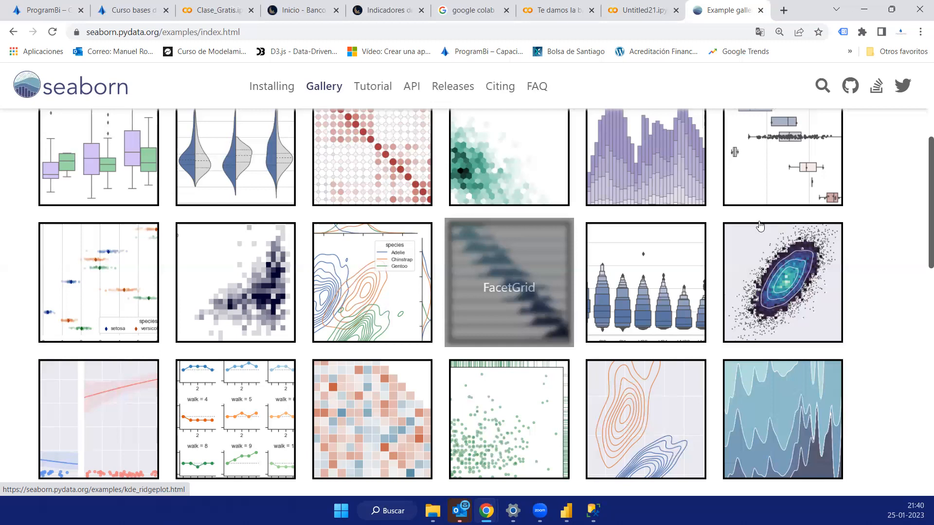
scroll(358, 286, "down", 7)
scroll(357, 286, "down", 7)
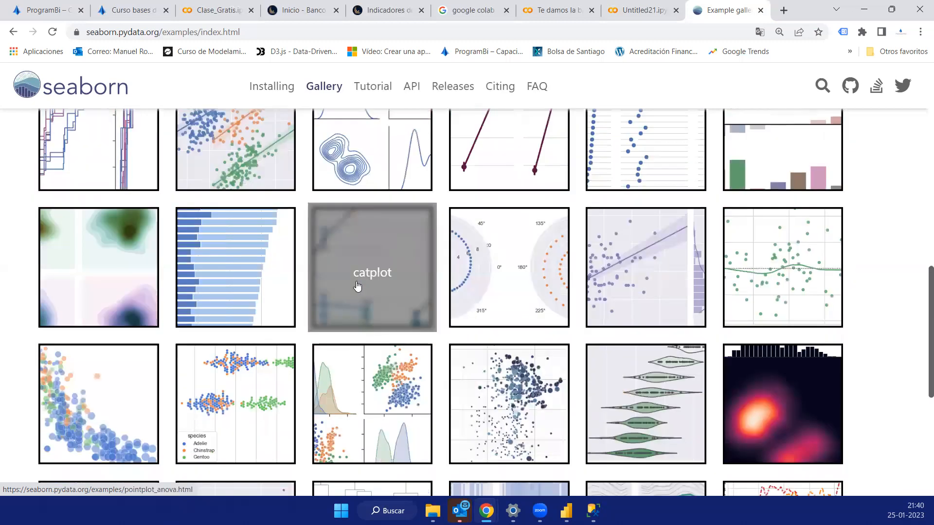
scroll(136, 321, "up", 1)
scroll(136, 321, "up", 1)
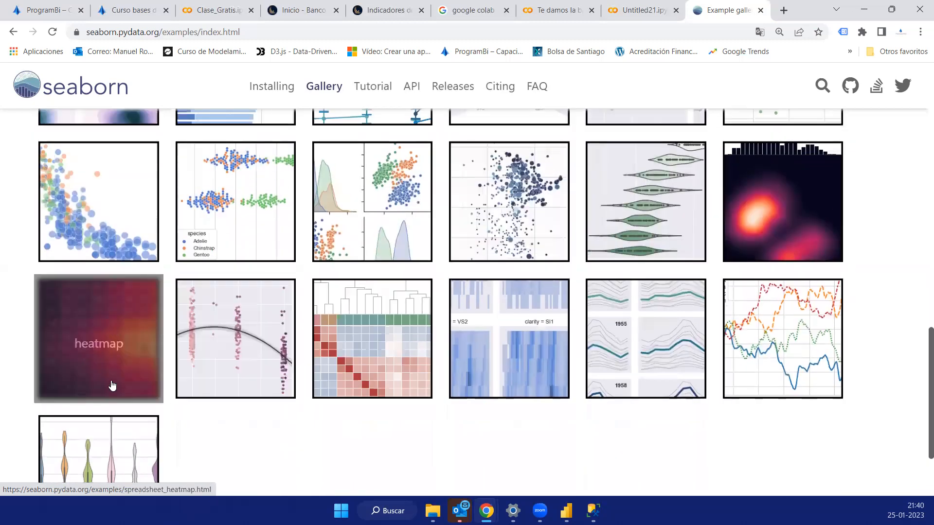
- Open the heatmap example from the gallery in a new tab, and view its chart and source code
right_click(88, 349)
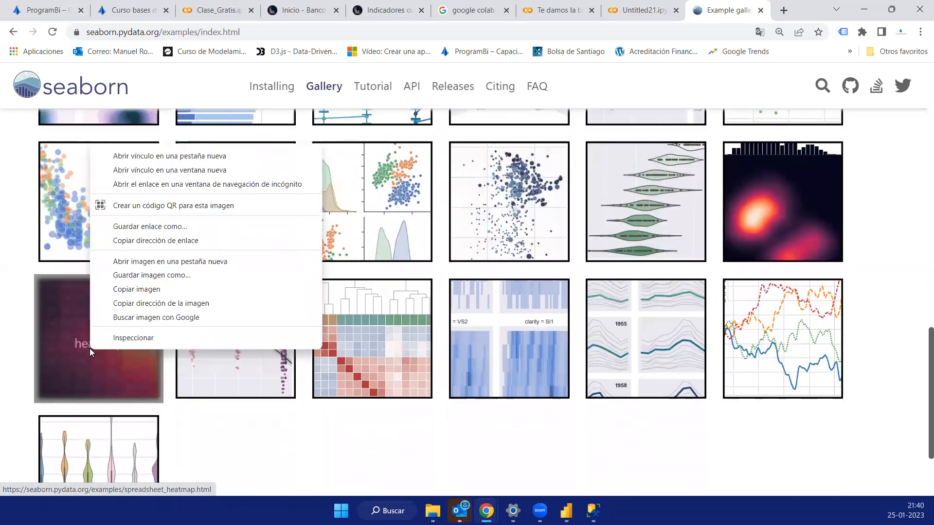
left_click(183, 156)
left_click(724, 11)
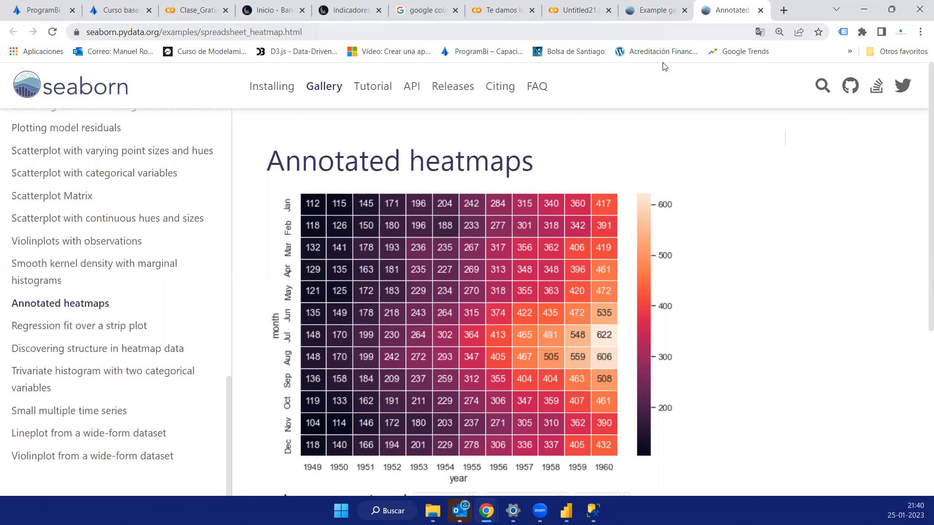
scroll(412, 234, "down", 1)
scroll(411, 245, "up", 1)
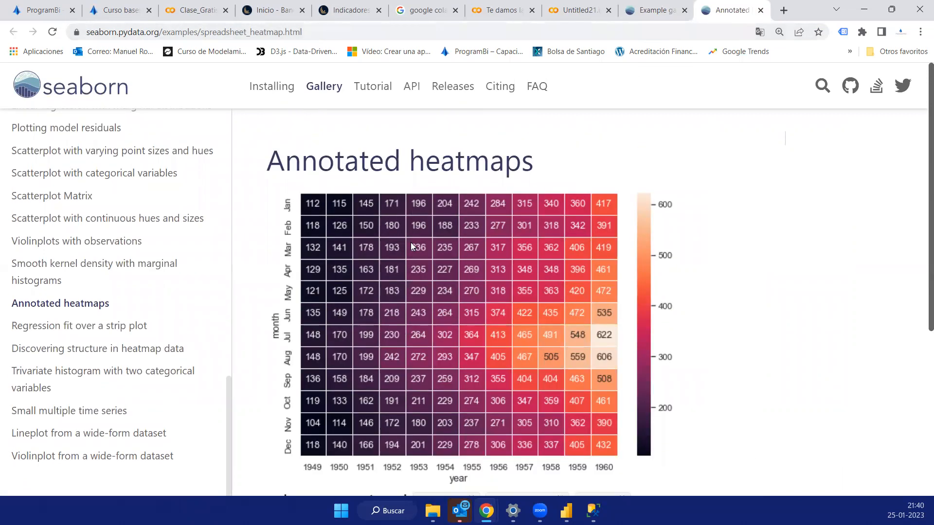
scroll(411, 246, "down", 5)
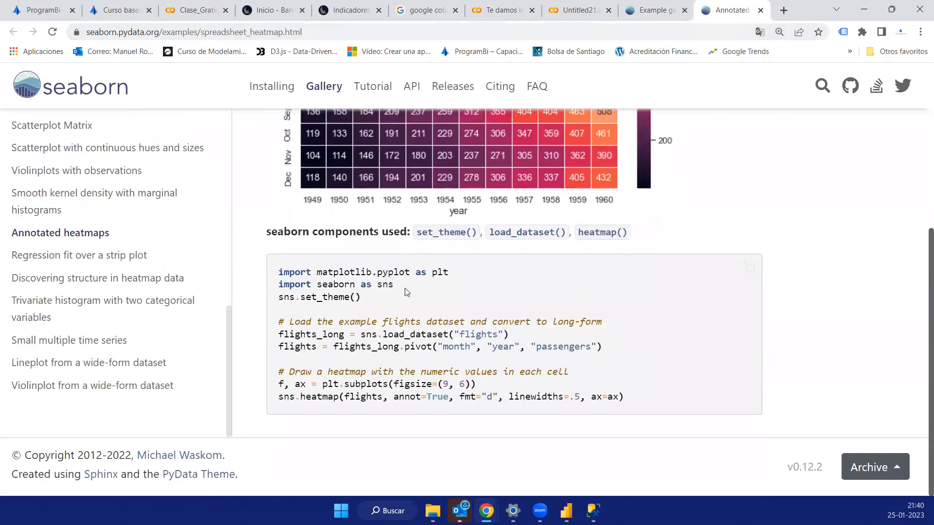
- Highlight the matplotlib and seaborn imports and the whole code block of the heatmap example, and return to its chart
left_click_drag(372, 276, 319, 276)
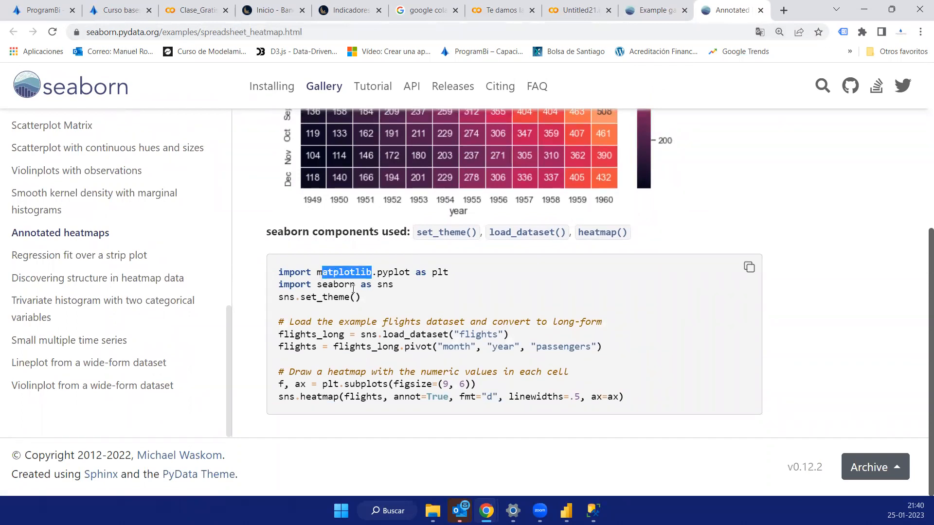
left_click(321, 292)
double_click(319, 291)
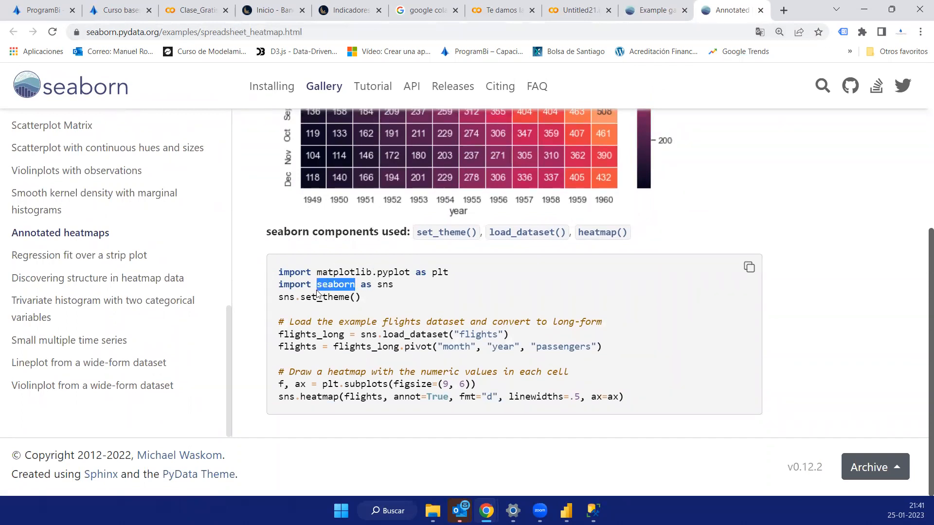
left_click_drag(632, 399, 263, 271)
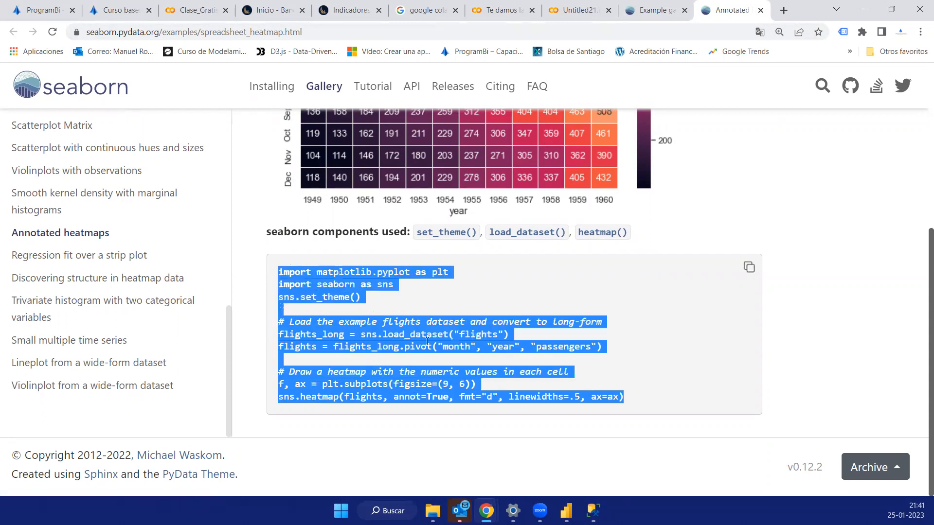
left_click(411, 323)
scroll(317, 359, "up", 5)
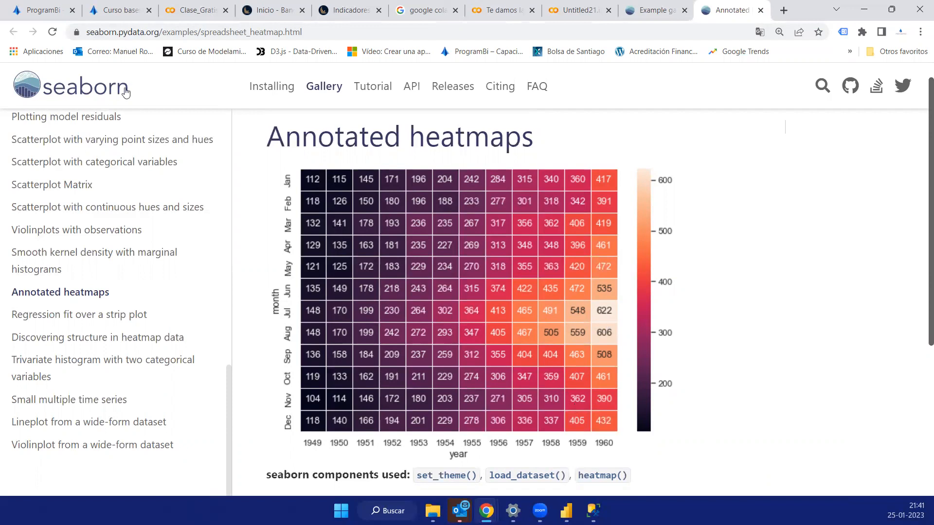
scroll(34, 267, "up", 3)
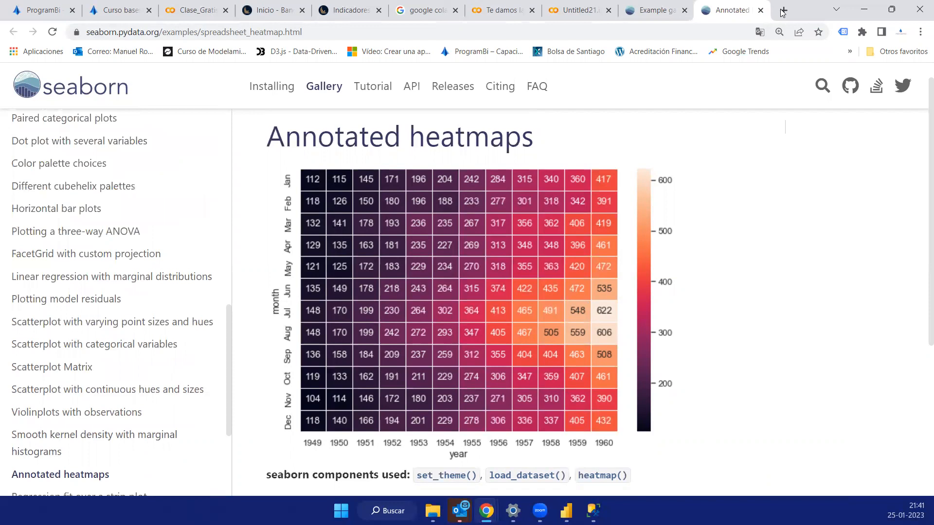
- Open matplotlib's Plot types documentation page in a new tab and look through its example plots
left_click(782, 10)
type("mat")
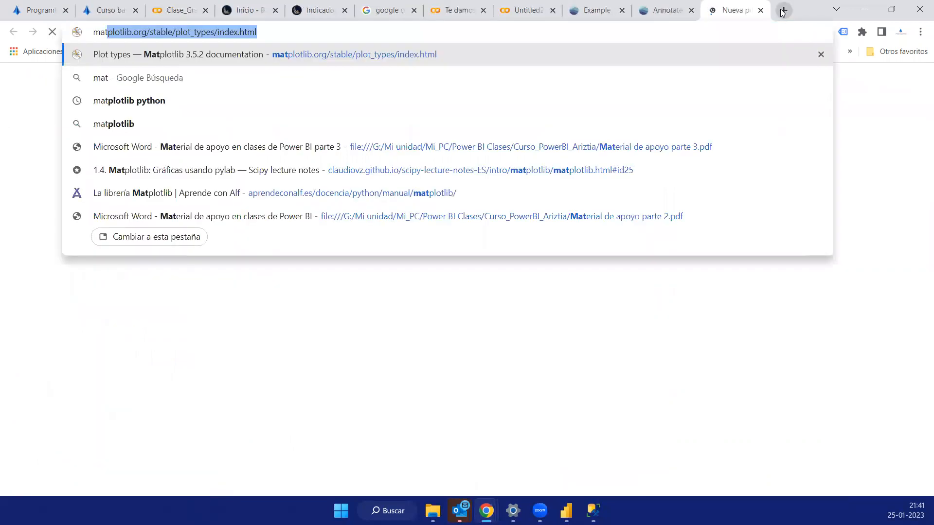
key("Return")
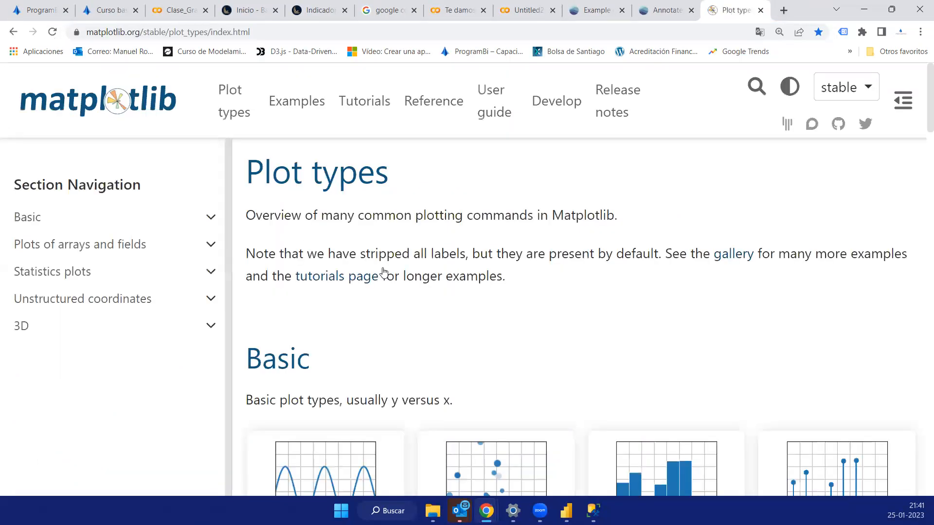
scroll(384, 272, "down", 3)
scroll(385, 270, "down", 10)
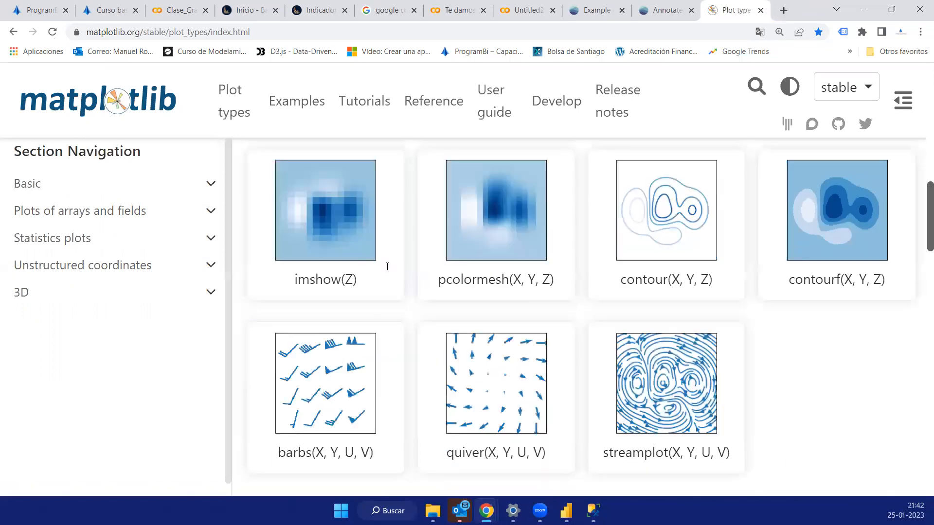
- Look through the statistics, unstructured coordinates and 3D sections of matplotlib's Plot types page, down to the example downloads
scroll(386, 271, "down", 9)
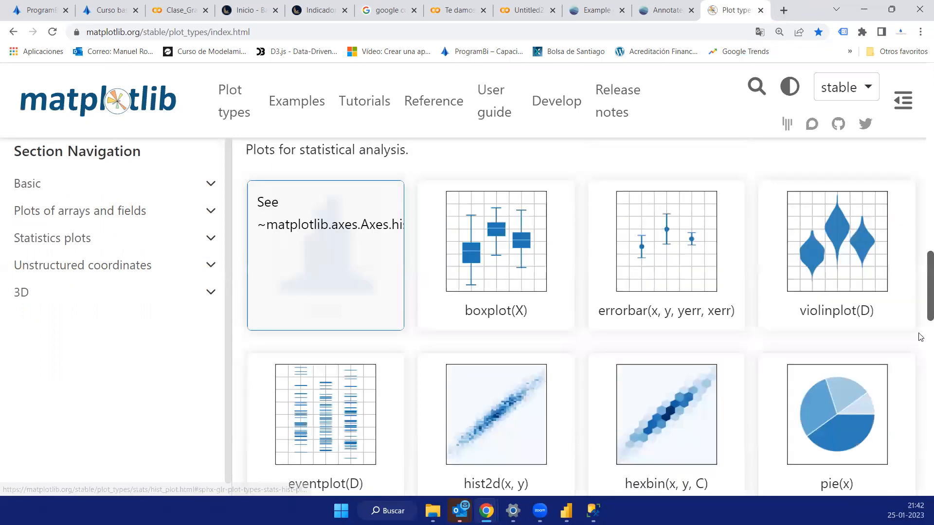
scroll(849, 241, "down", 4)
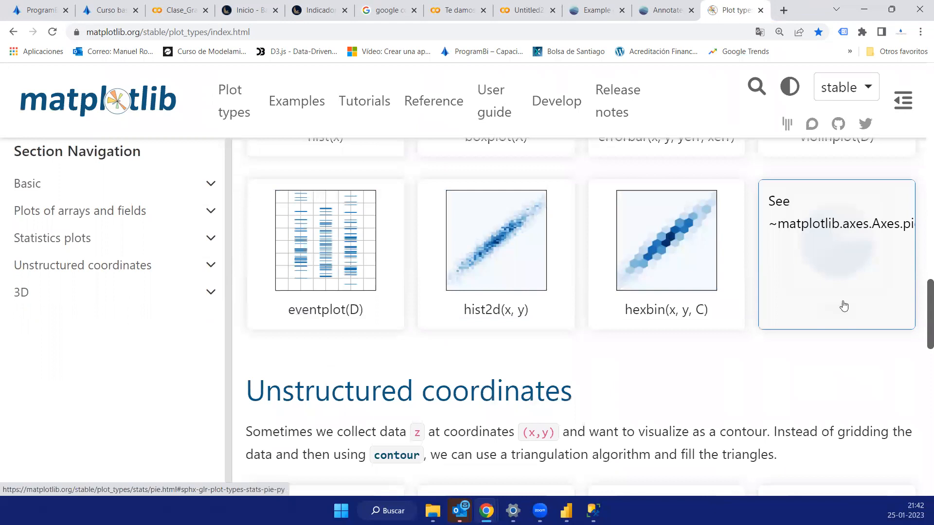
scroll(751, 373, "down", 6)
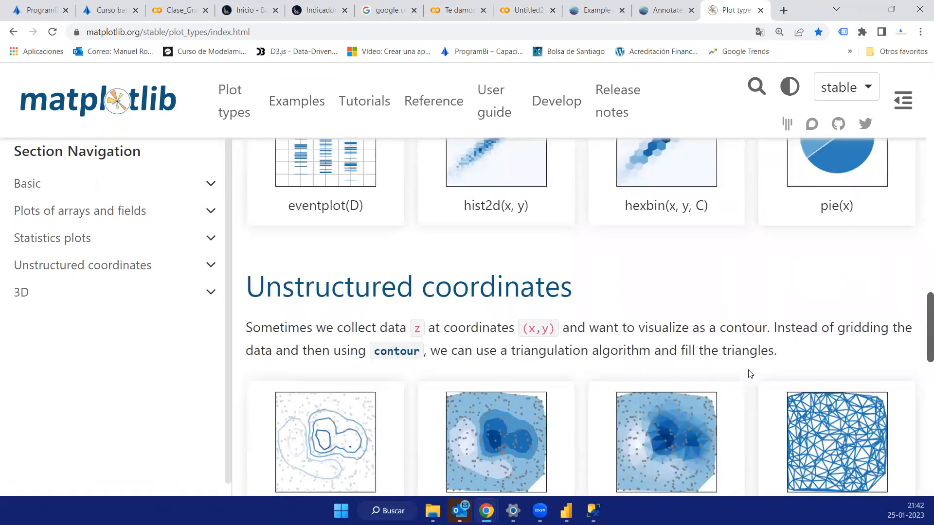
scroll(751, 374, "down", 5)
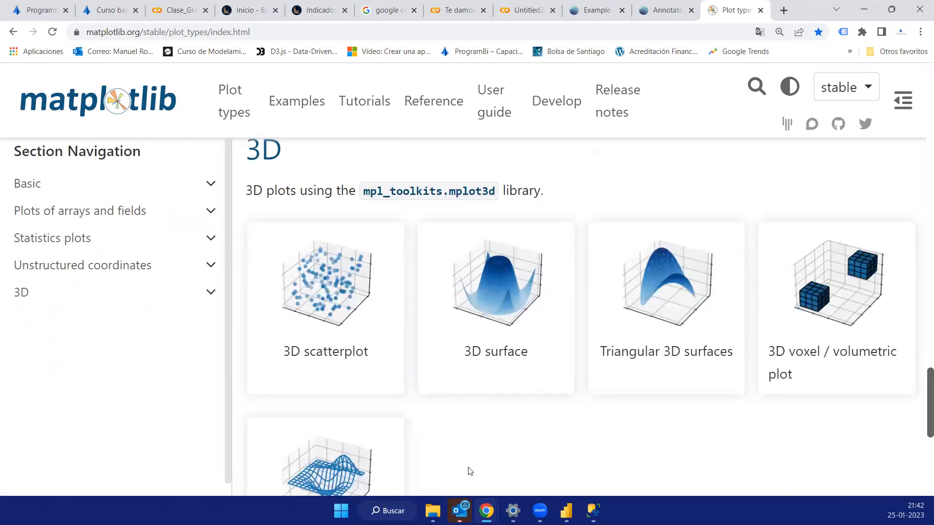
scroll(470, 471, "down", 5)
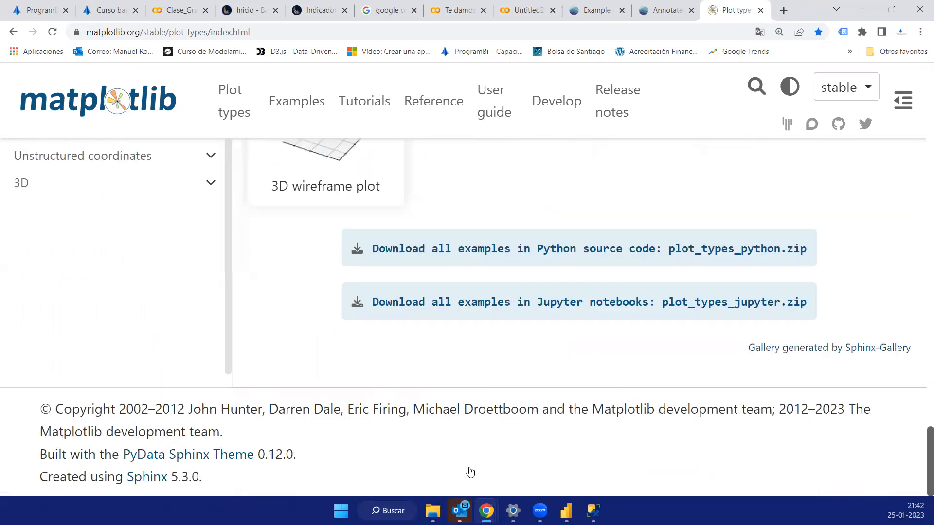
scroll(470, 471, "up", 20)
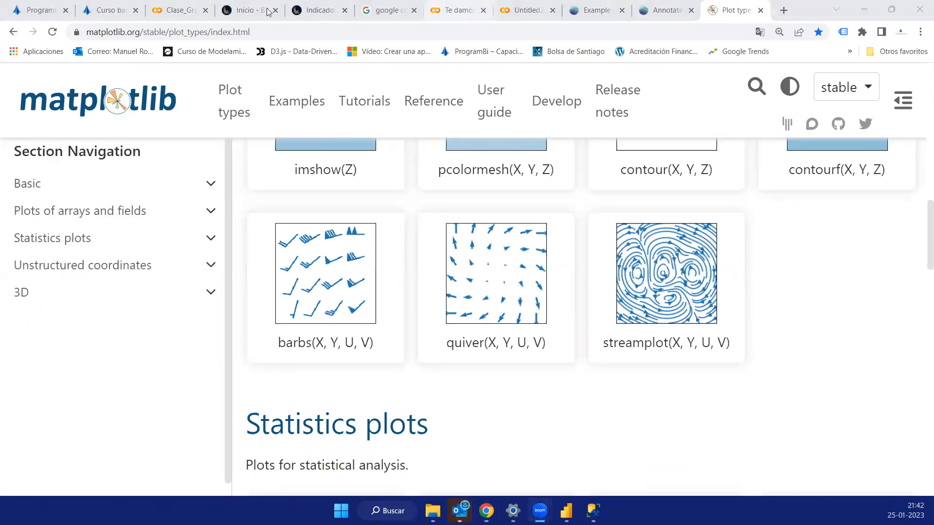
- Return to the ProgramBI training website and look through its home page, including the course packs, course videos and teaching team
left_click(110, 8)
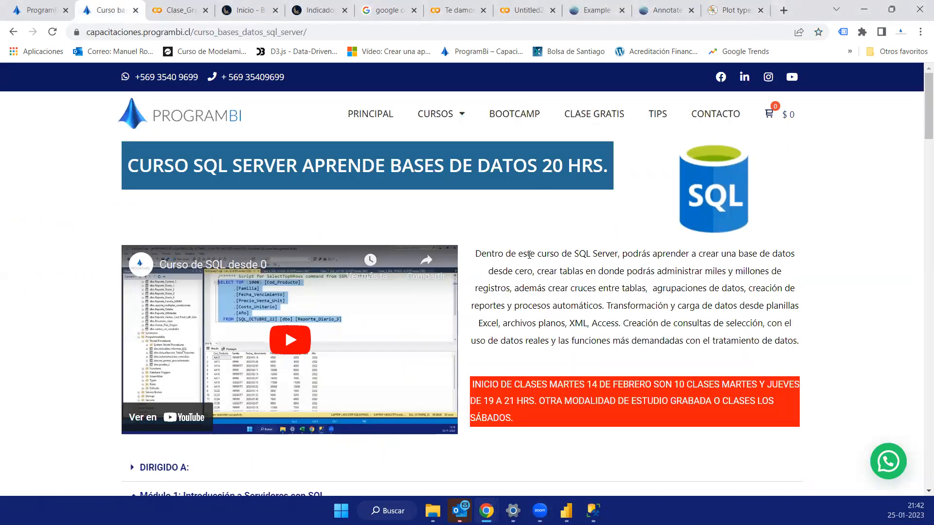
left_click(461, 120)
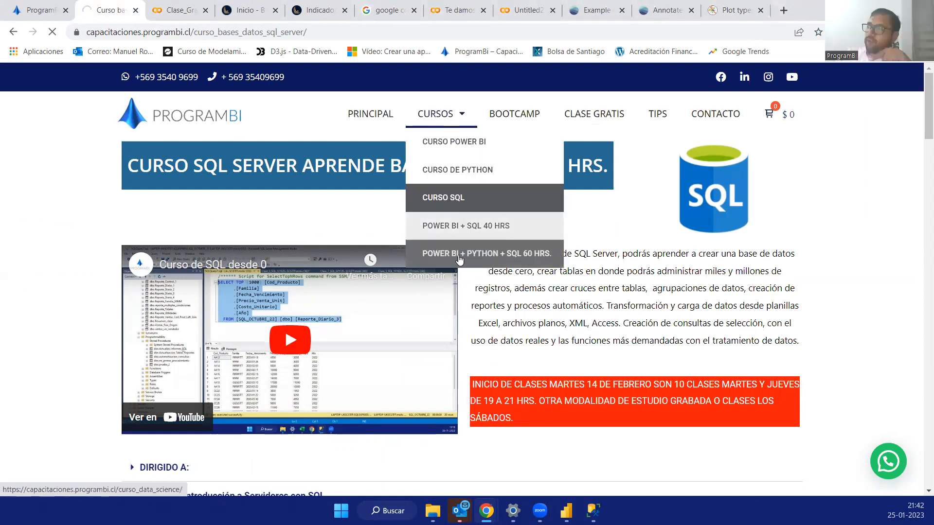
left_click(509, 261)
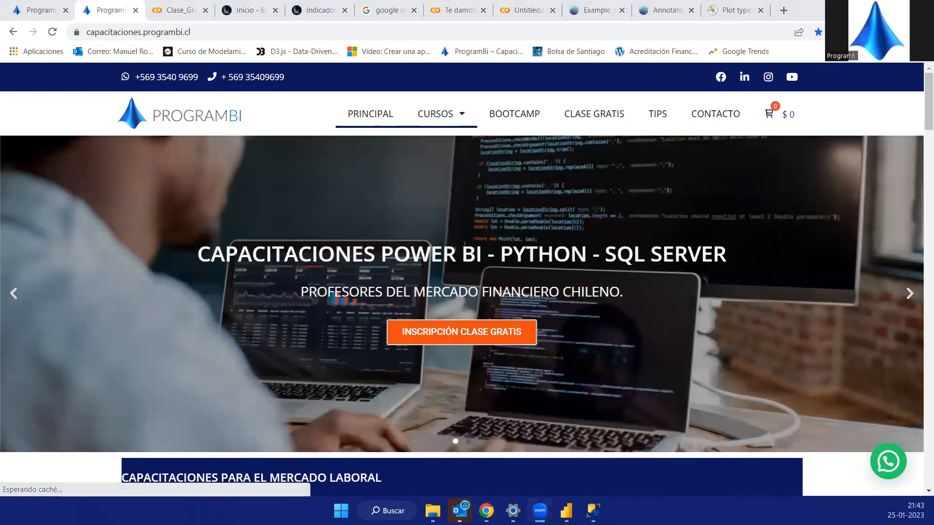
scroll(507, 322, "down", 1)
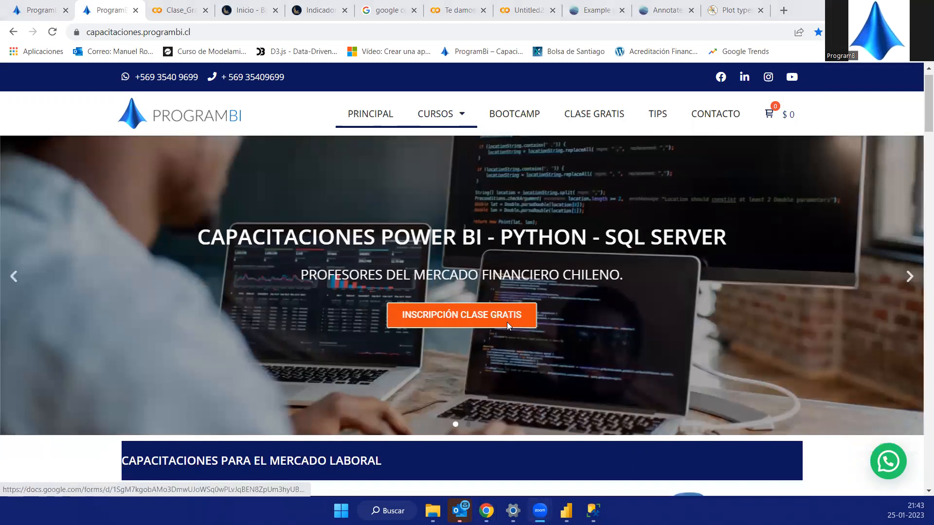
scroll(507, 322, "down", 10)
scroll(509, 325, "down", 4)
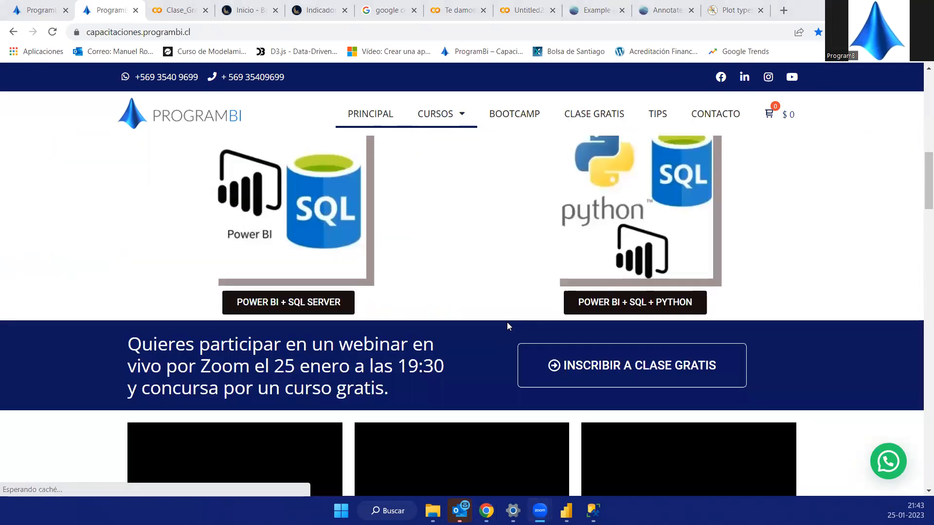
scroll(507, 322, "down", 1)
scroll(507, 287, "down", 4)
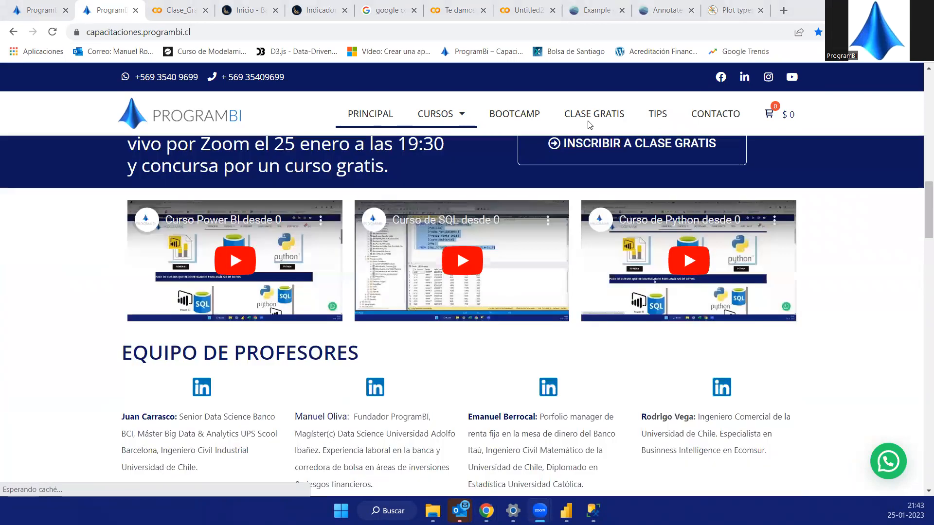
scroll(589, 124, "down", 3)
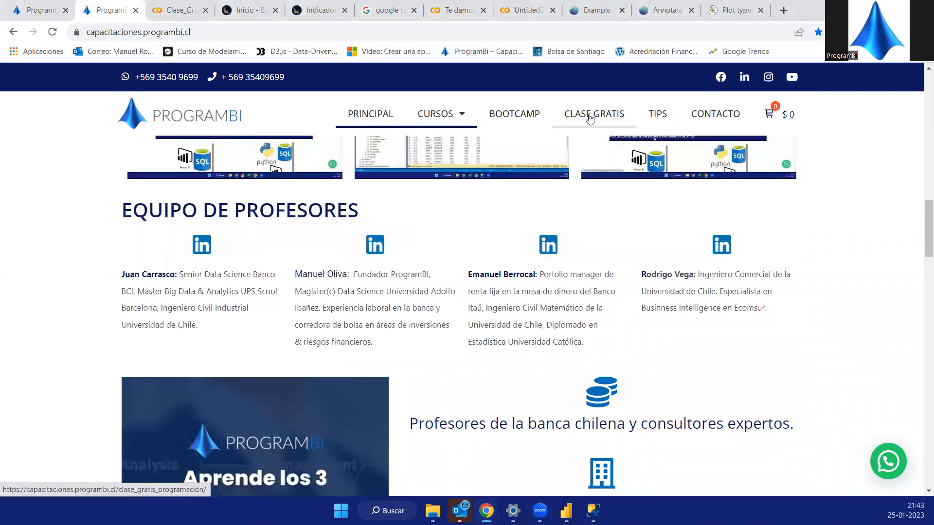
- Open the site's free class page and highlight the class content heading dated 12/01/23
left_click(590, 118)
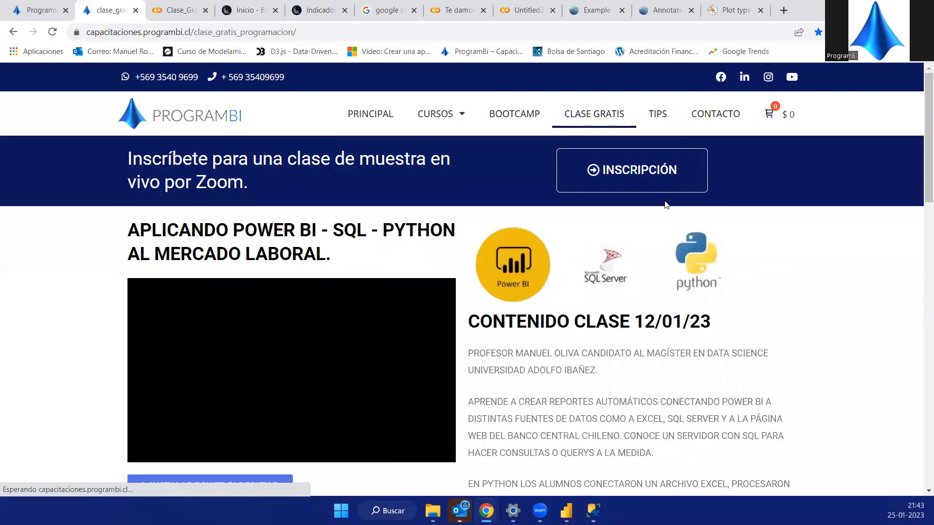
scroll(667, 204, "down", 2)
left_click_drag(713, 204, 641, 204)
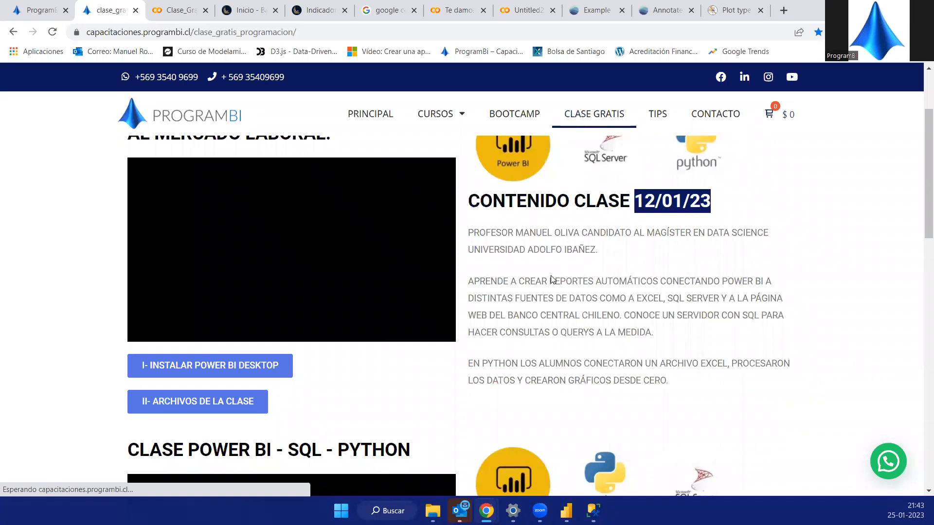
scroll(551, 276, "up", 2)
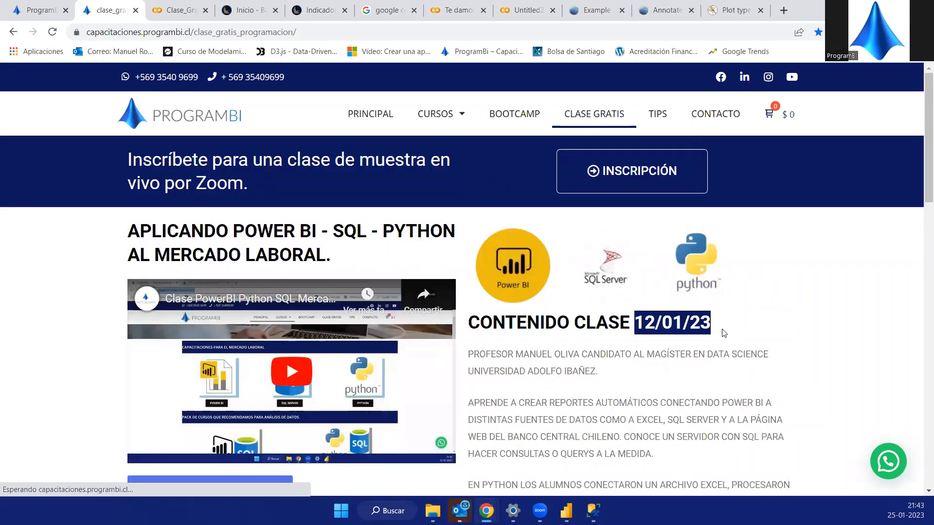
left_click(506, 324, "shift")
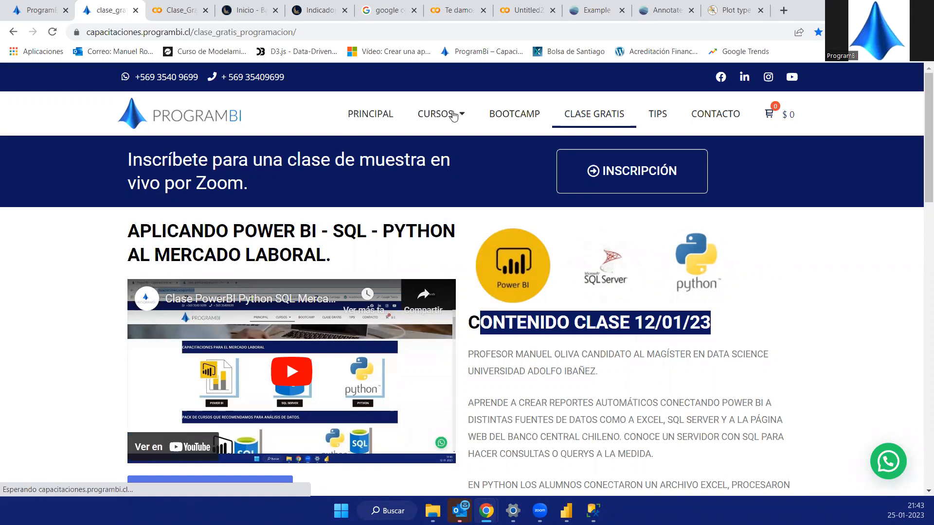
mouse_move(452, 115)
left_click(370, 115)
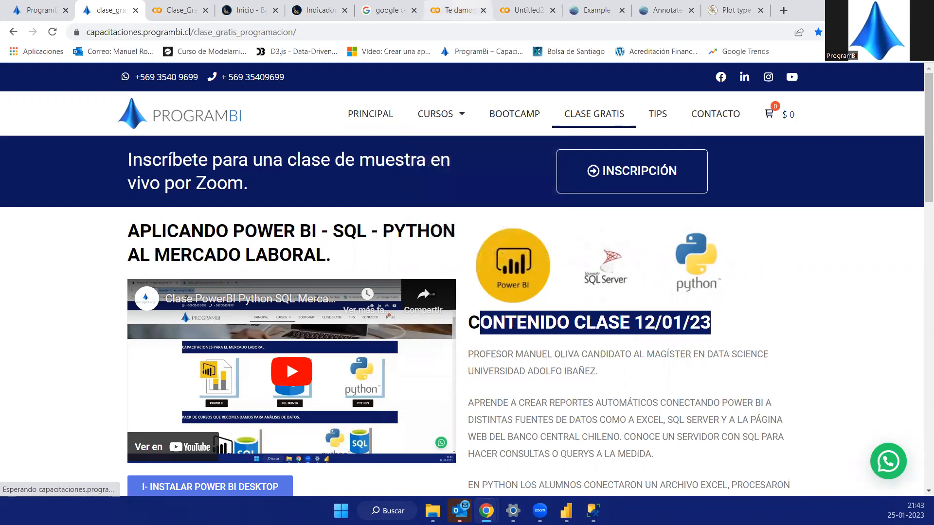
- Show the Colab welcome page, and switch to the report canvas in Power BI Desktop
left_click(458, 10)
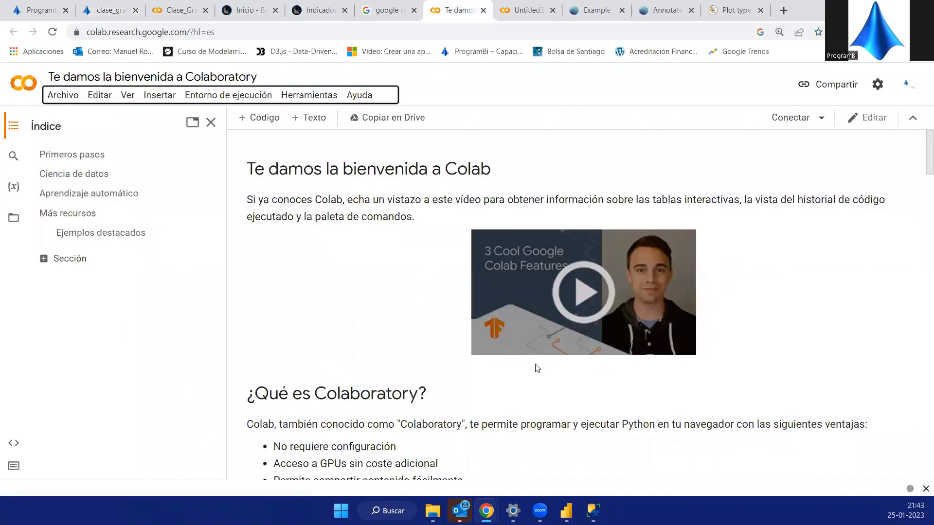
key("alt+Tab")
left_click(304, 182)
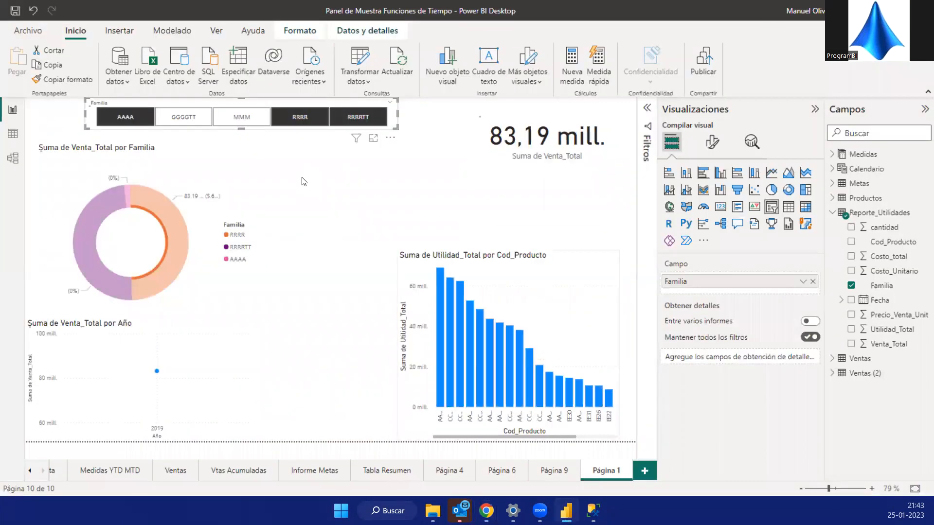